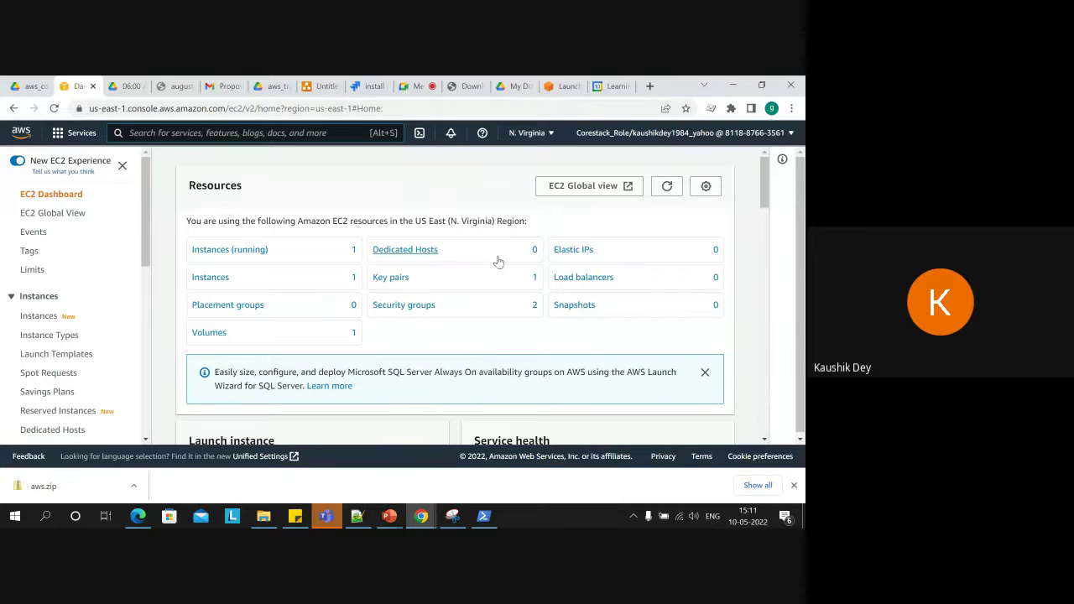
Collapse the EC2 navigation groups Instances, Images, Elastic Block Store, Network & Security, Load Balancing and Auto Scaling.
{"action": "mouse_move", "coordinate": [762, 190]}
{"action": "left_mouse_down"}
{"action": "mouse_move", "coordinate": [762, 207]}
{"action": "mouse_move", "coordinate": [761, 190]}
{"action": "left_mouse_up"}
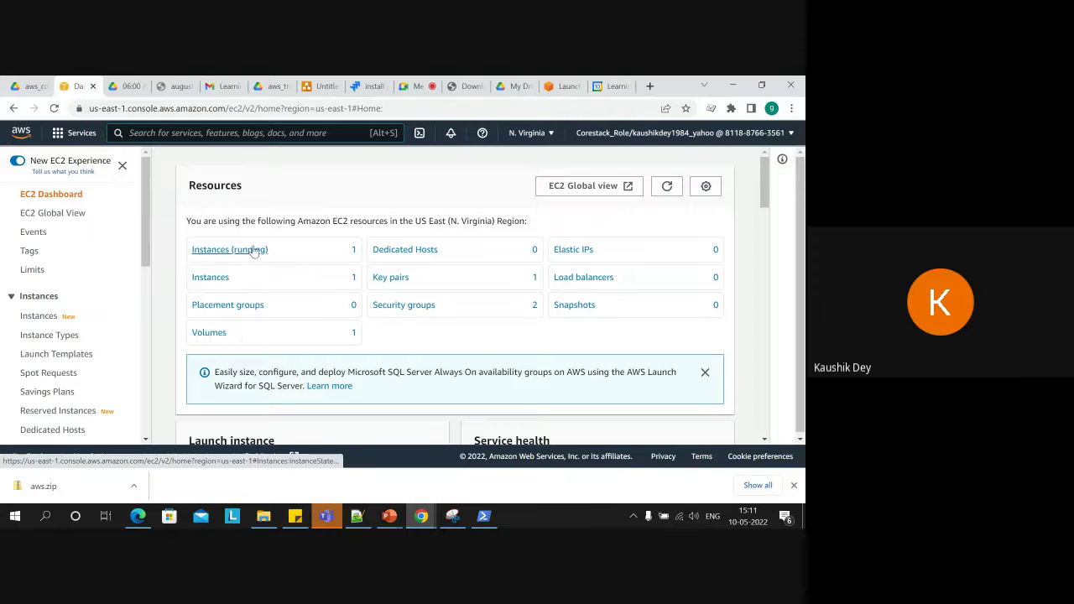
{"action": "left_click", "coordinate": [12, 297]}
{"action": "left_click", "coordinate": [15, 329]}
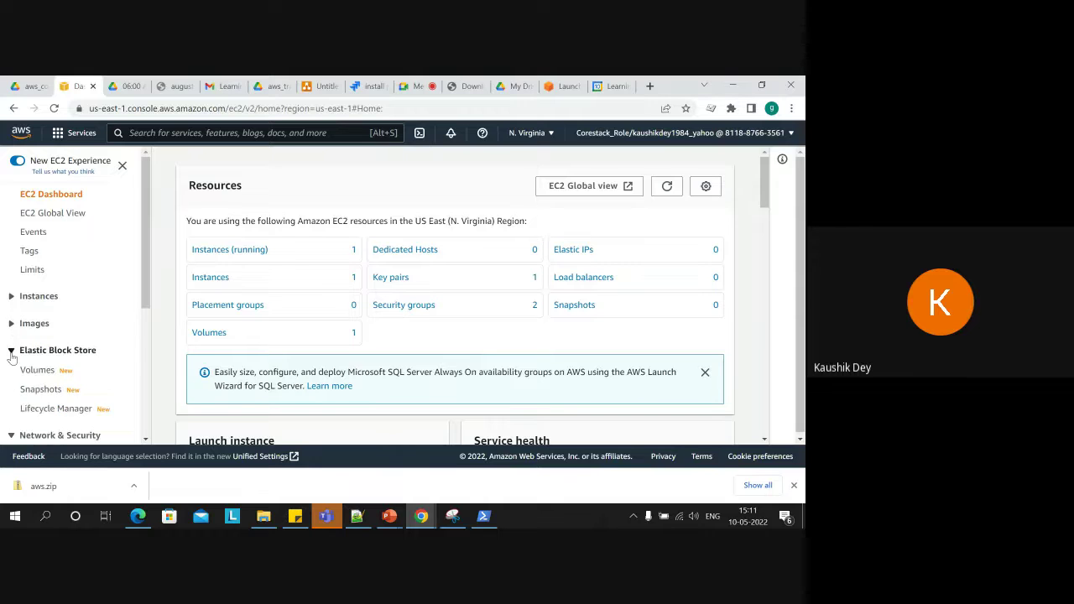
{"action": "left_click", "coordinate": [13, 352]}
{"action": "left_click", "coordinate": [12, 378]}
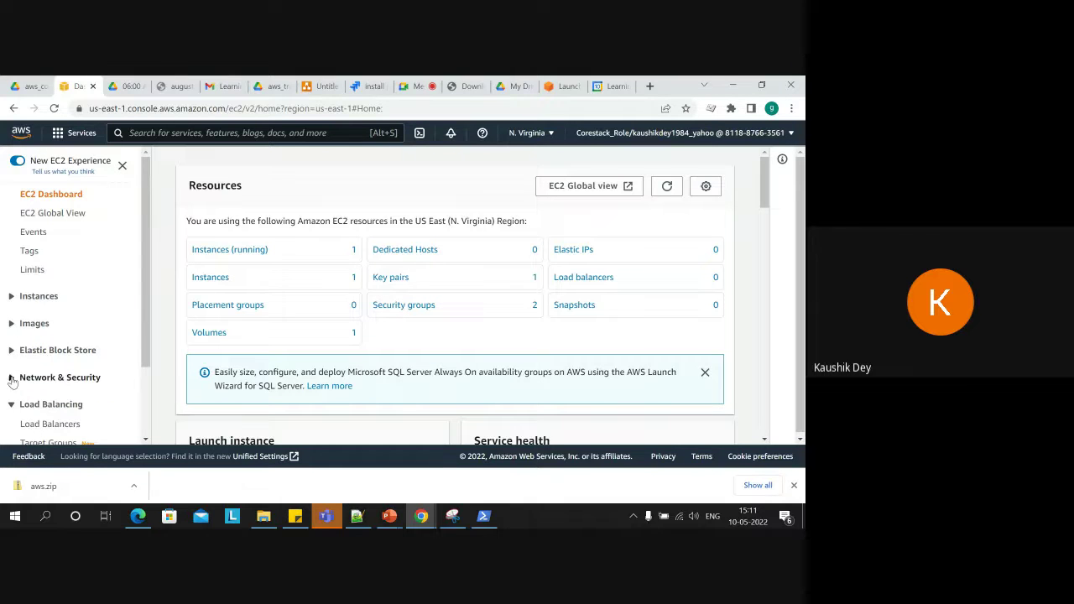
{"action": "left_click_drag", "start_coordinate": [147, 344], "coordinate": [147, 391]}
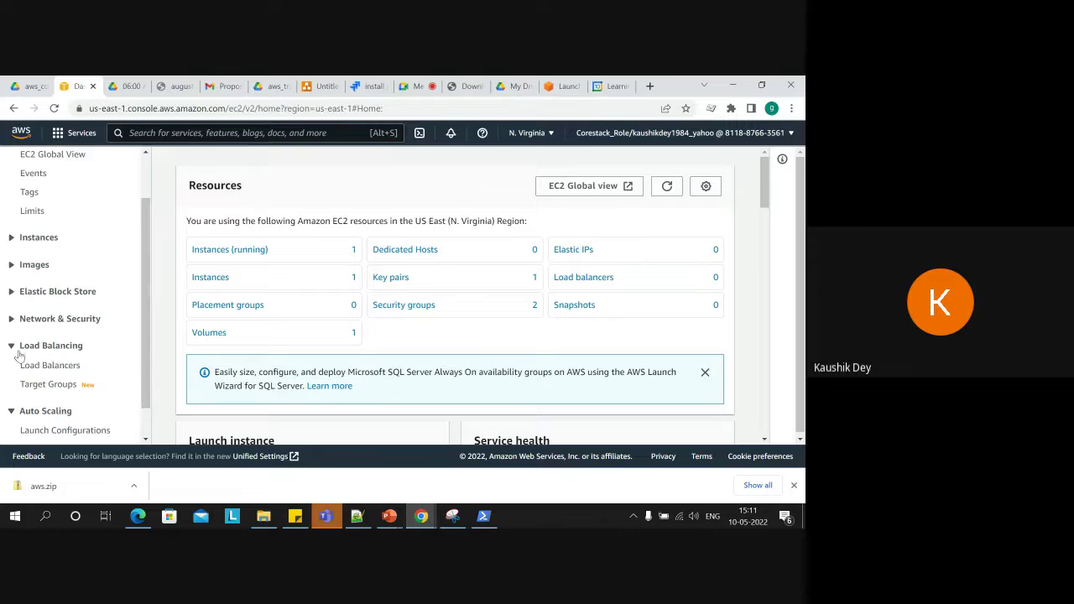
{"action": "left_click", "coordinate": [11, 345]}
{"action": "left_click", "coordinate": [11, 376]}
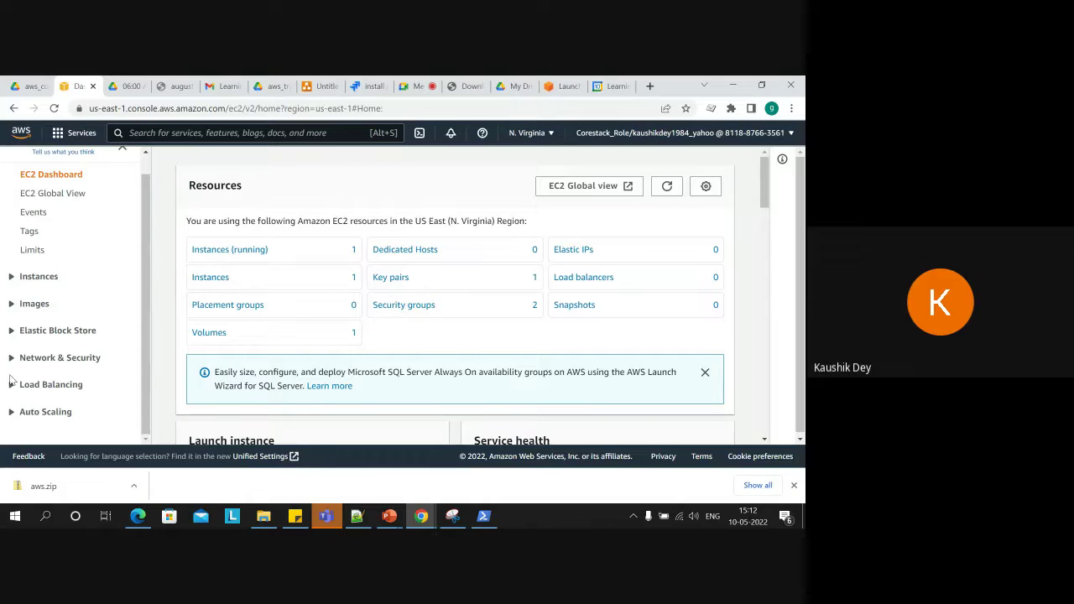
{"action": "scroll", "coordinate": [149, 204], "scroll_direction": "up", "scroll_amount": 1}
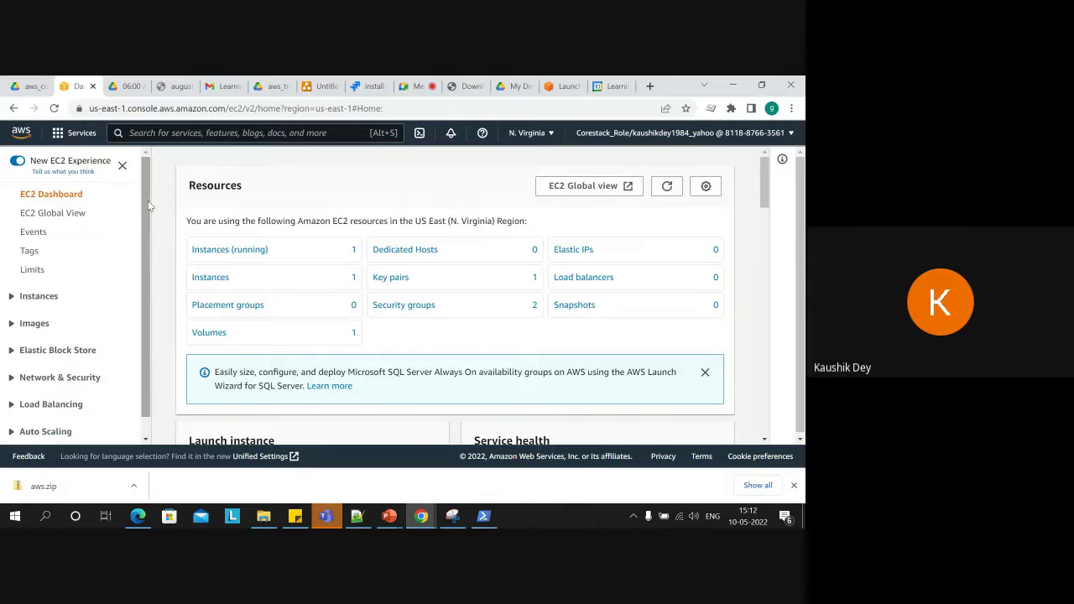
Expand the Instances group in the EC2 navigation and open the list of instances.
{"action": "left_click", "coordinate": [12, 298]}
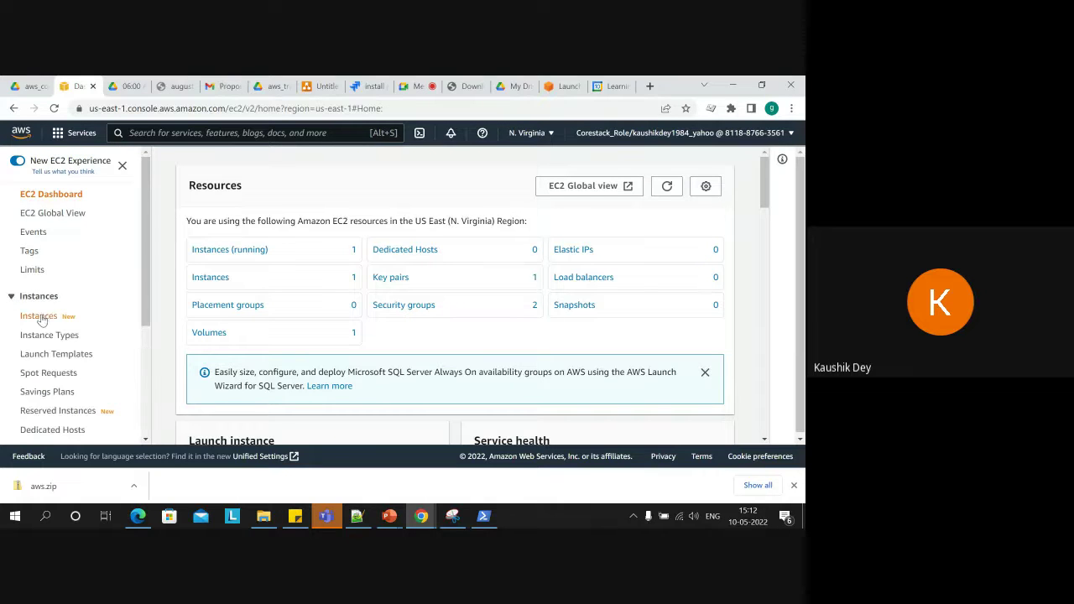
{"action": "left_click", "coordinate": [42, 319]}
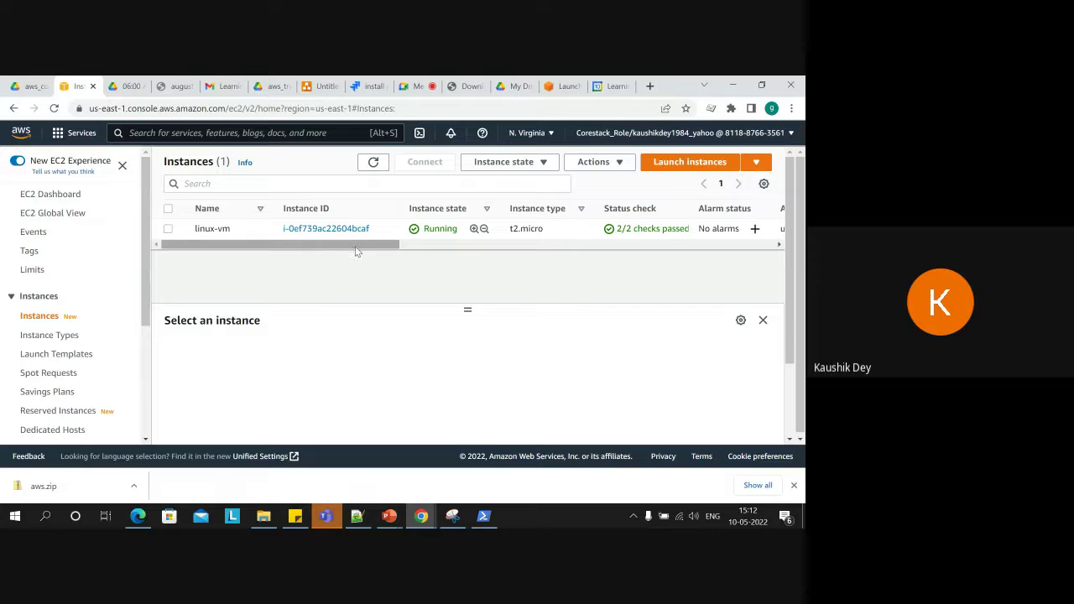
{"action": "mouse_move", "coordinate": [356, 251]}
{"action": "left_mouse_down"}
{"action": "mouse_move", "coordinate": [369, 262]}
{"action": "mouse_move", "coordinate": [356, 252]}
{"action": "left_mouse_up"}
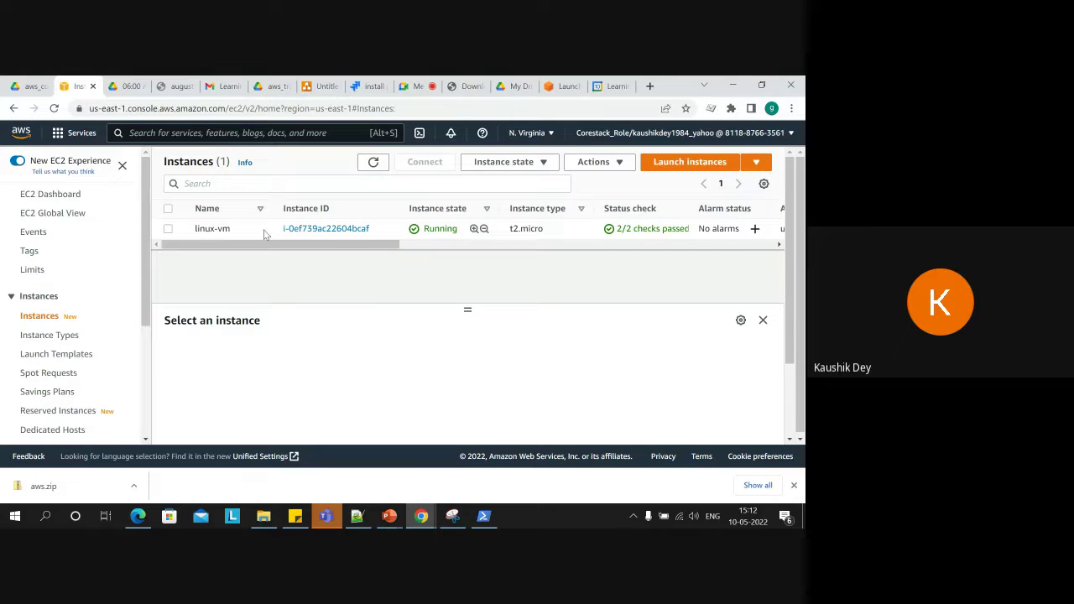
Start launching a new instance and opt out to the old launch experience.
{"action": "left_click", "coordinate": [603, 161]}
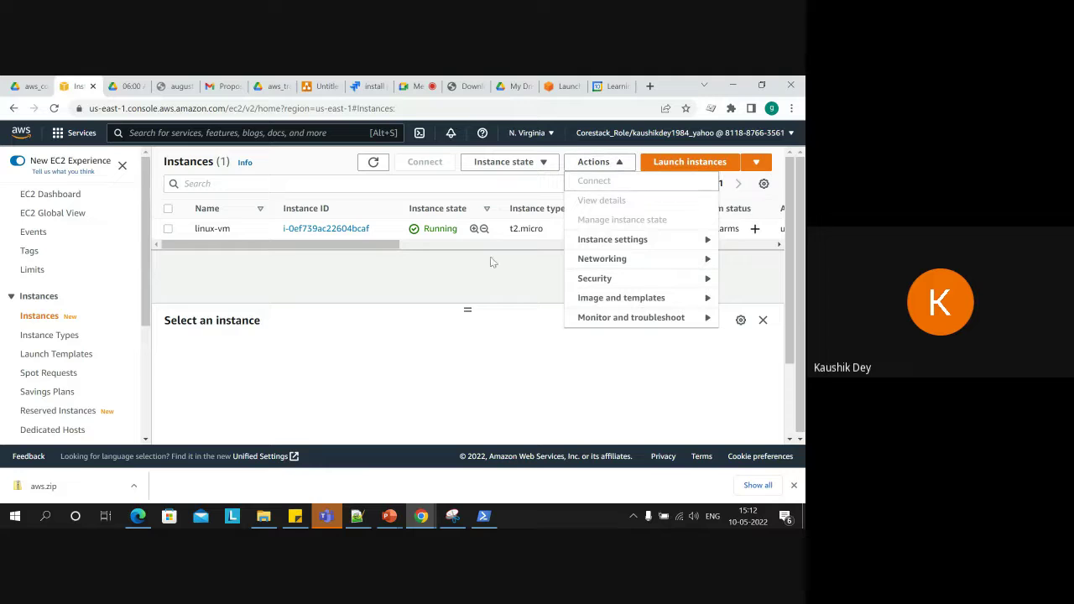
{"action": "left_click_drag", "start_coordinate": [492, 262], "coordinate": [713, 161]}
{"action": "left_click", "coordinate": [710, 161]}
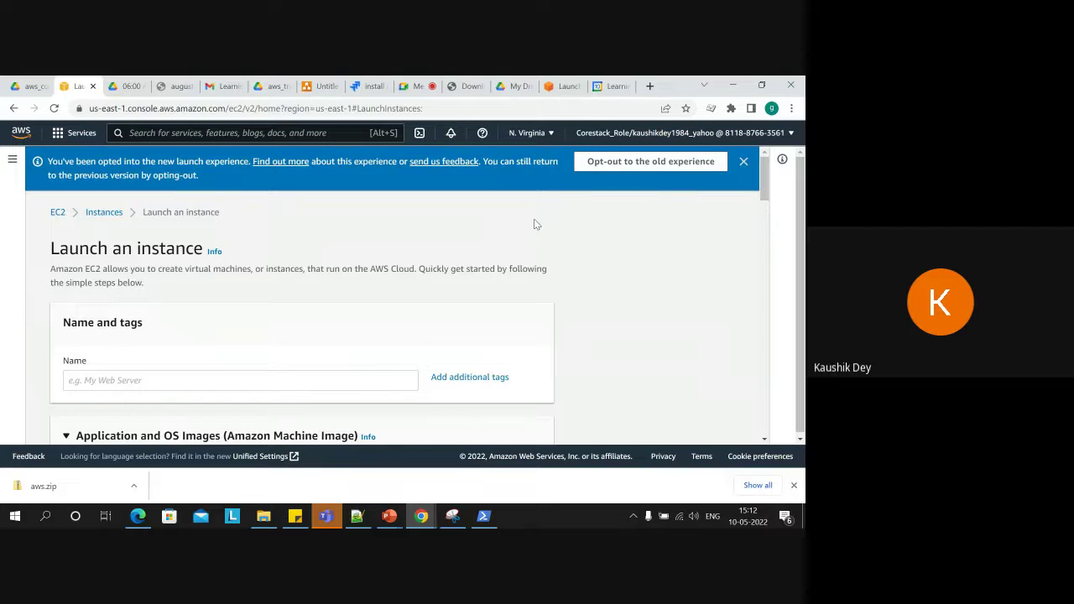
{"action": "left_click", "coordinate": [658, 161]}
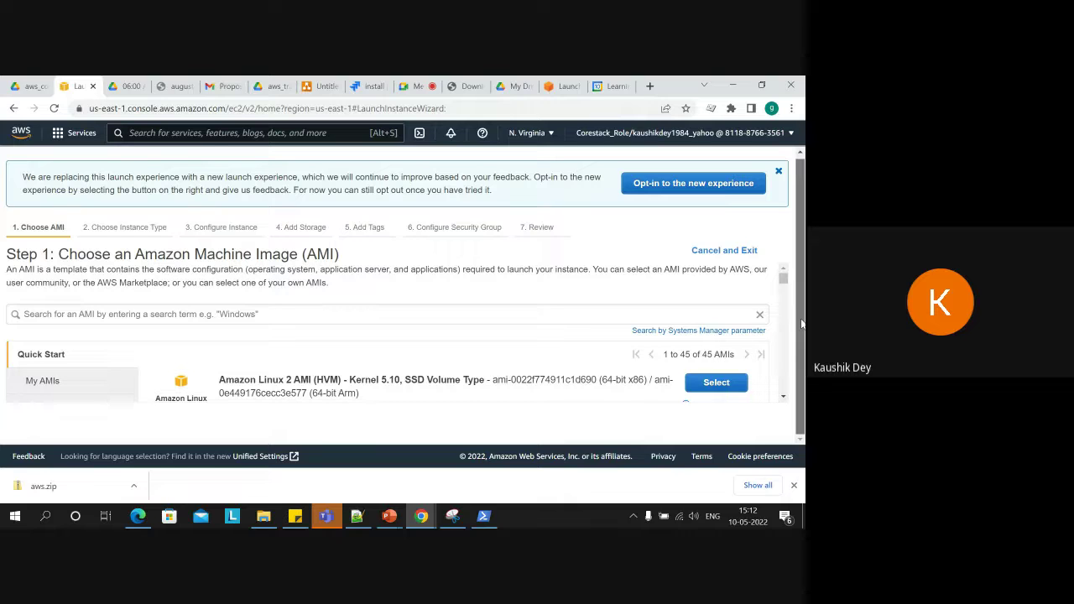
Look through the Quick Start, AWS Marketplace and My AMIs image categories, and return to Quick Start.
{"action": "left_click", "coordinate": [782, 398]}
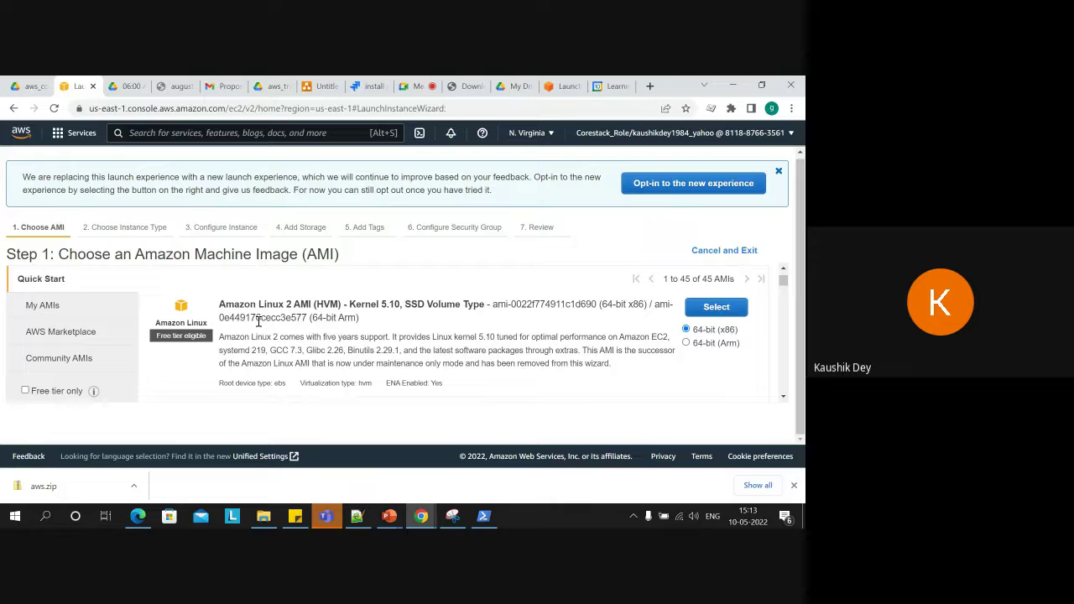
{"action": "left_click", "coordinate": [73, 335]}
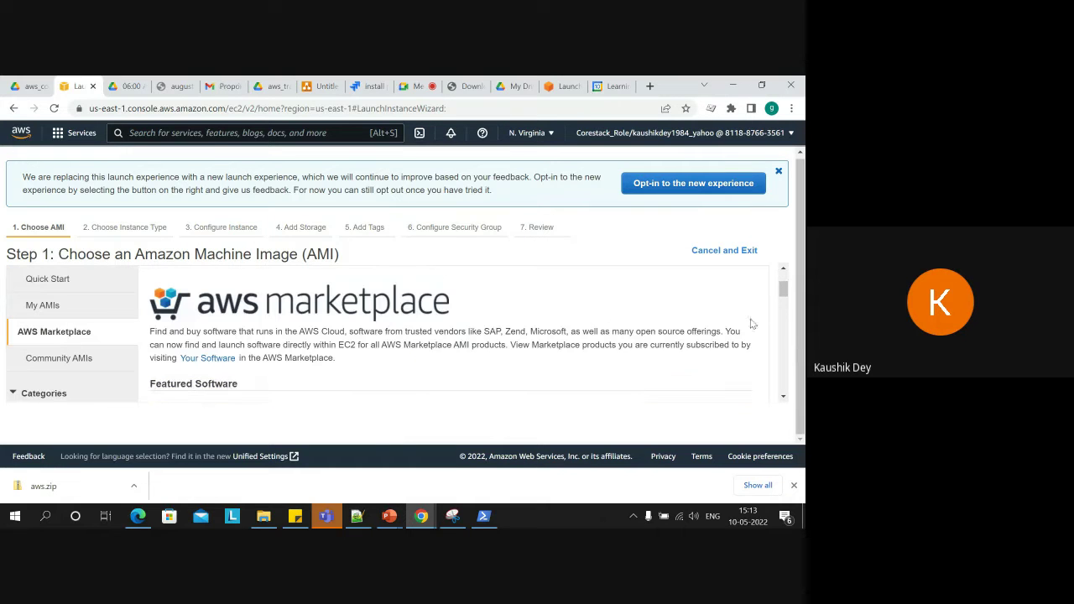
{"action": "mouse_move", "coordinate": [782, 291]}
{"action": "left_mouse_down"}
{"action": "mouse_move", "coordinate": [783, 321]}
{"action": "mouse_move", "coordinate": [782, 281]}
{"action": "mouse_move", "coordinate": [780, 343]}
{"action": "mouse_move", "coordinate": [781, 282]}
{"action": "left_mouse_up"}
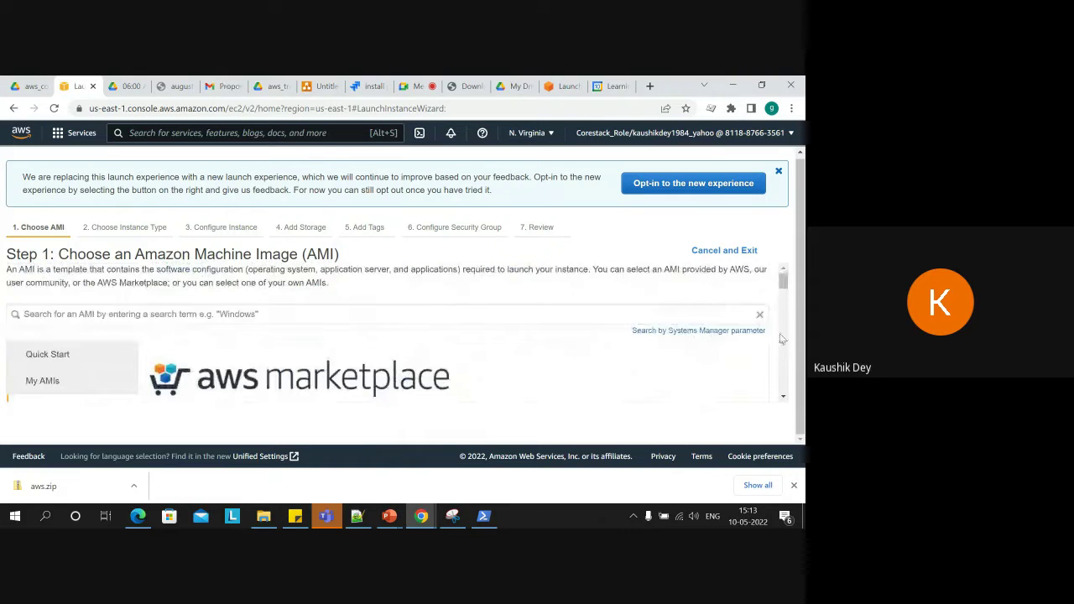
{"action": "left_click", "coordinate": [783, 398]}
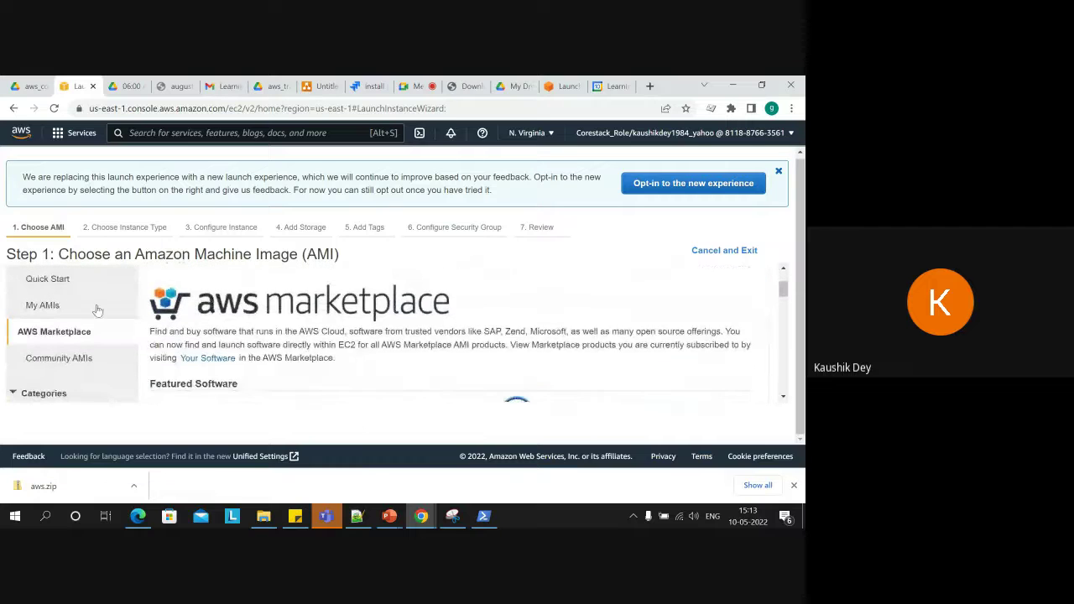
{"action": "left_click", "coordinate": [92, 307]}
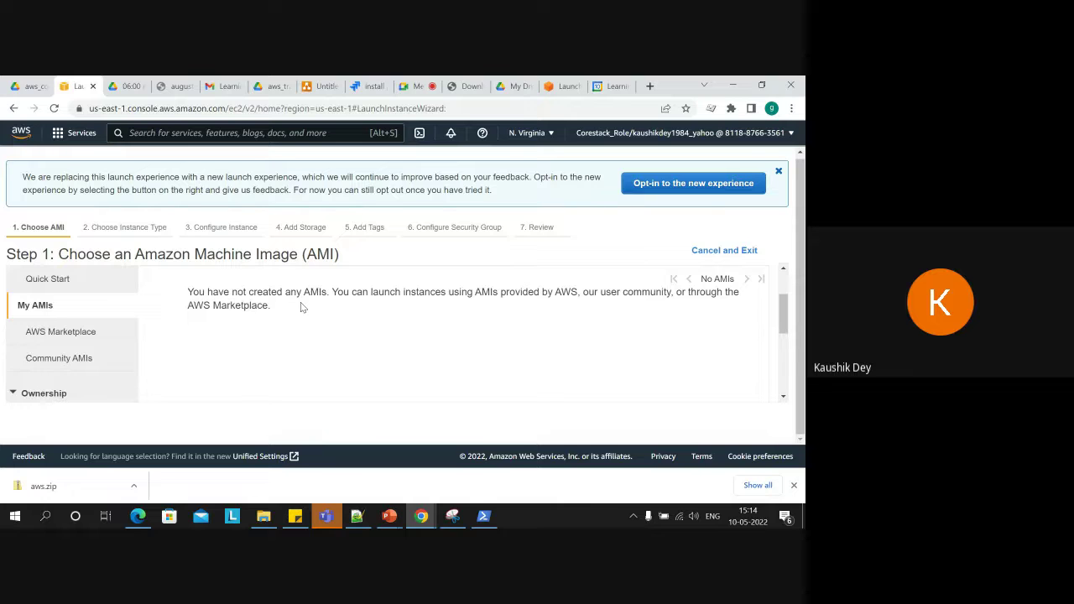
{"action": "left_click", "coordinate": [62, 279]}
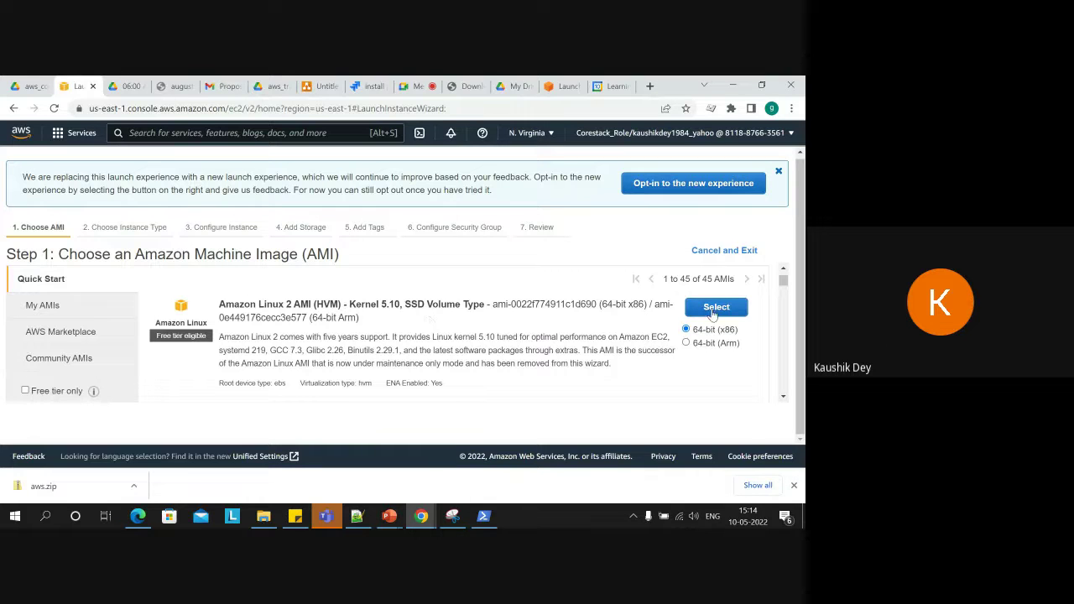
Select the 64-bit (x86) Amazon Linux 2 AMI (HVM) - Kernel 5.10, and continue to the instance details with the t2.micro type.
{"action": "left_click", "coordinate": [714, 311]}
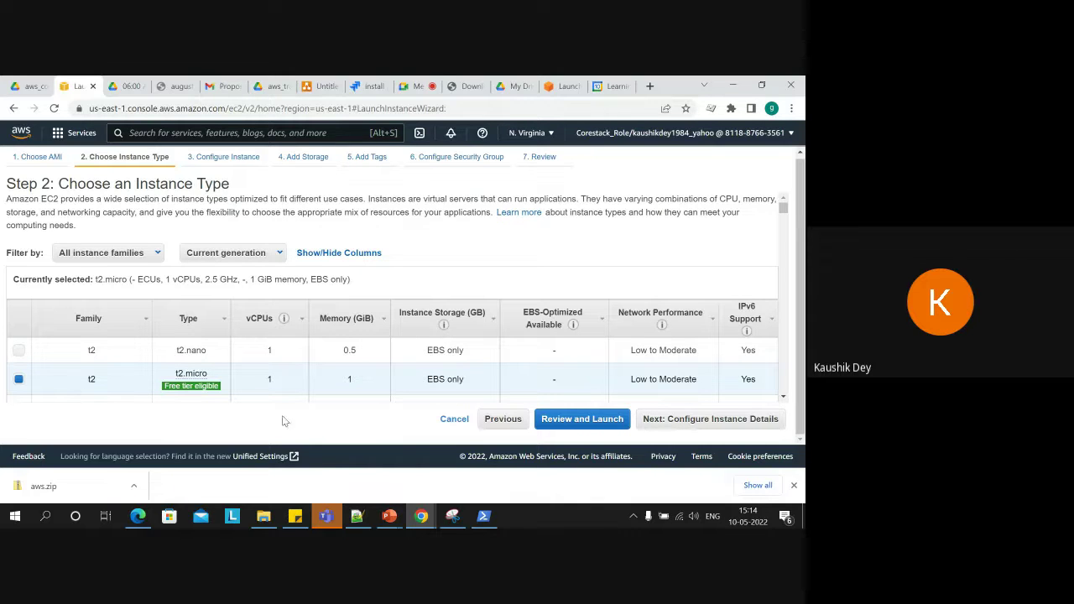
{"action": "left_click", "coordinate": [784, 399]}
{"action": "mouse_move", "coordinate": [212, 312]}
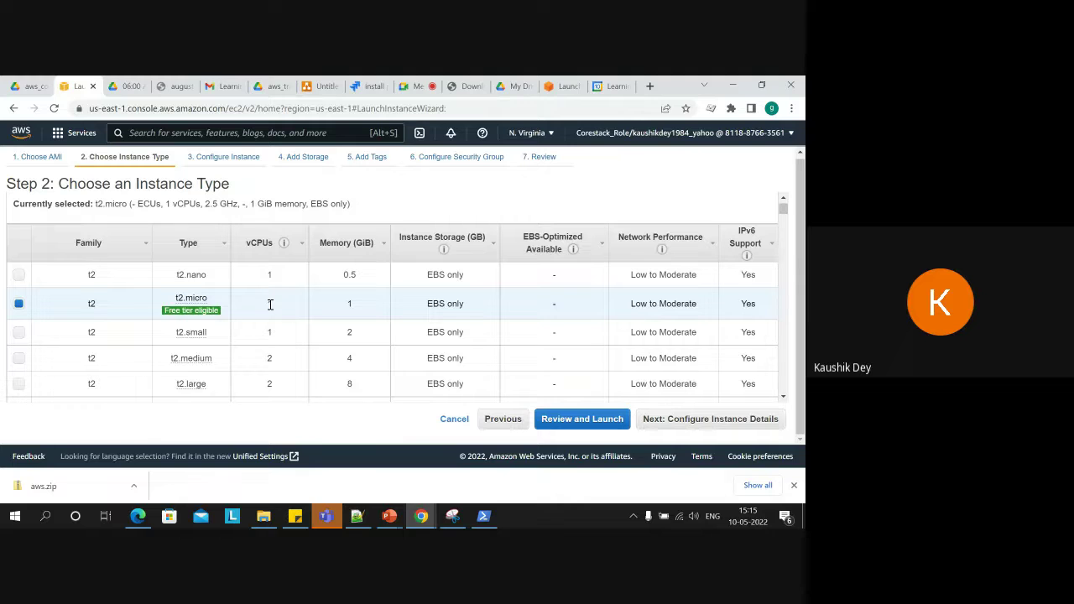
{"action": "mouse_move", "coordinate": [288, 244]}
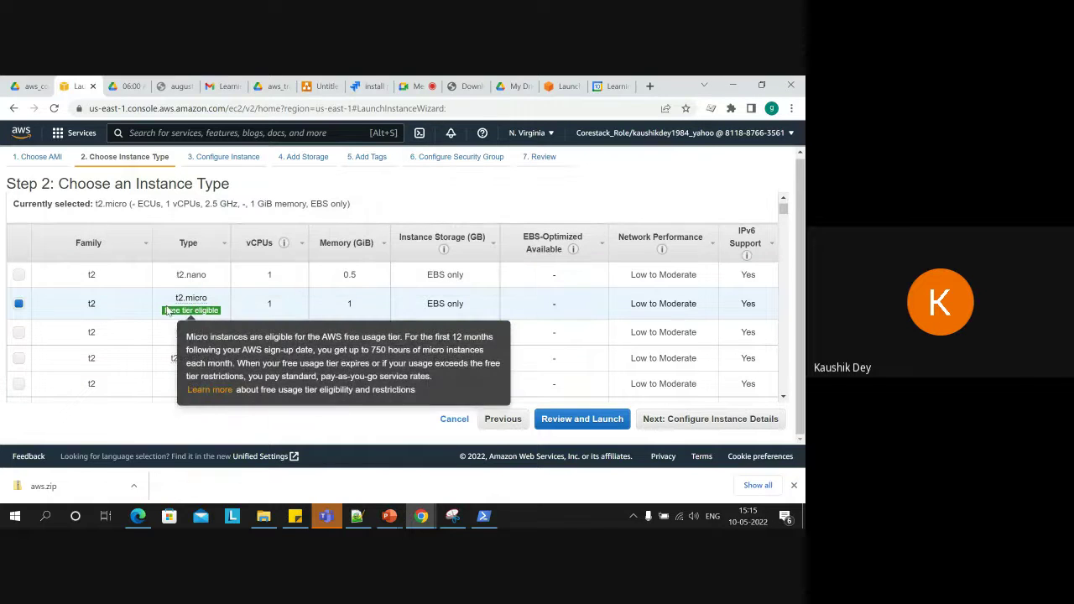
{"action": "left_click", "coordinate": [680, 418]}
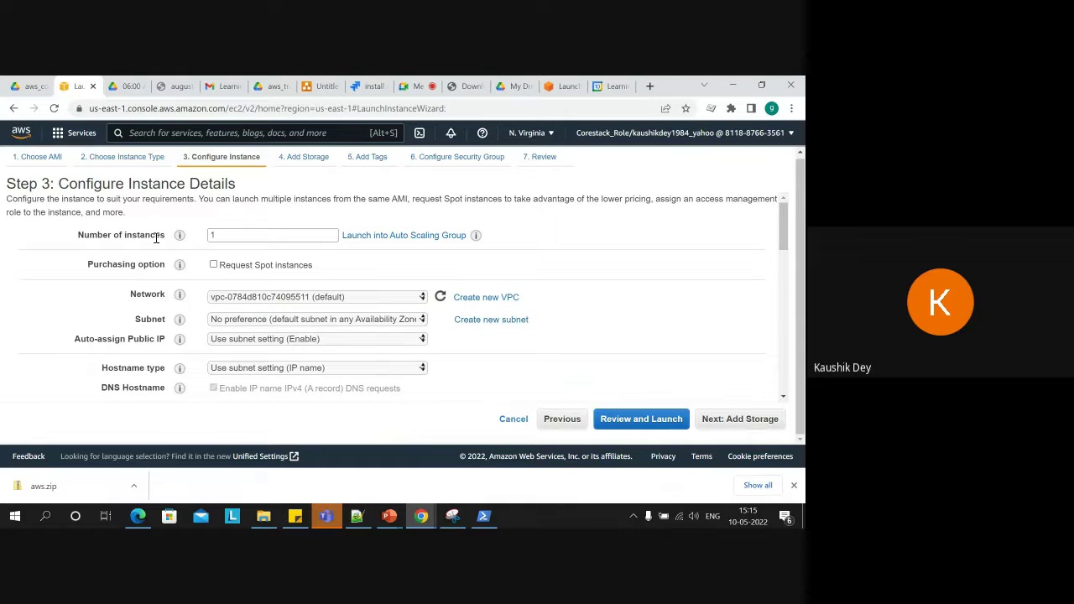
Set the number of instances to 1.
{"action": "left_click", "coordinate": [215, 236]}
{"action": "double_click", "coordinate": [216, 238]}
{"action": "key", "text": "BackSpace"}
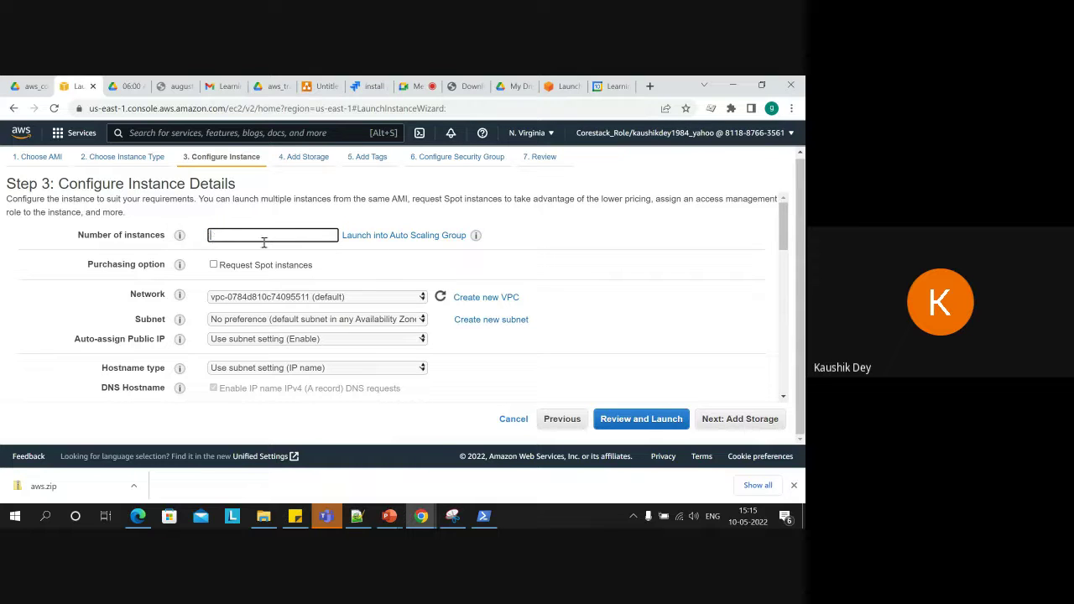
{"action": "type", "text": "1"}
{"action": "left_click", "coordinate": [124, 309]}
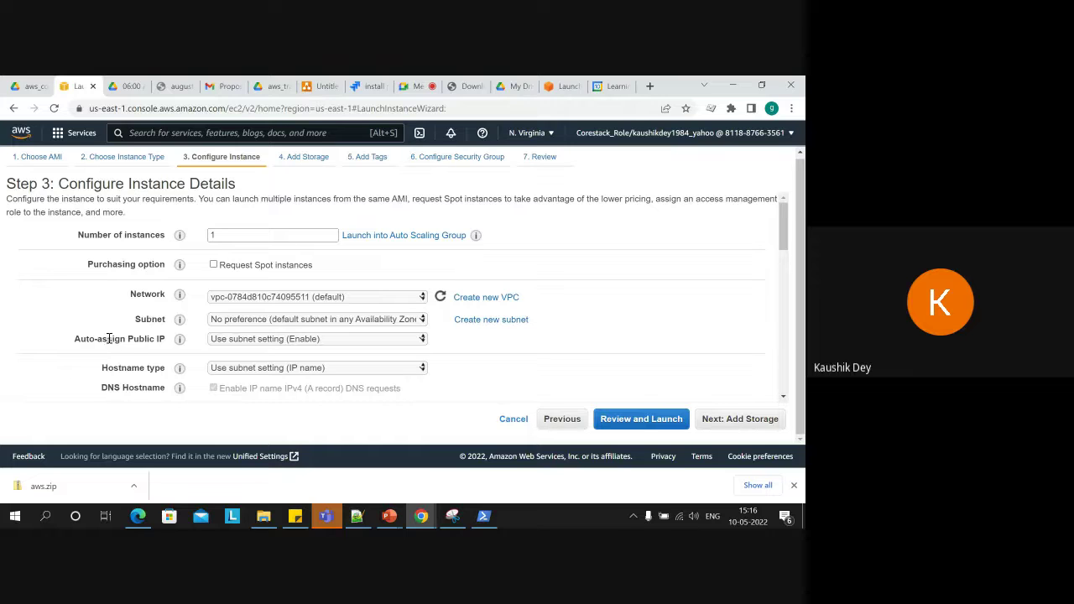
Enable Request Spot instances to examine the current price per availability zone, and disable it again.
{"action": "mouse_move", "coordinate": [181, 341]}
{"action": "scroll", "coordinate": [783, 244], "scroll_direction": "down", "scroll_amount": 1}
{"action": "scroll", "coordinate": [780, 239], "scroll_direction": "up", "scroll_amount": 1}
{"action": "left_click", "coordinate": [214, 265]}
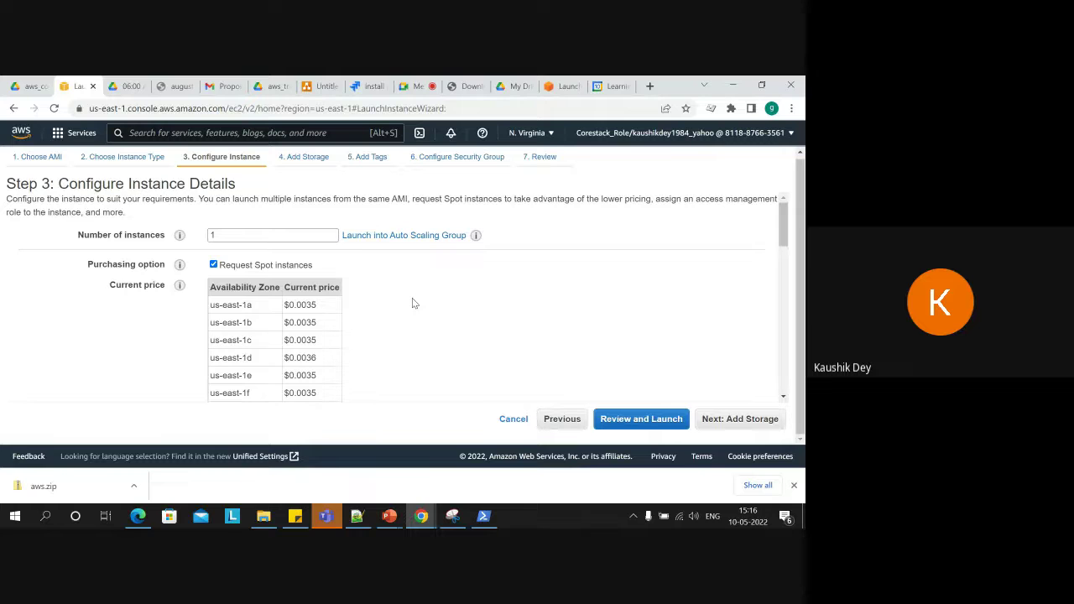
{"action": "scroll", "coordinate": [411, 298], "scroll_direction": "down", "scroll_amount": 1}
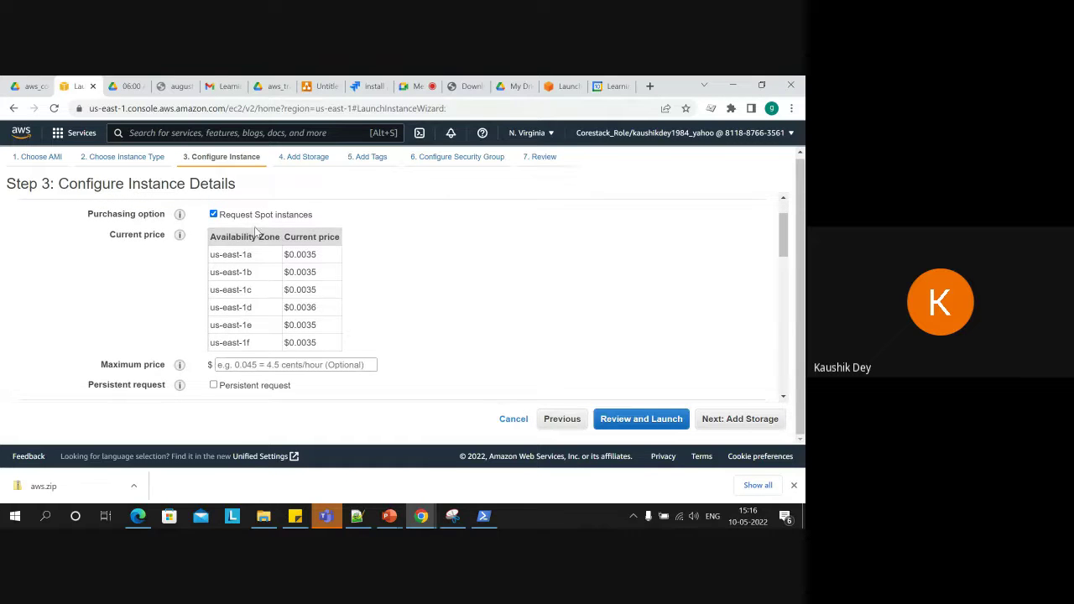
{"action": "left_click", "coordinate": [213, 215]}
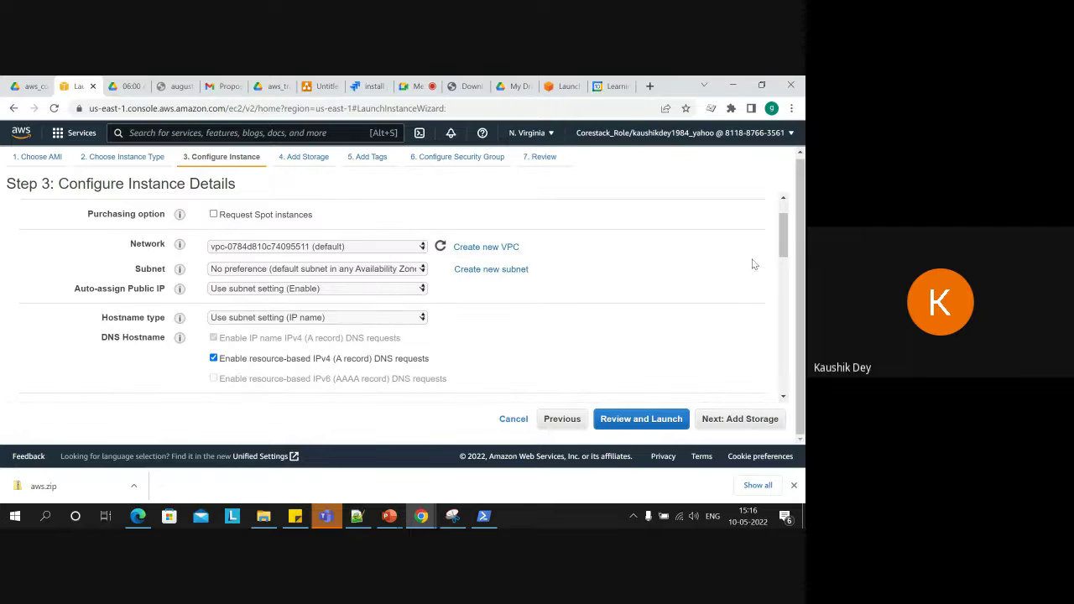
Activate the User data text field under Advanced Details.
{"action": "left_click_drag", "start_coordinate": [783, 230], "coordinate": [797, 361]}
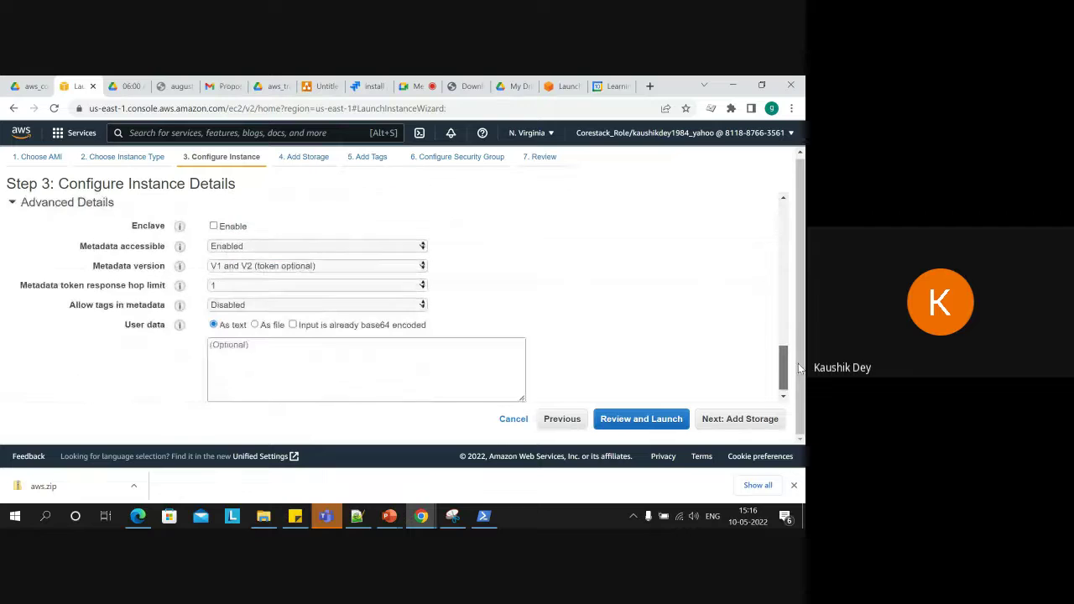
{"action": "left_click", "coordinate": [351, 367]}
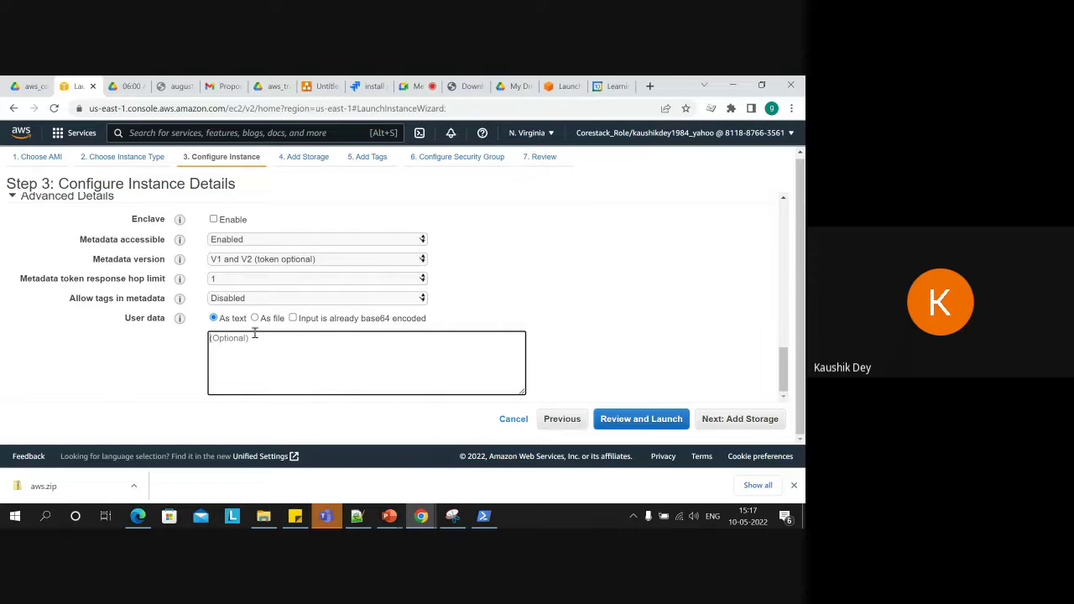
Switch to Notepad++ and go to the beginning of the ec2-user-data.sh script.
{"action": "left_click", "coordinate": [356, 515]}
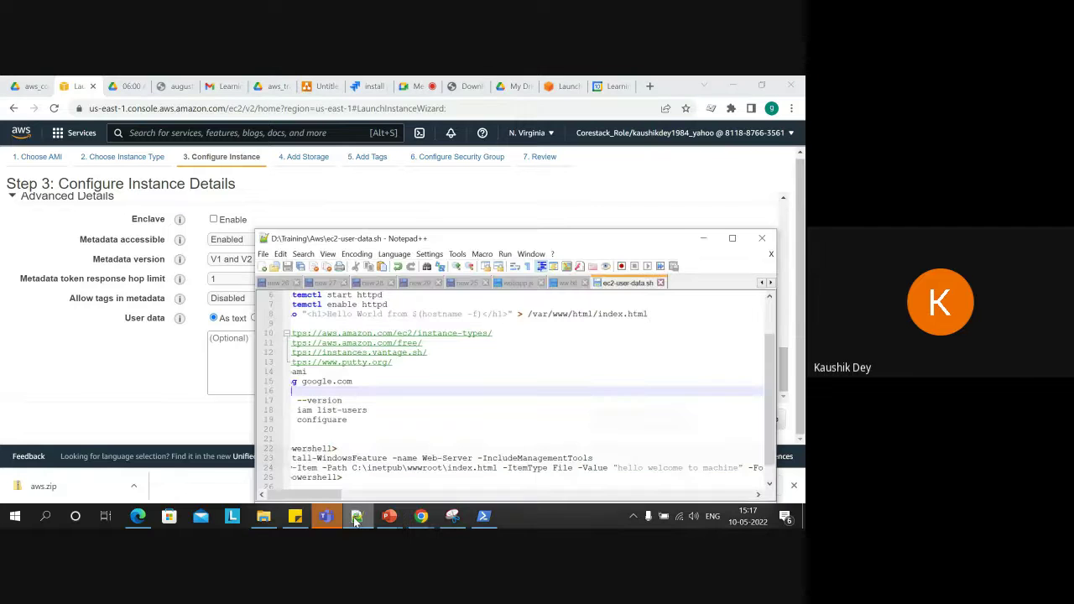
{"action": "left_click", "coordinate": [418, 356]}
{"action": "key", "text": "Up"}
{"action": "key", "text": "Up"}
{"action": "key", "text": "Up"}
{"action": "key", "text": "Up"}
{"action": "key", "text": "Up"}
{"action": "key", "text": "Up"}
{"action": "key", "text": "Up"}
{"action": "key", "text": "Up"}
{"action": "key", "text": "Up"}
{"action": "key", "text": "Up"}
{"action": "key", "text": "Up"}
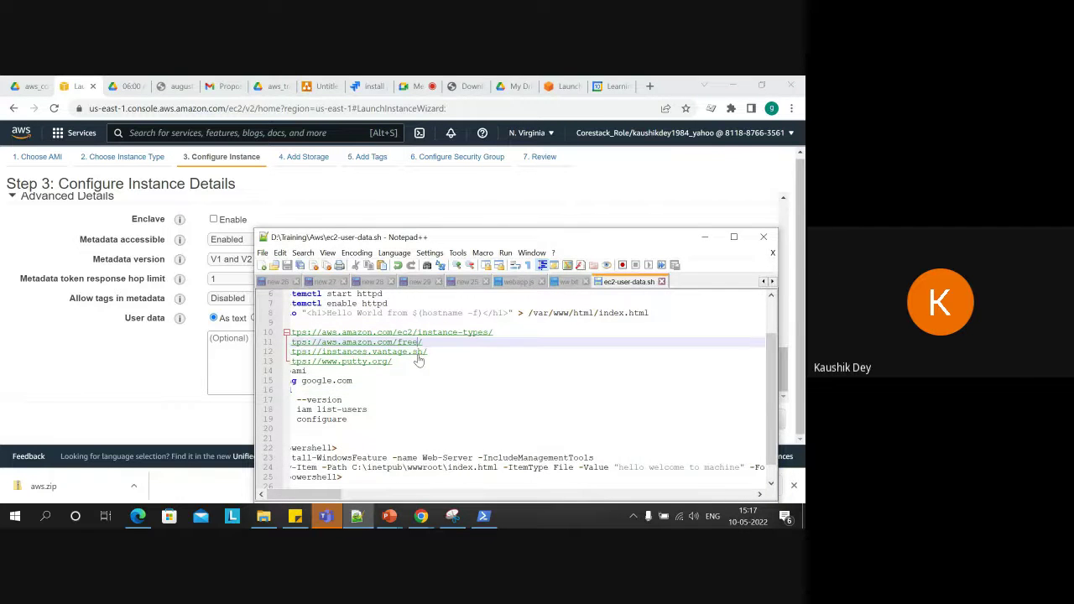
{"action": "key", "text": "shift+Down"}
{"action": "key", "text": "shift+Down"}
{"action": "key", "text": "shift+Down"}
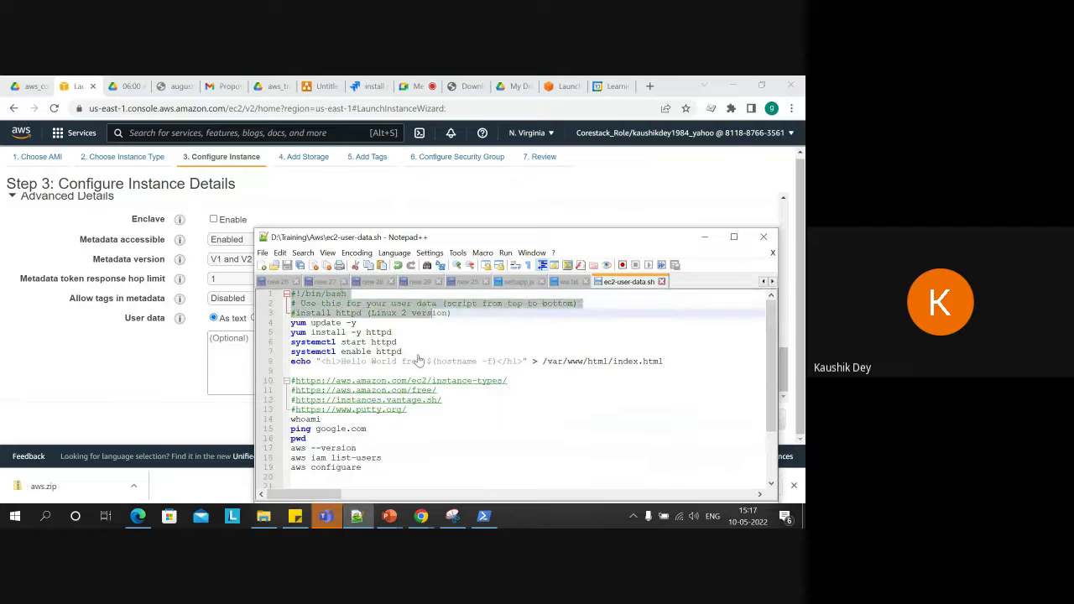
{"action": "left_click", "coordinate": [448, 313]}
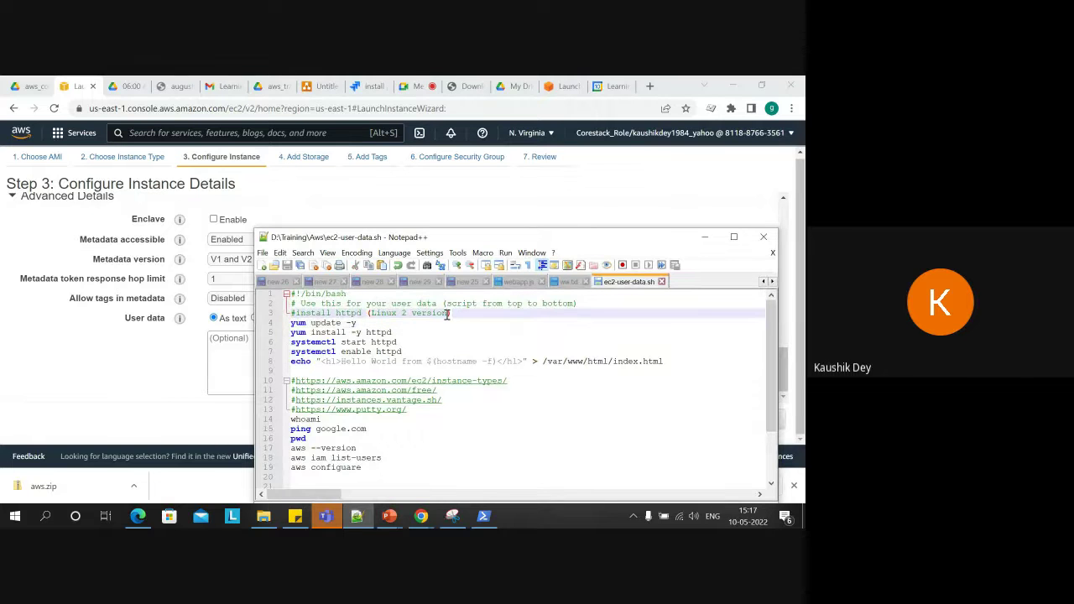
Select and copy the first eight lines of the script, from #!/bin/bash through the echo command writing index.html.
{"action": "left_click_drag", "start_coordinate": [474, 236], "coordinate": [469, 204]}
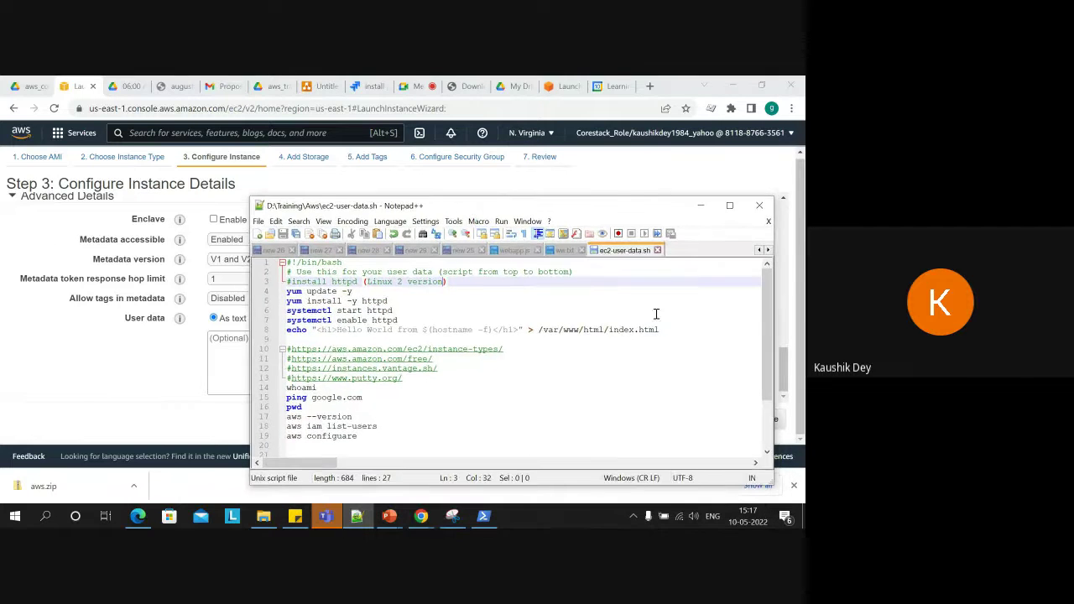
{"action": "left_click", "coordinate": [679, 332]}
{"action": "key", "text": "shift+Up"}
{"action": "key", "text": "shift+Up"}
{"action": "key", "text": "shift+Up"}
{"action": "key", "text": "shift+Up"}
{"action": "key", "text": "shift+Up"}
{"action": "key", "text": "shift+Up"}
{"action": "key", "text": "shift+Up"}
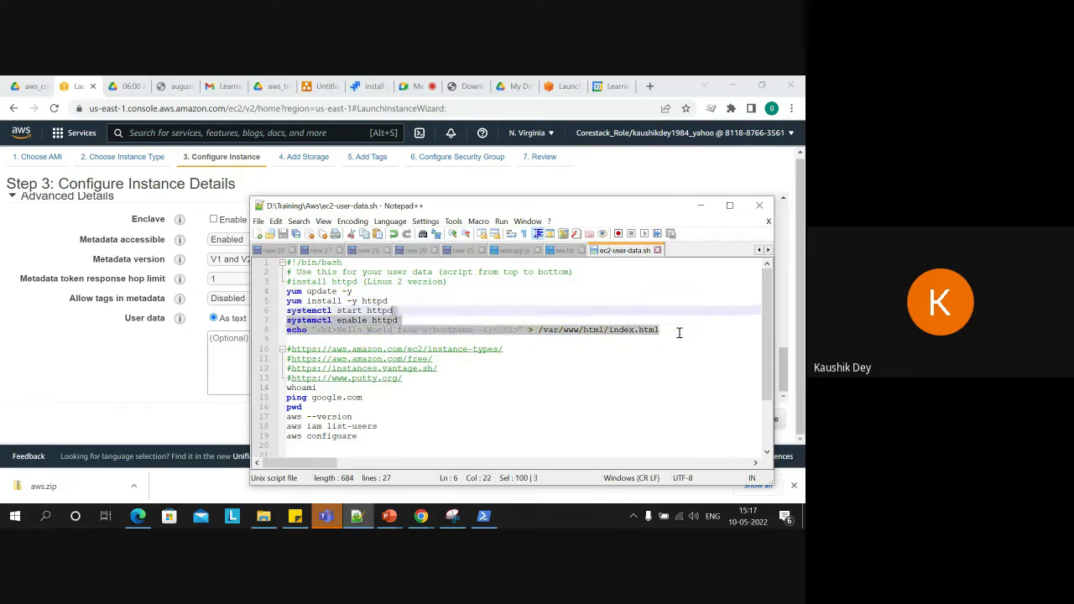
{"action": "key", "text": "shift+Left"}
{"action": "key", "text": "shift+Left"}
{"action": "key", "text": "shift+Left"}
{"action": "key", "text": "shift+Left"}
{"action": "key", "text": "shift+Left"}
{"action": "key", "text": "shift+Left"}
{"action": "key", "text": "shift+Left"}
{"action": "key", "text": "shift+Left"}
{"action": "key", "text": "shift+Left"}
{"action": "key", "text": "shift+Left"}
{"action": "key", "text": "shift+Left"}
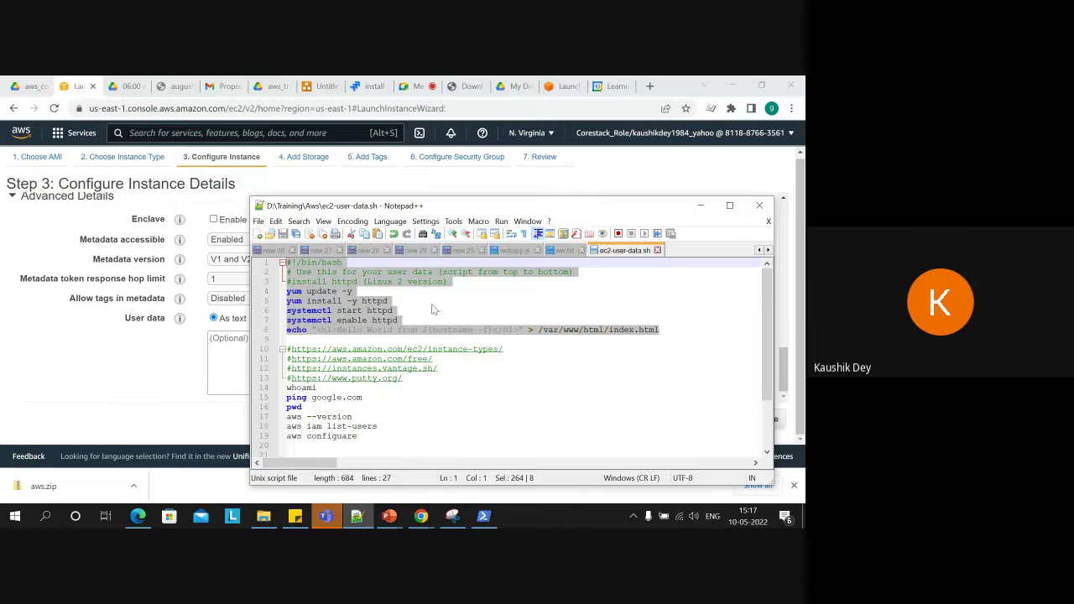
Return to the EC2 launch wizard, paste the copied script into the User data field, and continue to Add Storage.
{"action": "left_click", "coordinate": [707, 207]}
{"action": "left_click", "coordinate": [269, 348]}
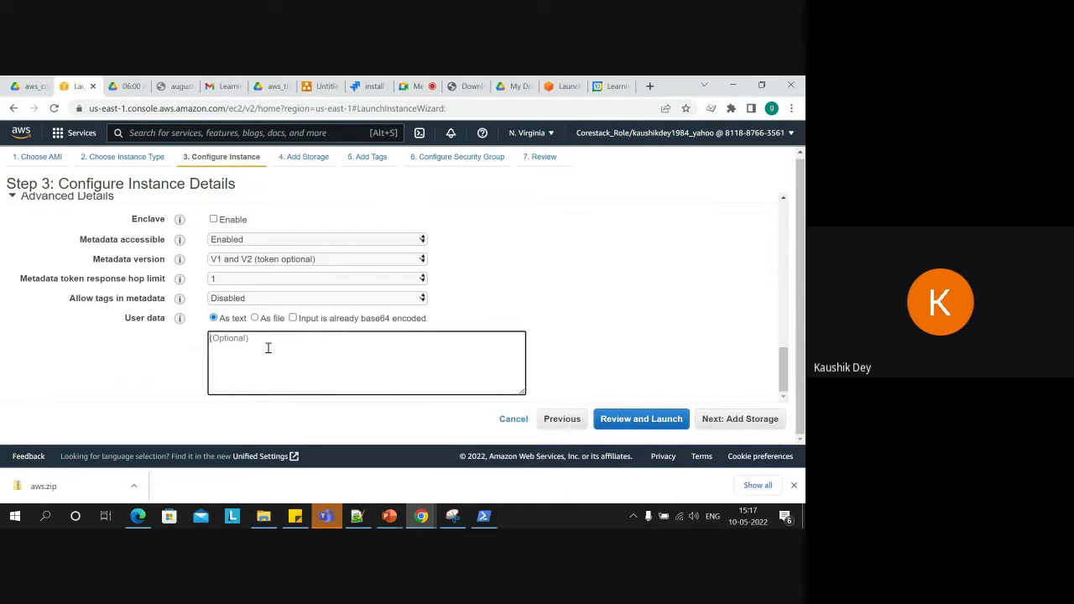
{"action": "type", "text": "#!/bin/bash #install httpd (Linux 2 version) yum update -y yum install -y httpd systemctl start httpd systemctl enable httpd echo \"<h1>Hello World from $(hostname -f)</h1>\" > /var/www/html/index.html"}
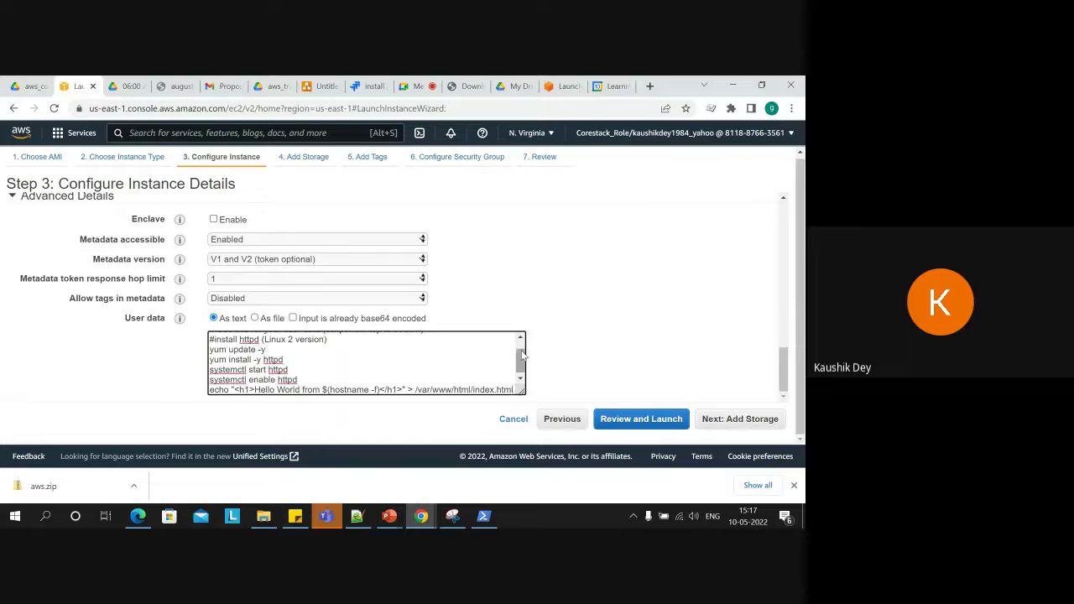
{"action": "left_click", "coordinate": [520, 379]}
{"action": "scroll", "coordinate": [519, 369], "scroll_direction": "up", "scroll_amount": 2}
{"action": "scroll", "coordinate": [519, 369], "scroll_direction": "down", "scroll_amount": 2}
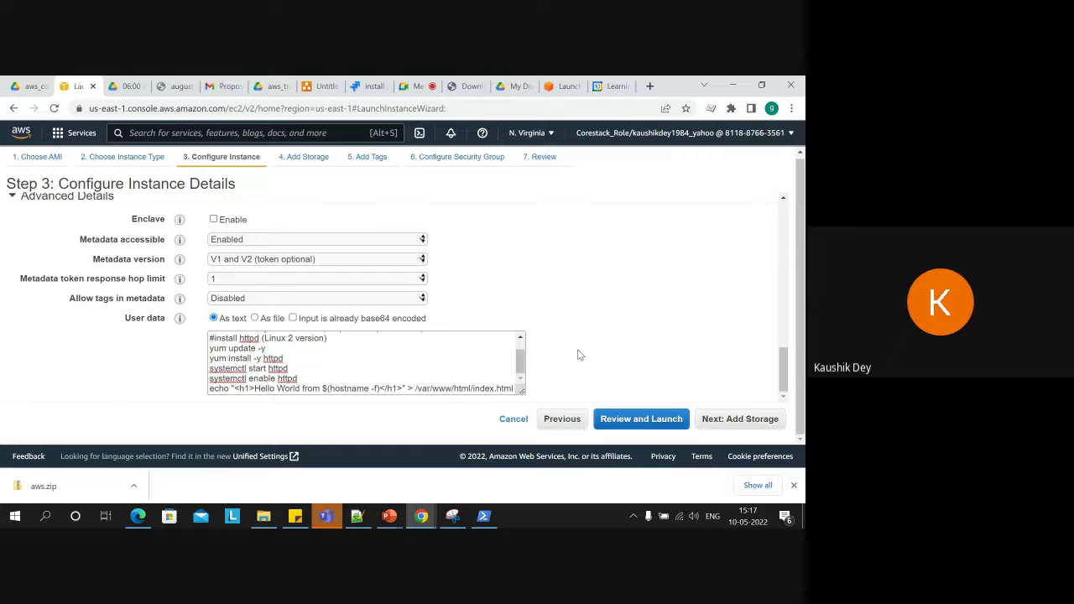
{"action": "mouse_move", "coordinate": [784, 386]}
{"action": "left_mouse_down"}
{"action": "mouse_move", "coordinate": [784, 302]}
{"action": "mouse_move", "coordinate": [784, 390]}
{"action": "left_mouse_up"}
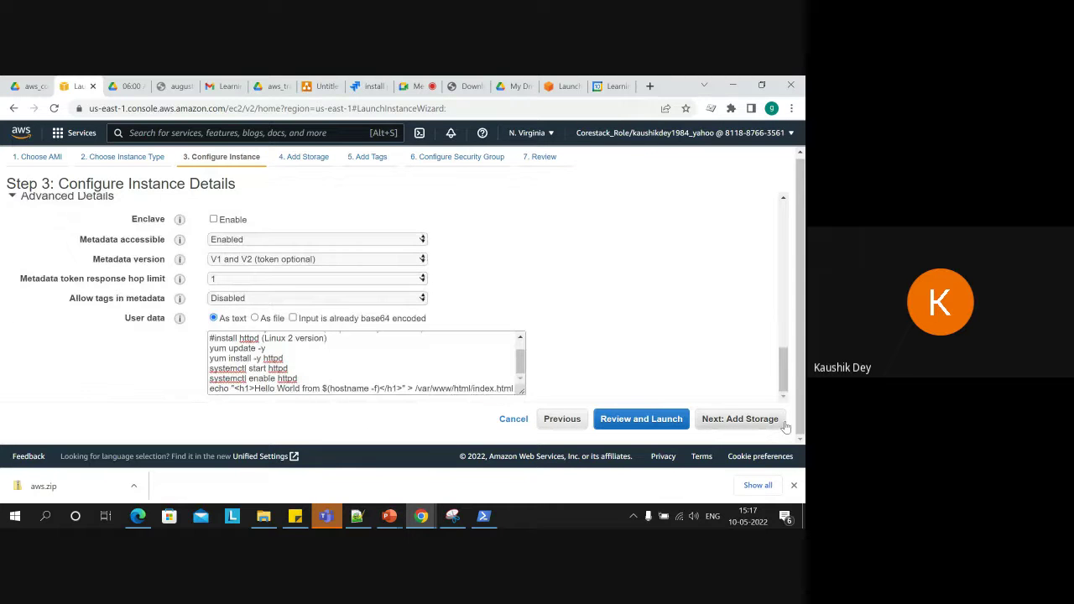
{"action": "left_click", "coordinate": [523, 386]}
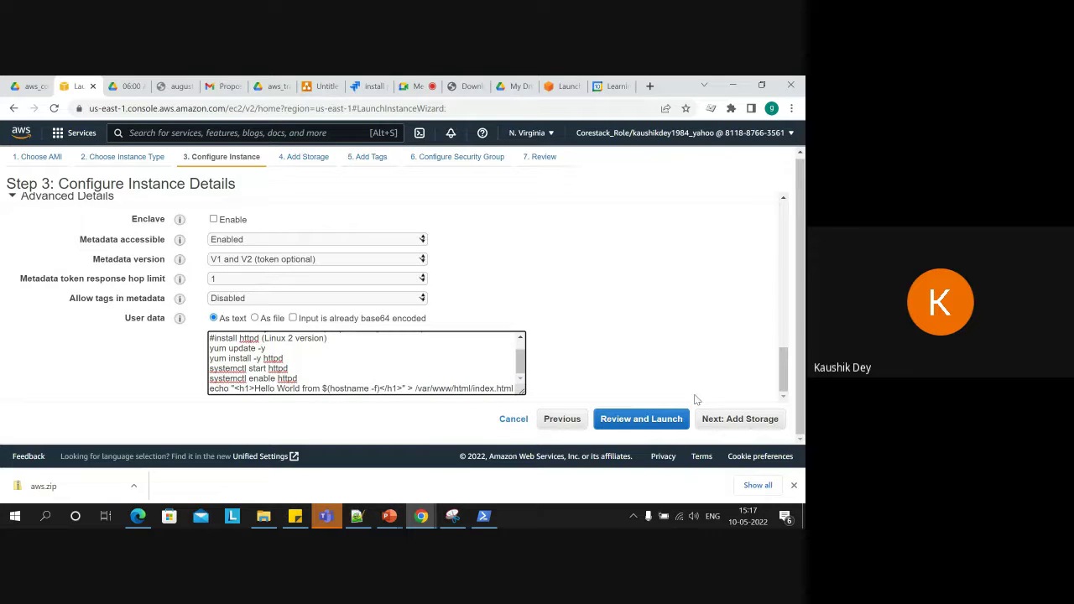
{"action": "left_click", "coordinate": [724, 421]}
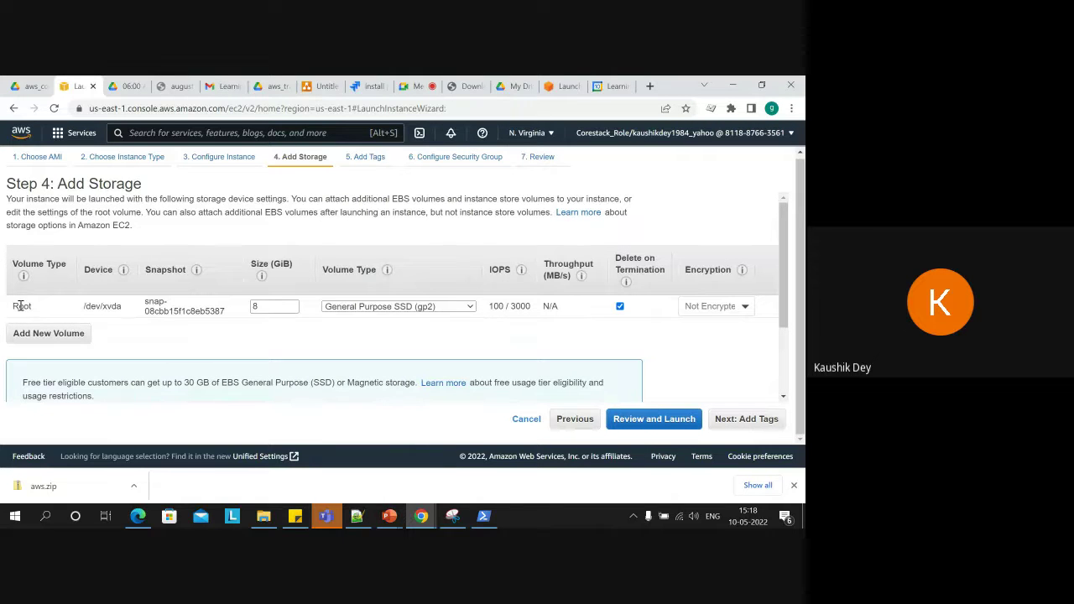
Examine the root volume's size, switch to File Explorer to view the local drives under This PC, and return to the browser.
{"action": "double_click", "coordinate": [21, 306]}
{"action": "double_click", "coordinate": [270, 309]}
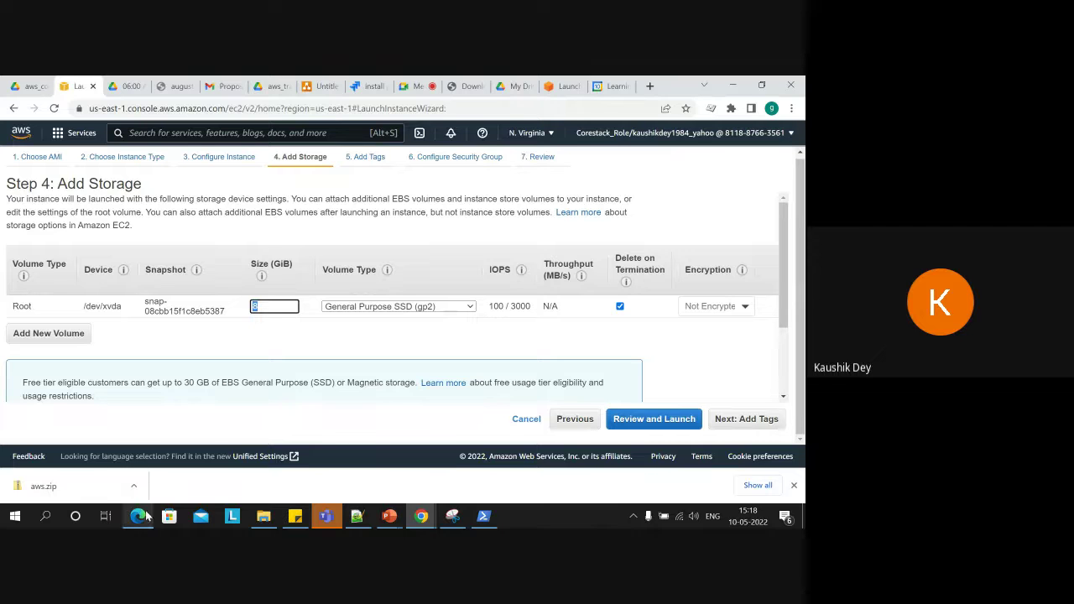
{"action": "left_click", "coordinate": [263, 515]}
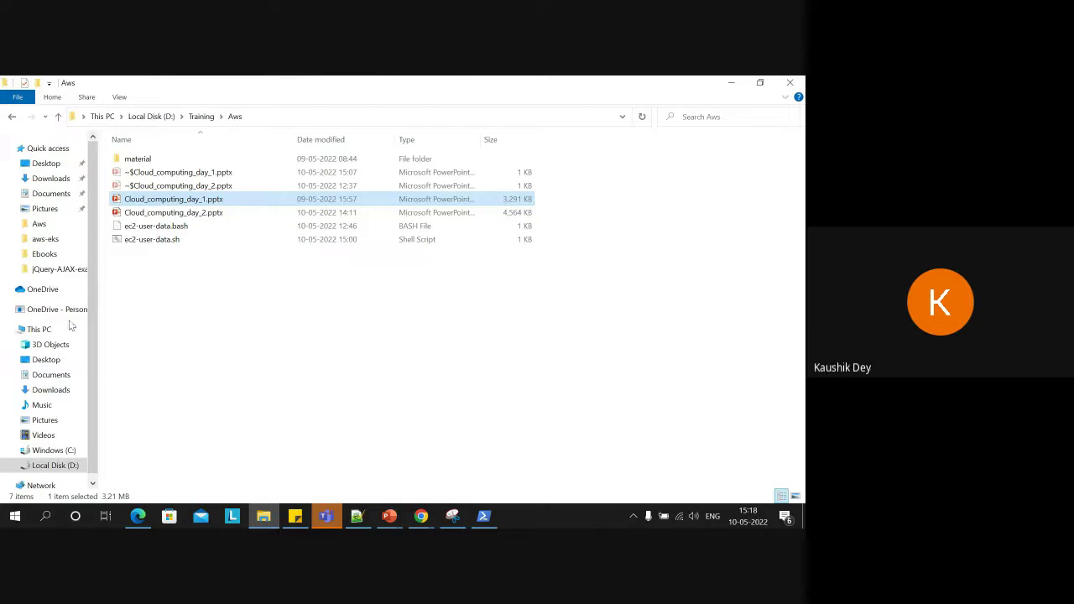
{"action": "left_click", "coordinate": [43, 330]}
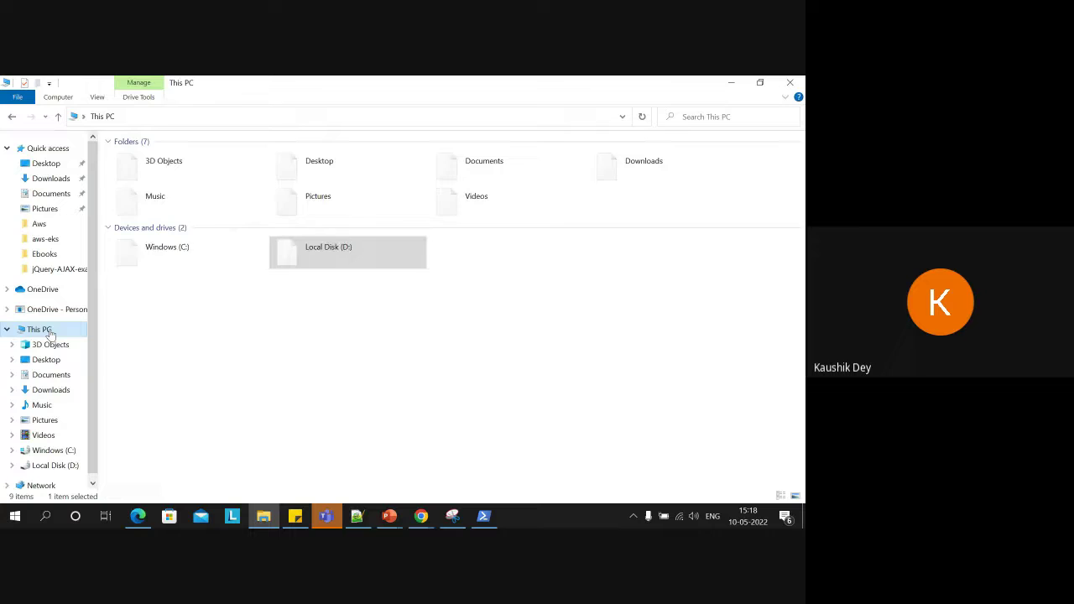
{"action": "left_click", "coordinate": [205, 250]}
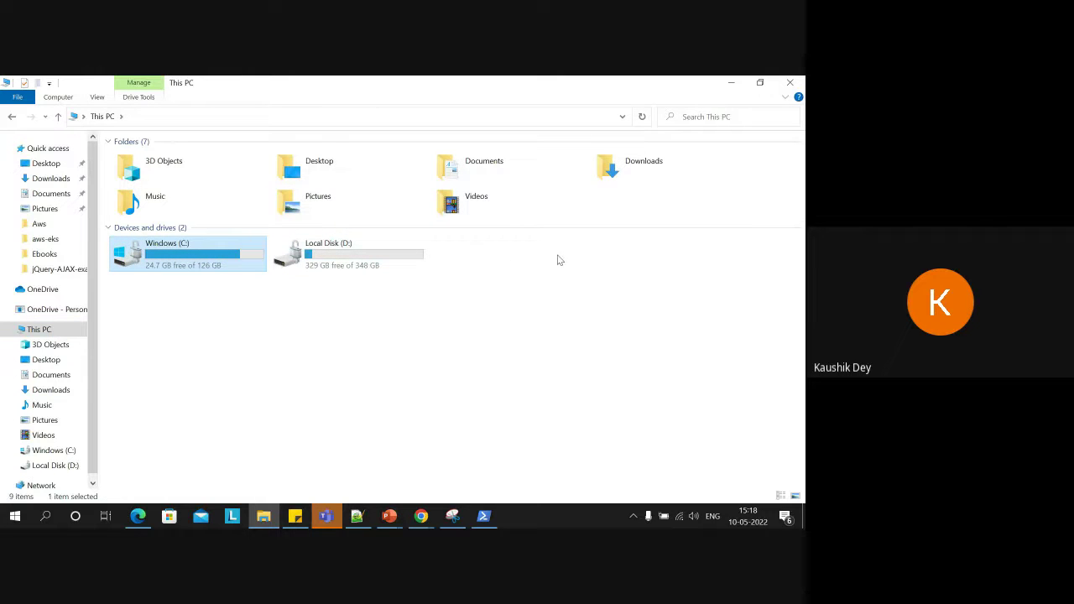
{"action": "left_click", "coordinate": [421, 515]}
{"action": "left_click", "coordinate": [290, 466]}
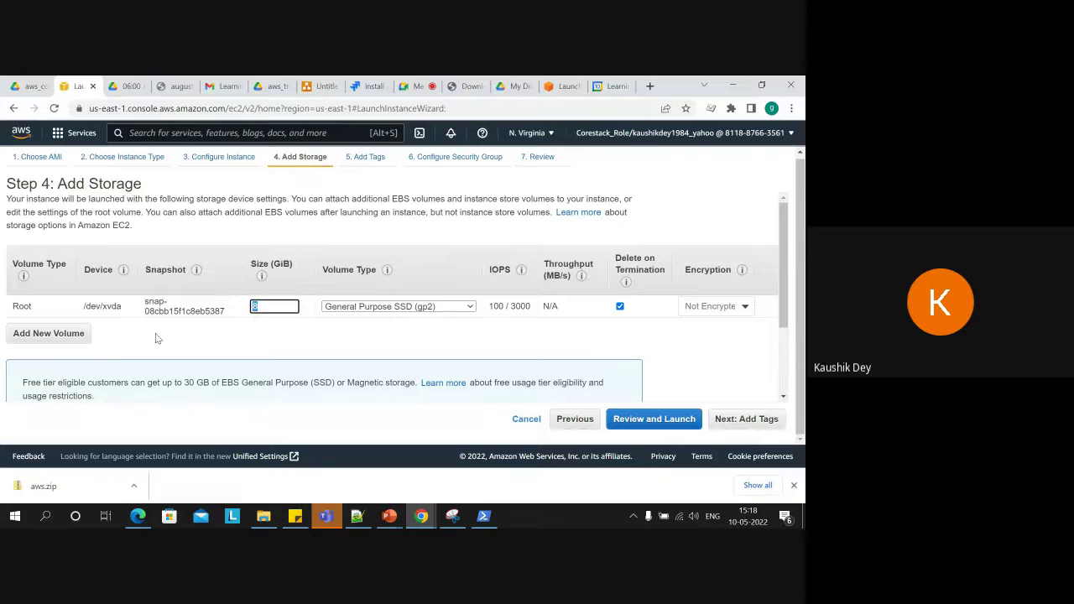
Add a new EBS volume, examine its volume type and device options, and remove it again.
{"action": "left_click", "coordinate": [268, 306]}
{"action": "left_click", "coordinate": [273, 340]}
{"action": "left_click", "coordinate": [60, 334]}
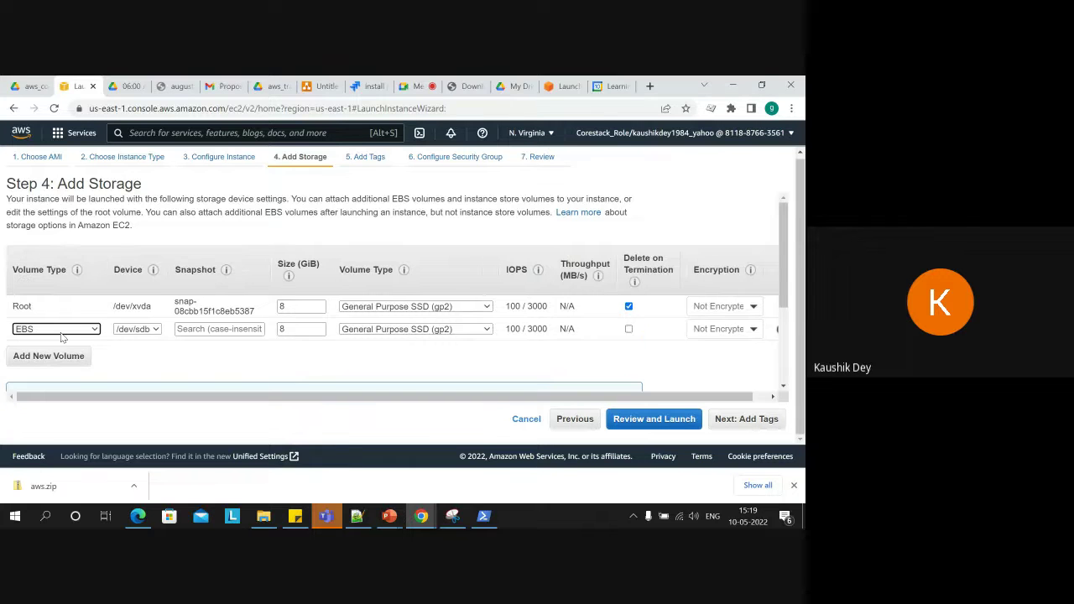
{"action": "left_click", "coordinate": [75, 328]}
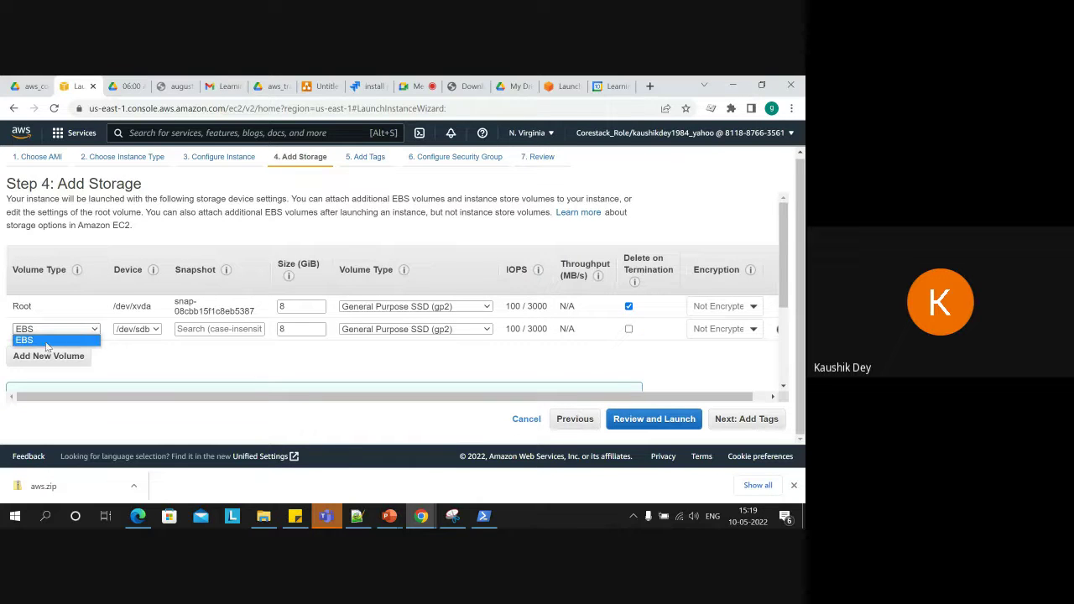
{"action": "left_click", "coordinate": [138, 350]}
{"action": "left_click", "coordinate": [148, 331]}
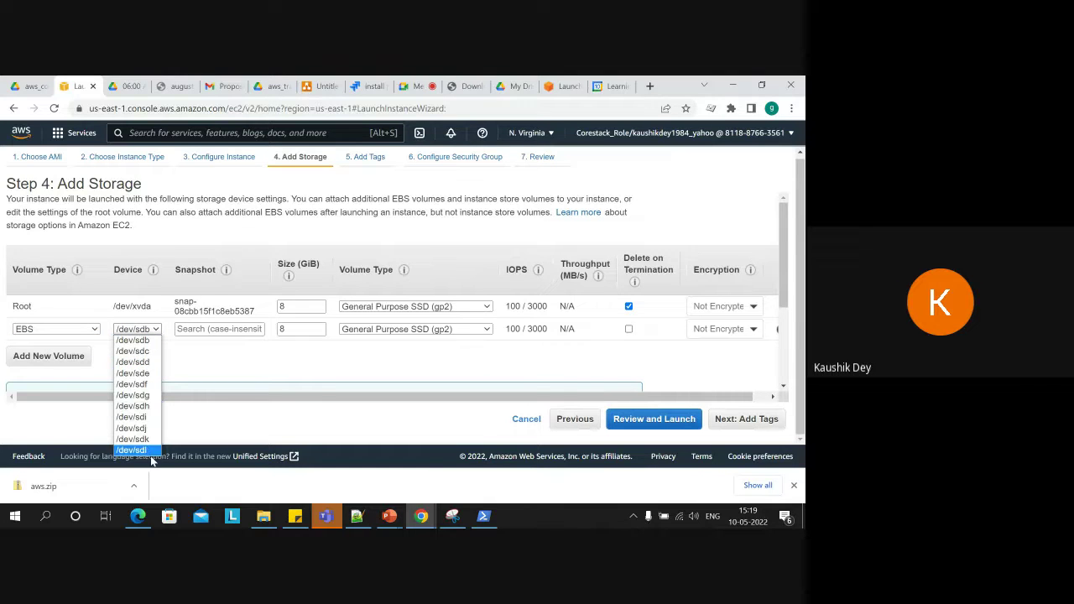
{"action": "left_click", "coordinate": [242, 352]}
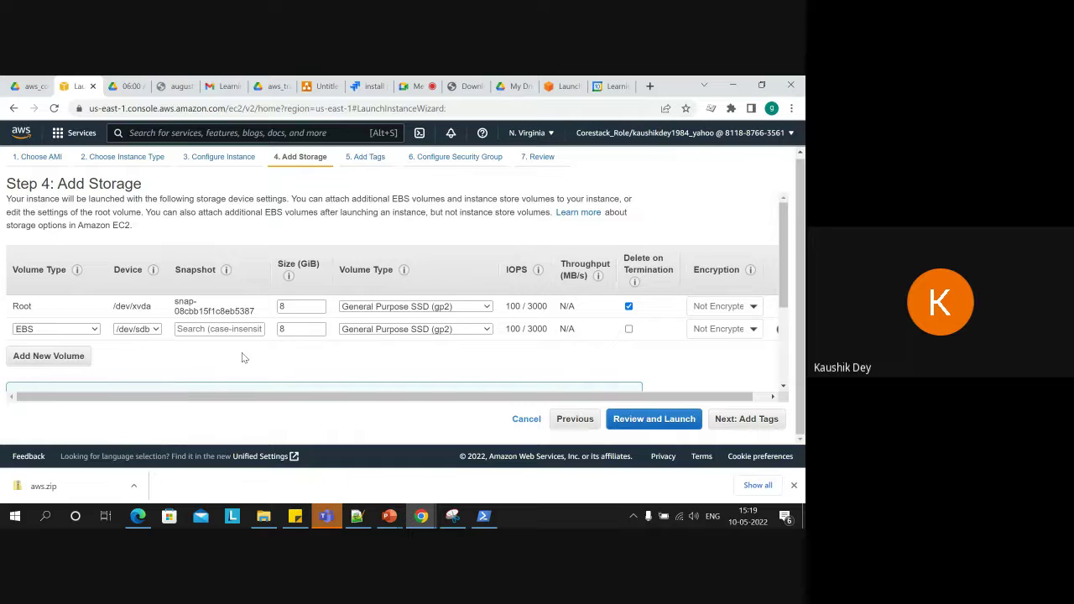
{"action": "left_click_drag", "start_coordinate": [283, 396], "coordinate": [506, 402]}
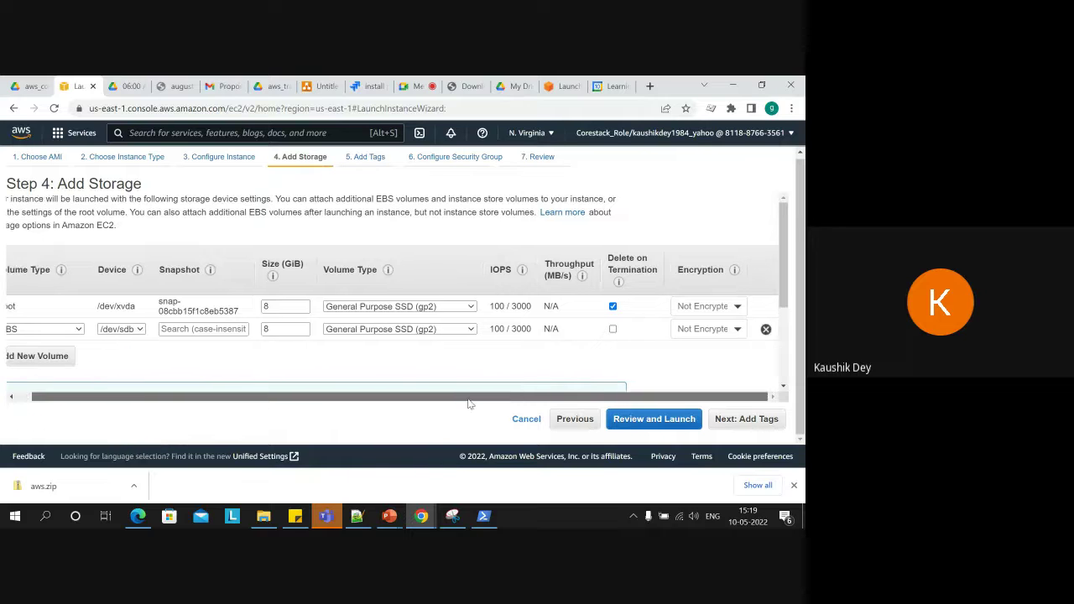
{"action": "left_click", "coordinate": [766, 329]}
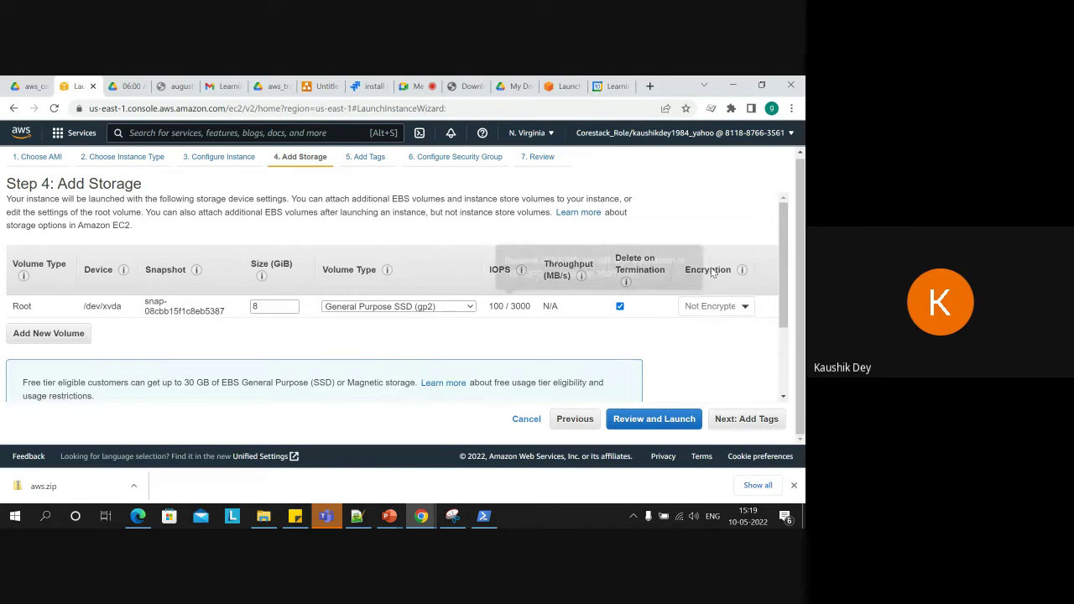
Continue to Add Tags and add a tag with the key "name" and the value "first ec2 instance".
{"action": "scroll", "coordinate": [780, 265], "scroll_direction": "down", "scroll_amount": 1}
{"action": "scroll", "coordinate": [780, 259], "scroll_direction": "up", "scroll_amount": 1}
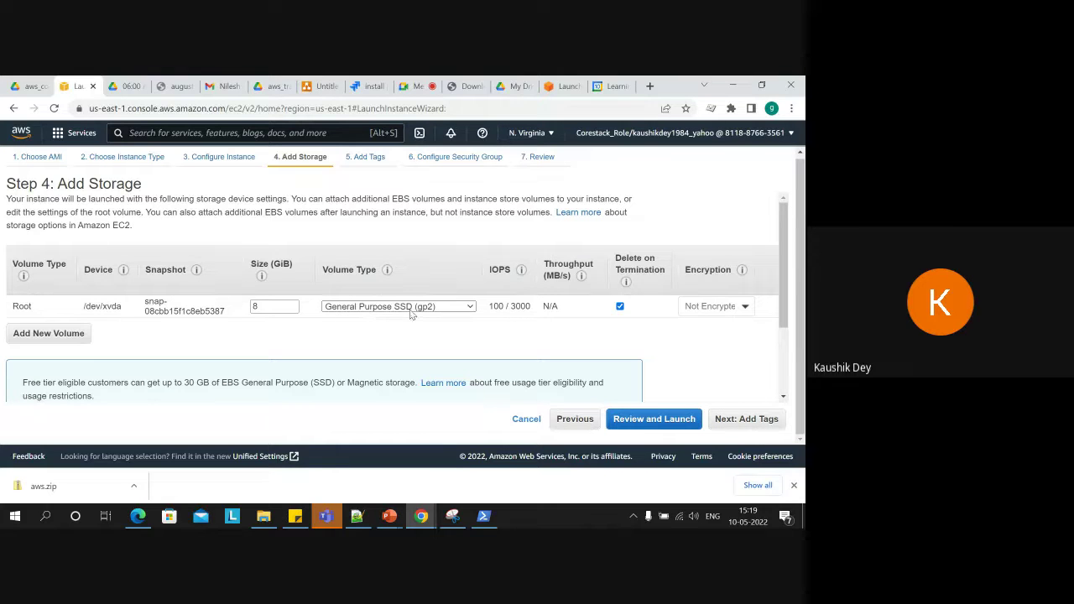
{"action": "left_click", "coordinate": [741, 421]}
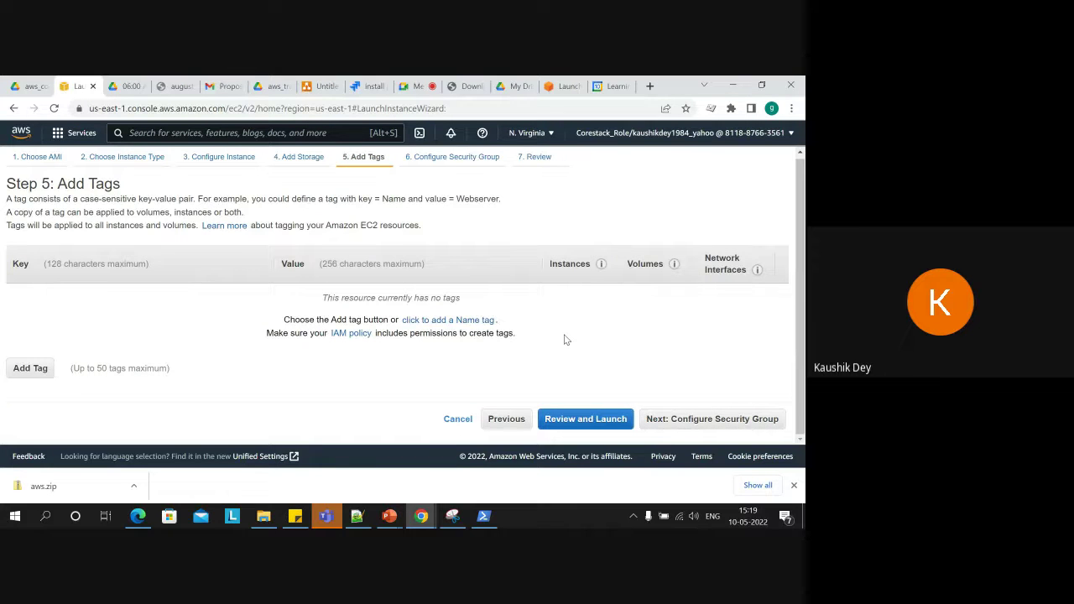
{"action": "left_click", "coordinate": [34, 371]}
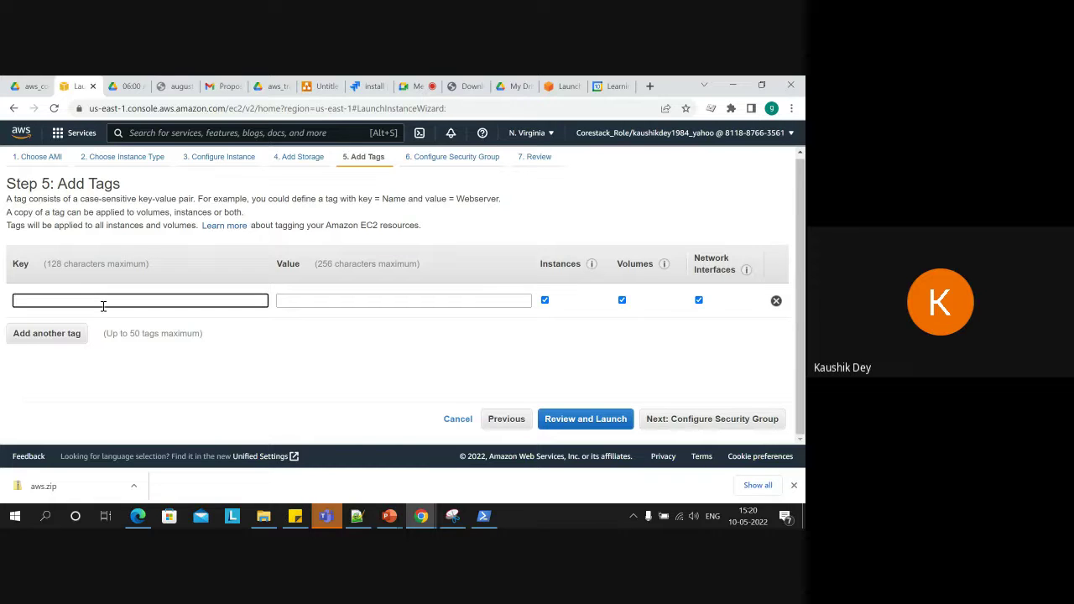
{"action": "type", "text": "name"}
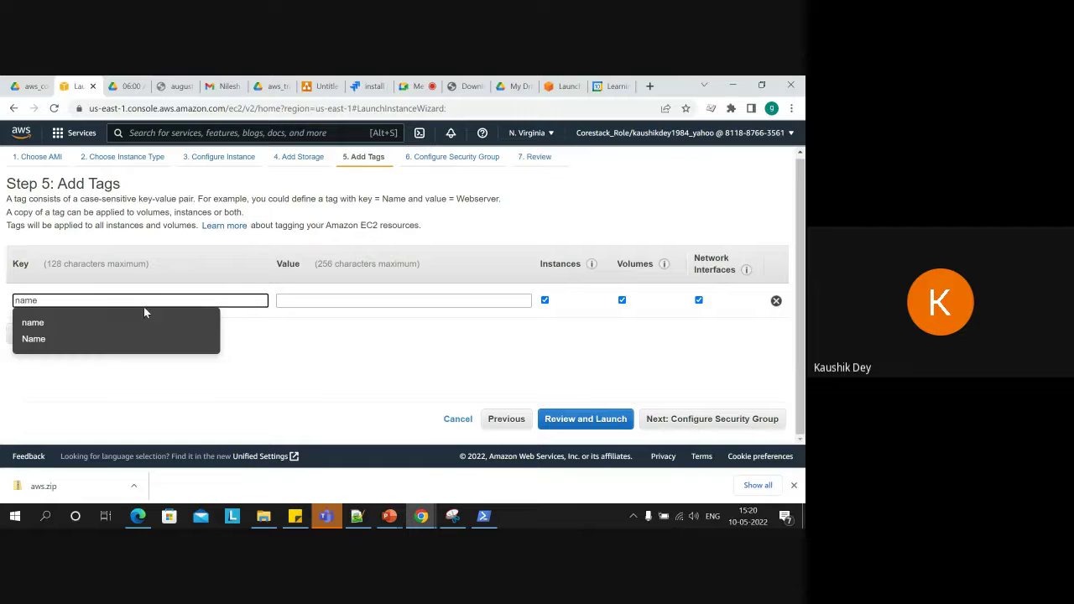
{"action": "left_click", "coordinate": [300, 304]}
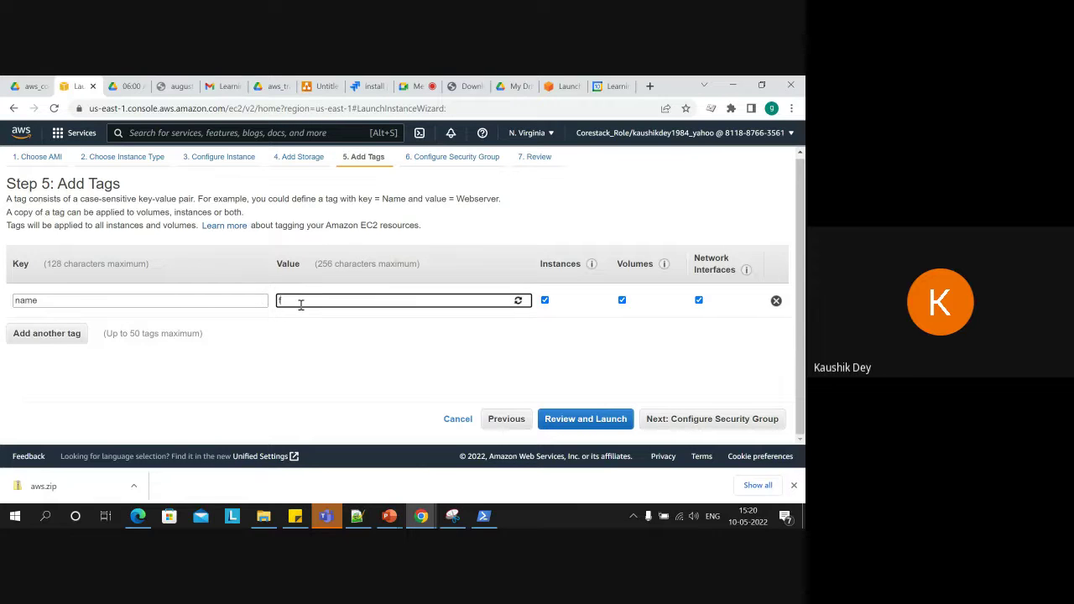
{"action": "type", "text": "first"}
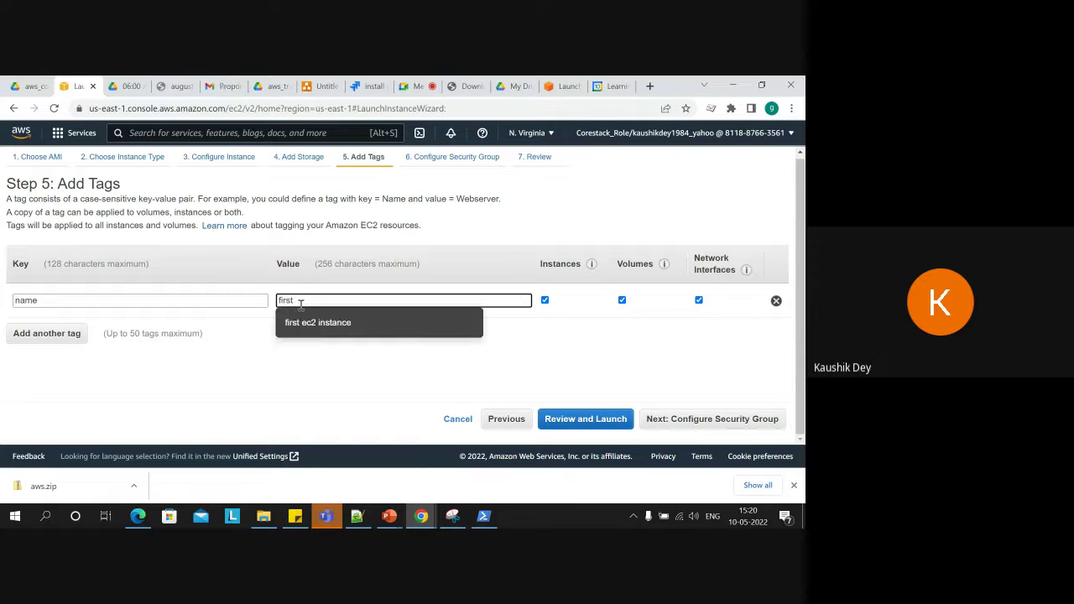
{"action": "left_click", "coordinate": [317, 324]}
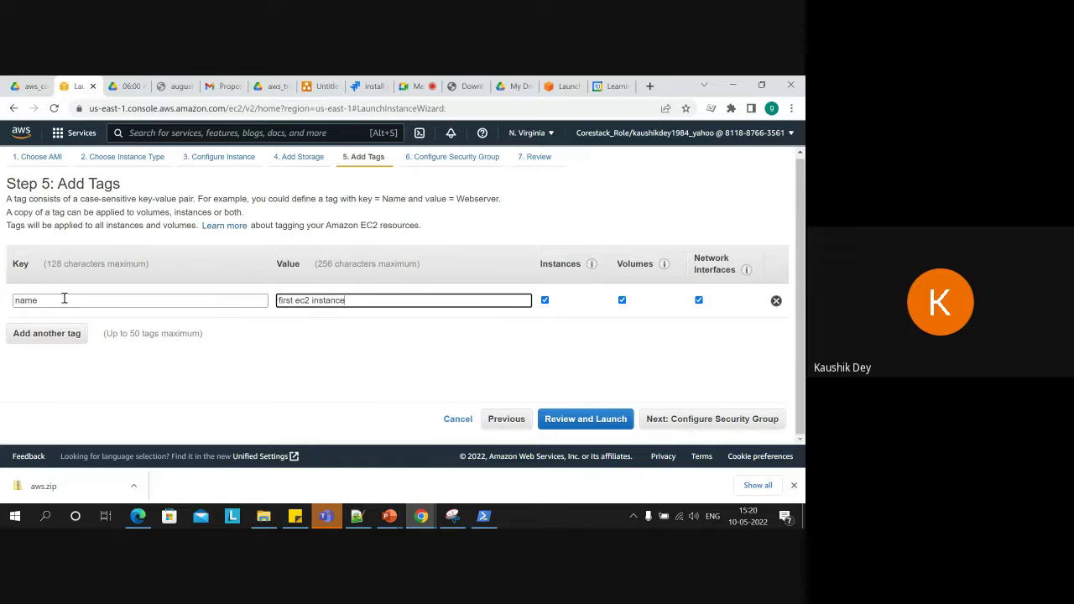
Add a second tag with the key "running" and the value "from today", and continue to Configure Security Group.
{"action": "left_click", "coordinate": [48, 333]}
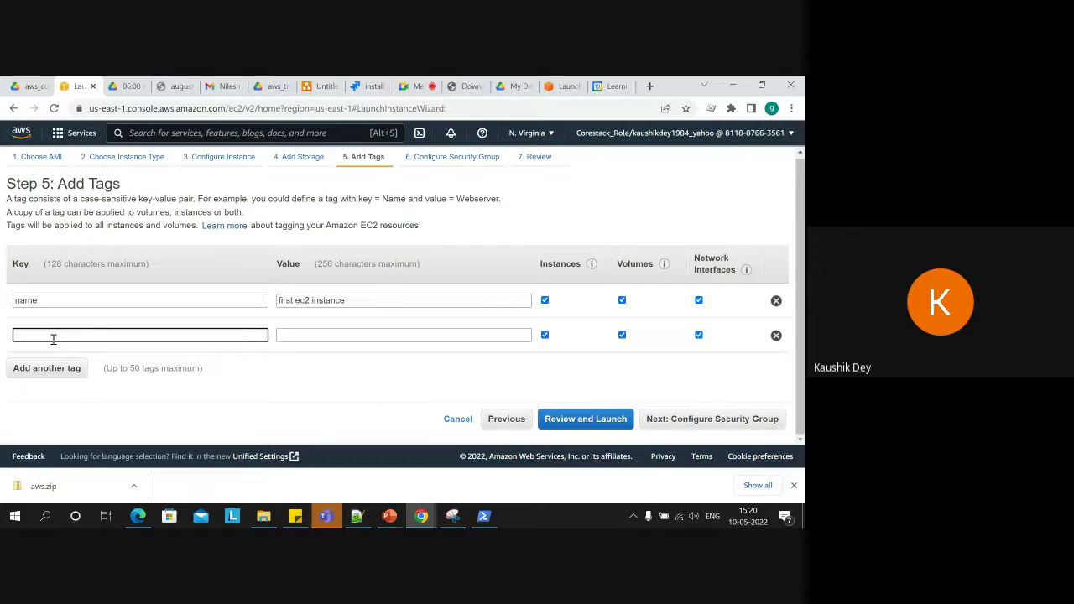
{"action": "type", "text": "running"}
{"action": "left_click", "coordinate": [291, 336]}
{"action": "type", "text": "from"}
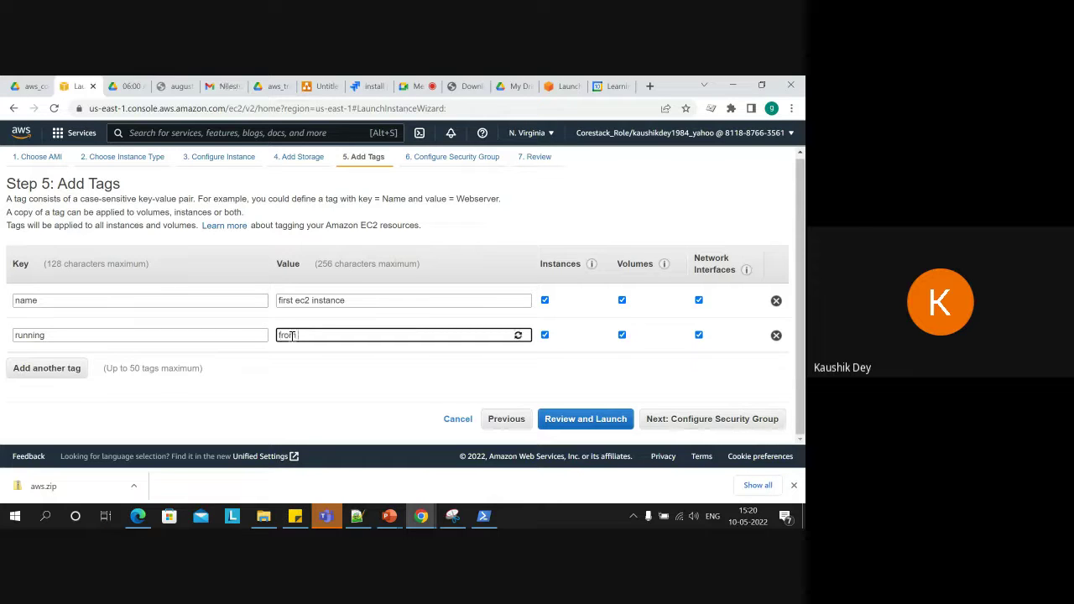
{"action": "type", "text": " today"}
{"action": "left_click", "coordinate": [333, 370]}
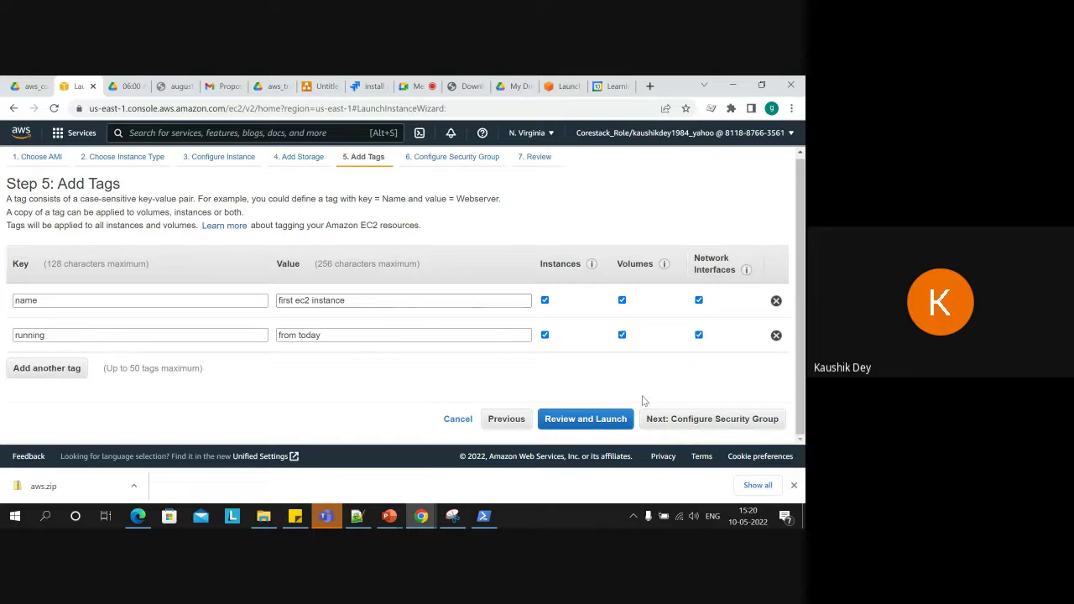
{"action": "left_click", "coordinate": [701, 418]}
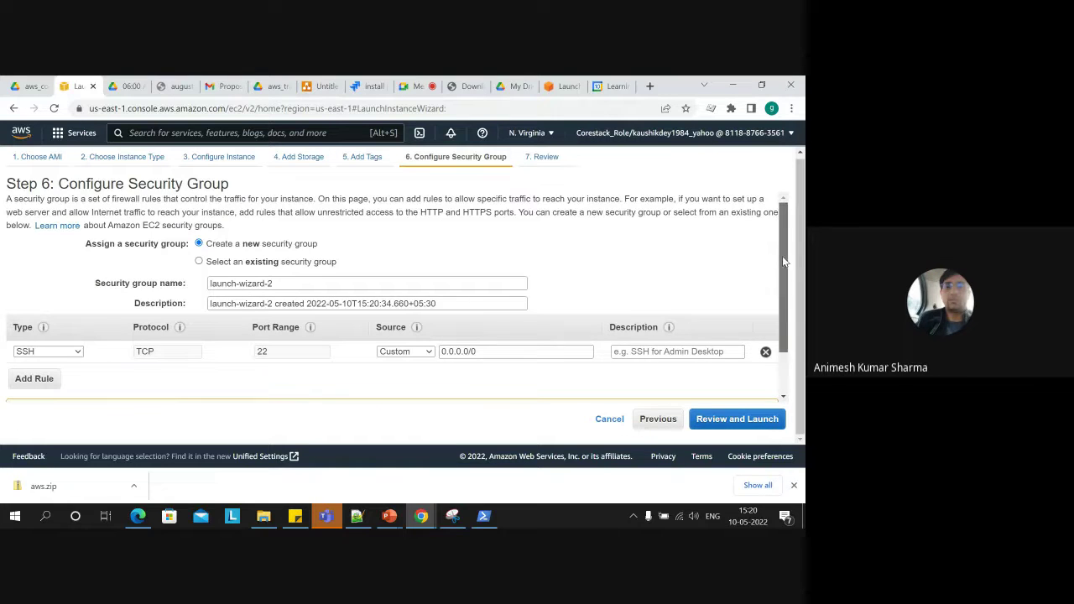
Examine the default SSH rule of the new security group and its source address.
{"action": "scroll", "coordinate": [782, 256], "scroll_direction": "down", "scroll_amount": 1}
{"action": "scroll", "coordinate": [780, 250], "scroll_direction": "up", "scroll_amount": 1}
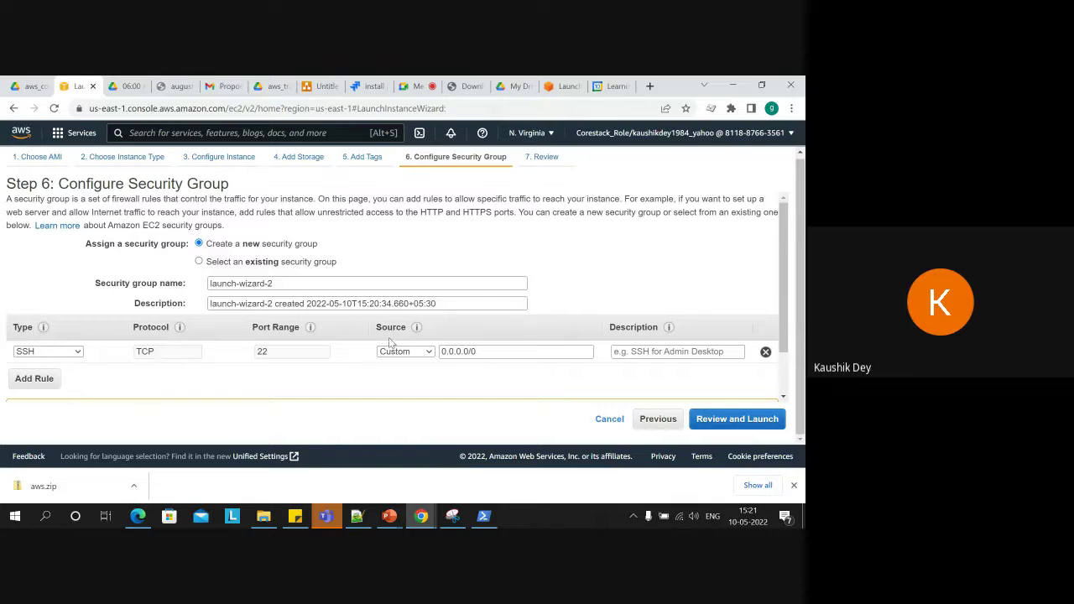
{"action": "left_click_drag", "start_coordinate": [487, 353], "coordinate": [433, 357]}
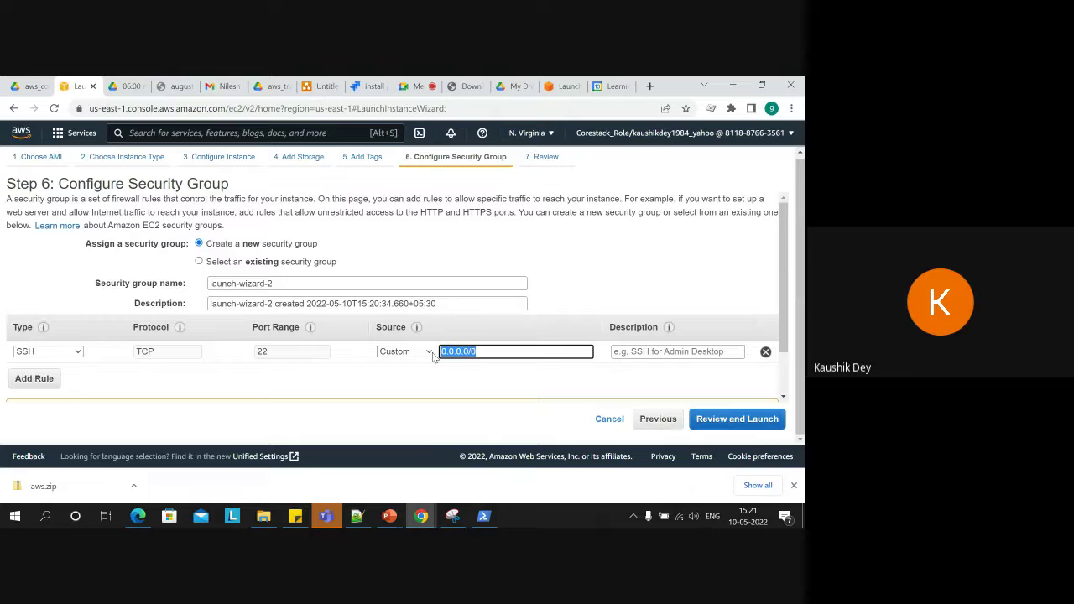
Rename the new security group to "my-own-security-instances", keeping its description.
{"action": "left_click", "coordinate": [298, 282]}
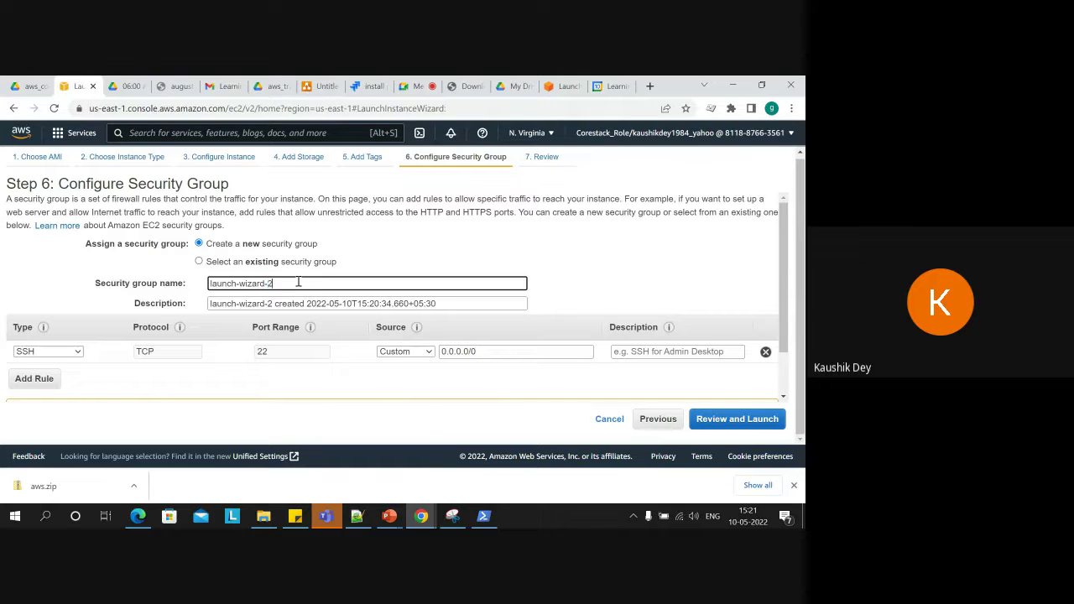
{"action": "key", "text": "shift+Left"}
{"action": "key", "text": "shift+Left"}
{"action": "key", "text": "shift+Left"}
{"action": "key", "text": "shift+Left"}
{"action": "key", "text": "shift+Left"}
{"action": "key", "text": "shift+Left"}
{"action": "key", "text": "shift+Left"}
{"action": "key", "text": "shift+Left"}
{"action": "key", "text": "shift+Left"}
{"action": "key", "text": "shift+Left"}
{"action": "key", "text": "shift+Left"}
{"action": "key", "text": "shift+Left"}
{"action": "key", "text": "shift+Left"}
{"action": "key", "text": "shift+Left"}
{"action": "key", "text": "shift+Left"}
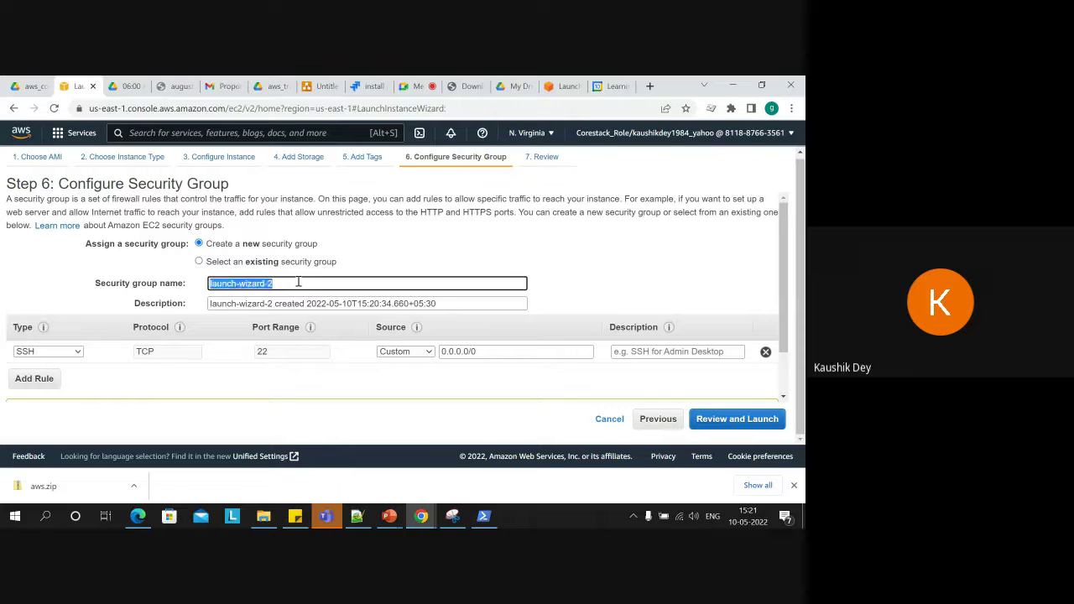
{"action": "type", "text": "my-own"}
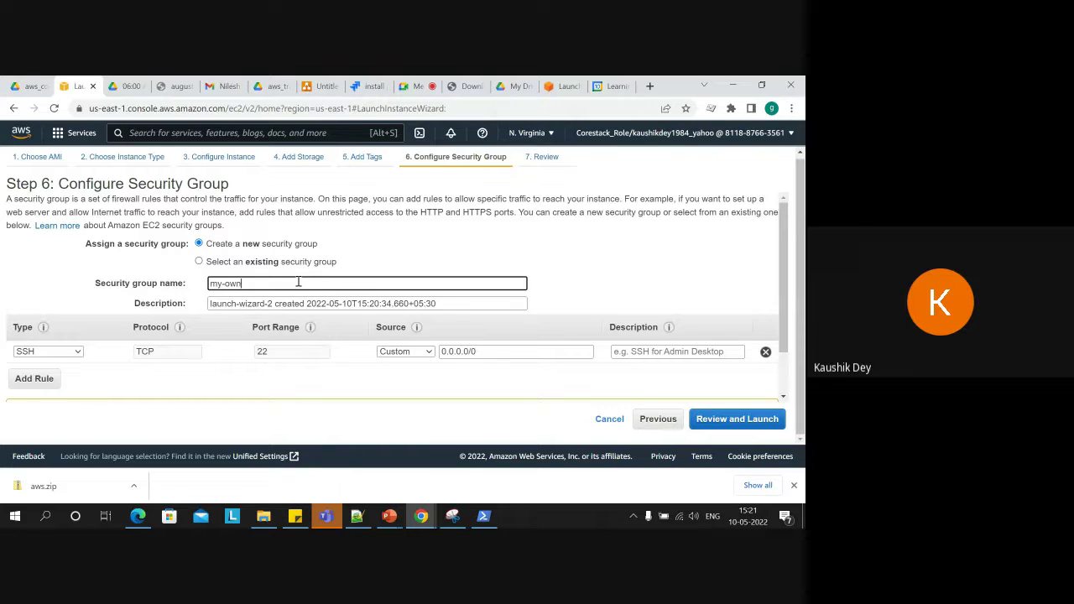
{"action": "type", "text": "-sewc"}
{"action": "type", "text": "nces"}
{"action": "left_click", "coordinate": [424, 249]}
{"action": "triple_click", "coordinate": [296, 305]}
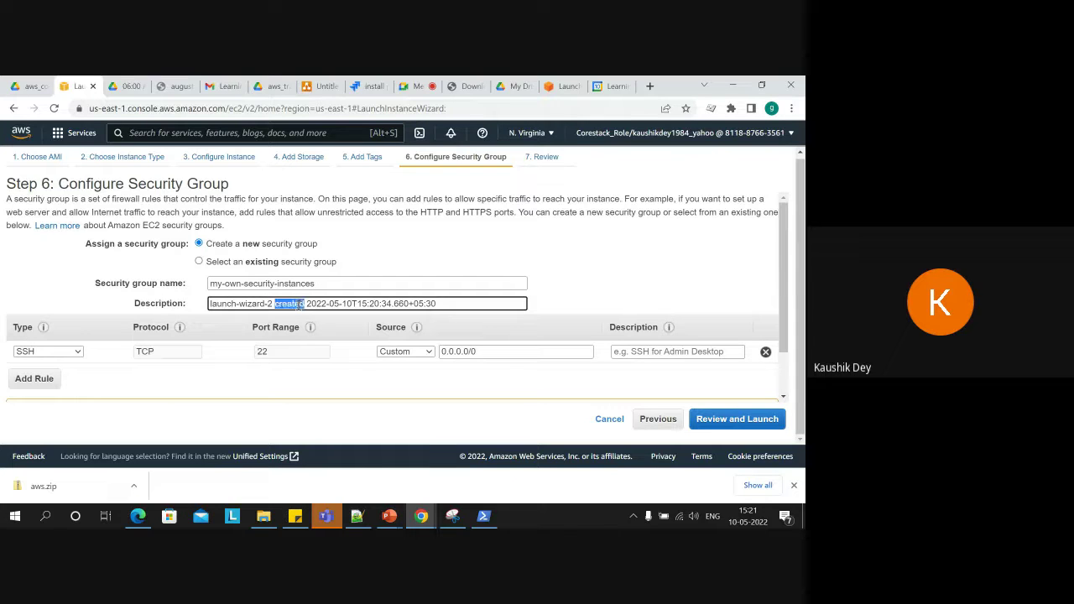
{"action": "left_click", "coordinate": [254, 393]}
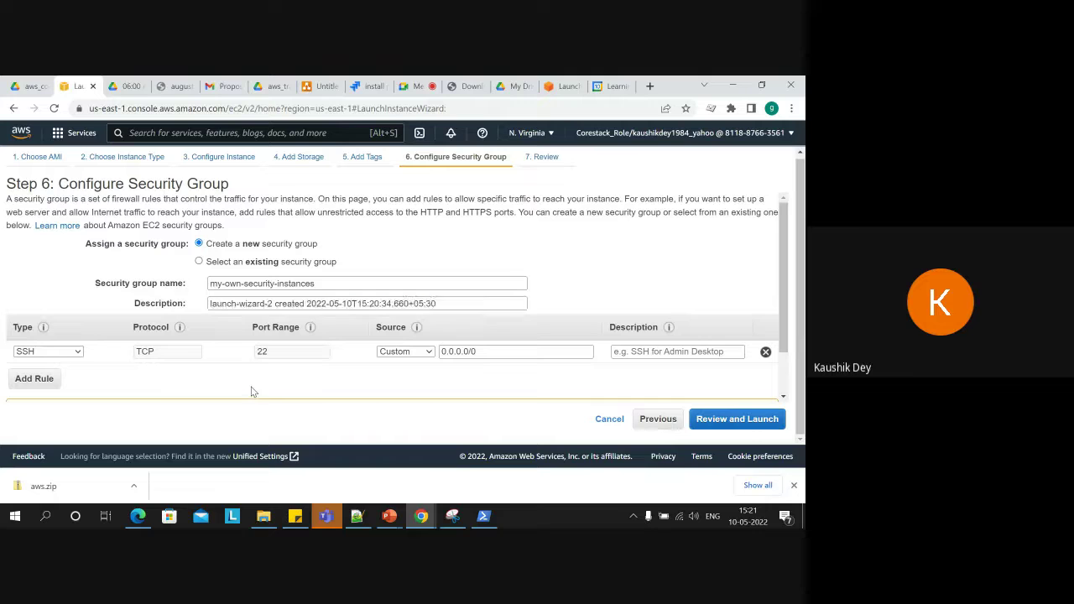
Add a second inbound rule of type HTTP to the security group.
{"action": "left_click", "coordinate": [48, 382]}
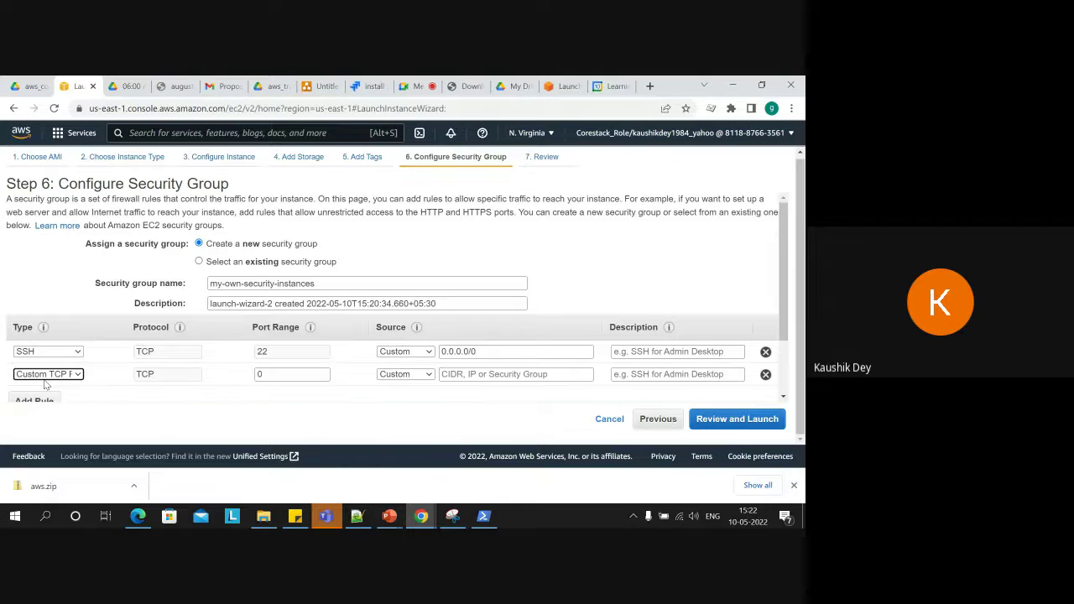
{"action": "left_click", "coordinate": [52, 374]}
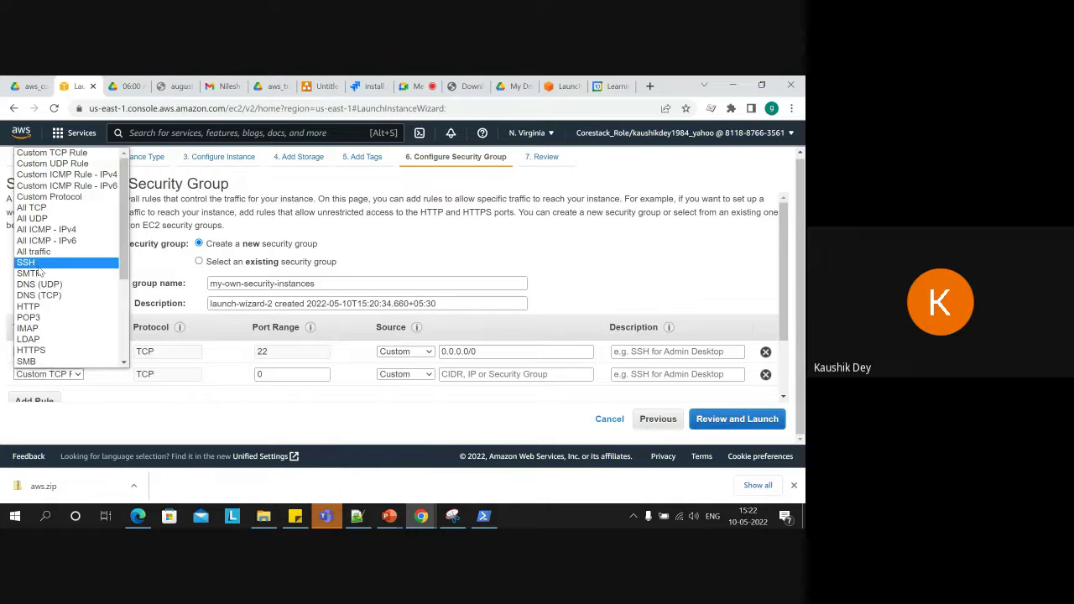
{"action": "key", "text": "h"}
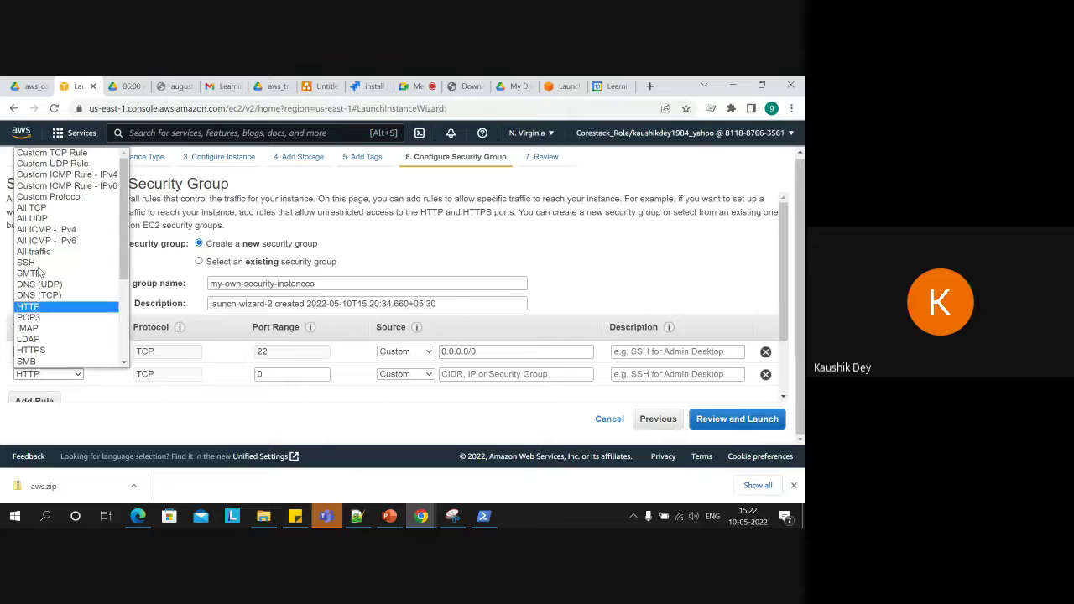
{"action": "left_click", "coordinate": [41, 307]}
{"action": "left_click", "coordinate": [133, 389]}
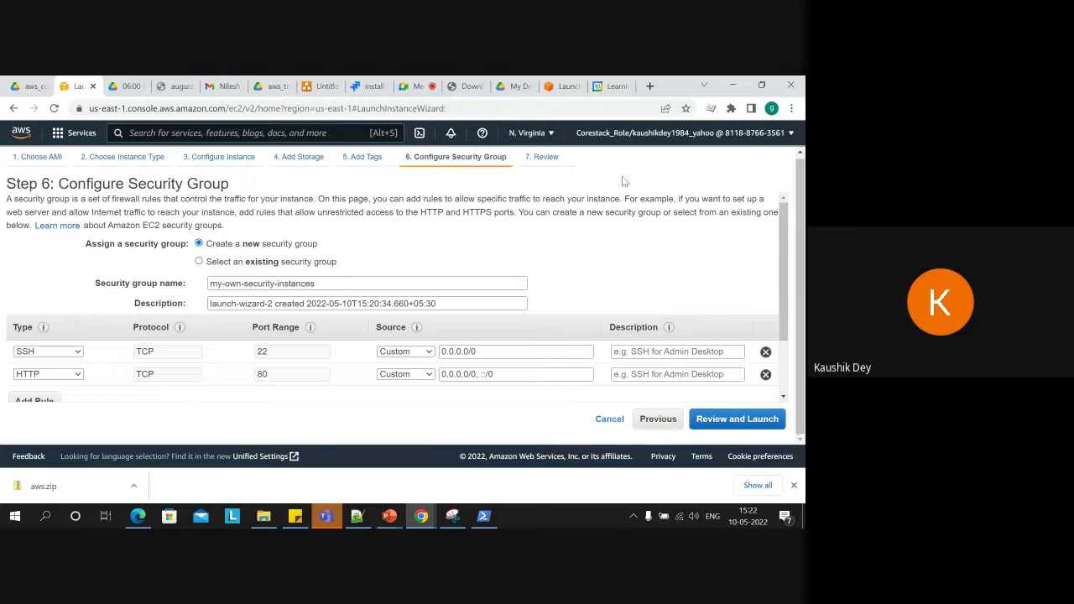
Switch to the diagrams.net drawing and add an enlarged square labelled "Ec2 instance running web server".
{"action": "left_click", "coordinate": [565, 88]}
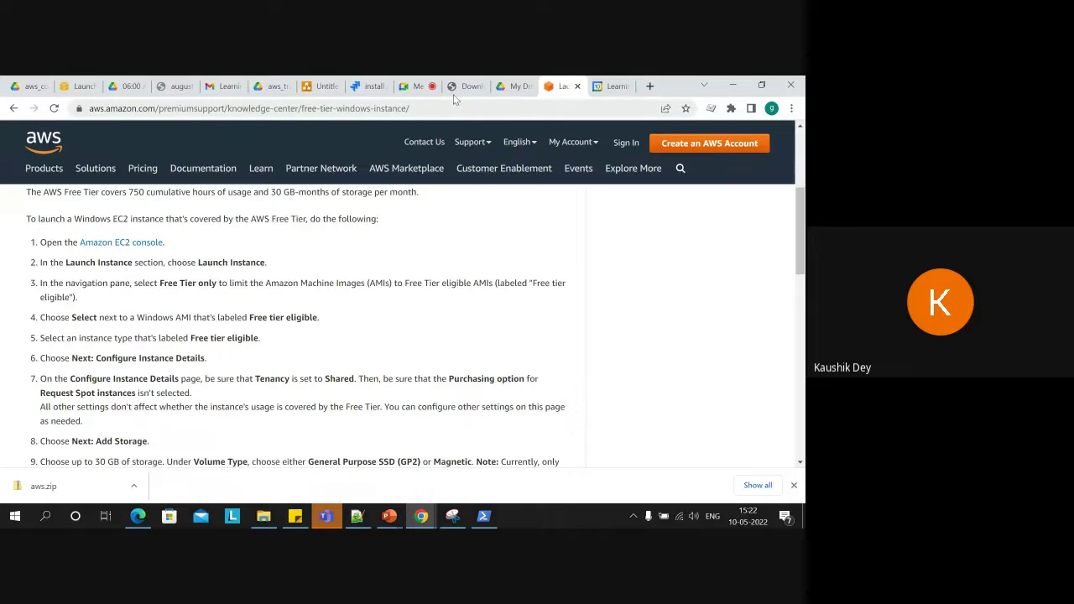
{"action": "left_click", "coordinate": [326, 87]}
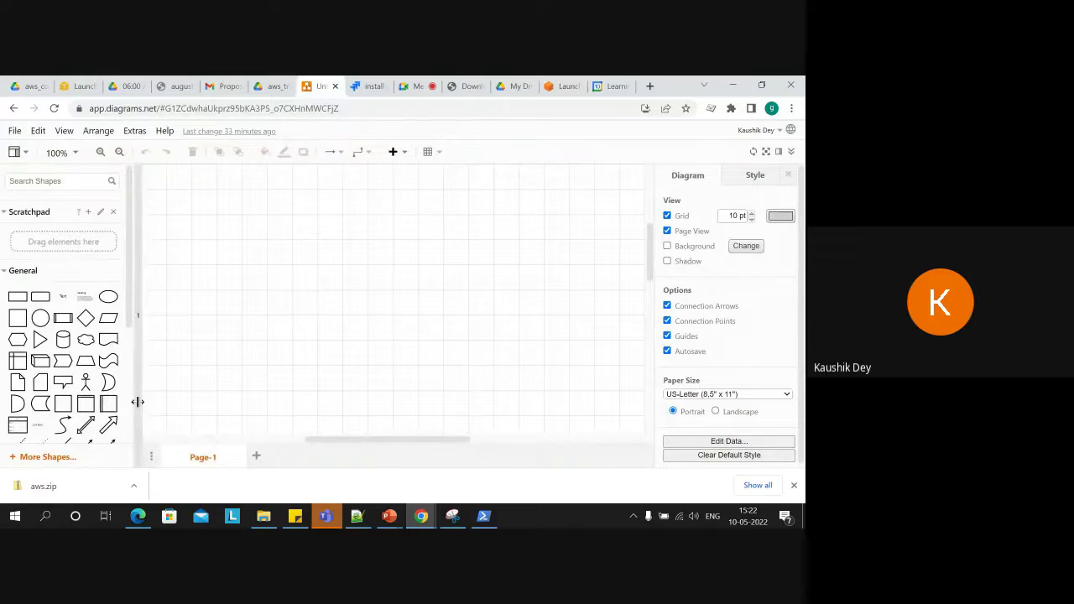
{"action": "left_click", "coordinate": [18, 323]}
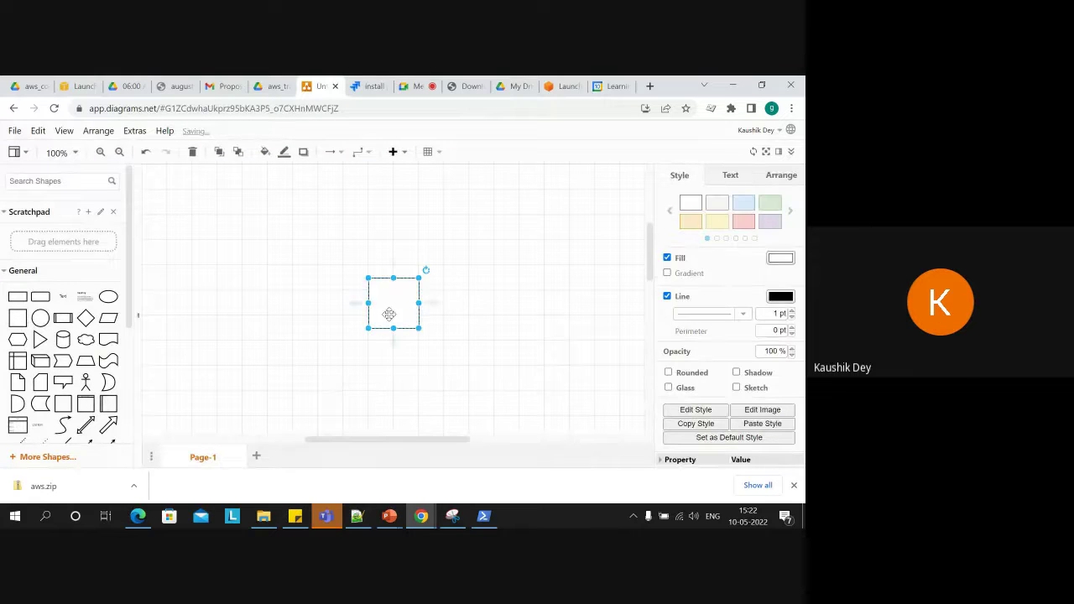
{"action": "left_click_drag", "start_coordinate": [382, 312], "coordinate": [409, 343]}
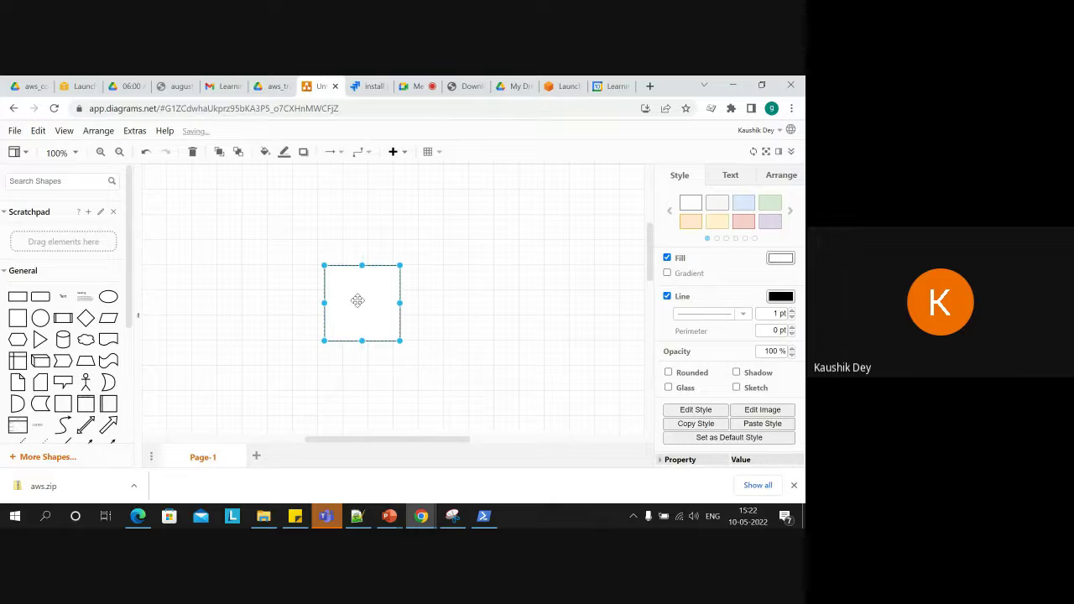
{"action": "double_click", "coordinate": [357, 301]}
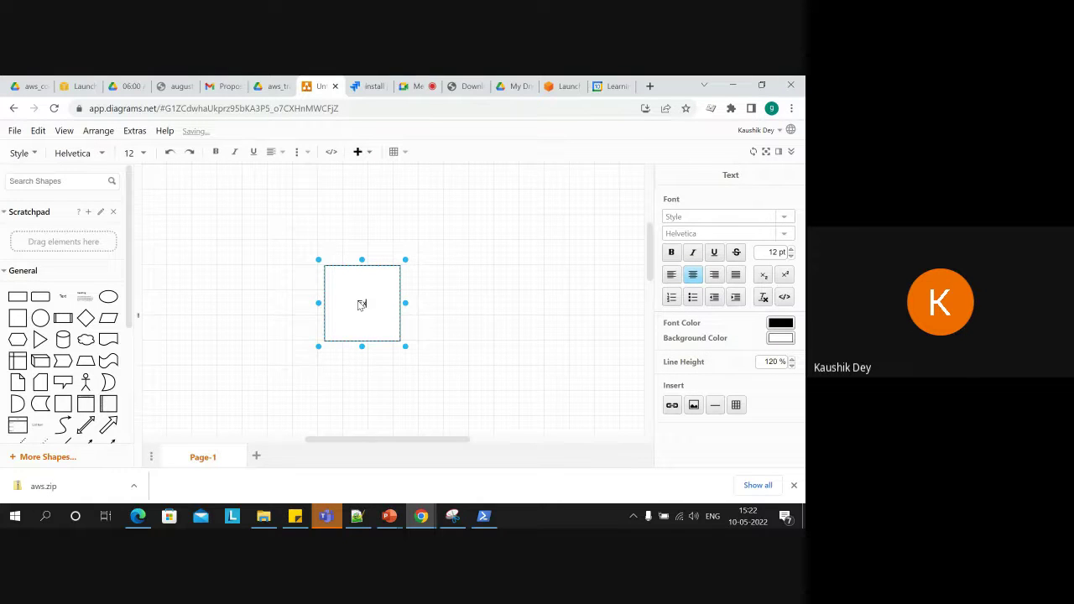
{"action": "type", "text": "EC2 instance"}
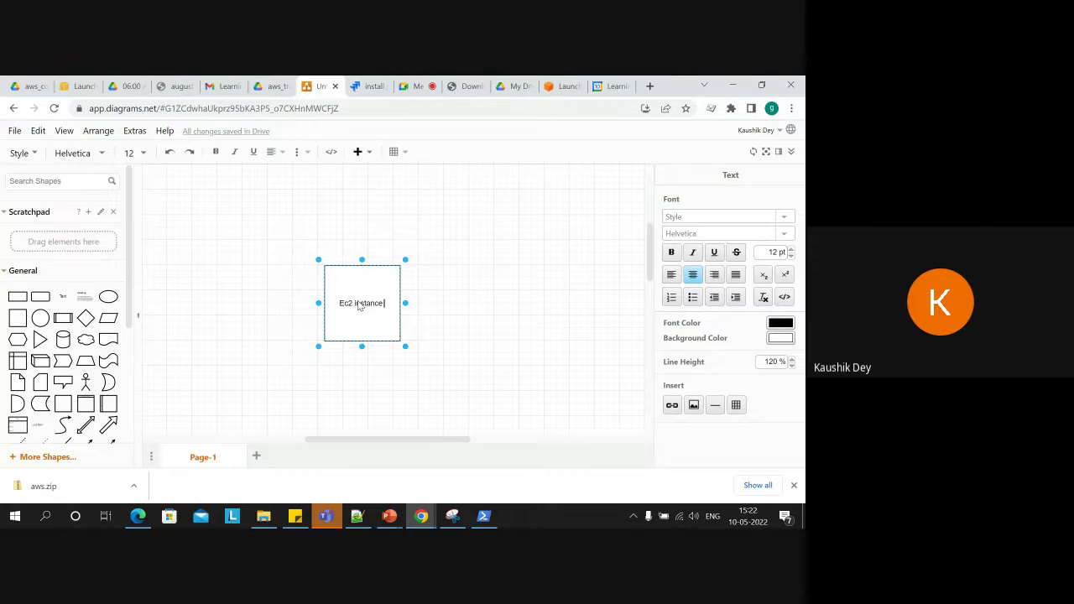
{"action": "type", "text": " running we"}
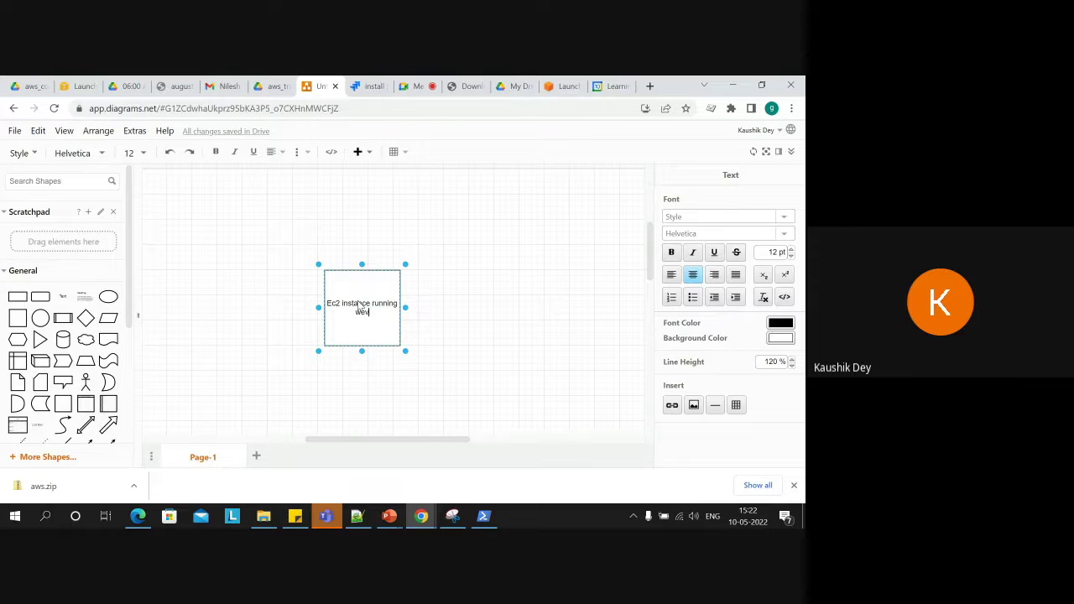
{"action": "type", "text": "b server"}
{"action": "left_click", "coordinate": [498, 301]}
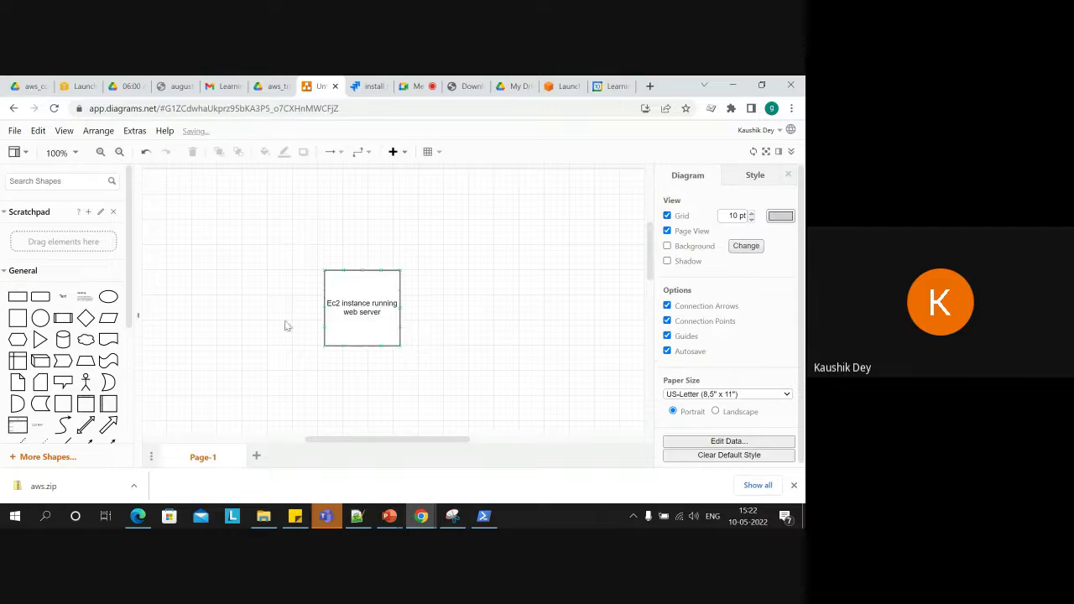
Add a circle labelled "User" and place it to the right of the web server square.
{"action": "scroll", "coordinate": [130, 323], "scroll_direction": "down", "scroll_amount": 2}
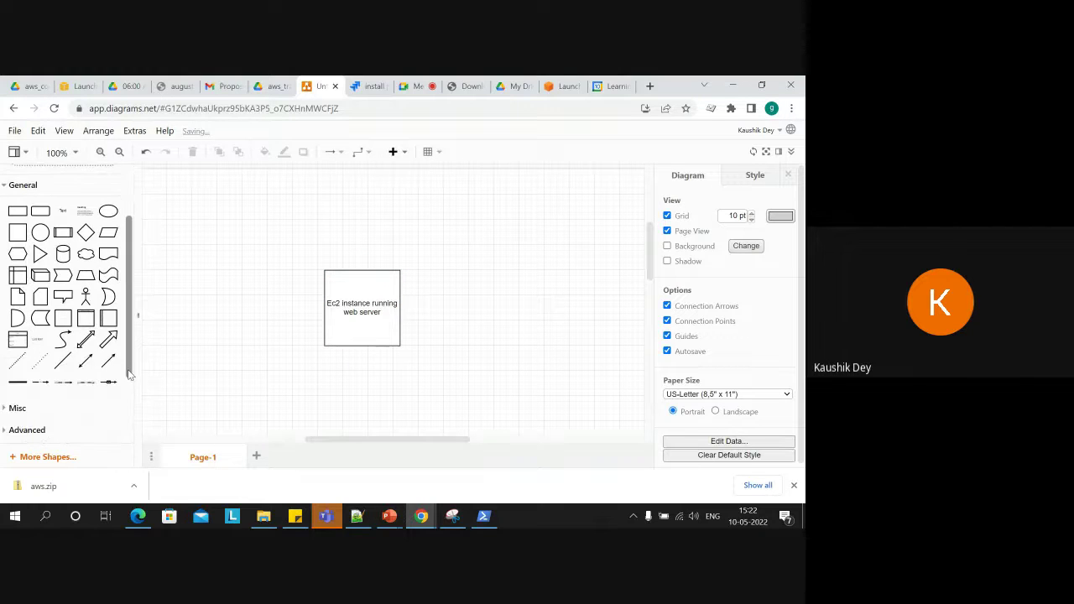
{"action": "scroll", "coordinate": [130, 323], "scroll_direction": "up", "scroll_amount": 2}
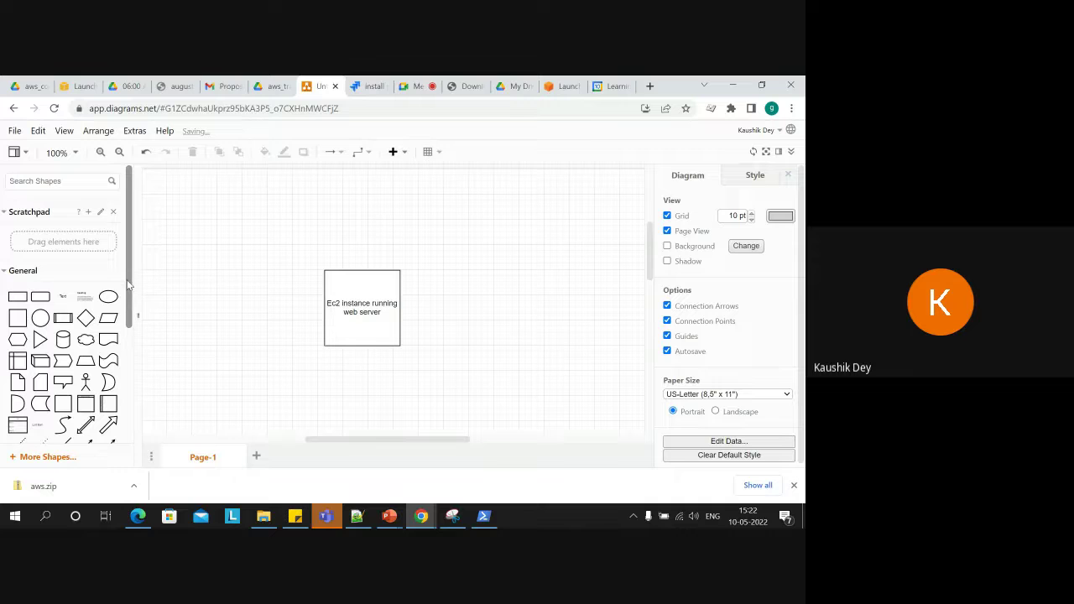
{"action": "left_click", "coordinate": [40, 318]}
{"action": "left_click_drag", "start_coordinate": [390, 315], "coordinate": [512, 259]}
{"action": "double_click", "coordinate": [510, 257]}
{"action": "type", "text": "User"}
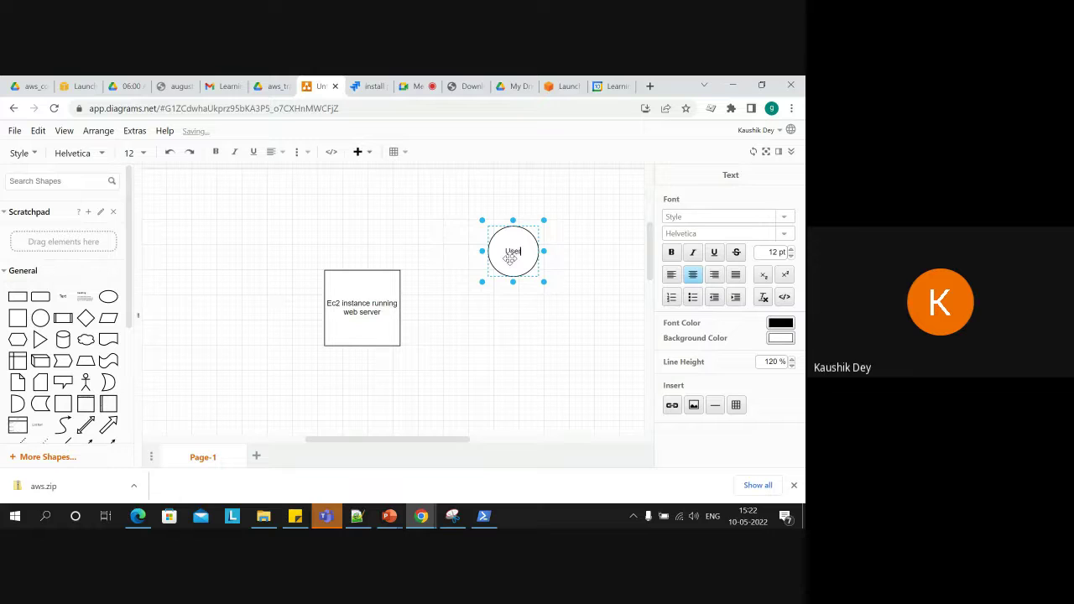
{"action": "left_click_drag", "start_coordinate": [518, 261], "coordinate": [556, 311]}
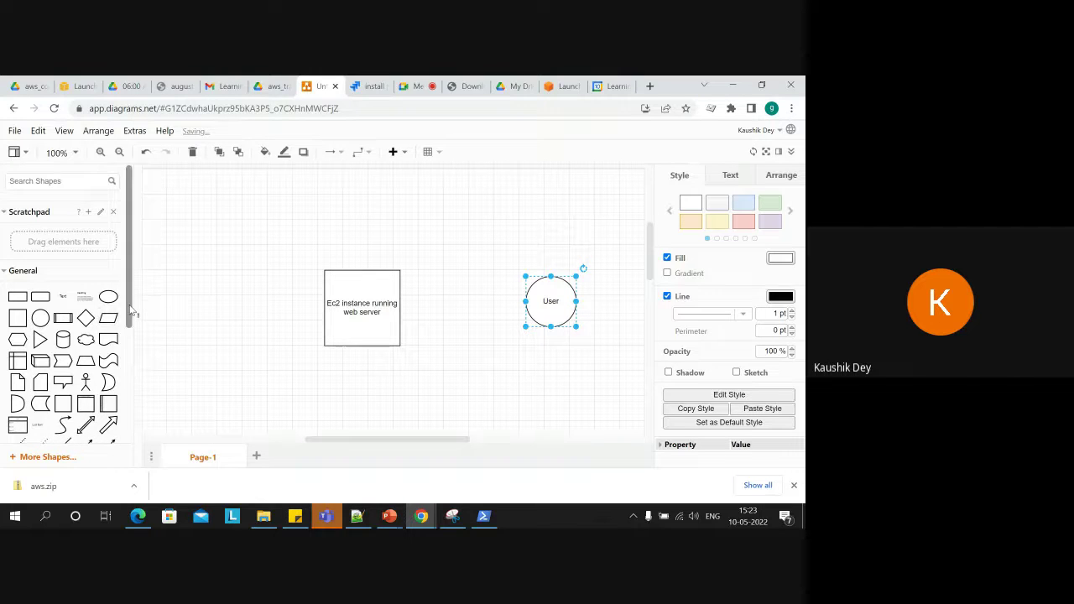
Add a labelled connector arrow pointing from the User circle to the web server square.
{"action": "scroll", "coordinate": [129, 357], "scroll_direction": "down", "scroll_amount": 1}
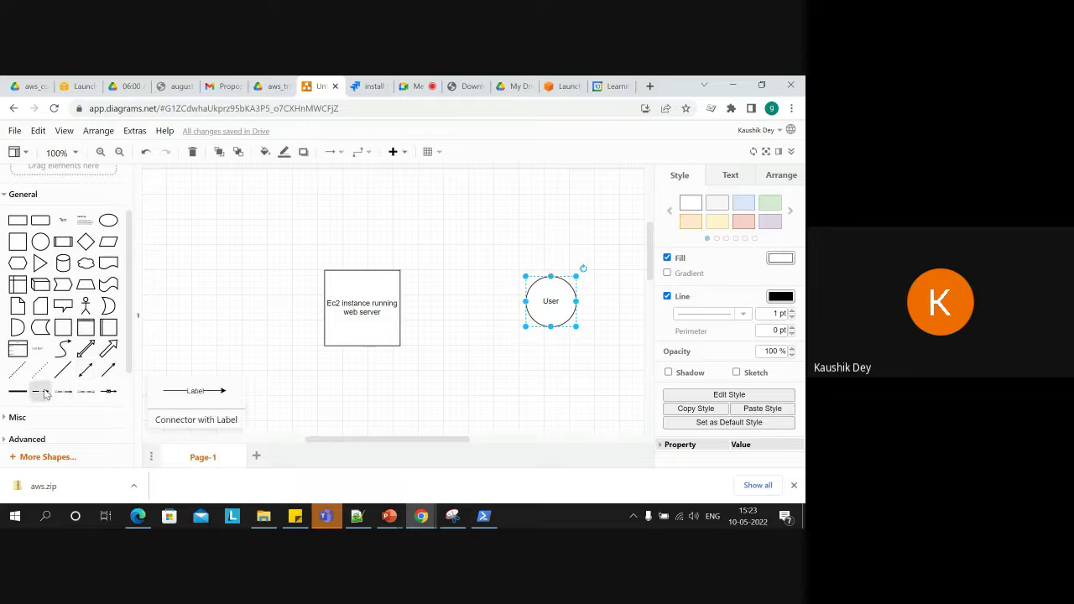
{"action": "left_click", "coordinate": [70, 395]}
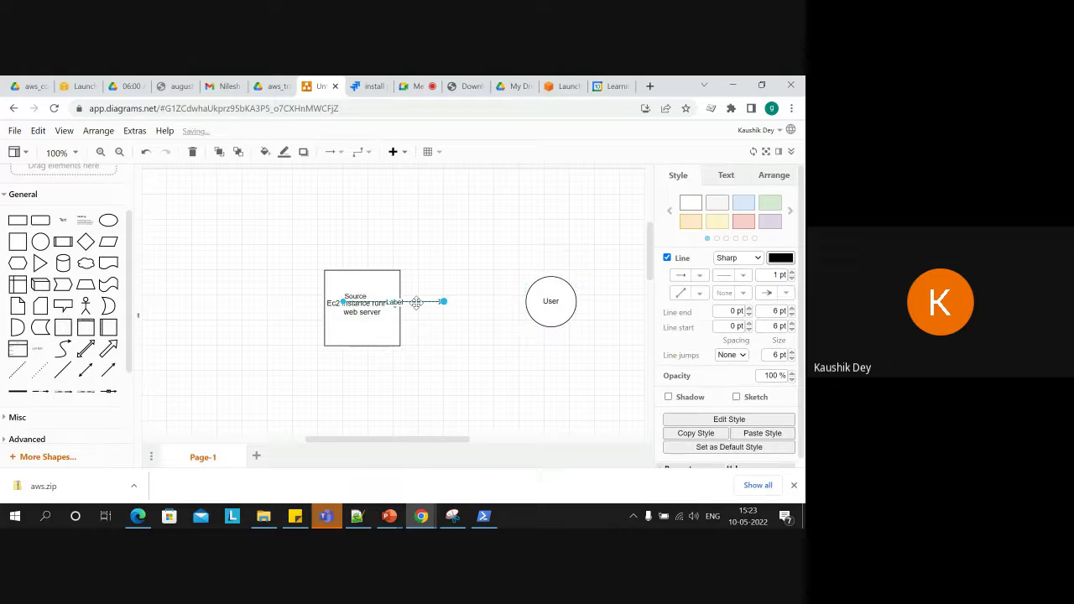
{"action": "mouse_move", "coordinate": [414, 302]}
{"action": "left_mouse_down"}
{"action": "mouse_move", "coordinate": [484, 304]}
{"action": "mouse_move", "coordinate": [491, 357]}
{"action": "mouse_move", "coordinate": [319, 307]}
{"action": "mouse_move", "coordinate": [424, 301]}
{"action": "left_mouse_up"}
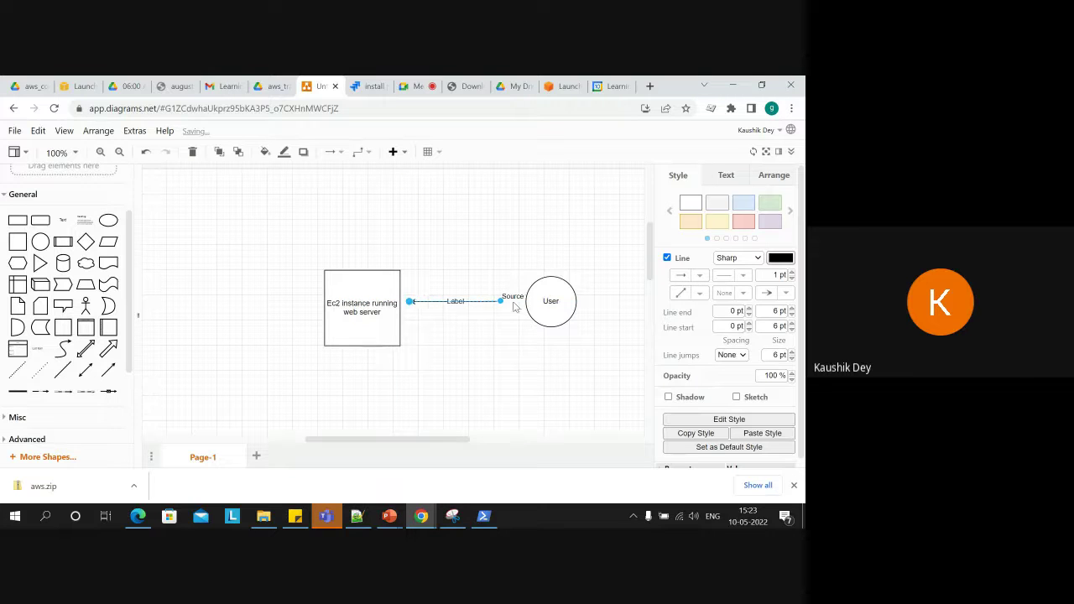
{"action": "left_click_drag", "start_coordinate": [501, 300], "coordinate": [526, 304]}
{"action": "left_click", "coordinate": [480, 279]}
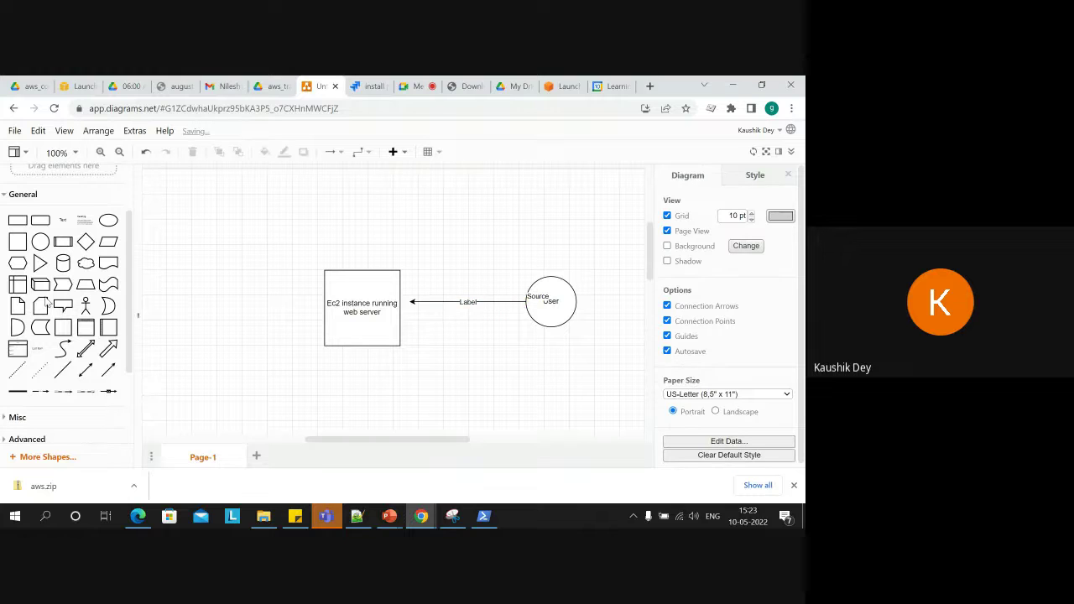
Add a small rounded rectangle labelled "ssh" and place it just above the connector arrow.
{"action": "left_click", "coordinate": [40, 219]}
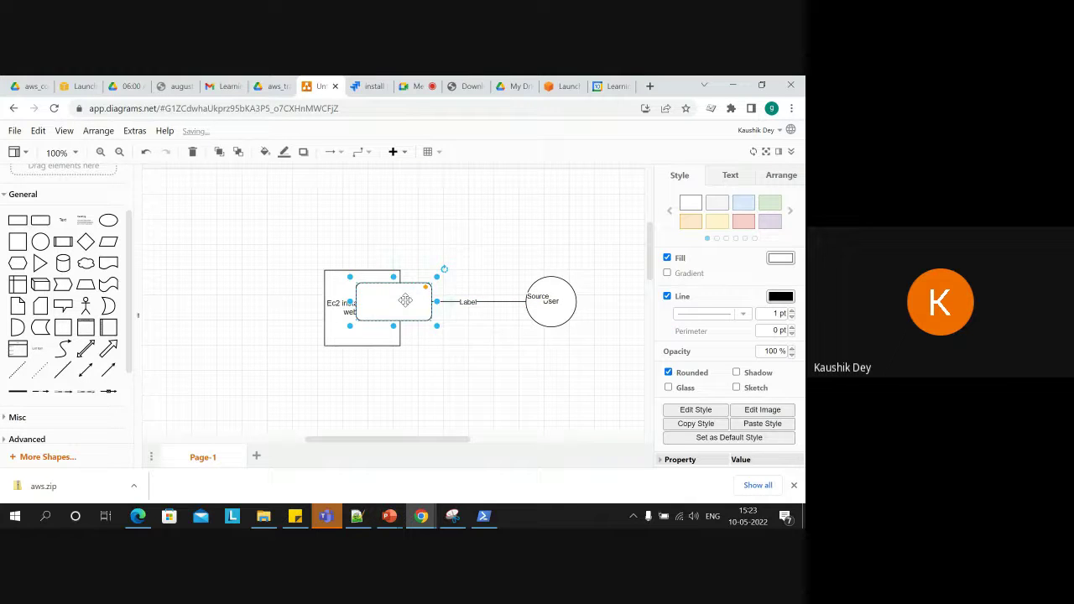
{"action": "left_click_drag", "start_coordinate": [403, 291], "coordinate": [466, 253]}
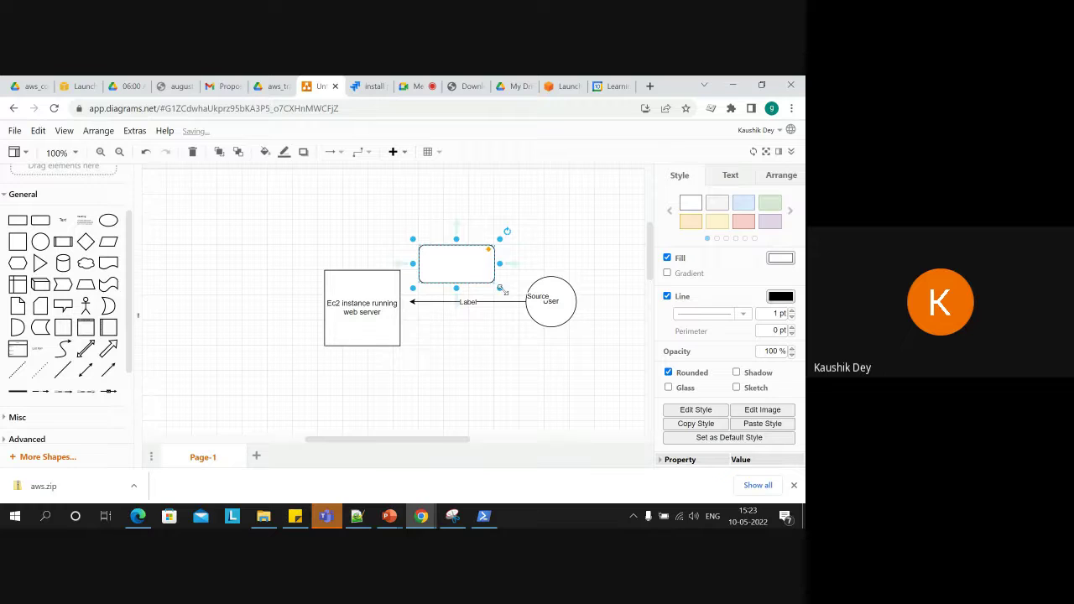
{"action": "left_click_drag", "start_coordinate": [498, 286], "coordinate": [456, 278]}
{"action": "double_click", "coordinate": [457, 277]}
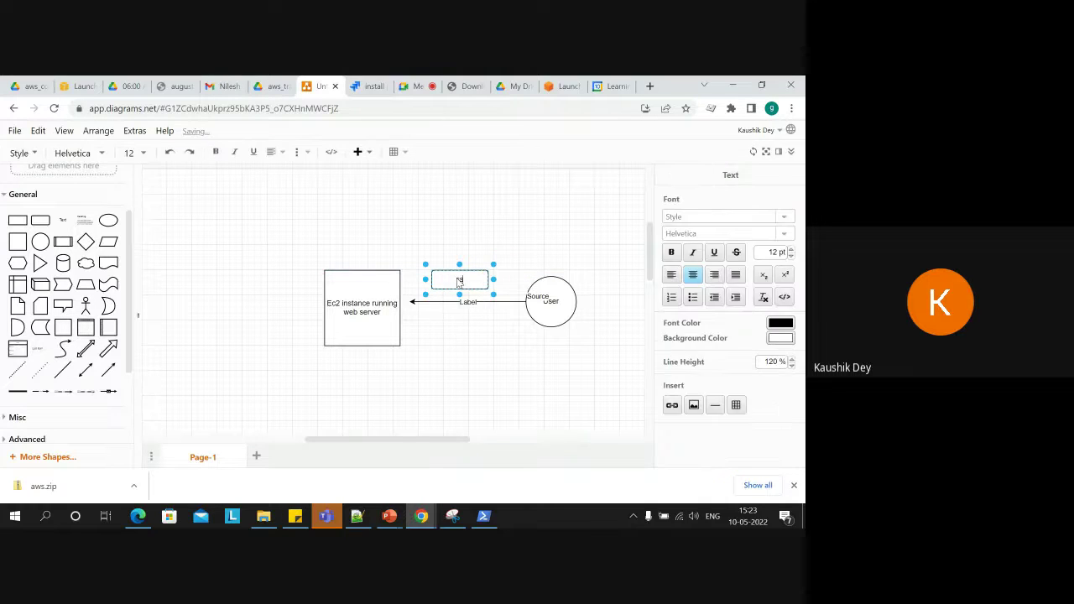
{"action": "type", "text": "ssh"}
{"action": "left_click", "coordinate": [483, 351]}
{"action": "left_click_drag", "start_coordinate": [461, 282], "coordinate": [477, 289]}
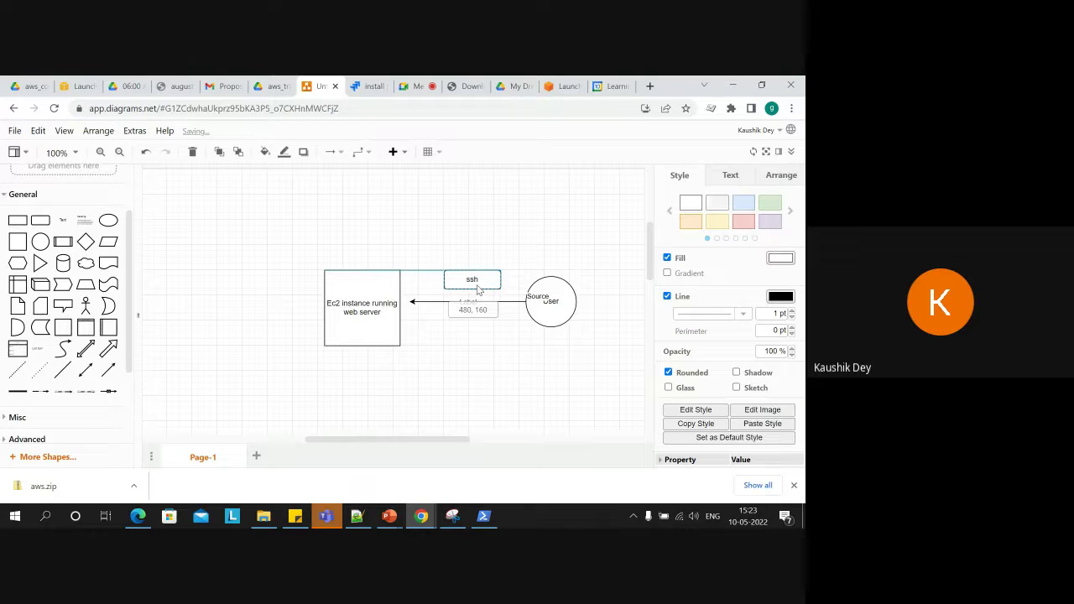
Add a small rounded box labelled "22 ssh" at the upper right corner of the web server square.
{"action": "left_click", "coordinate": [40, 220]}
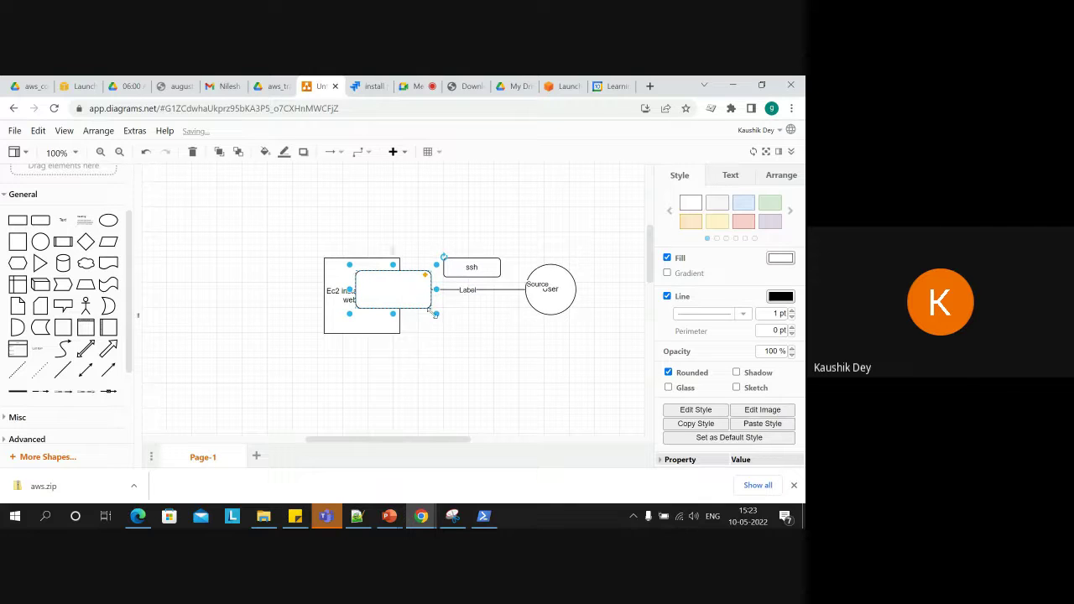
{"action": "left_click_drag", "start_coordinate": [434, 313], "coordinate": [404, 277]}
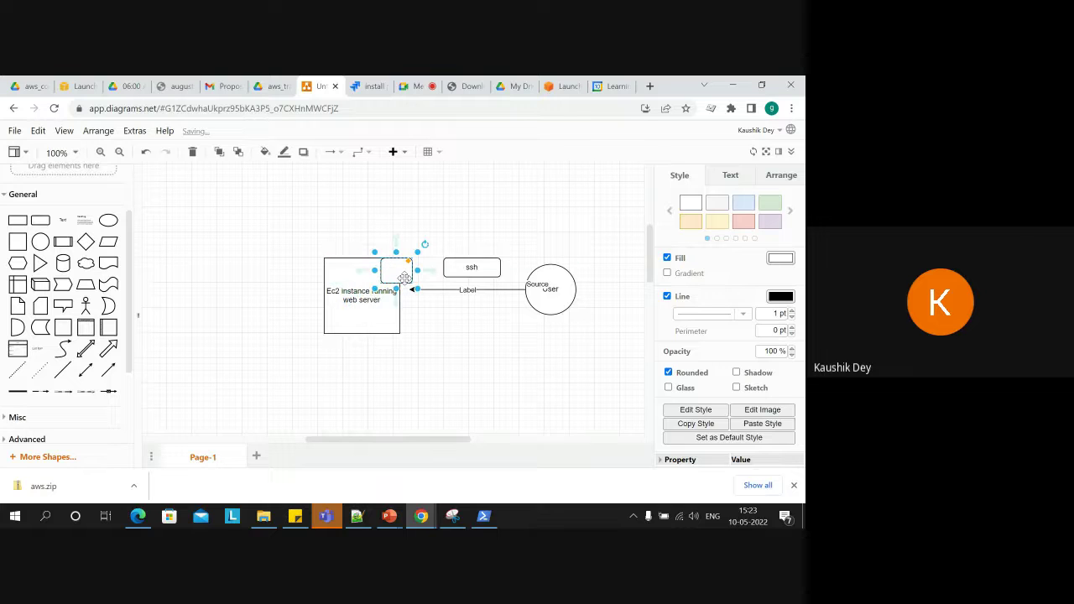
{"action": "double_click", "coordinate": [397, 270]}
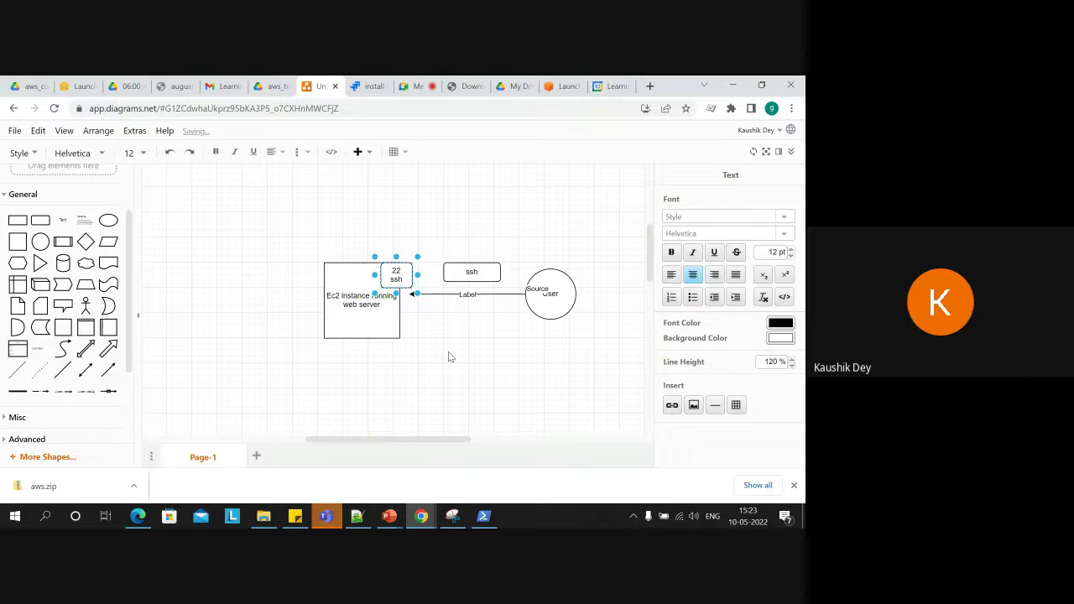
{"action": "left_click", "coordinate": [448, 353]}
Duplicate the "22 ssh" box and place the copy lower on the right edge of the web server square.
{"action": "left_click", "coordinate": [398, 271]}
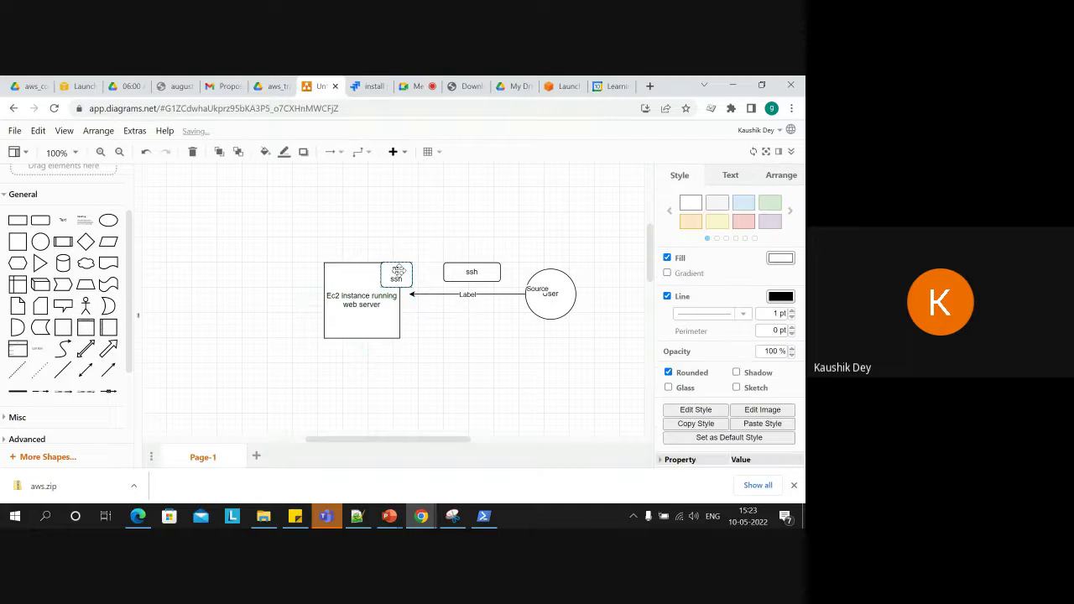
{"action": "double_click", "coordinate": [397, 271]}
{"action": "key", "text": "Escape"}
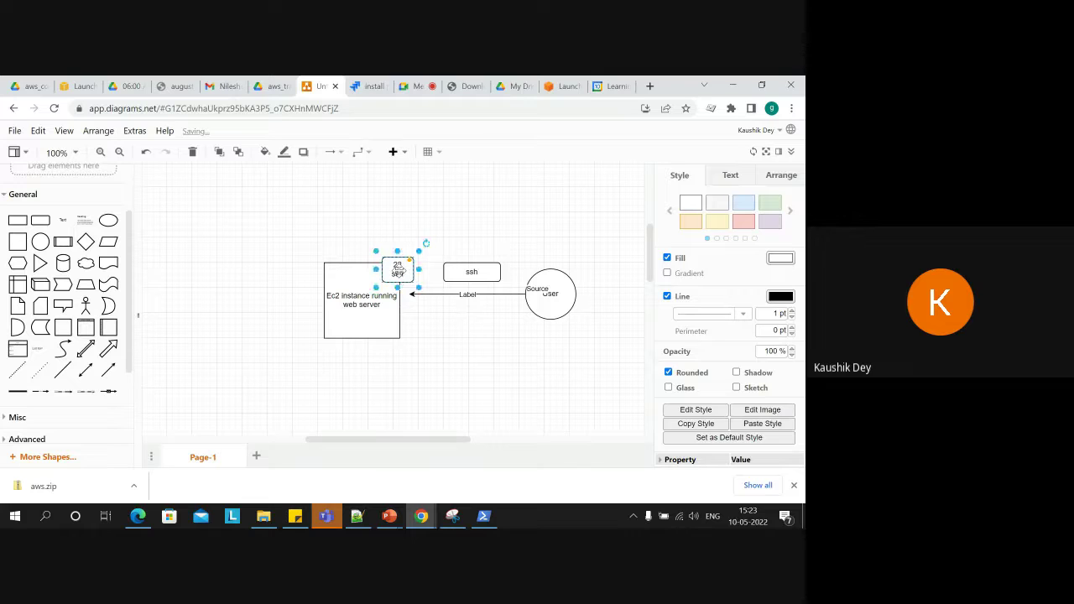
{"action": "double_click", "coordinate": [397, 271]}
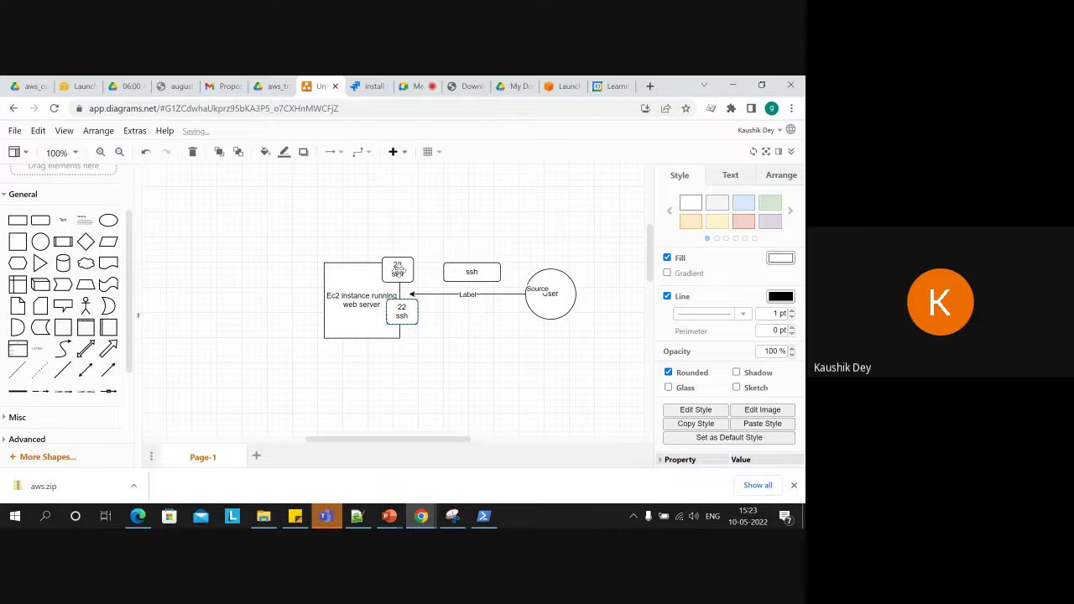
Relabel the lower "22 ssh" box on the web server square's right edge as "80 Http".
{"action": "key", "text": "Escape"}
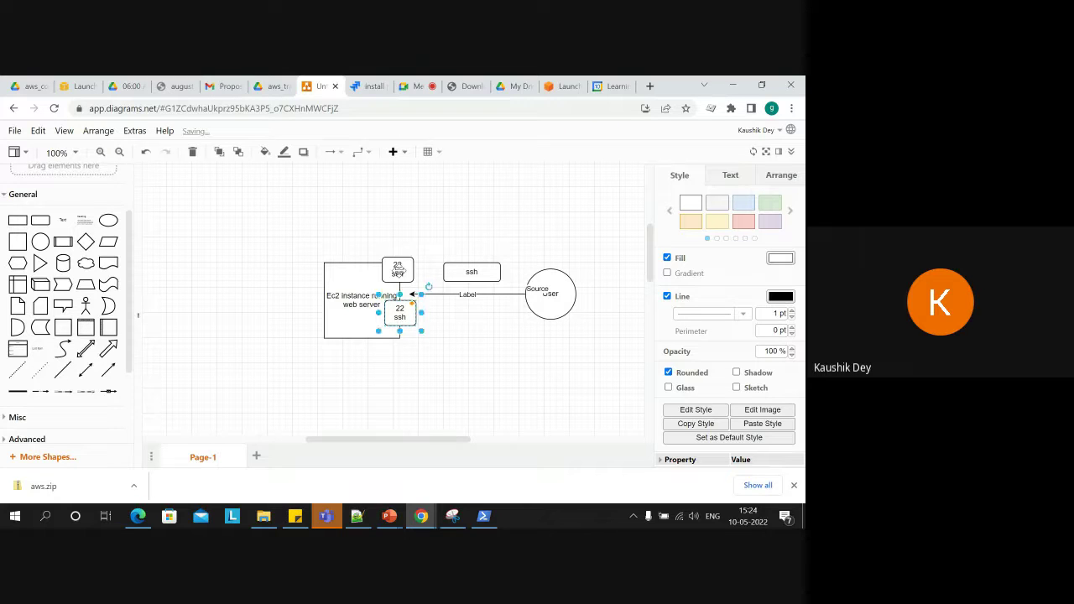
{"action": "double_click", "coordinate": [407, 312]}
{"action": "left_click", "coordinate": [408, 312]}
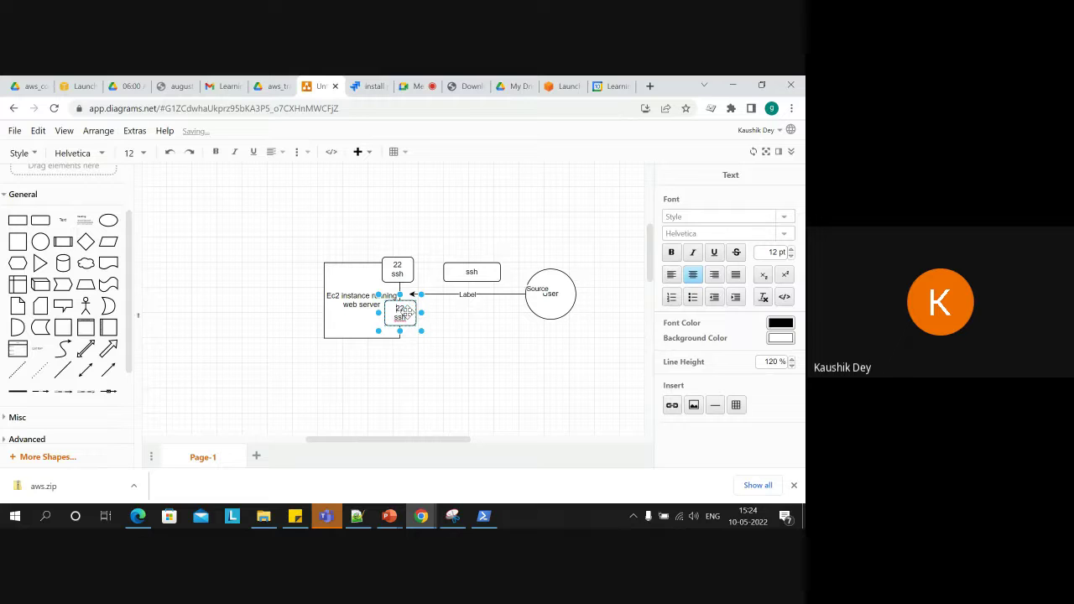
{"action": "double_click", "coordinate": [407, 311]}
{"action": "type", "text": "80 "}
{"action": "type", "text": "Http"}
{"action": "left_click", "coordinate": [438, 364]}
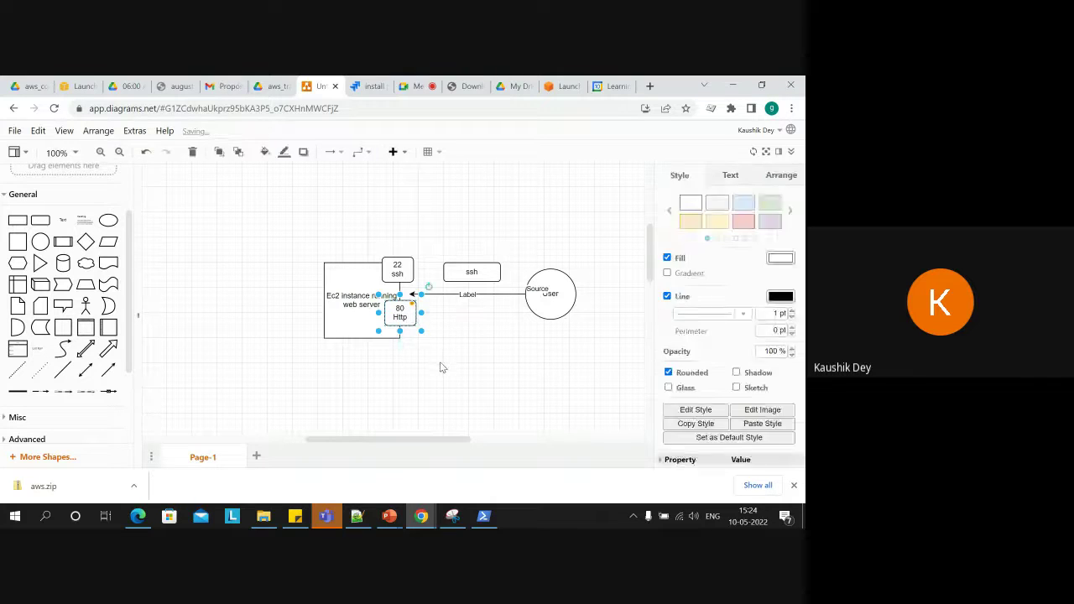
Duplicate the "80 Http" box just below itself and relabel the copy "3389 RDP".
{"action": "left_click", "coordinate": [409, 330]}
{"action": "left_click_drag", "start_coordinate": [399, 322], "coordinate": [399, 349]}
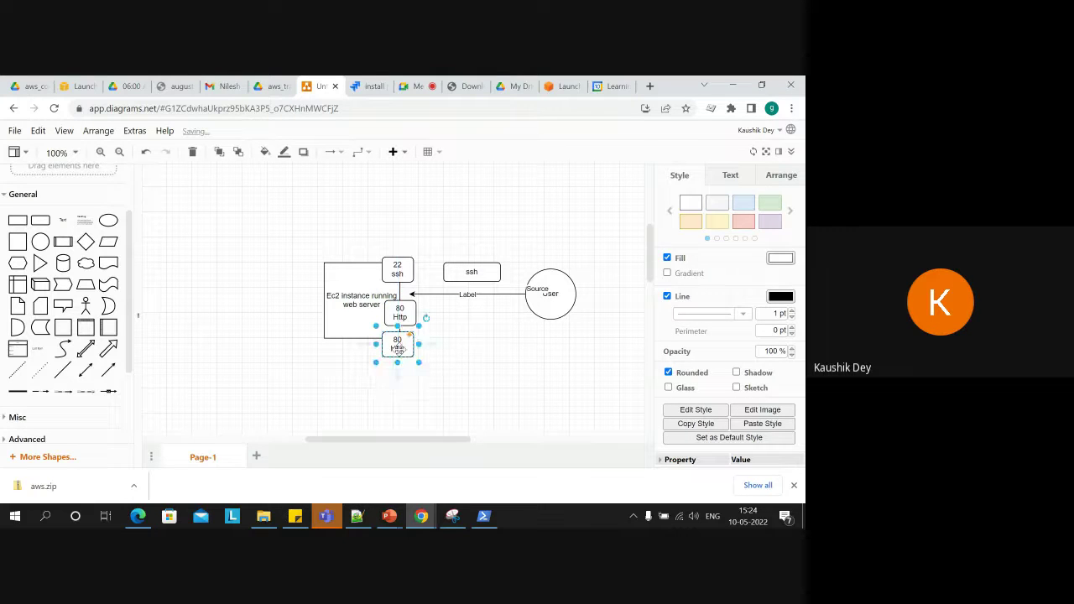
{"action": "double_click", "coordinate": [397, 347]}
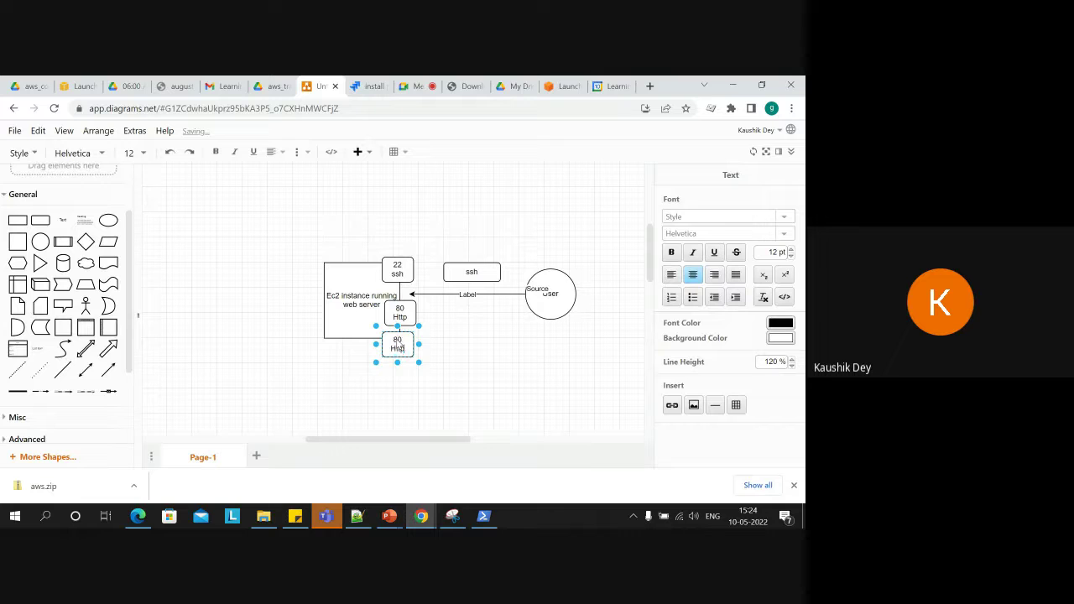
{"action": "double_click", "coordinate": [398, 340]}
{"action": "type", "text": "3389"}
{"action": "key", "text": "Delete"}
{"action": "key", "text": "Delete"}
{"action": "key", "text": "Delete"}
{"action": "key", "text": "Delete"}
{"action": "key", "text": "Delete"}
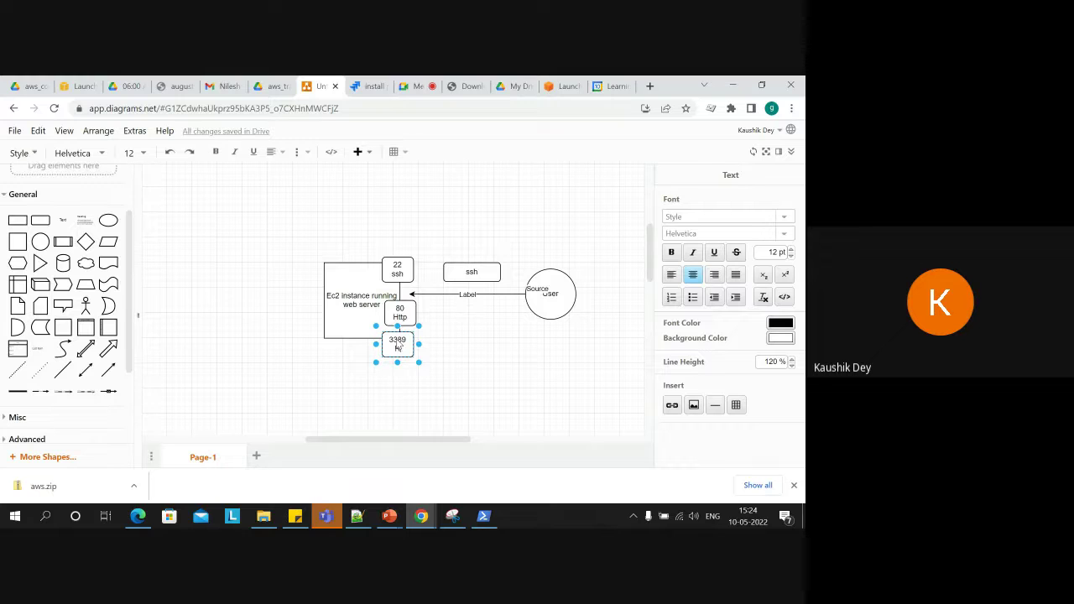
{"action": "key", "text": "Return"}
{"action": "type", "text": "RDP"}
{"action": "left_click", "coordinate": [464, 343]}
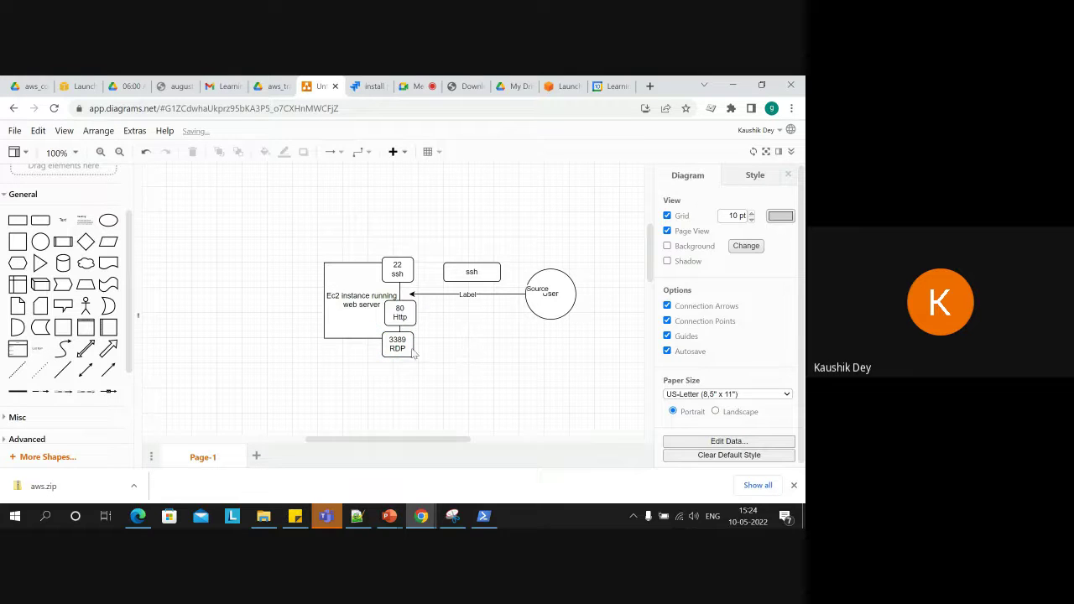
Look up "rdp" in the Windows search to show the Remote Desktop Connection app, then return to the diagram.
{"action": "left_click", "coordinate": [58, 515]}
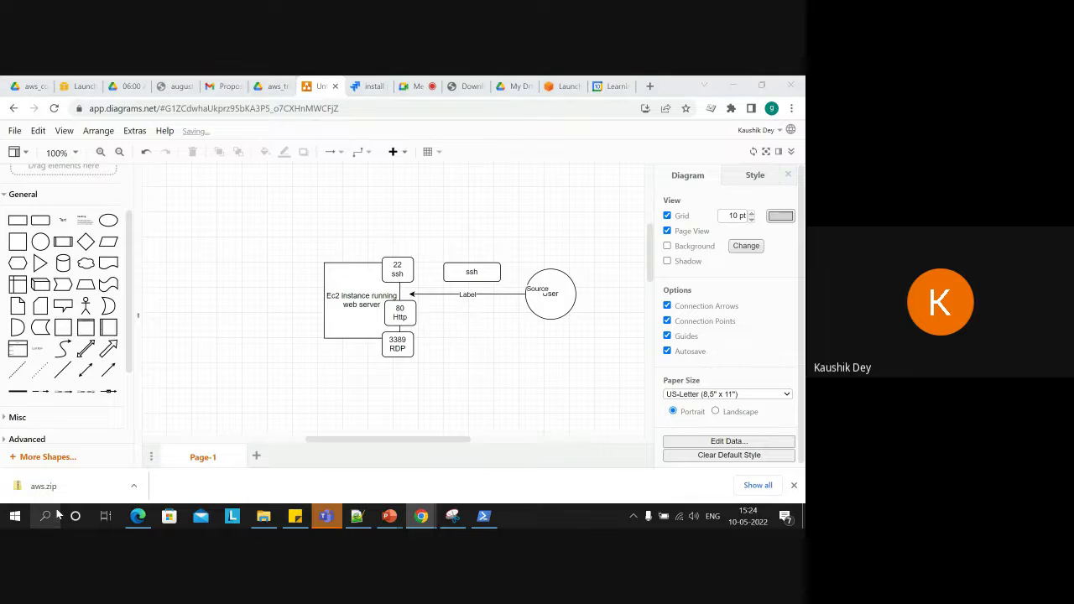
{"action": "type", "text": "rdp"}
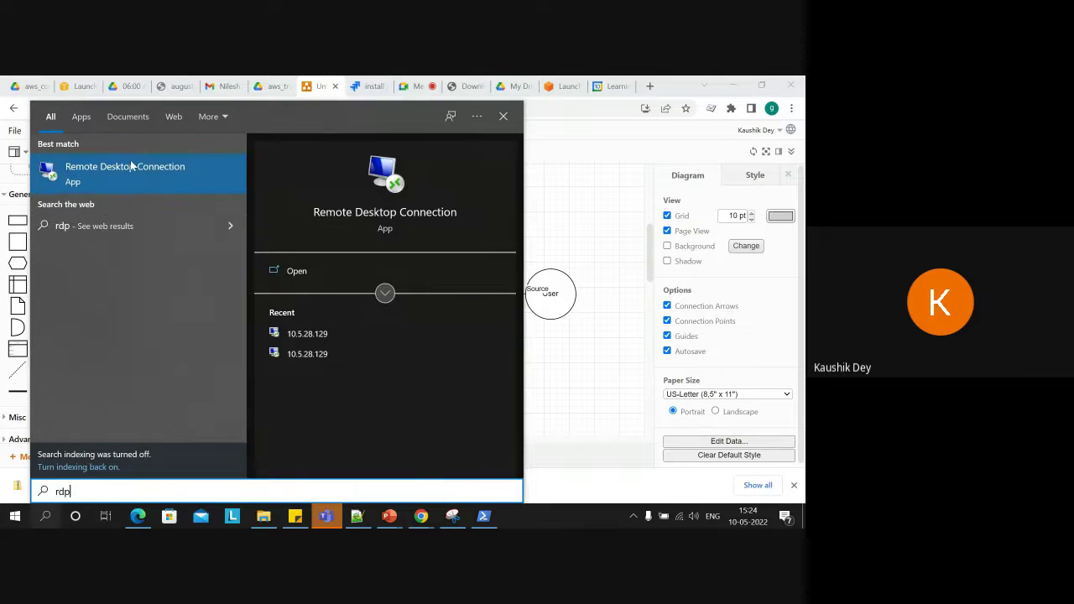
{"action": "left_click", "coordinate": [547, 382]}
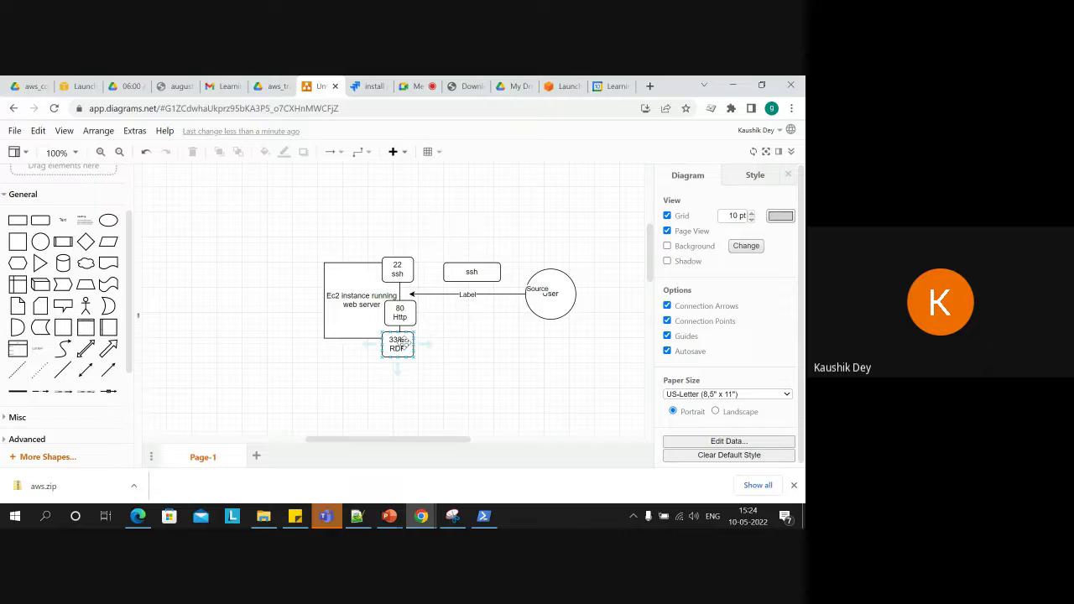
Insert a text element on the canvas and delete the "80 Http" box from the web server square.
{"action": "left_click", "coordinate": [69, 223]}
{"action": "left_click_drag", "start_coordinate": [405, 321], "coordinate": [218, 275]}
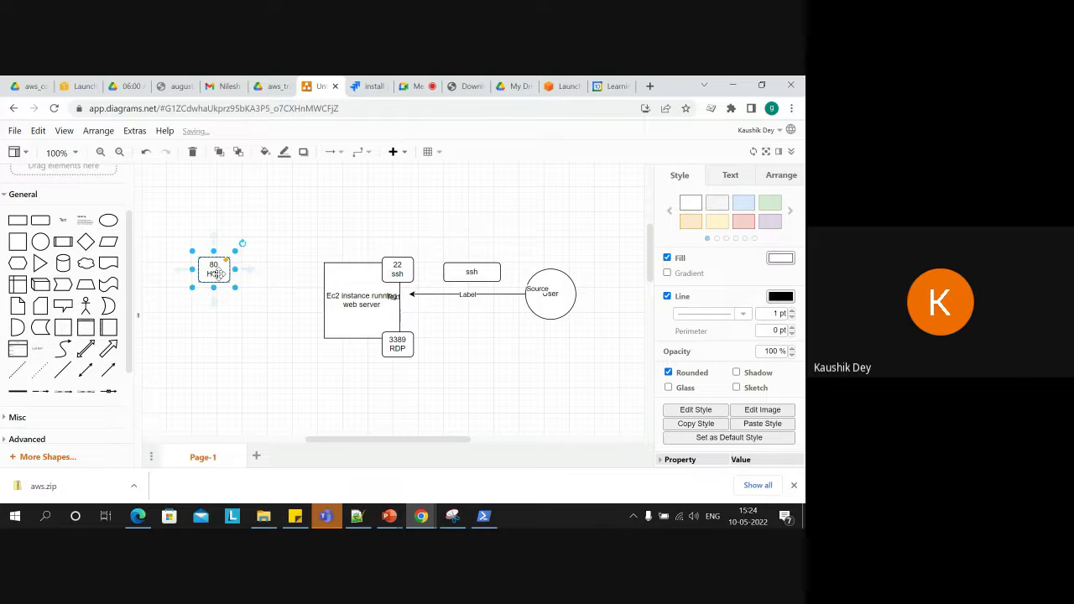
{"action": "key", "text": "Delete"}
Add a widened text note reading "ssh is a way to login to linux machine" in the empty area left of the web server square.
{"action": "left_click", "coordinate": [62, 221]}
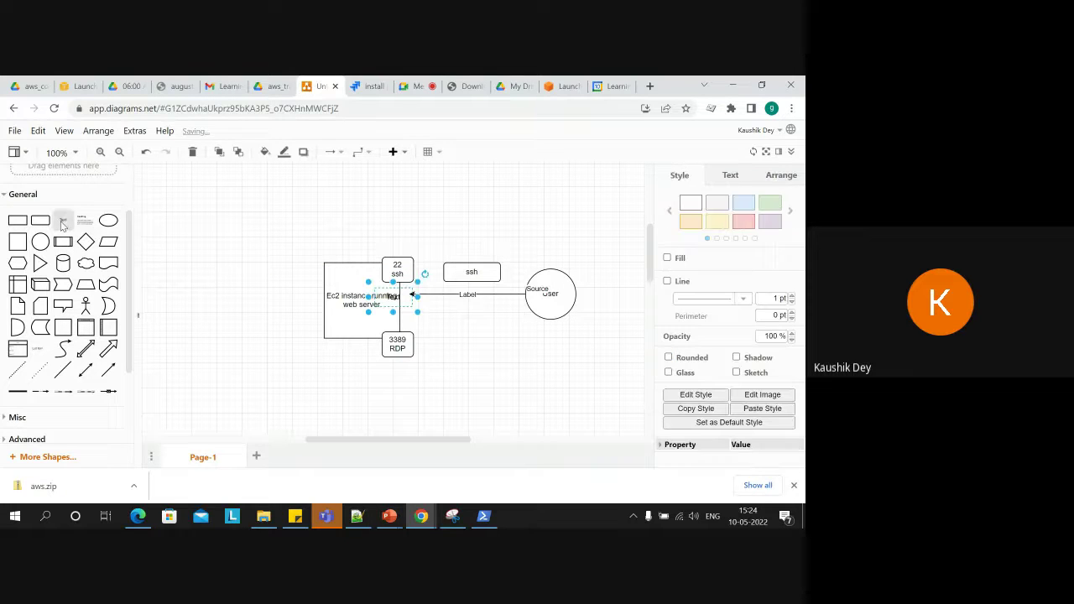
{"action": "left_click_drag", "start_coordinate": [391, 298], "coordinate": [200, 279]}
{"action": "double_click", "coordinate": [199, 278]}
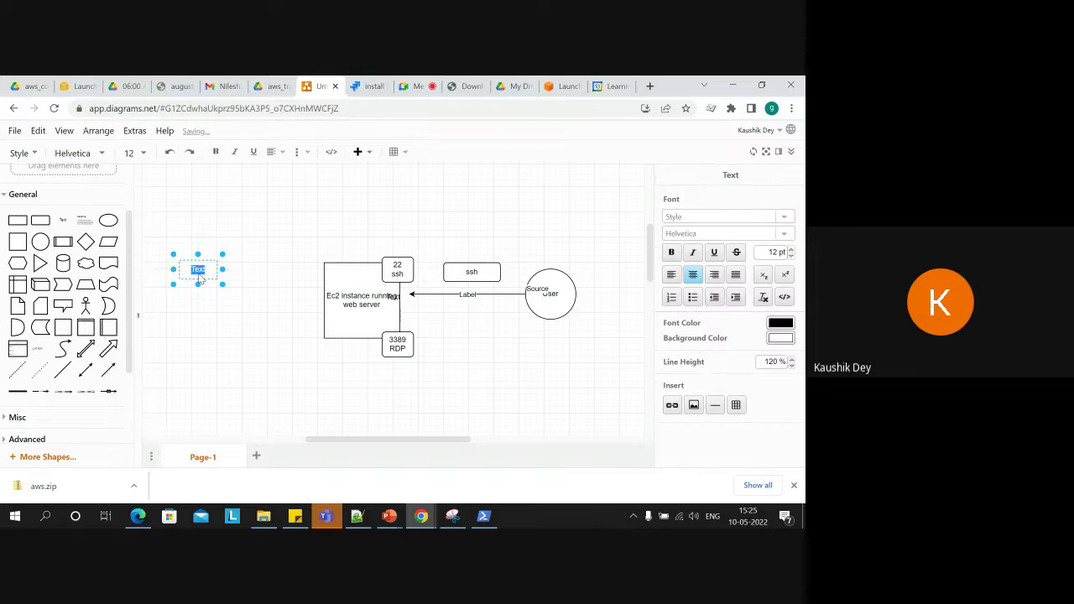
{"action": "type", "text": "ssh is a w"}
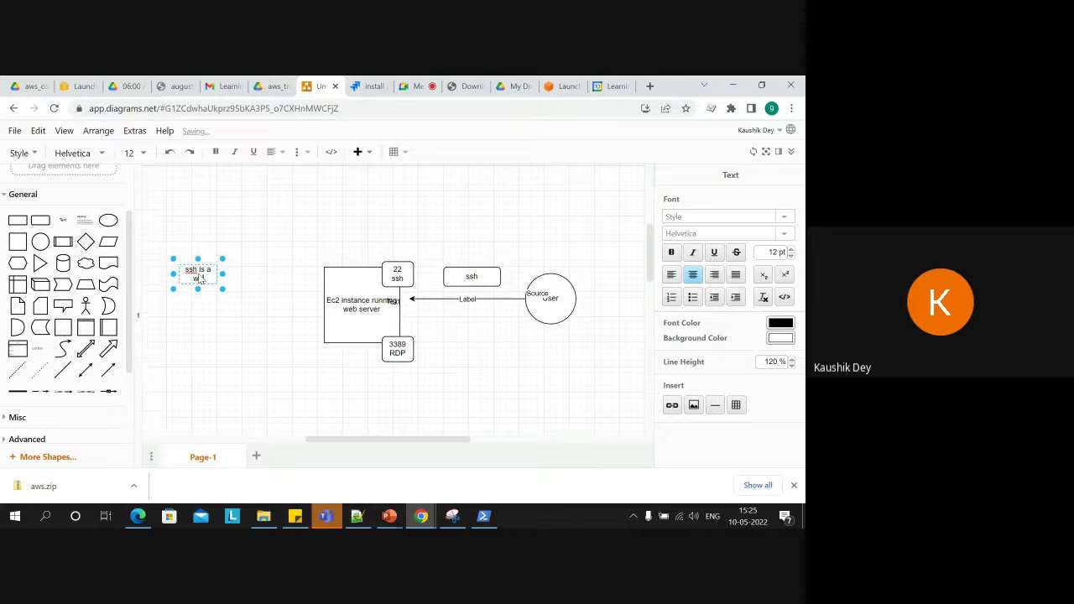
{"action": "type", "text": "ay to login"}
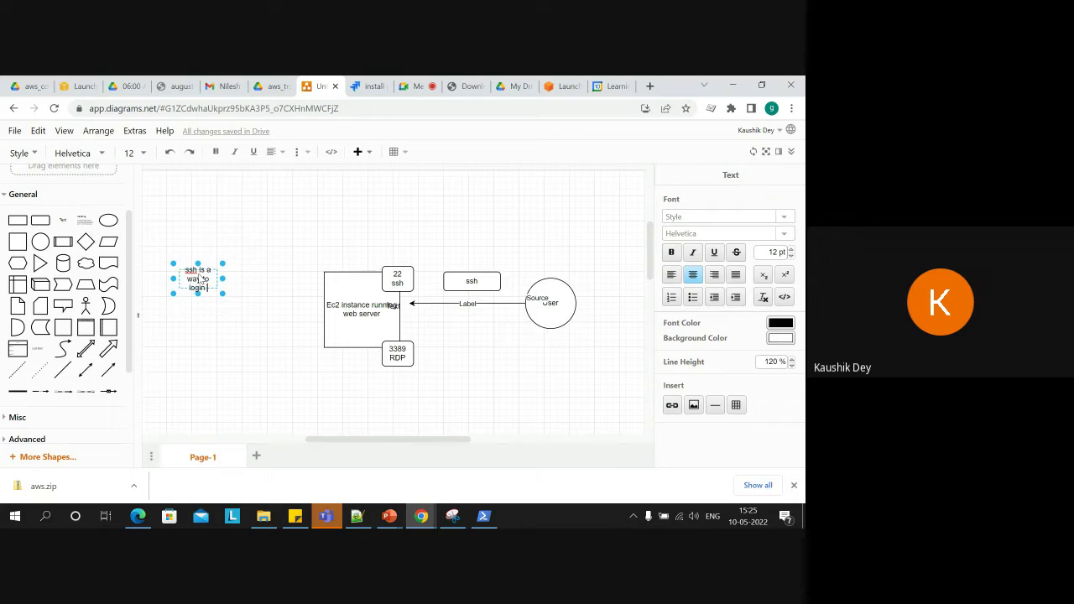
{"action": "type", "text": " to"}
{"action": "type", "text": " linux"}
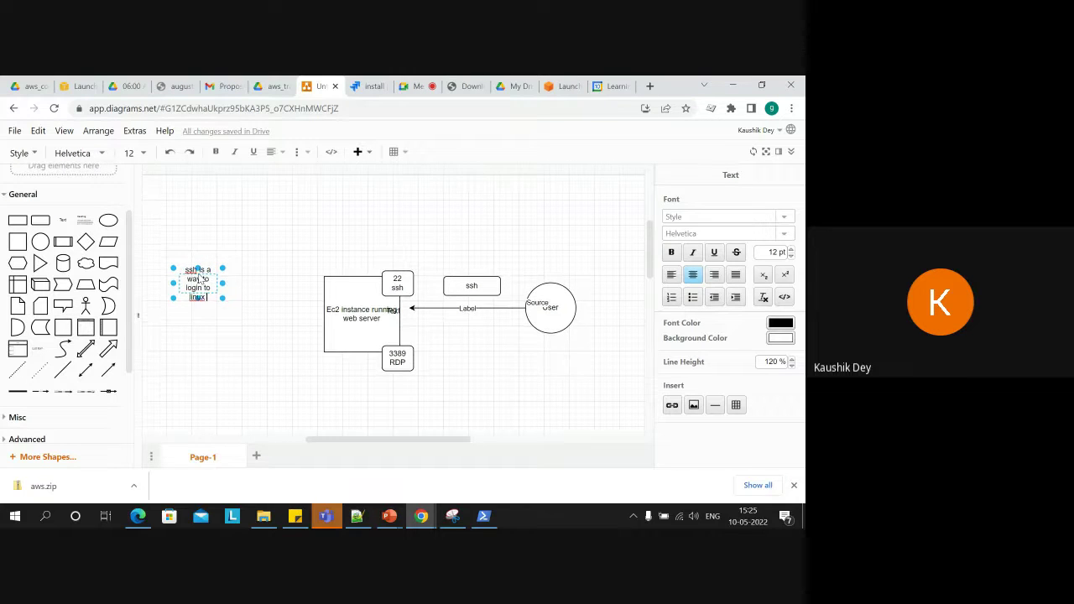
{"action": "type", "text": " machine"}
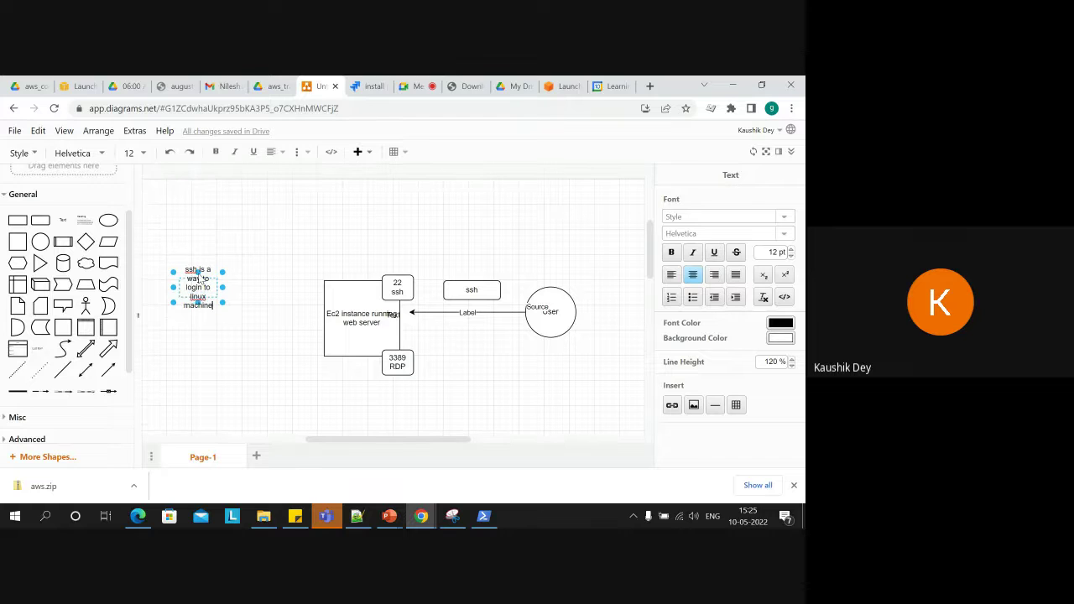
{"action": "mouse_move", "coordinate": [223, 287]}
{"action": "left_mouse_down"}
{"action": "mouse_move", "coordinate": [278, 288]}
{"action": "mouse_move", "coordinate": [234, 276]}
{"action": "left_mouse_up"}
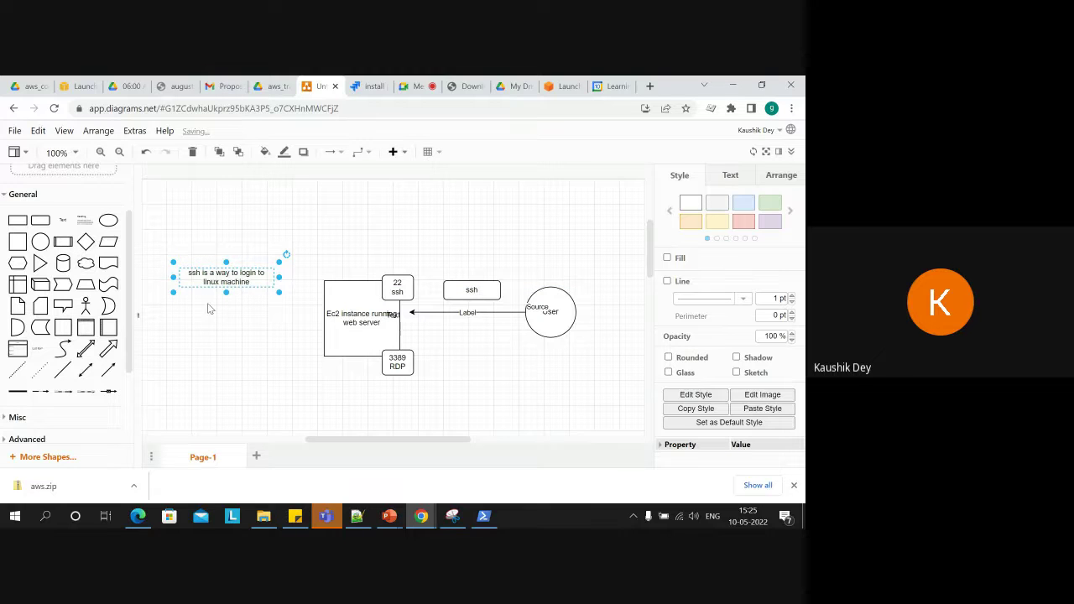
Duplicate the ssh note below itself, change the copy to "80-> to access web application" and widen it to fit one line.
{"action": "left_click_drag", "start_coordinate": [245, 285], "coordinate": [240, 314], "text": "ctrl"}
{"action": "double_click", "coordinate": [240, 314]}
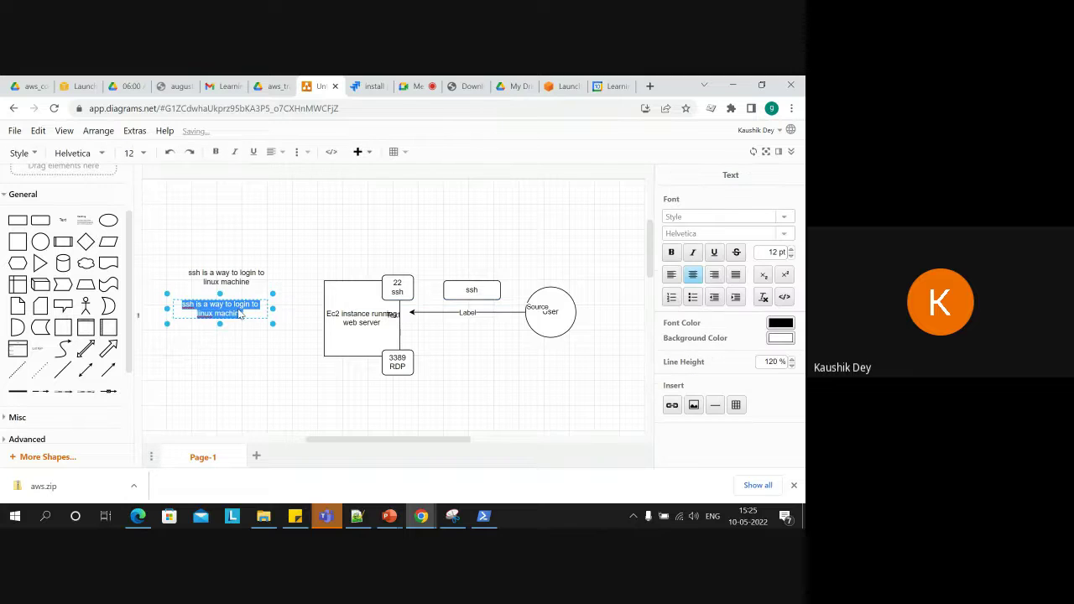
{"action": "type", "text": "80"}
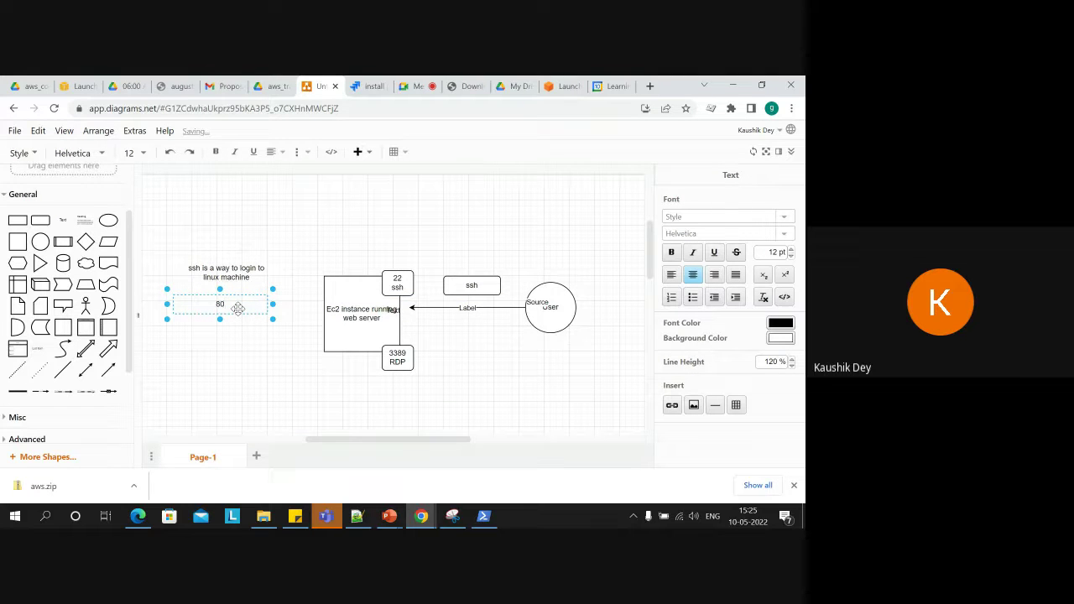
{"action": "type", "text": "-> to a"}
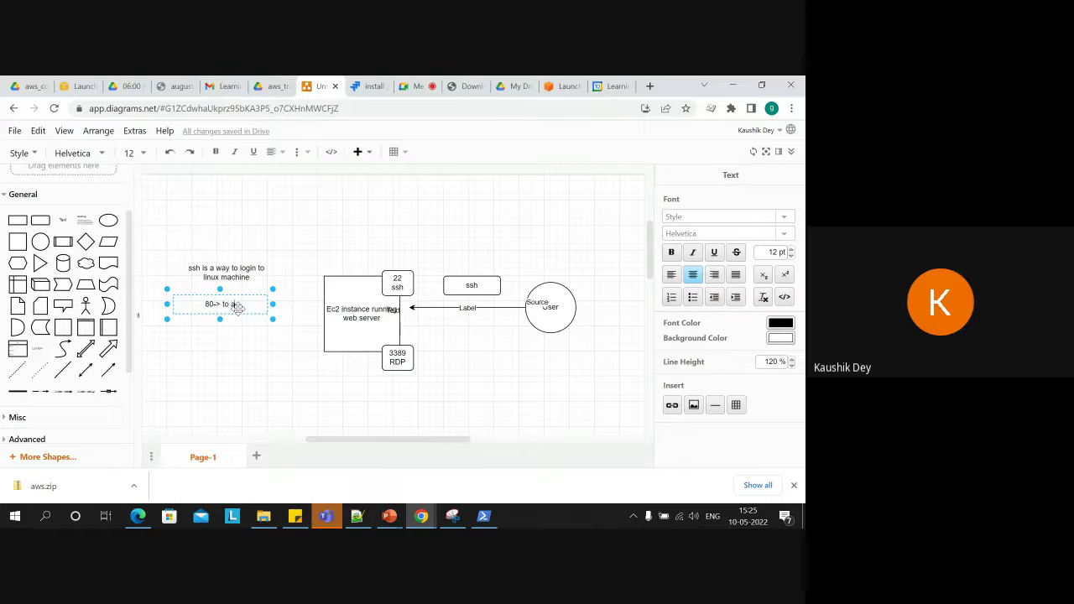
{"action": "type", "text": "ccess web application"}
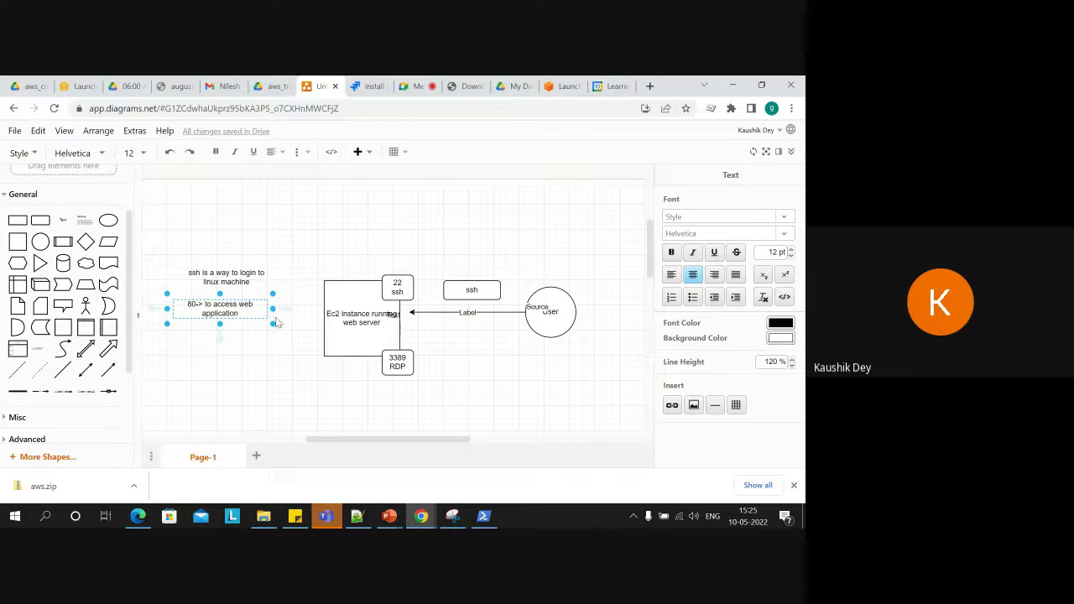
{"action": "left_click_drag", "start_coordinate": [273, 309], "coordinate": [298, 309]}
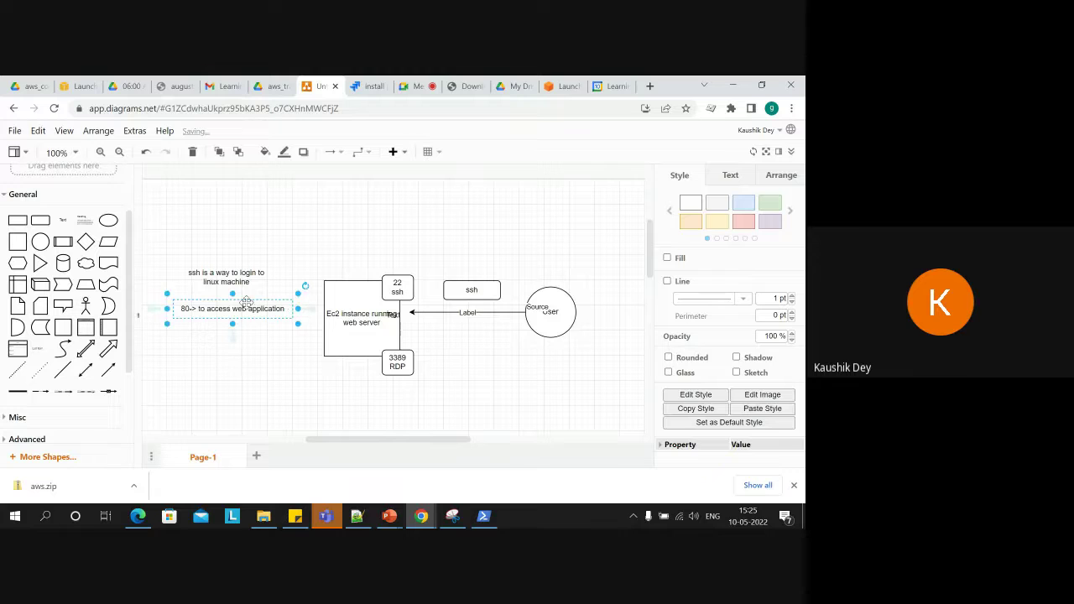
Delete the stray "Text" element on the square and add an "80 HTTP" copy of the "22 ssh" box above the RDP box.
{"action": "left_click", "coordinate": [394, 314]}
{"action": "key", "text": "Delete"}
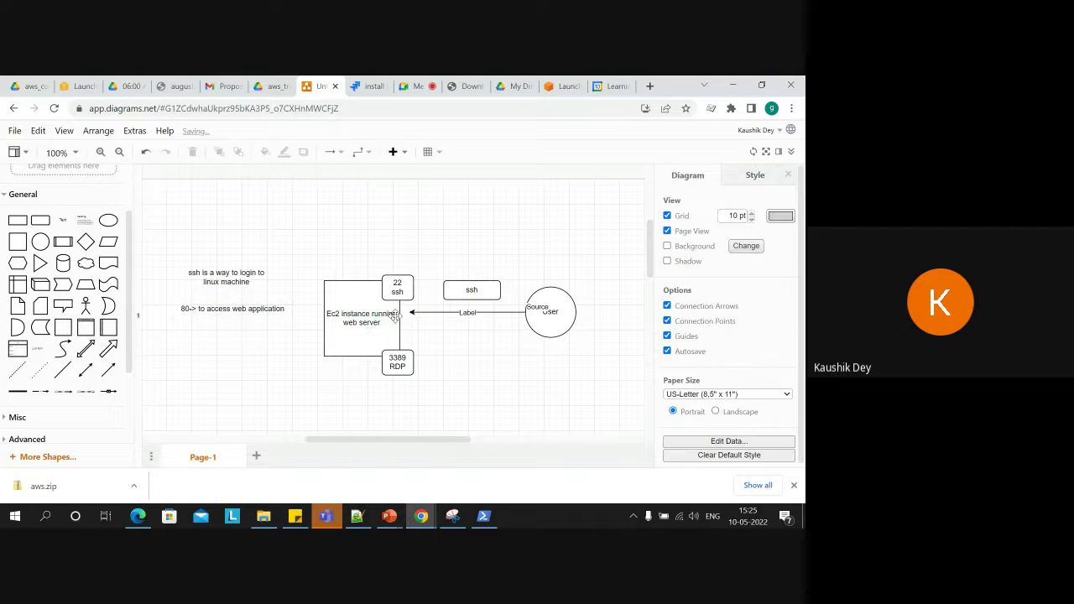
{"action": "left_click", "coordinate": [399, 287]}
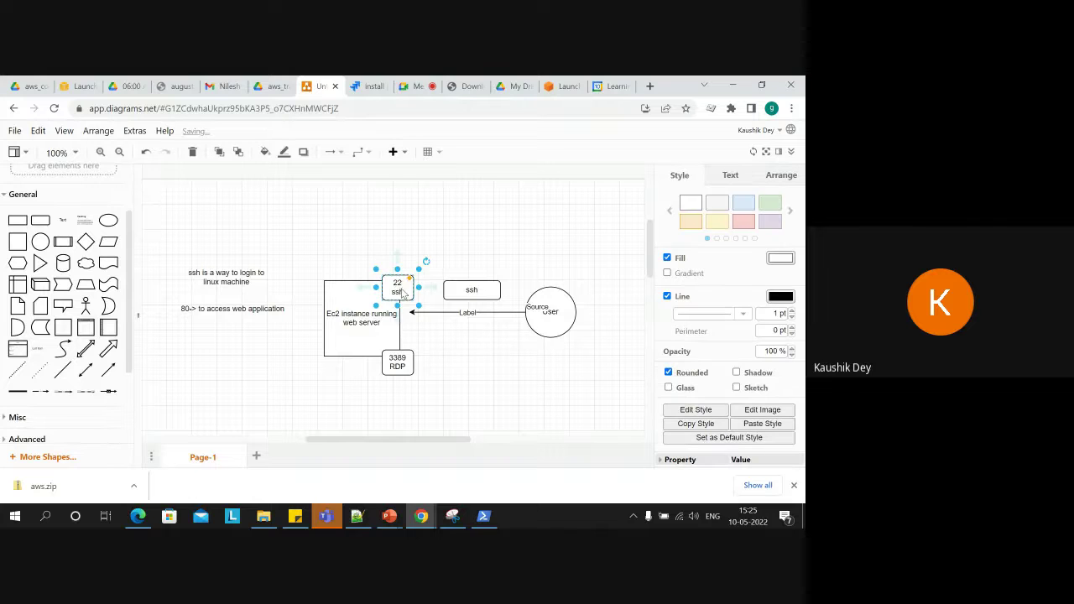
{"action": "left_click_drag", "start_coordinate": [401, 287], "coordinate": [403, 327]}
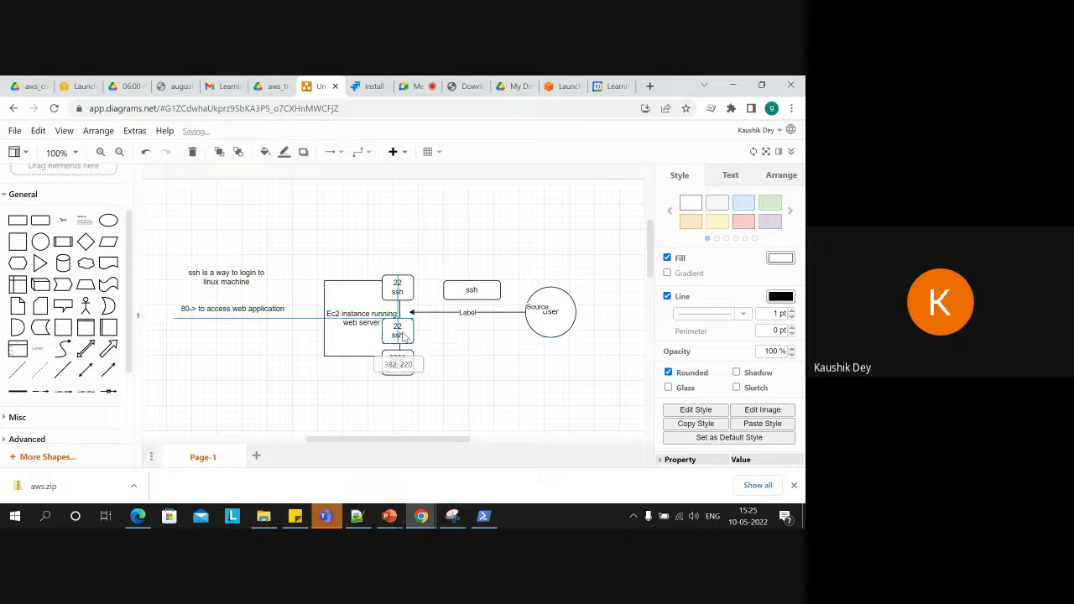
{"action": "double_click", "coordinate": [405, 328]}
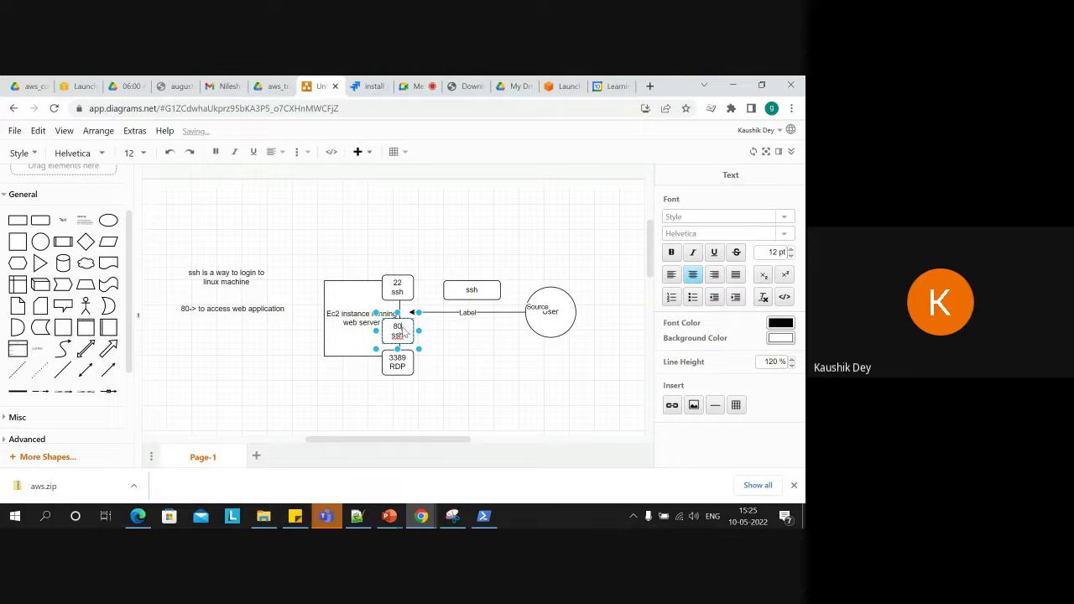
{"action": "key", "text": "BackSpace"}
{"action": "key", "text": "BackSpace"}
{"action": "type", "text": "HTT"}
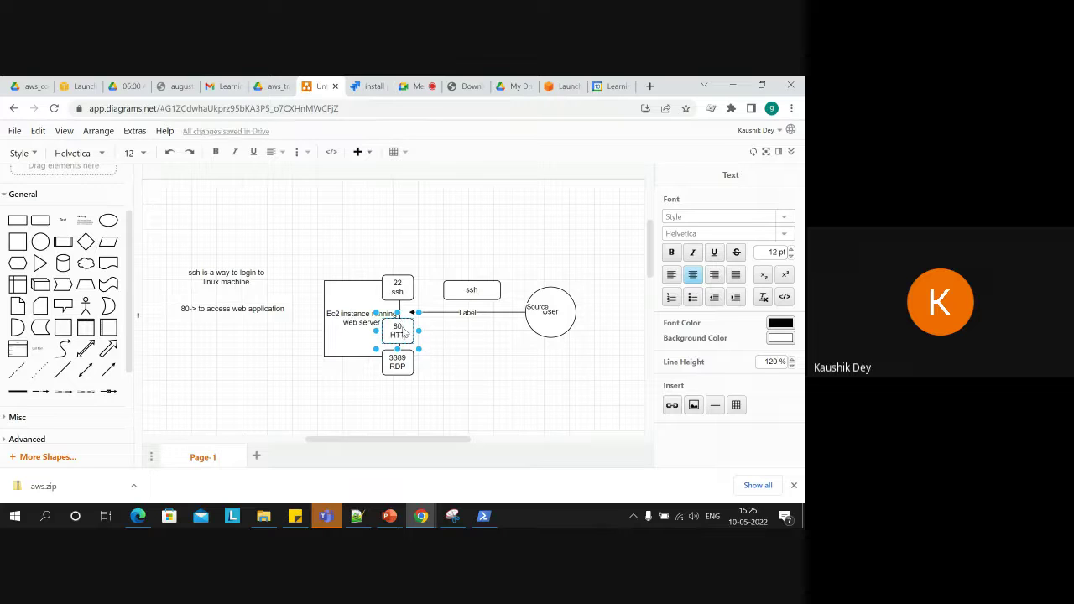
{"action": "type", "text": "P"}
Duplicate the port 80 note below itself and change the copy to "RDP-> way to login your windows machine".
{"action": "left_click", "coordinate": [227, 318]}
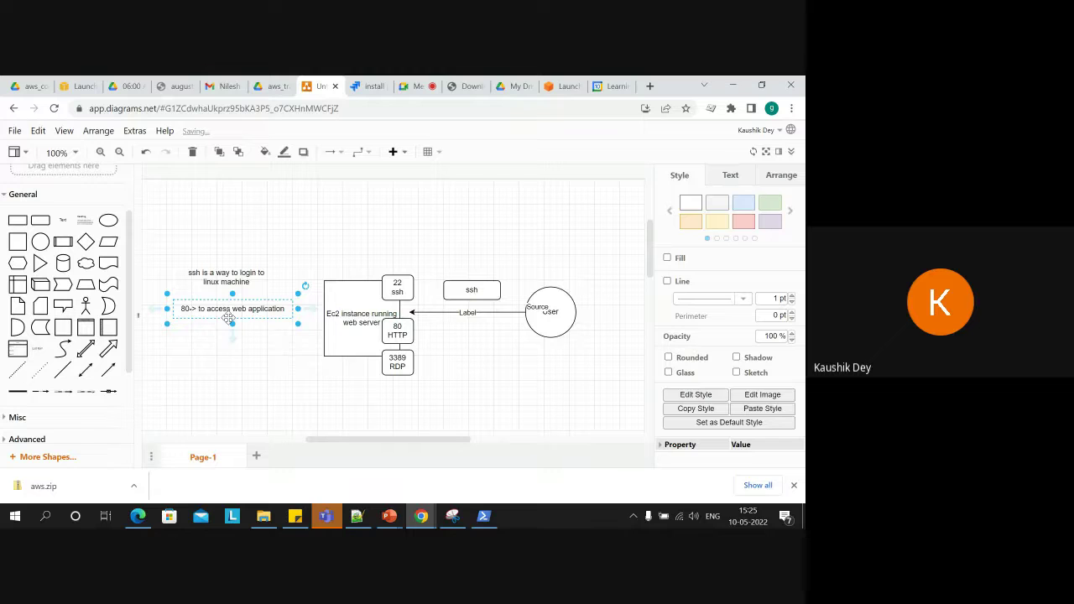
{"action": "left_click_drag", "start_coordinate": [227, 318], "coordinate": [238, 330], "text": "ctrl"}
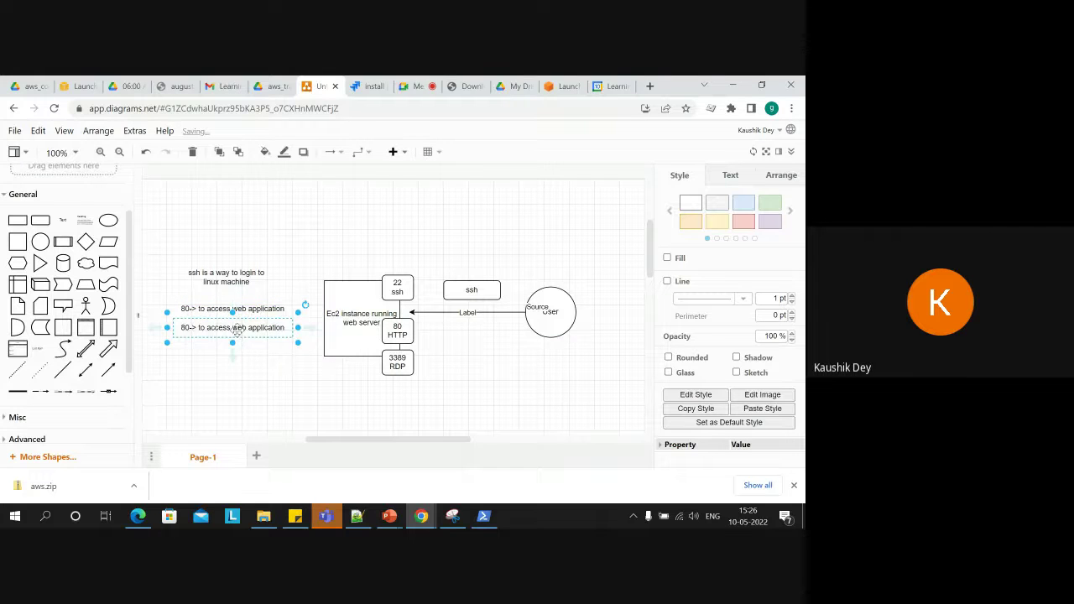
{"action": "double_click", "coordinate": [237, 329]}
{"action": "key", "text": "BackSpace"}
{"action": "type", "text": "R"}
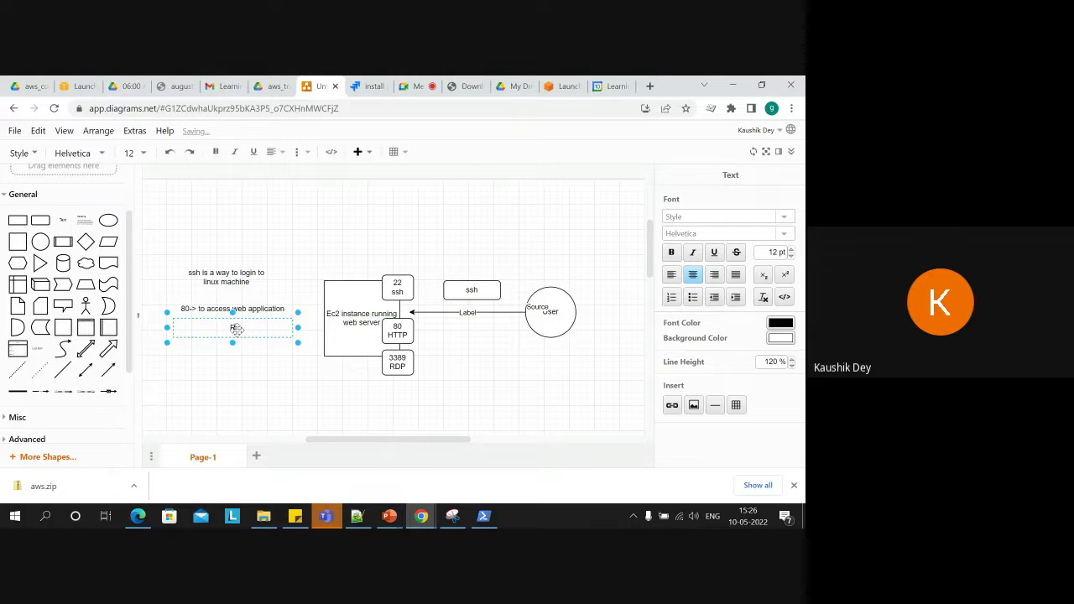
{"action": "type", "text": "DP->"}
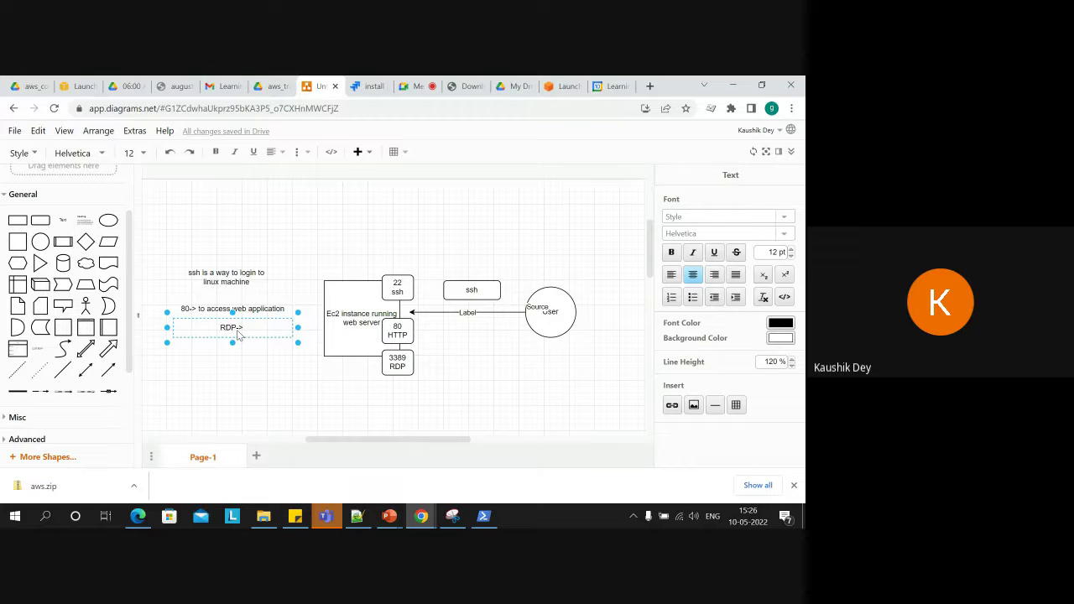
{"action": "type", "text": " way to login"}
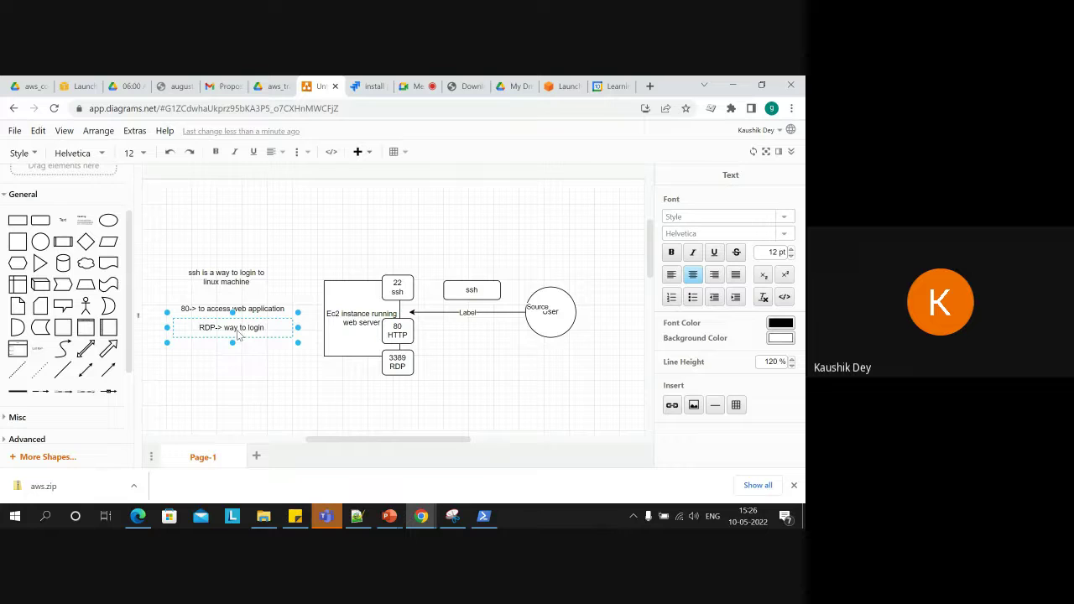
{"action": "type", "text": " your windows ma"}
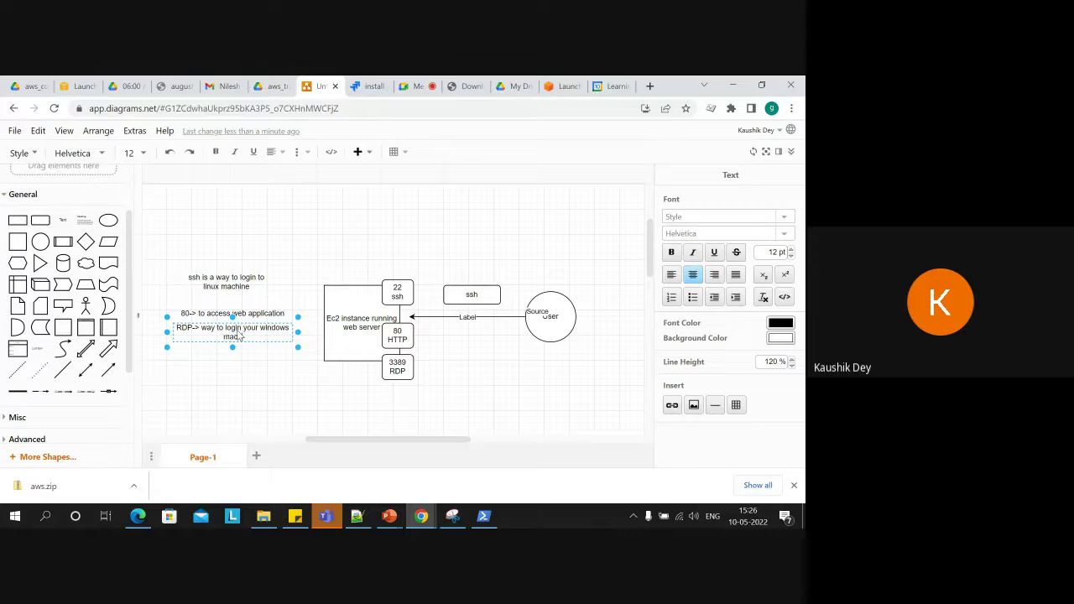
{"action": "type", "text": "chine"}
{"action": "left_click", "coordinate": [295, 286]}
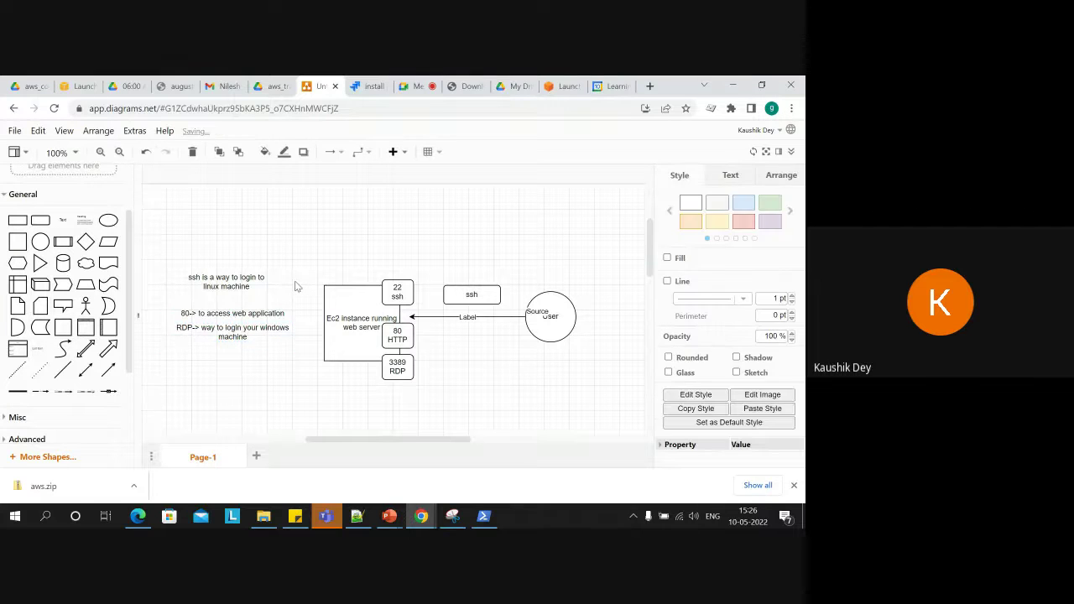
Remove the stray "Source" label from the connector end at the User circle.
{"action": "left_click", "coordinate": [397, 293]}
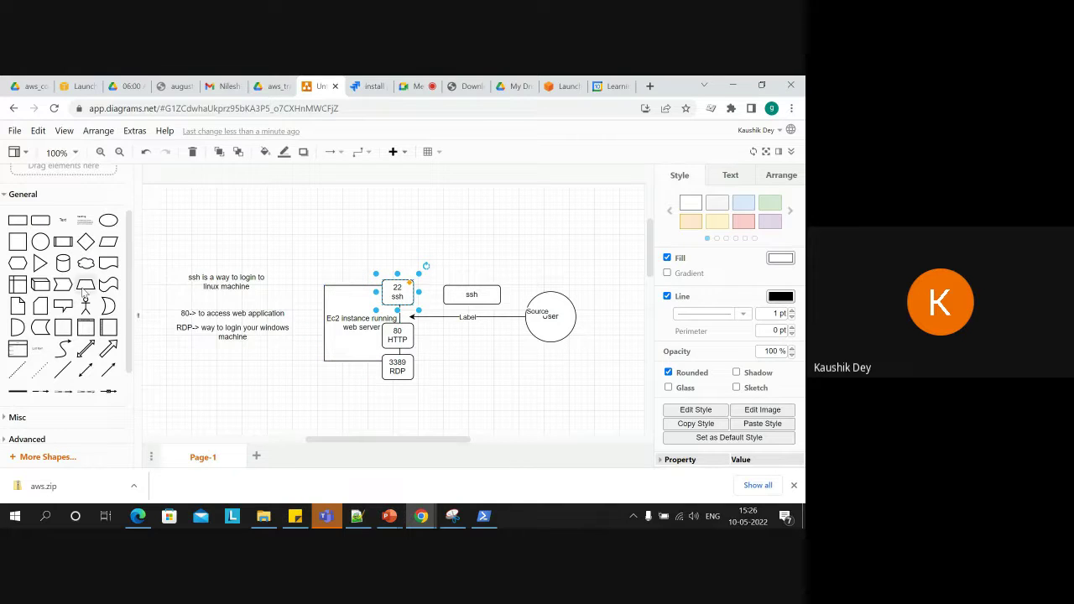
{"action": "left_click", "coordinate": [329, 299]}
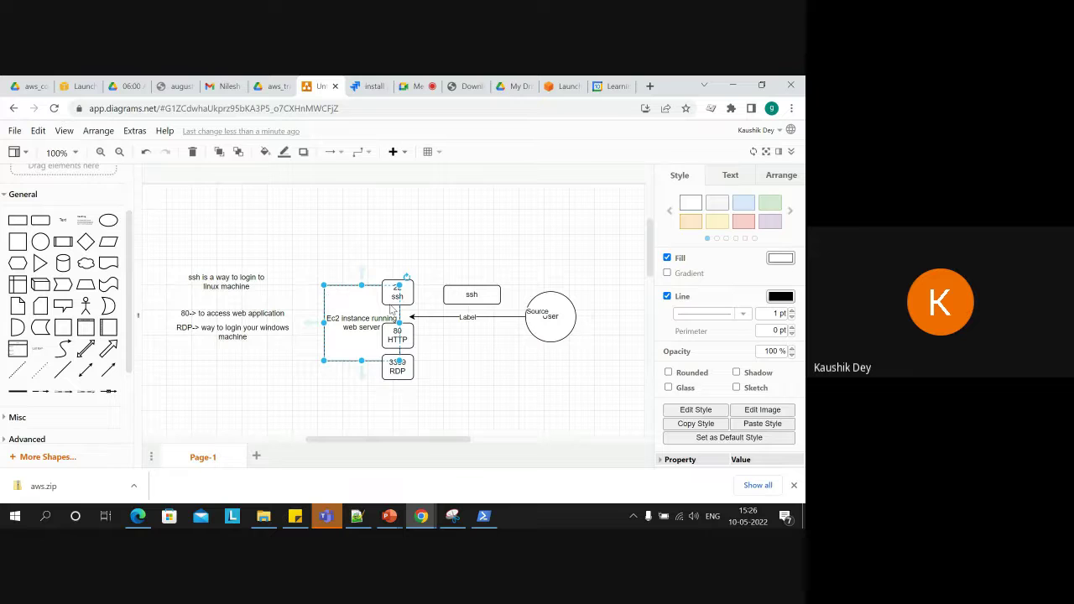
{"action": "left_click", "coordinate": [548, 324]}
{"action": "double_click", "coordinate": [545, 319]}
{"action": "key", "text": "Escape"}
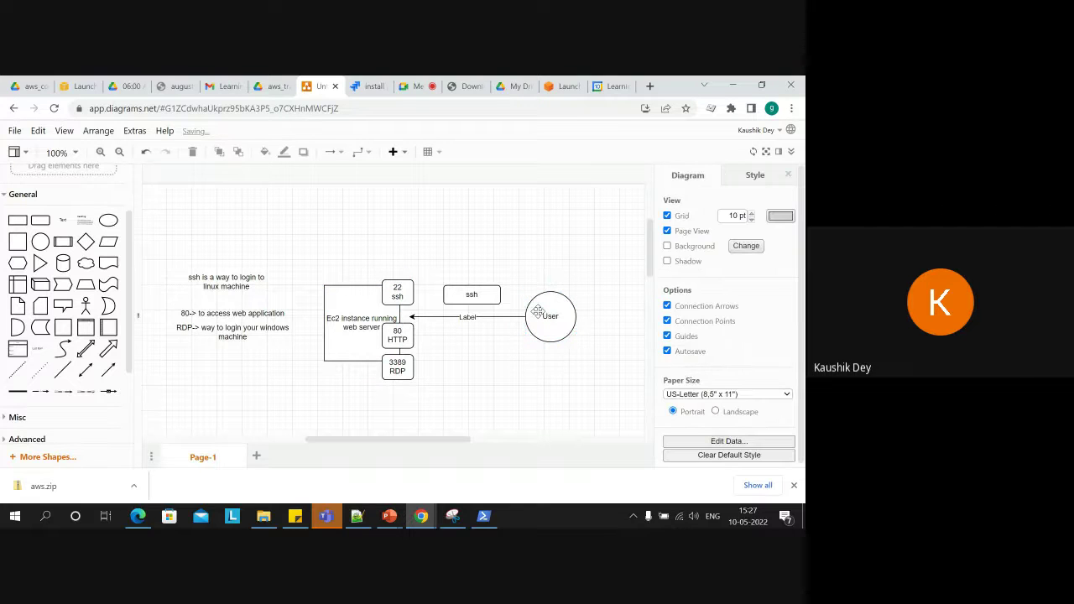
{"action": "left_click", "coordinate": [557, 324]}
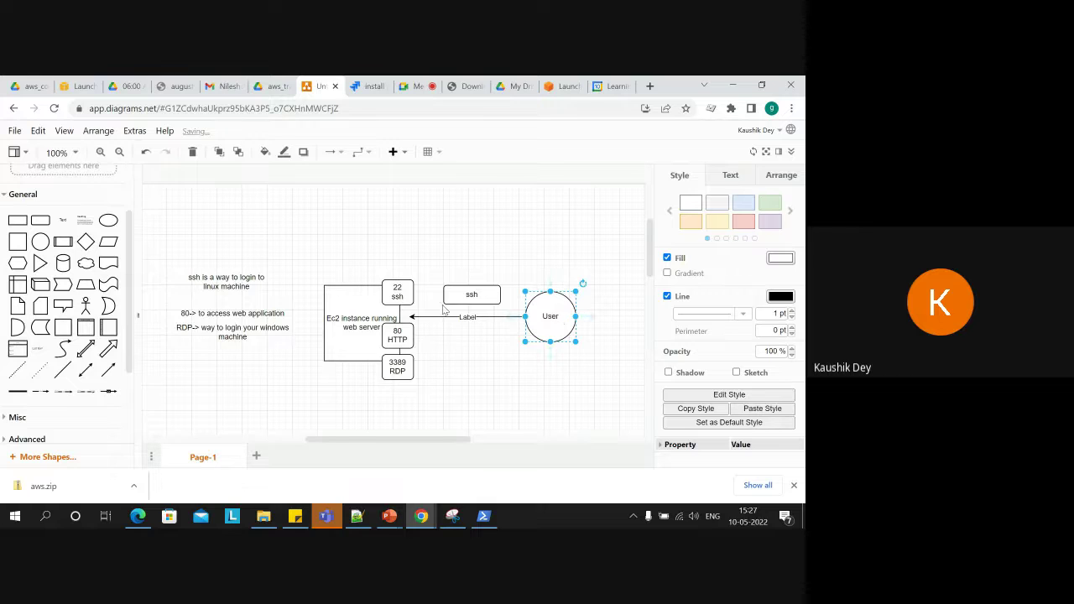
{"action": "left_click", "coordinate": [398, 336]}
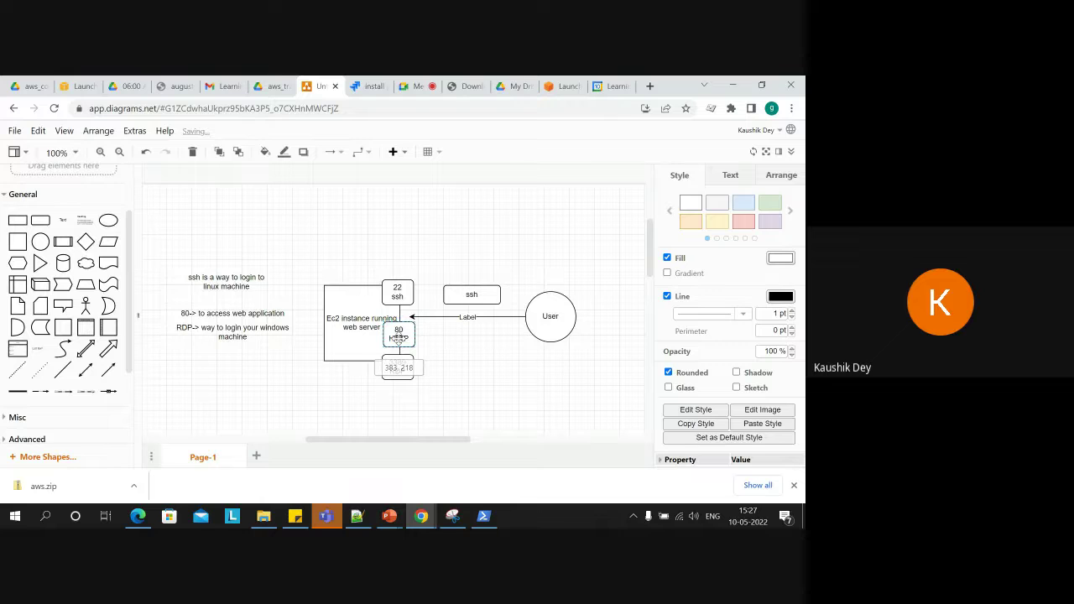
{"action": "left_click", "coordinate": [398, 338]}
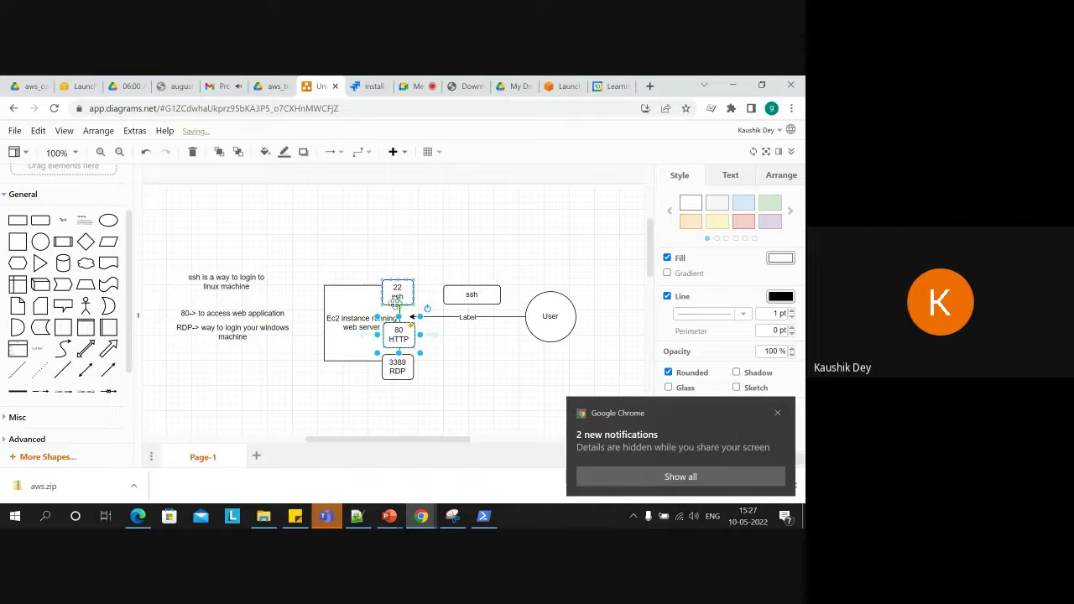
{"action": "left_click", "coordinate": [396, 298]}
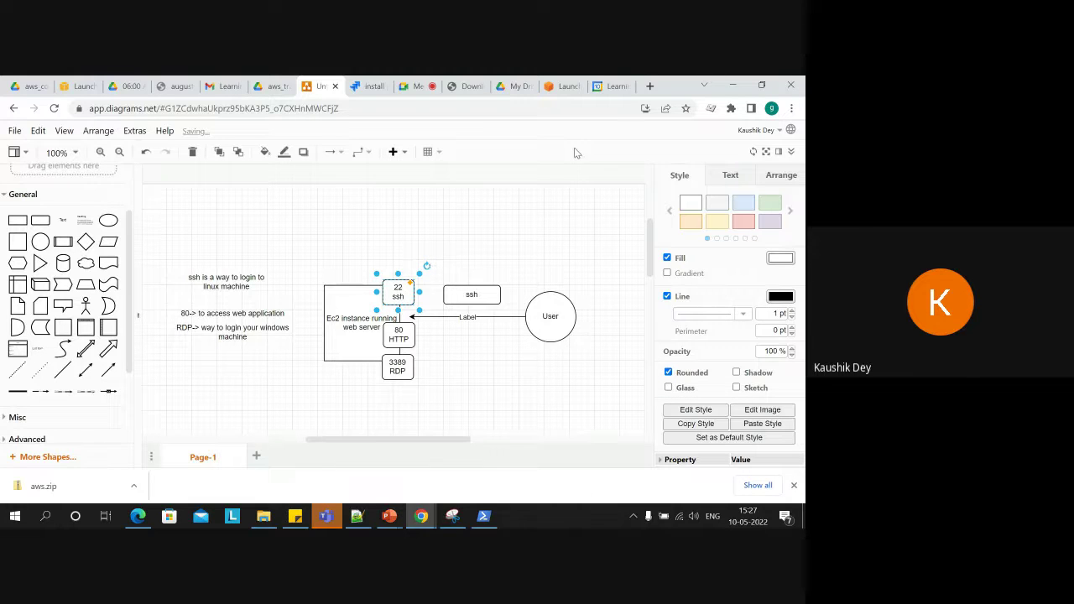
{"action": "left_click", "coordinate": [356, 245]}
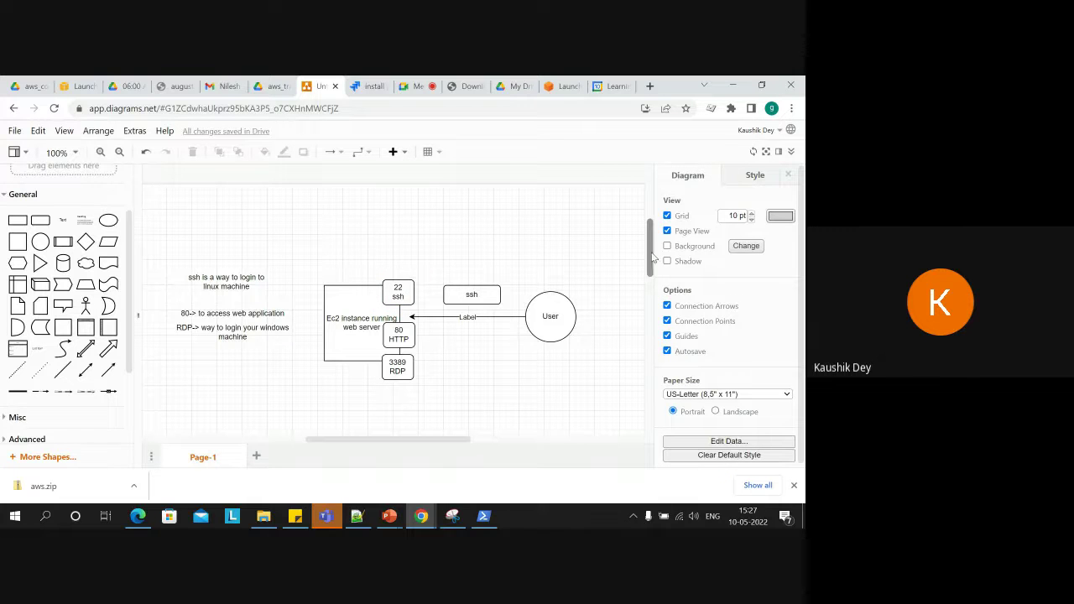
{"action": "left_click_drag", "start_coordinate": [653, 259], "coordinate": [650, 262]}
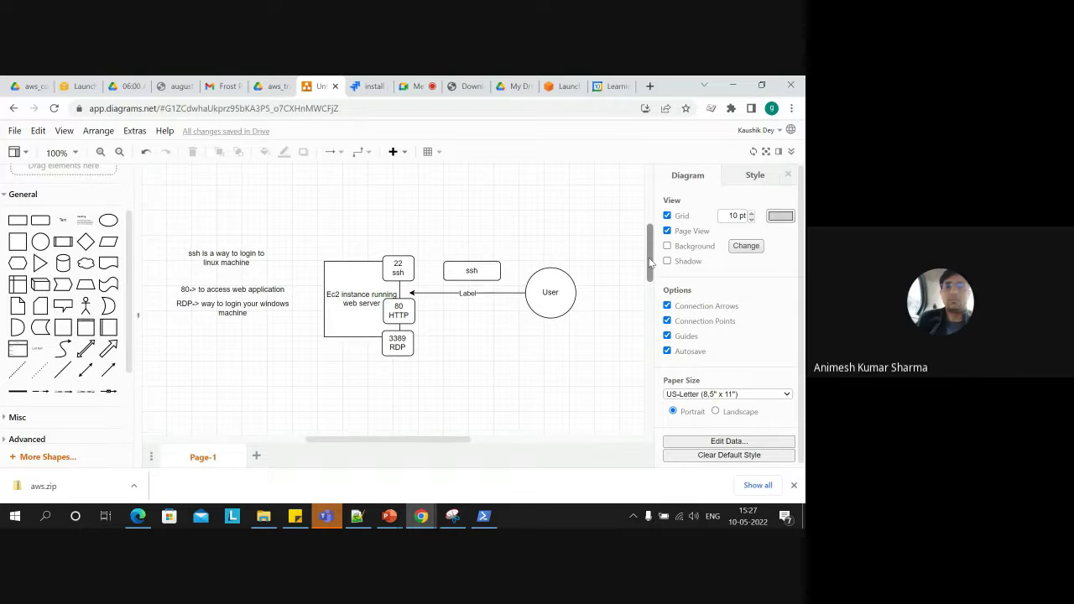
Switch to the EC2 launch wizard and add a third security group rule of type HTTPS.
{"action": "left_click", "coordinate": [81, 85]}
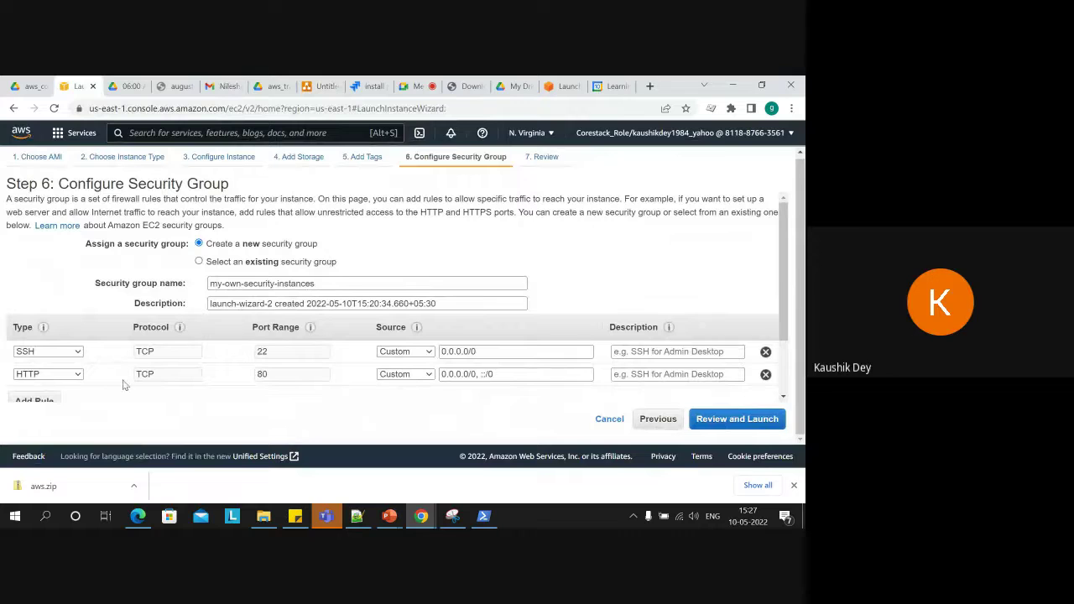
{"action": "left_click", "coordinate": [72, 380]}
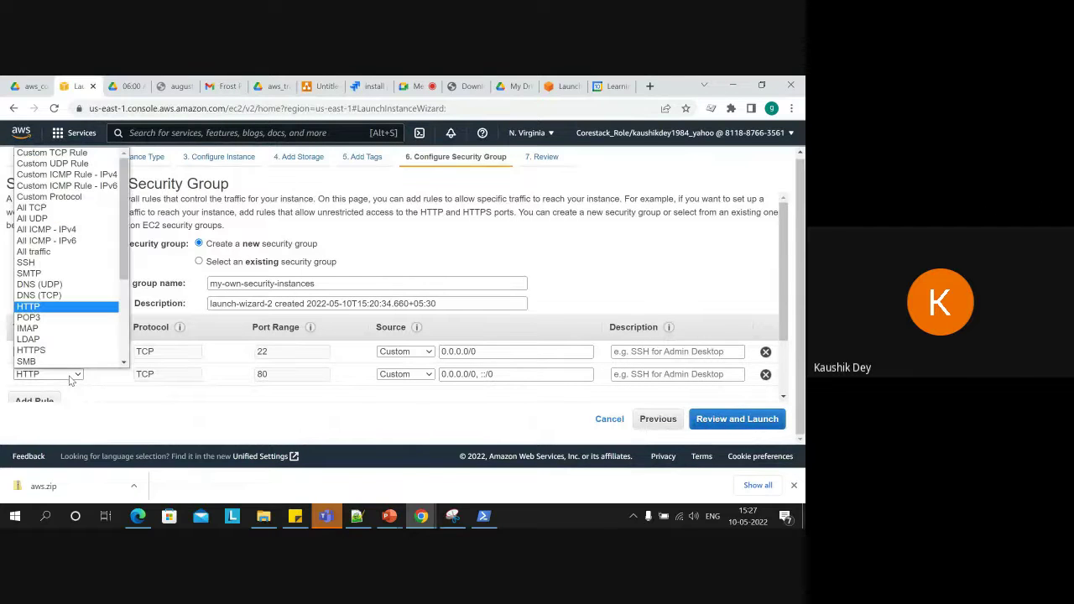
{"action": "left_click", "coordinate": [72, 380]}
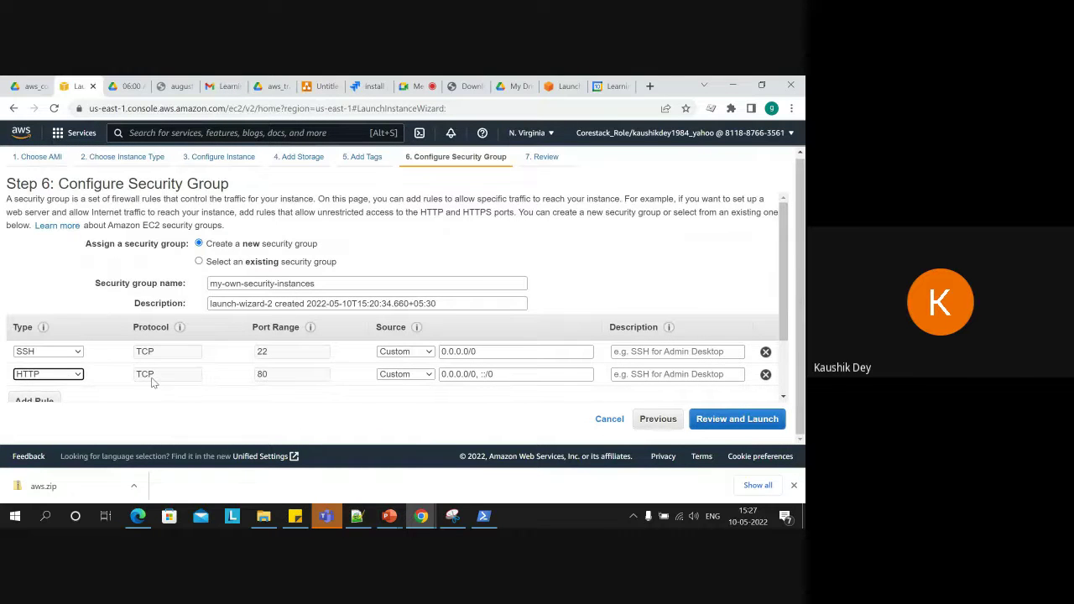
{"action": "left_click", "coordinate": [35, 401]}
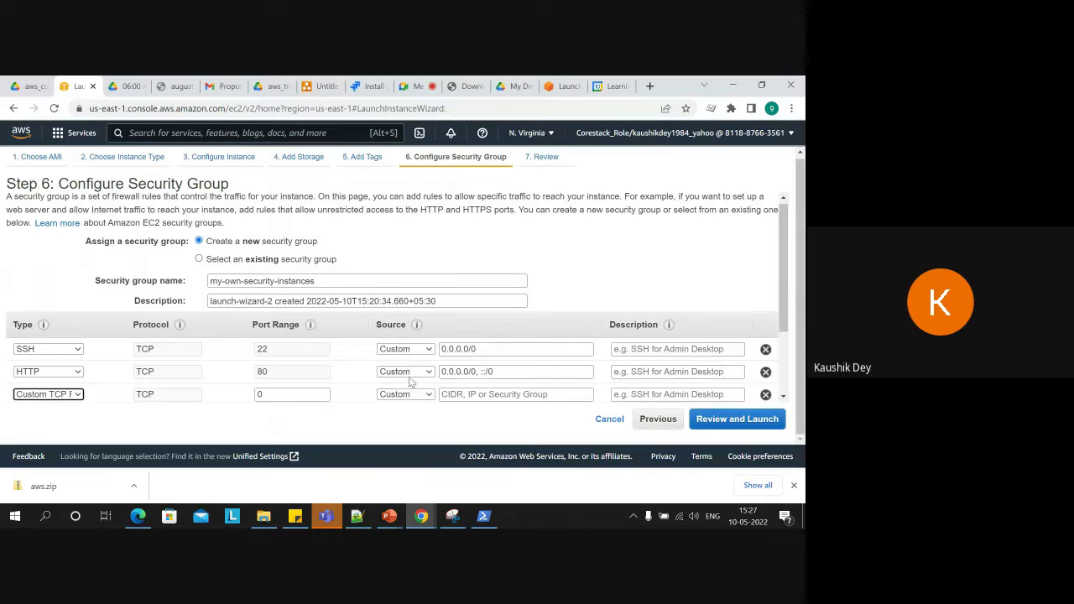
{"action": "scroll", "coordinate": [788, 308], "scroll_direction": "down", "scroll_amount": 1}
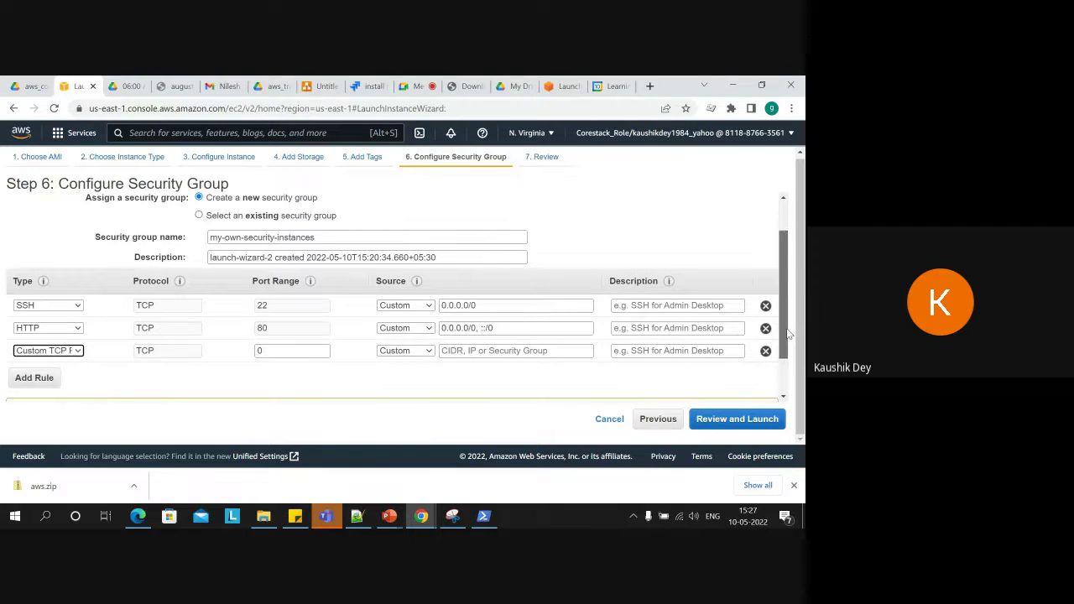
{"action": "left_click", "coordinate": [60, 354]}
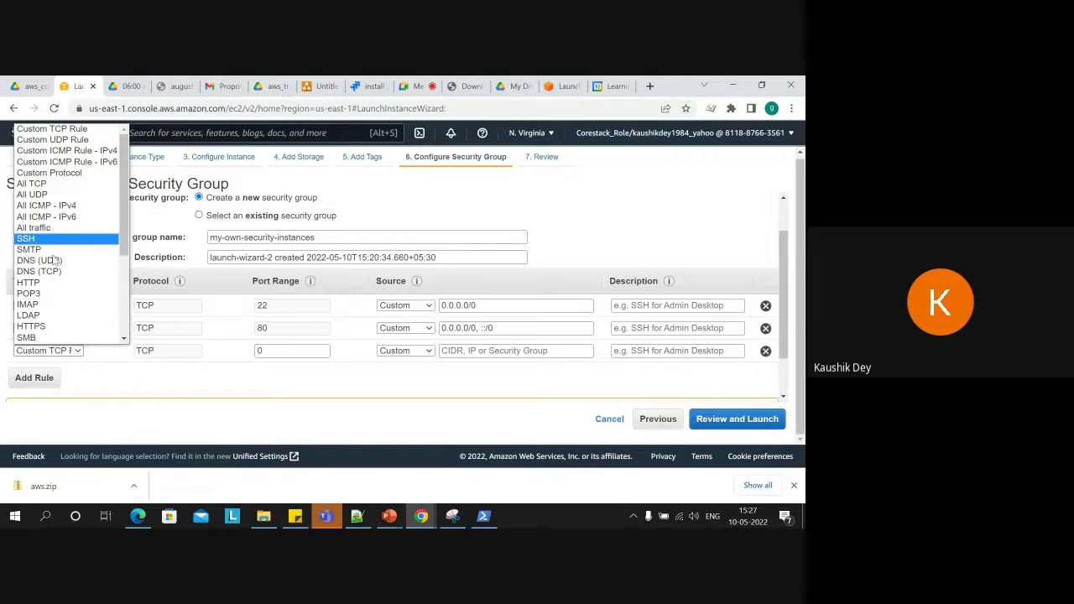
{"action": "left_click", "coordinate": [64, 326]}
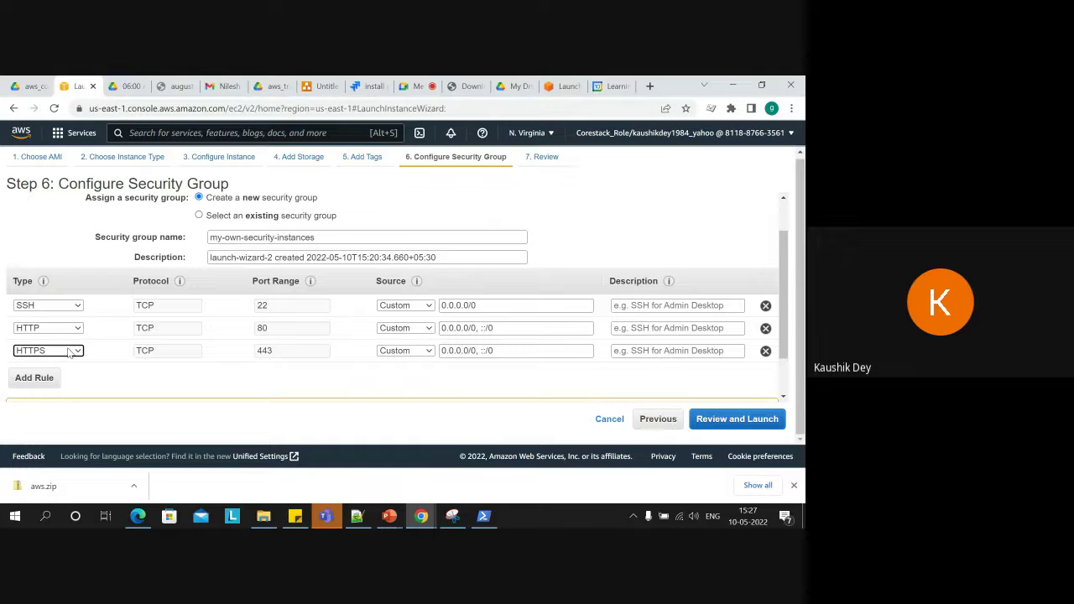
{"action": "left_click", "coordinate": [73, 358]}
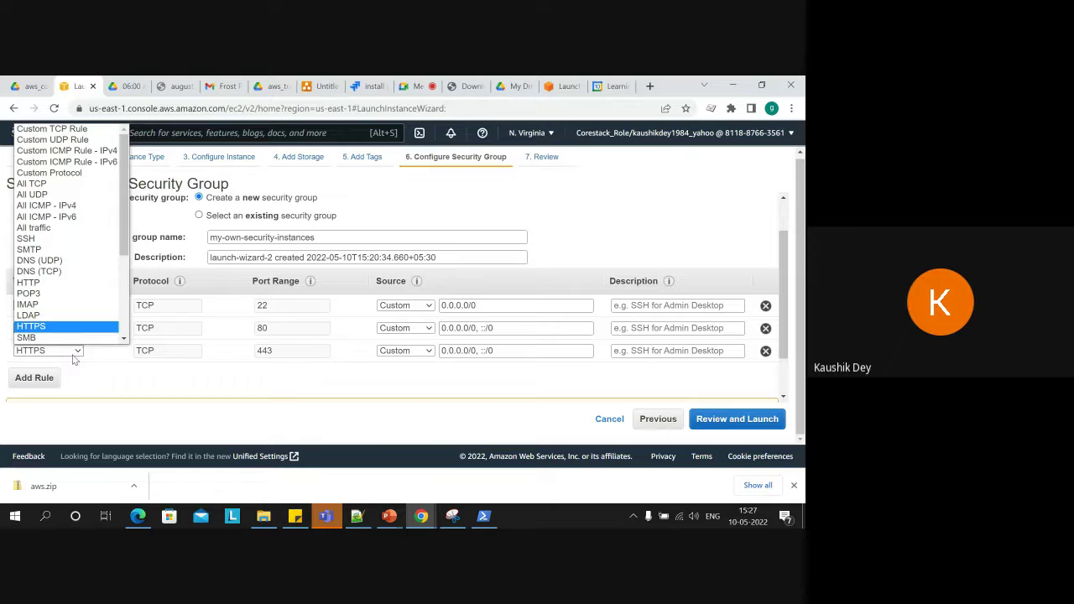
{"action": "scroll", "coordinate": [65, 332], "scroll_direction": "down", "scroll_amount": 1}
{"action": "left_click", "coordinate": [63, 317]}
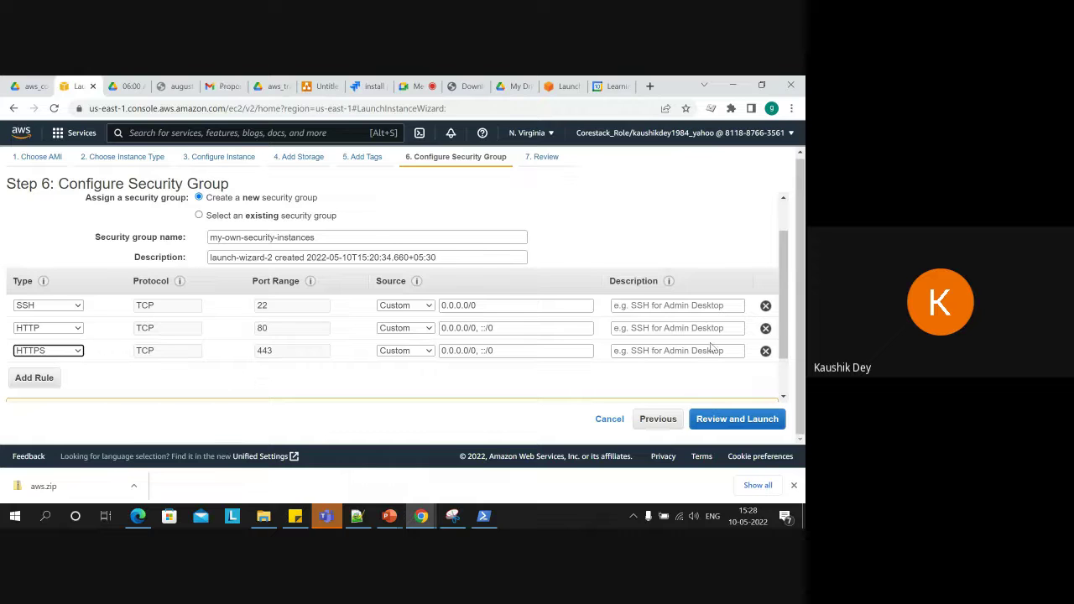
Proceed to the instance launch review, collapse the AMI details and check the security group rules.
{"action": "left_click", "coordinate": [738, 417]}
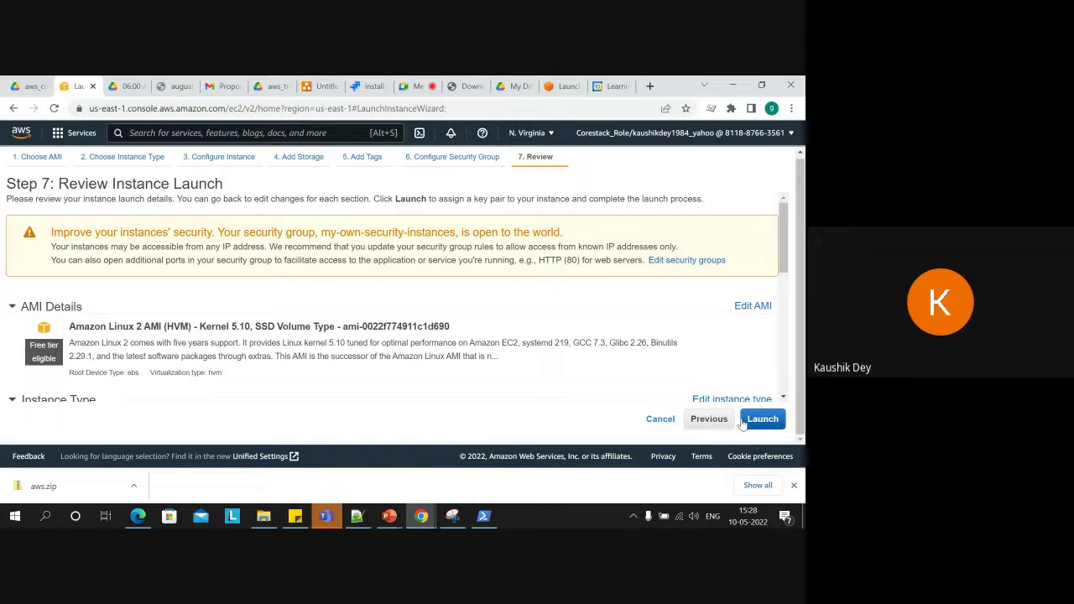
{"action": "right_click", "coordinate": [782, 243]}
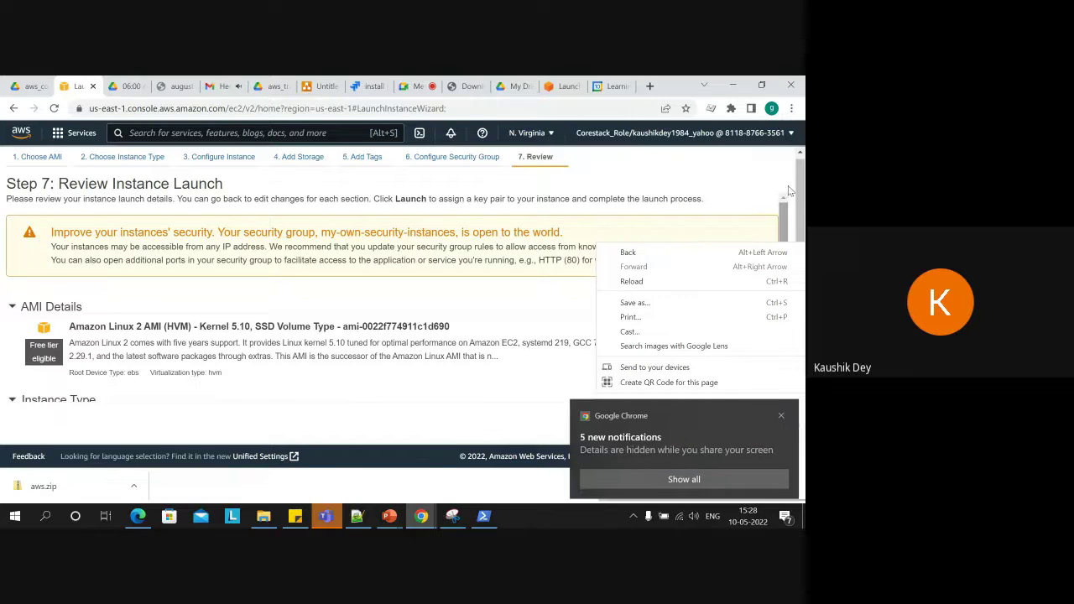
{"action": "left_click", "coordinate": [260, 308]}
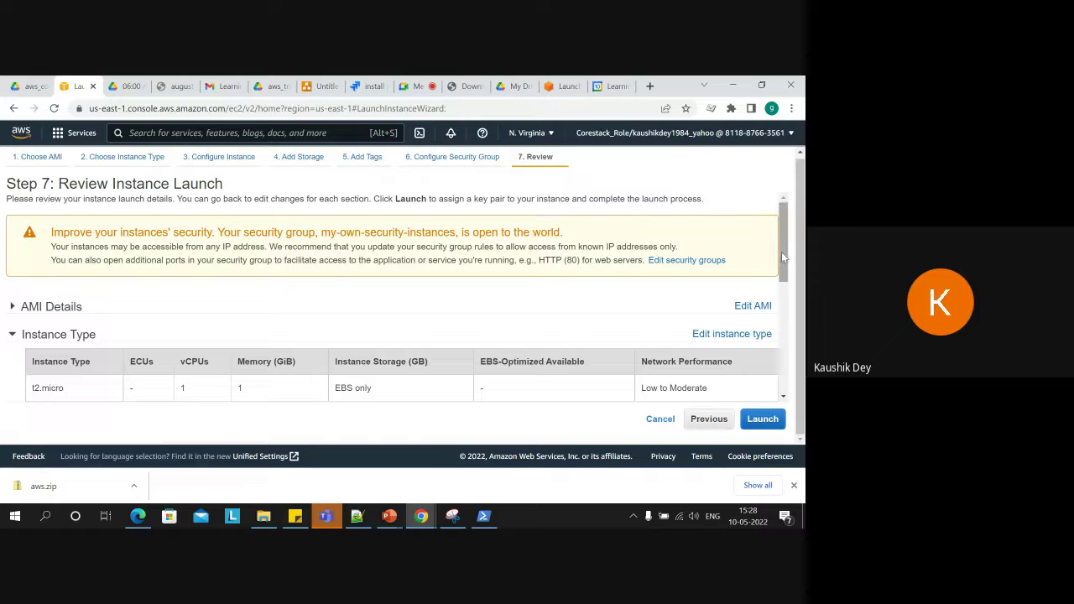
{"action": "left_click_drag", "start_coordinate": [781, 251], "coordinate": [789, 348]}
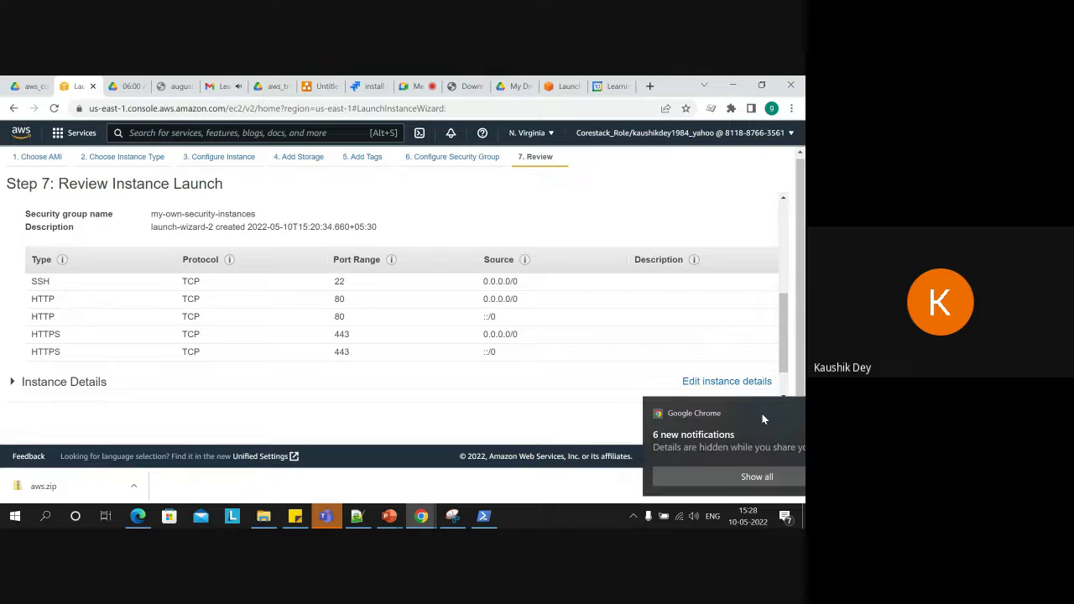
{"action": "left_click", "coordinate": [777, 414]}
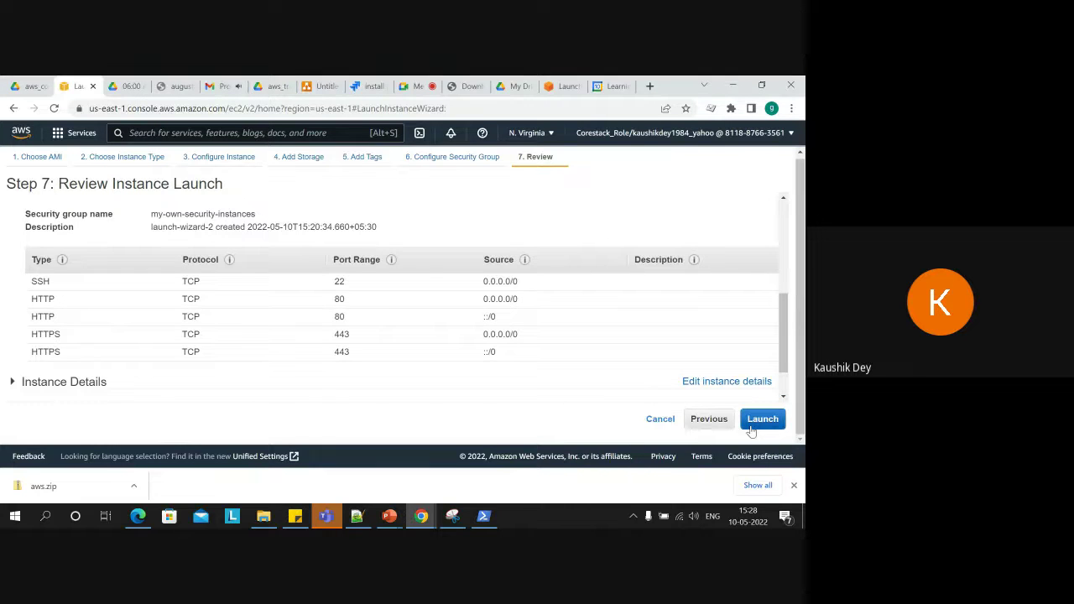
Start the launch, create a new RSA key pair named "myec2launchdemo" and download its private key file.
{"action": "left_click", "coordinate": [763, 419]}
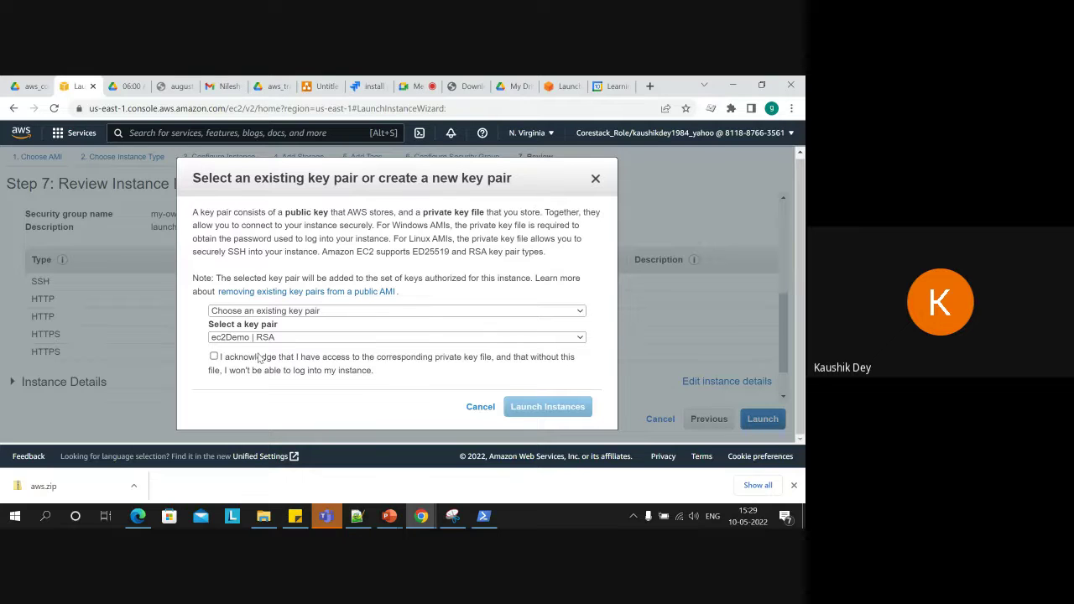
{"action": "left_click", "coordinate": [248, 312]}
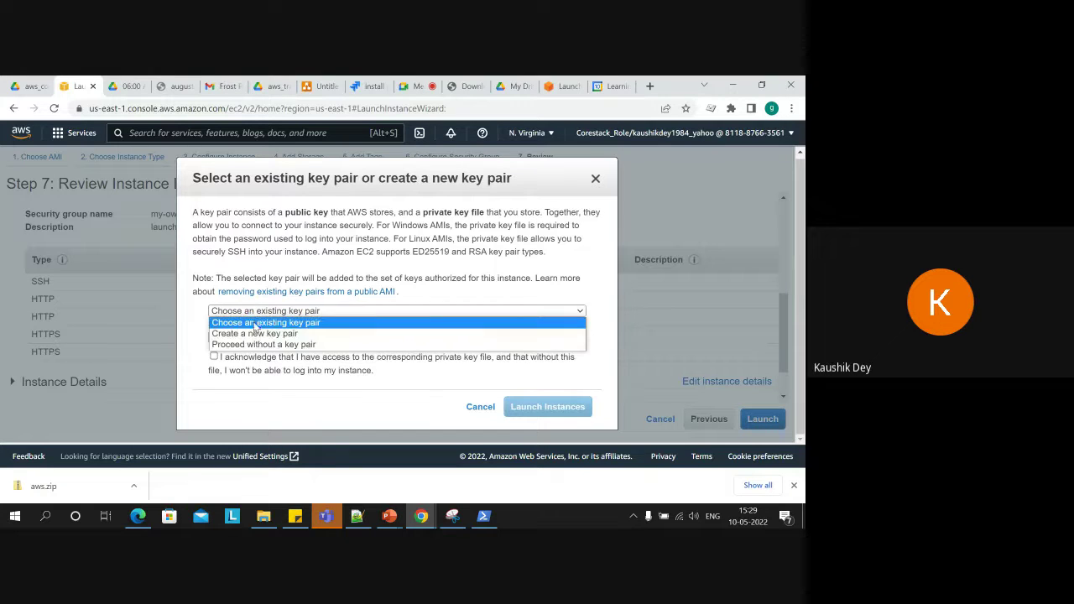
{"action": "left_click", "coordinate": [261, 334]}
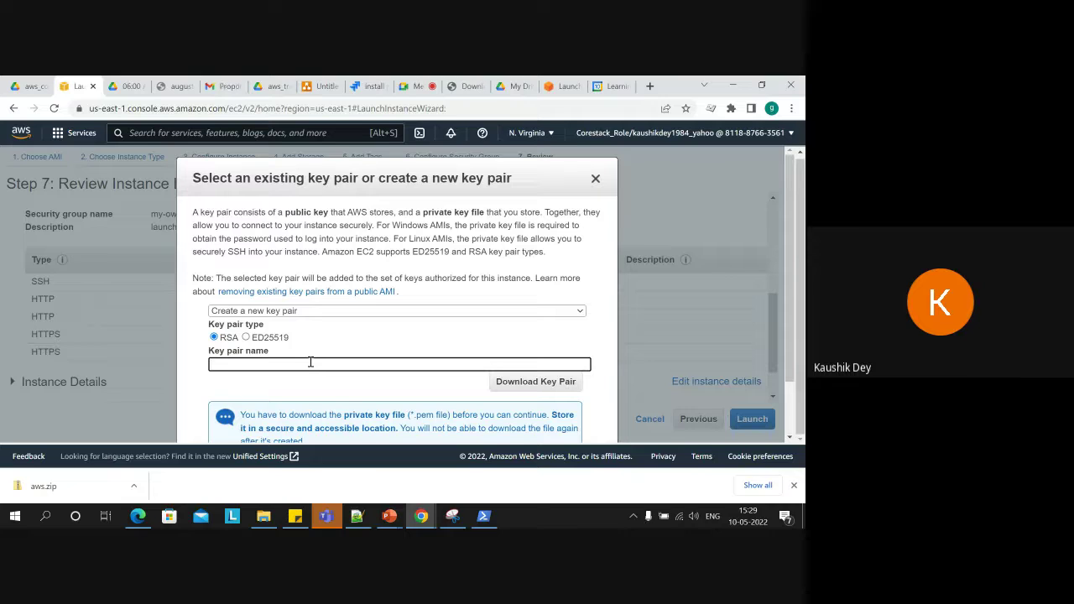
{"action": "type", "text": "myec"}
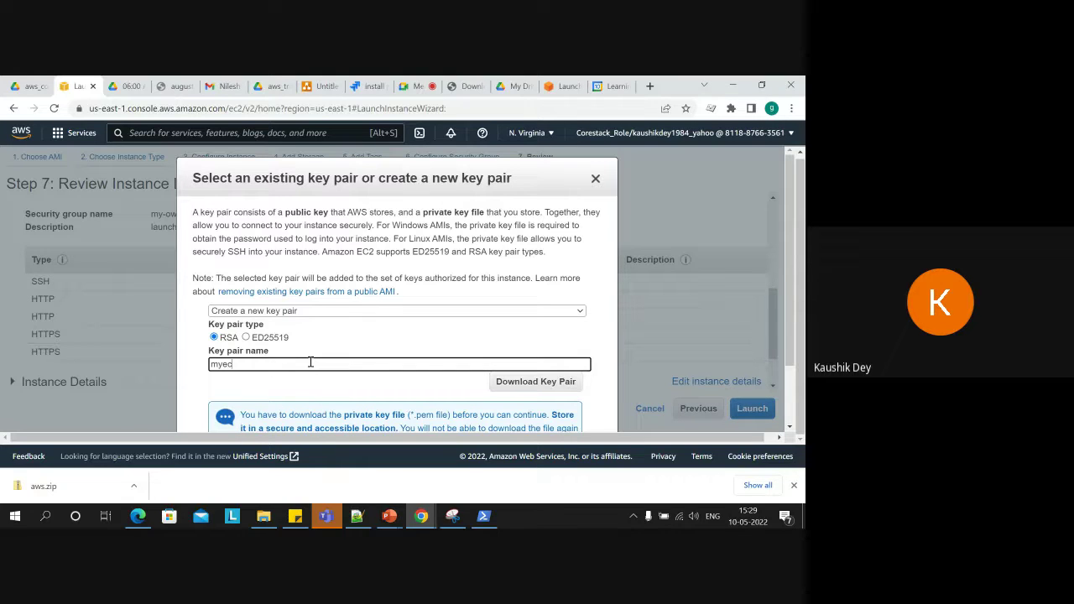
{"action": "type", "text": "2launchdemo"}
{"action": "left_click", "coordinate": [510, 382]}
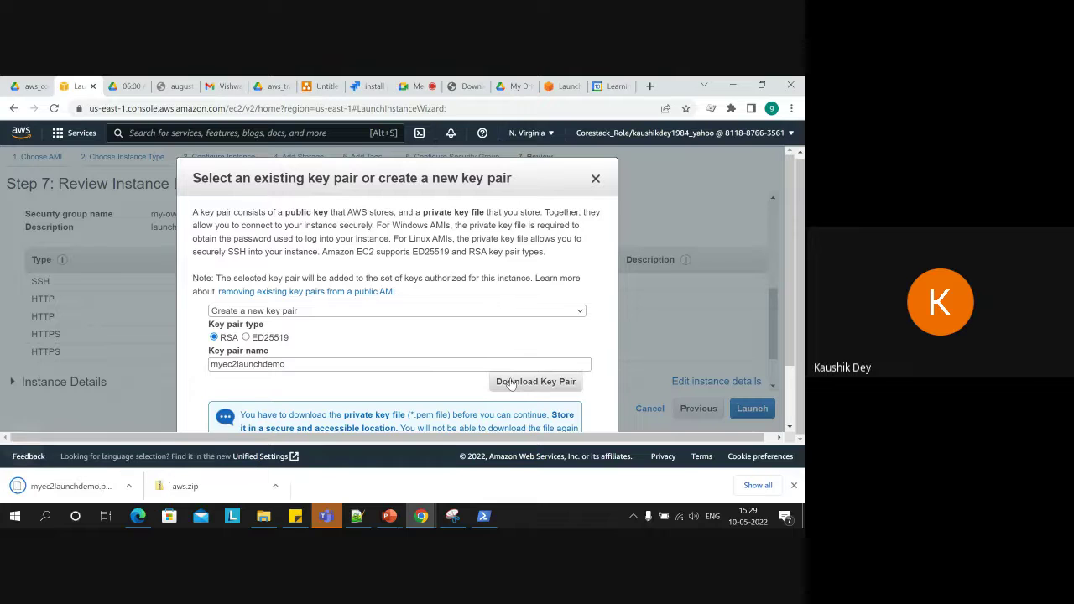
Show the downloaded myec2launchdemo.pem file in its folder and minimise the folder window.
{"action": "left_click", "coordinate": [135, 487]}
{"action": "left_click", "coordinate": [151, 443]}
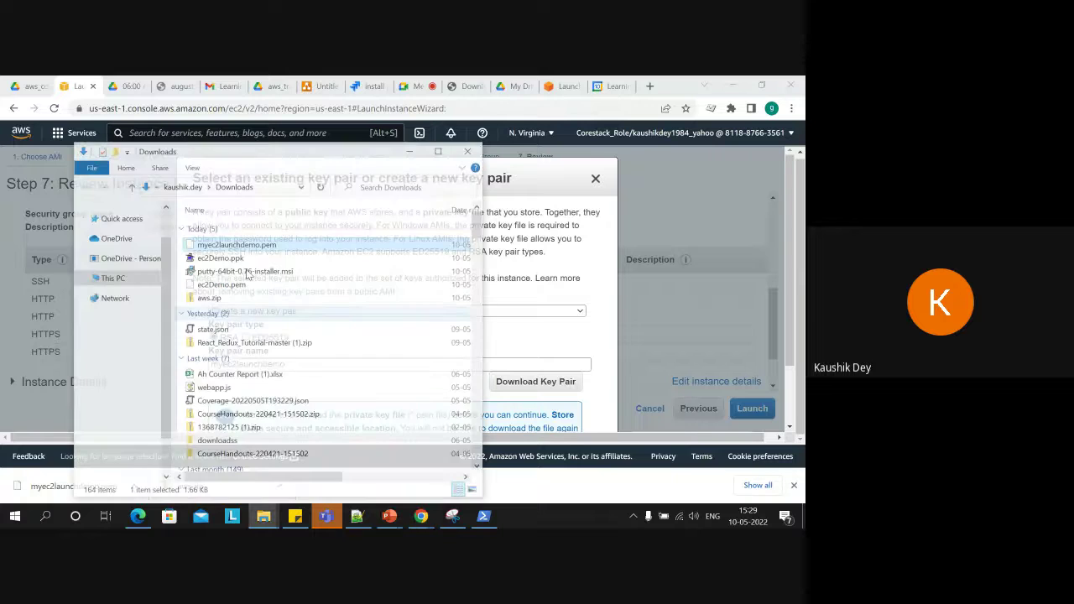
{"action": "left_click", "coordinate": [410, 149]}
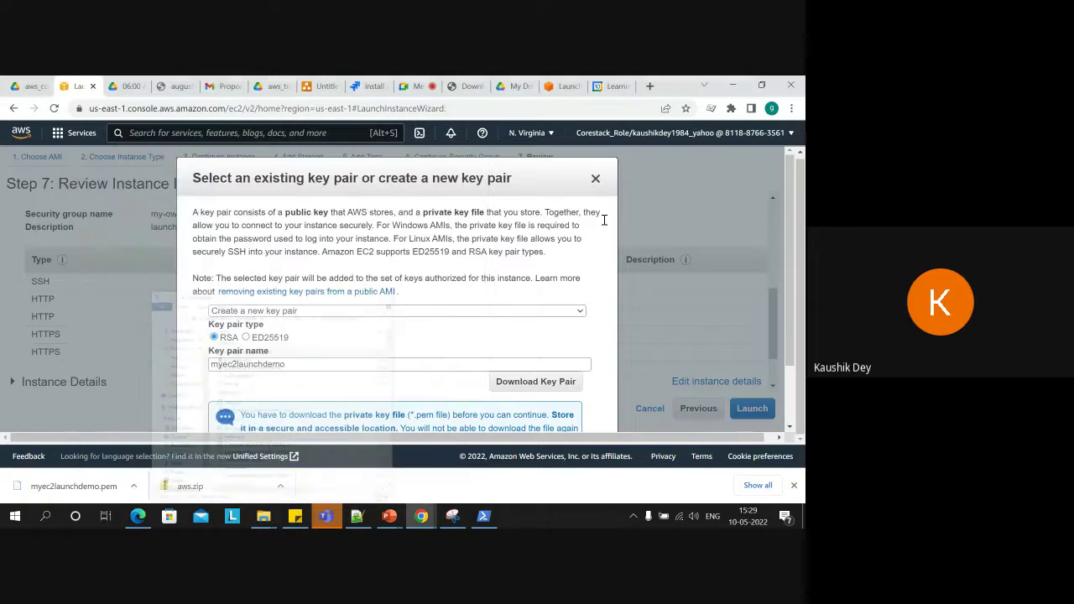
Launch the instance with the new key pair and view it in the instances list.
{"action": "left_click_drag", "start_coordinate": [793, 271], "coordinate": [799, 359]}
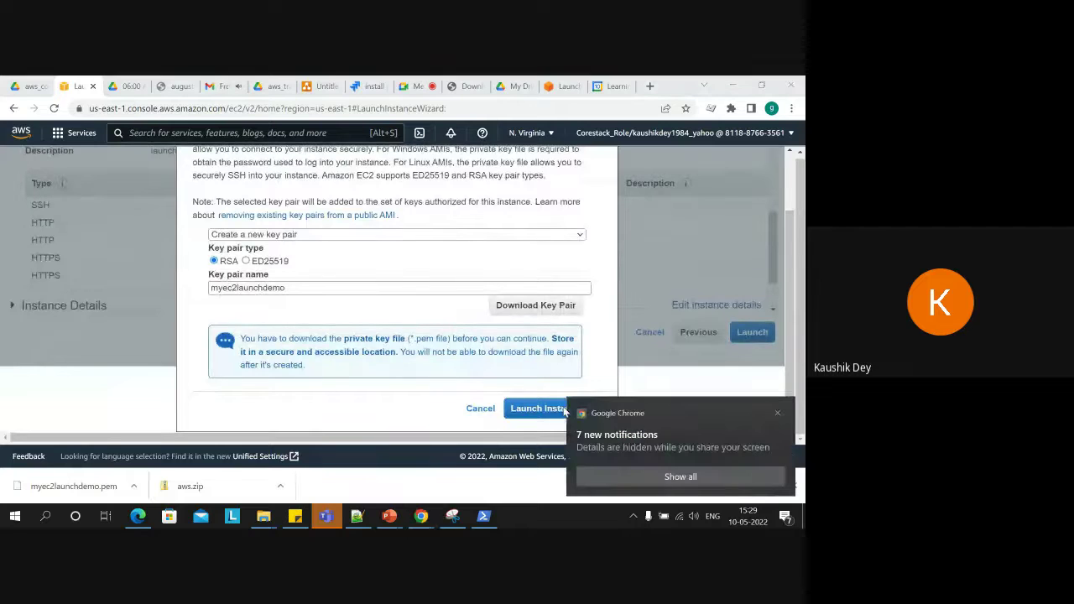
{"action": "left_click", "coordinate": [777, 414]}
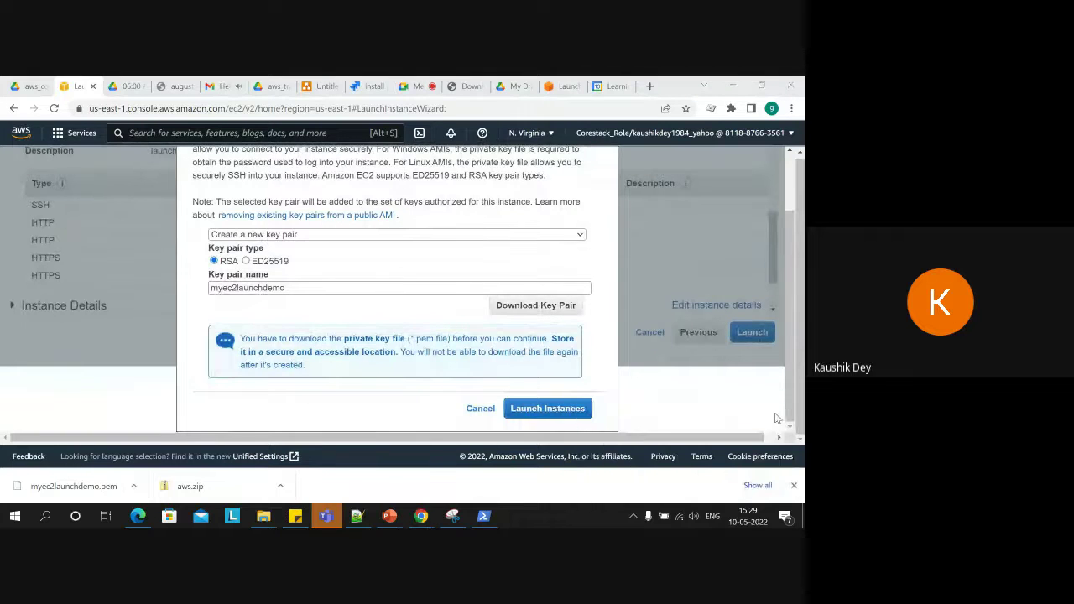
{"action": "left_click", "coordinate": [562, 411]}
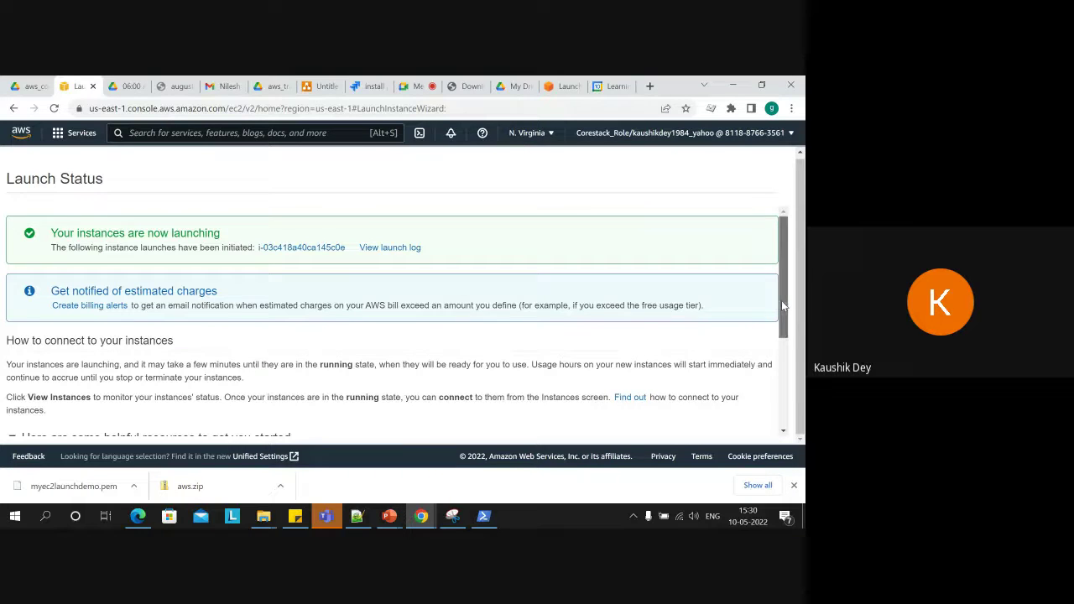
{"action": "left_click_drag", "start_coordinate": [781, 300], "coordinate": [781, 394]}
{"action": "left_click", "coordinate": [744, 426]}
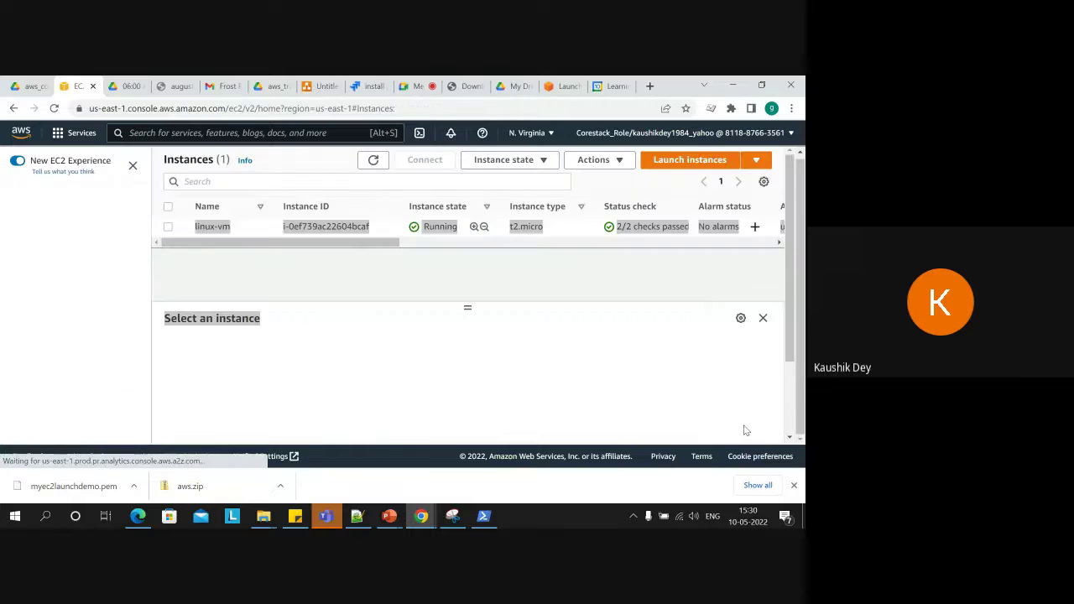
{"action": "left_click", "coordinate": [363, 289]}
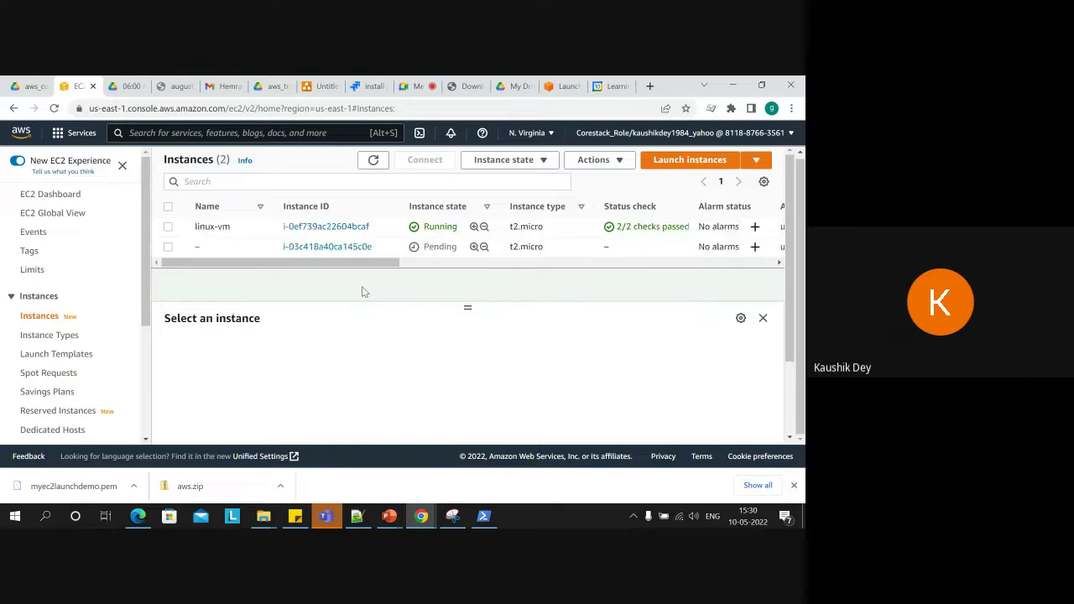
Try to name the newly launched, unnamed instance "instance".
{"action": "left_click", "coordinate": [208, 249]}
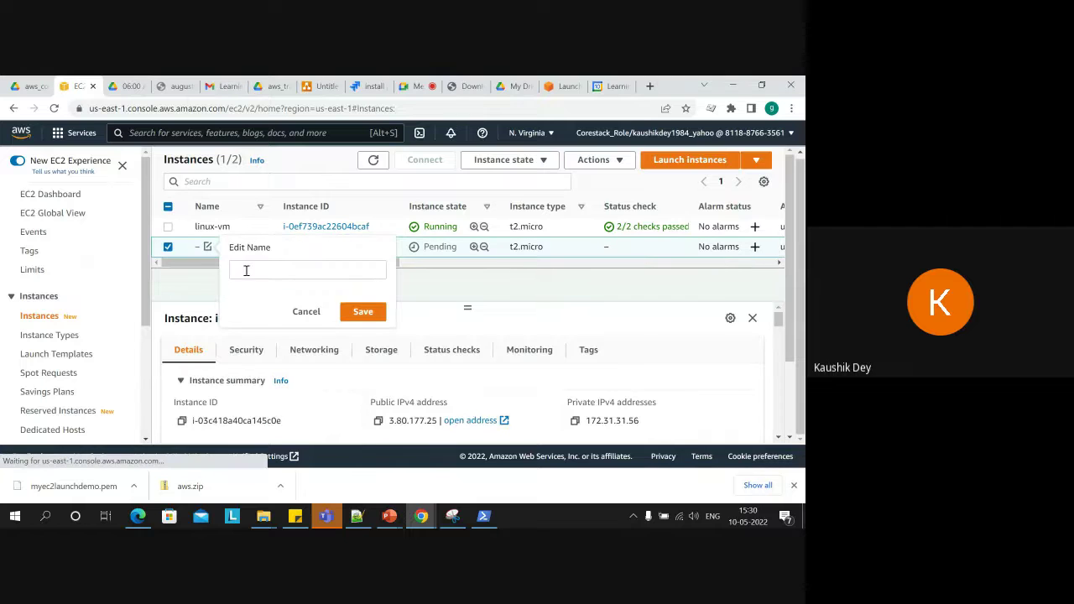
{"action": "left_click", "coordinate": [245, 270]}
{"action": "type", "text": "linux-n"}
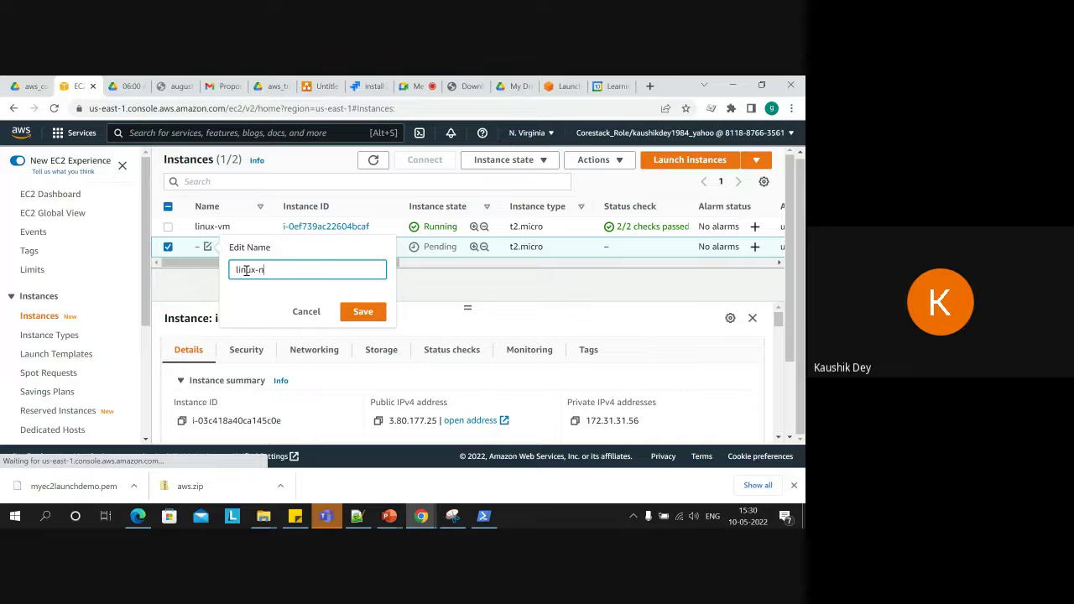
{"action": "type", "text": "ew-"}
{"action": "key", "text": "ctrl+a"}
{"action": "type", "text": "in"}
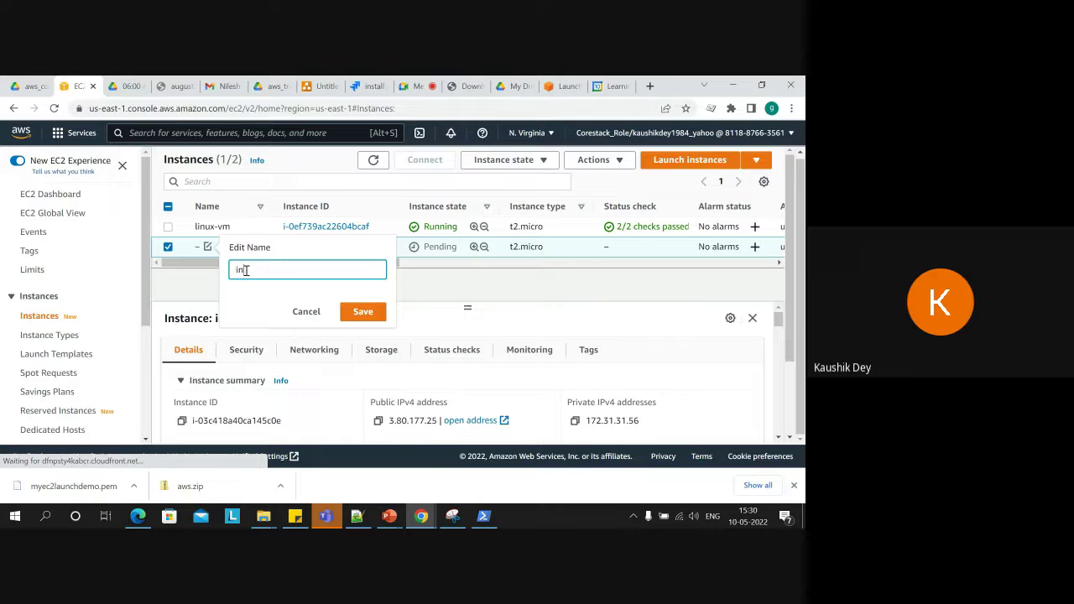
{"action": "type", "text": "stance"}
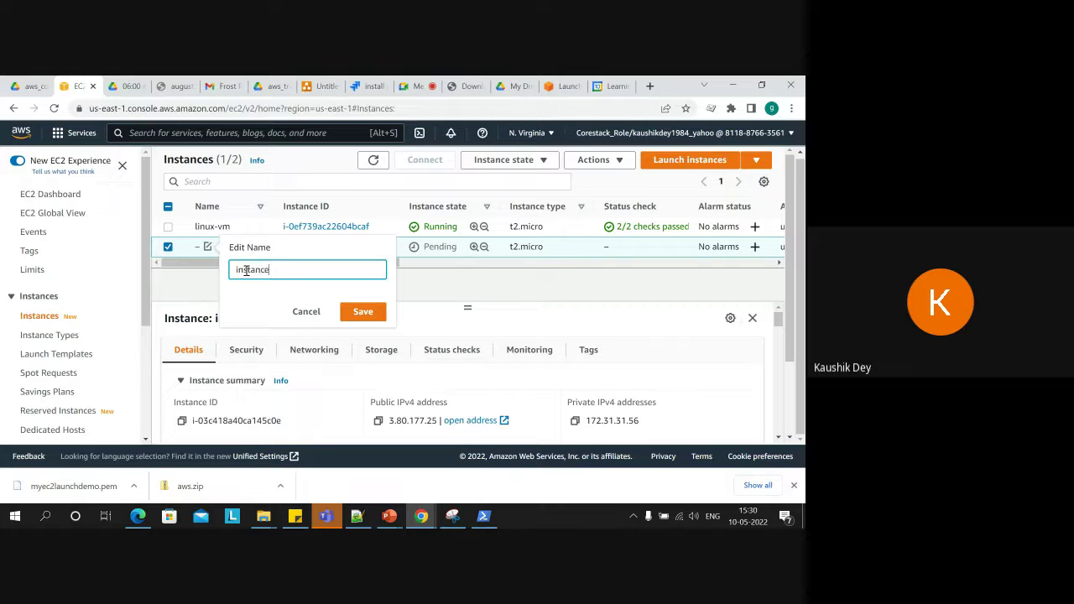
{"action": "key", "text": "Return"}
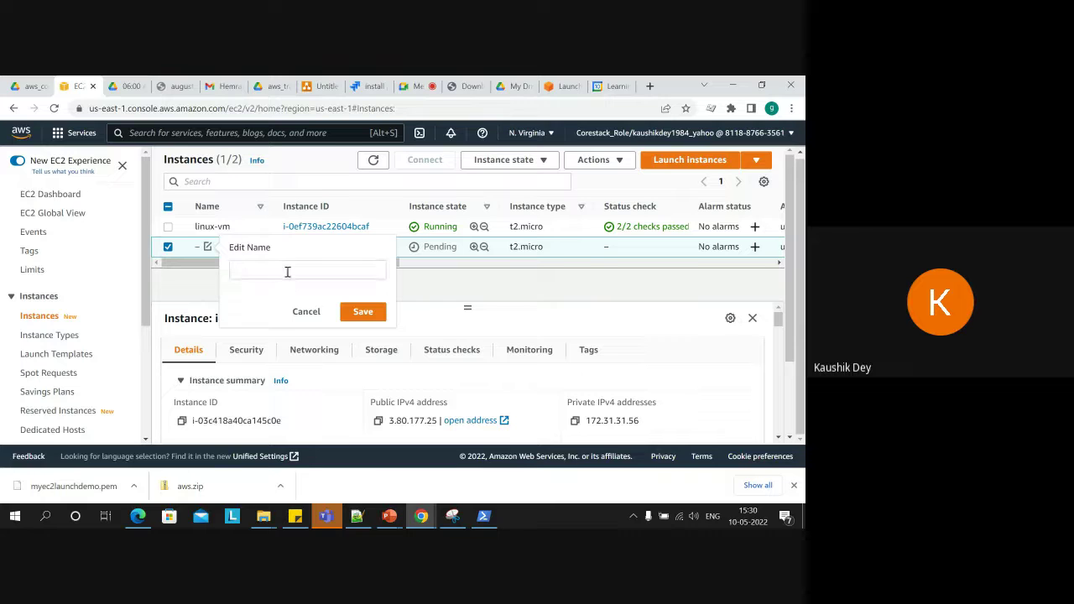
Try to name the newly launched instance "linux-vm-1", entering the name a second time.
{"action": "left_click", "coordinate": [287, 271]}
{"action": "type", "text": "linu"}
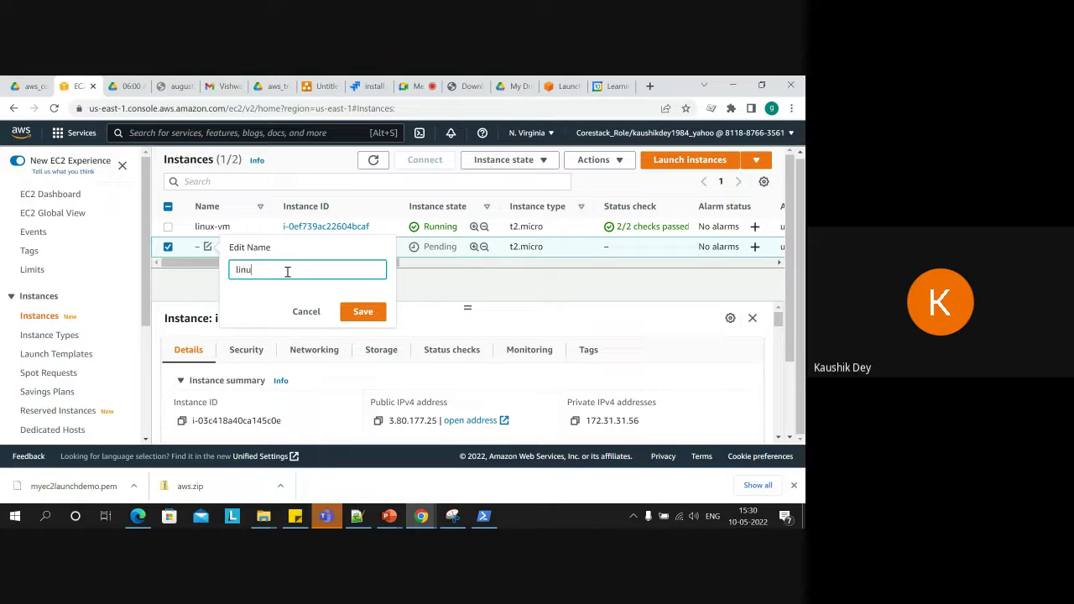
{"action": "type", "text": "x-vm-1"}
{"action": "left_click", "coordinate": [359, 312]}
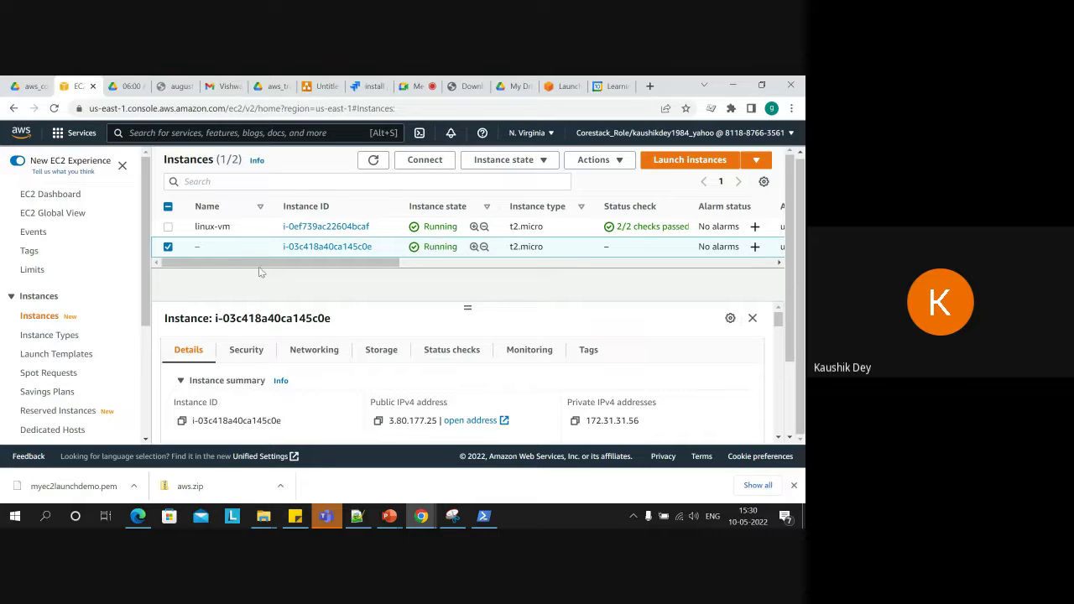
{"action": "left_click", "coordinate": [208, 247]}
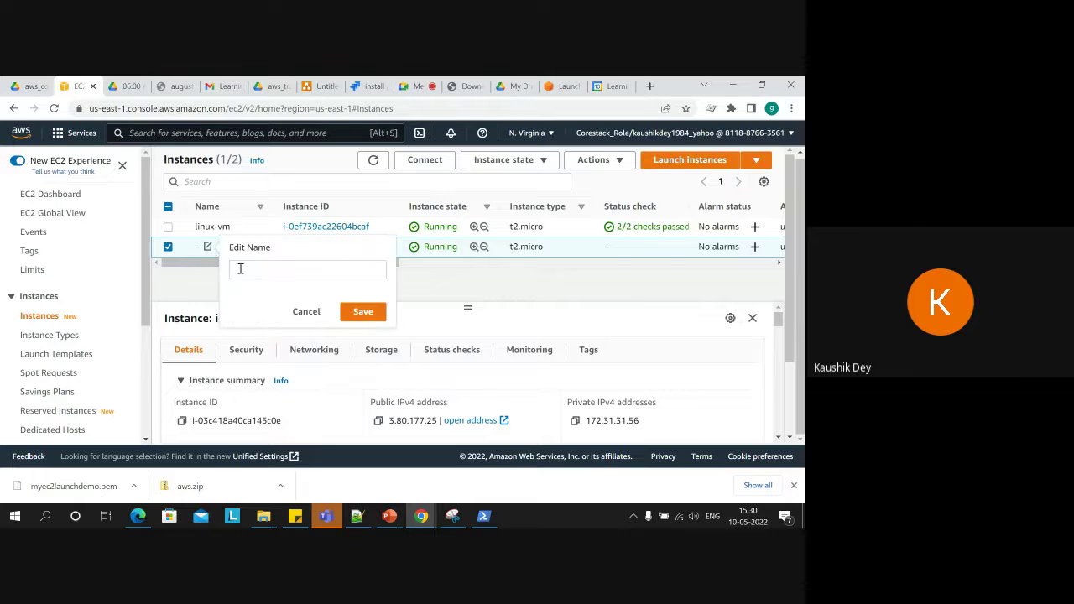
{"action": "left_click", "coordinate": [242, 269]}
{"action": "type", "text": "li"}
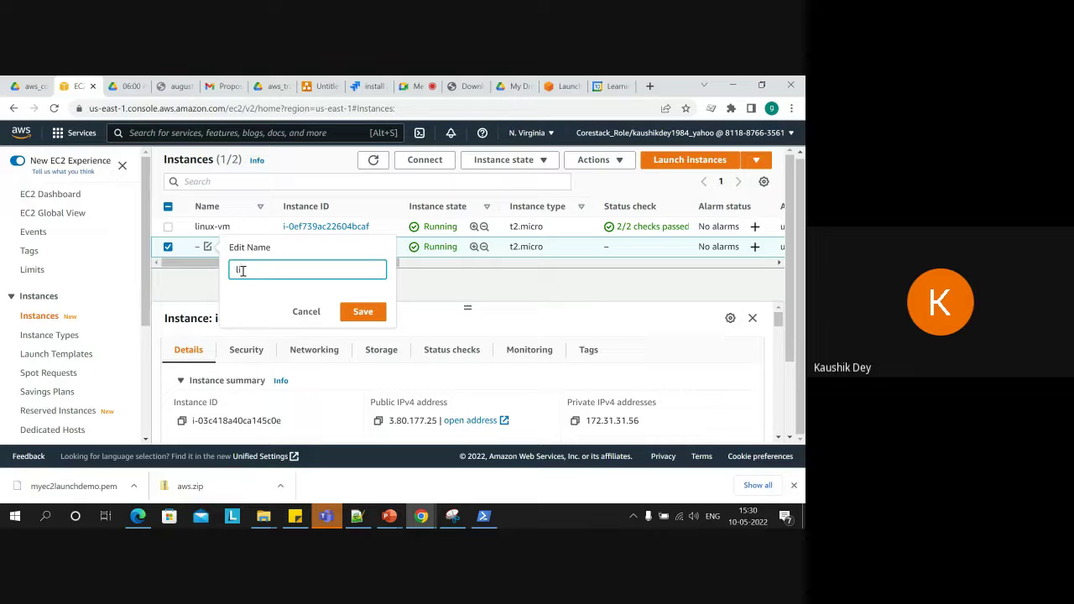
{"action": "type", "text": "nux-vm-1"}
{"action": "left_click", "coordinate": [363, 311]}
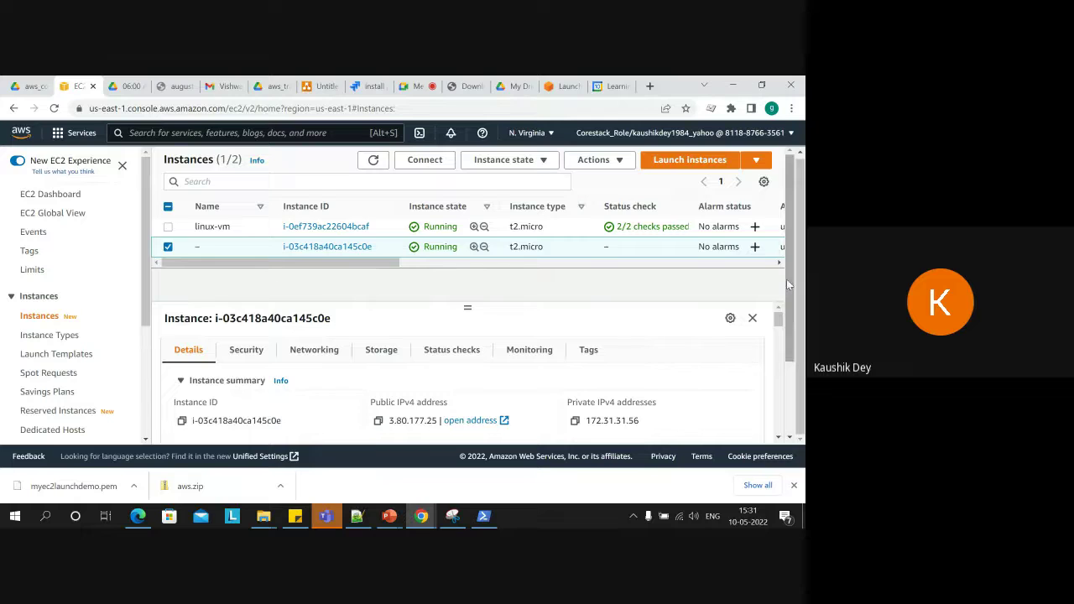
{"action": "scroll", "coordinate": [786, 279], "scroll_direction": "down", "scroll_amount": 1}
{"action": "scroll", "coordinate": [783, 296], "scroll_direction": "up", "scroll_amount": 1}
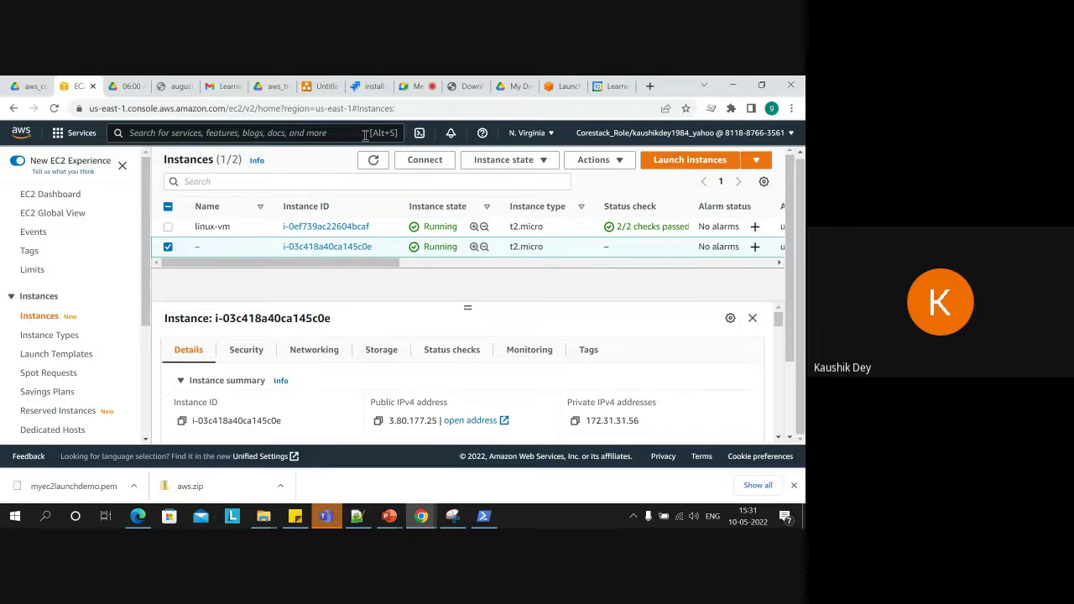
Refresh the instances list repeatedly to check the new instance's name and status check.
{"action": "left_click", "coordinate": [373, 161]}
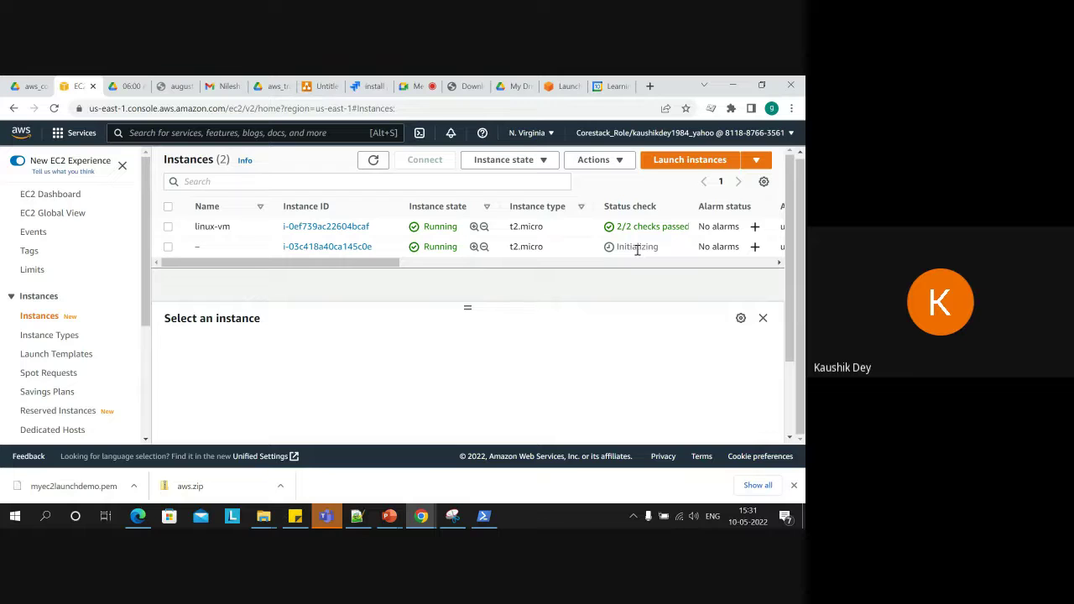
{"action": "left_click", "coordinate": [370, 161]}
{"action": "left_click", "coordinate": [169, 246]}
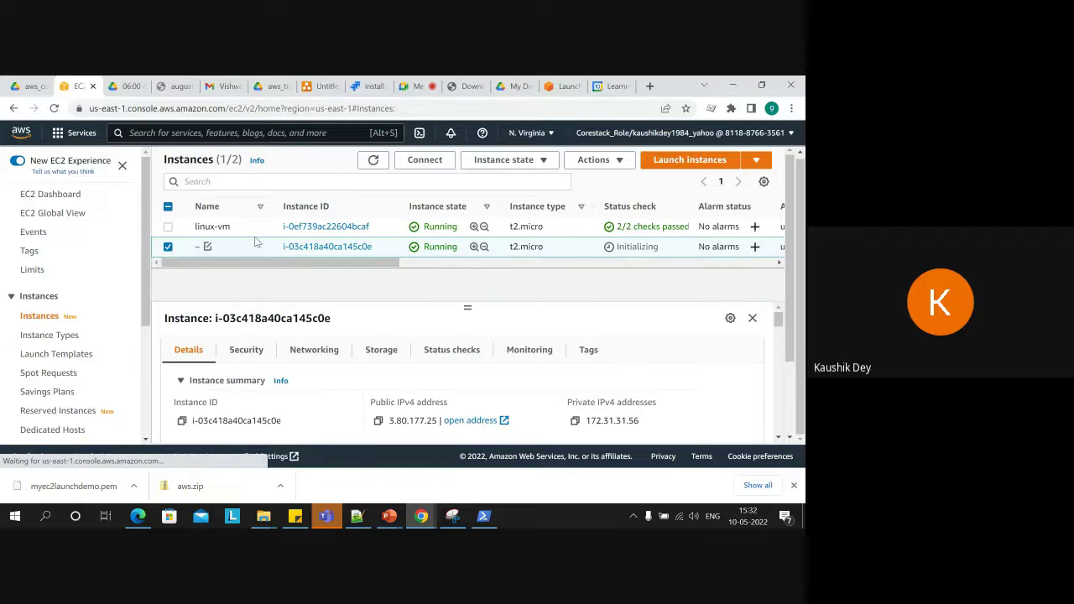
{"action": "left_click", "coordinate": [374, 162]}
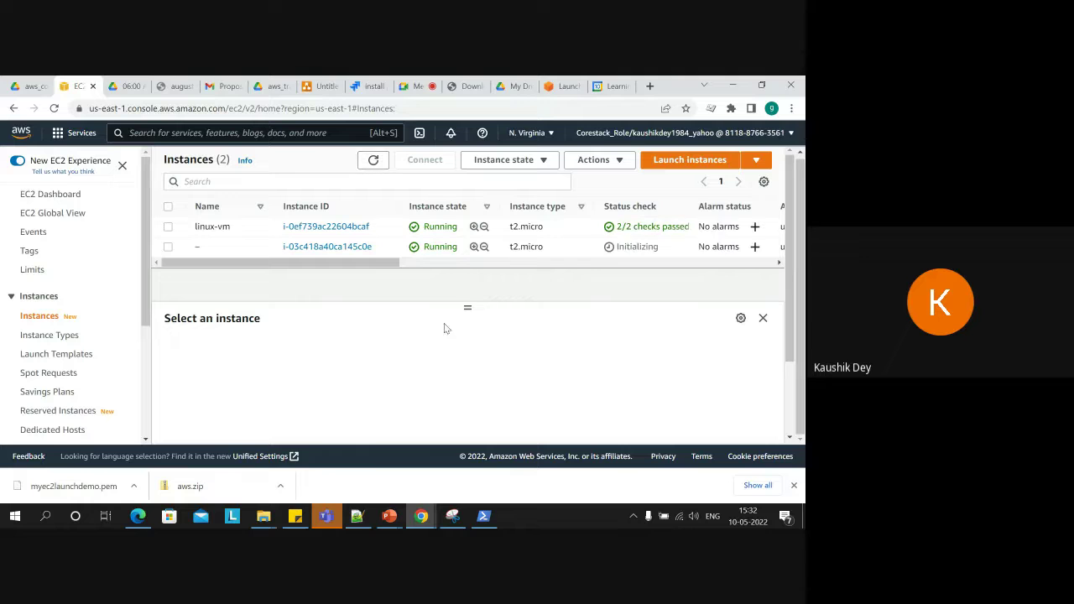
{"action": "left_click_drag", "start_coordinate": [380, 263], "coordinate": [348, 266]}
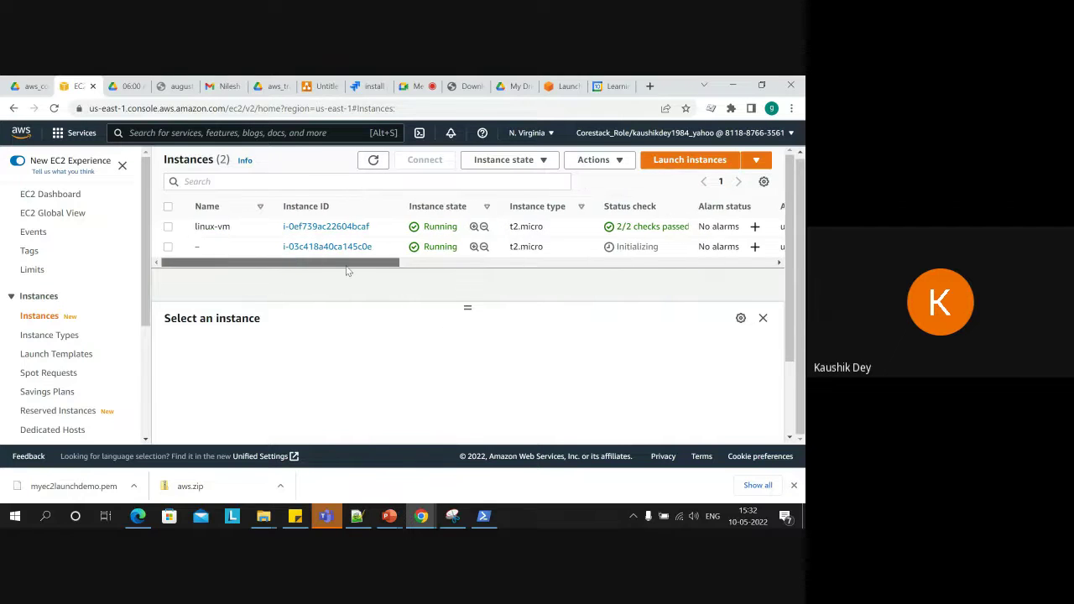
{"action": "left_click", "coordinate": [169, 248]}
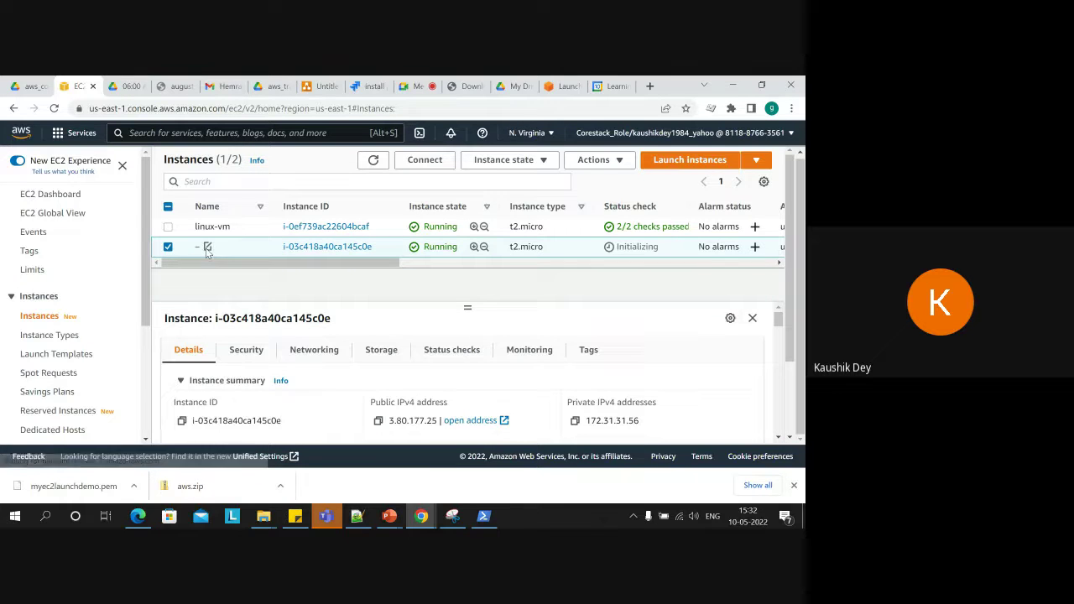
{"action": "left_click", "coordinate": [207, 248]}
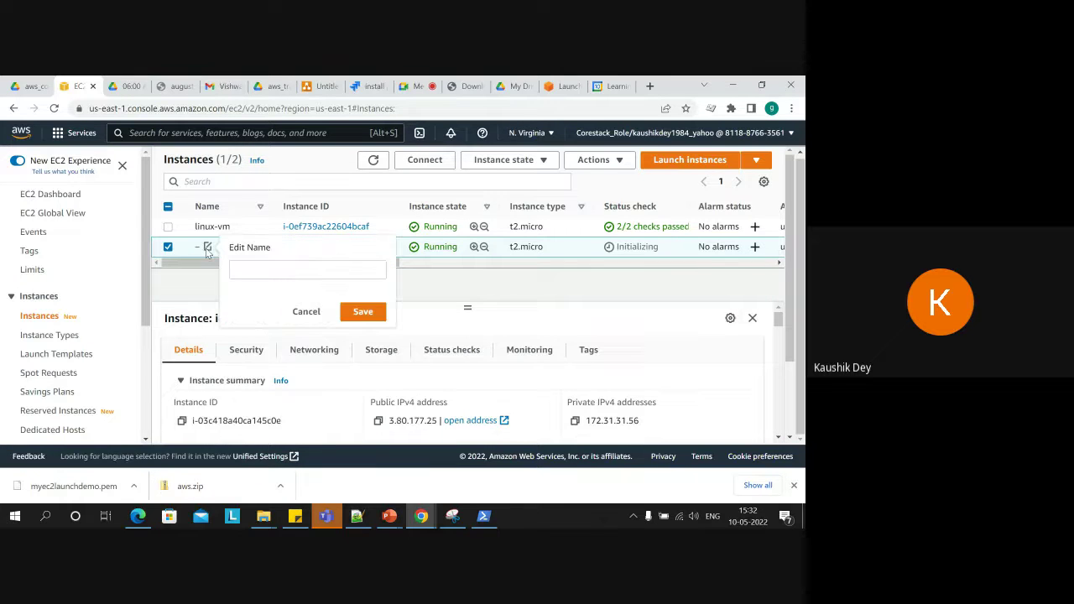
{"action": "left_click", "coordinate": [306, 312]}
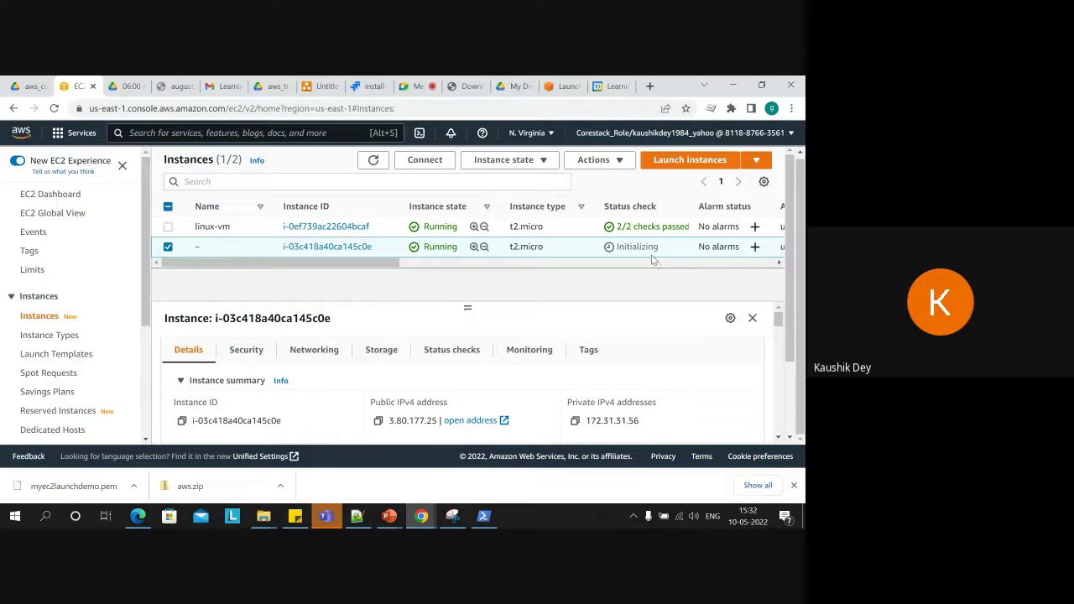
{"action": "left_click", "coordinate": [375, 161]}
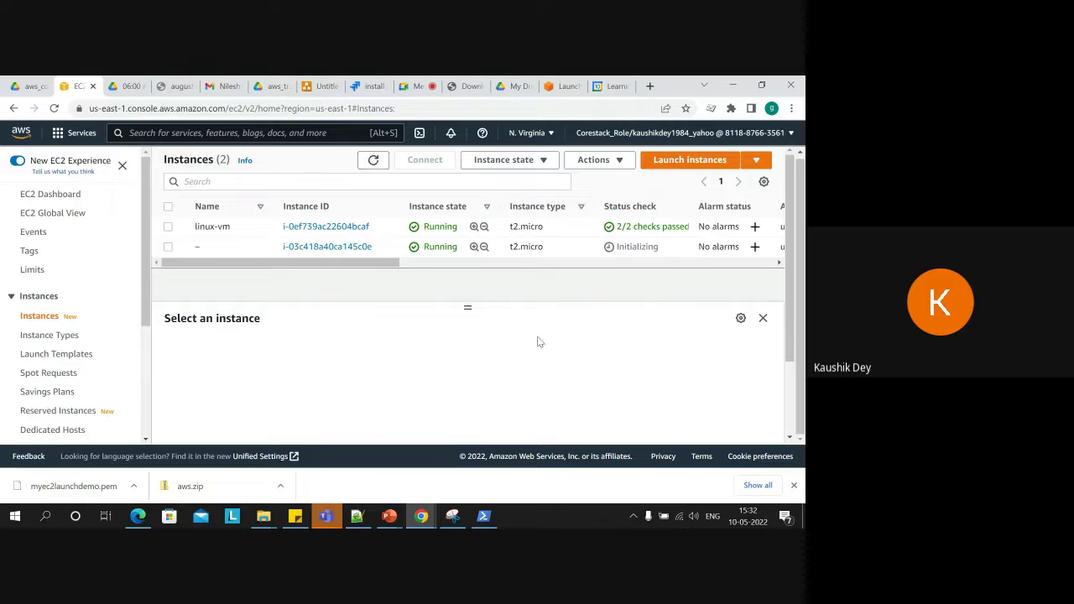
Select the newly launched instance and look through its summary details, including addresses, state and DNS names.
{"action": "left_click", "coordinate": [168, 247]}
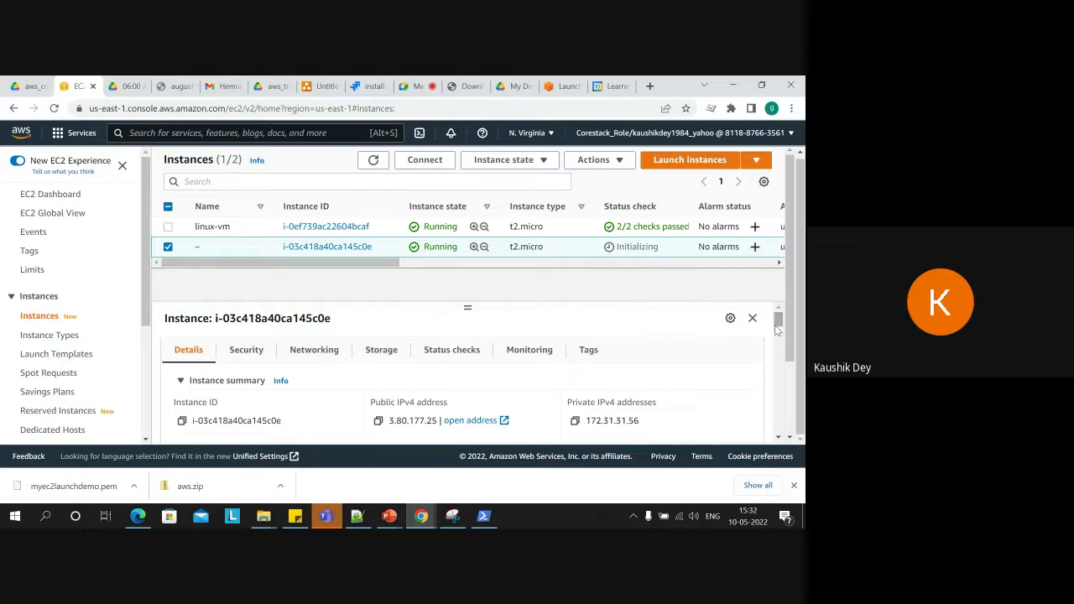
{"action": "left_click_drag", "start_coordinate": [787, 327], "coordinate": [219, 364]}
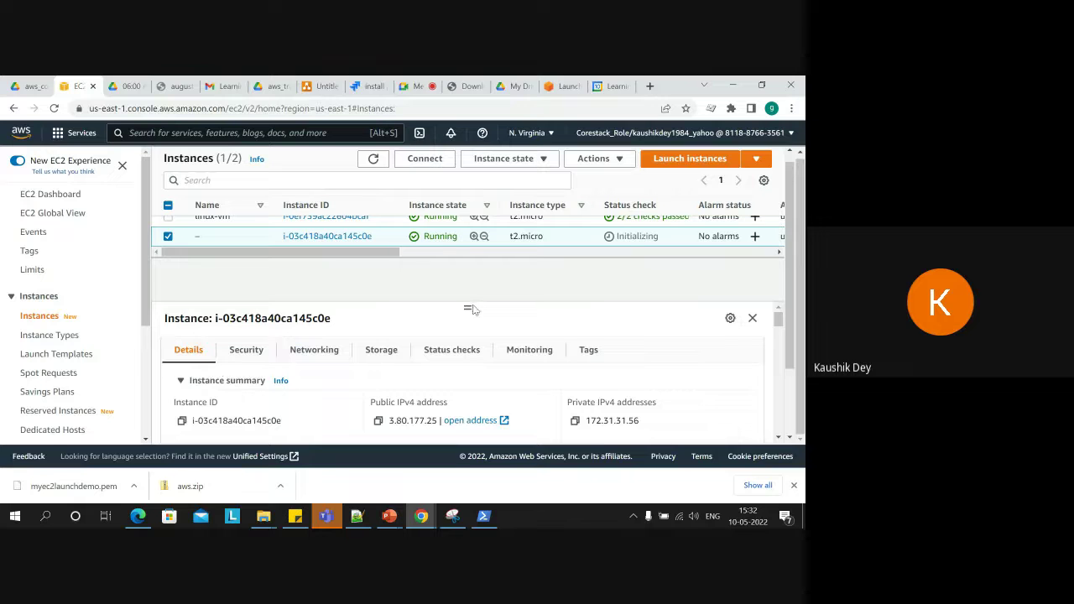
{"action": "scroll", "coordinate": [467, 268], "scroll_direction": "up", "scroll_amount": 1}
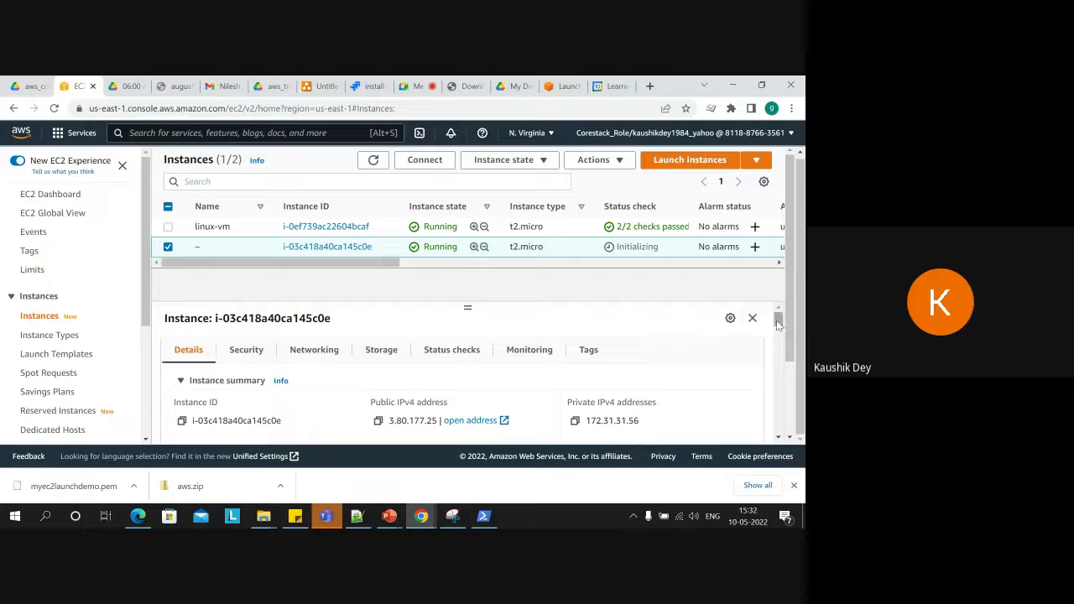
{"action": "left_click_drag", "start_coordinate": [777, 326], "coordinate": [778, 333]}
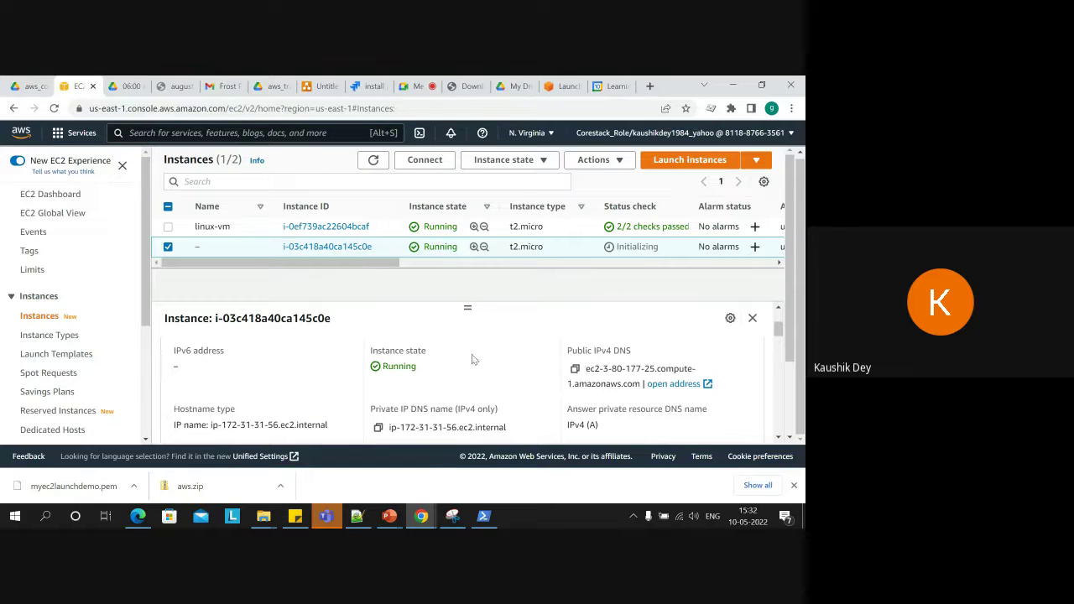
{"action": "left_click_drag", "start_coordinate": [779, 329], "coordinate": [780, 319]}
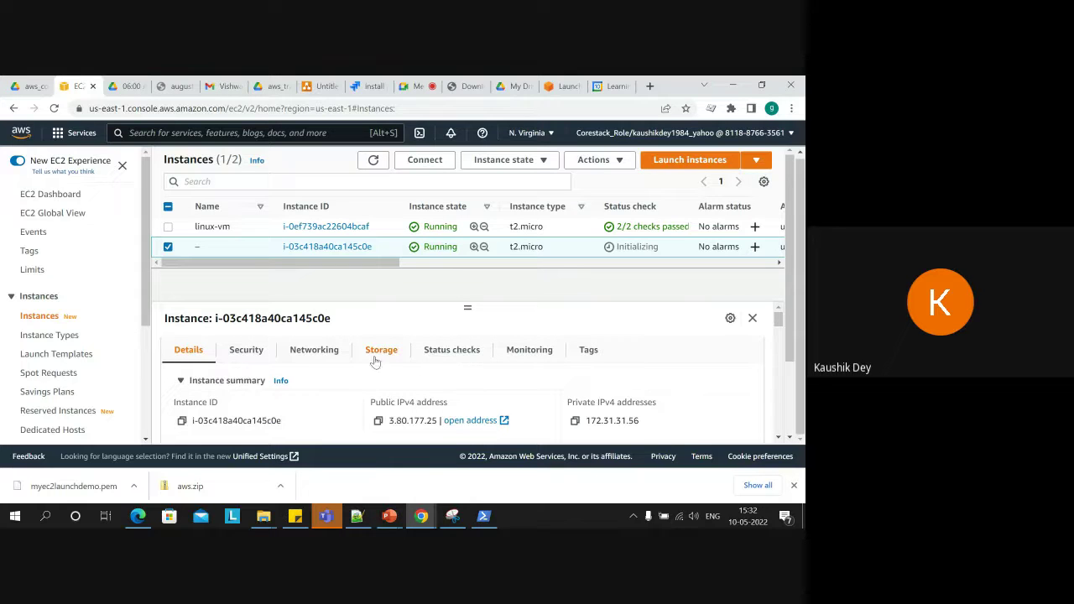
Examine the new instance's security, networking, storage and status check information.
{"action": "left_click", "coordinate": [254, 359]}
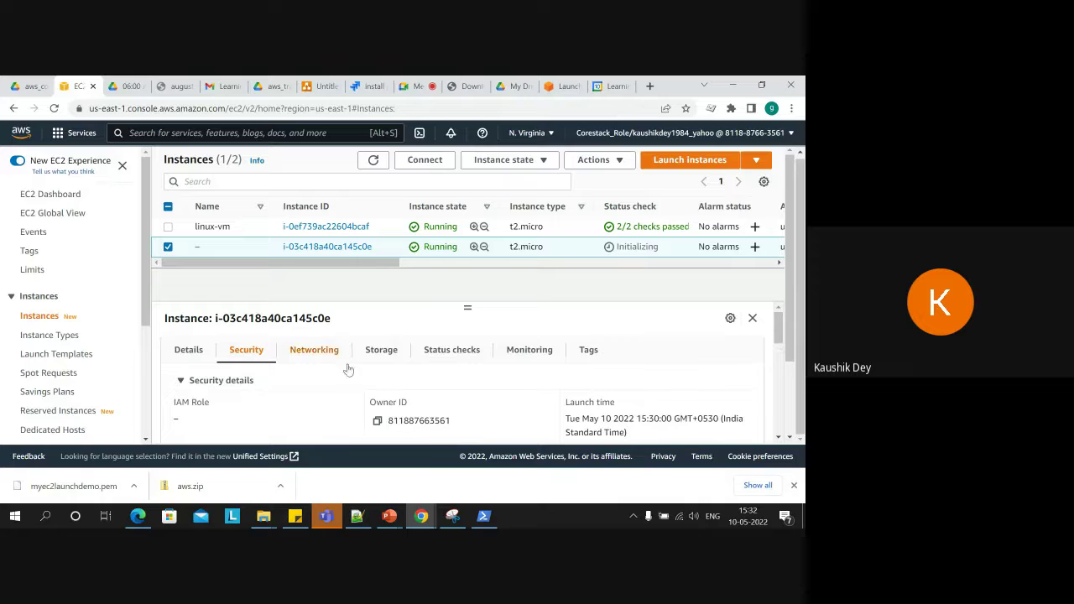
{"action": "left_click", "coordinate": [779, 438]}
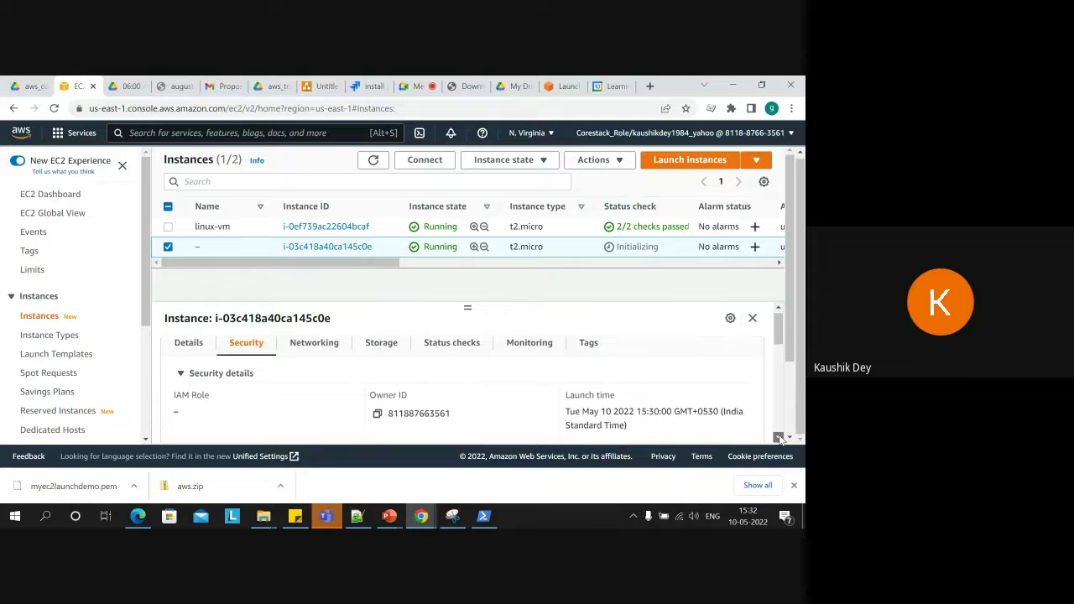
{"action": "left_click", "coordinate": [779, 437]}
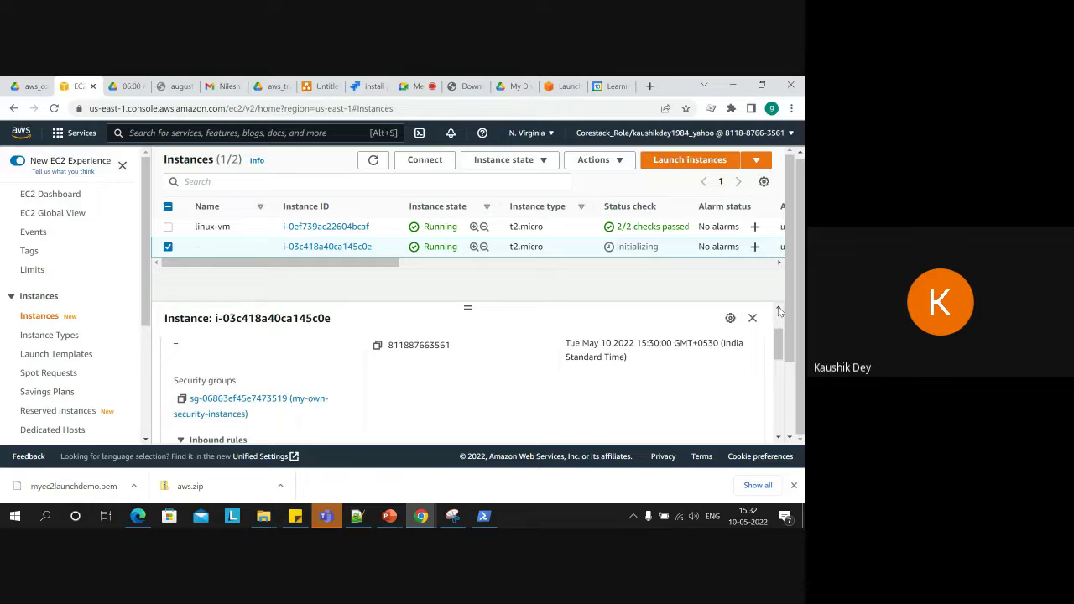
{"action": "left_click_drag", "start_coordinate": [777, 341], "coordinate": [779, 328]}
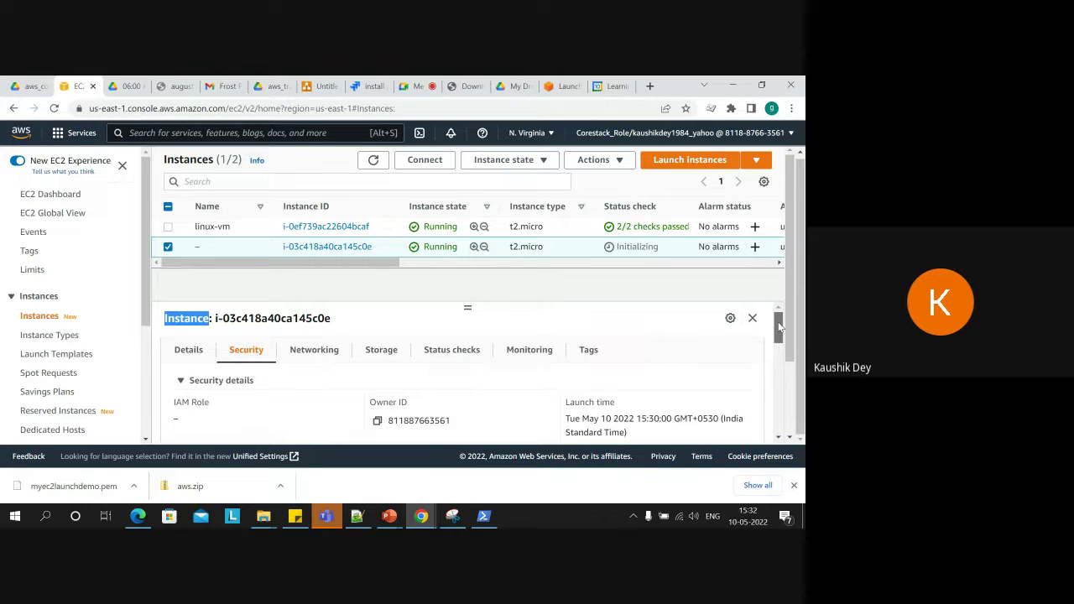
{"action": "left_click", "coordinate": [306, 359]}
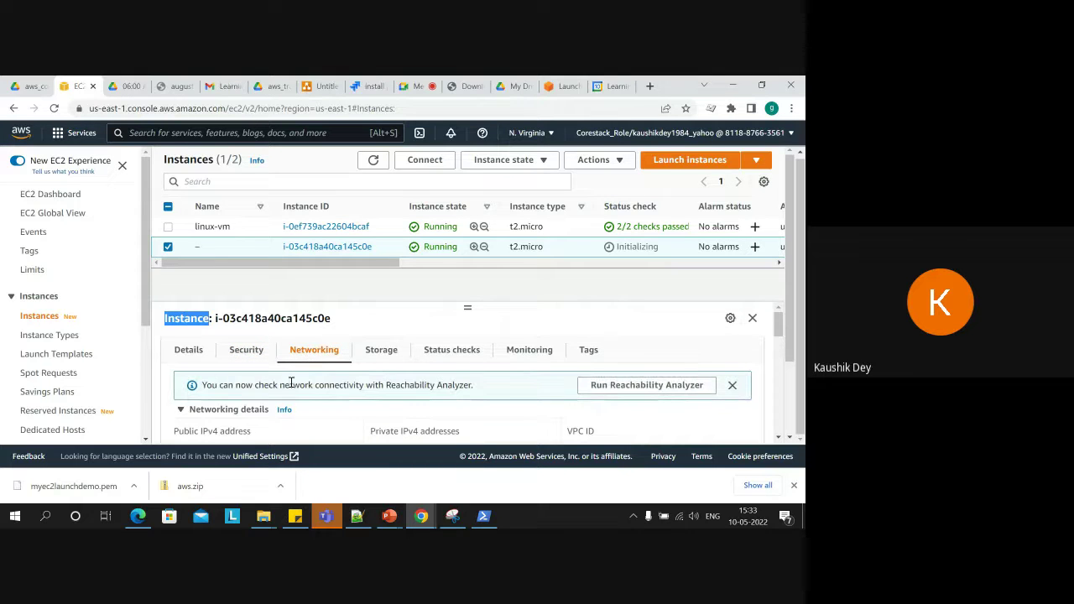
{"action": "left_click", "coordinate": [394, 356]}
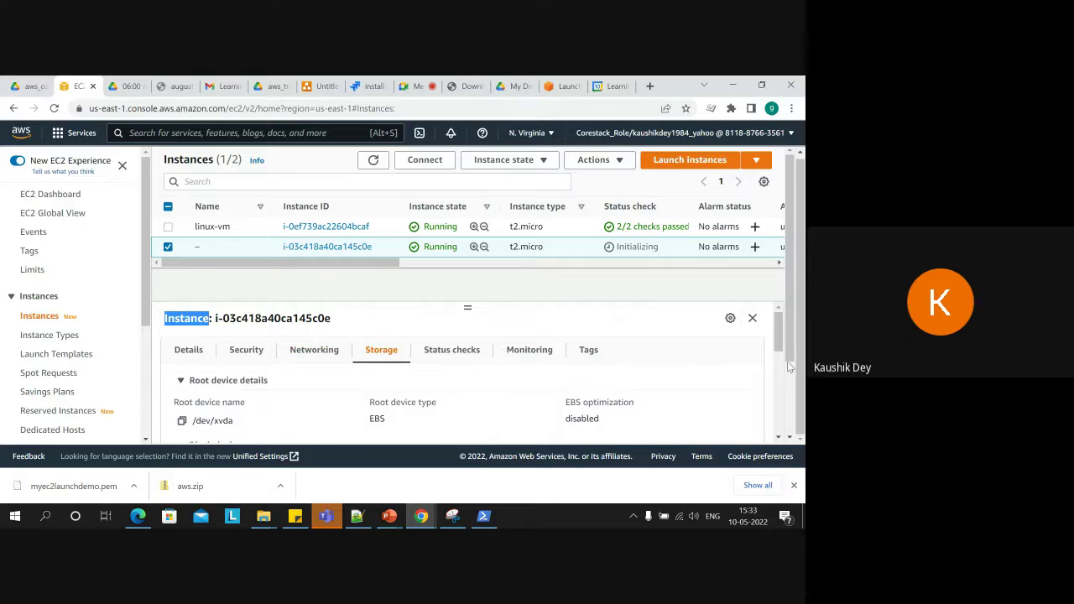
{"action": "left_click_drag", "start_coordinate": [779, 340], "coordinate": [778, 299]}
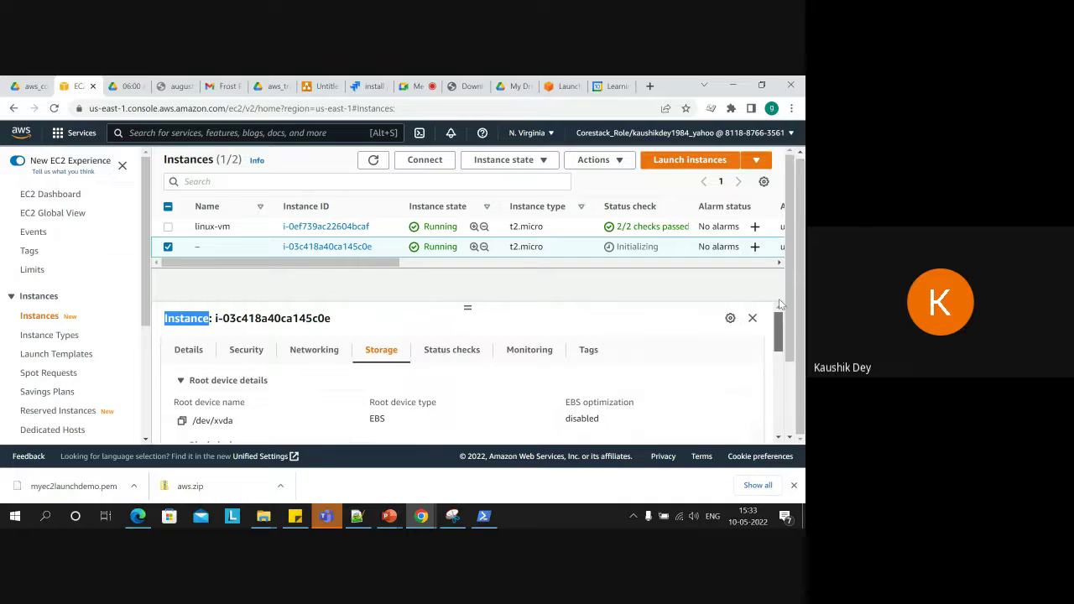
{"action": "left_click", "coordinate": [426, 351]}
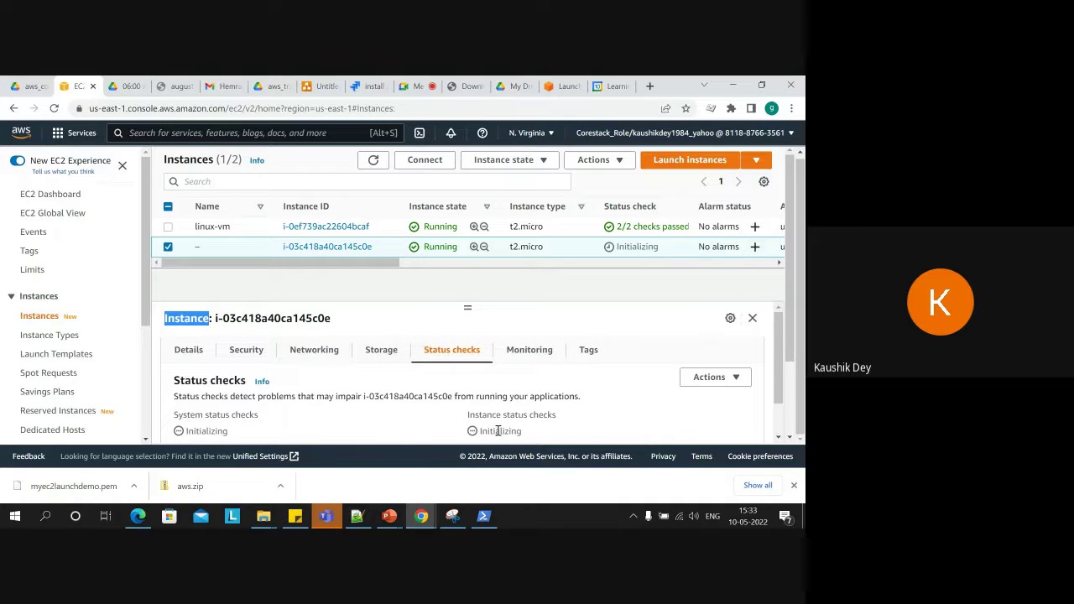
Return to the new instance's details and copy its public IPv4 address.
{"action": "left_click", "coordinate": [173, 354]}
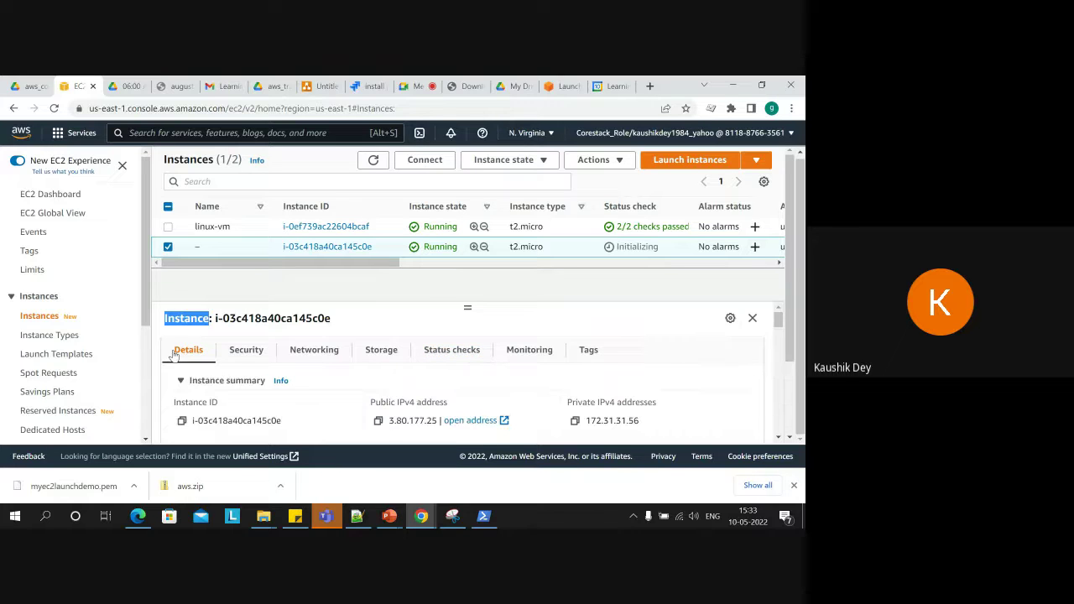
{"action": "double_click", "coordinate": [422, 421]}
{"action": "right_click", "coordinate": [422, 421]}
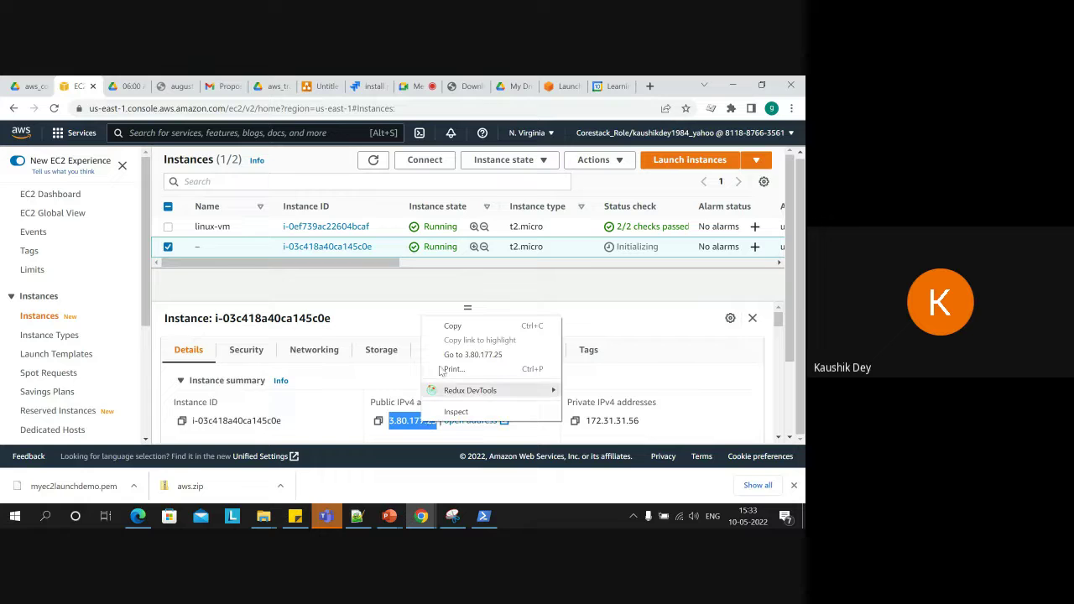
{"action": "left_click", "coordinate": [449, 332]}
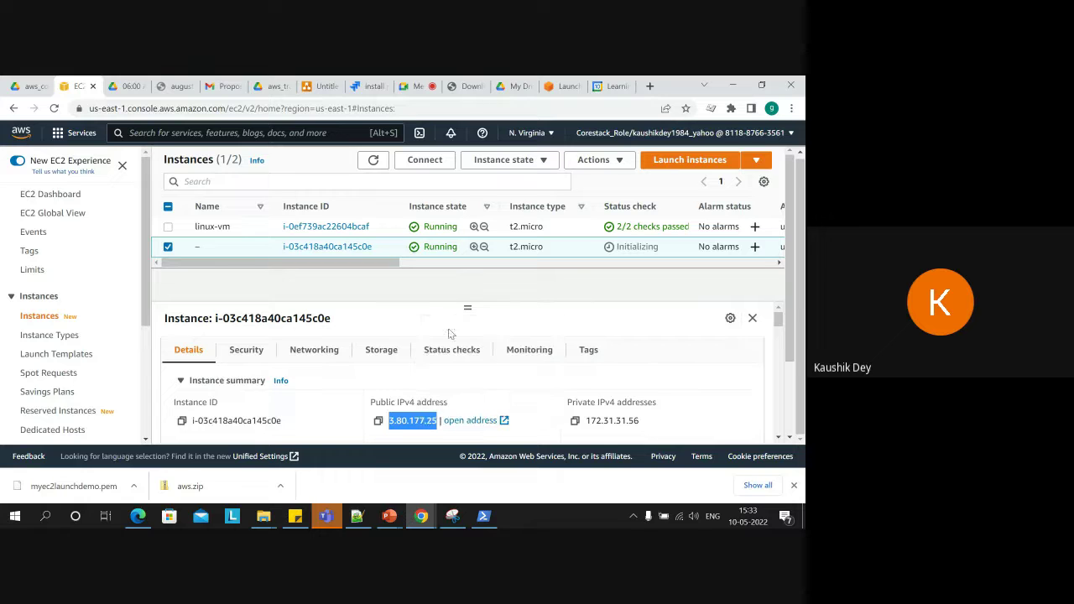
Open the copied public IPv4 address 3.80.177.25 in a new browser tab.
{"action": "left_click", "coordinate": [644, 87]}
{"action": "left_click", "coordinate": [565, 110]}
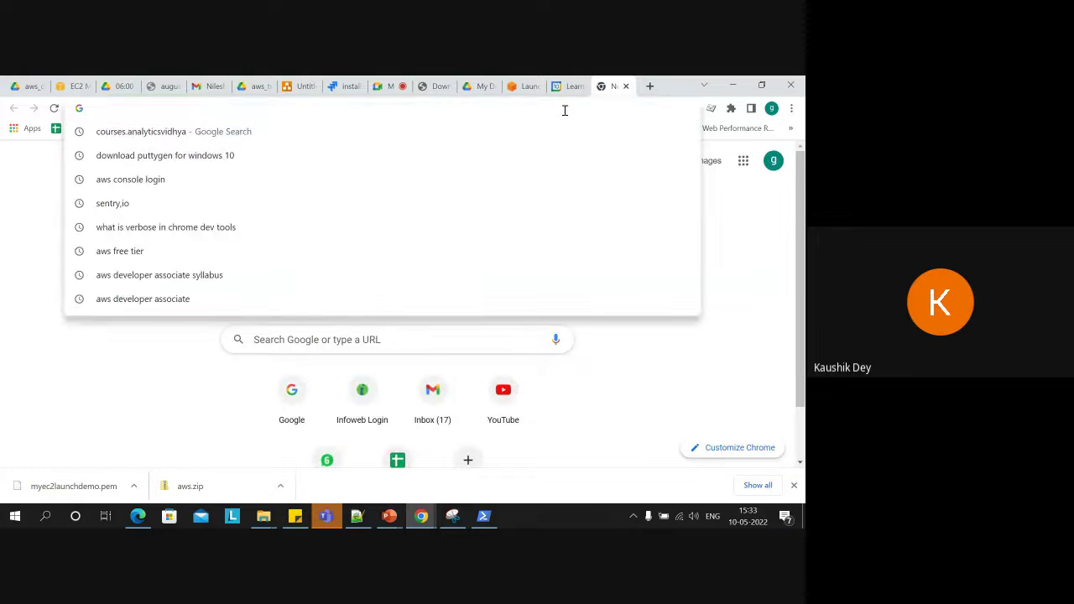
{"action": "key", "text": "ctrl+v"}
{"action": "key", "text": "Return"}
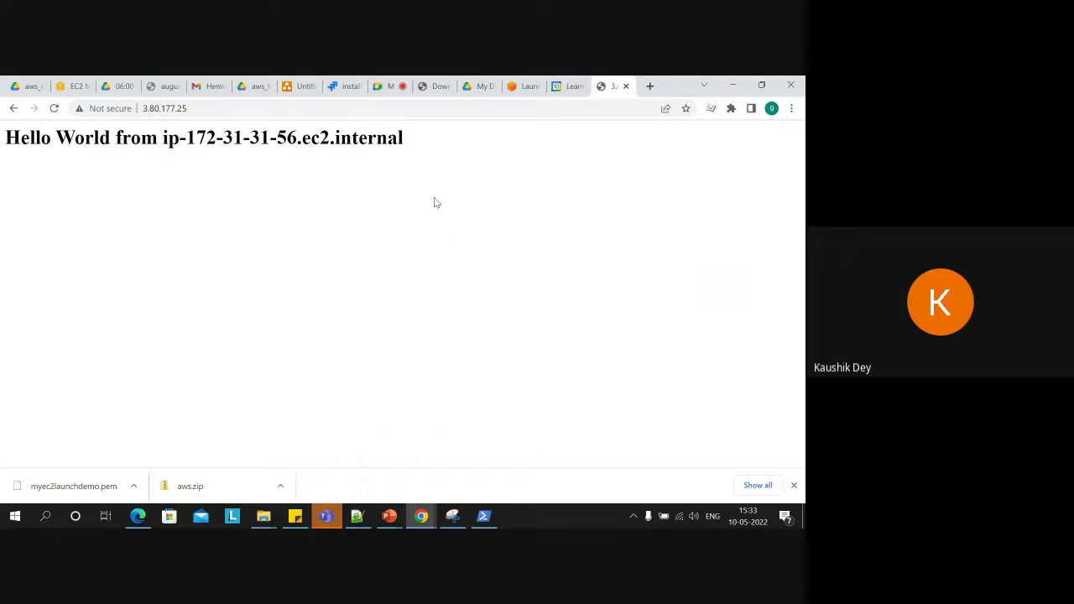
Compare the Hello World heading on the web page with the echo line of ec2-user-data.sh in Notepad++, and return to the page.
{"action": "triple_click", "coordinate": [169, 137]}
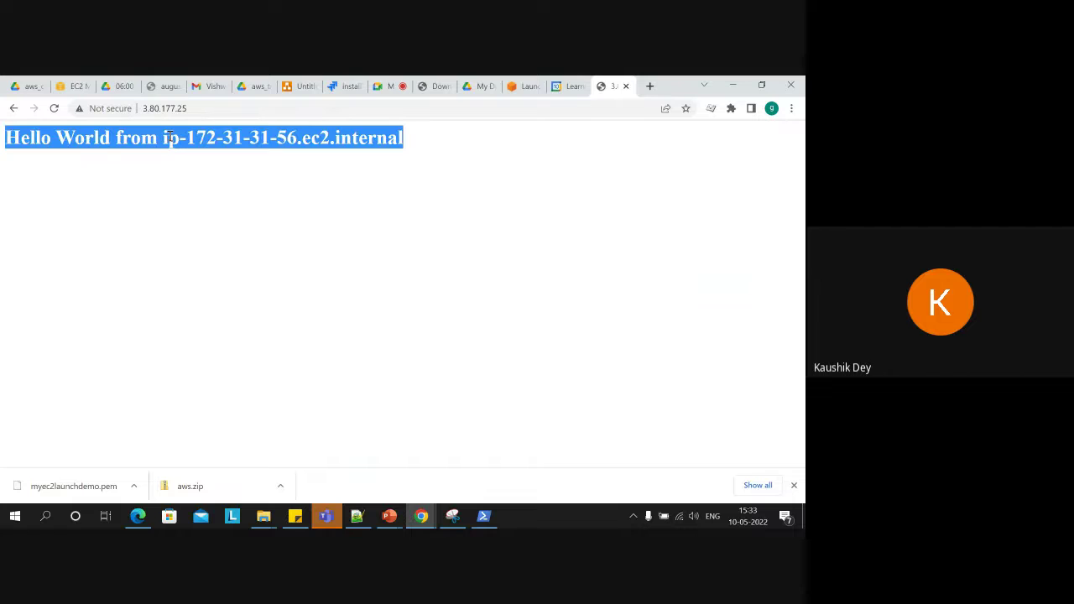
{"action": "left_click", "coordinate": [238, 137]}
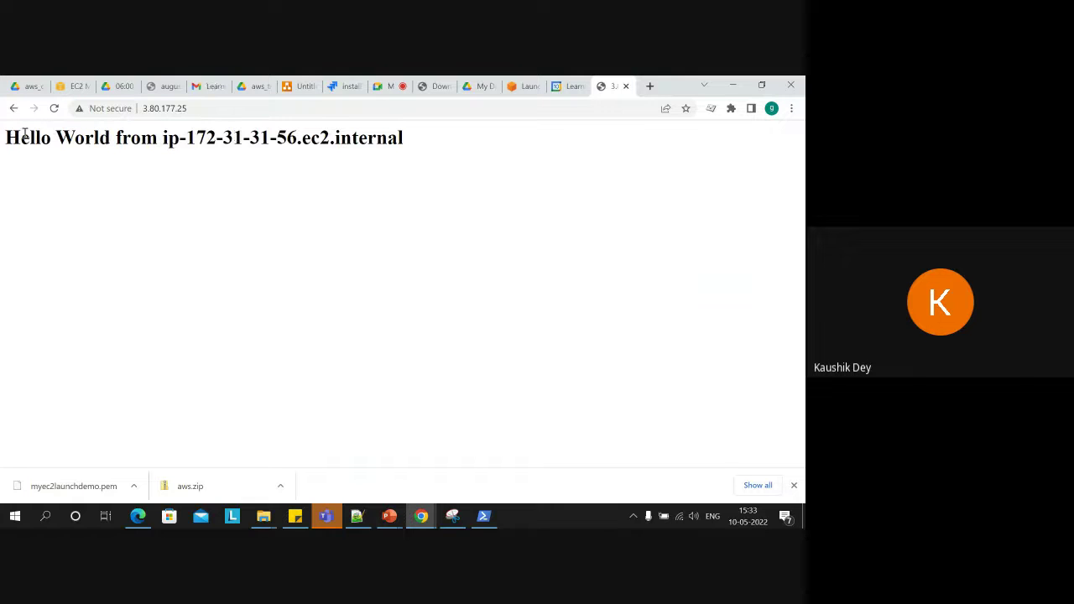
{"action": "left_click_drag", "start_coordinate": [19, 137], "coordinate": [407, 146]}
{"action": "double_click", "coordinate": [361, 142]}
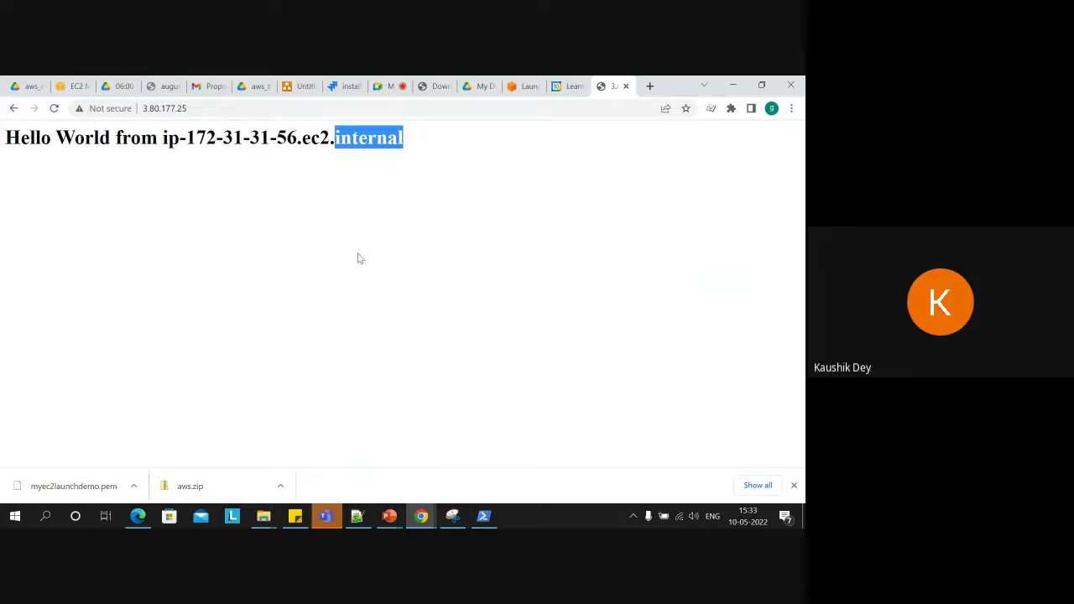
{"action": "left_click", "coordinate": [358, 515]}
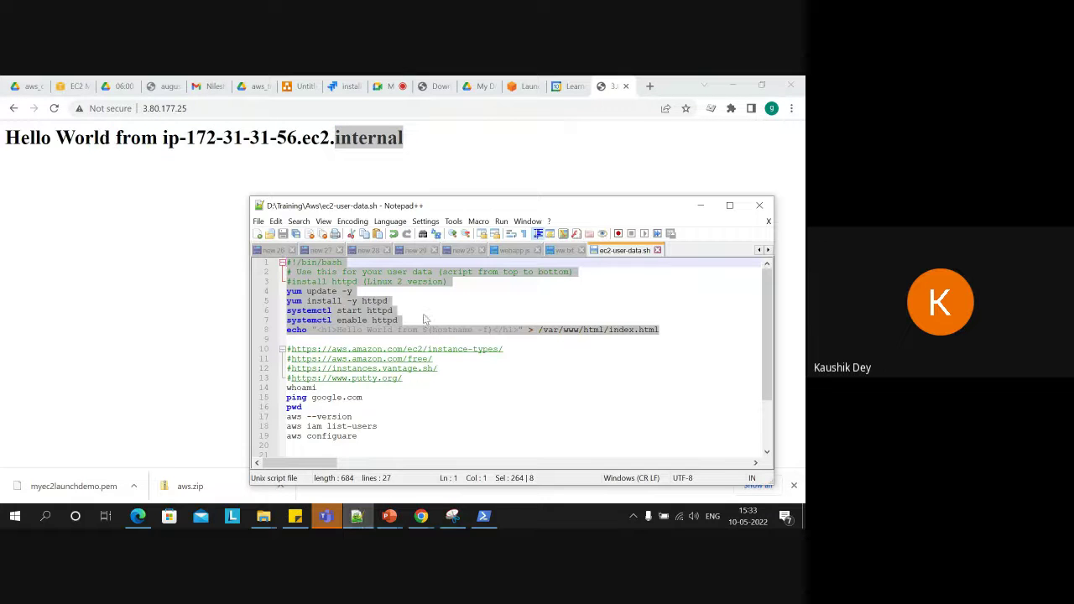
{"action": "left_click", "coordinate": [425, 312]}
{"action": "left_click_drag", "start_coordinate": [336, 329], "coordinate": [663, 333]}
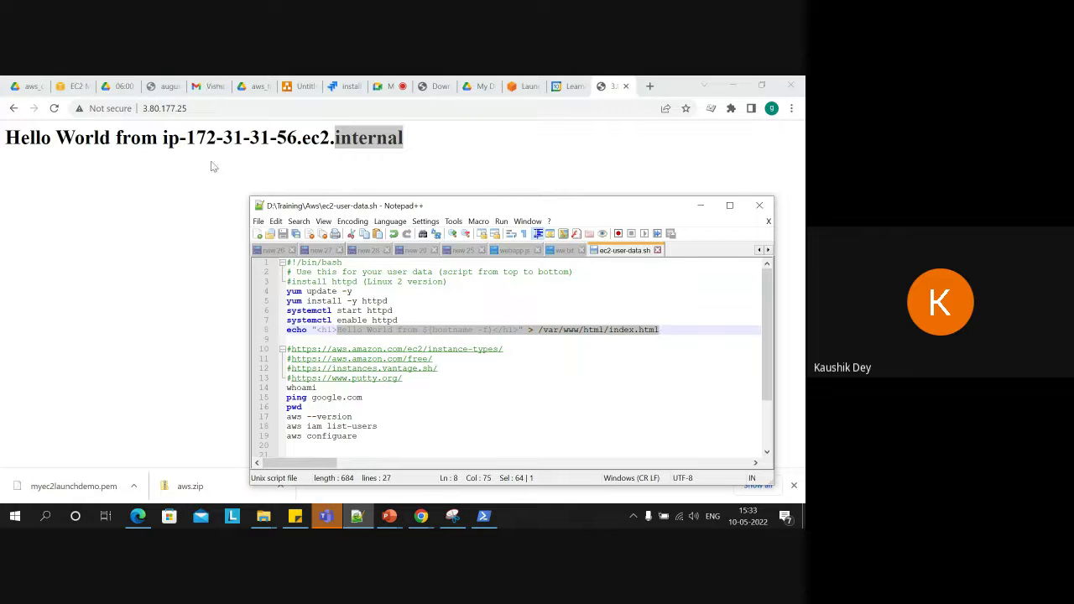
{"action": "left_click", "coordinate": [526, 80]}
{"action": "left_click", "coordinate": [610, 81]}
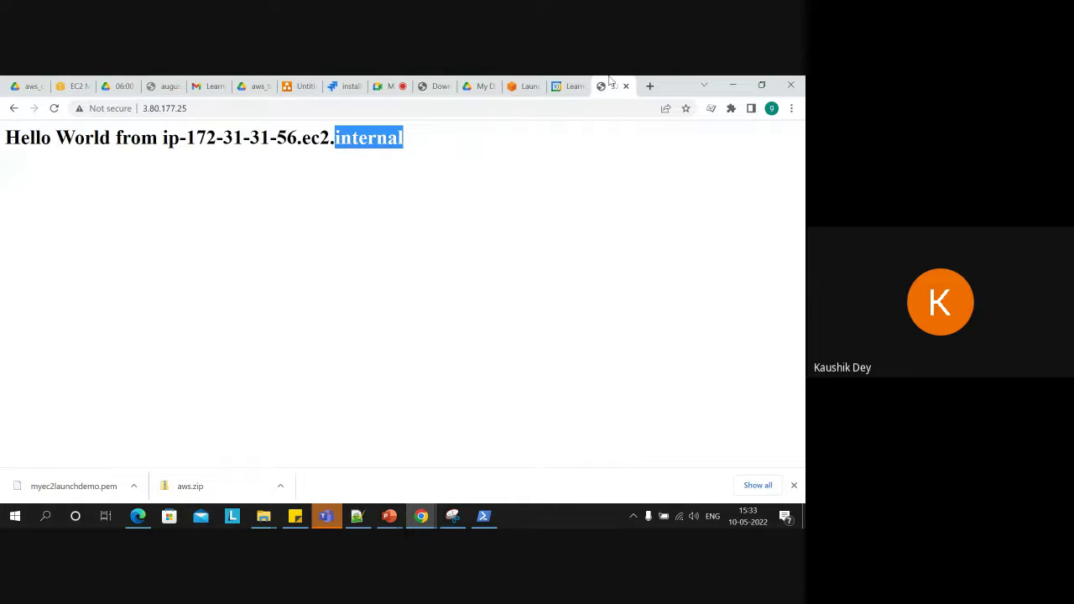
Move the web page's tab closer to the EC2 console tab and return to the new instance's summary.
{"action": "left_click_drag", "start_coordinate": [610, 80], "coordinate": [168, 81]}
{"action": "left_click", "coordinate": [84, 83]}
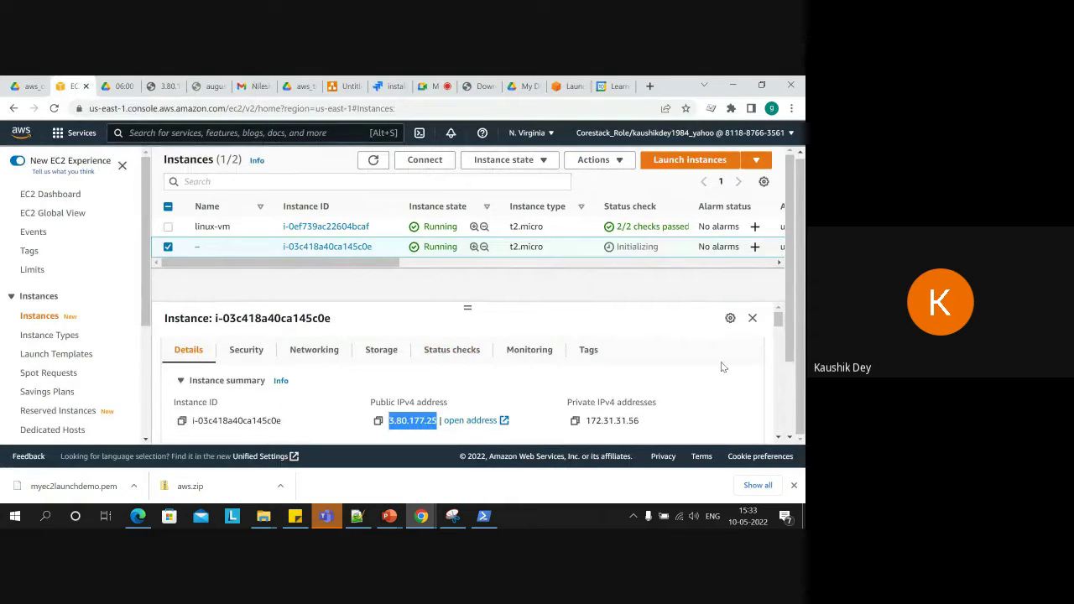
{"action": "left_click_drag", "start_coordinate": [779, 320], "coordinate": [779, 326]}
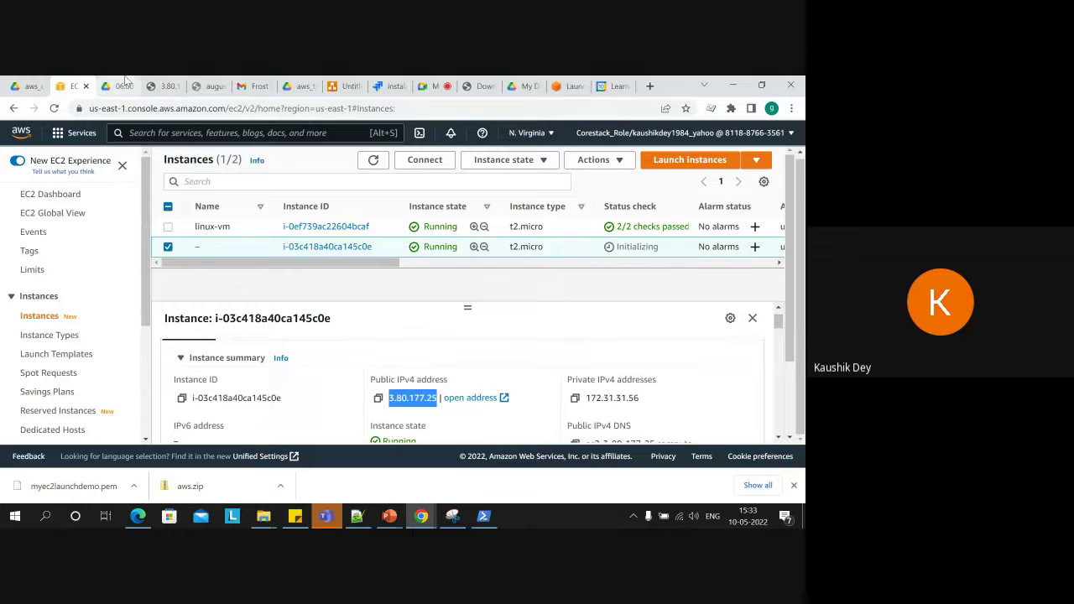
Compare the IP address in the web page's heading with the new instance's private and public IPv4 addresses in the console.
{"action": "left_click", "coordinate": [165, 85]}
{"action": "left_click", "coordinate": [188, 138]}
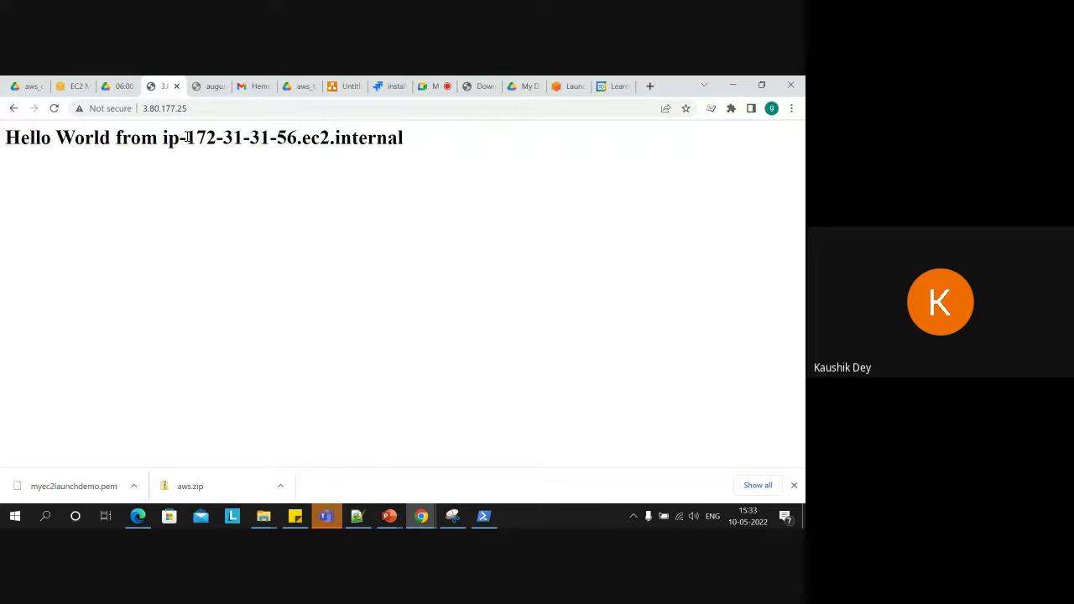
{"action": "left_click_drag", "start_coordinate": [188, 138], "coordinate": [297, 139]}
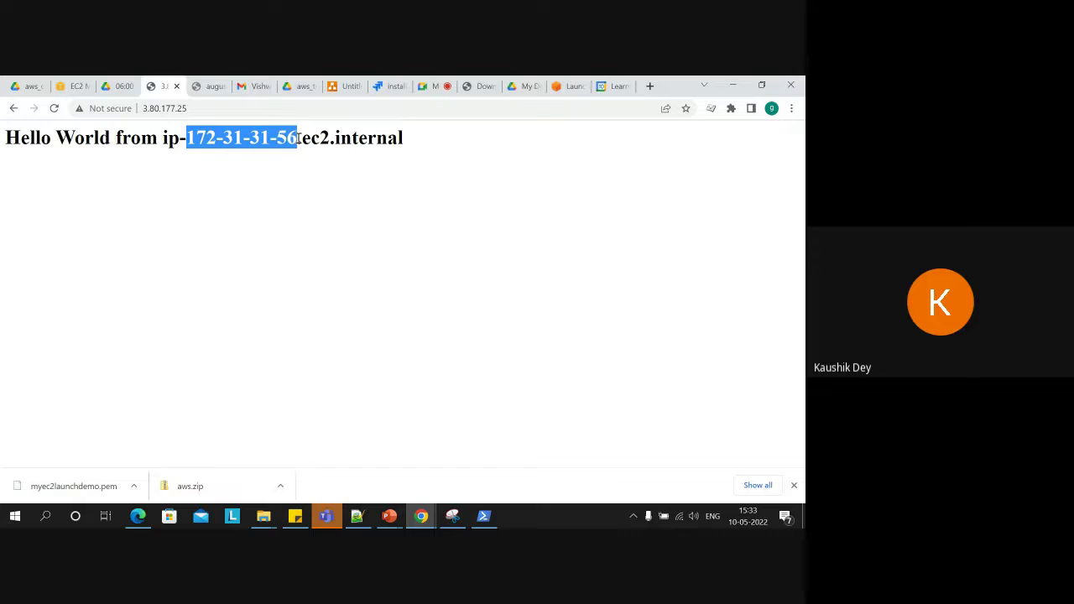
{"action": "double_click", "coordinate": [252, 138]}
{"action": "left_click", "coordinate": [79, 77]}
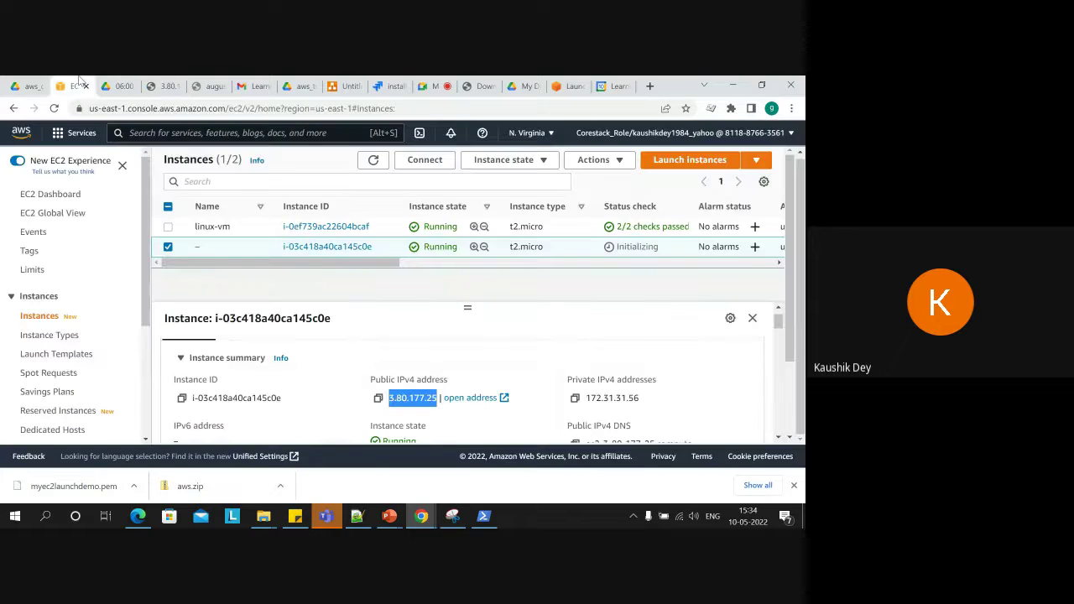
{"action": "left_click_drag", "start_coordinate": [587, 398], "coordinate": [640, 405]}
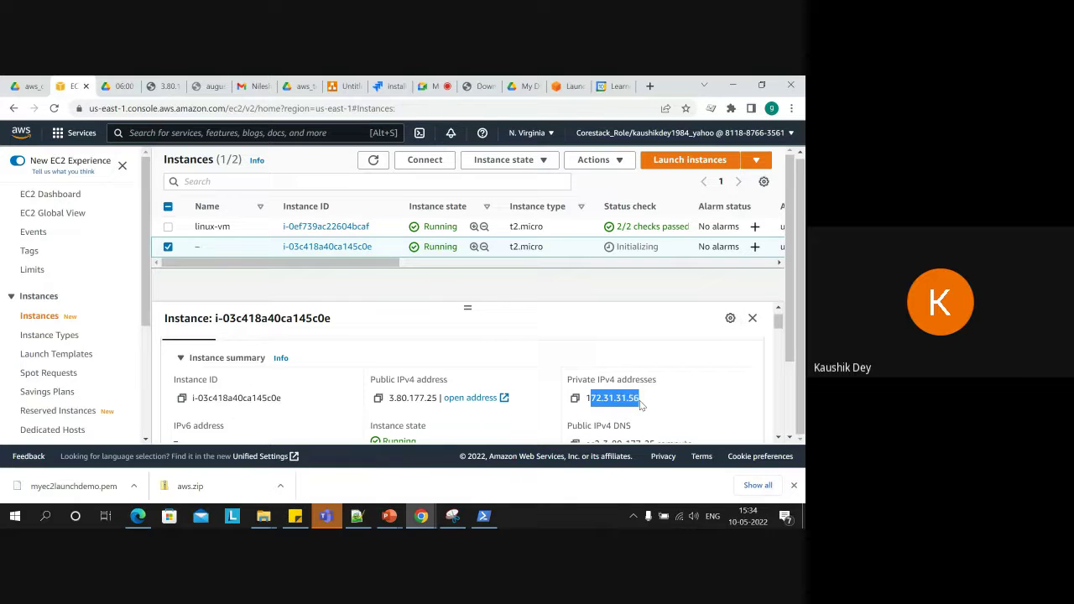
{"action": "left_click", "coordinate": [640, 404]}
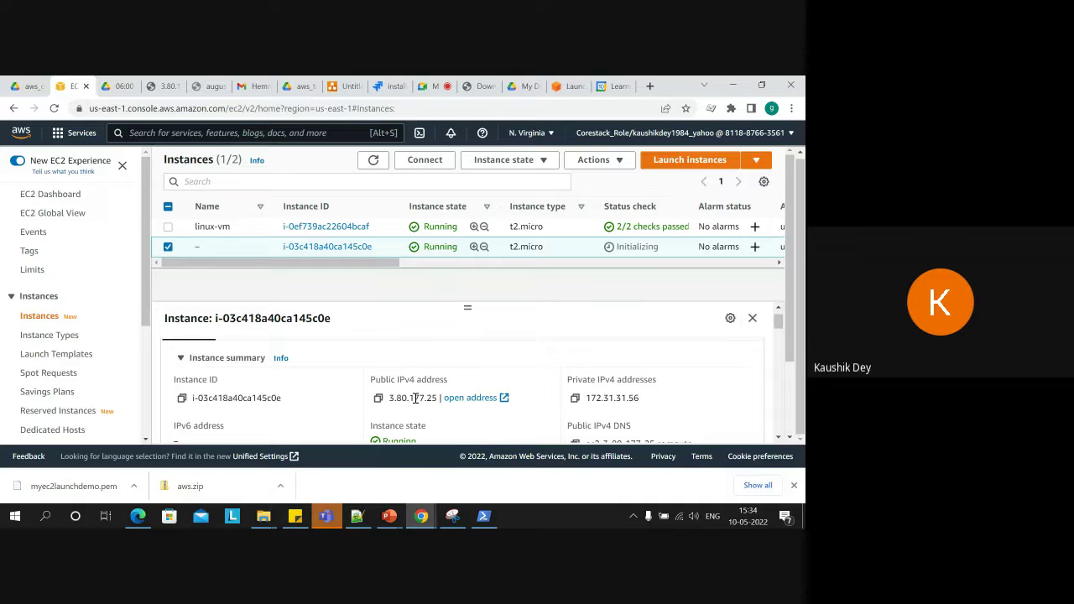
{"action": "double_click", "coordinate": [415, 398]}
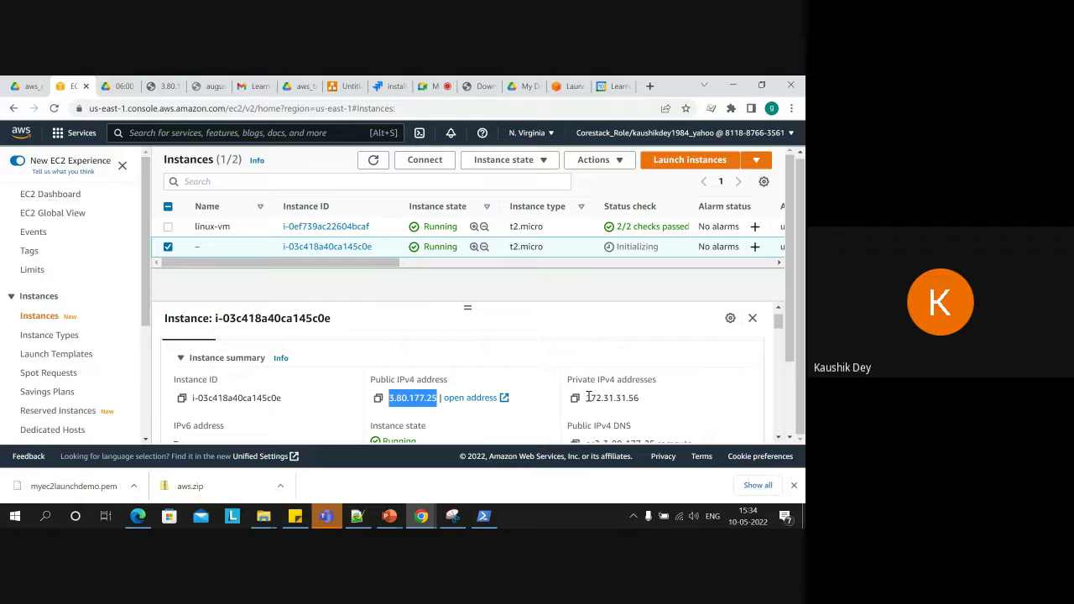
{"action": "left_click", "coordinate": [124, 86]}
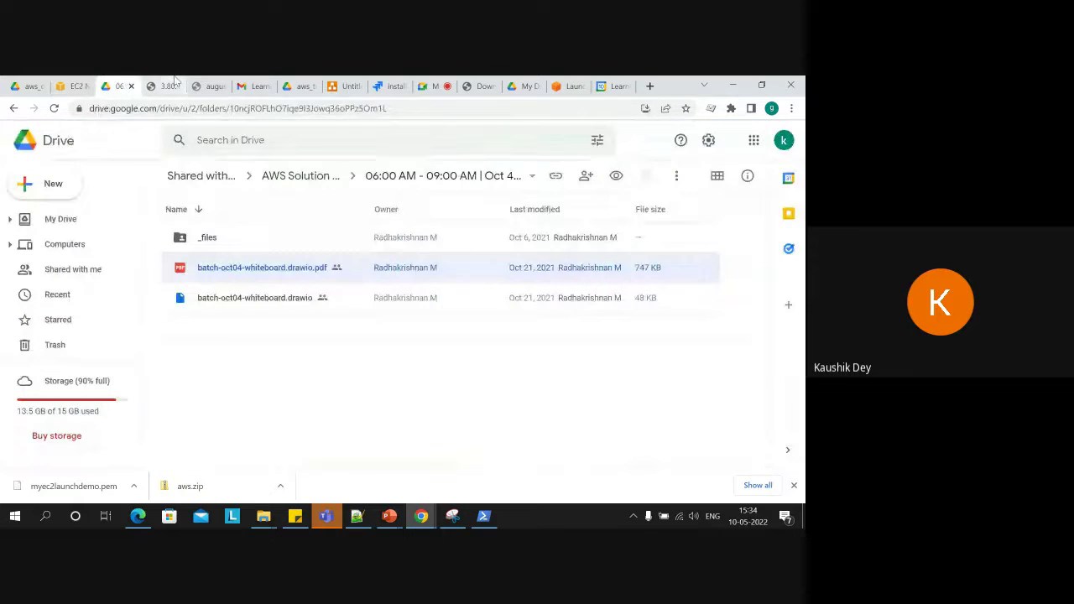
{"action": "left_click", "coordinate": [164, 85]}
{"action": "left_click_drag", "start_coordinate": [186, 137], "coordinate": [297, 140]}
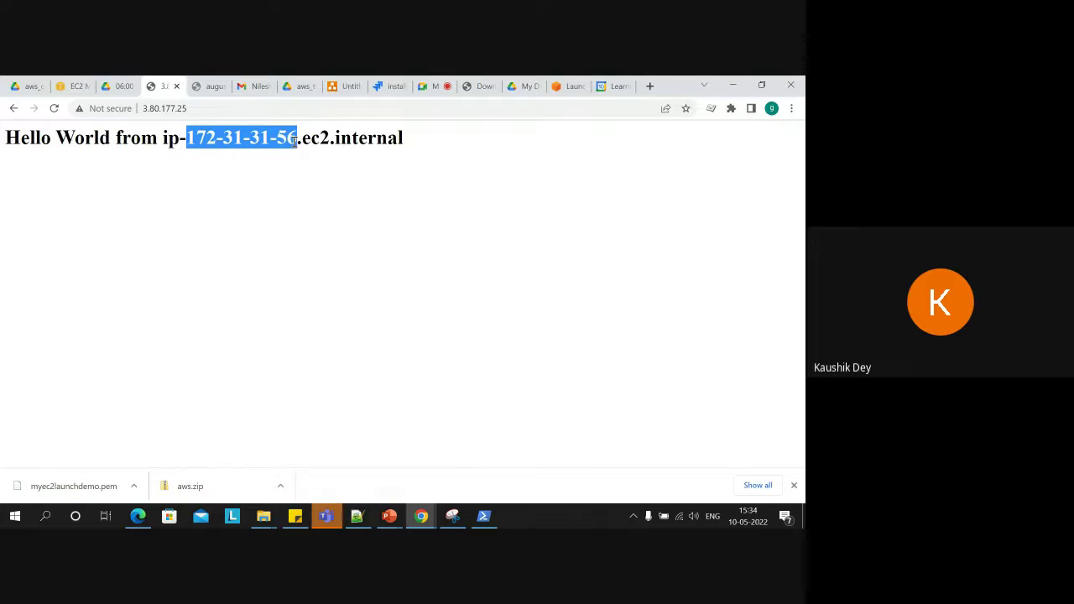
Stop the unnamed new instance from the EC2 instances list and confirm.
{"action": "left_click", "coordinate": [56, 81]}
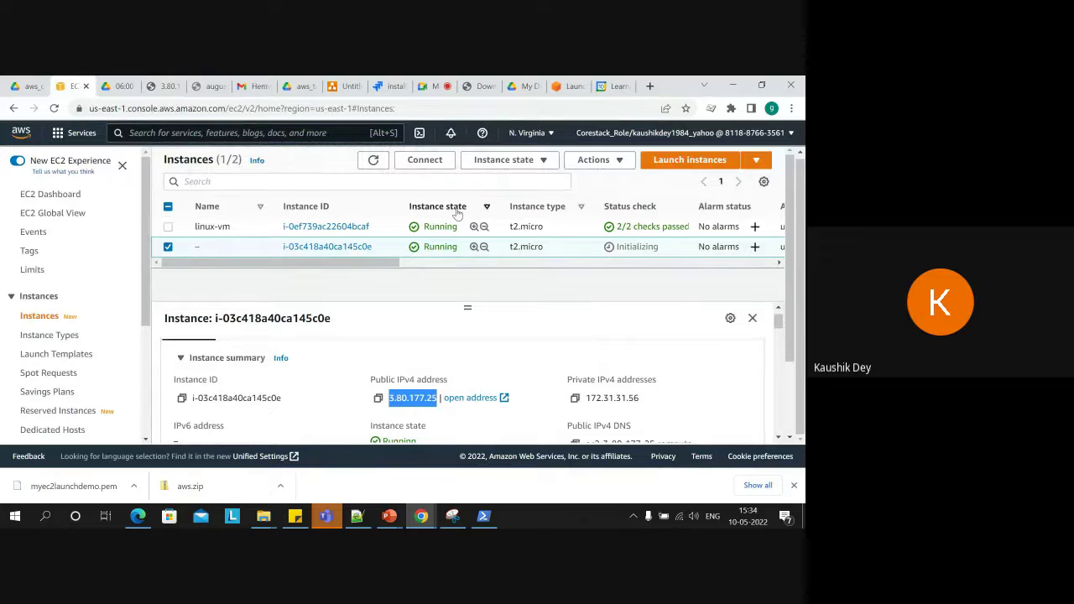
{"action": "left_click", "coordinate": [502, 159]}
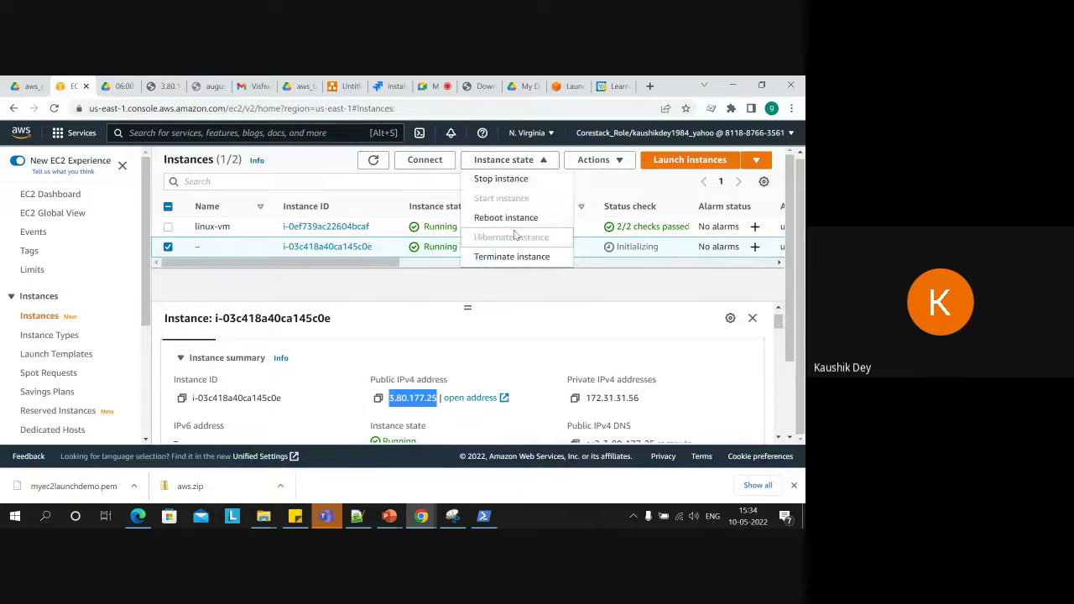
{"action": "left_click", "coordinate": [503, 180]}
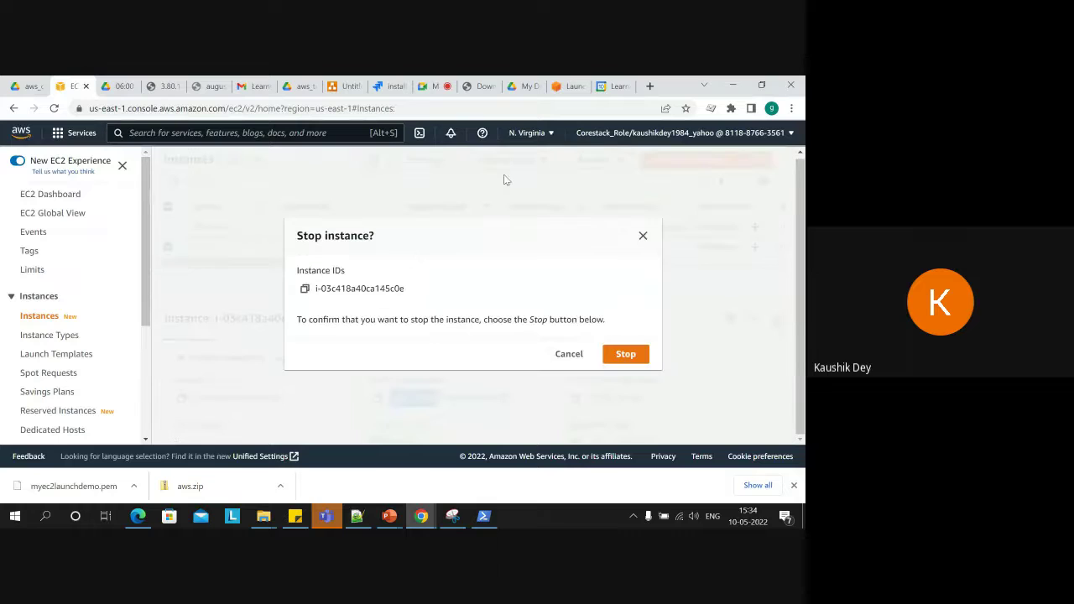
{"action": "left_click", "coordinate": [625, 354]}
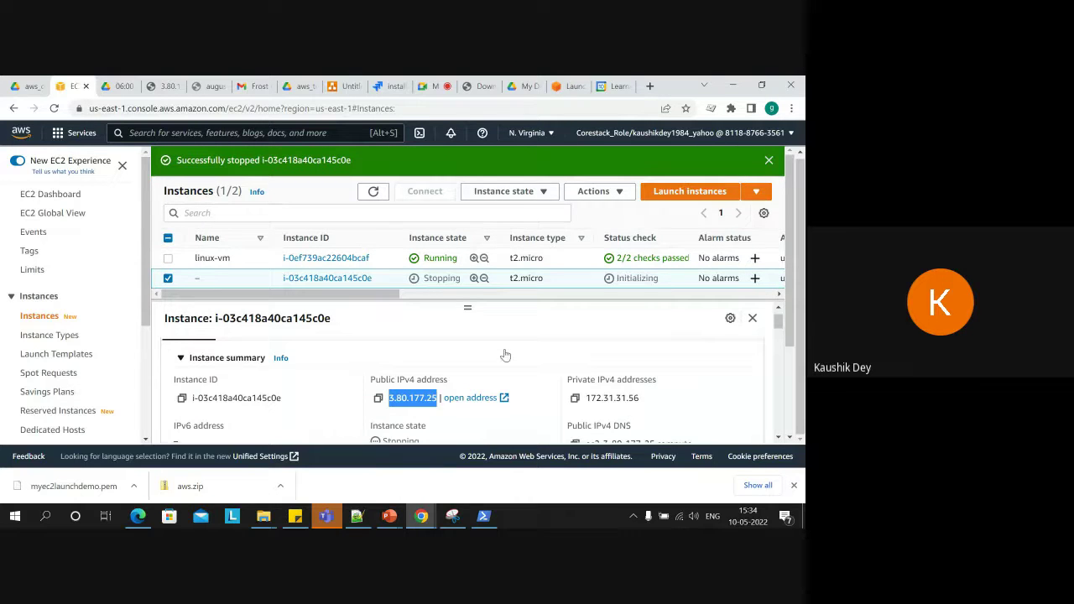
Refresh the instances list, select the unnamed instance again, and check its state and its public and private IPv4 addresses.
{"action": "left_click", "coordinate": [434, 314]}
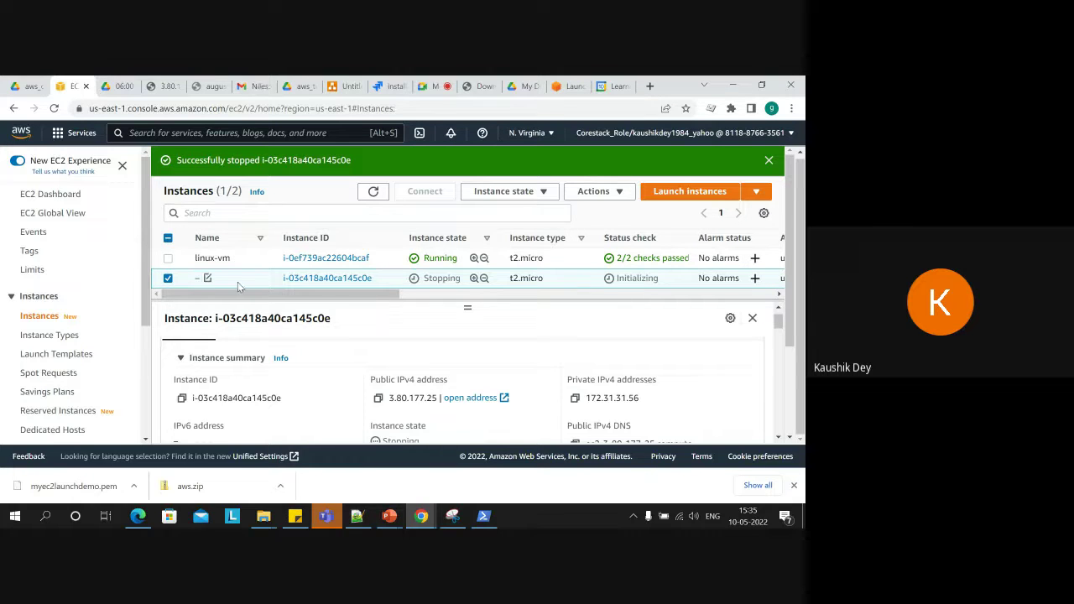
{"action": "left_click", "coordinate": [375, 192]}
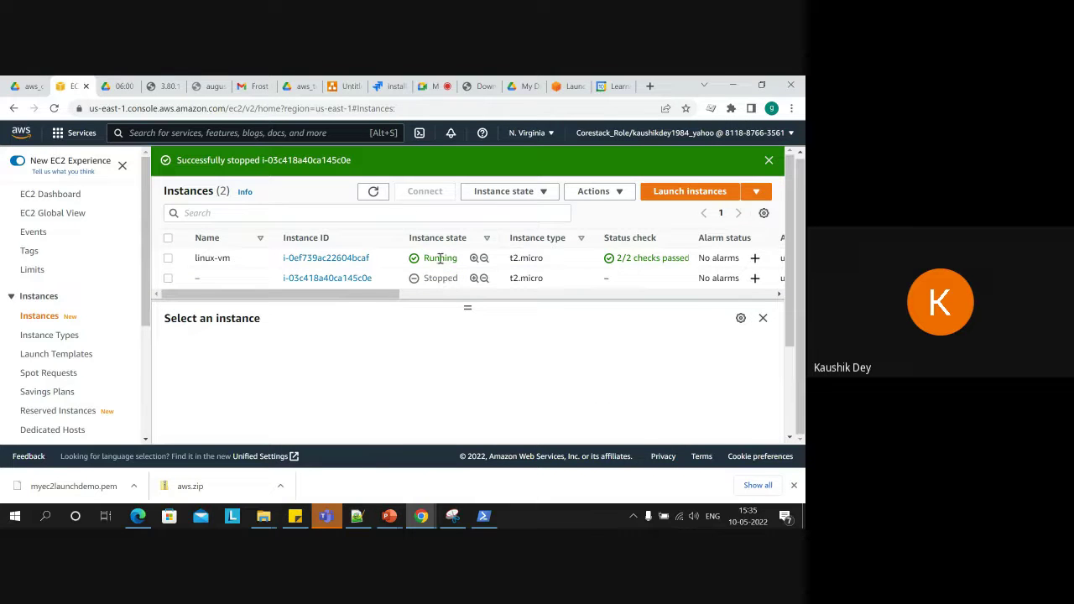
{"action": "left_click", "coordinate": [168, 279]}
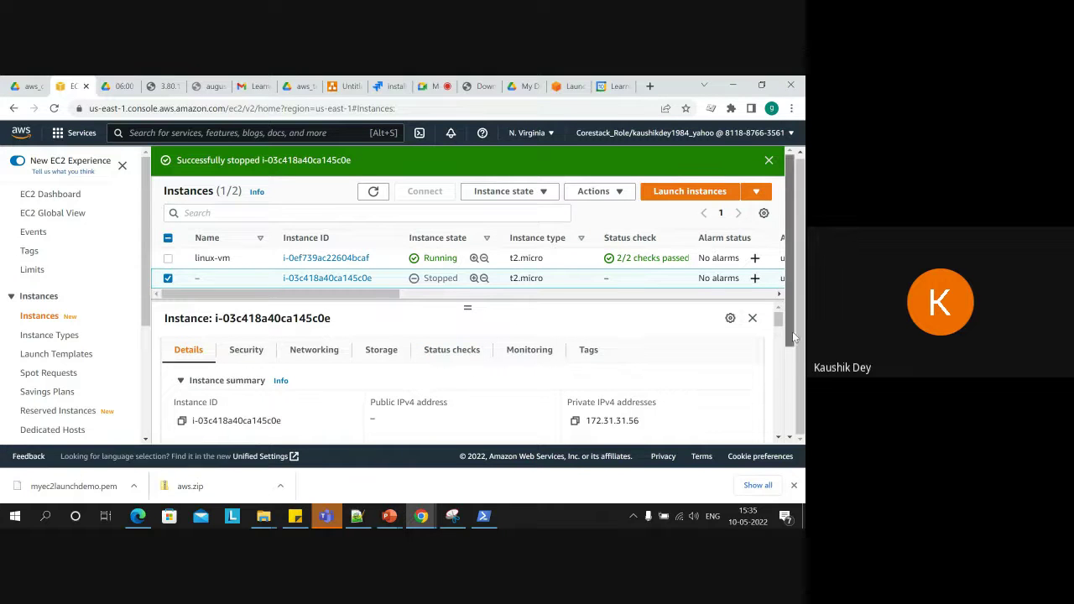
{"action": "scroll", "coordinate": [792, 331], "scroll_direction": "down", "scroll_amount": 1}
{"action": "scroll", "coordinate": [787, 328], "scroll_direction": "up", "scroll_amount": 1}
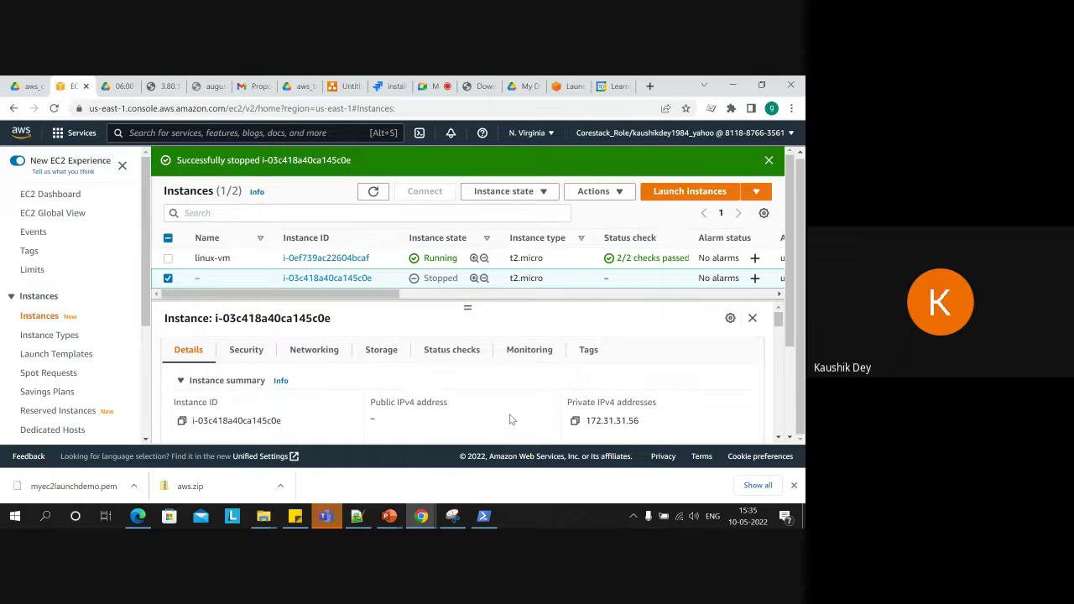
Start the unnamed instance again, refresh the instances list and dismiss the earlier stop notification.
{"action": "left_click", "coordinate": [508, 193]}
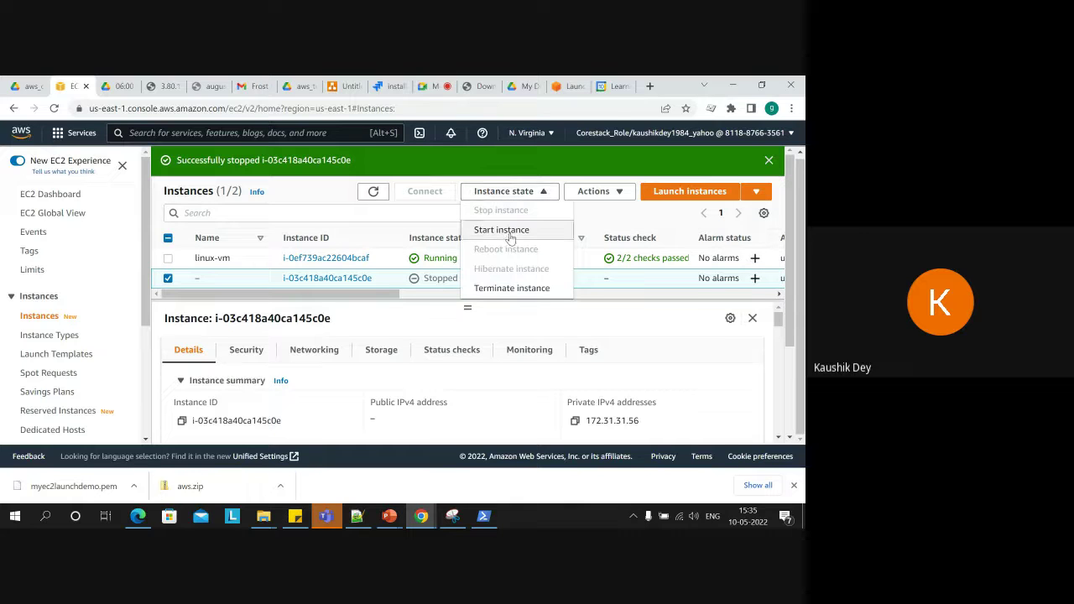
{"action": "left_click", "coordinate": [509, 232]}
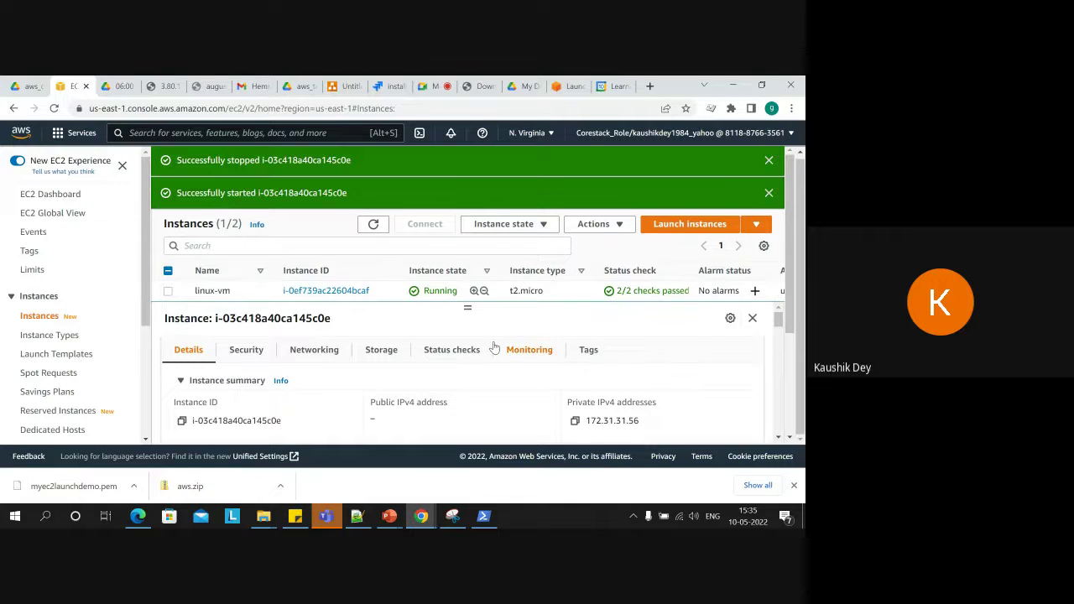
{"action": "left_click", "coordinate": [372, 226]}
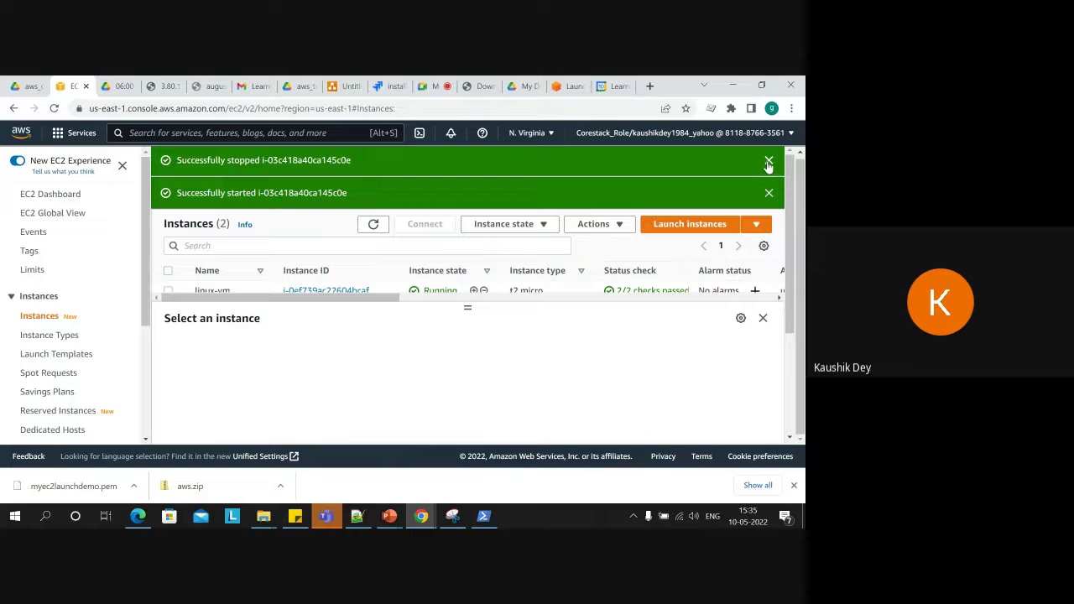
{"action": "left_click", "coordinate": [768, 160]}
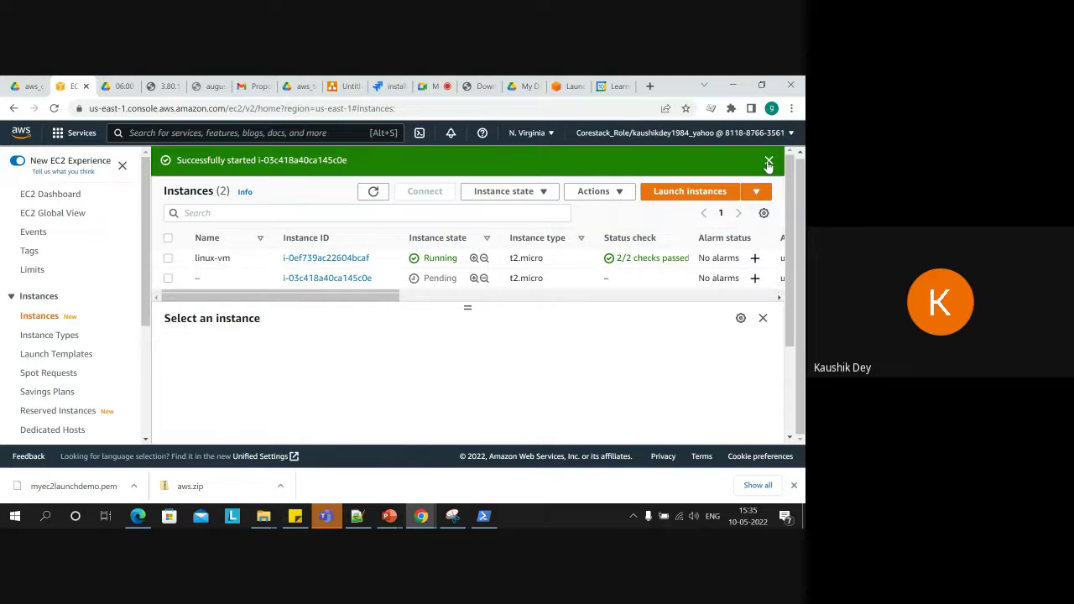
Select the restarted instance and check its public and private IPv4 addresses.
{"action": "left_click", "coordinate": [168, 279]}
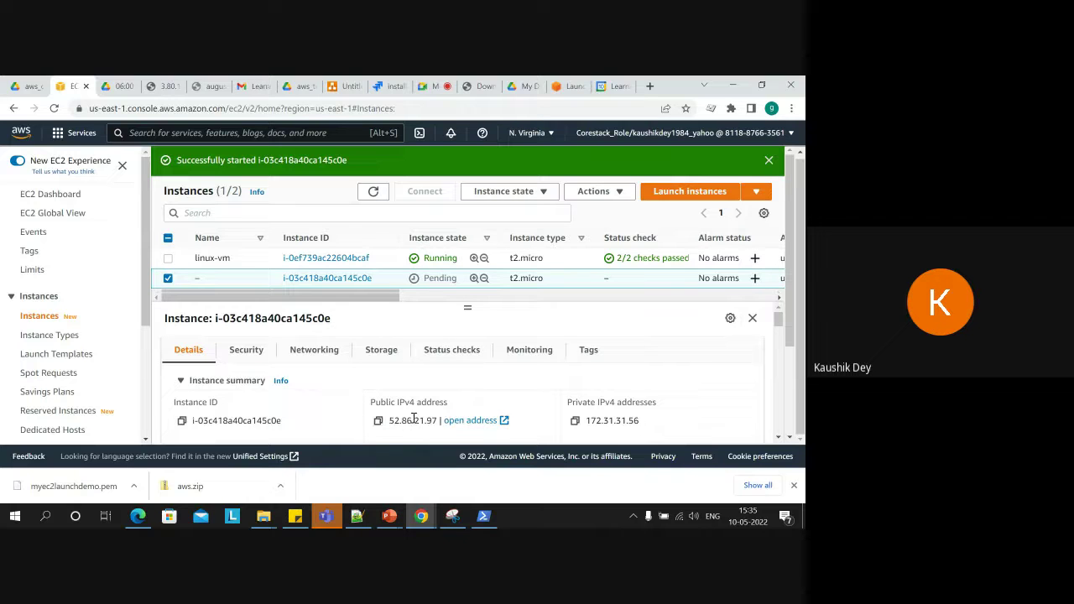
{"action": "double_click", "coordinate": [412, 420]}
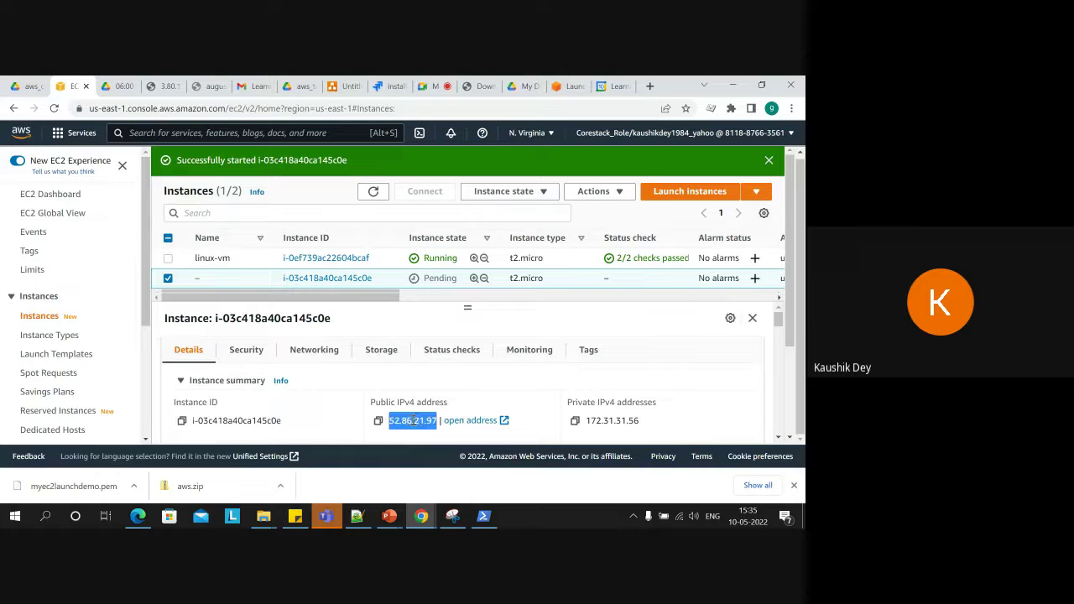
{"action": "double_click", "coordinate": [601, 420]}
Return to the web page's tab and request the old public address 3.80.177.25 again.
{"action": "left_click", "coordinate": [164, 85]}
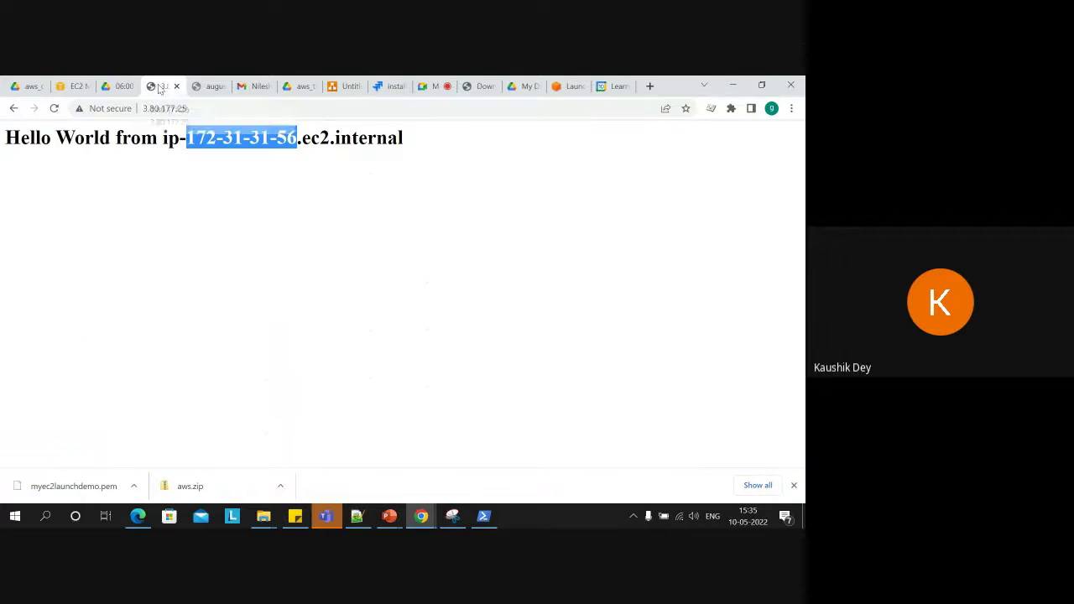
{"action": "left_click", "coordinate": [232, 108]}
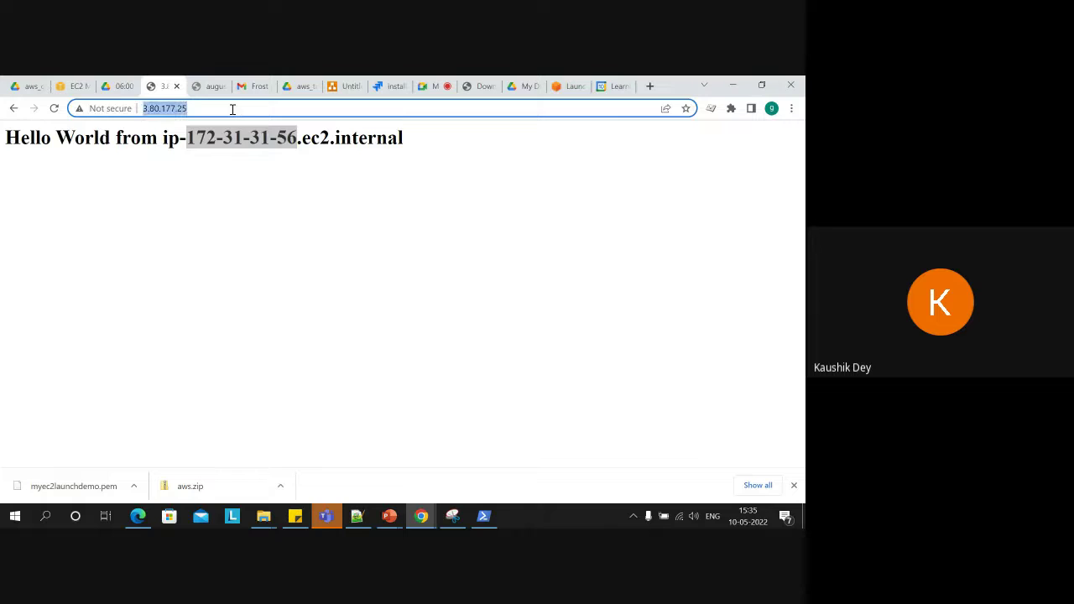
{"action": "key", "text": "Return"}
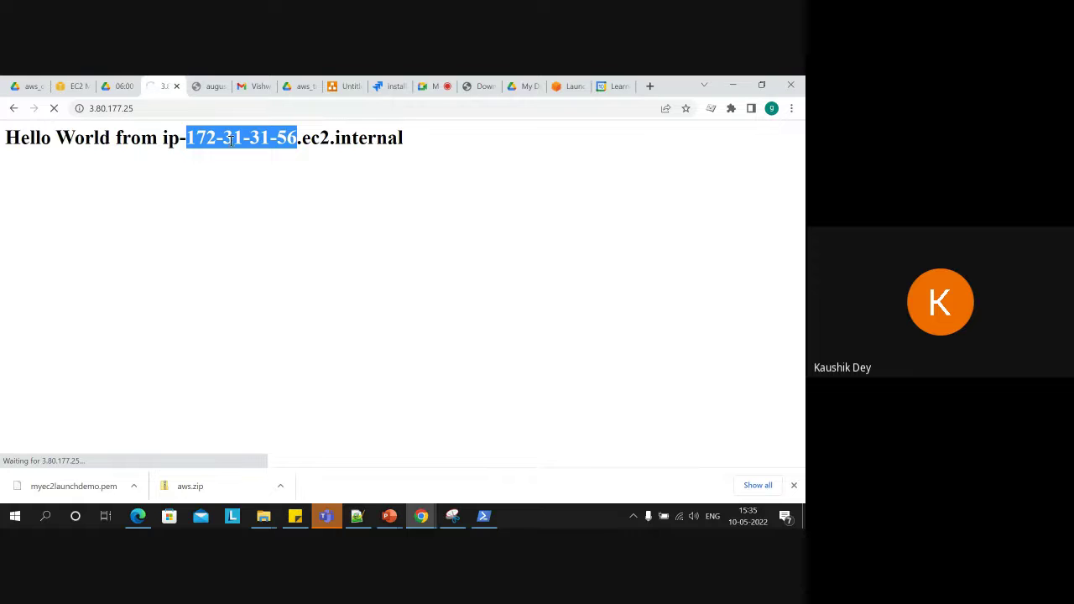
Compare the restarted instance's public and private IPv4 addresses with the request pending in the web page's tab.
{"action": "left_click", "coordinate": [89, 84]}
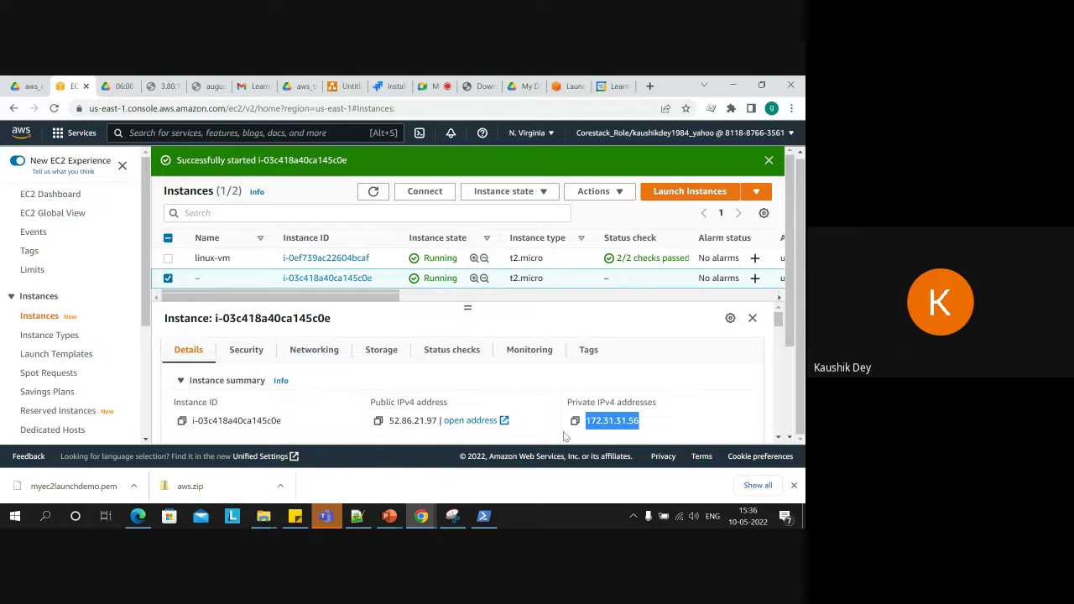
{"action": "left_click", "coordinate": [163, 86]}
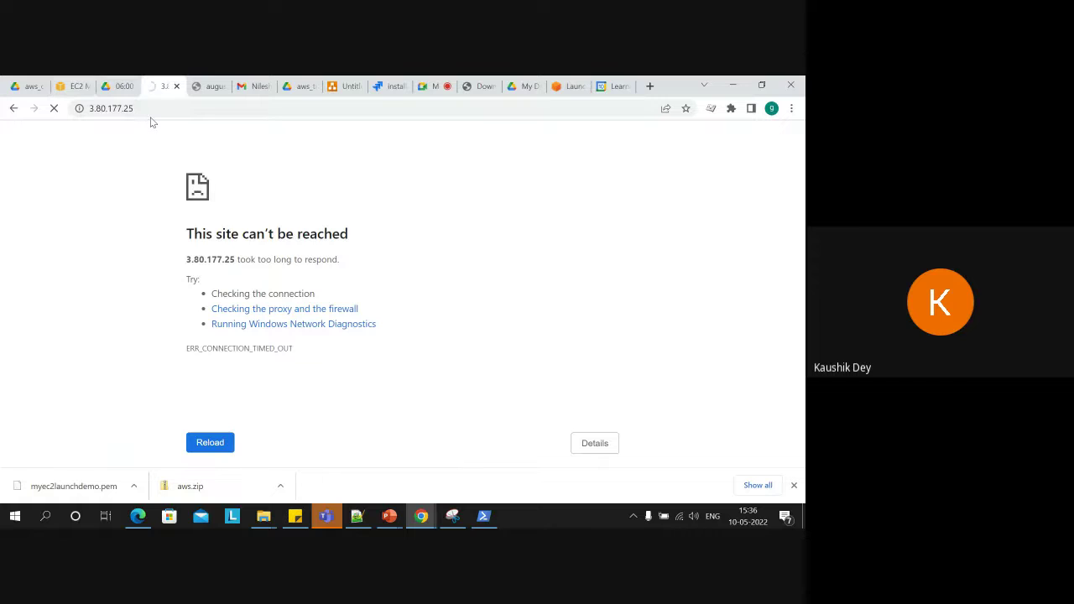
{"action": "left_click", "coordinate": [84, 84]}
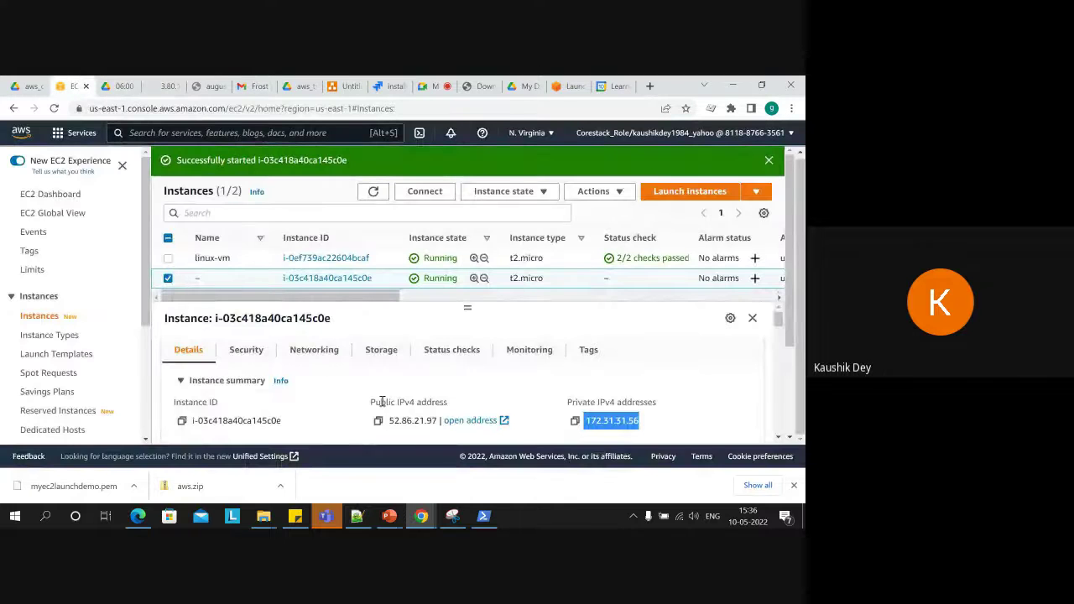
Copy the restarted instance's public IPv4 address 52.86.21.97 and select the old address in the web page's tab.
{"action": "double_click", "coordinate": [412, 419]}
{"action": "right_click", "coordinate": [424, 420]}
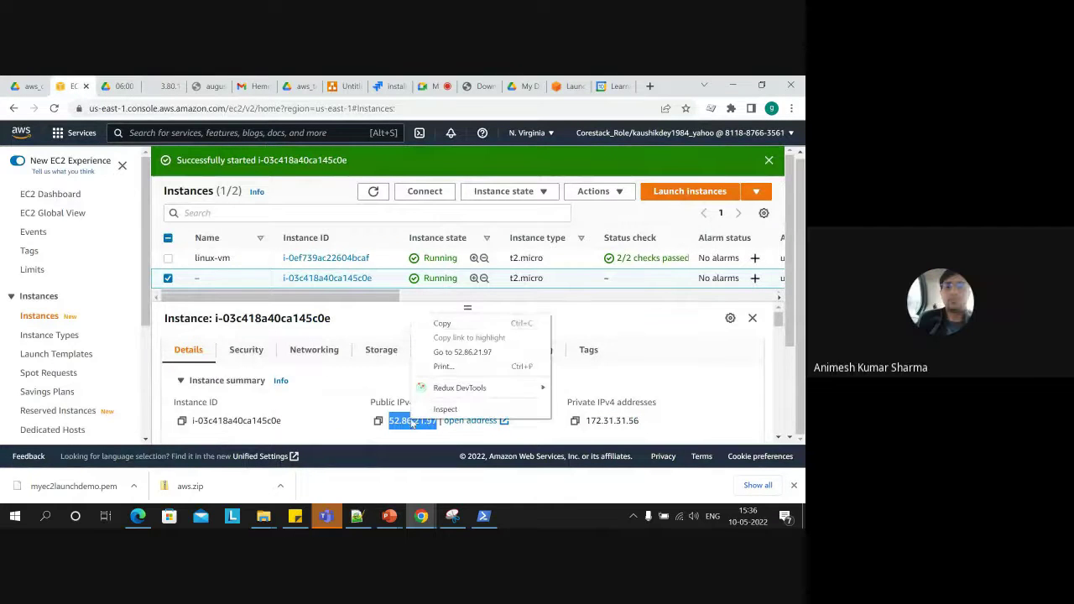
{"action": "left_click", "coordinate": [438, 325]}
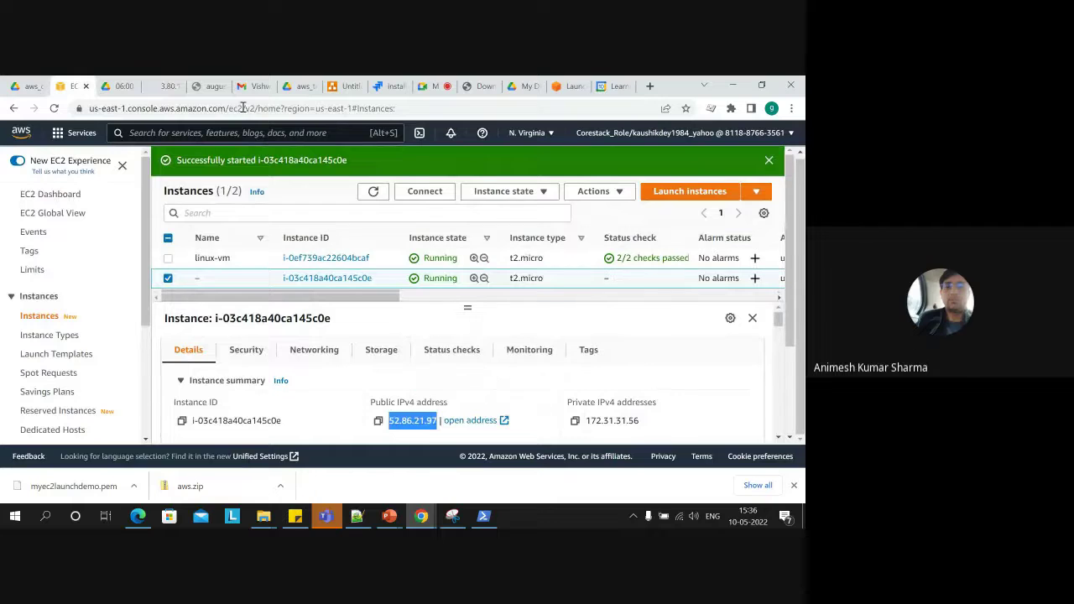
{"action": "left_click", "coordinate": [160, 83]}
{"action": "left_click", "coordinate": [160, 107]}
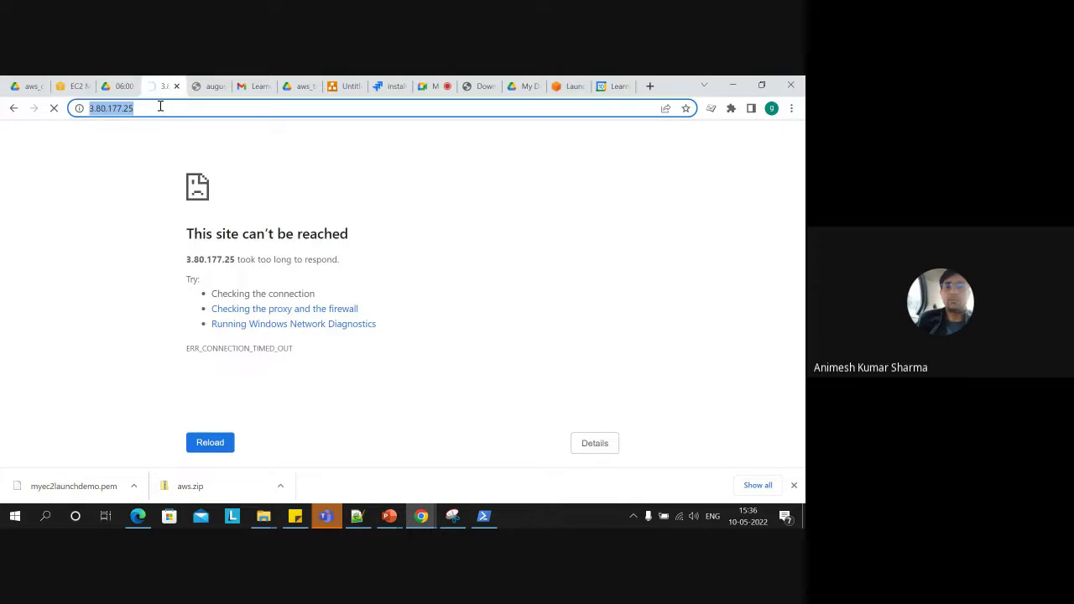
Return to the EC2 console, expand the Elastic Block Store group and look through the navigation entries.
{"action": "left_click", "coordinate": [77, 84]}
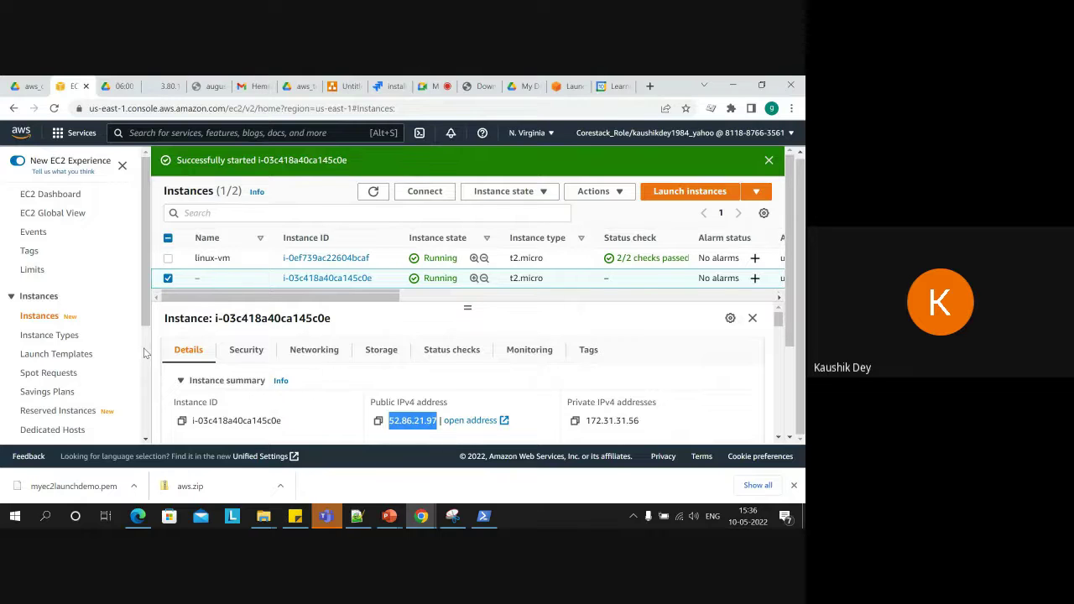
{"action": "left_click", "coordinate": [12, 297]}
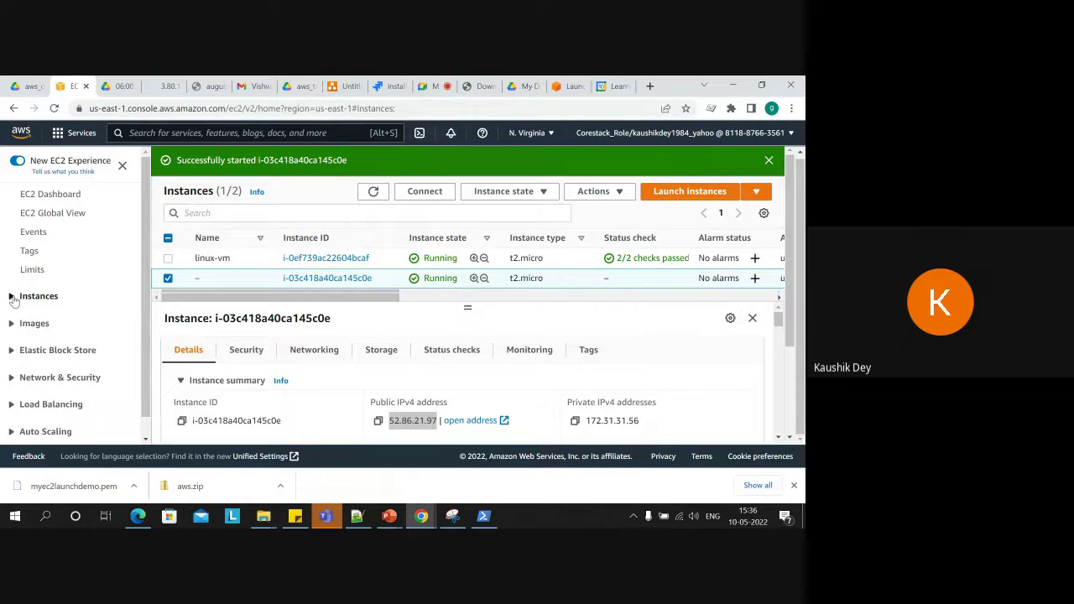
{"action": "left_click", "coordinate": [12, 298]}
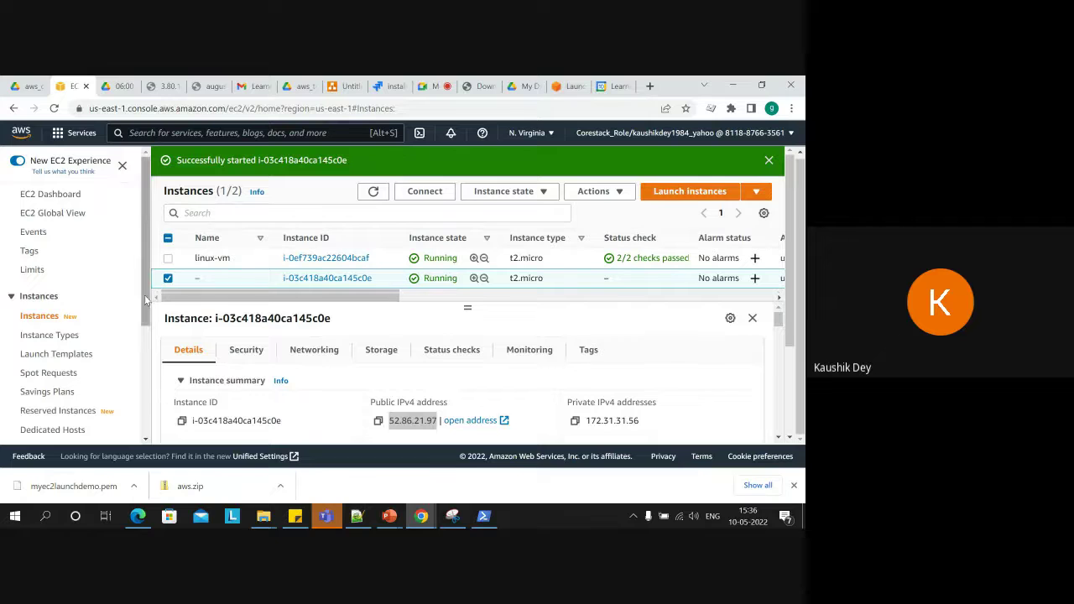
{"action": "scroll", "coordinate": [141, 350], "scroll_direction": "down", "scroll_amount": 1}
{"action": "scroll", "coordinate": [141, 350], "scroll_direction": "down", "scroll_amount": 2}
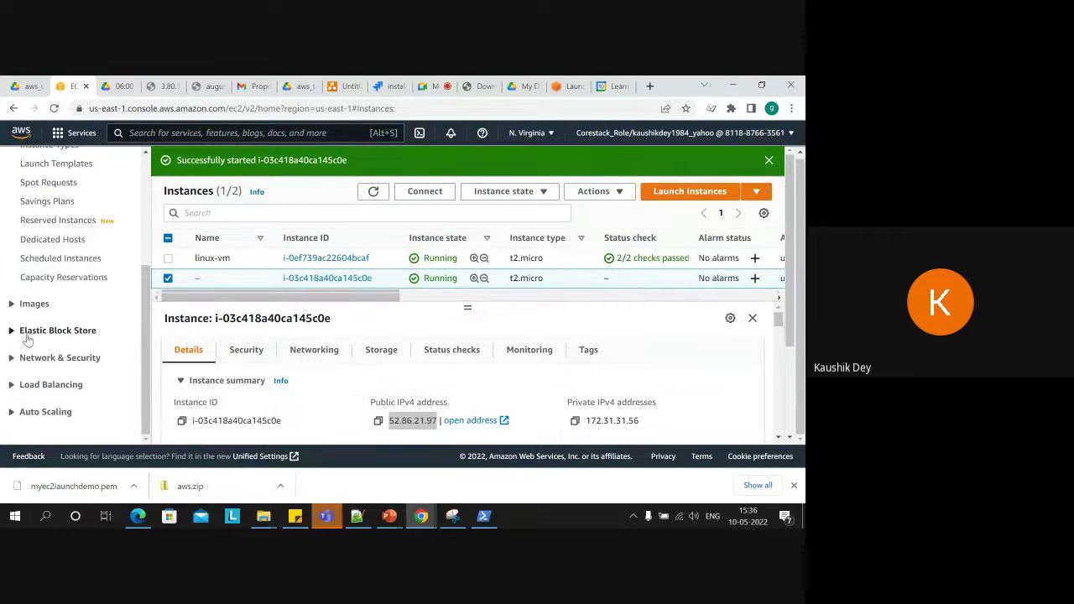
{"action": "left_click", "coordinate": [11, 330]}
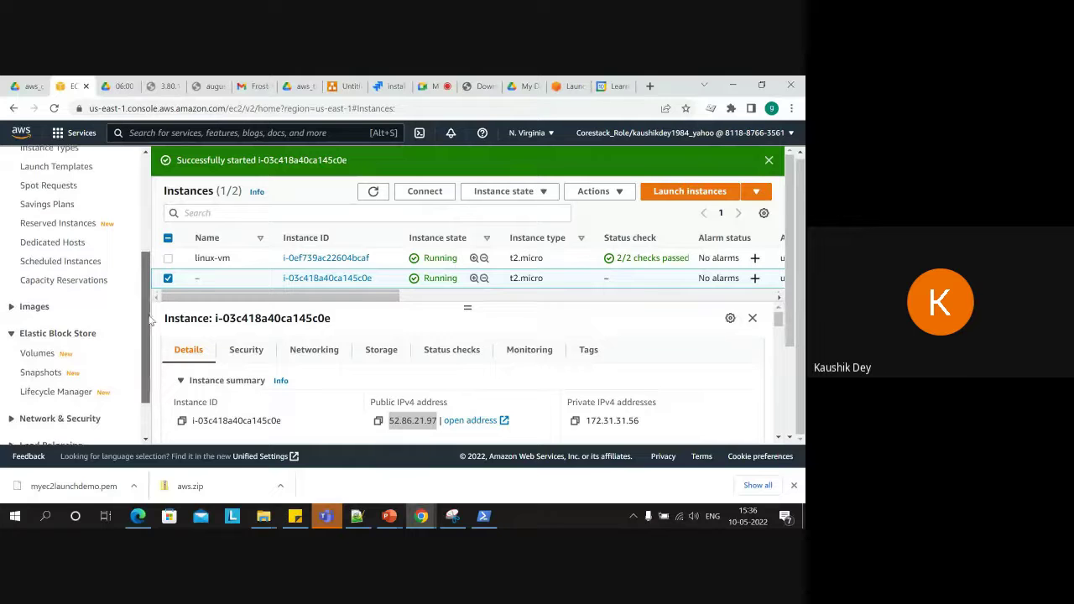
{"action": "scroll", "coordinate": [151, 300], "scroll_direction": "up", "scroll_amount": 1}
{"action": "left_click_drag", "start_coordinate": [151, 301], "coordinate": [142, 240]}
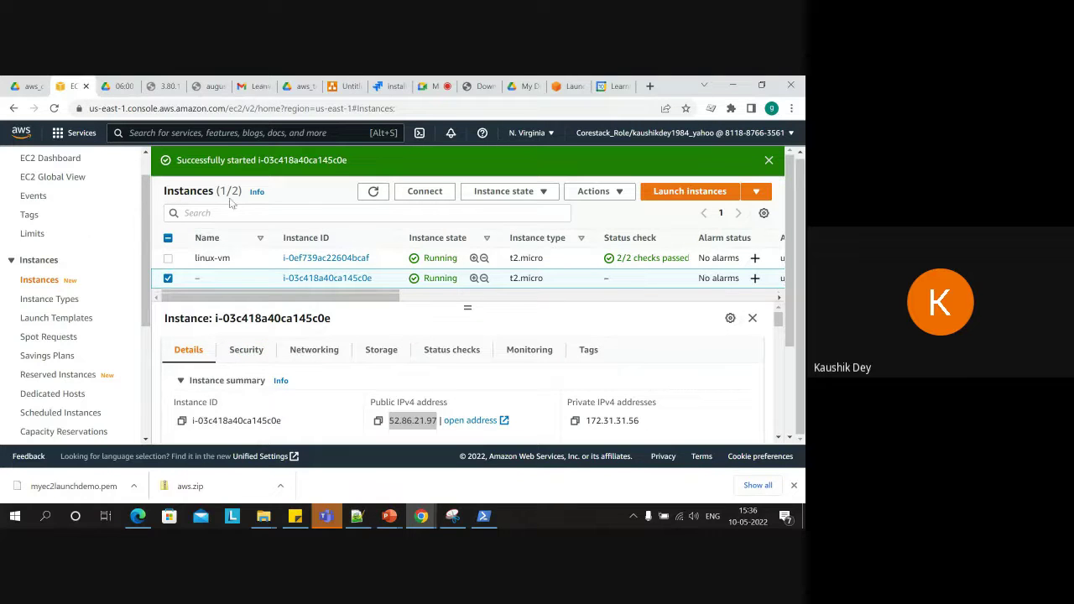
{"action": "left_click_drag", "start_coordinate": [147, 214], "coordinate": [156, 336]}
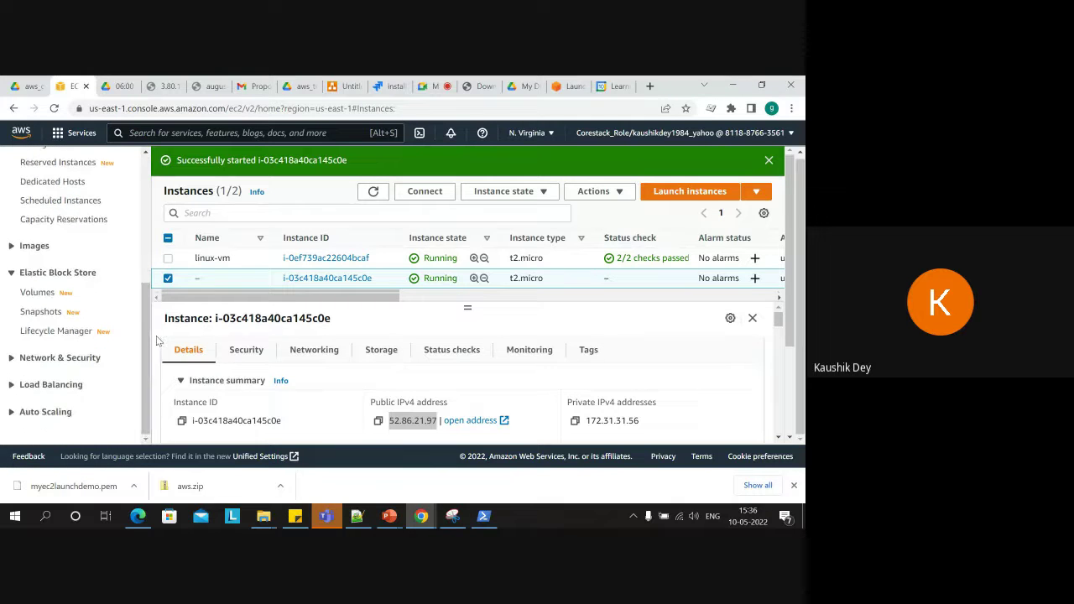
Expand the Auto Scaling, Load Balancing and Network & Security groups and open the Elastic IPs page.
{"action": "left_click", "coordinate": [12, 412]}
{"action": "left_click_drag", "start_coordinate": [142, 410], "coordinate": [142, 438]}
{"action": "left_click", "coordinate": [10, 350]}
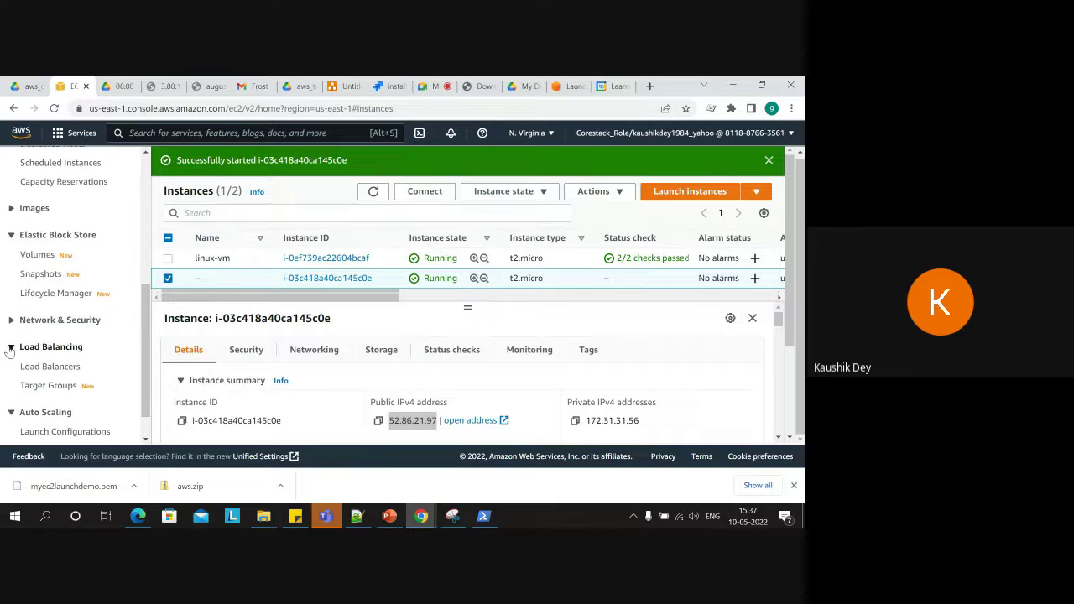
{"action": "left_click", "coordinate": [12, 324]}
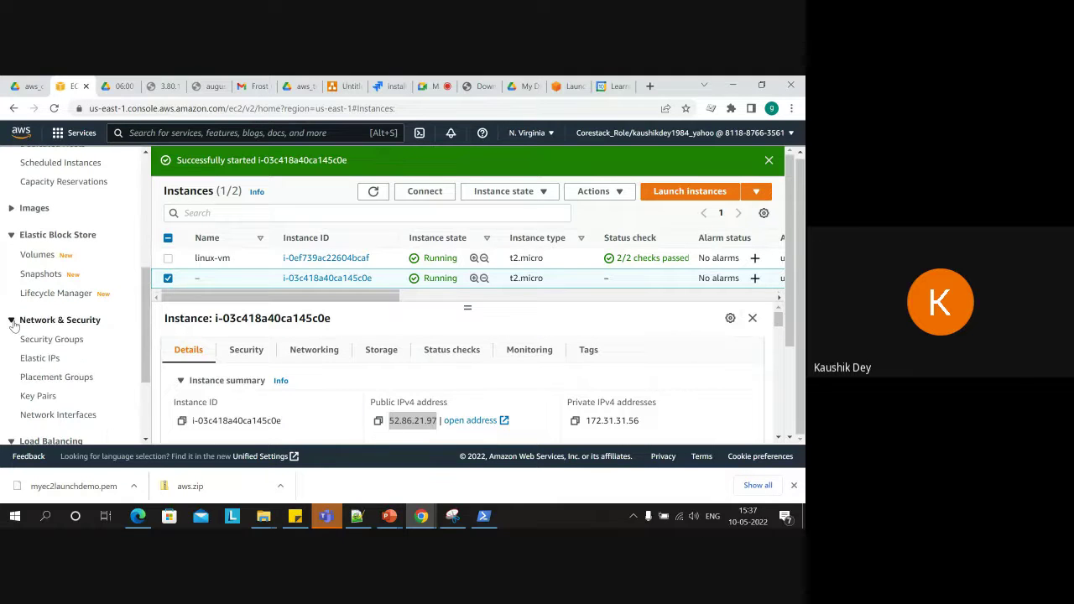
{"action": "left_click_drag", "start_coordinate": [146, 337], "coordinate": [146, 351]}
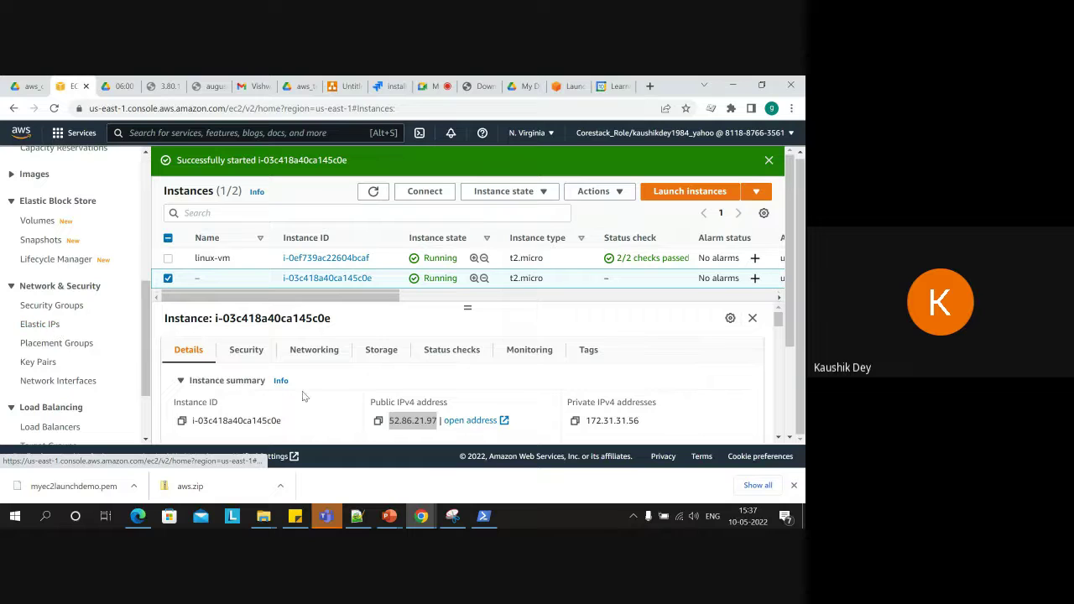
{"action": "left_click", "coordinate": [44, 326]}
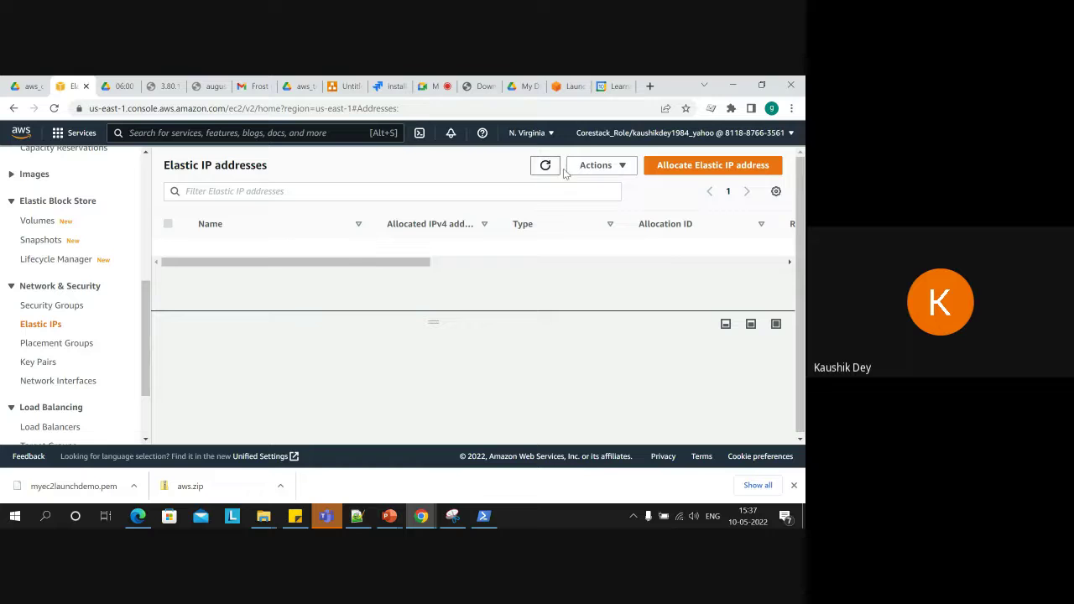
Start allocating an Elastic IP address with us-east-1 as its network border group.
{"action": "left_click", "coordinate": [689, 166]}
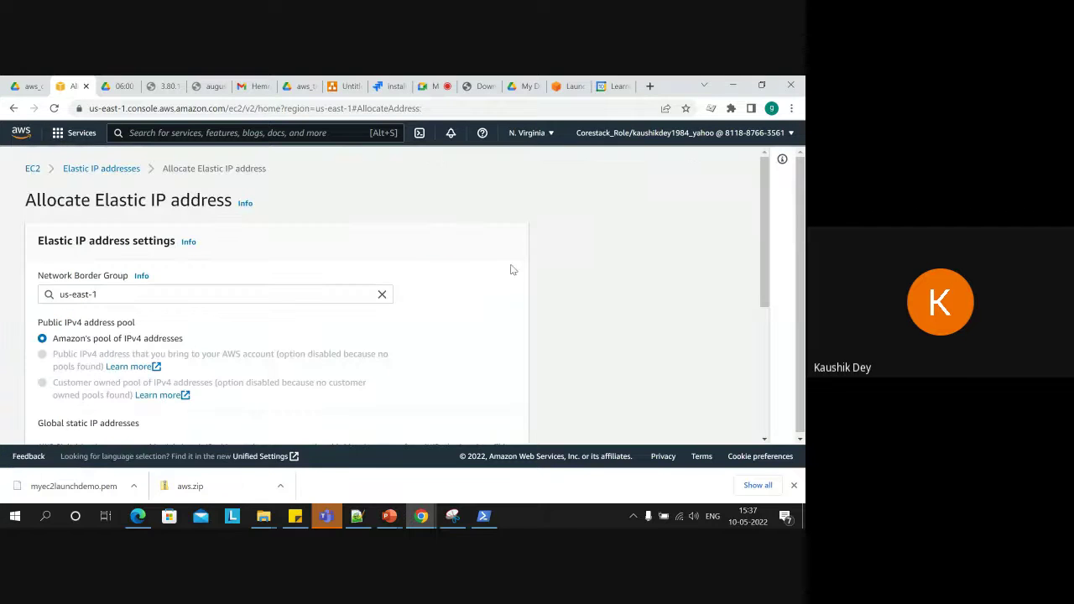
{"action": "left_click", "coordinate": [200, 292]}
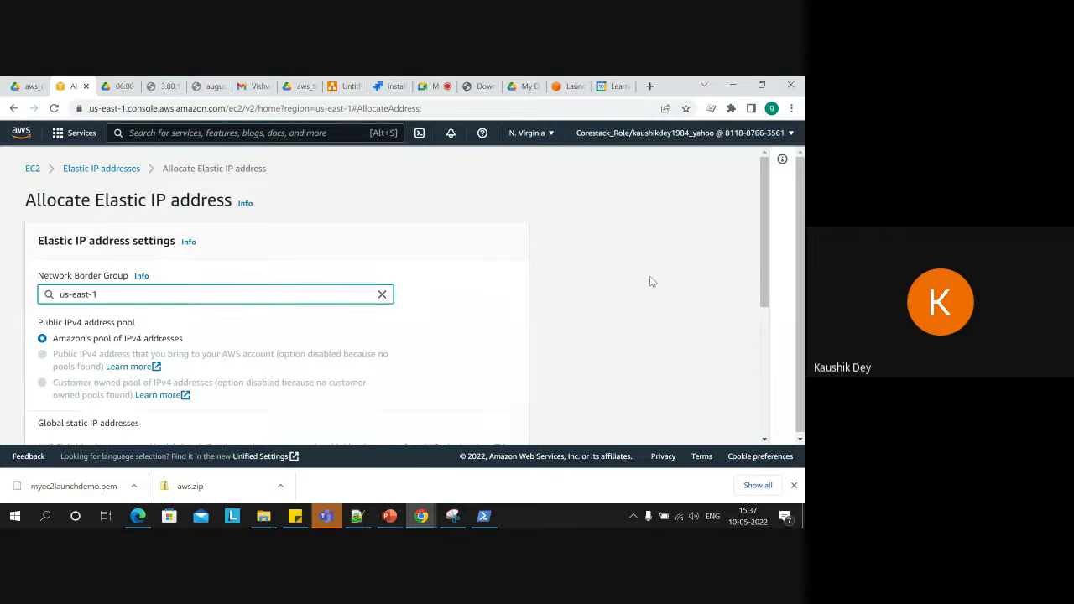
{"action": "left_click_drag", "start_coordinate": [763, 279], "coordinate": [763, 319]}
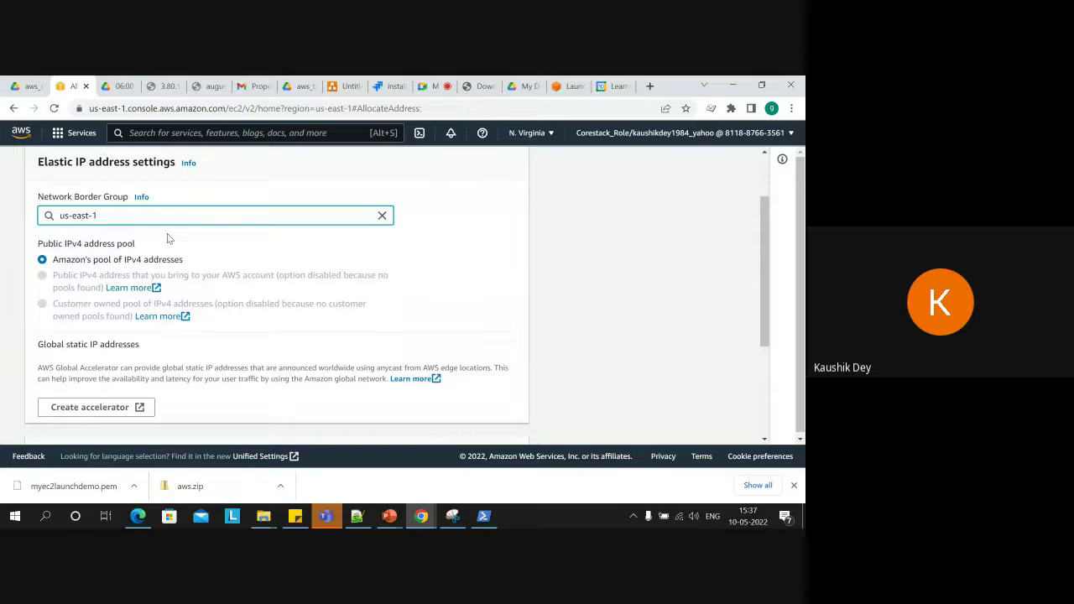
{"action": "key", "text": "BackSpace"}
{"action": "key", "text": "BackSpace"}
{"action": "key", "text": "BackSpace"}
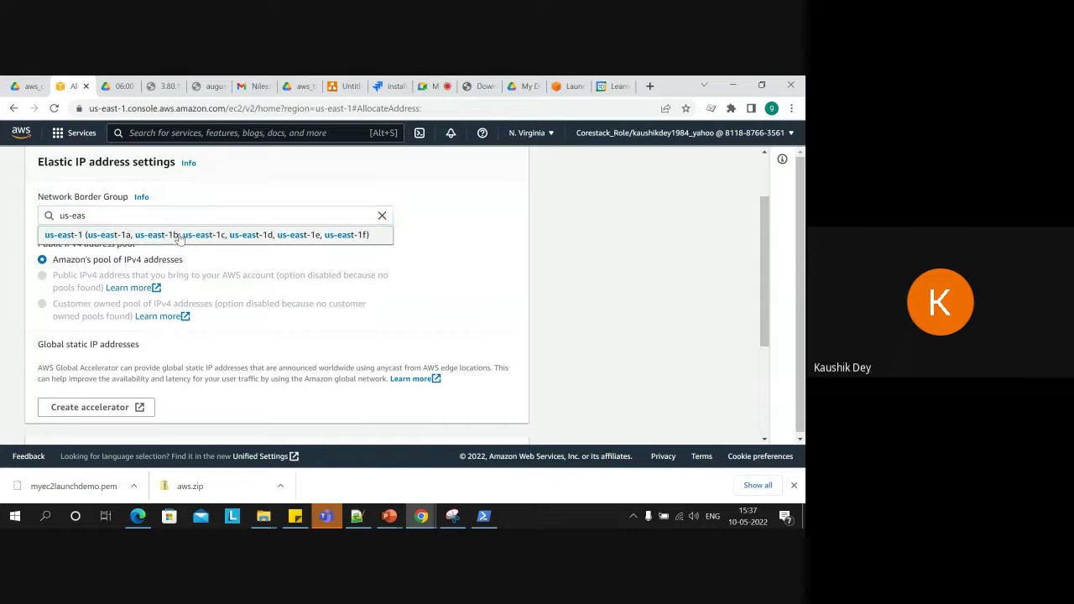
{"action": "left_click", "coordinate": [170, 237]}
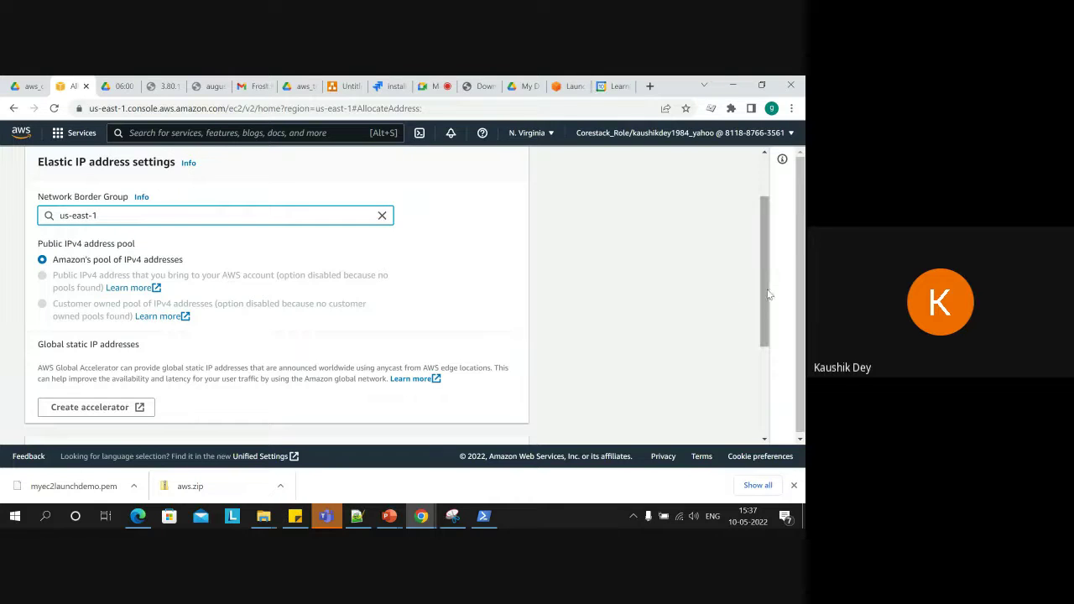
Add a tag with the key name and the value elaticIP, and allocate the Elastic IP address.
{"action": "left_click_drag", "start_coordinate": [768, 294], "coordinate": [766, 379]}
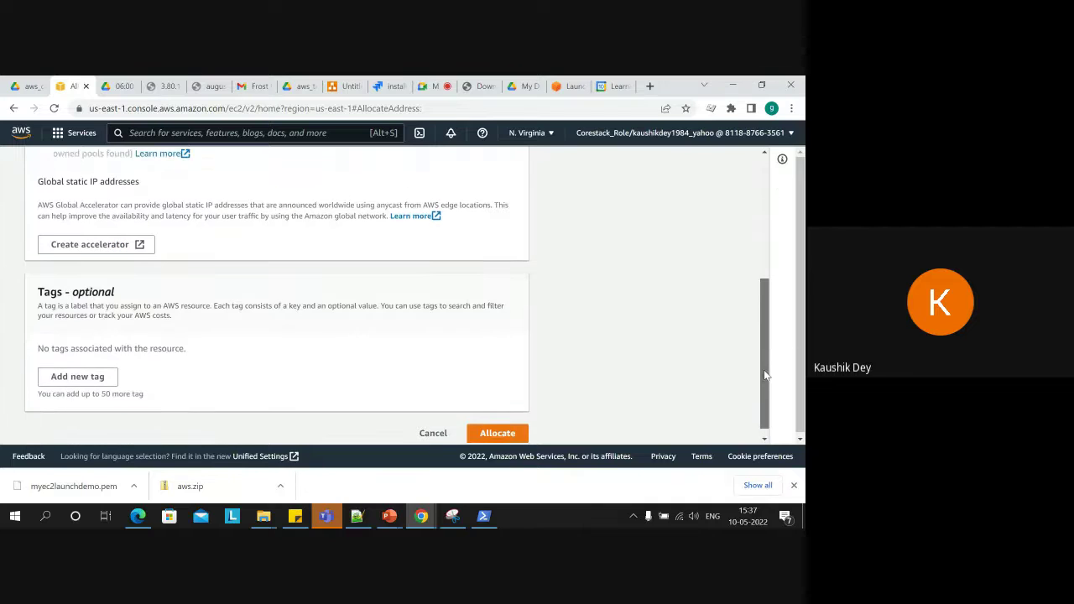
{"action": "left_click", "coordinate": [60, 381]}
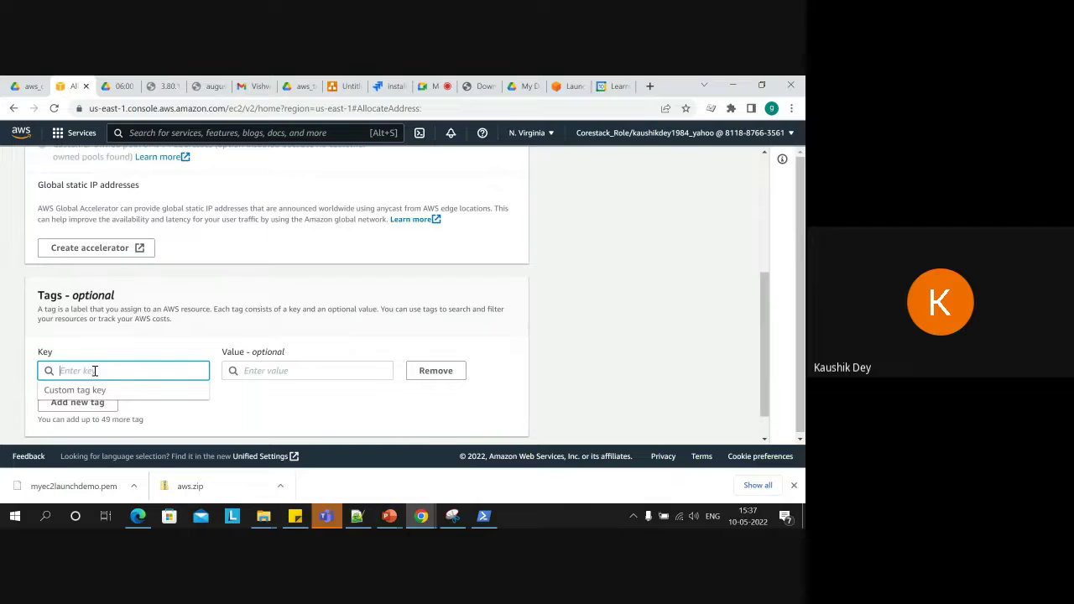
{"action": "type", "text": "name"}
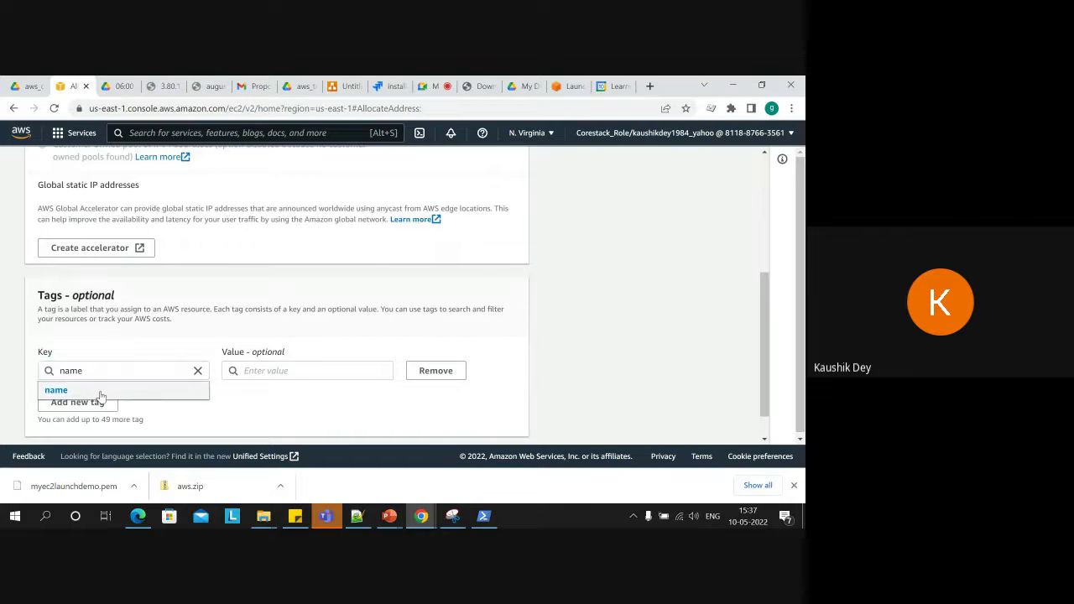
{"action": "left_click", "coordinate": [98, 392]}
{"action": "left_click", "coordinate": [266, 378]}
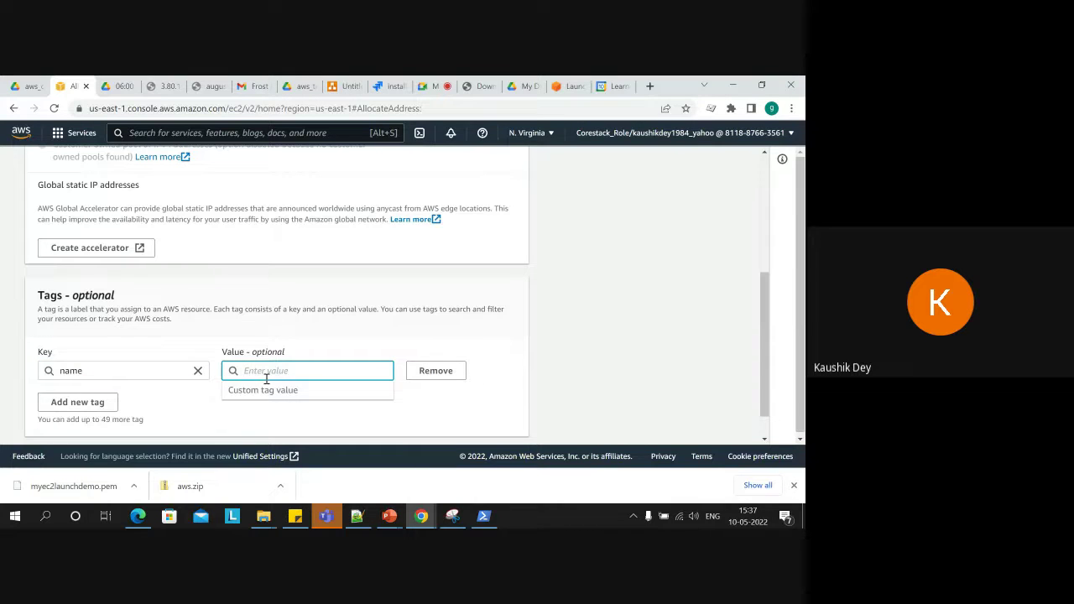
{"action": "type", "text": "elaticIP"}
{"action": "left_click", "coordinate": [313, 352]}
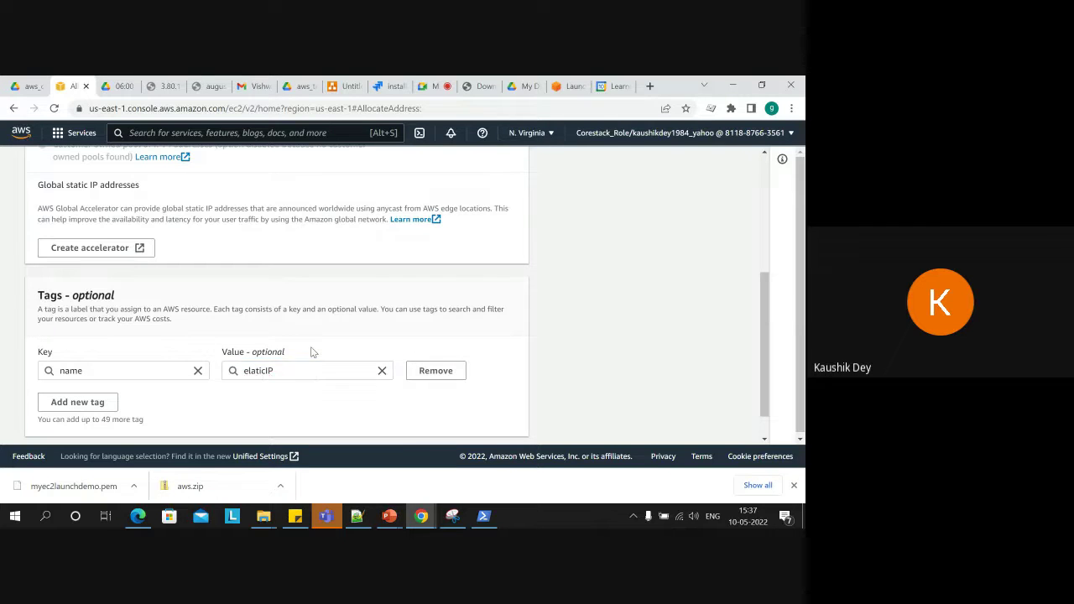
{"action": "scroll", "coordinate": [763, 369], "scroll_direction": "down", "scroll_amount": 1}
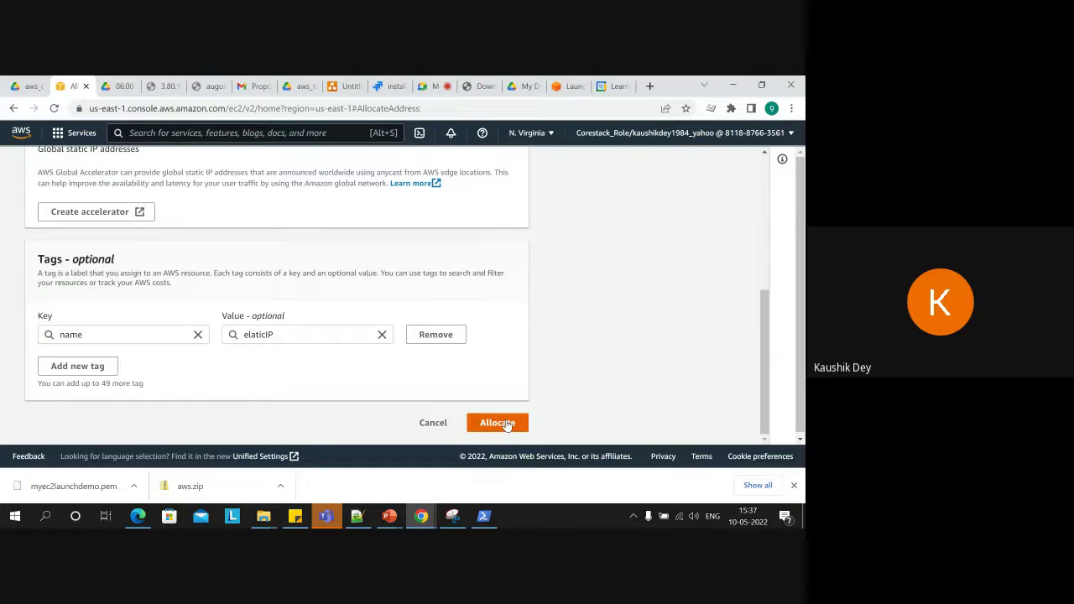
{"action": "scroll", "coordinate": [771, 249], "scroll_direction": "down", "scroll_amount": 3}
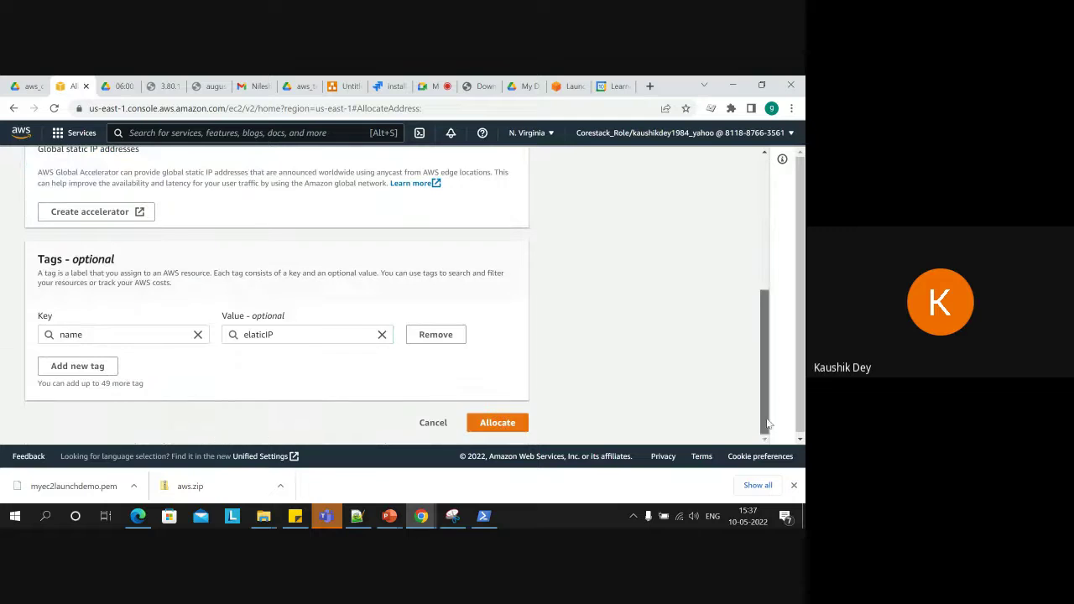
{"action": "left_click", "coordinate": [506, 426]}
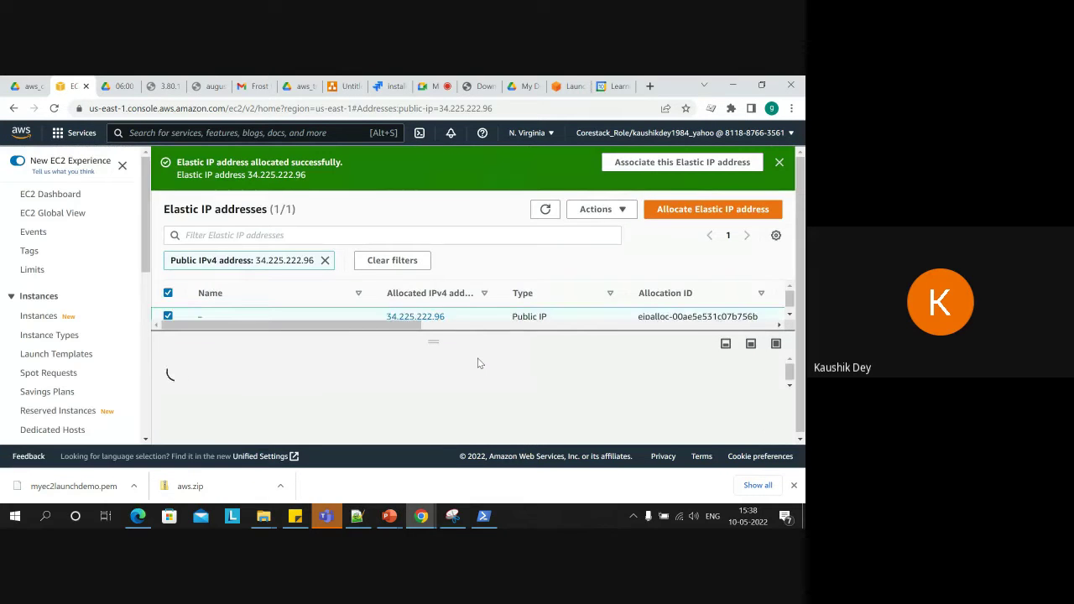
Enlarge the details of the newly allocated Elastic IP address and review its summary.
{"action": "left_click_drag", "start_coordinate": [458, 338], "coordinate": [449, 286]}
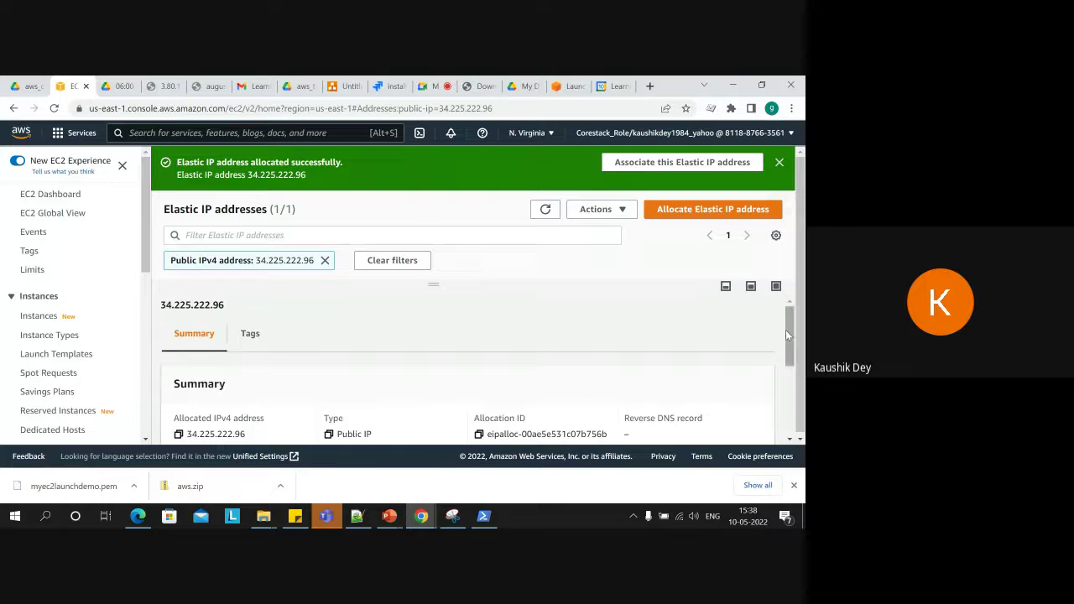
{"action": "left_click_drag", "start_coordinate": [785, 329], "coordinate": [786, 361]}
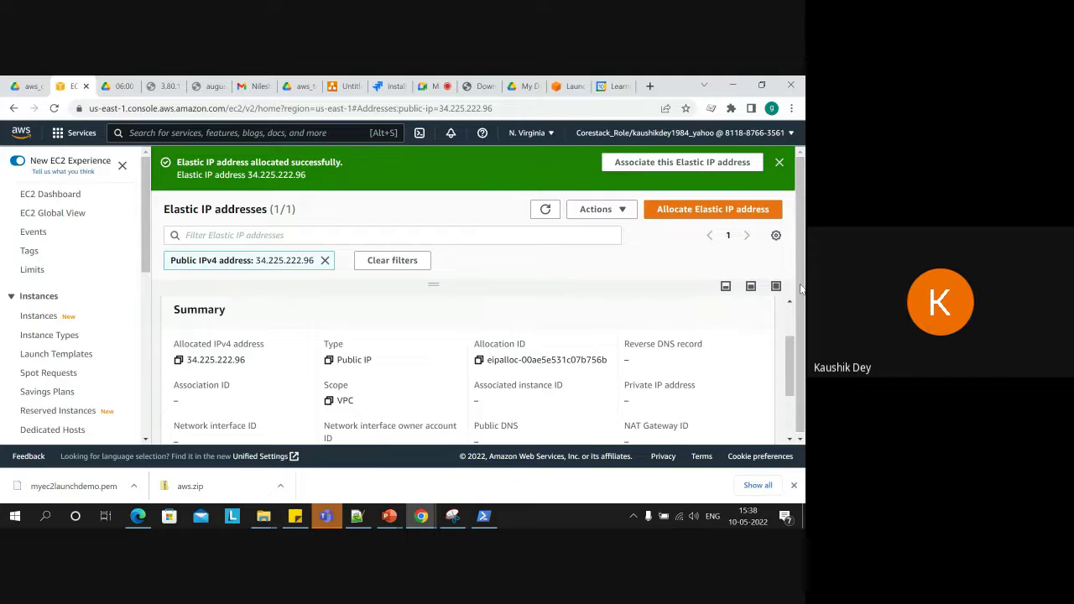
{"action": "right_click", "coordinate": [789, 352]}
{"action": "left_click", "coordinate": [787, 263]}
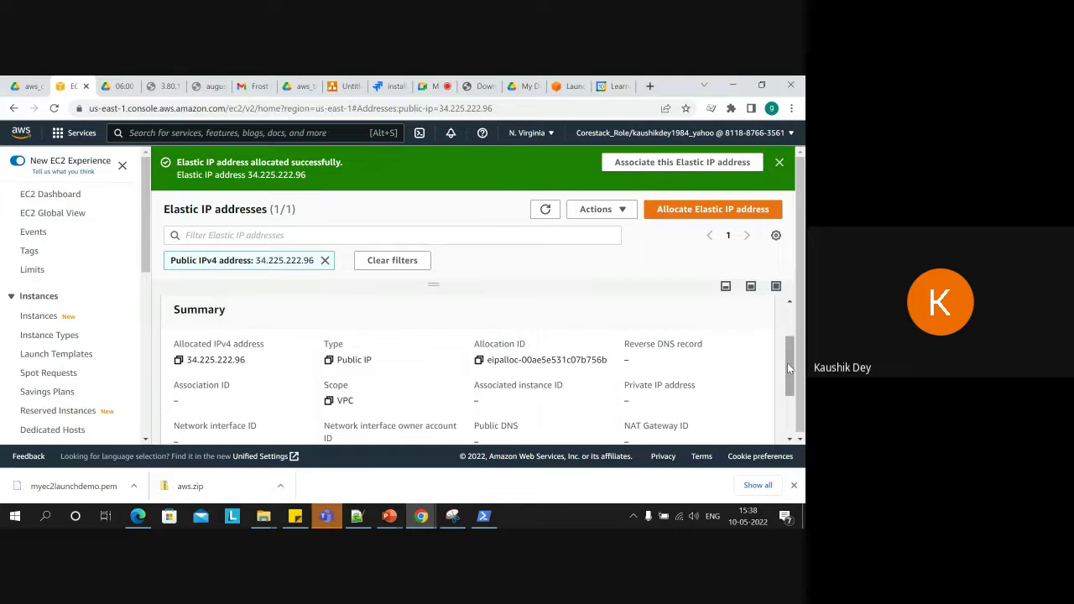
{"action": "scroll", "coordinate": [787, 362], "scroll_direction": "up", "scroll_amount": 2}
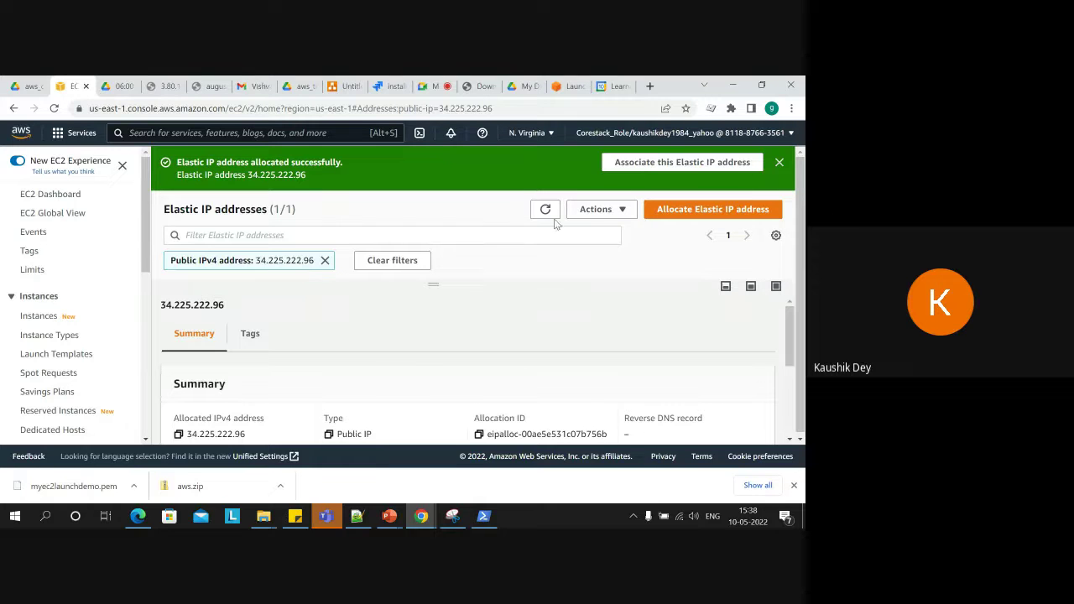
Start associating the new Elastic IP address with an instance and list the available instances.
{"action": "left_click", "coordinate": [591, 213]}
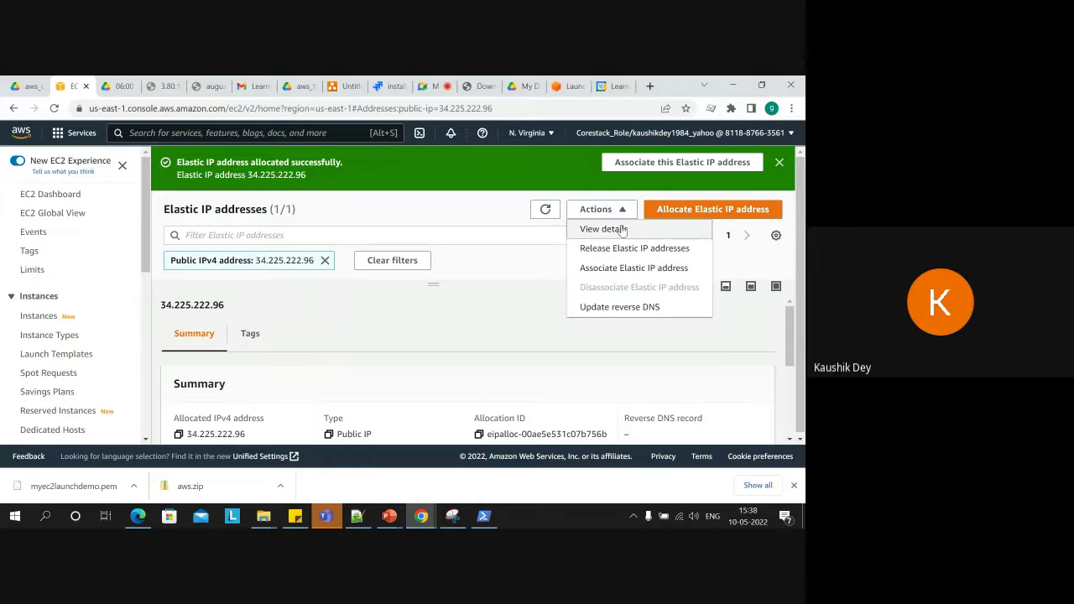
{"action": "left_click", "coordinate": [635, 268]}
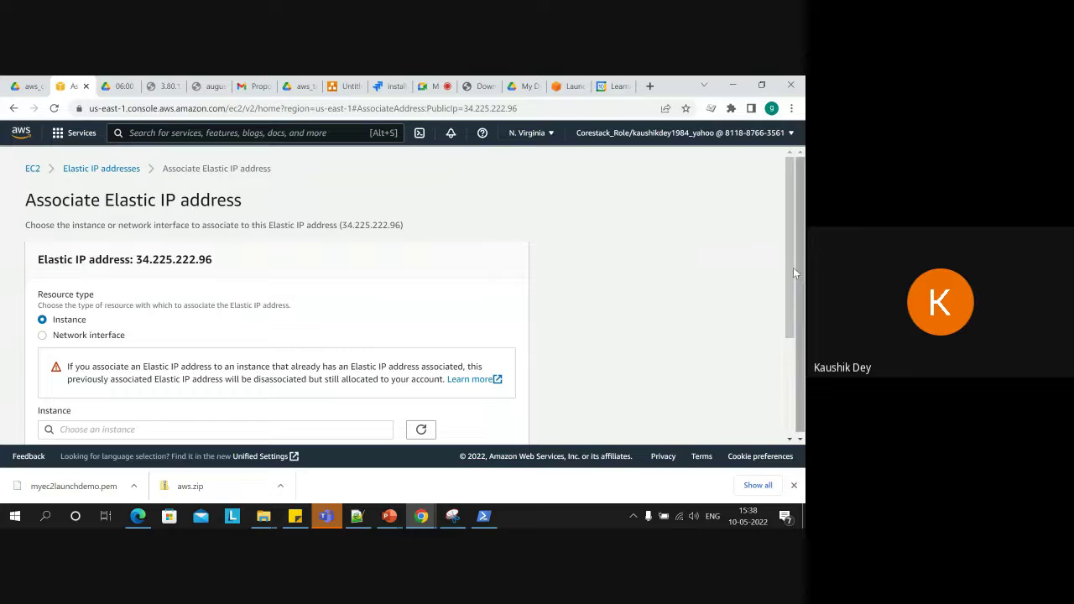
{"action": "left_click_drag", "start_coordinate": [789, 262], "coordinate": [745, 345]}
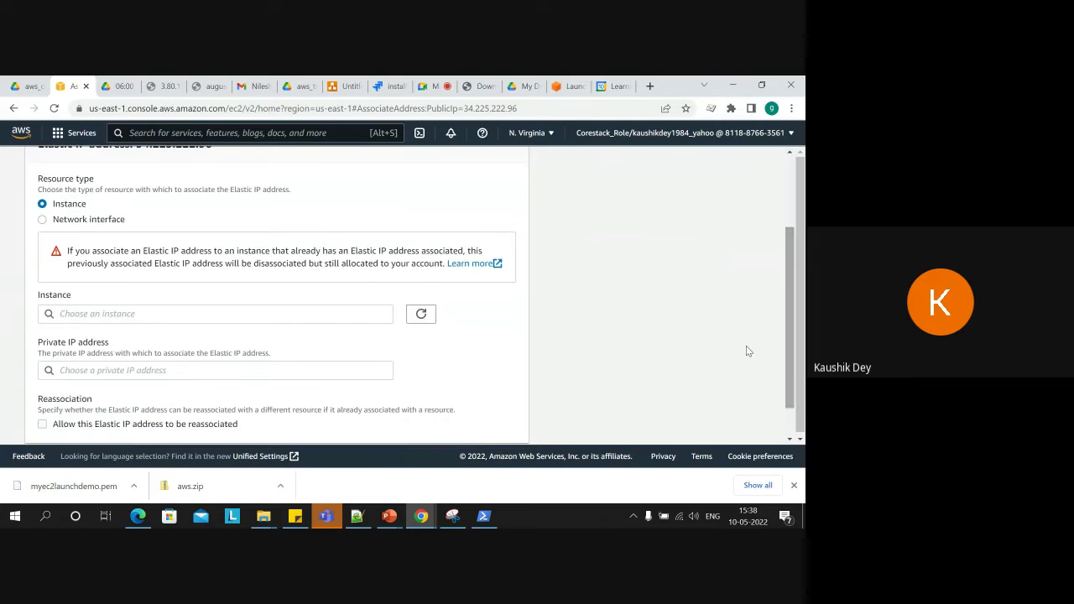
{"action": "left_click", "coordinate": [182, 314]}
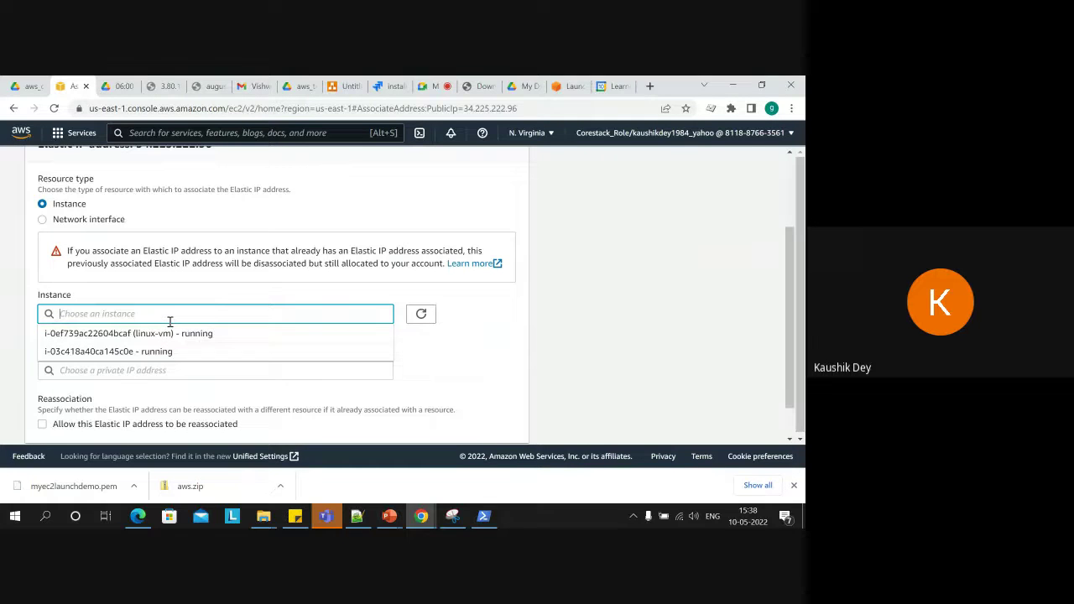
Open a copy of the association page in a new browser tab and place it beside the original.
{"action": "left_click", "coordinate": [137, 108]}
{"action": "right_click", "coordinate": [141, 108]}
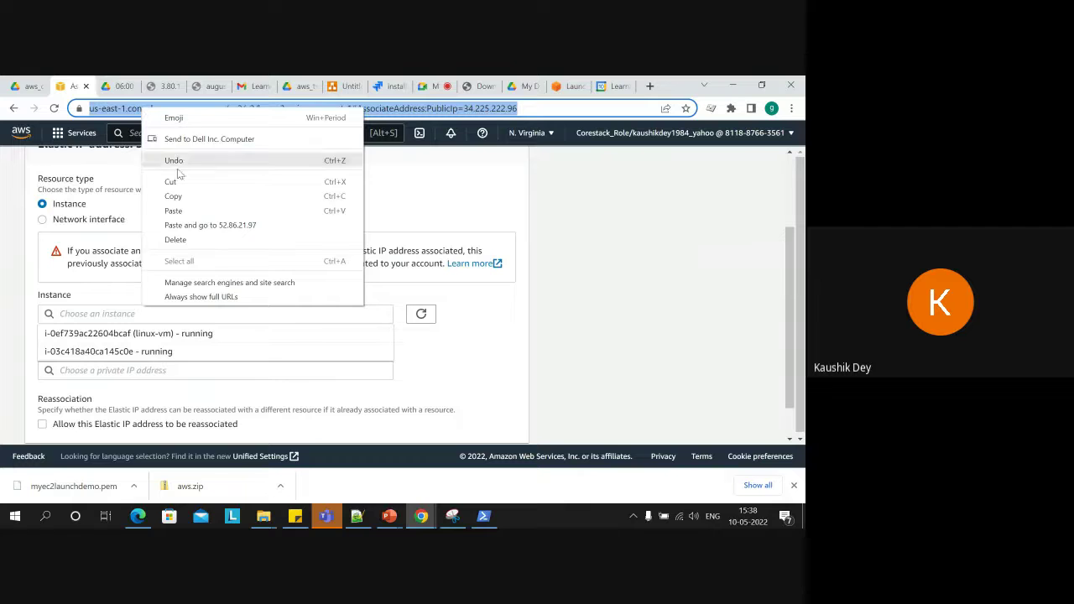
{"action": "left_click", "coordinate": [257, 196]}
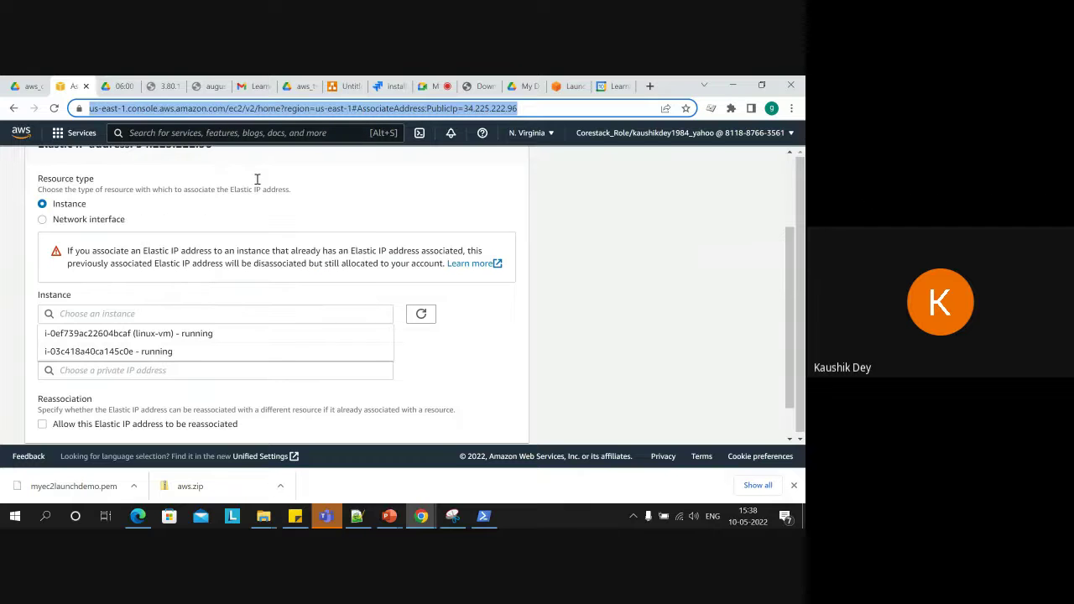
{"action": "left_click", "coordinate": [649, 86]}
{"action": "key", "text": "ctrl+v"}
{"action": "key", "text": "Return"}
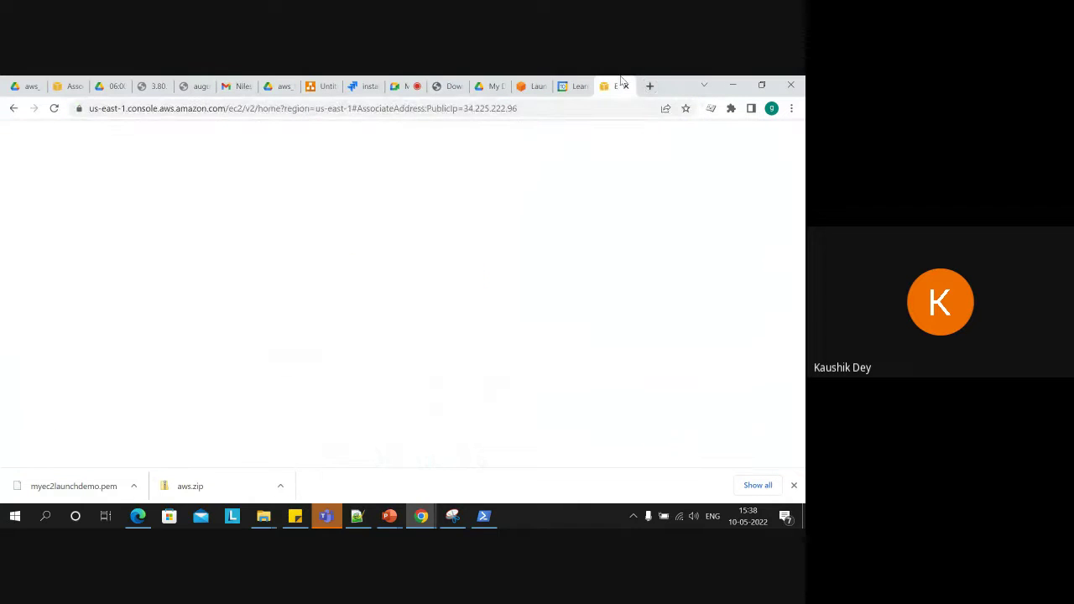
{"action": "left_click_drag", "start_coordinate": [623, 80], "coordinate": [136, 80]}
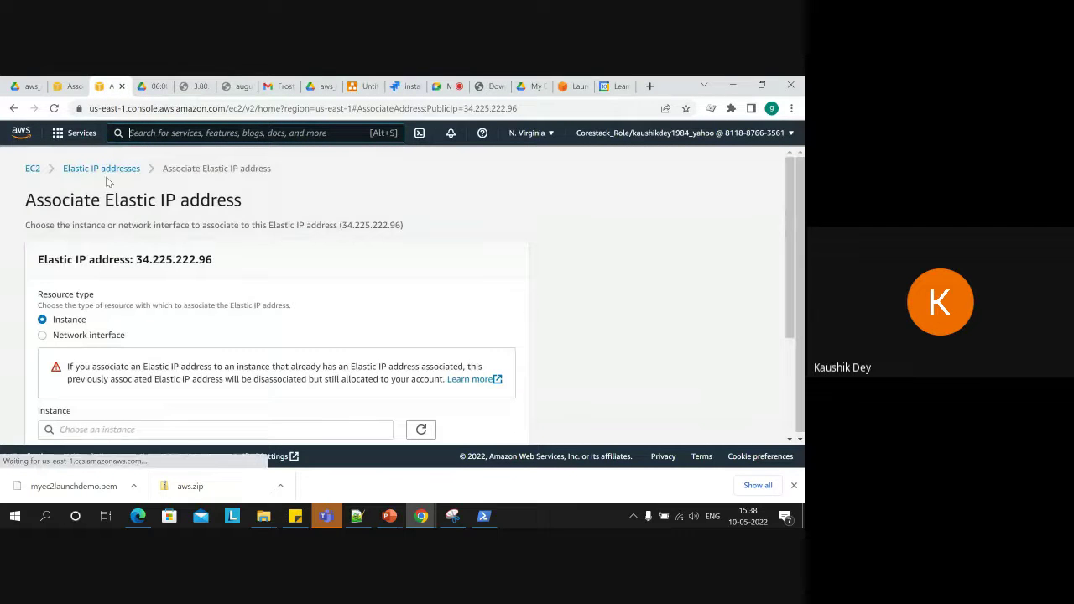
Go to the EC2 dashboard in the copied page and open the list of running instances.
{"action": "left_click", "coordinate": [32, 170]}
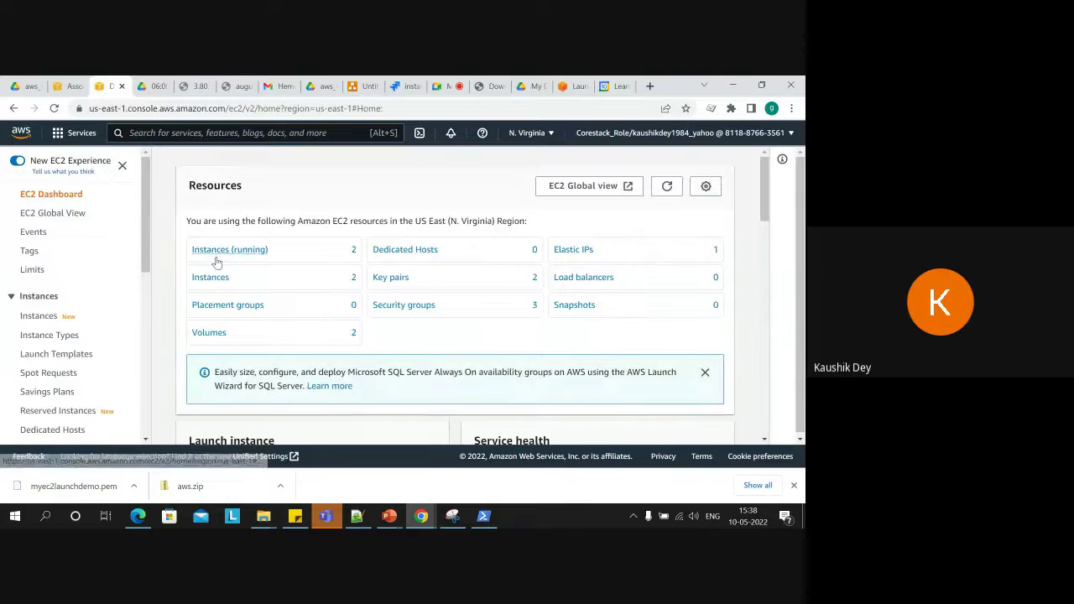
{"action": "left_click", "coordinate": [230, 254]}
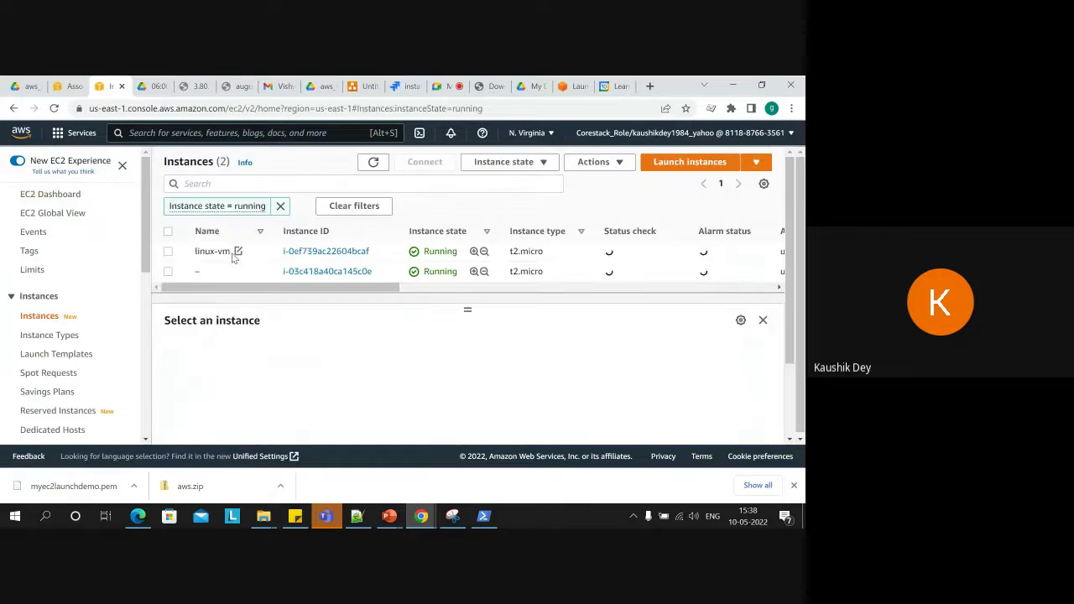
{"action": "left_click", "coordinate": [169, 252]}
{"action": "left_click", "coordinate": [169, 252]}
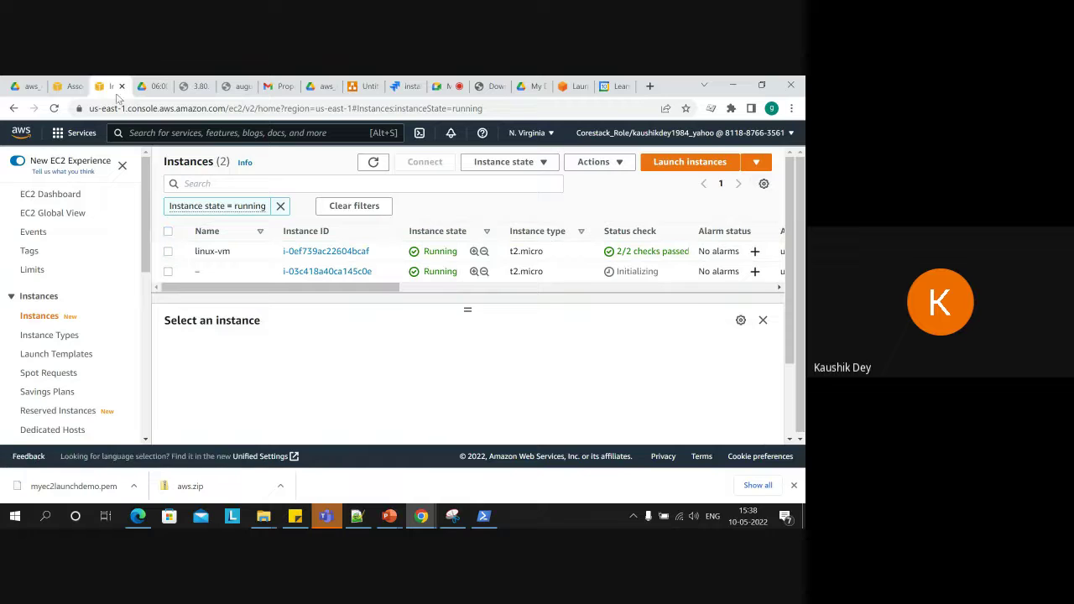
Back on the association form, choose instance i-03c418a40ca145c0e and private IP address 172.31.31.56.
{"action": "left_click", "coordinate": [71, 79]}
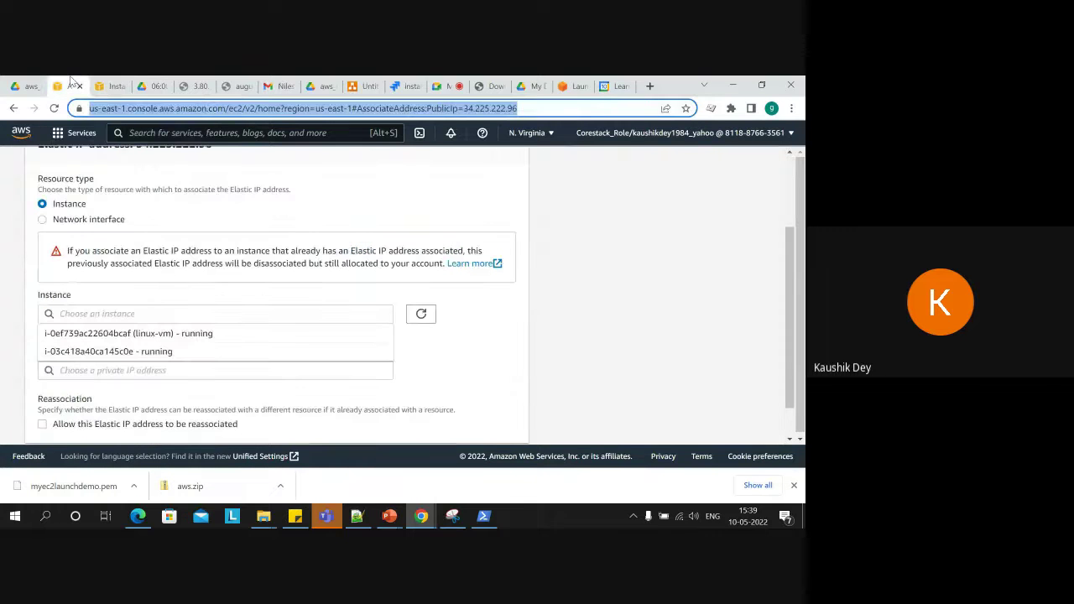
{"action": "left_click", "coordinate": [173, 351]}
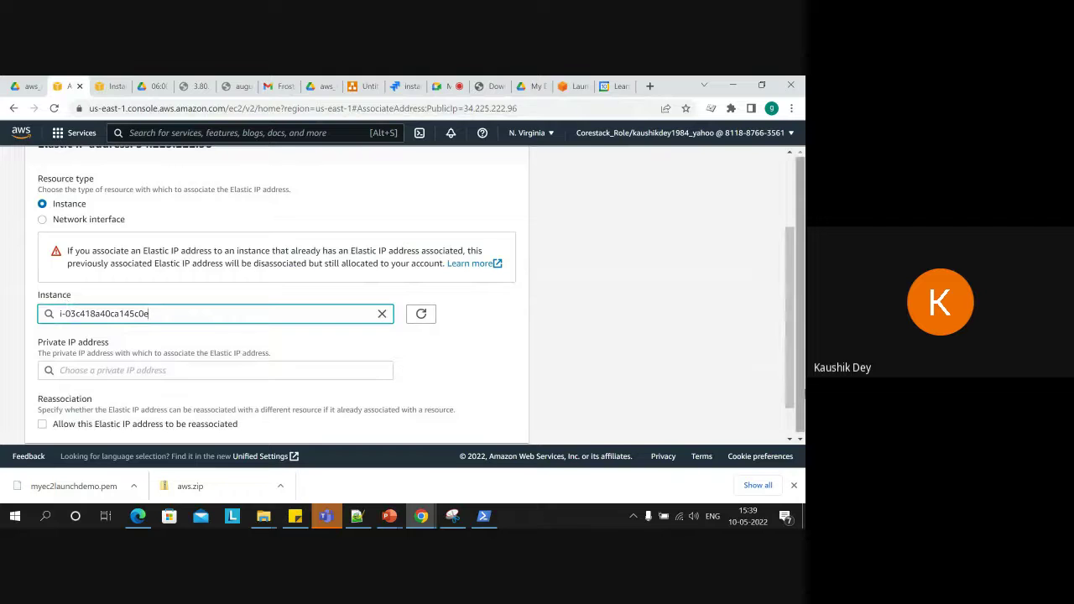
{"action": "left_click_drag", "start_coordinate": [791, 378], "coordinate": [793, 432]}
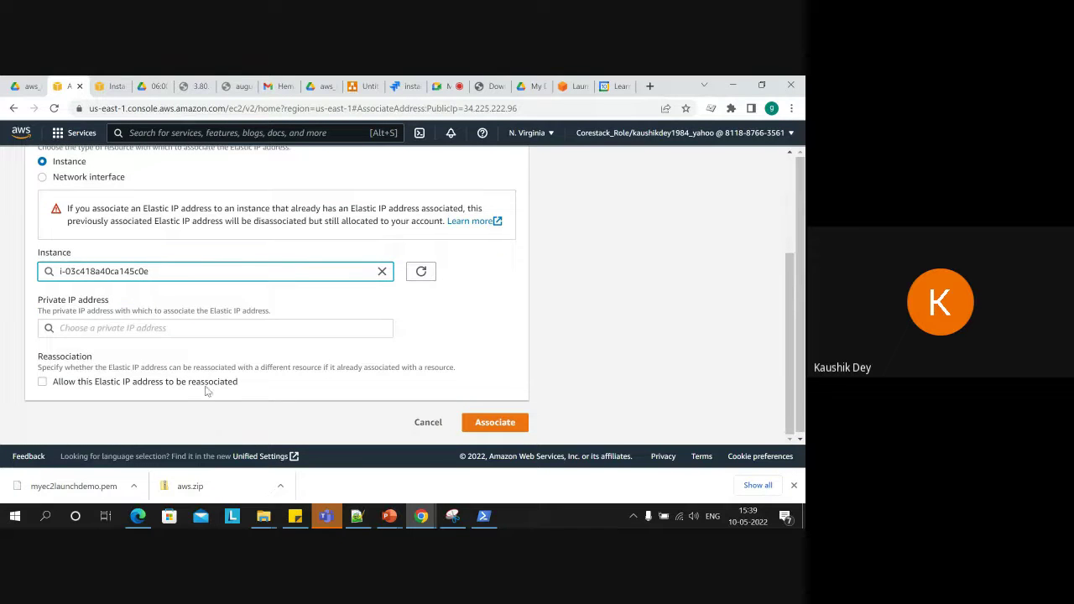
{"action": "left_click", "coordinate": [148, 326]}
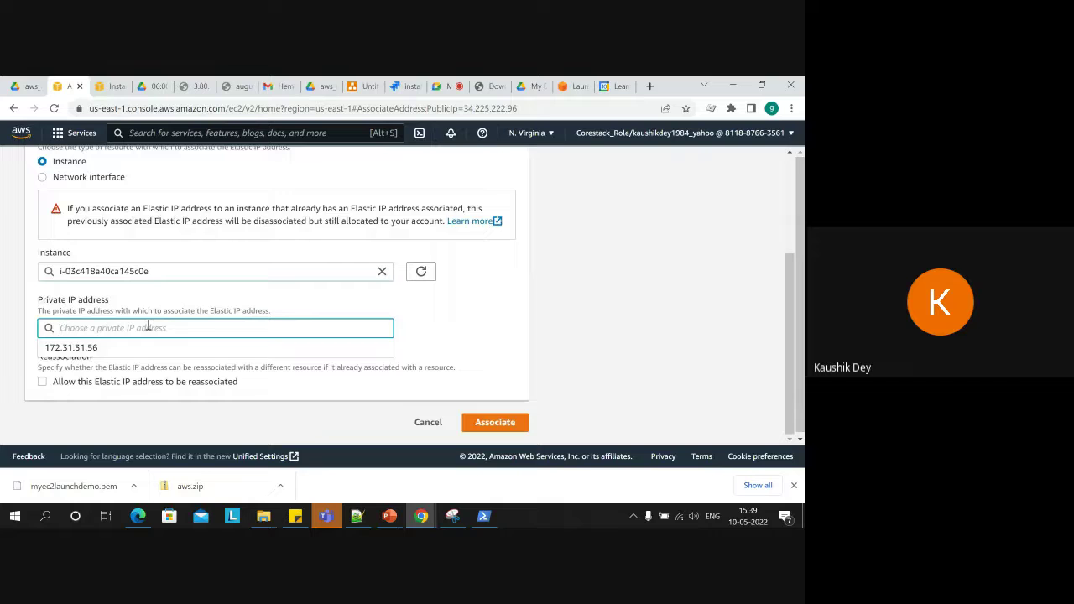
{"action": "left_click", "coordinate": [102, 347]}
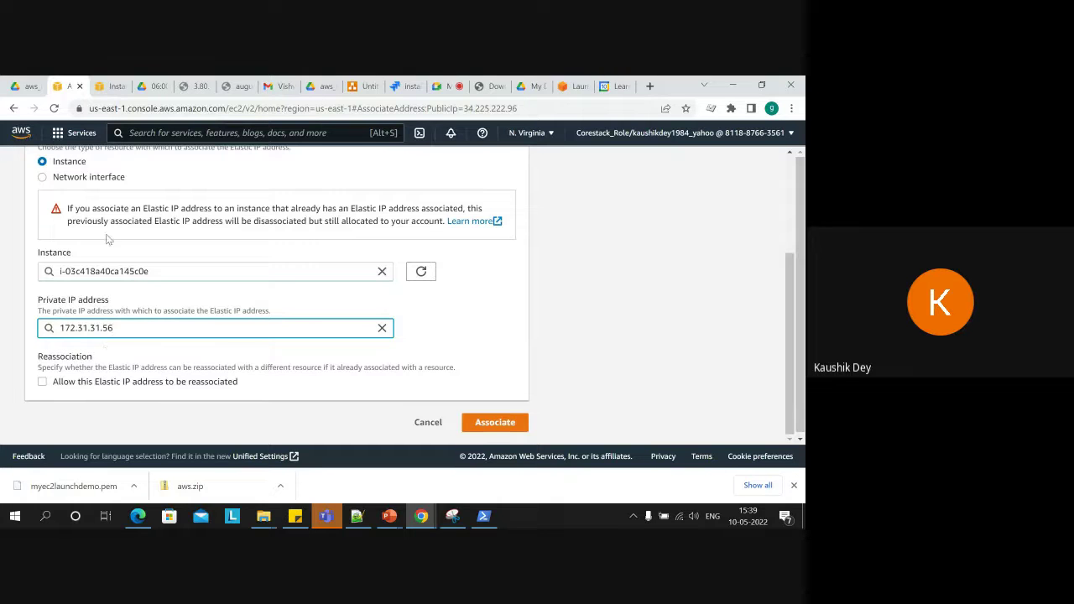
Check the private IPv4 address in the unnamed instance's details and associate the Elastic IP address with that instance.
{"action": "left_click", "coordinate": [106, 87]}
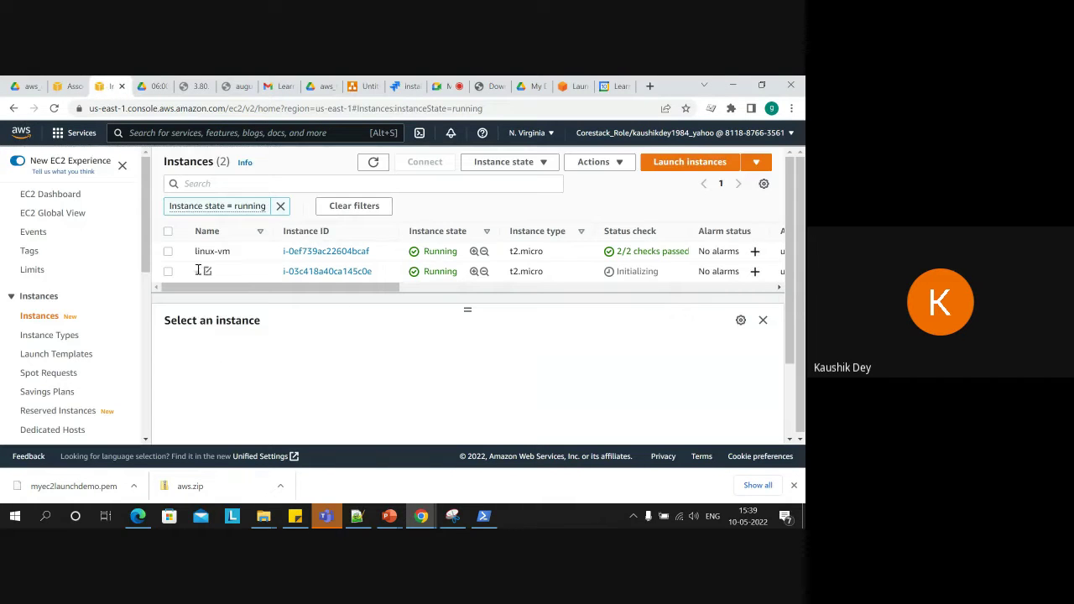
{"action": "left_click", "coordinate": [168, 271]}
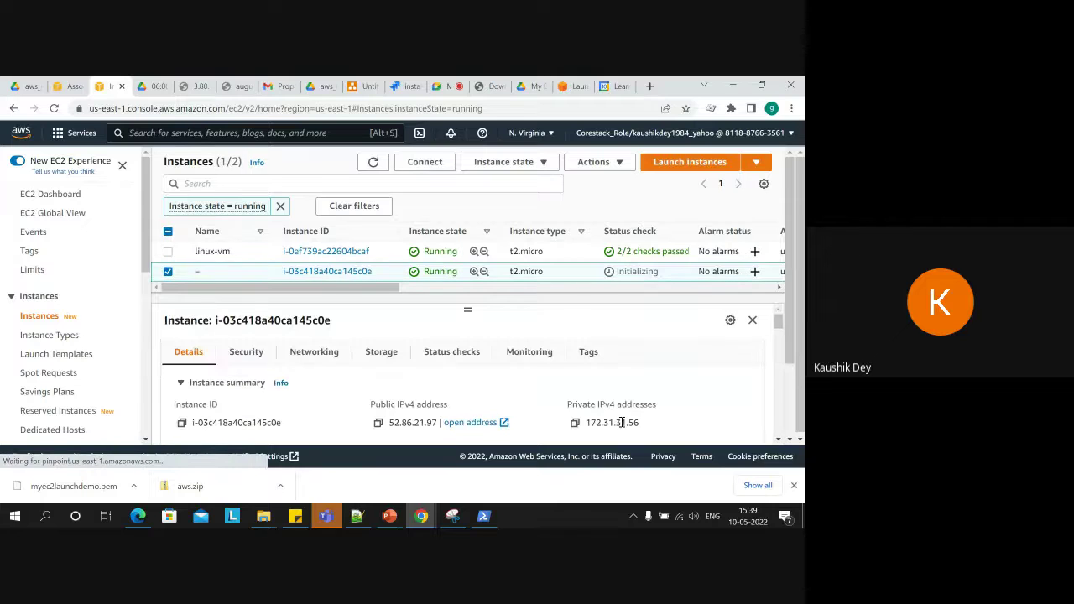
{"action": "double_click", "coordinate": [621, 422]}
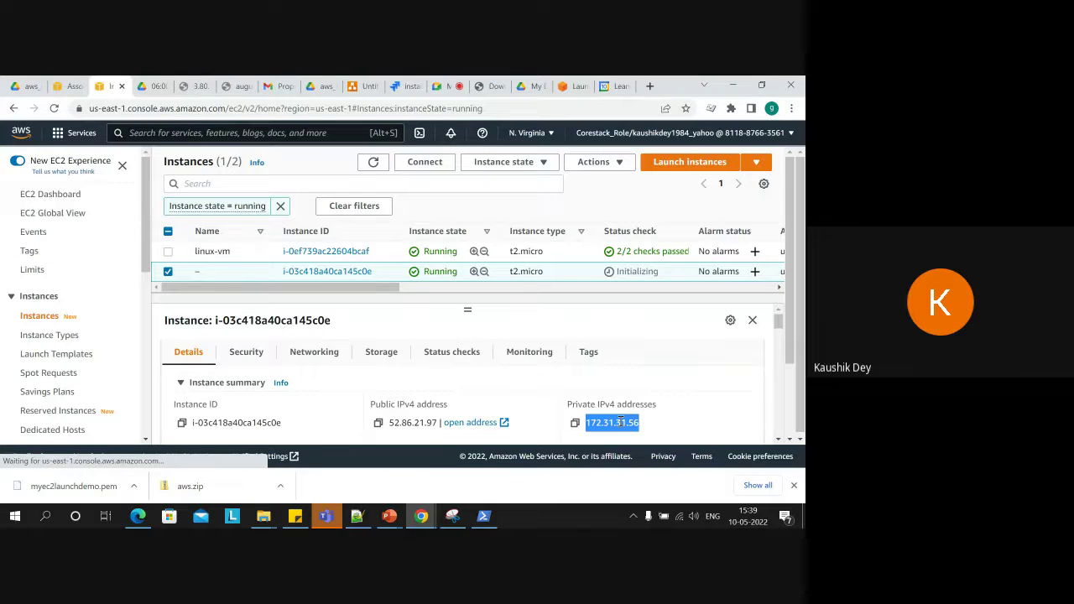
{"action": "left_click", "coordinate": [74, 86]}
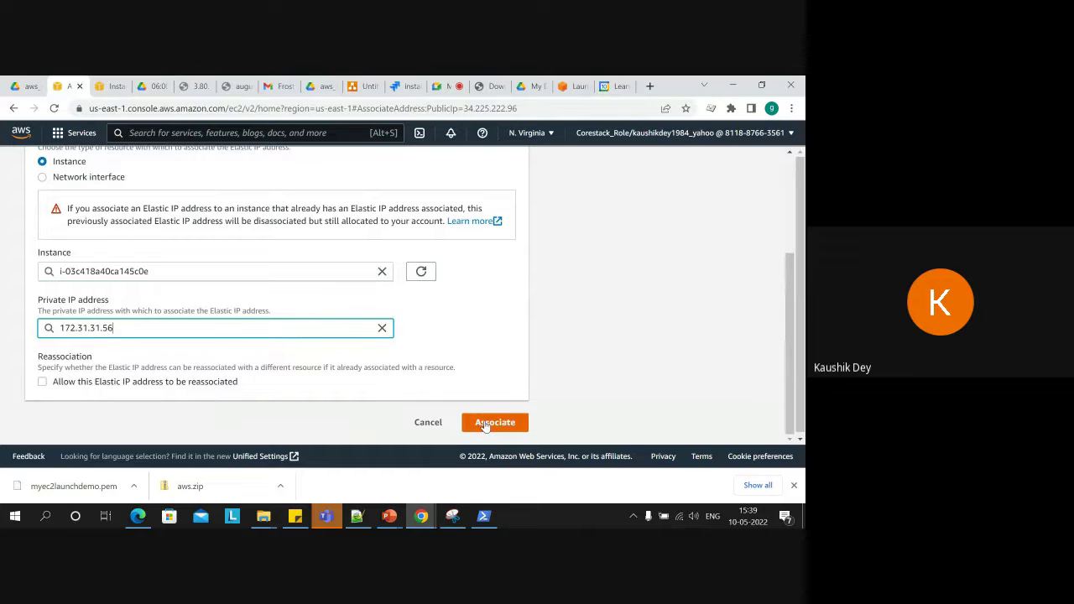
{"action": "left_click", "coordinate": [494, 422]}
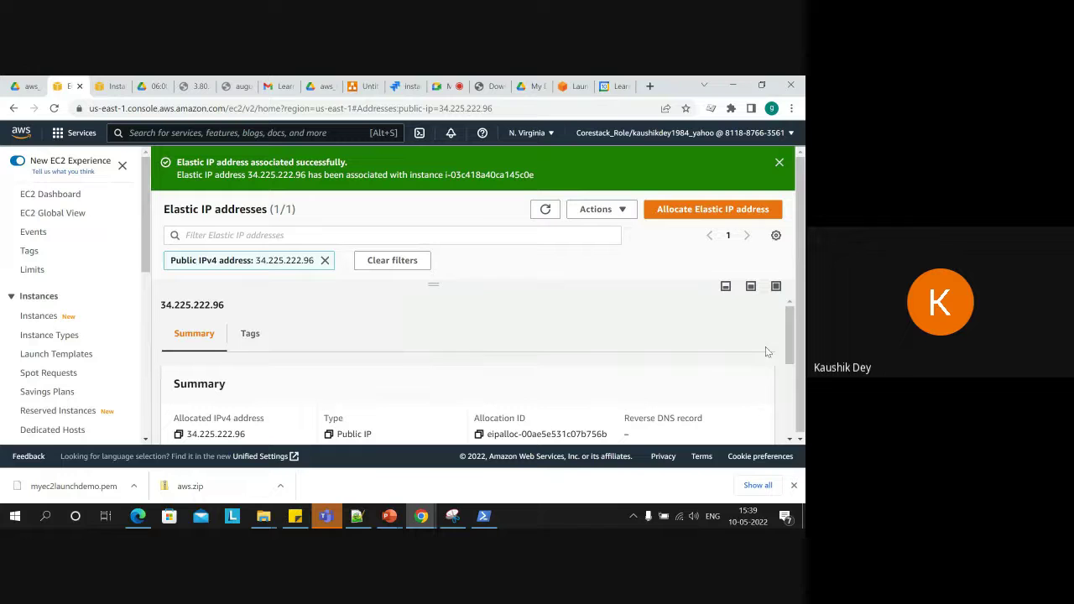
View the Elastic IP's tags, then refresh the instances list and check the unnamed instance's public IPv4 address.
{"action": "mouse_move", "coordinate": [788, 337]}
{"action": "left_mouse_down"}
{"action": "mouse_move", "coordinate": [790, 390]}
{"action": "mouse_move", "coordinate": [787, 339]}
{"action": "left_mouse_up"}
{"action": "left_click", "coordinate": [262, 341]}
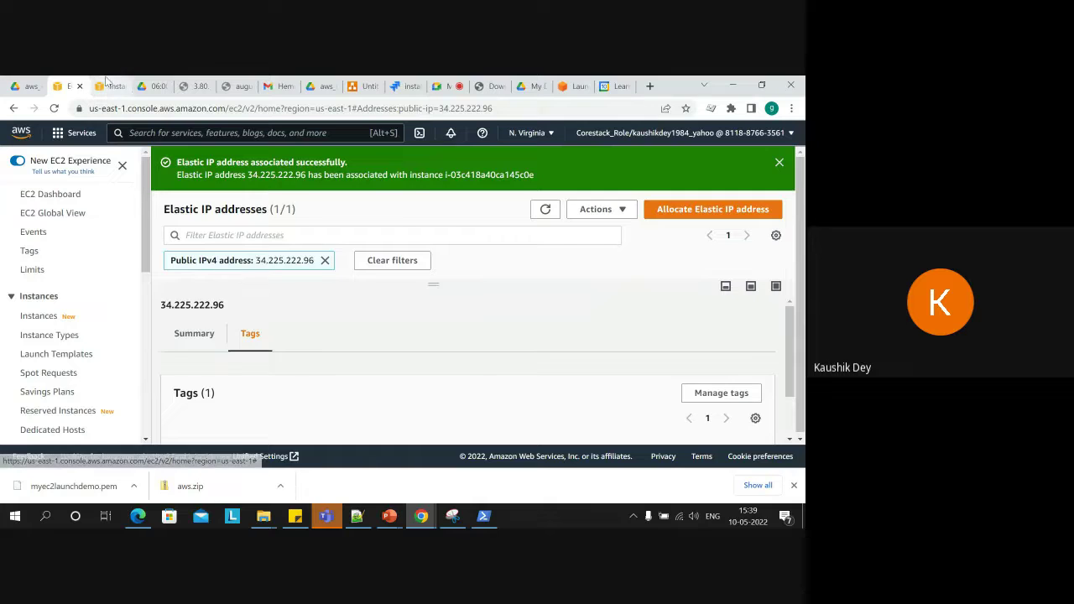
{"action": "left_click", "coordinate": [109, 85]}
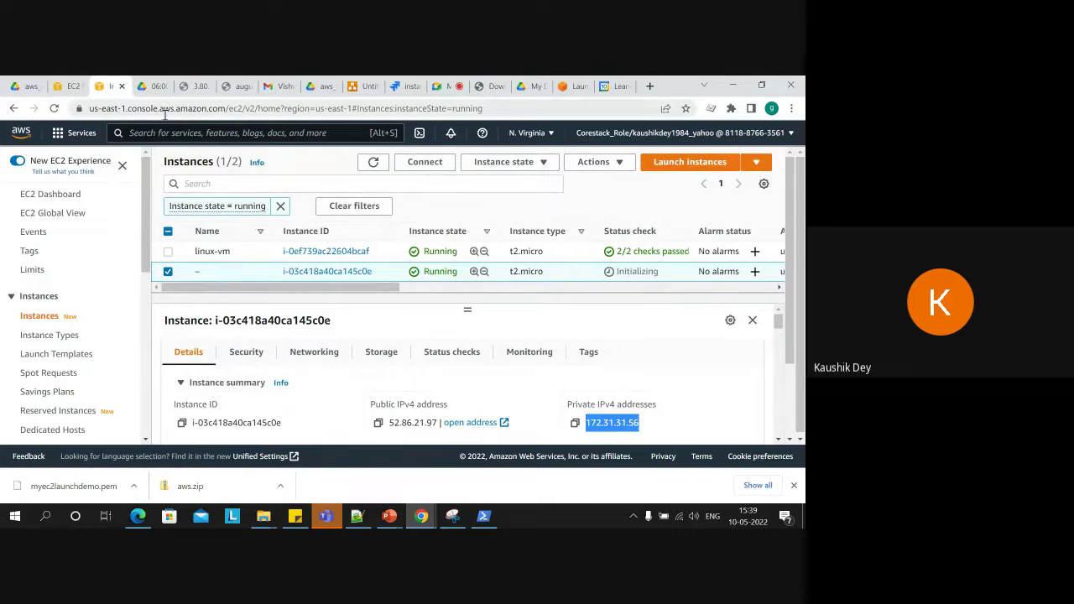
{"action": "left_click", "coordinate": [372, 162]}
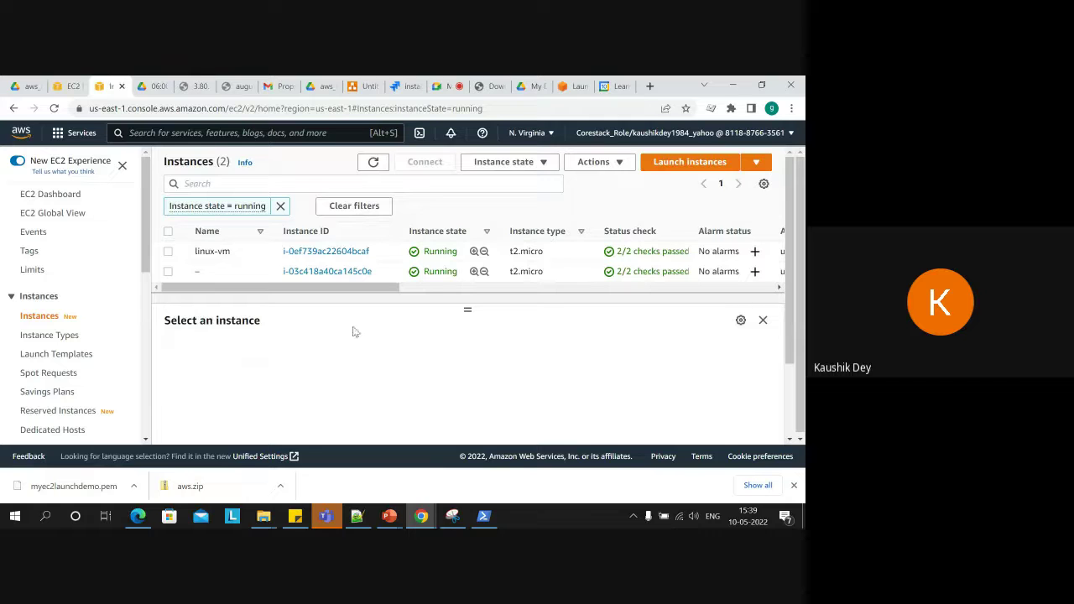
{"action": "left_click", "coordinate": [168, 273]}
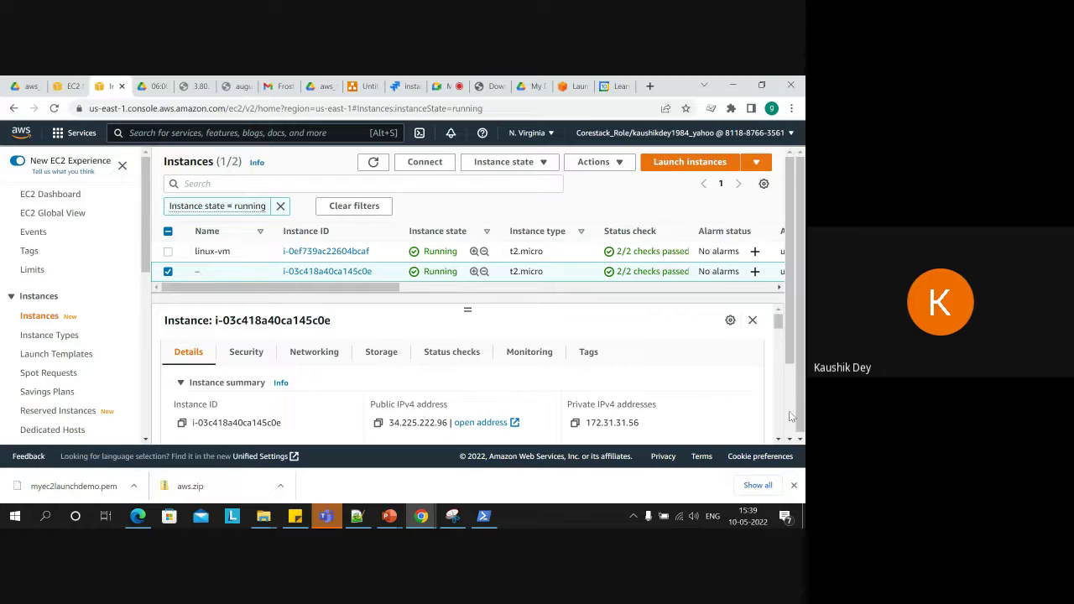
{"action": "scroll", "coordinate": [433, 392], "scroll_direction": "down", "scroll_amount": 1}
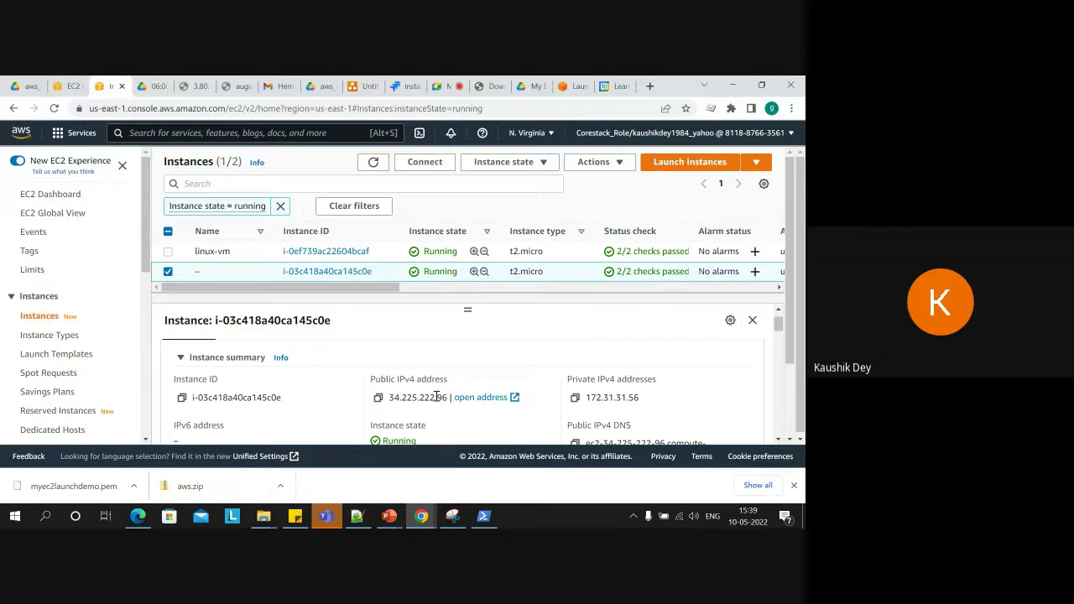
Stop the unnamed instance i-03c418a40ca145c0e and confirm the stop.
{"action": "left_click", "coordinate": [519, 166]}
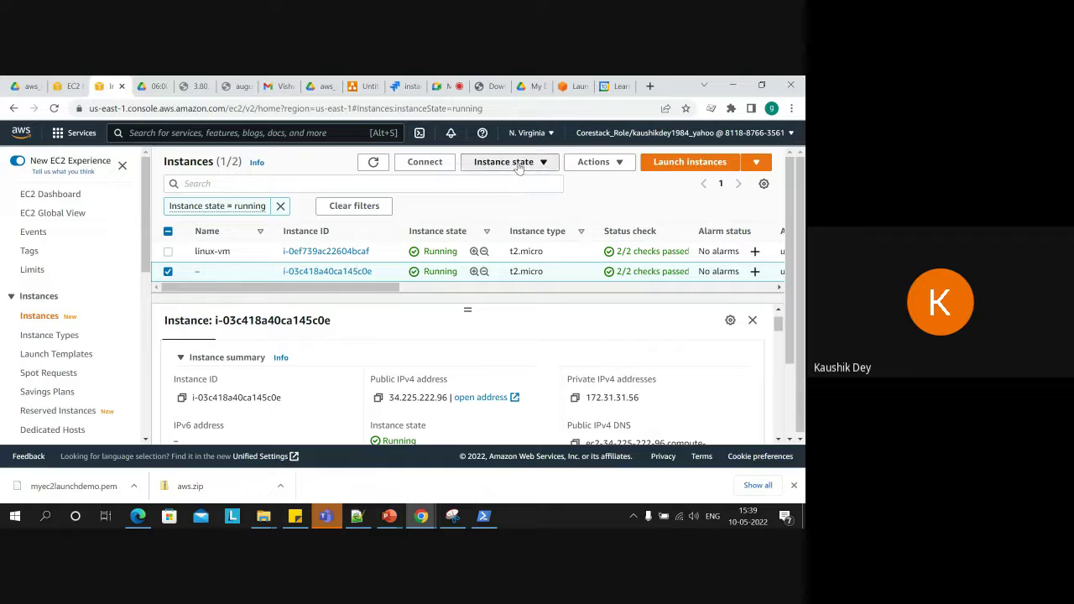
{"action": "left_click", "coordinate": [503, 182]}
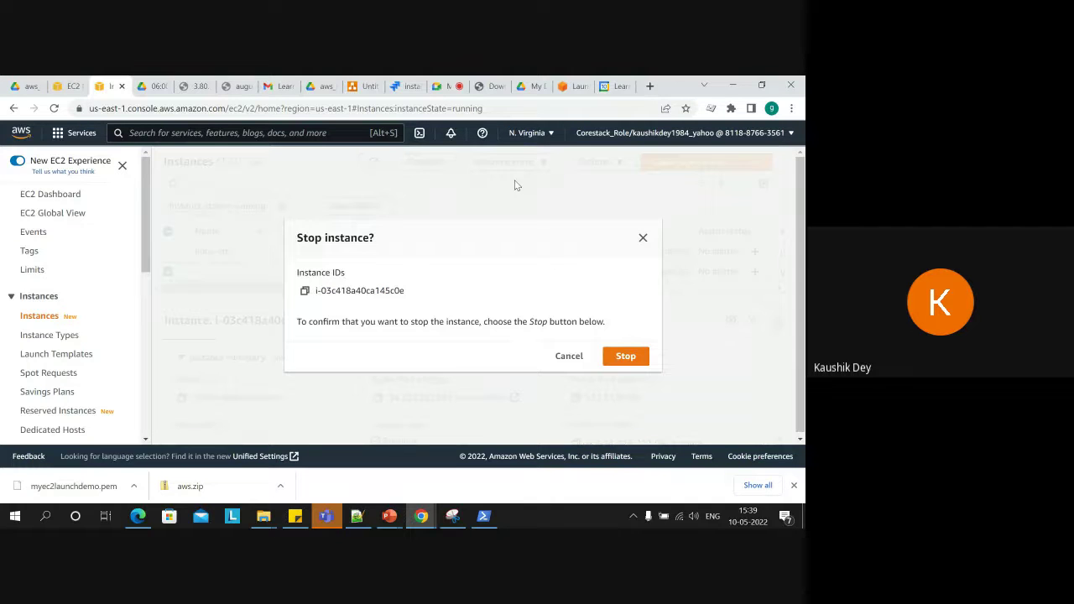
{"action": "left_click", "coordinate": [625, 356]}
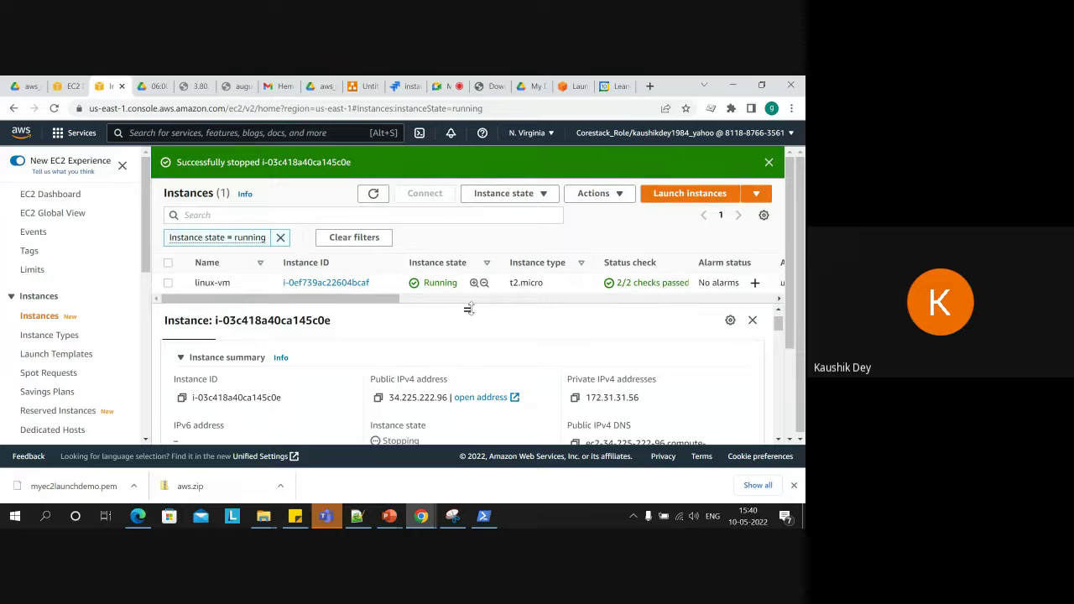
Refresh the instances list and remove the running-state filter to list all instances.
{"action": "left_click_drag", "start_coordinate": [468, 309], "coordinate": [470, 339]}
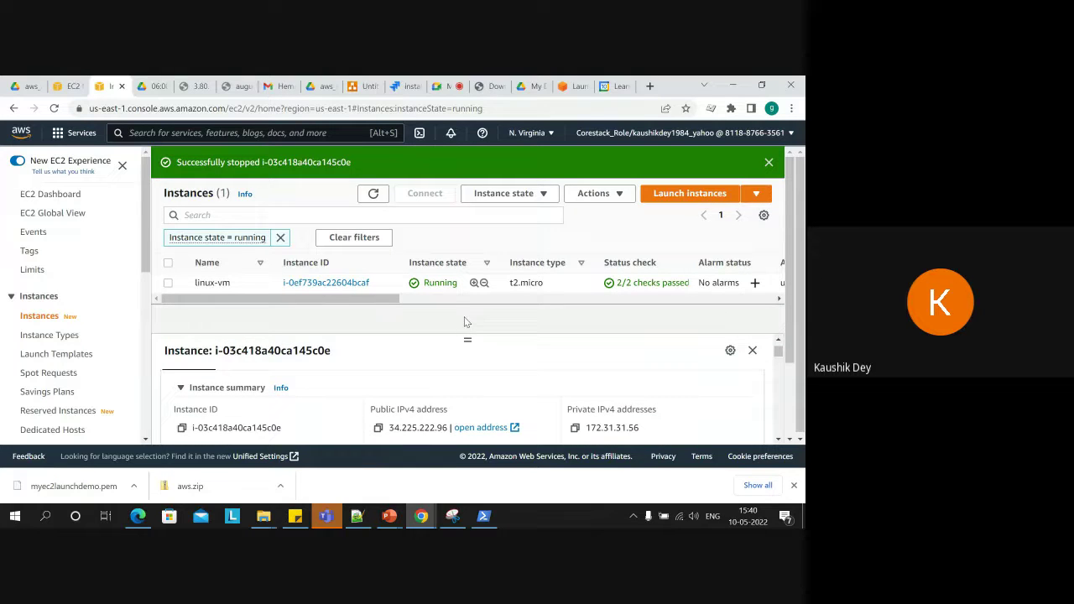
{"action": "left_click", "coordinate": [506, 201]}
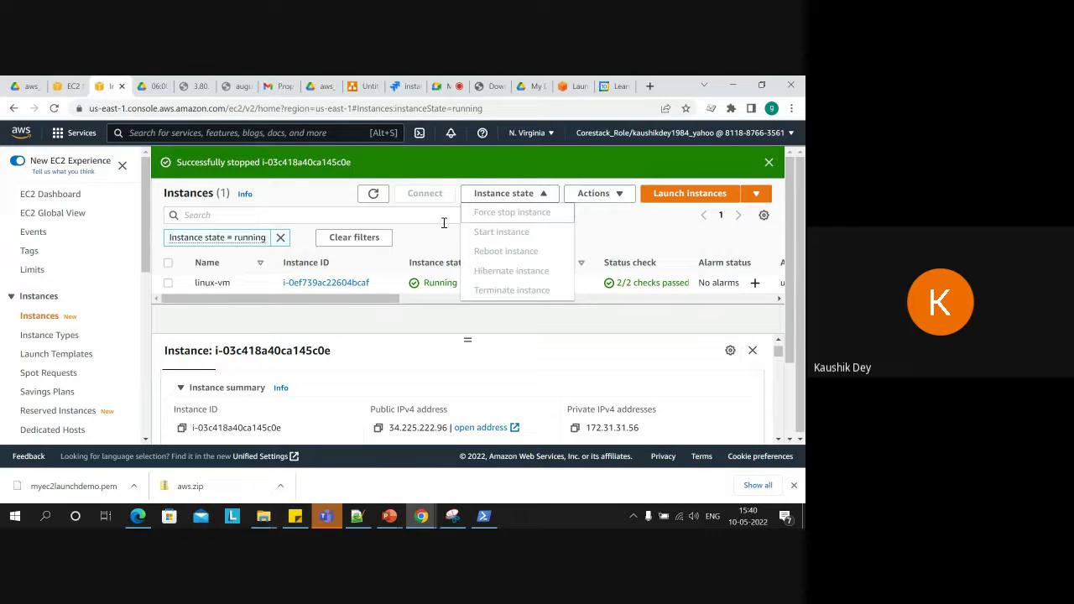
{"action": "left_click", "coordinate": [373, 194]}
{"action": "left_click", "coordinate": [373, 194]}
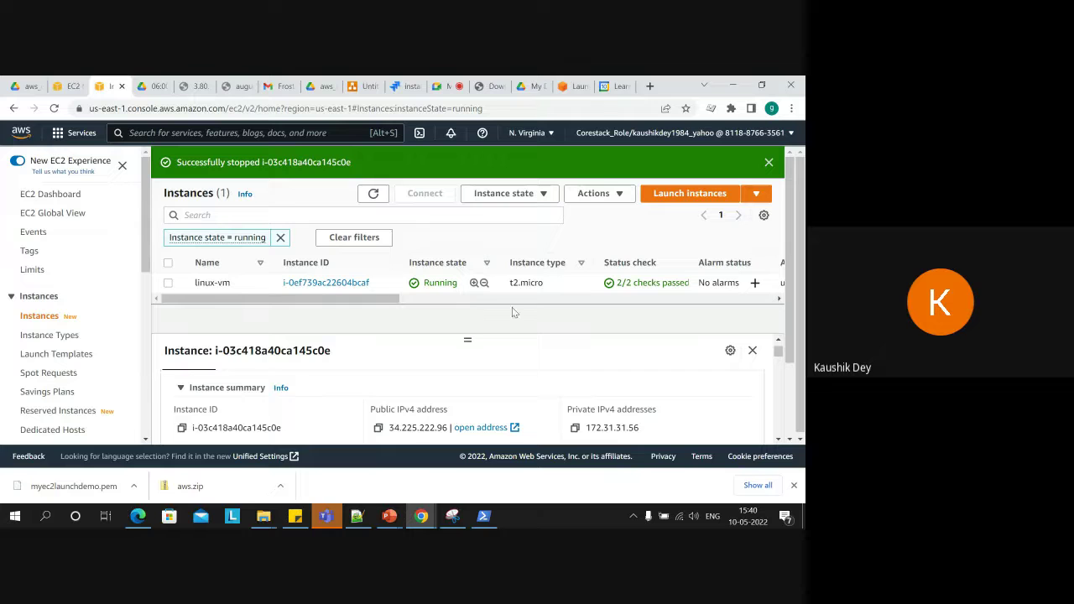
{"action": "scroll", "coordinate": [398, 301], "scroll_direction": "right", "scroll_amount": 3}
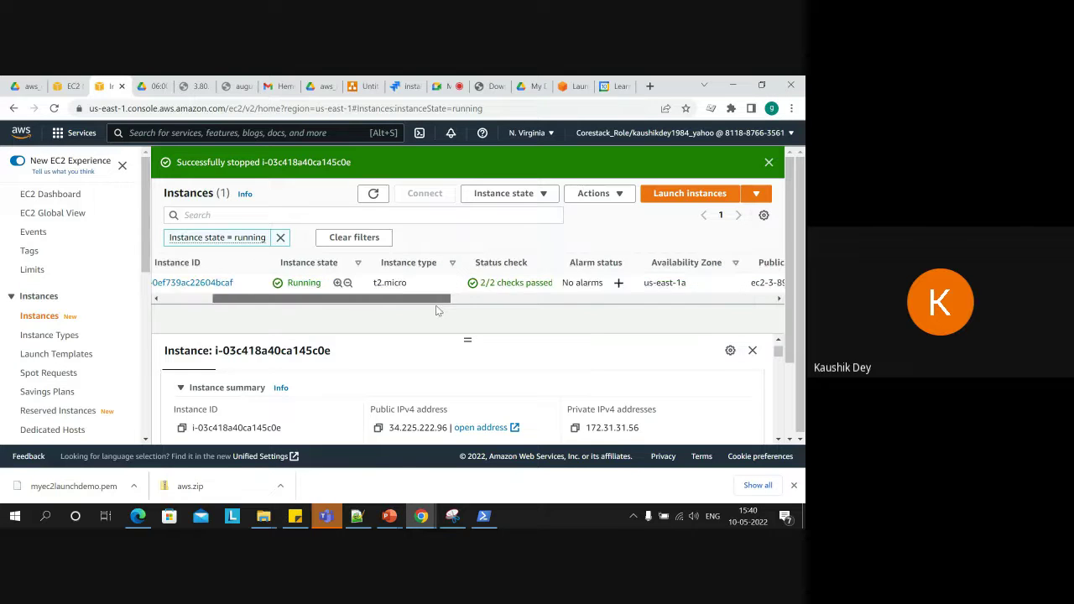
{"action": "left_click_drag", "start_coordinate": [399, 301], "coordinate": [323, 294]}
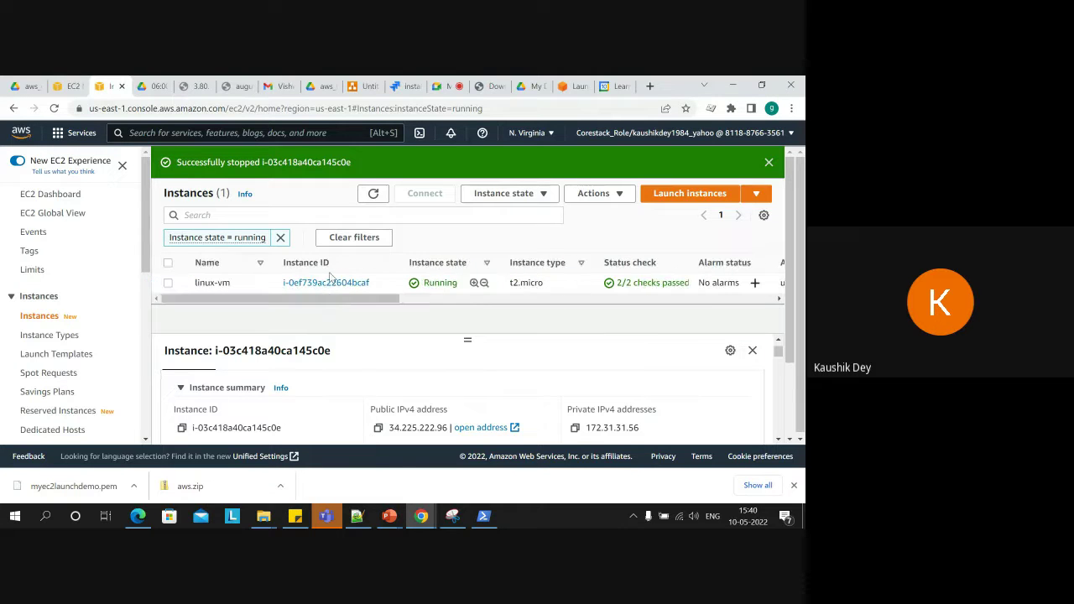
{"action": "left_click", "coordinate": [280, 237]}
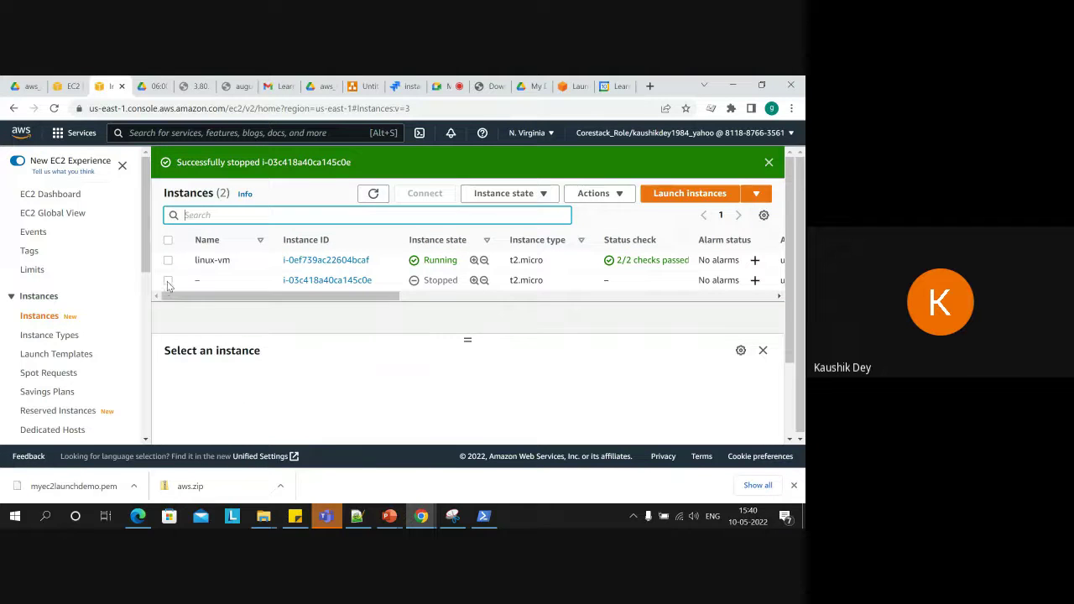
Refresh the instances list, start the stopped unnamed instance i-03c418a40ca145c0e, and dismiss the earlier stop notification.
{"action": "left_click", "coordinate": [167, 281]}
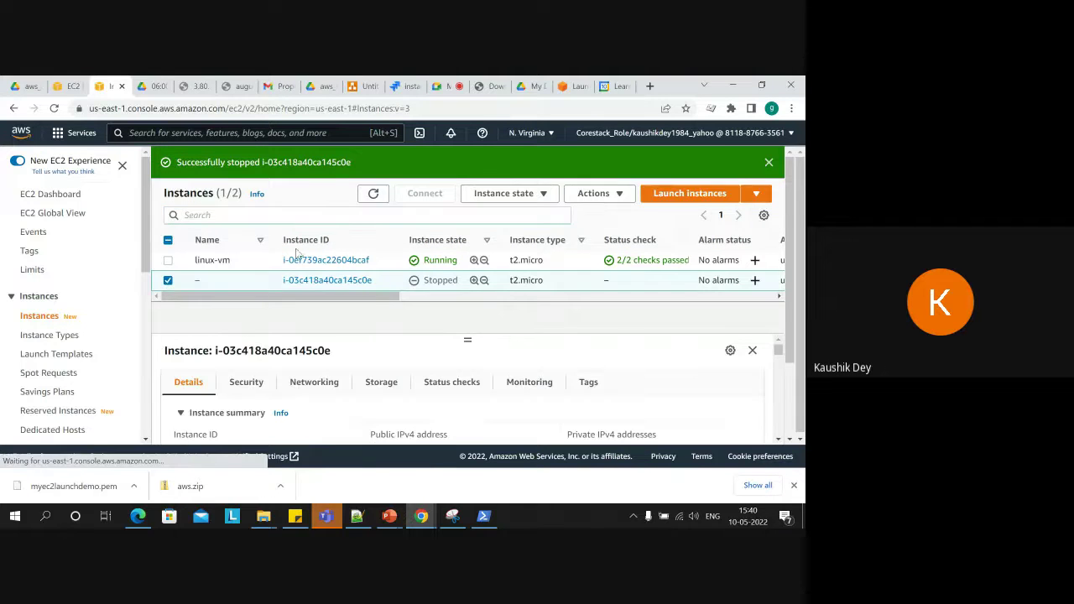
{"action": "left_click", "coordinate": [373, 195]}
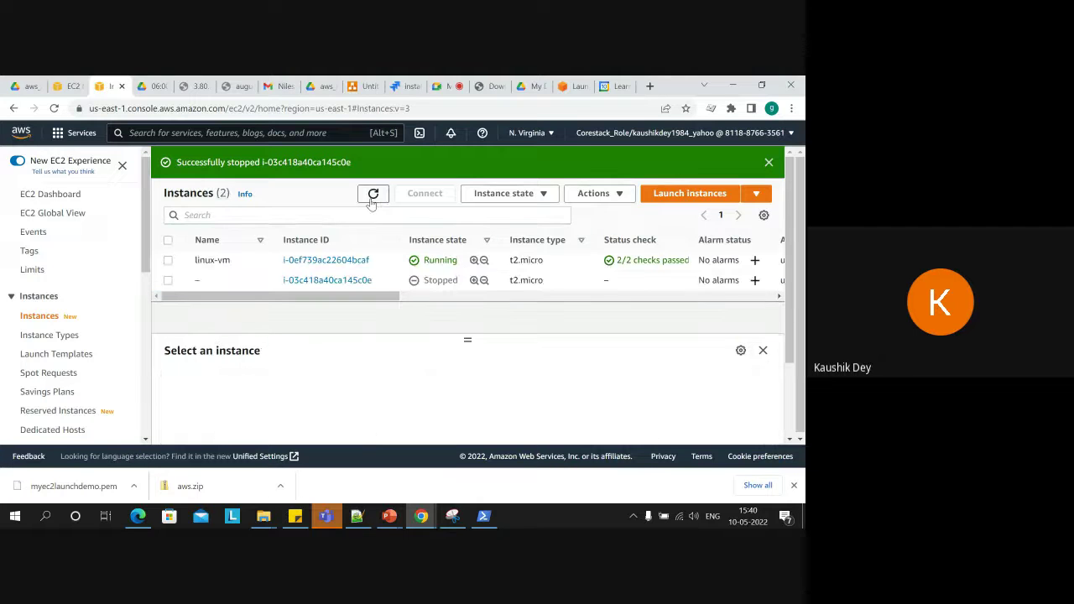
{"action": "left_click", "coordinate": [167, 280]}
{"action": "left_click", "coordinate": [495, 194]}
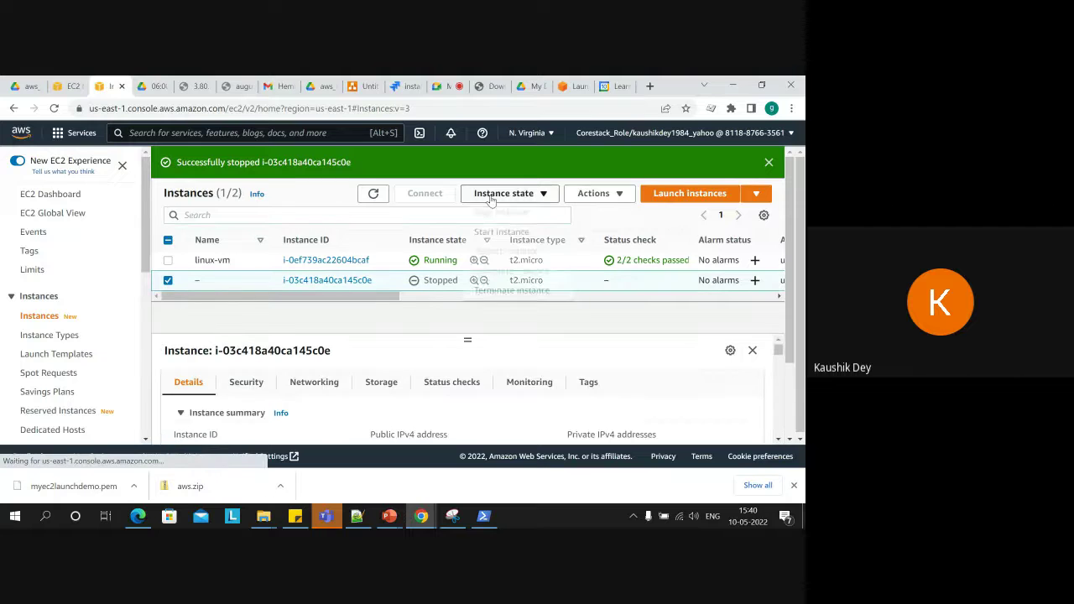
{"action": "left_click", "coordinate": [504, 234]}
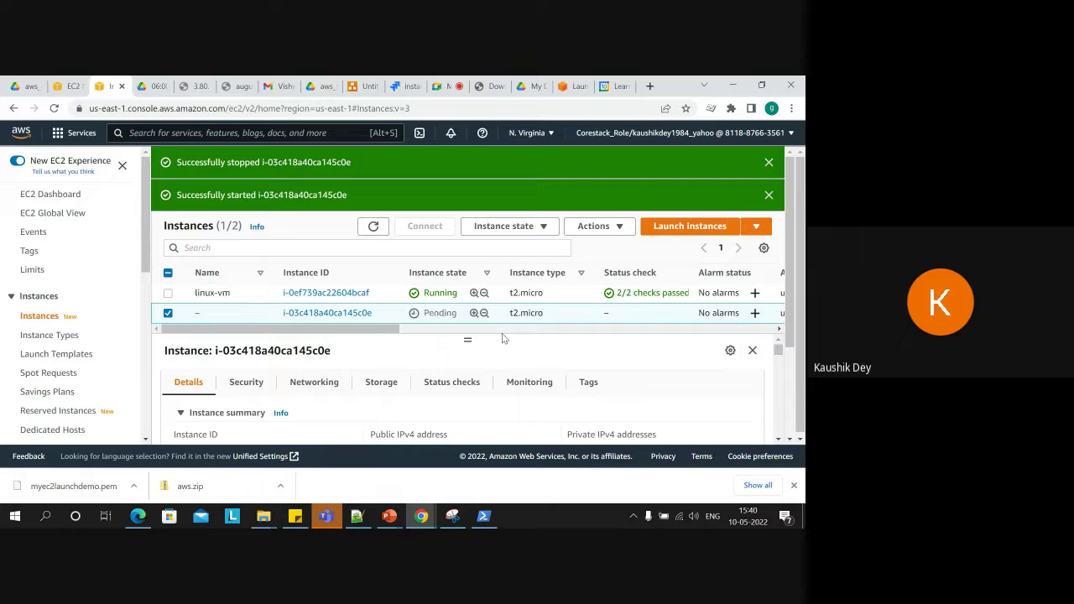
{"action": "left_click", "coordinate": [768, 163]}
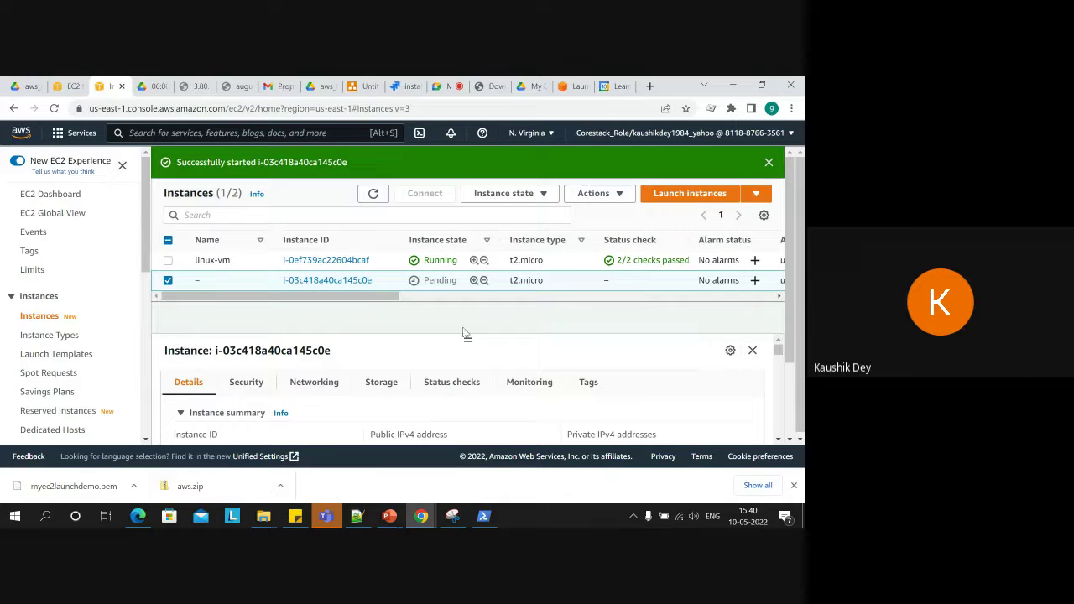
Refresh the instances list repeatedly to check the state of the restarted unnamed instance.
{"action": "left_click", "coordinate": [373, 195]}
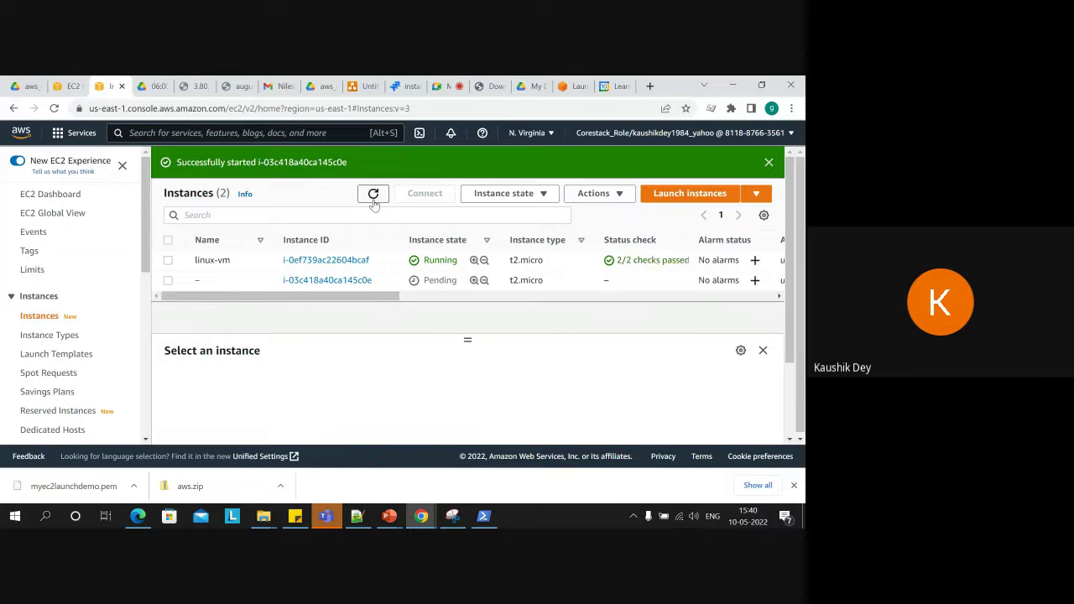
{"action": "left_click", "coordinate": [373, 198]}
{"action": "left_click", "coordinate": [374, 199]}
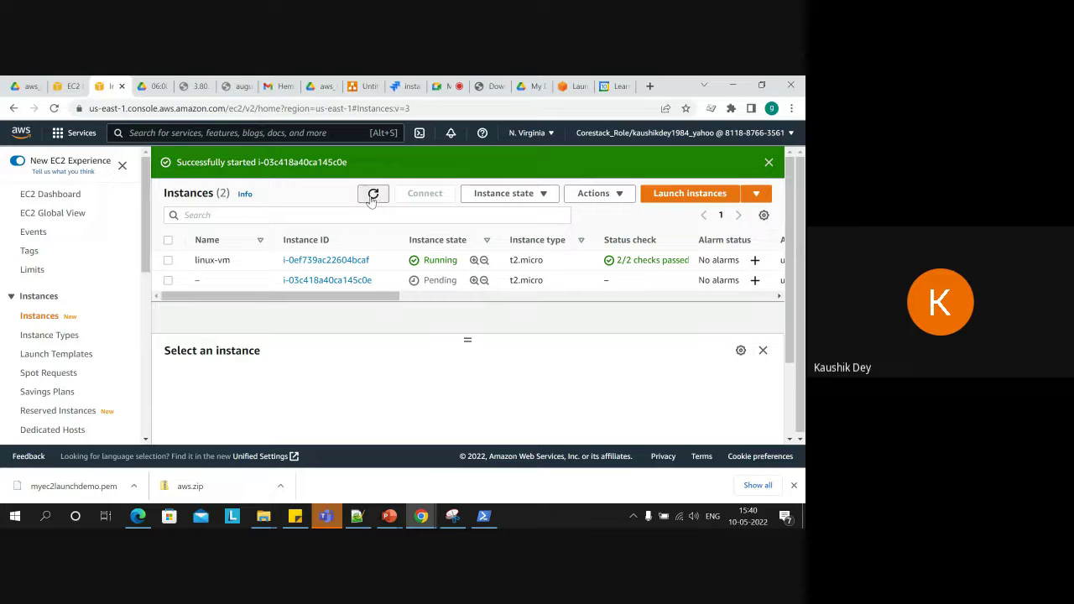
{"action": "left_click", "coordinate": [168, 282]}
{"action": "left_click", "coordinate": [373, 199]}
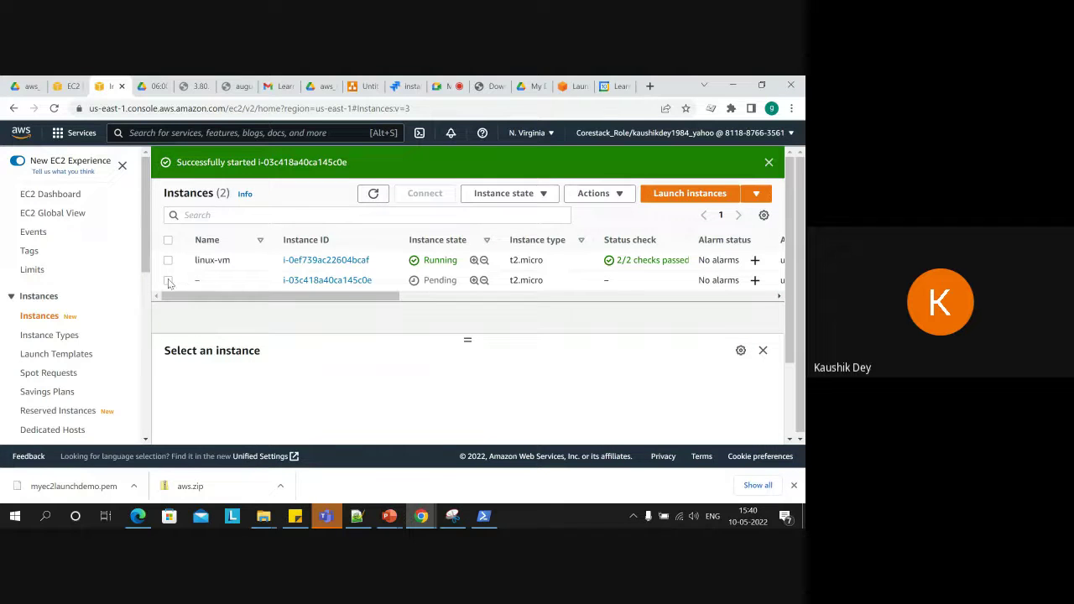
Refresh the EC2 instance list and check the state of the unnamed t2.micro instance.
{"action": "left_click", "coordinate": [167, 282]}
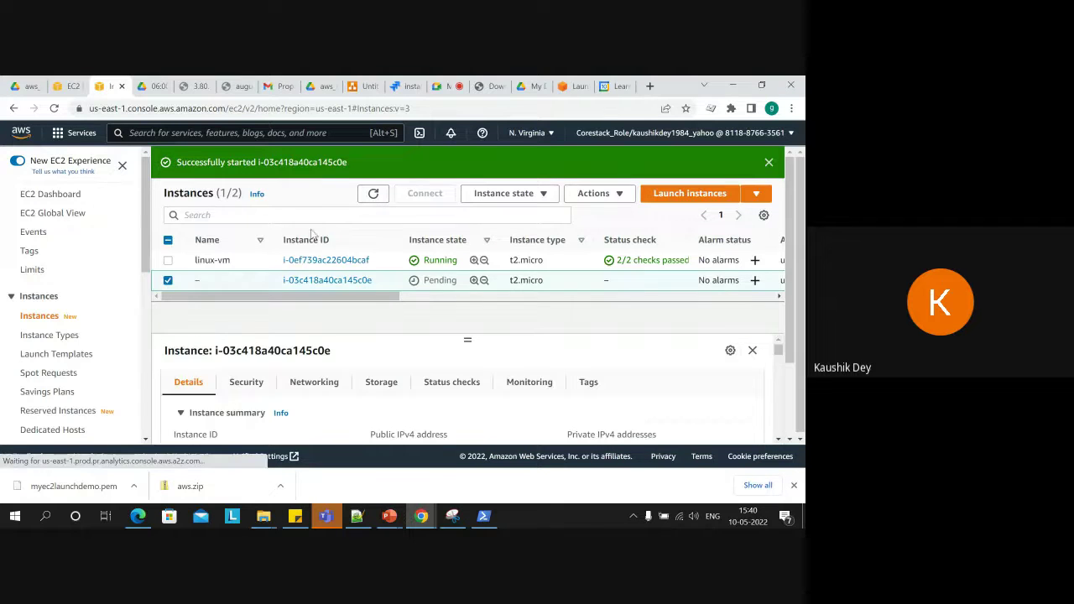
{"action": "left_click", "coordinate": [374, 195]}
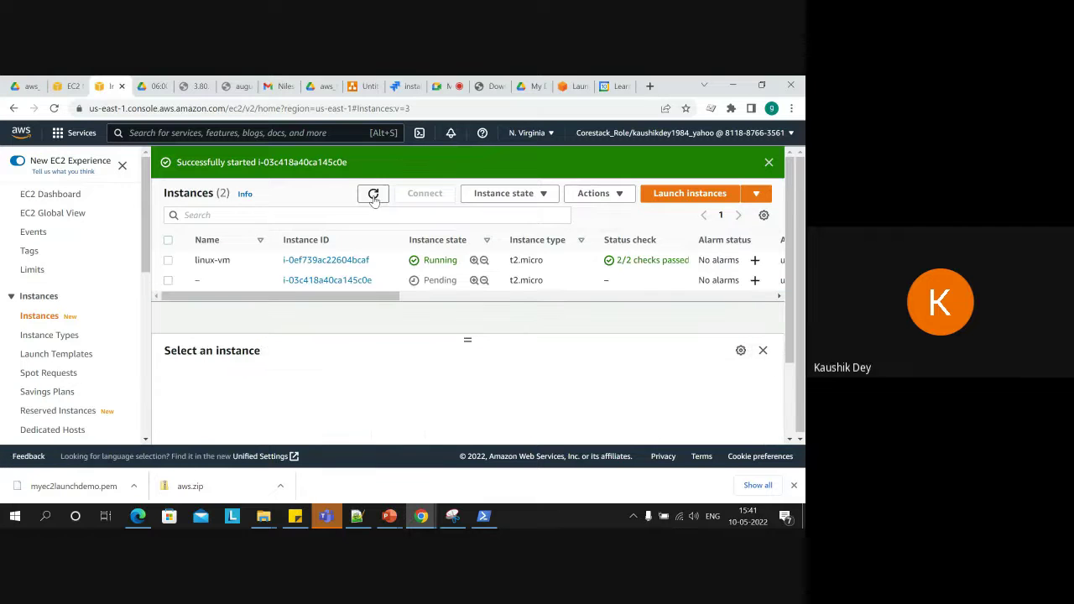
{"action": "left_click", "coordinate": [373, 196]}
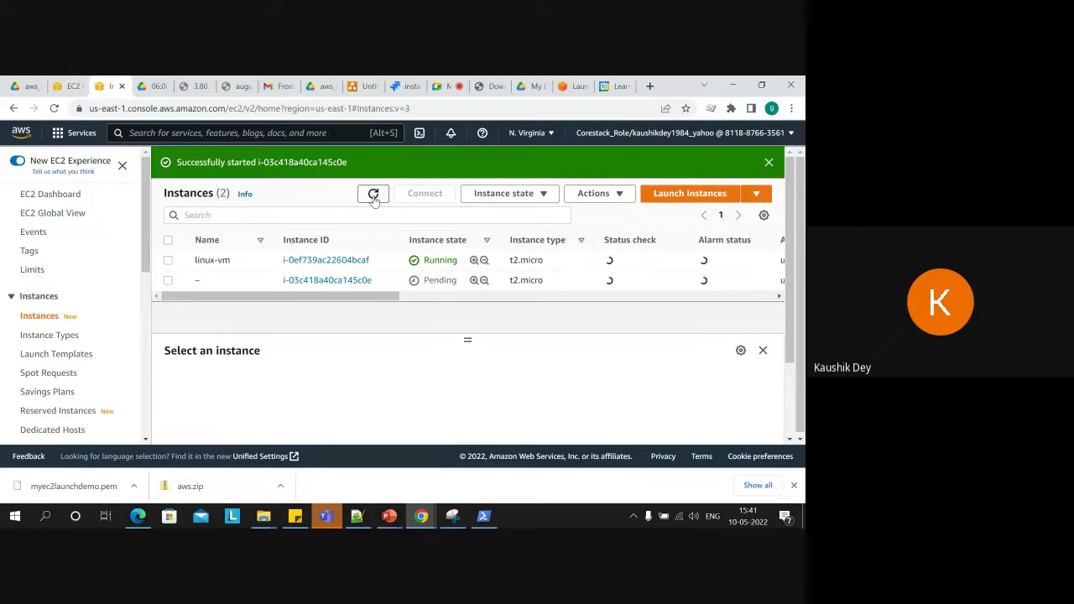
{"action": "left_click", "coordinate": [212, 282]}
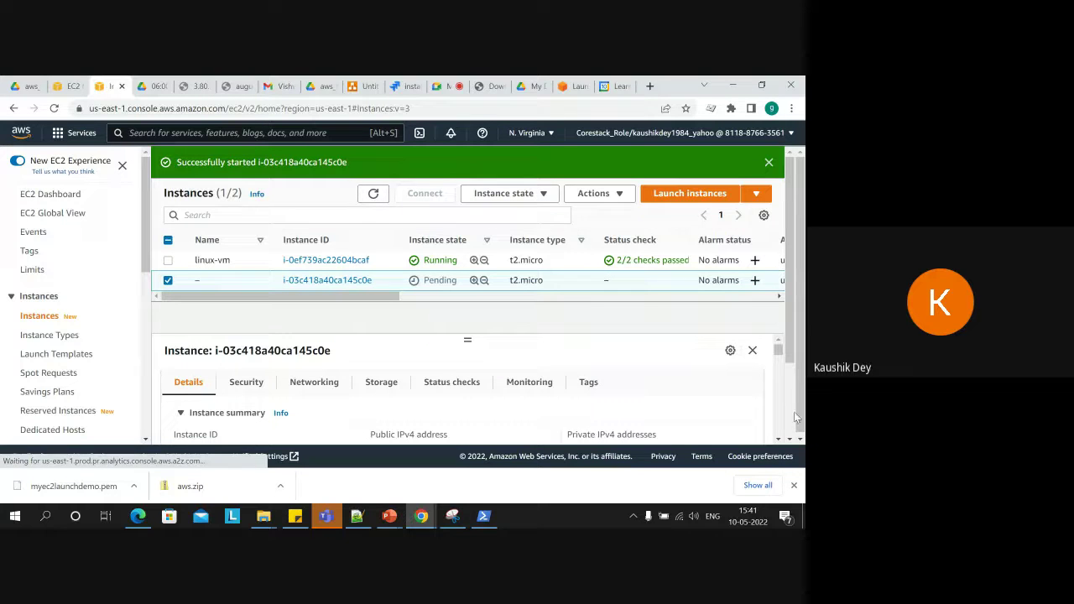
{"action": "left_click", "coordinate": [794, 439]}
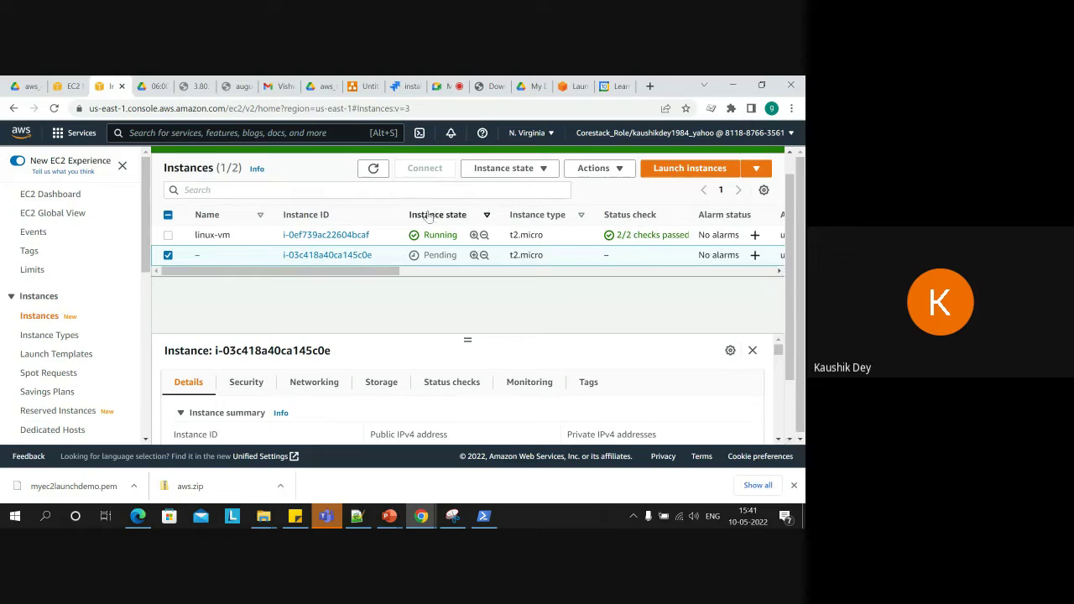
{"action": "left_click", "coordinate": [375, 169]}
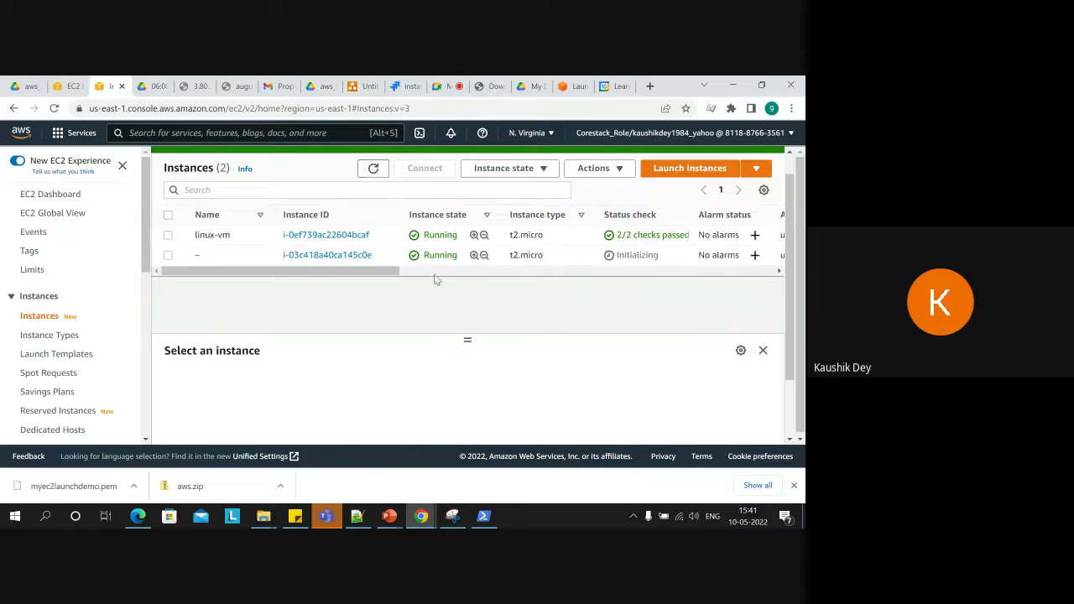
Copy the public IPv4 address from the unnamed instance's details.
{"action": "left_click", "coordinate": [168, 255]}
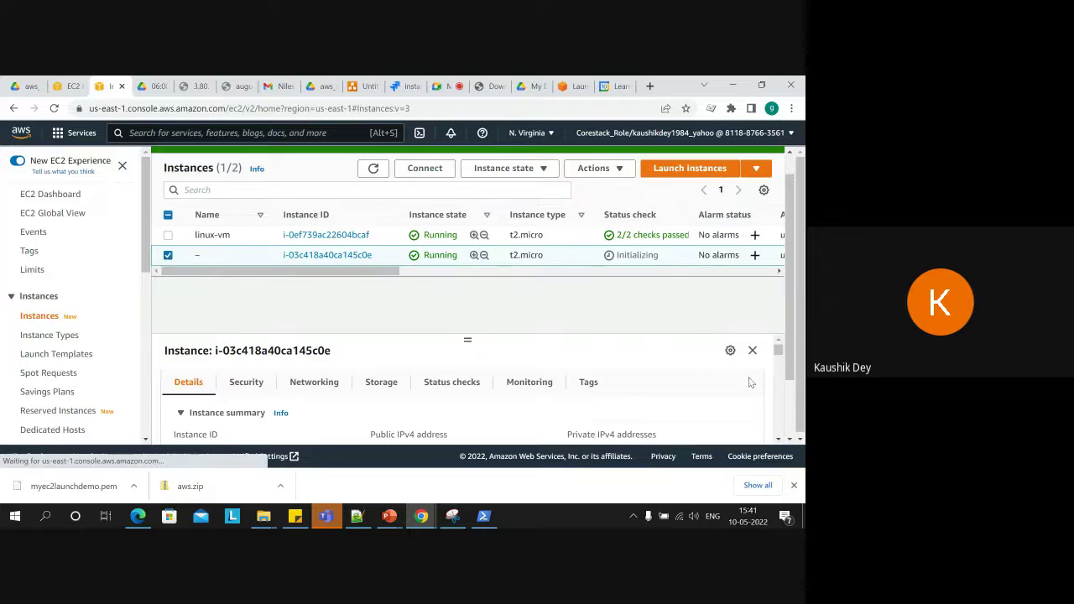
{"action": "scroll", "coordinate": [781, 439], "scroll_direction": "down", "scroll_amount": 1}
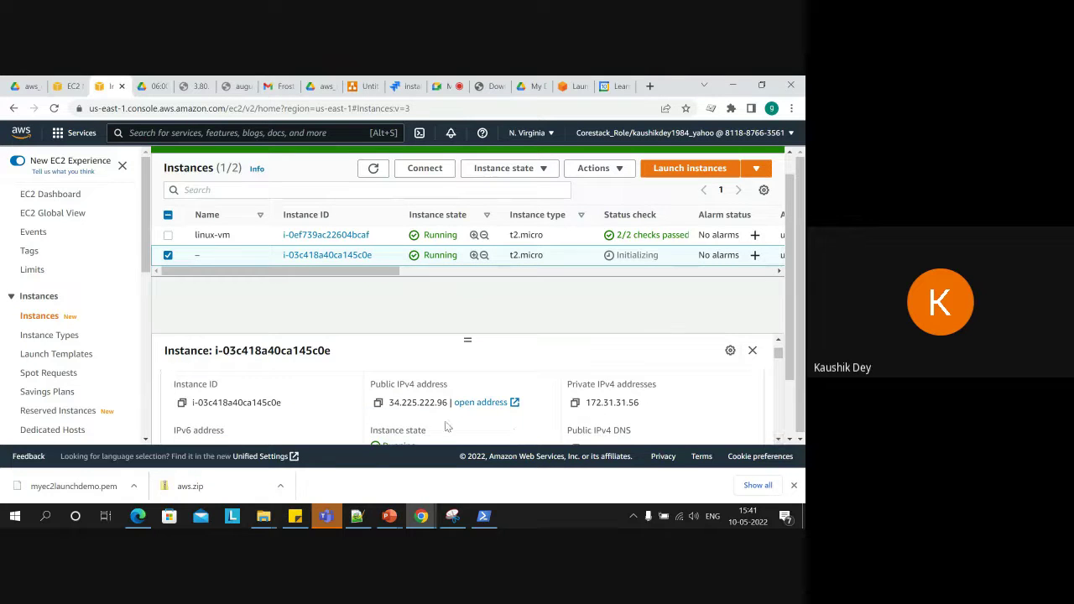
{"action": "double_click", "coordinate": [427, 402]}
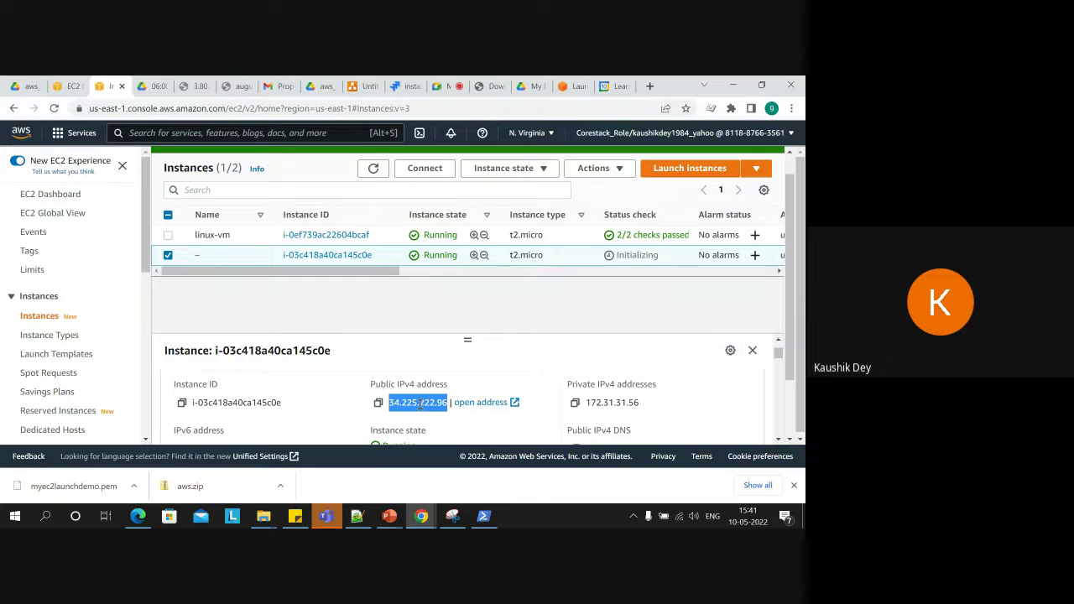
{"action": "right_click", "coordinate": [420, 403]}
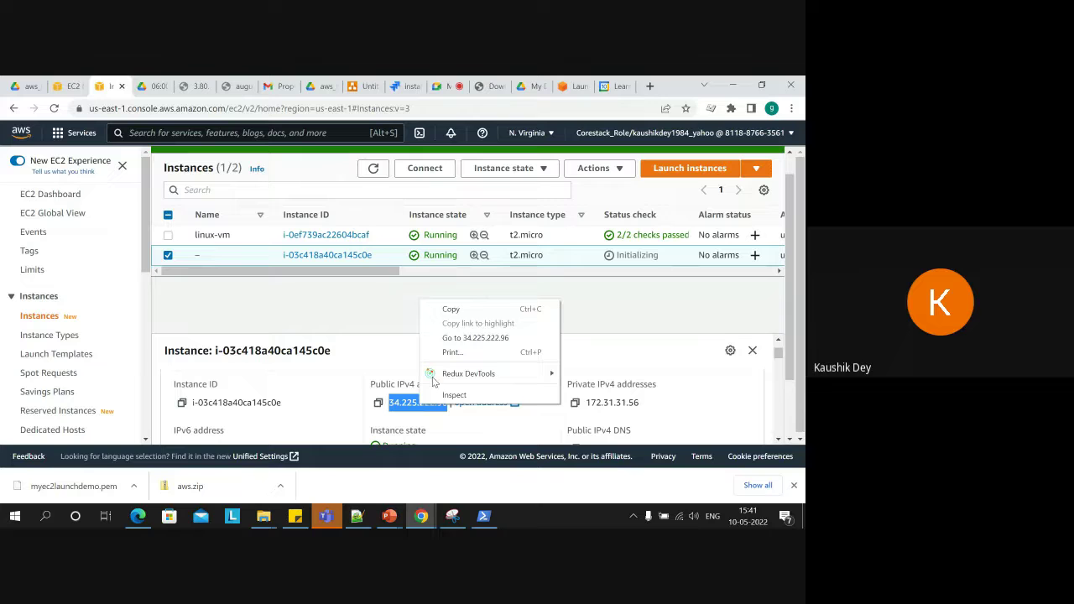
{"action": "left_click", "coordinate": [438, 308]}
Load the copied address 34.225.222.96 in the browser tab that failed to reach 3.80.177.25, and view the page.
{"action": "left_click", "coordinate": [190, 86]}
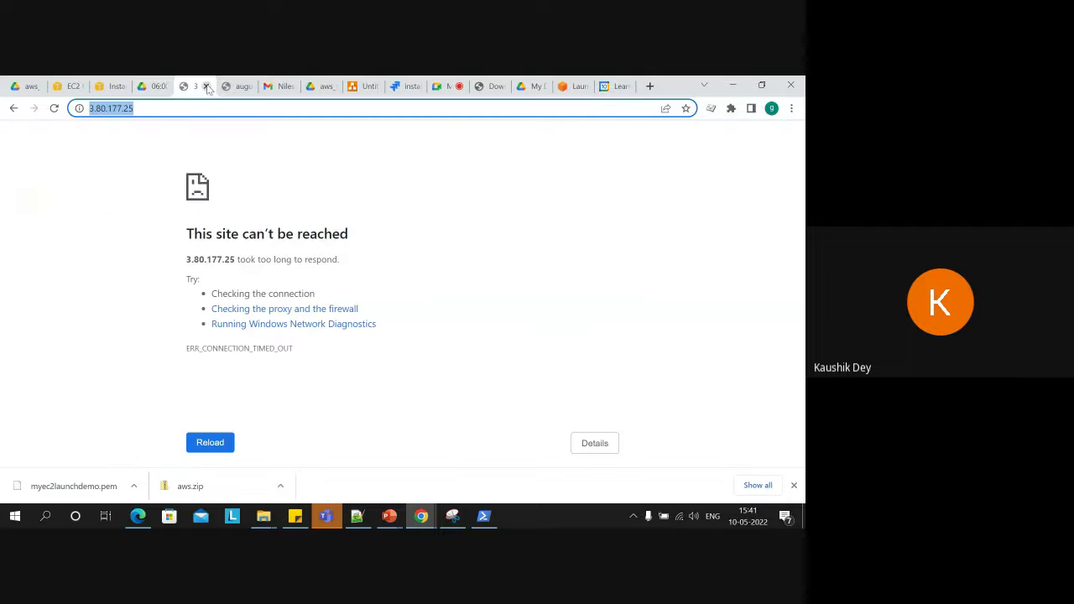
{"action": "key", "text": "ctrl+v"}
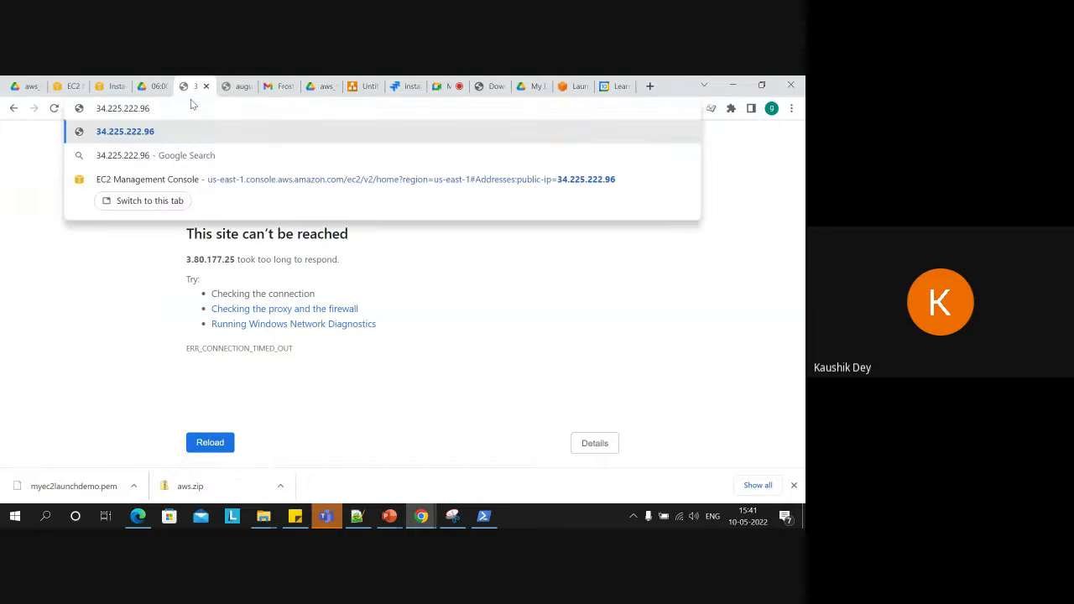
{"action": "key", "text": "Return"}
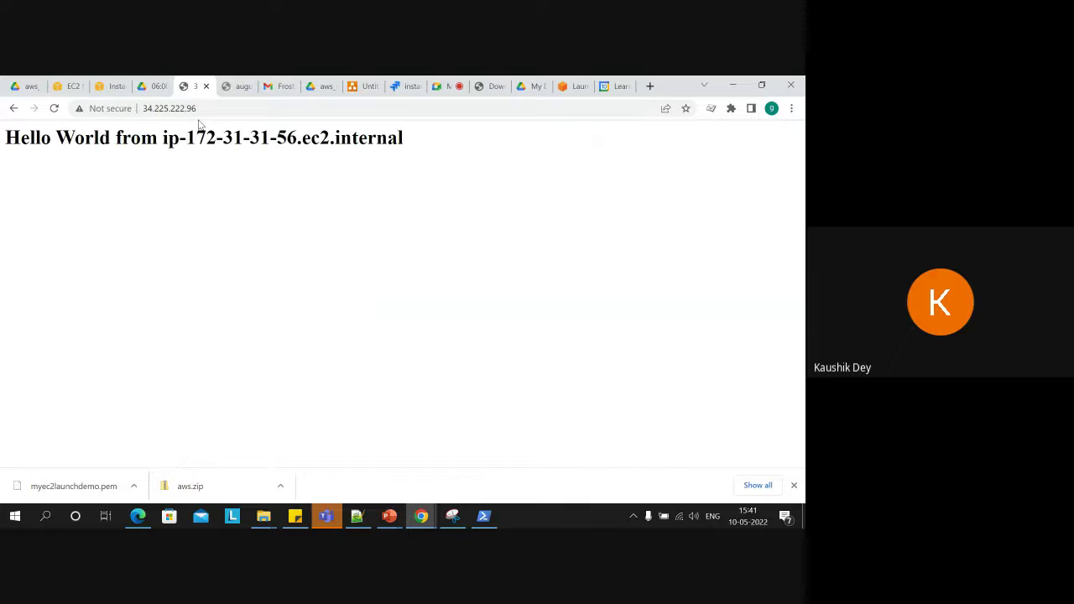
{"action": "double_click", "coordinate": [146, 138]}
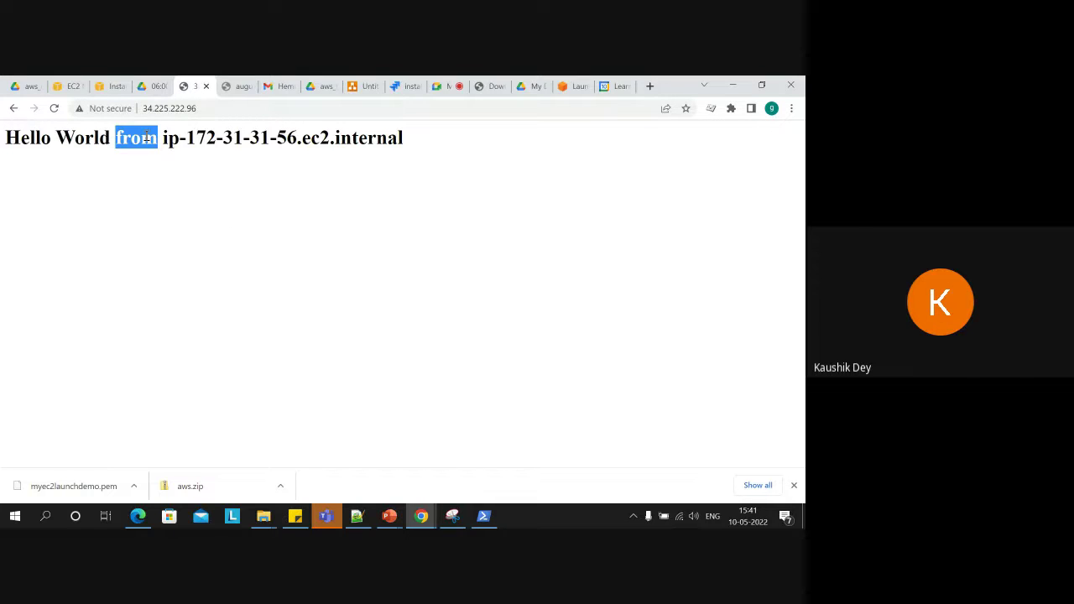
Return to the EC2 instances page, show the downloaded myec2launchdemo.pem in its folder, and minimize the folder window.
{"action": "left_click", "coordinate": [105, 87]}
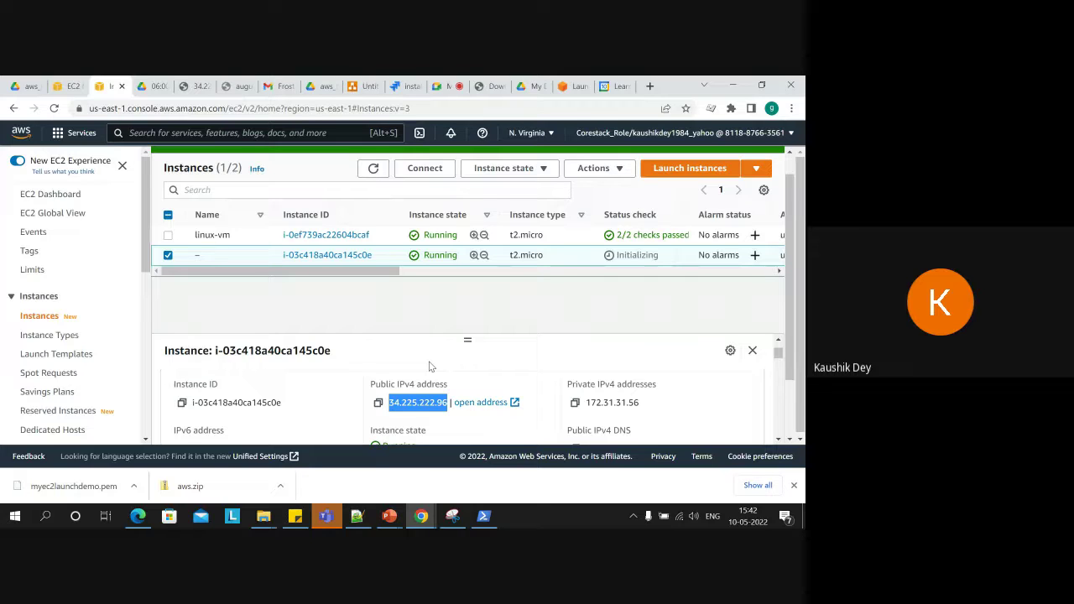
{"action": "left_click", "coordinate": [133, 486]}
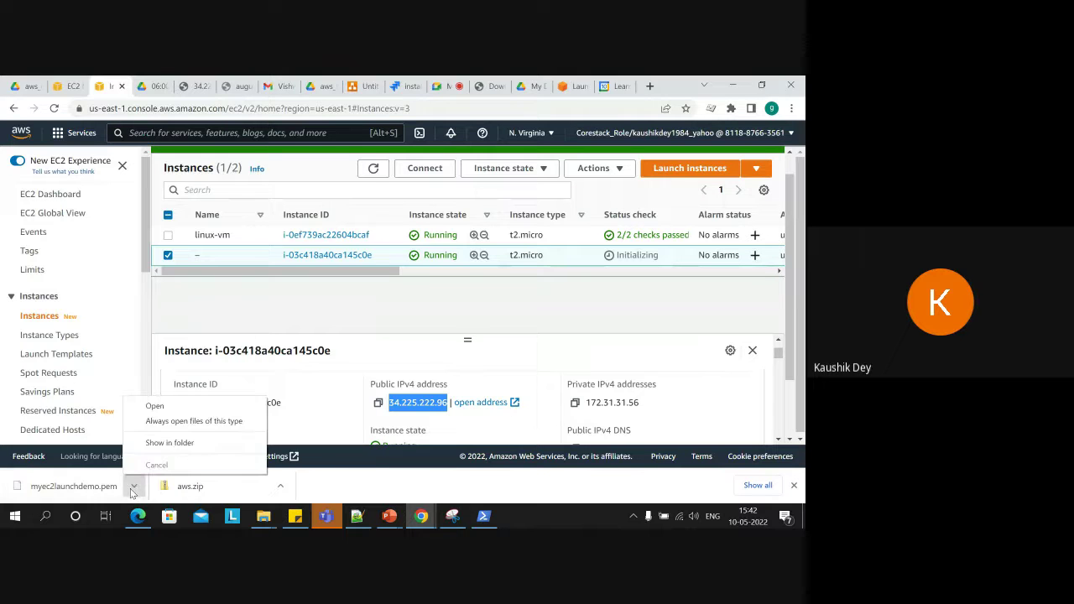
{"action": "left_click", "coordinate": [169, 442]}
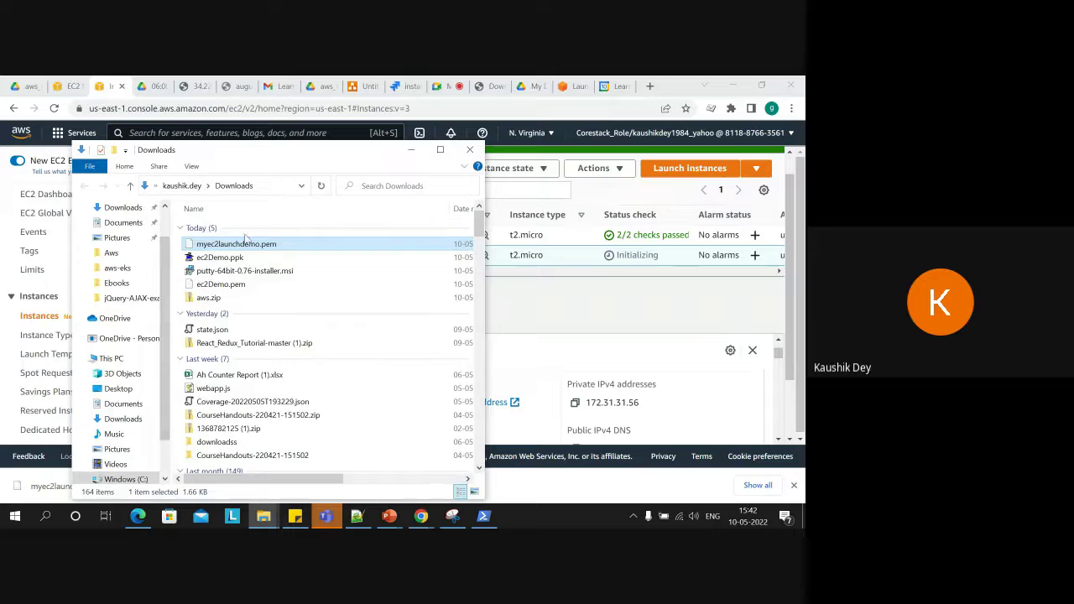
{"action": "left_click", "coordinate": [411, 154]}
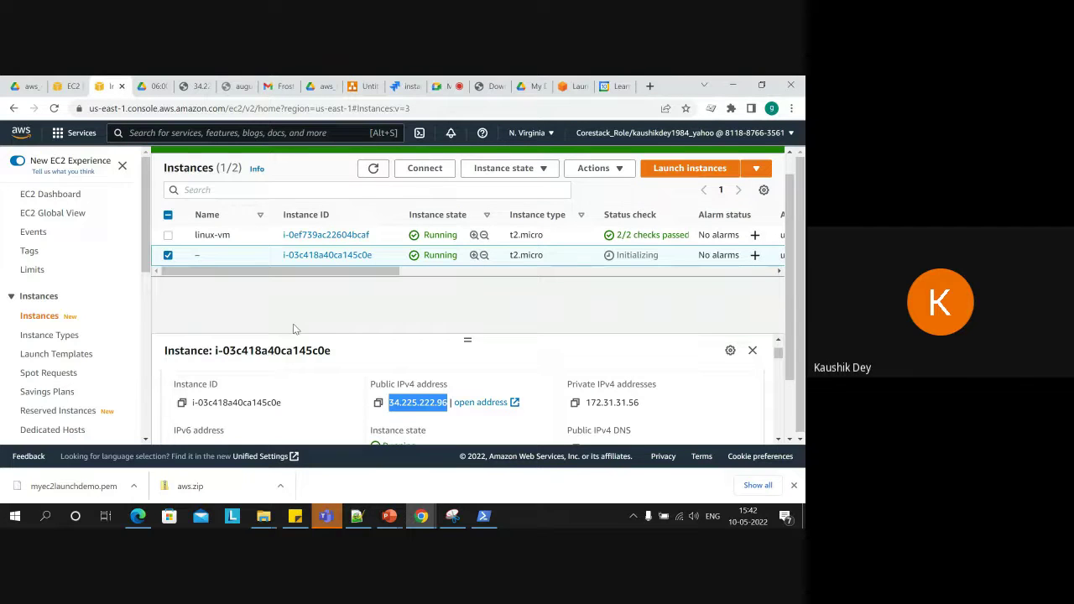
{"action": "left_click", "coordinate": [194, 86]}
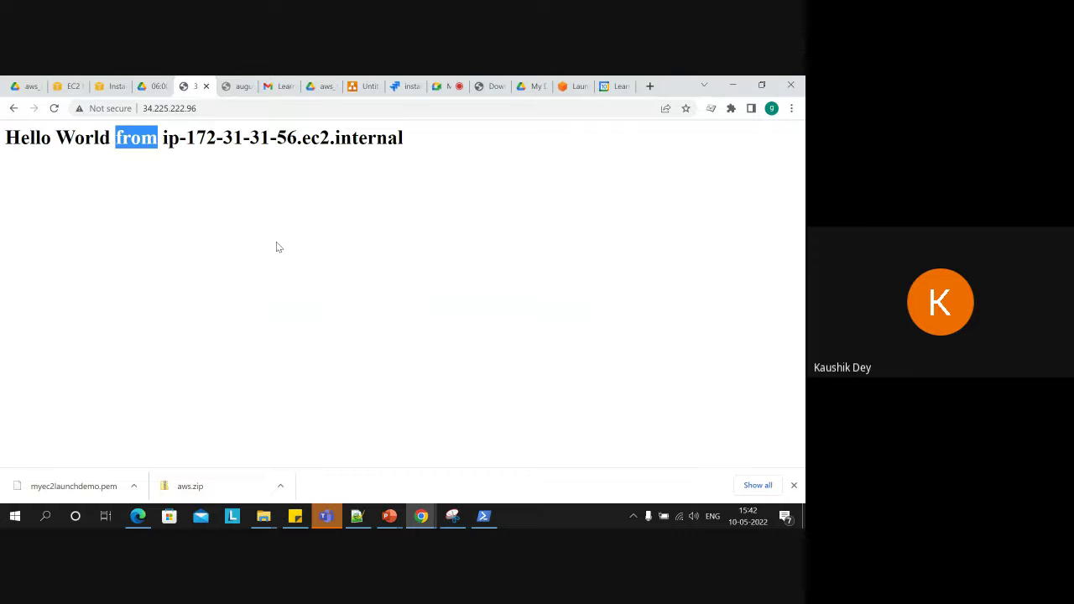
{"action": "left_click", "coordinate": [155, 85]}
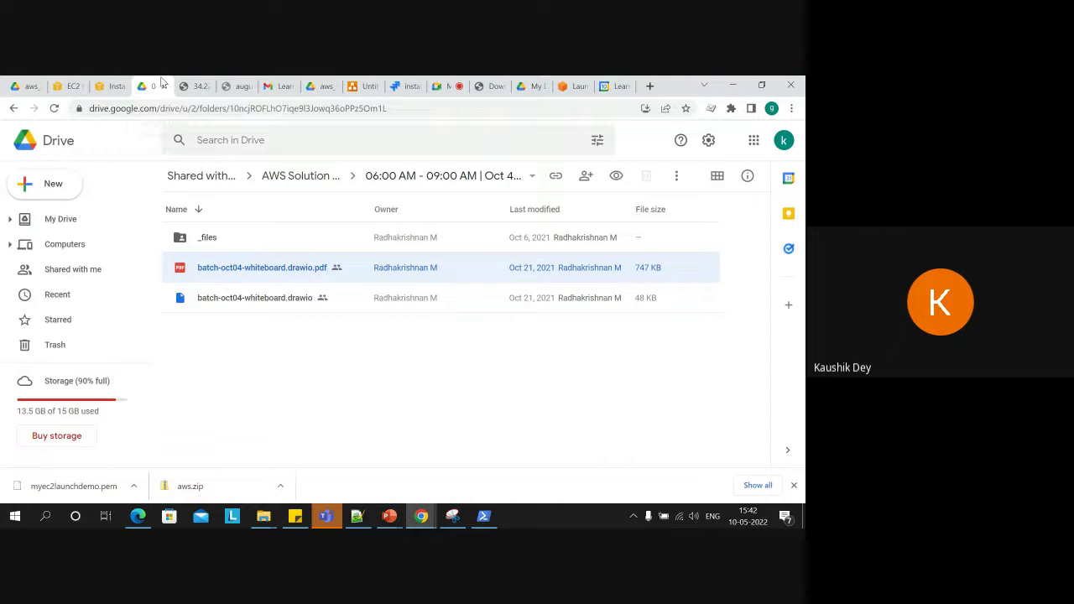
{"action": "left_click", "coordinate": [109, 84]}
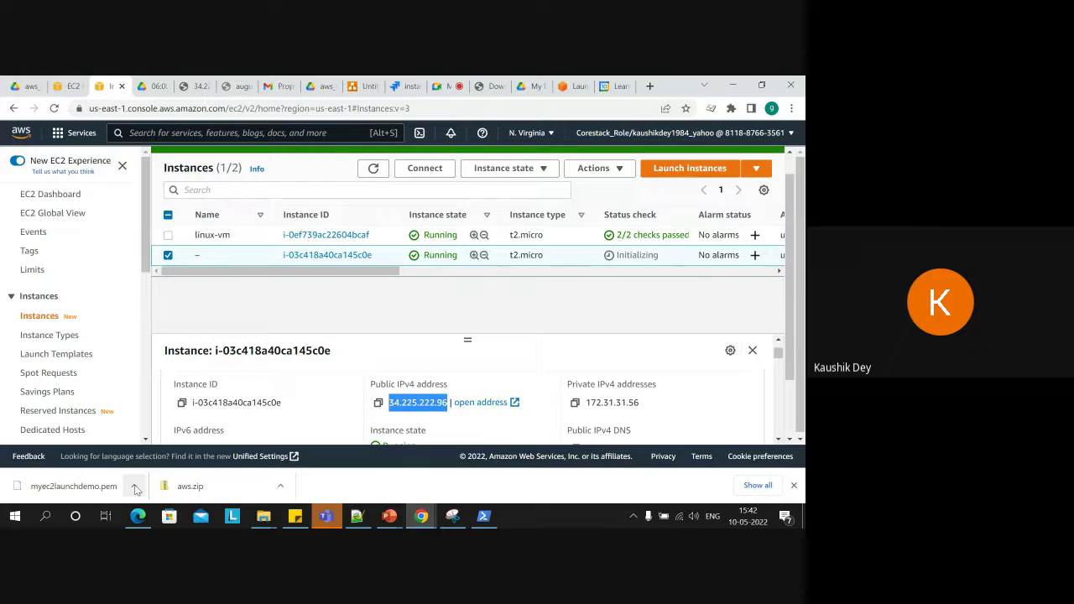
Find the PuTTYgen app on the computer and launch it.
{"action": "left_click", "coordinate": [45, 515]}
{"action": "type", "text": "putt"}
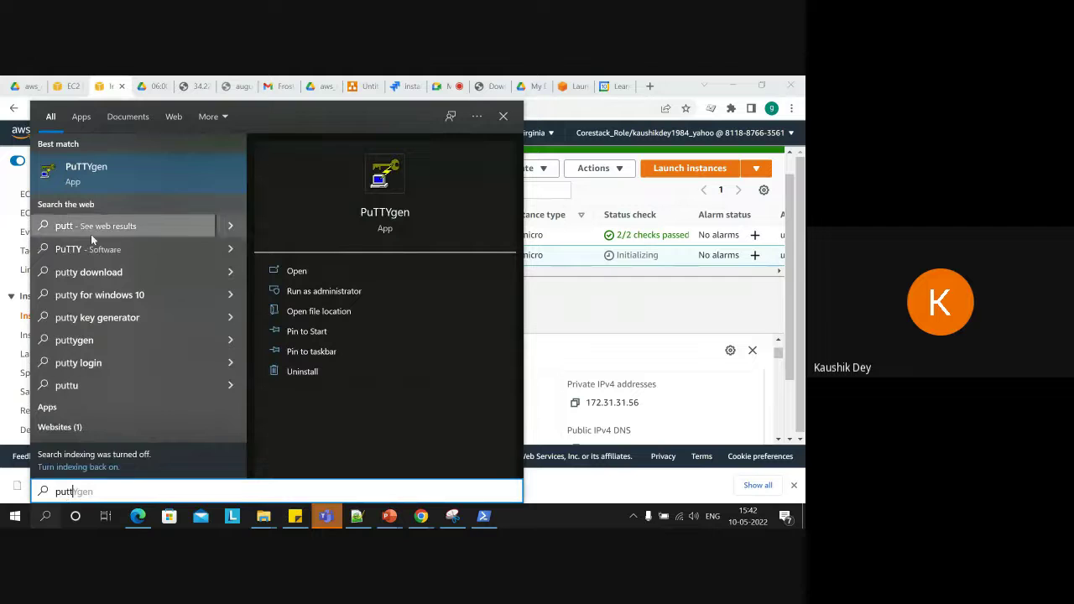
{"action": "left_click", "coordinate": [98, 179]}
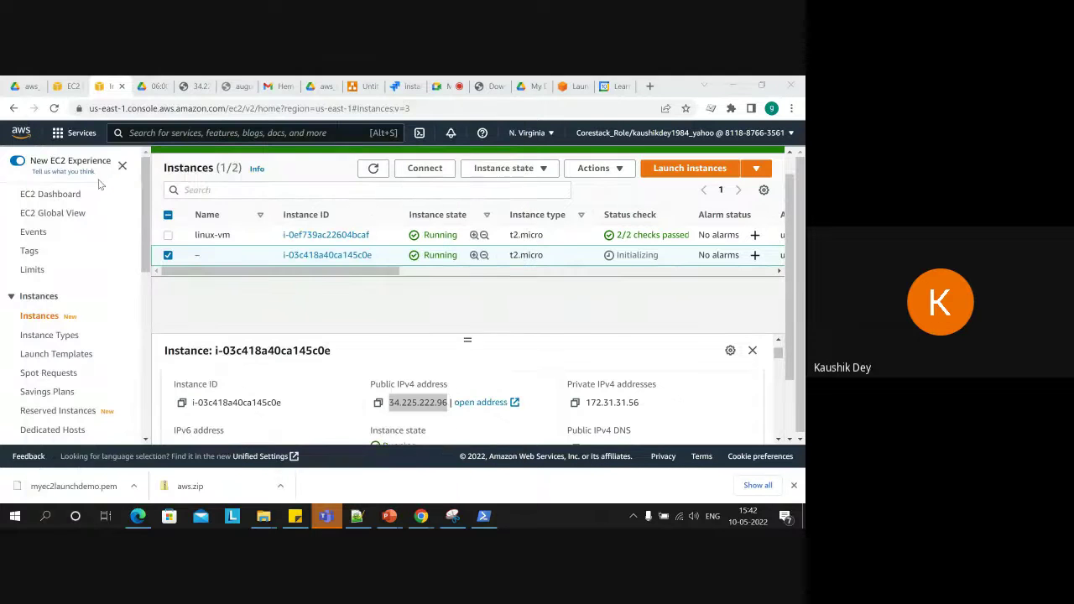
Load myec2launchdemo.pem from Downloads as the private key, listing all file types, and dismiss the import notice.
{"action": "left_click", "coordinate": [222, 173]}
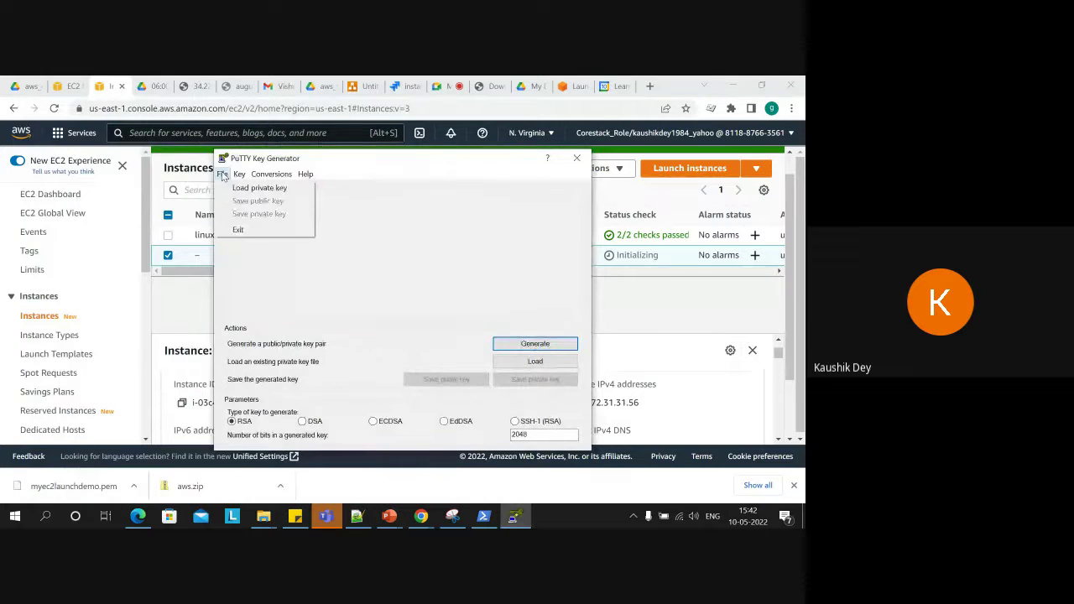
{"action": "left_click", "coordinate": [252, 188]}
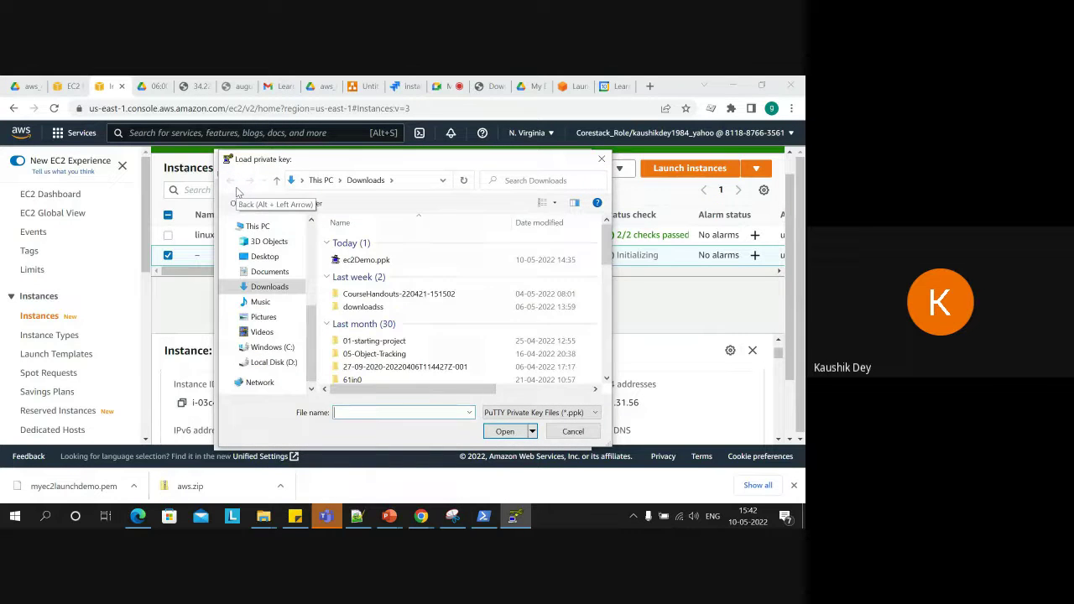
{"action": "left_click", "coordinate": [499, 413]}
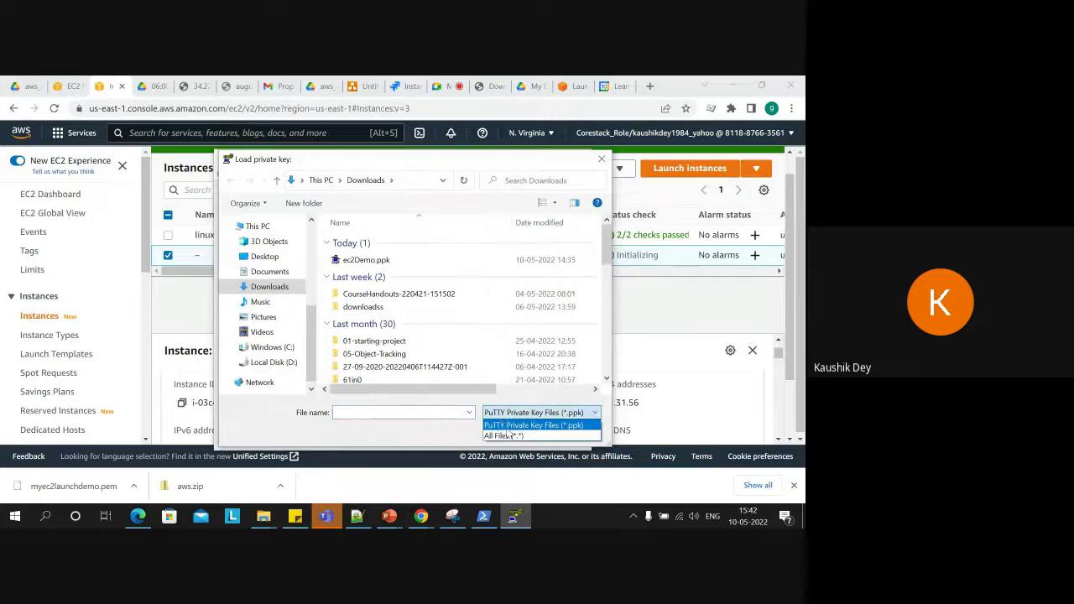
{"action": "left_click", "coordinate": [504, 435]}
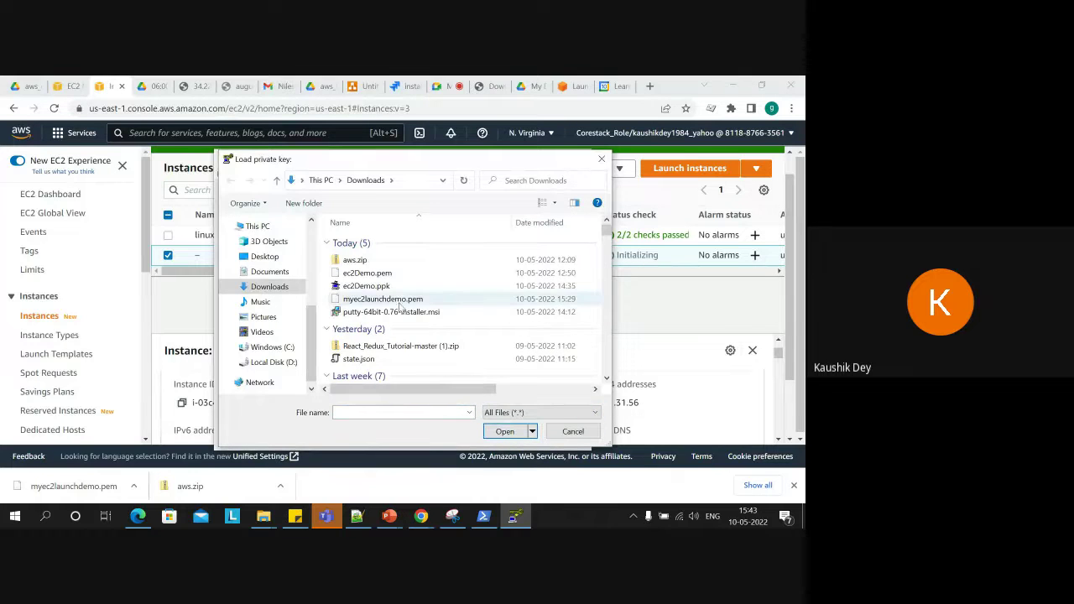
{"action": "left_click", "coordinate": [404, 302]}
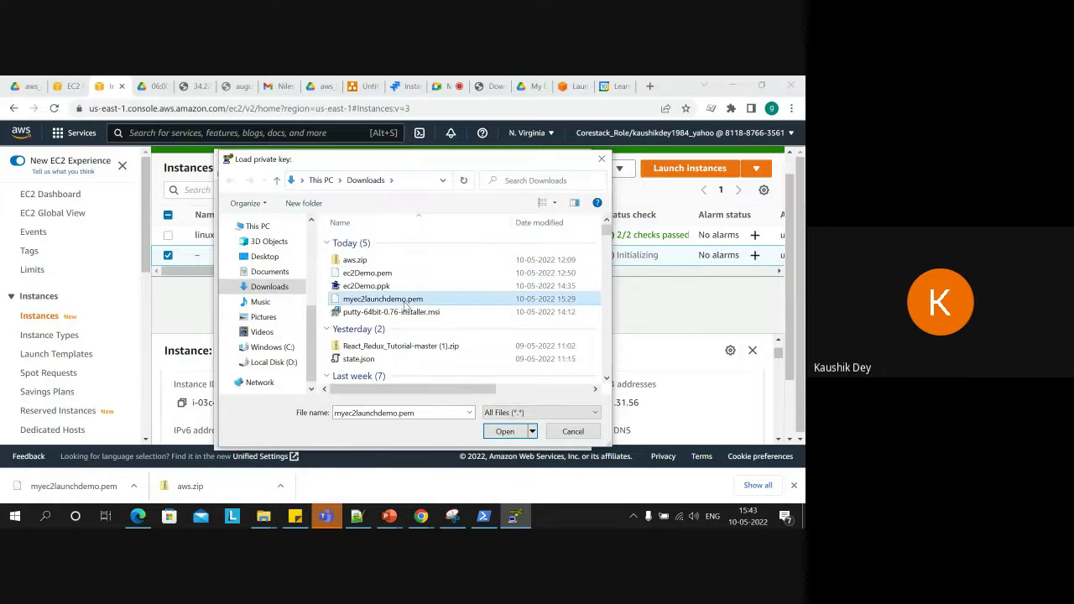
{"action": "mouse_move", "coordinate": [390, 166]}
{"action": "left_mouse_down"}
{"action": "mouse_move", "coordinate": [454, 165]}
{"action": "mouse_move", "coordinate": [405, 162]}
{"action": "left_mouse_up"}
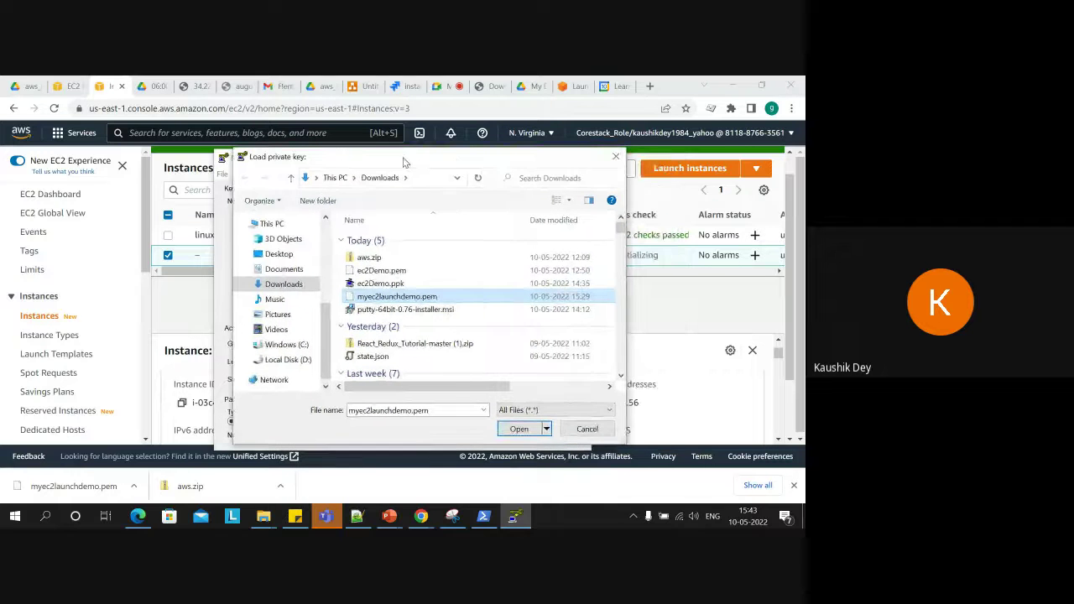
{"action": "left_click", "coordinate": [521, 430]}
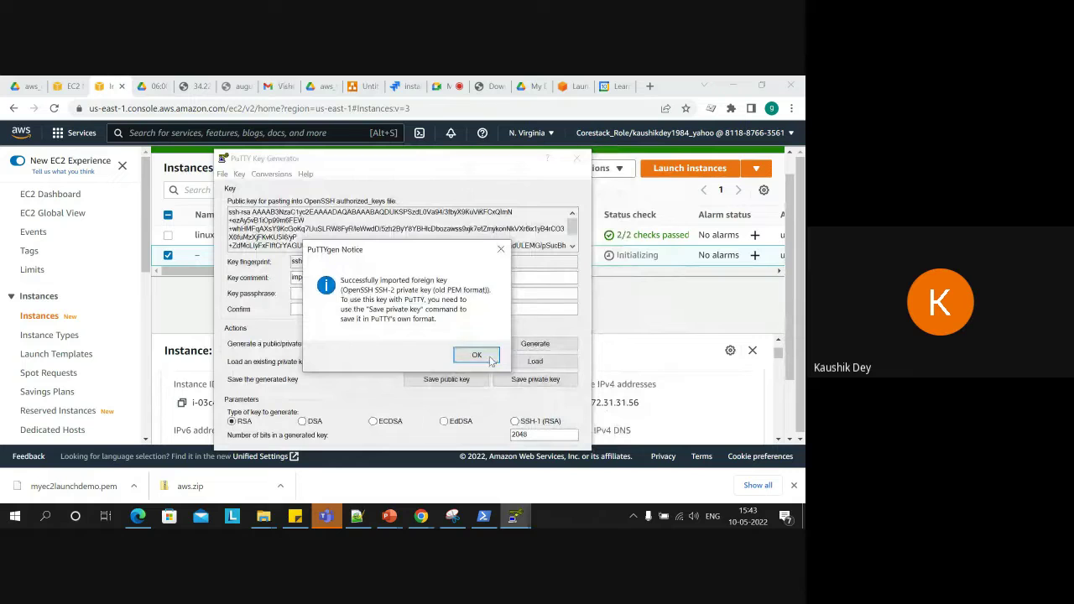
{"action": "left_click", "coordinate": [491, 358]}
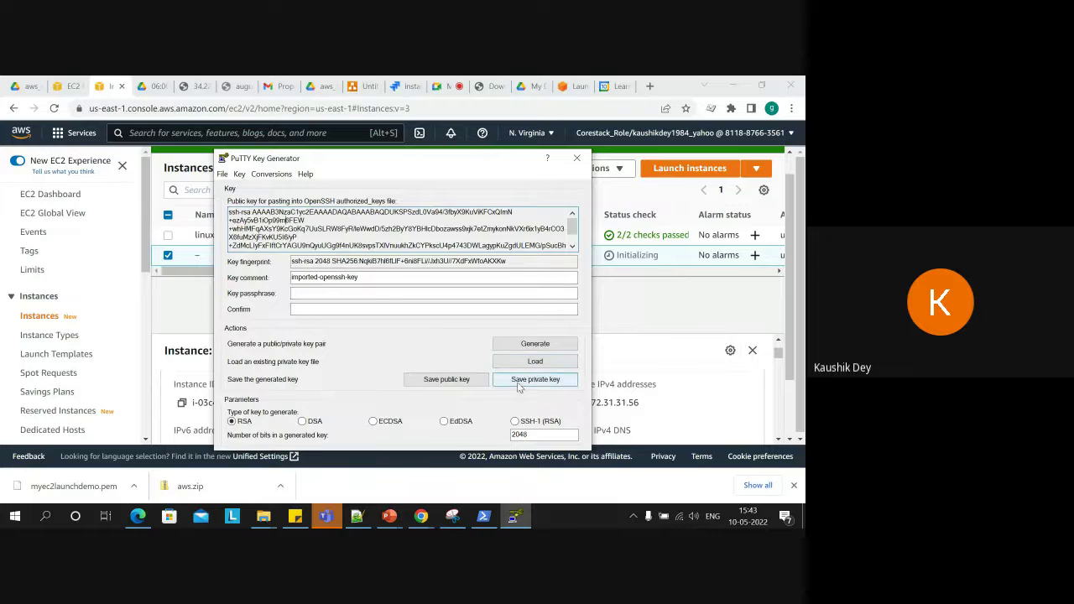
Save the private key without a passphrase as myec2launchdemo.ppk in Downloads, listing all file types.
{"action": "left_click", "coordinate": [519, 383]}
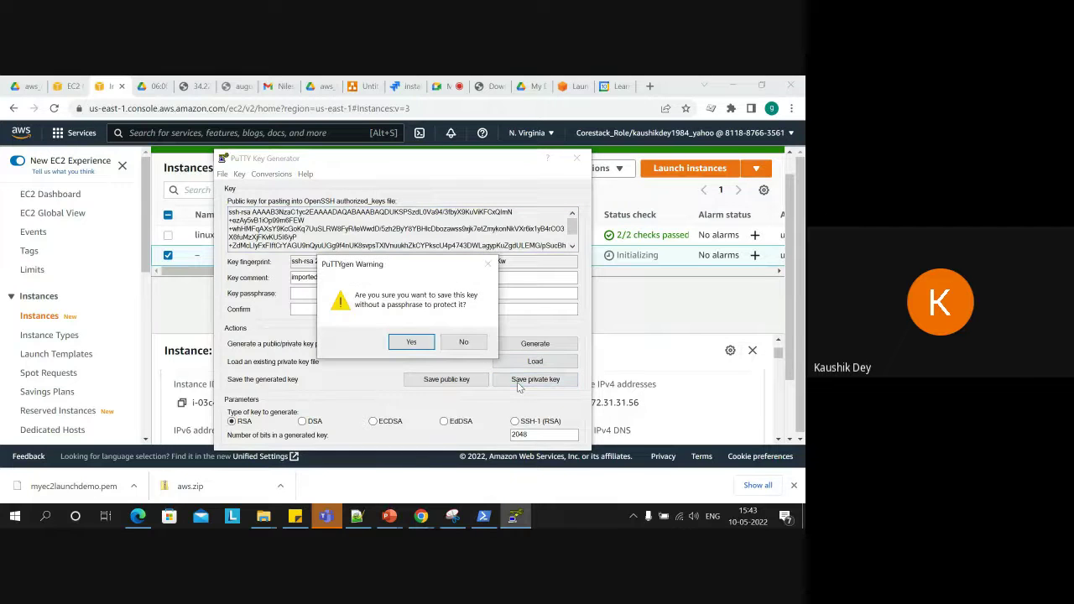
{"action": "left_click", "coordinate": [415, 345]}
{"action": "left_click", "coordinate": [408, 398]}
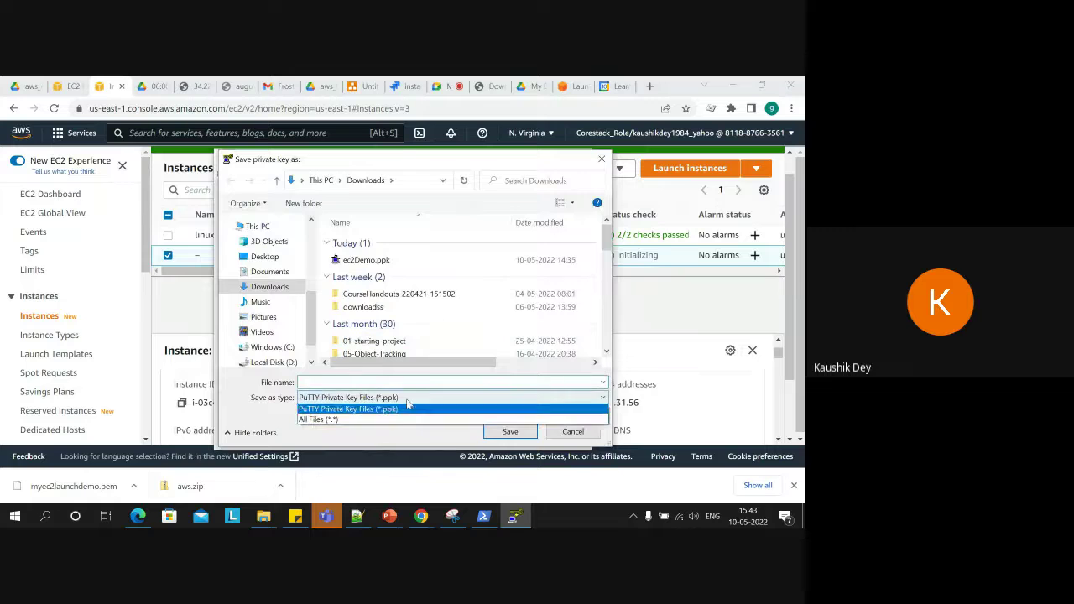
{"action": "left_click", "coordinate": [407, 419]}
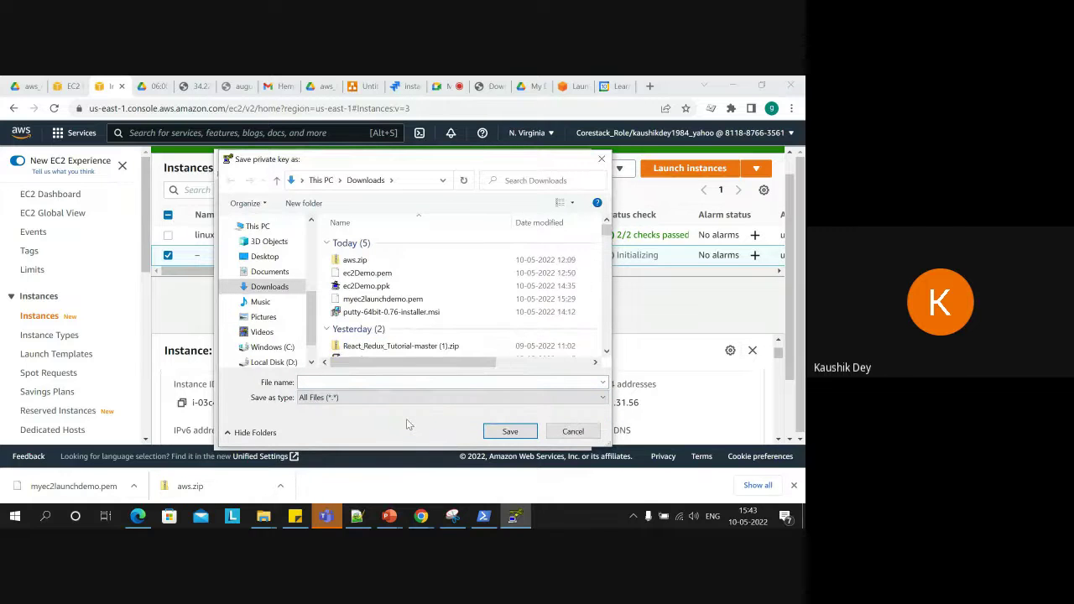
{"action": "left_click", "coordinate": [398, 301]}
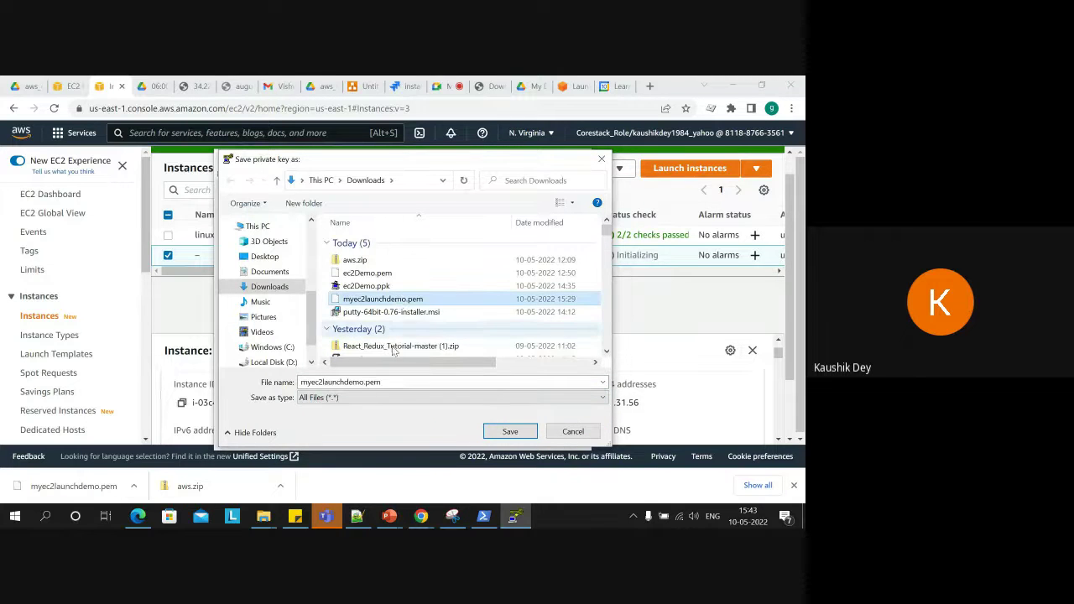
{"action": "left_click", "coordinate": [394, 383]}
{"action": "left_click", "coordinate": [394, 383]}
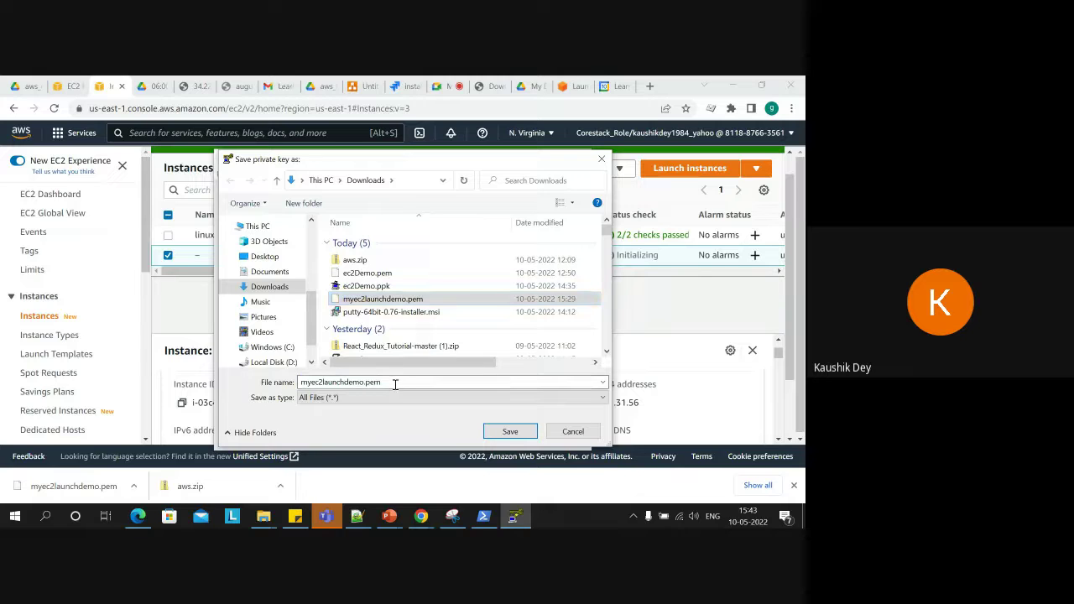
{"action": "key", "text": "BackSpace"}
{"action": "key", "text": "BackSpace"}
{"action": "type", "text": "p"}
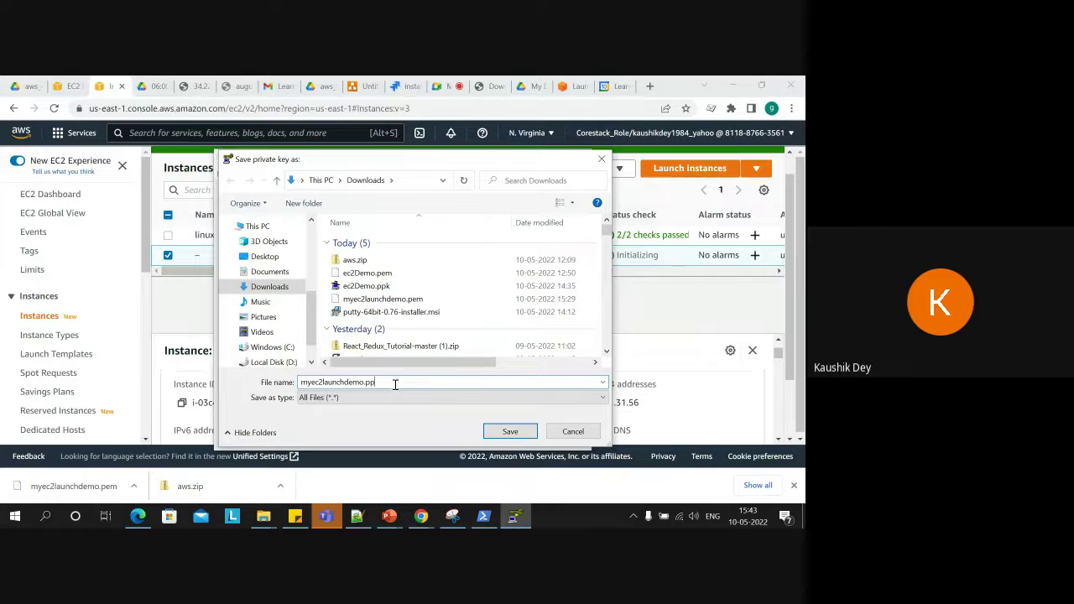
{"action": "type", "text": "k"}
{"action": "key", "text": "Return"}
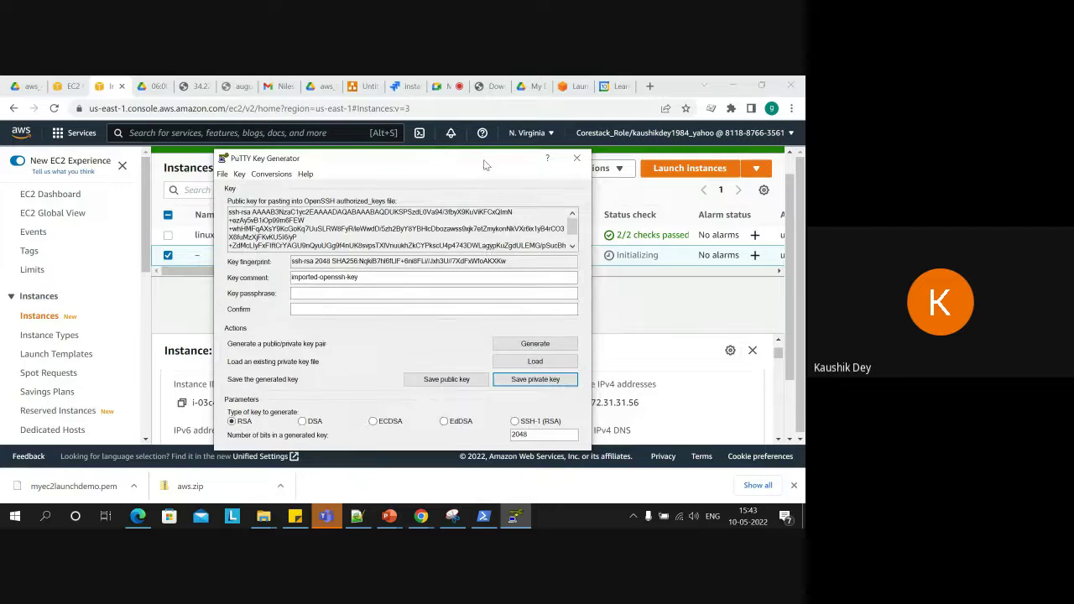
Find the PuTTY app on the computer, launch it, and shift its configuration window slightly aside.
{"action": "left_click_drag", "start_coordinate": [485, 164], "coordinate": [527, 161]}
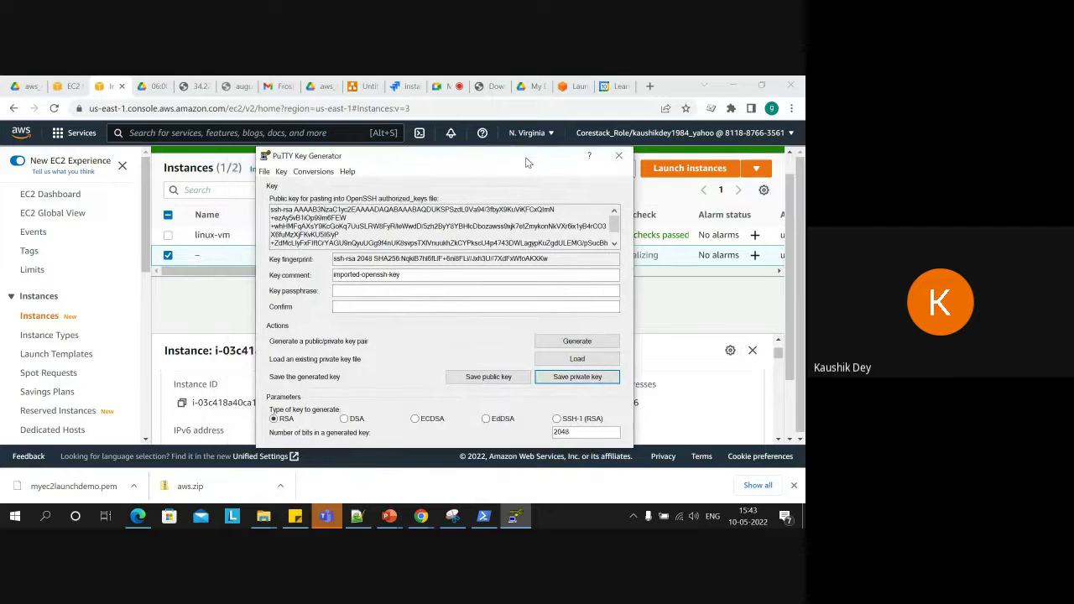
{"action": "left_click", "coordinate": [46, 515]}
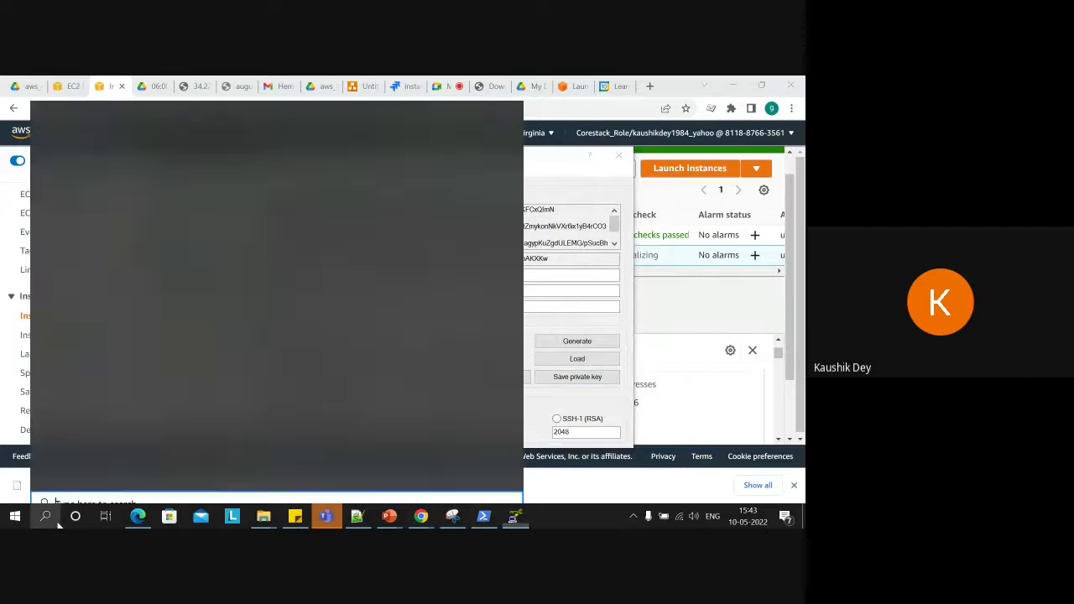
{"action": "type", "text": "put"}
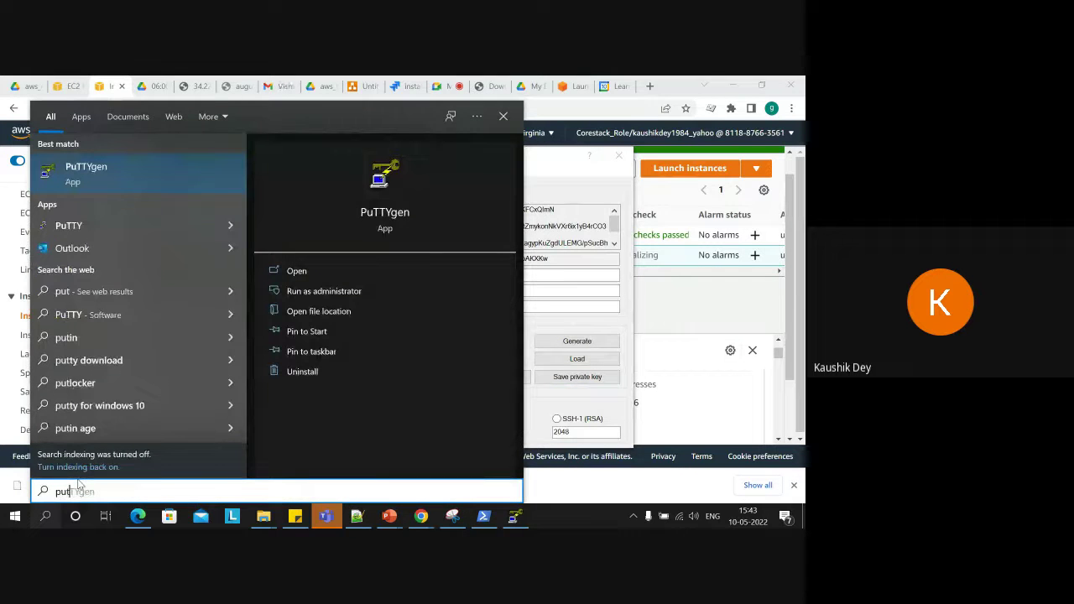
{"action": "left_click", "coordinate": [79, 226]}
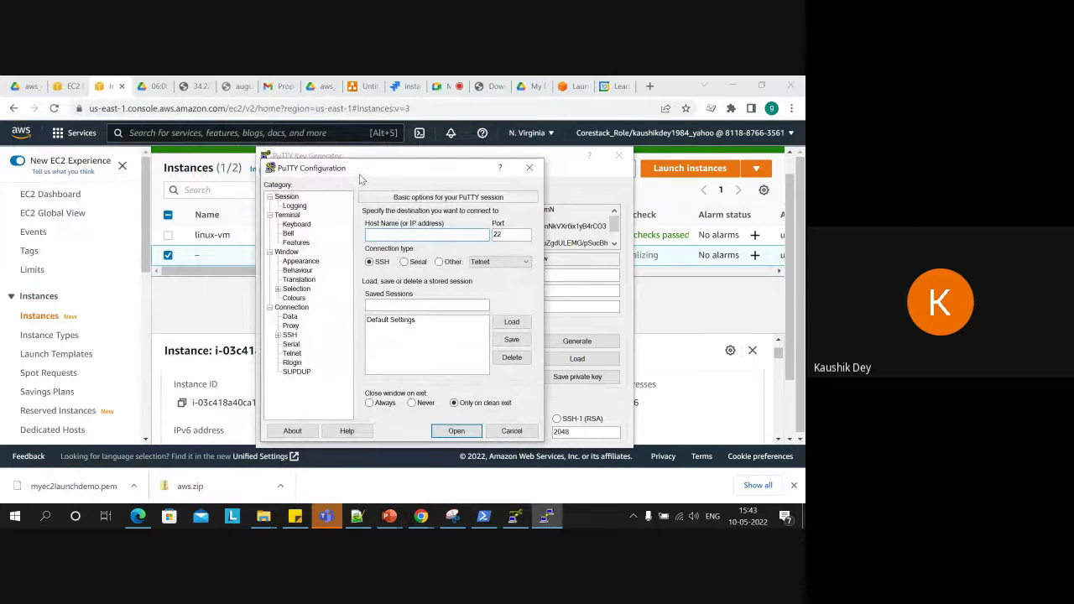
{"action": "left_click_drag", "start_coordinate": [359, 178], "coordinate": [330, 162]}
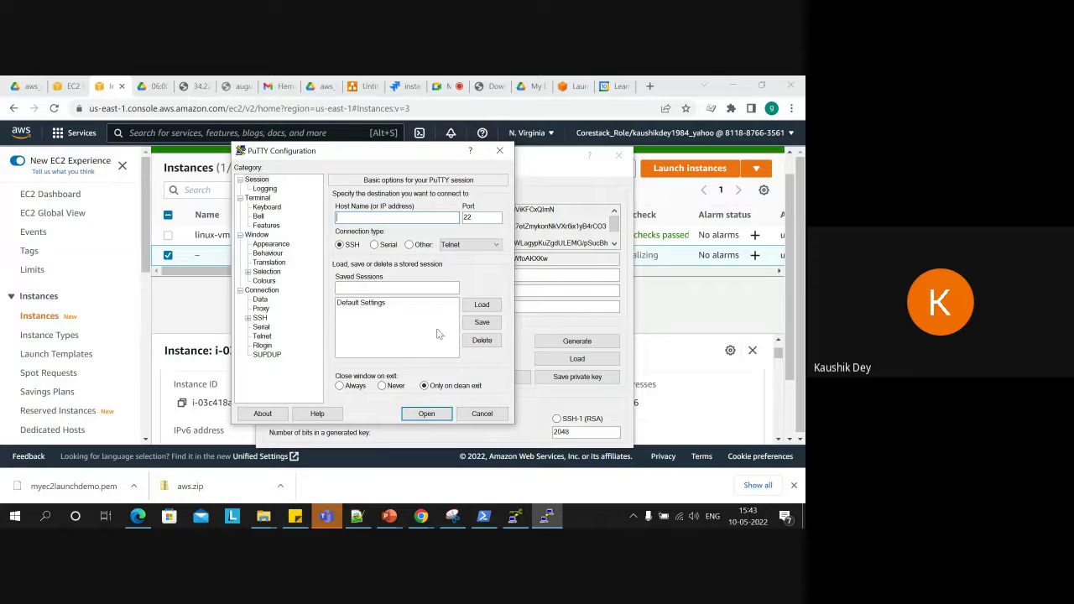
Switch to the diagrams.net drawing and add a rounded box below the notes reading "for the linux os default user name is ec2-user".
{"action": "left_click", "coordinate": [366, 89]}
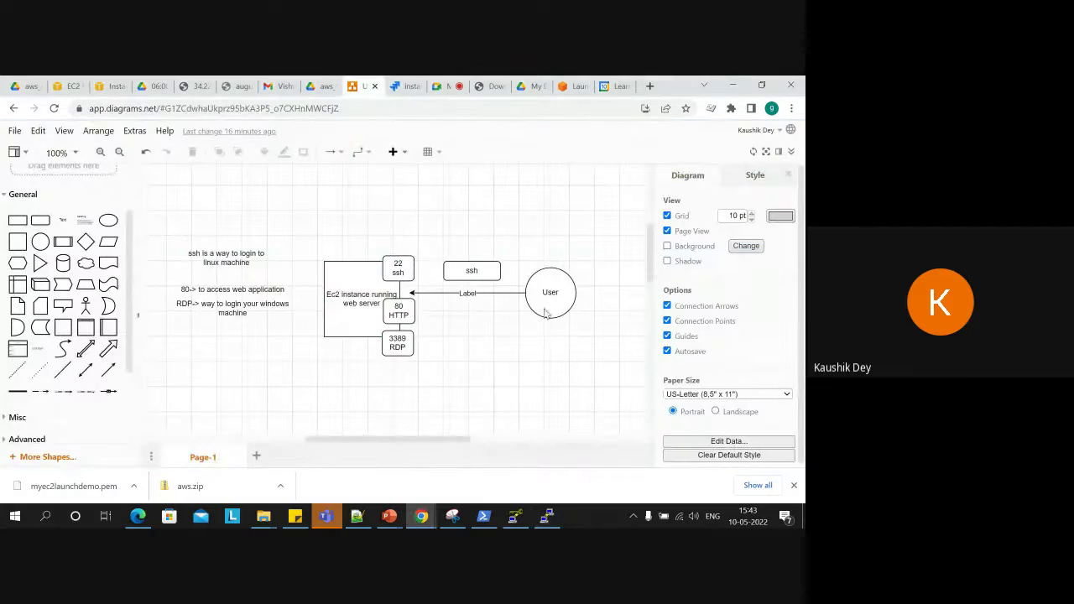
{"action": "left_click_drag", "start_coordinate": [648, 263], "coordinate": [649, 288]}
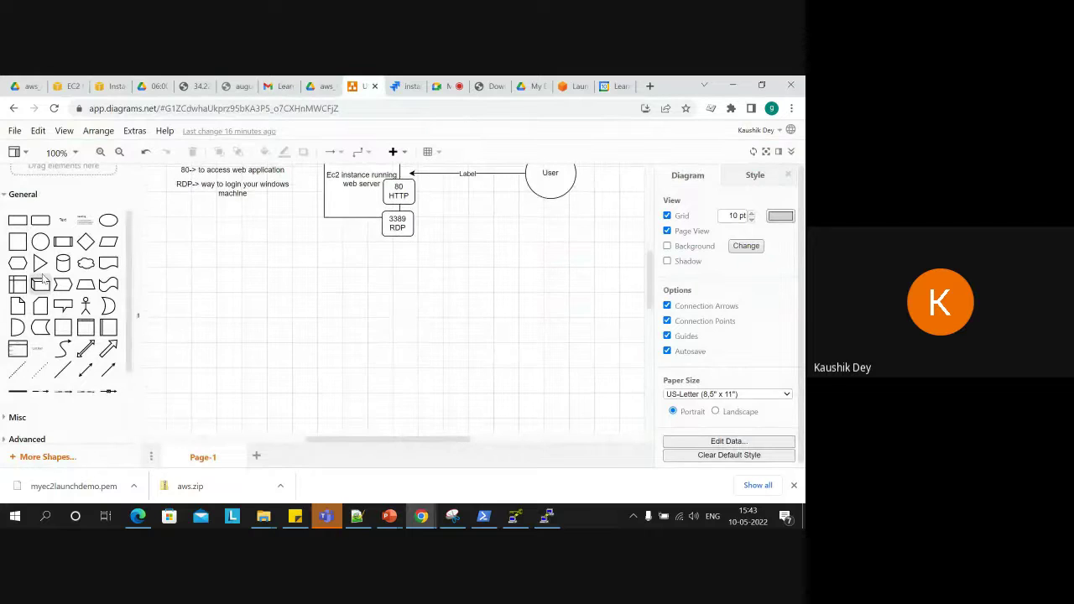
{"action": "left_click", "coordinate": [42, 220]}
{"action": "left_click_drag", "start_coordinate": [395, 294], "coordinate": [260, 295]}
{"action": "double_click", "coordinate": [261, 295]}
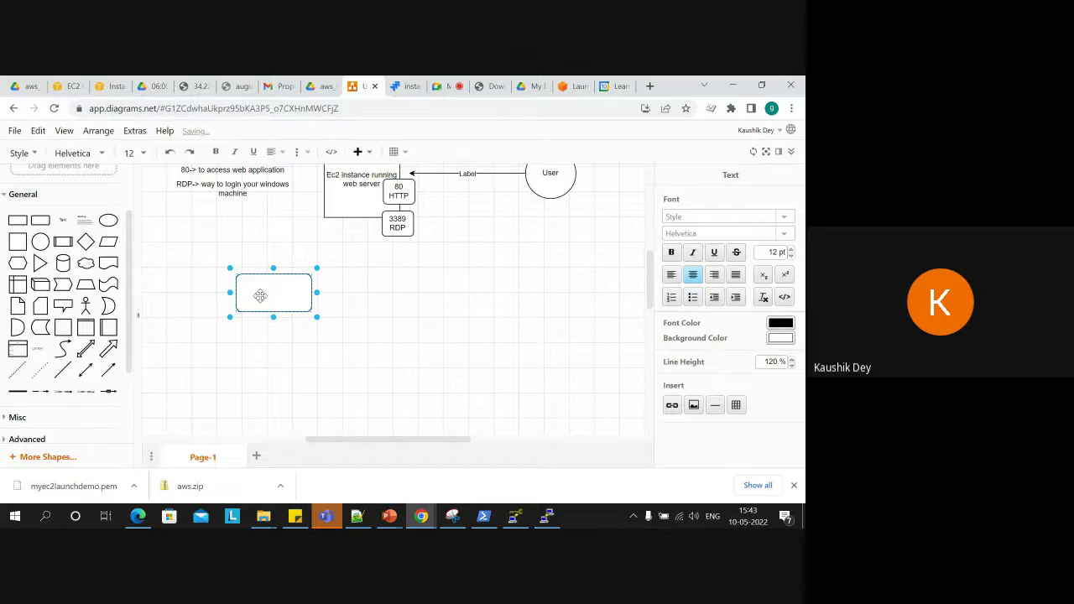
{"action": "type", "text": "For the linux os"}
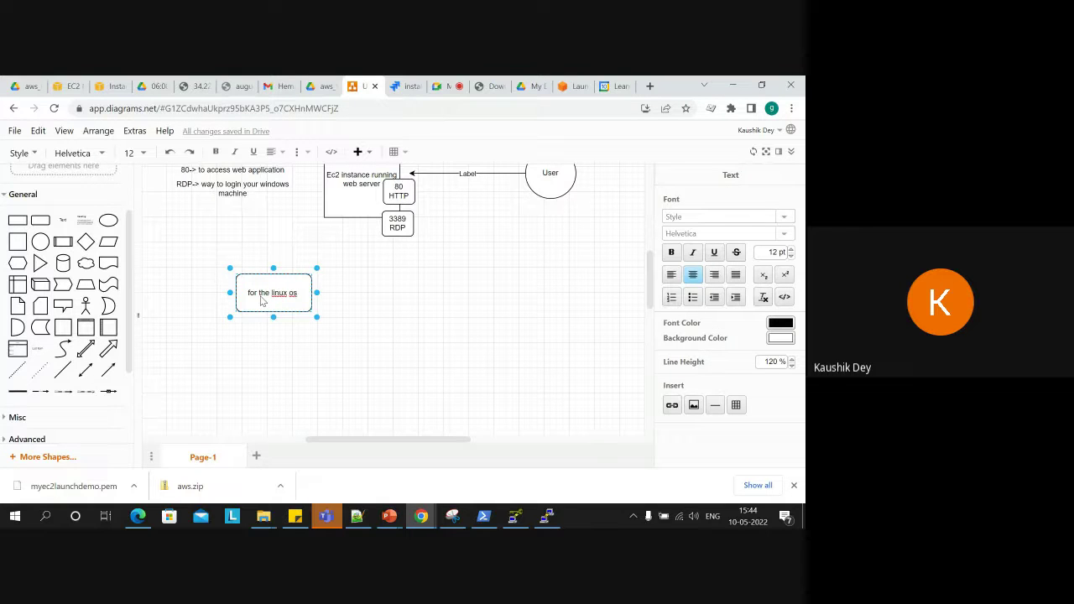
{"action": "type", "text": " default"}
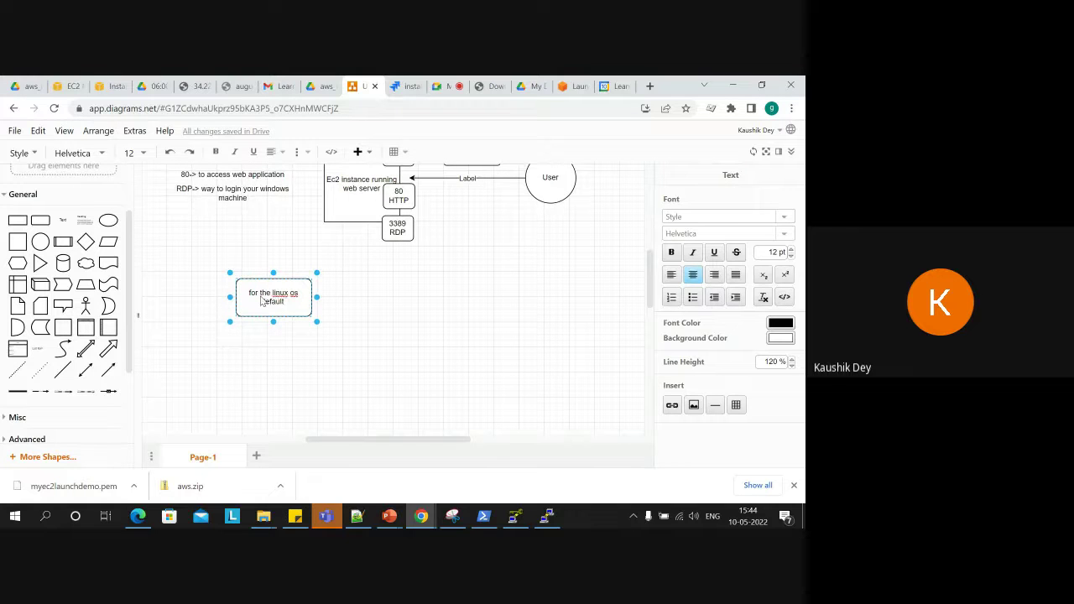
{"action": "type", "text": " user name is e"}
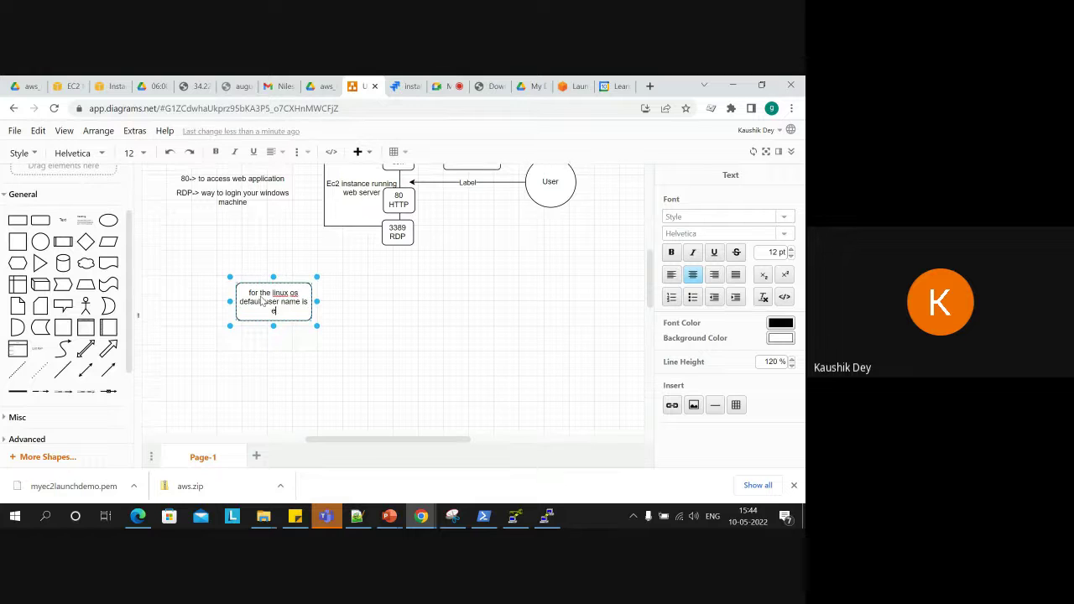
{"action": "type", "text": "c2-user"}
{"action": "left_click", "coordinate": [391, 312]}
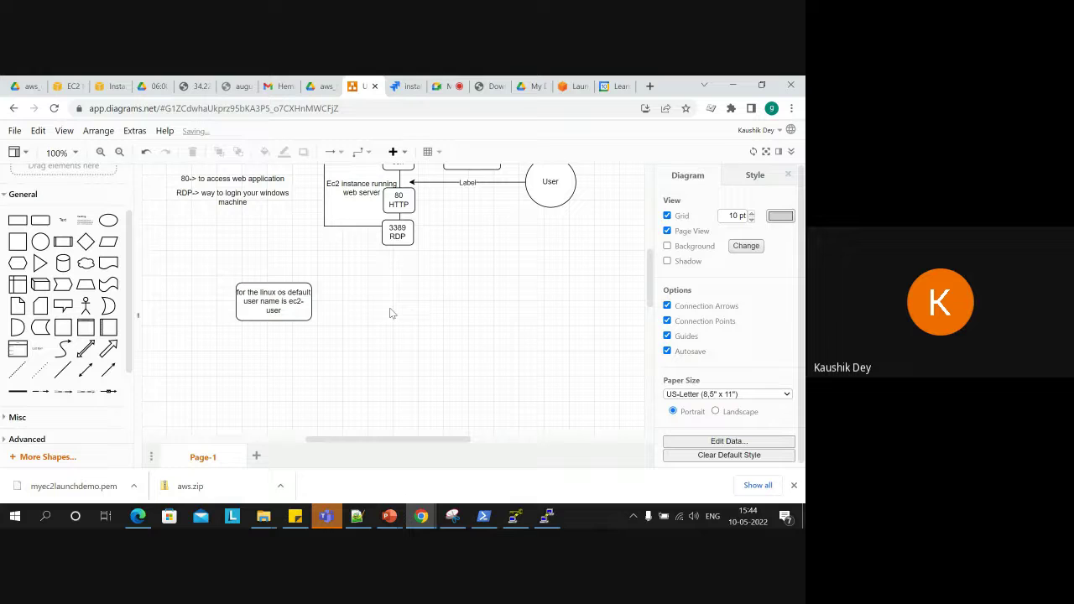
Duplicate the Linux user name box directly beneath the original and change "linux" to "window" in the copy.
{"action": "left_click", "coordinate": [299, 309]}
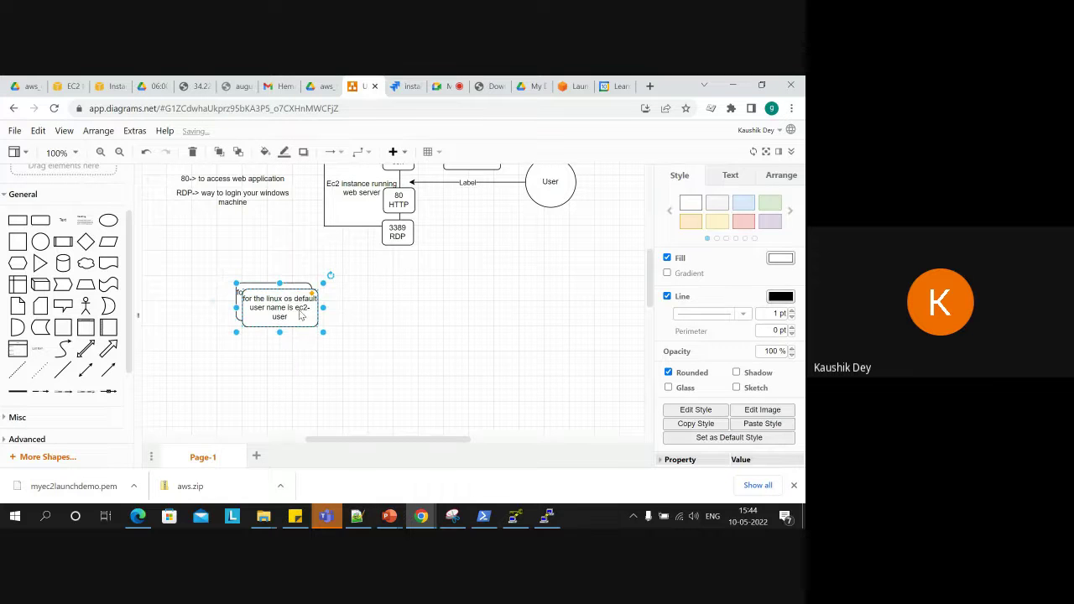
{"action": "left_click_drag", "start_coordinate": [274, 312], "coordinate": [275, 363]}
{"action": "double_click", "coordinate": [273, 360]}
{"action": "left_click", "coordinate": [270, 364]}
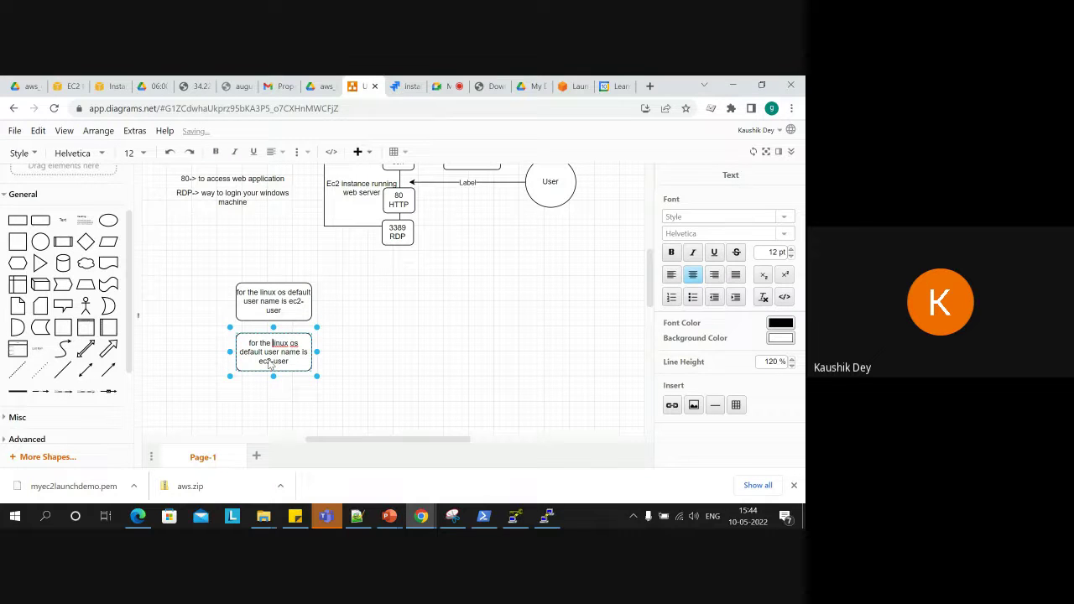
{"action": "key", "text": "shift+Up"}
{"action": "key", "text": "shift+Up"}
{"action": "key", "text": "Left"}
{"action": "key", "text": "shift+Right"}
{"action": "key", "text": "shift+Right"}
{"action": "key", "text": "shift+Right"}
{"action": "key", "text": "shift+Right"}
{"action": "key", "text": "shift+Right"}
{"action": "key", "text": "shift+Right"}
{"action": "key", "text": "shift+Left"}
{"action": "type", "text": "wi"}
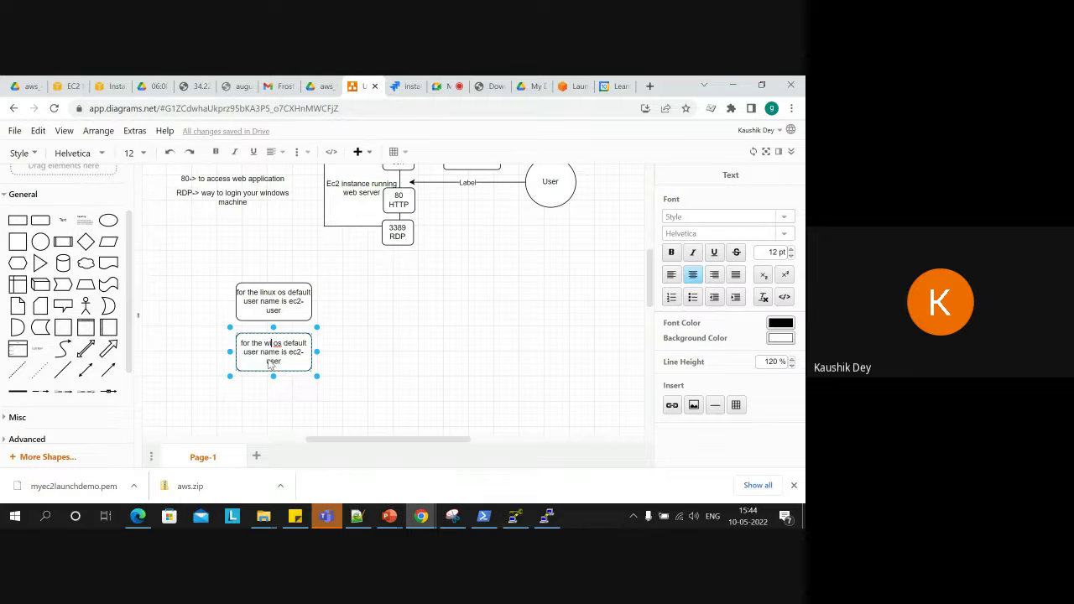
{"action": "type", "text": "ndow"}
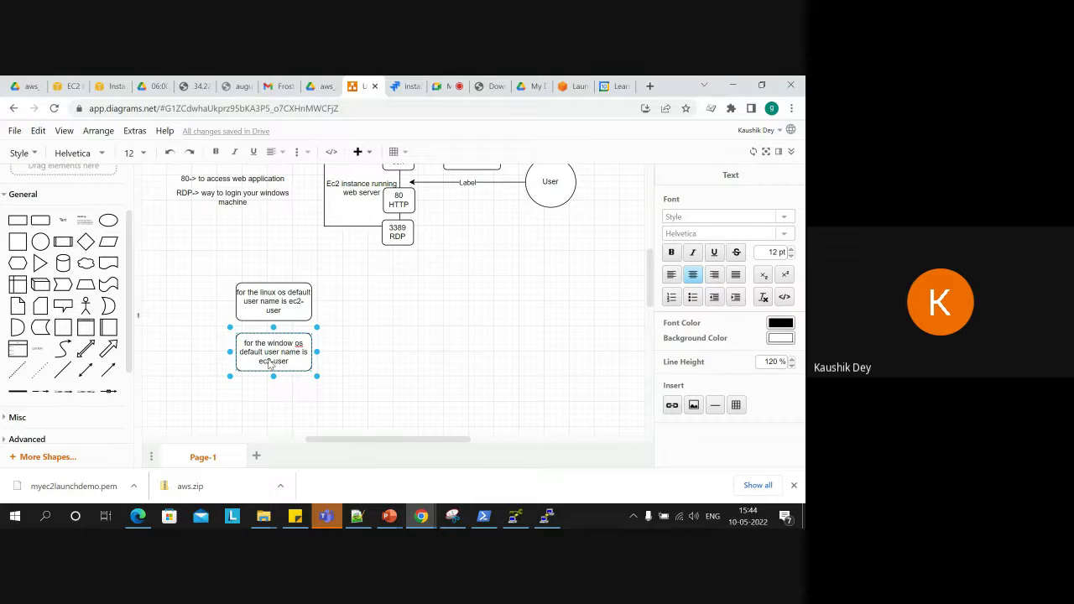
Replace "ec2-user" with "adminstrator" in the window os box.
{"action": "key", "text": "shift+Left"}
{"action": "key", "text": "shift+Left"}
{"action": "key", "text": "shift+Left"}
{"action": "key", "text": "shift+Left"}
{"action": "key", "text": "shift+Left"}
{"action": "key", "text": "shift+Left"}
{"action": "key", "text": "shift+Left"}
{"action": "type", "text": "adminstr"}
{"action": "type", "text": "or"}
{"action": "left_click", "coordinate": [340, 353]}
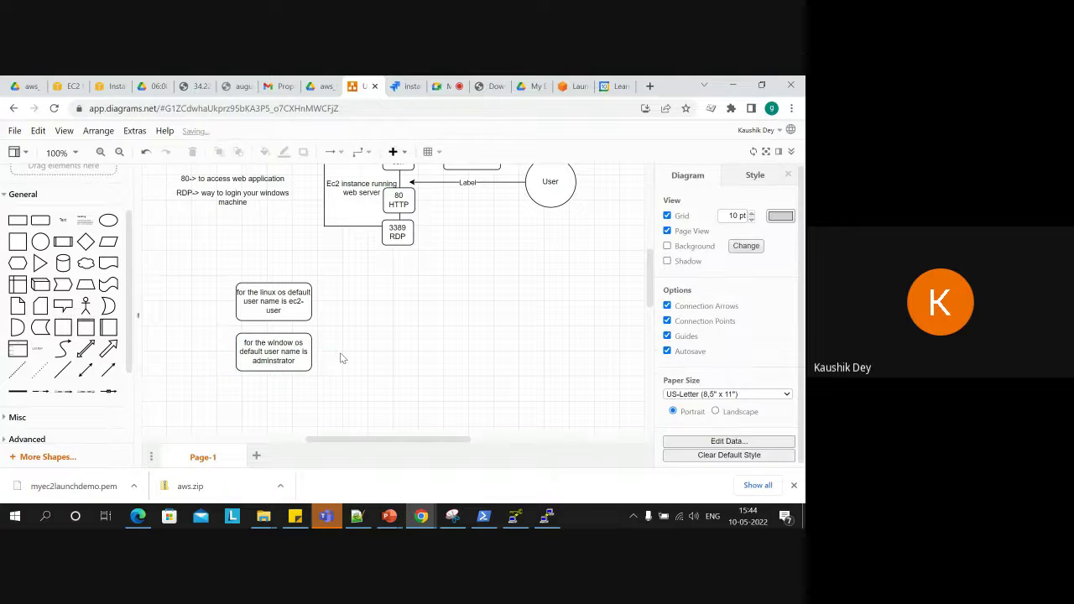
Add a rounded box below the User circle with the text "if my os is linux".
{"action": "left_click", "coordinate": [41, 220]}
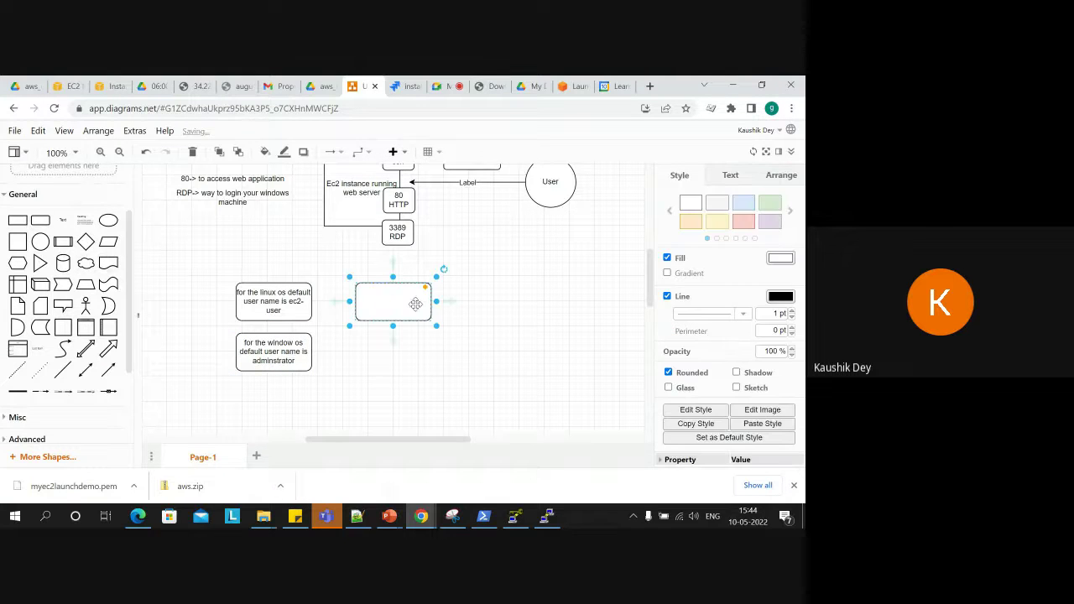
{"action": "left_click_drag", "start_coordinate": [416, 305], "coordinate": [562, 290]}
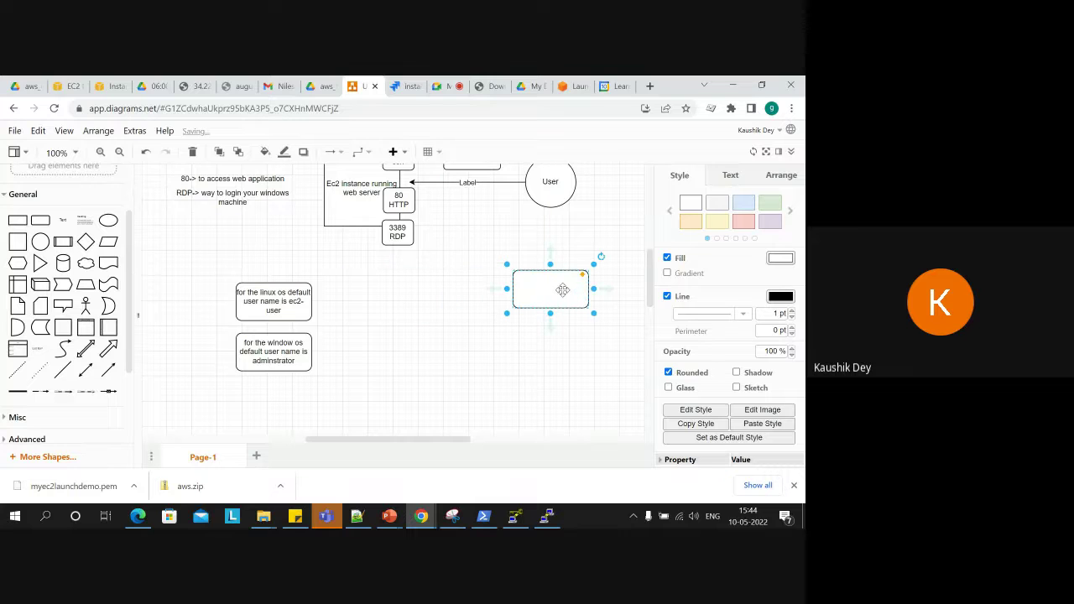
{"action": "double_click", "coordinate": [562, 289]}
{"action": "type", "text": "If my"}
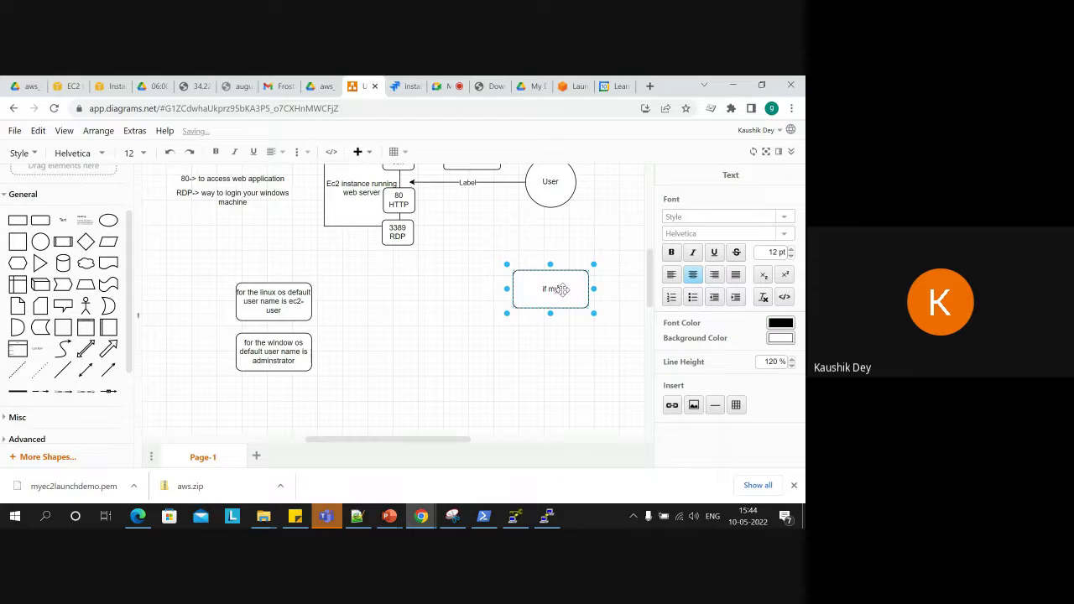
{"action": "type", "text": " os is linux"}
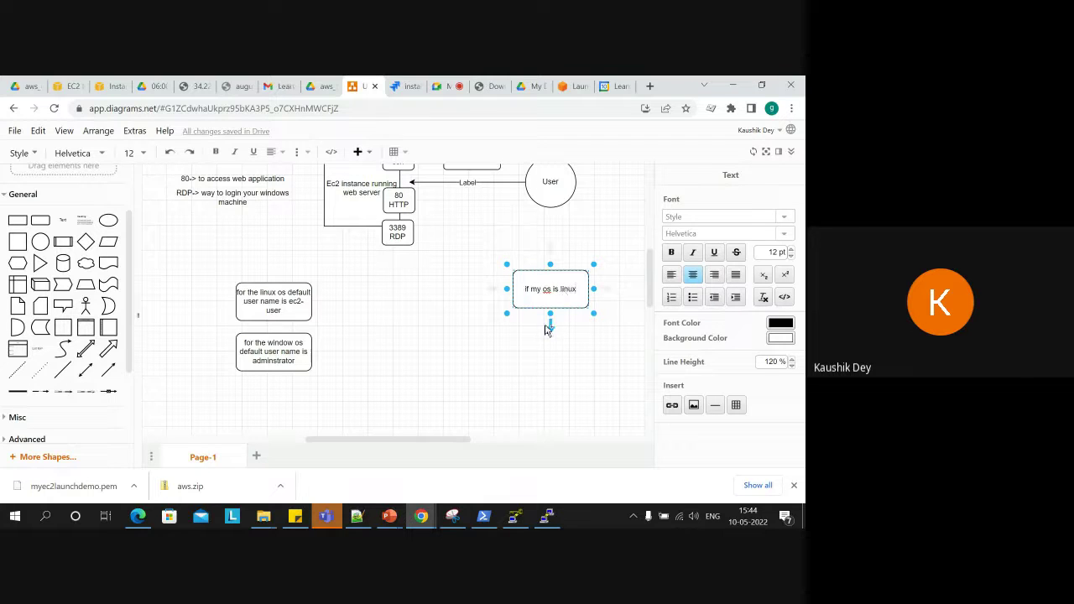
{"action": "left_click", "coordinate": [487, 334]}
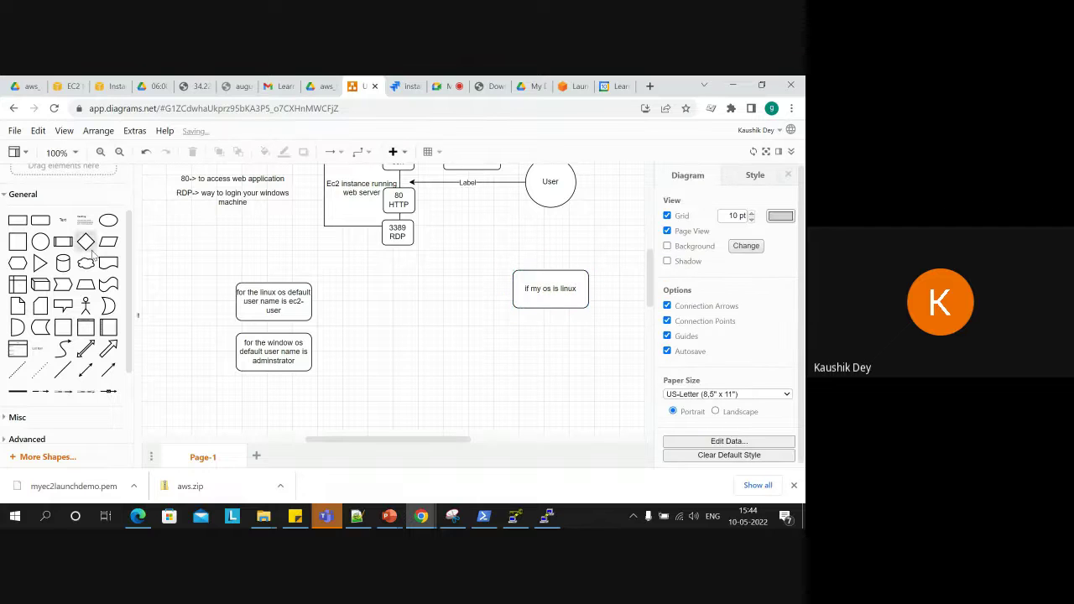
Add a rounded box below the 3389 RDP box with the text "connect with windows RDP".
{"action": "left_click", "coordinate": [39, 223]}
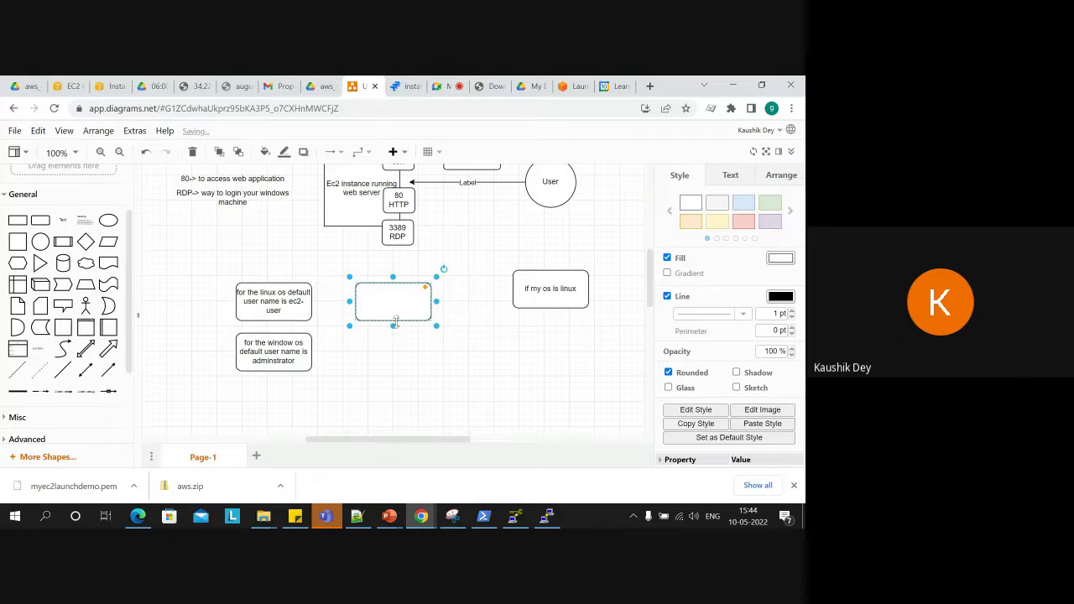
{"action": "left_click_drag", "start_coordinate": [392, 314], "coordinate": [390, 291]}
{"action": "double_click", "coordinate": [385, 288]}
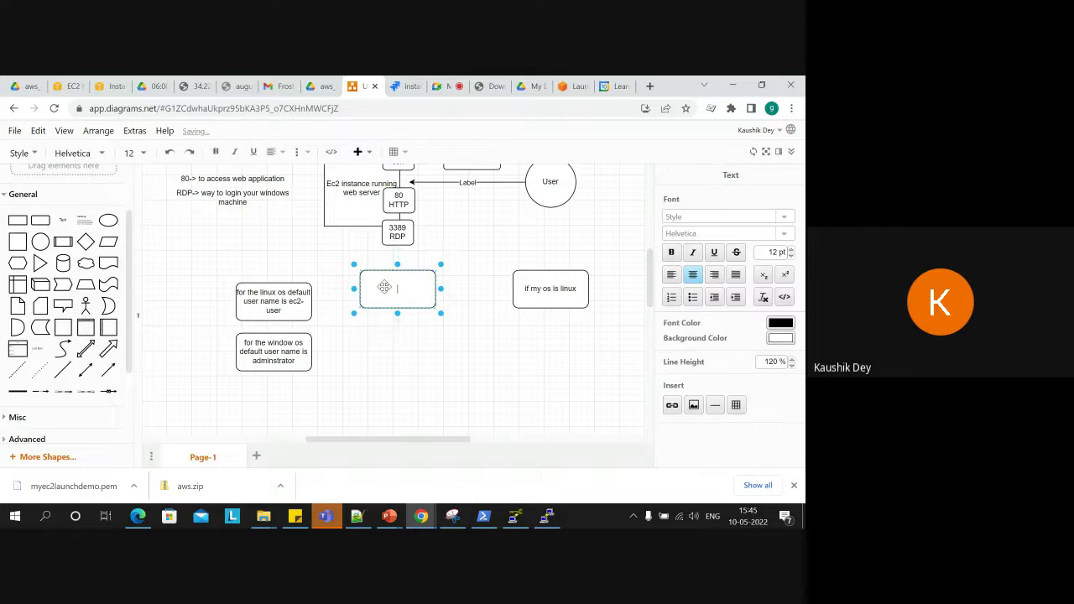
{"action": "type", "text": "connect with windows RDP"}
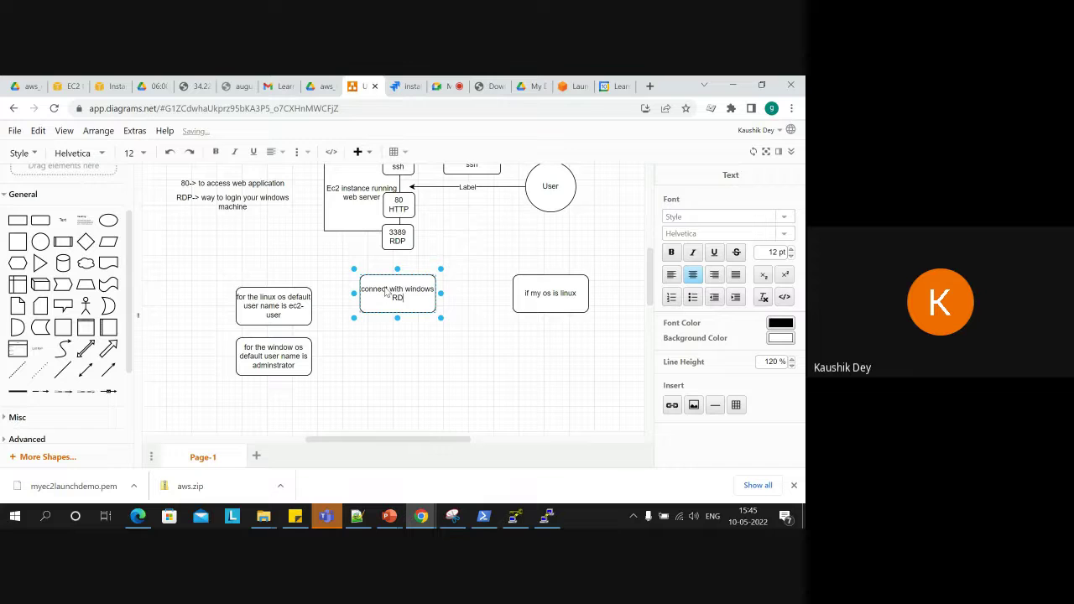
{"action": "left_click", "coordinate": [437, 318]}
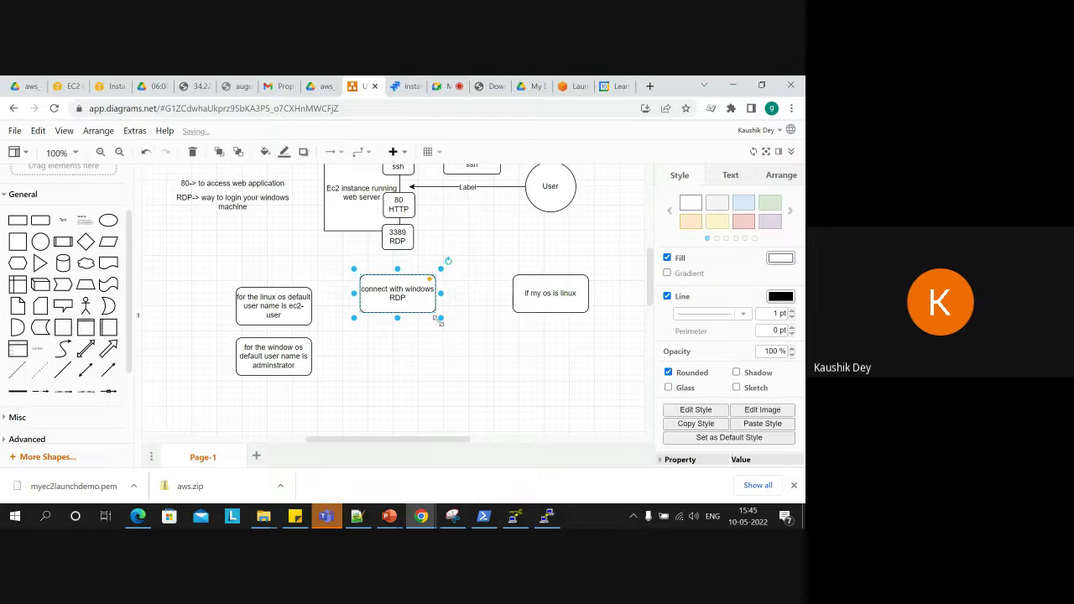
Move the "connect with windows RDP" and "if my os is linux" boxes slightly to the right.
{"action": "left_click_drag", "start_coordinate": [410, 306], "coordinate": [436, 307]}
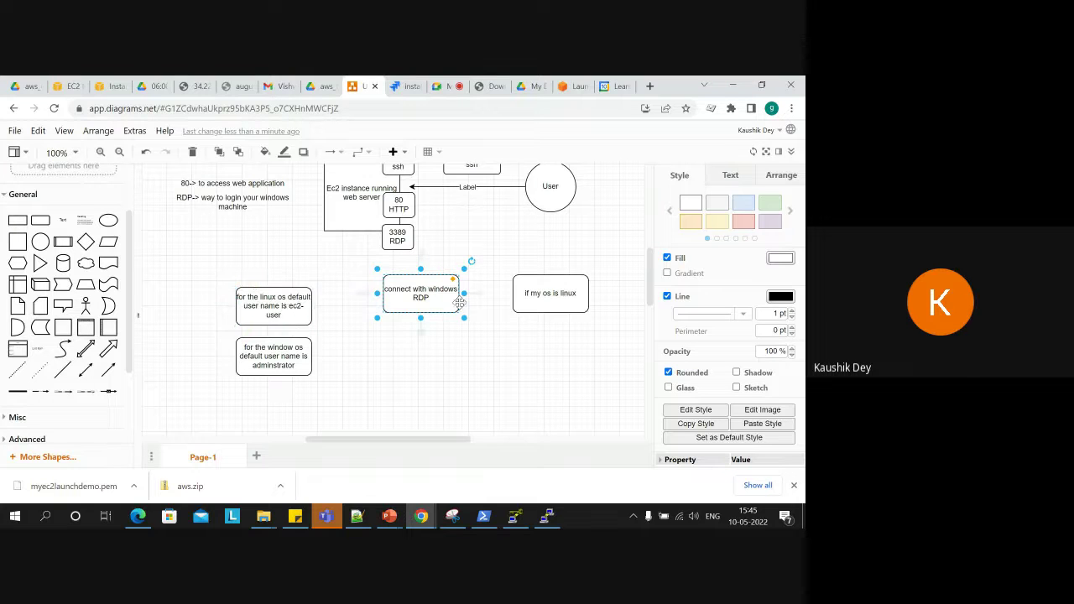
{"action": "left_click", "coordinate": [537, 296]}
{"action": "left_click_drag", "start_coordinate": [537, 296], "coordinate": [544, 297]}
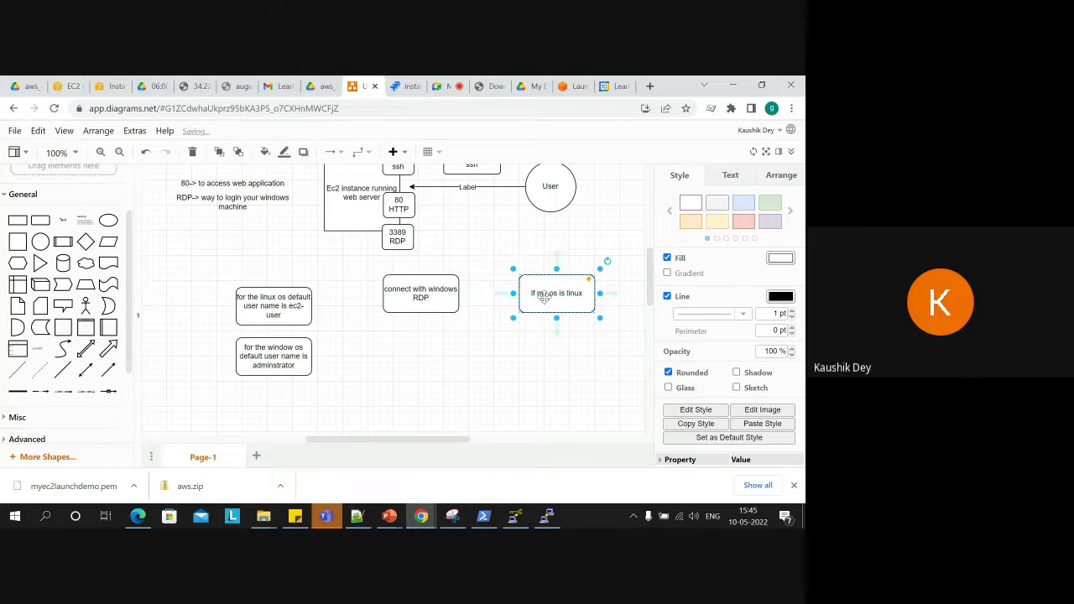
Copy "ec2-user" from the linux os box in the diagram and enter it followed by "@" as the host name in PuTTY.
{"action": "double_click", "coordinate": [304, 316]}
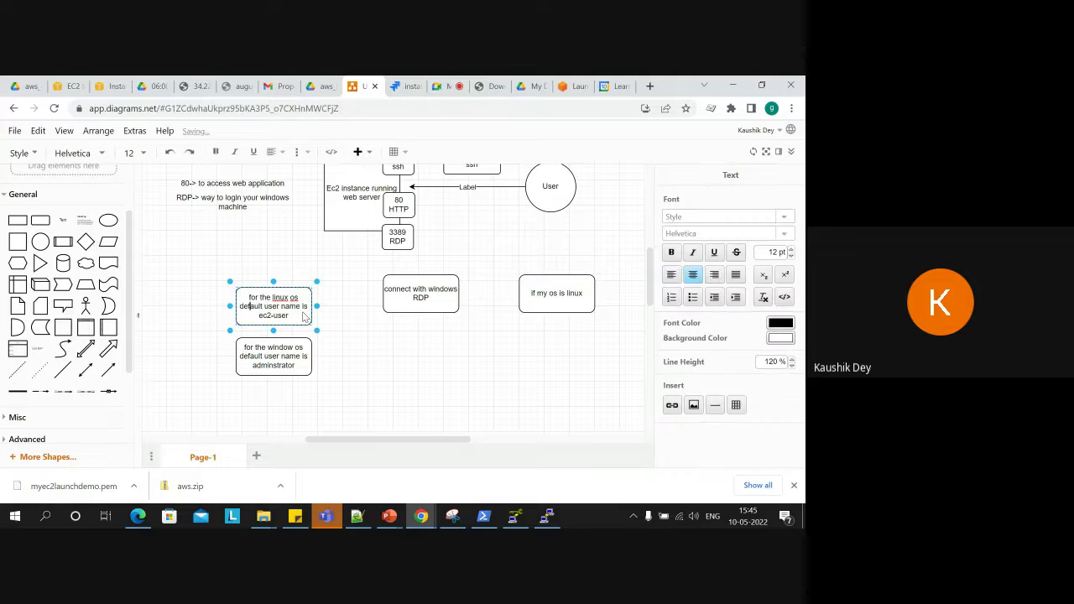
{"action": "key", "text": "shift+Right"}
{"action": "key", "text": "shift+Right"}
{"action": "key", "text": "shift+Right"}
{"action": "key", "text": "shift+Right"}
{"action": "key", "text": "shift+Right"}
{"action": "key", "text": "shift+Right"}
{"action": "key", "text": "shift+Right"}
{"action": "key", "text": "ctrl+c"}
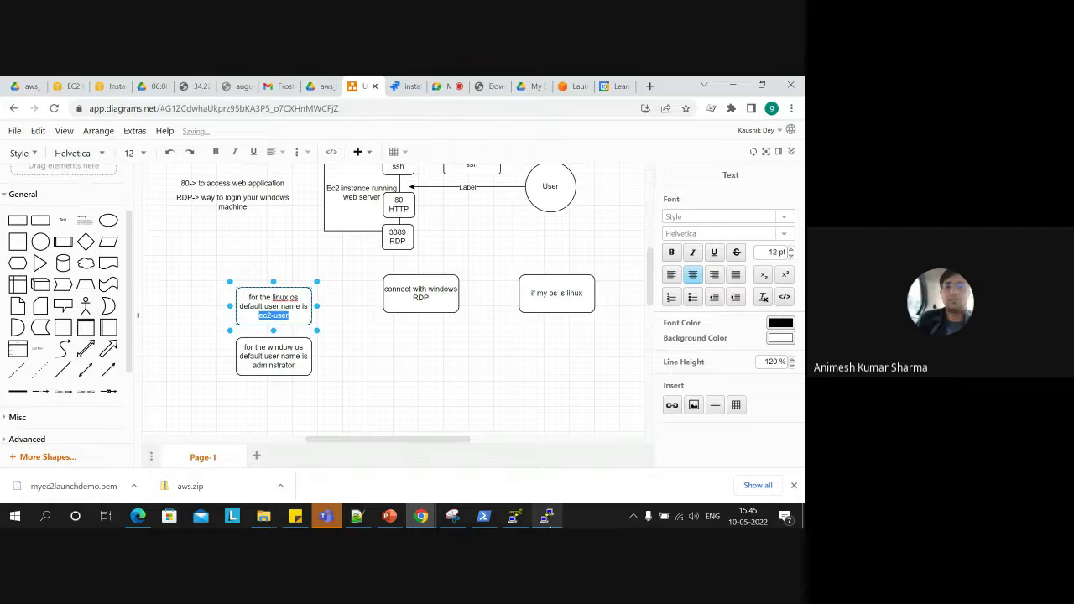
{"action": "left_click", "coordinate": [546, 515]}
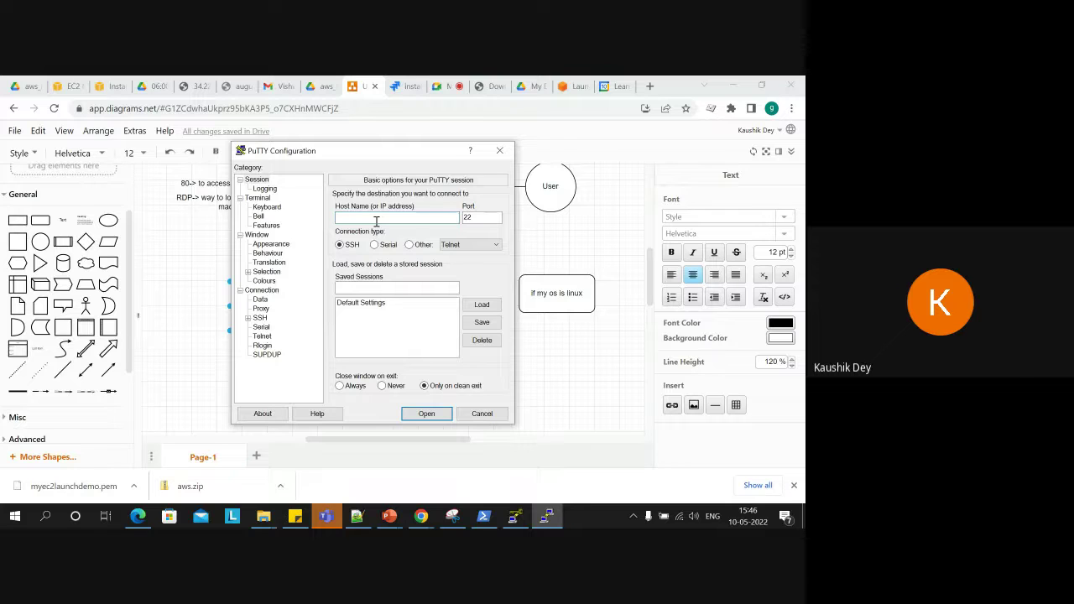
{"action": "key", "text": "ctrl+v"}
{"action": "type", "text": "@"}
{"action": "left_click", "coordinate": [81, 84]}
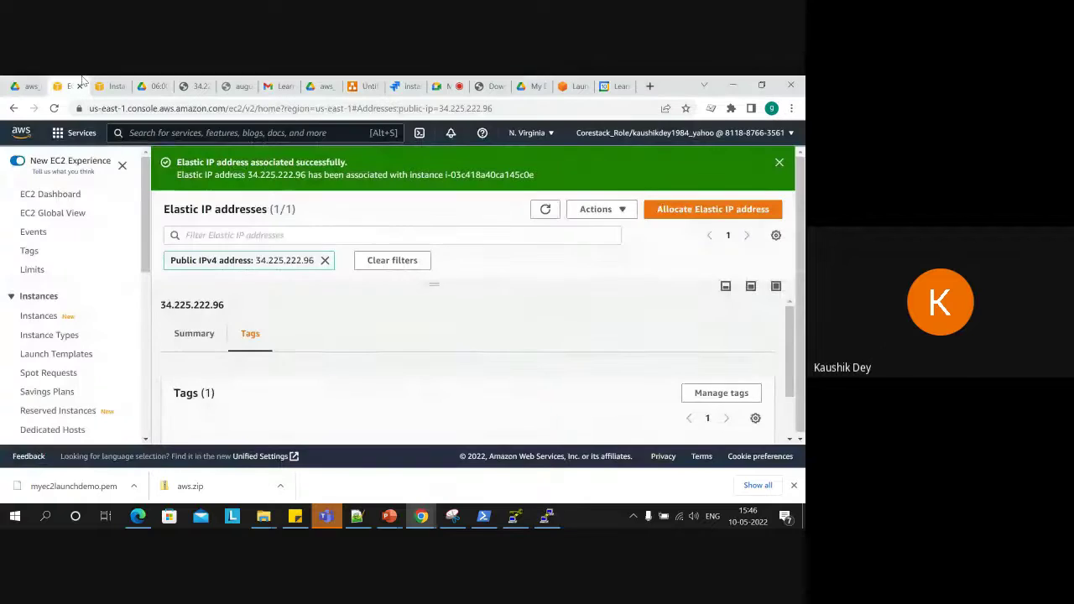
{"action": "left_click", "coordinate": [102, 84]}
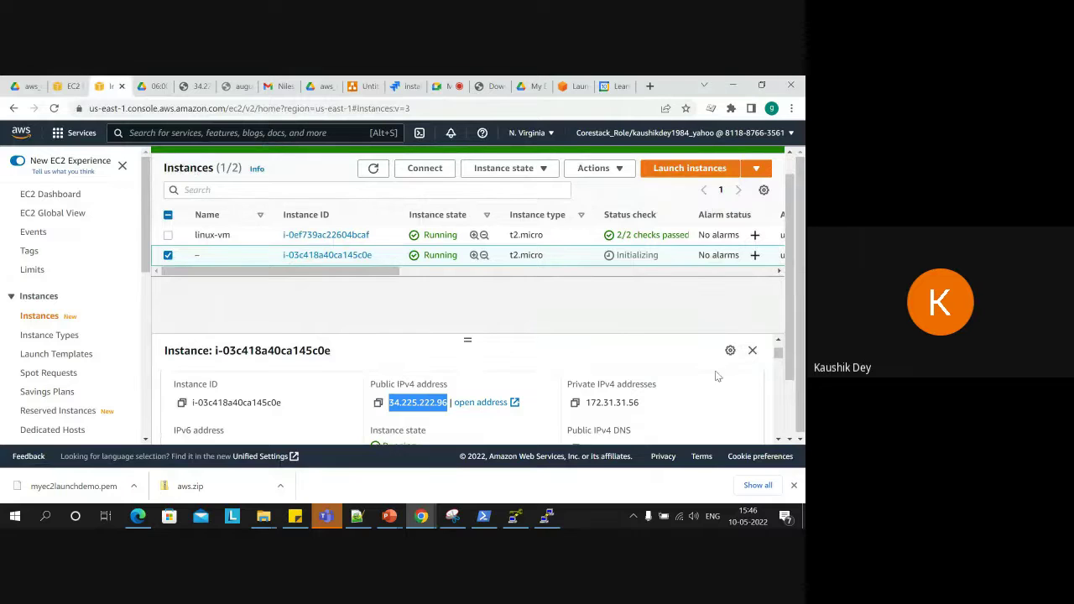
{"action": "right_click", "coordinate": [432, 403]}
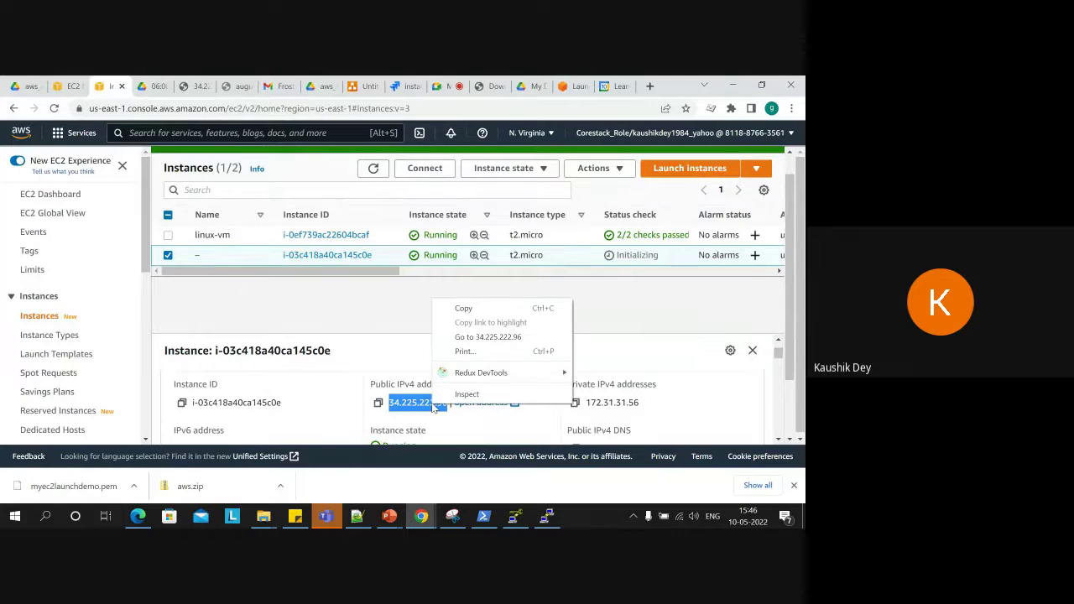
{"action": "left_click", "coordinate": [445, 304]}
{"action": "left_click", "coordinate": [547, 515]}
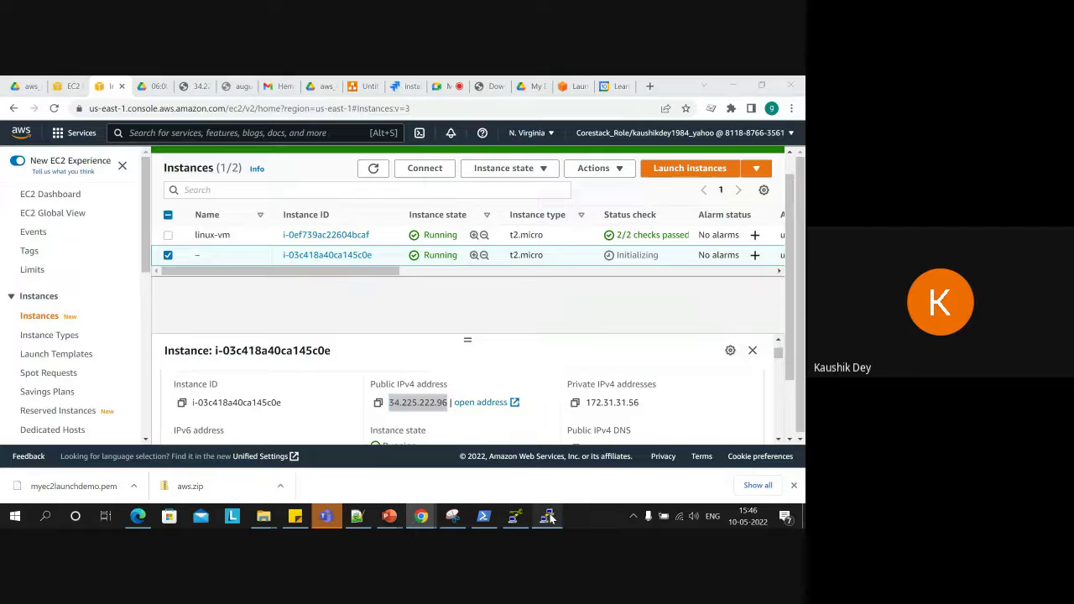
{"action": "type", "text": "34.225.222.96"}
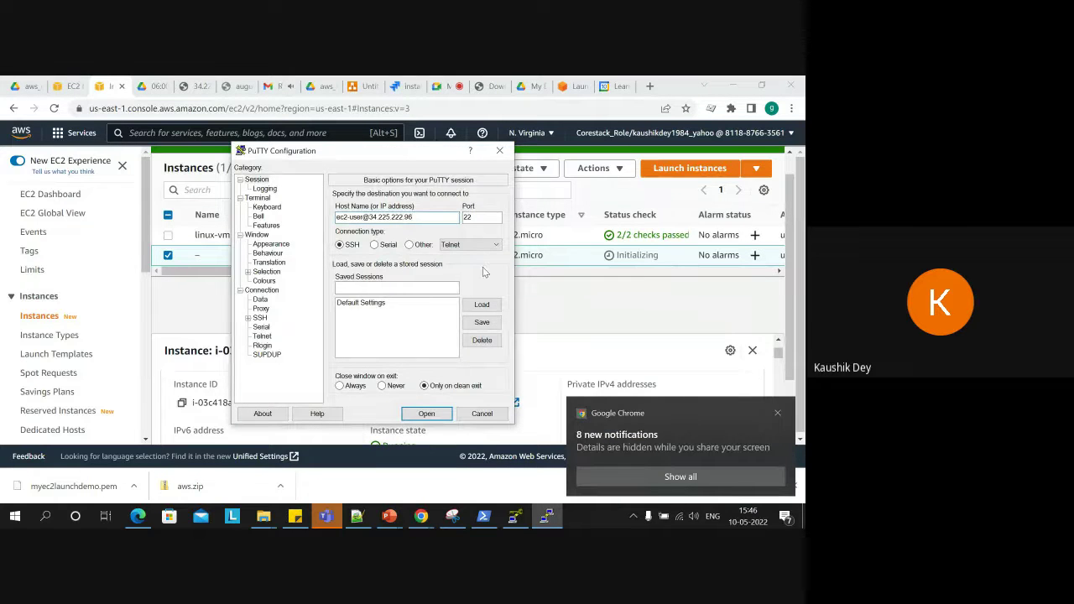
Set myec2launchdemo.ppk from Downloads as the private key file for SSH authentication.
{"action": "left_click", "coordinate": [249, 319]}
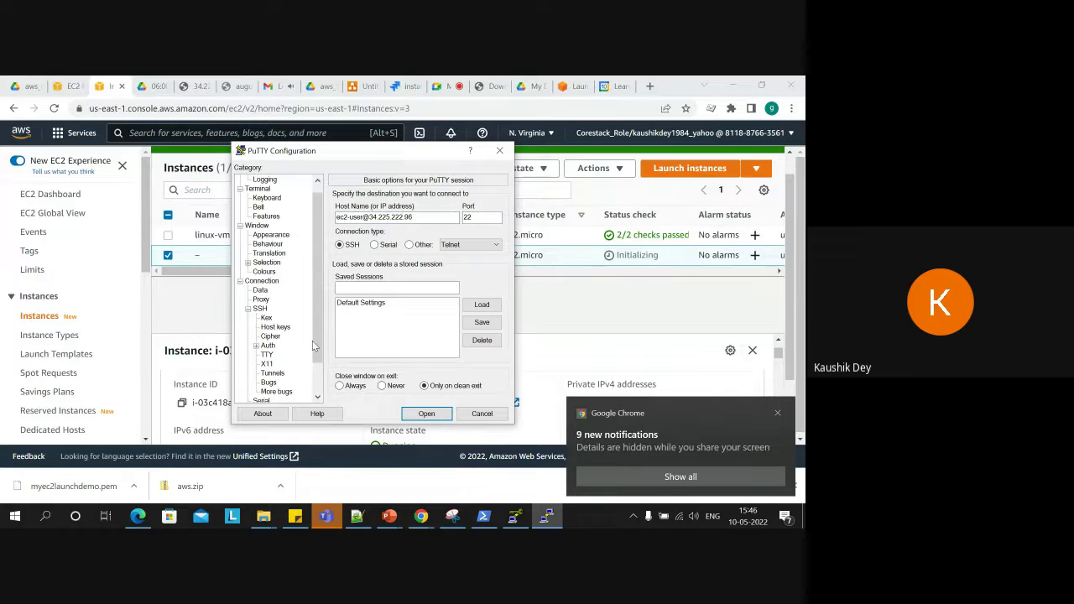
{"action": "left_click", "coordinate": [255, 345]}
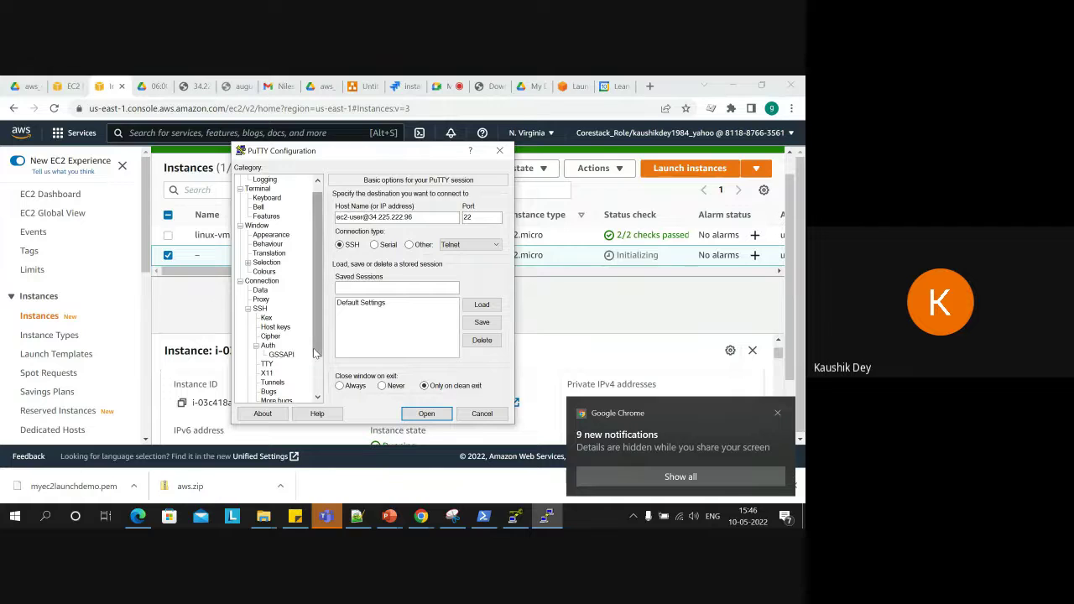
{"action": "left_click", "coordinate": [270, 346]}
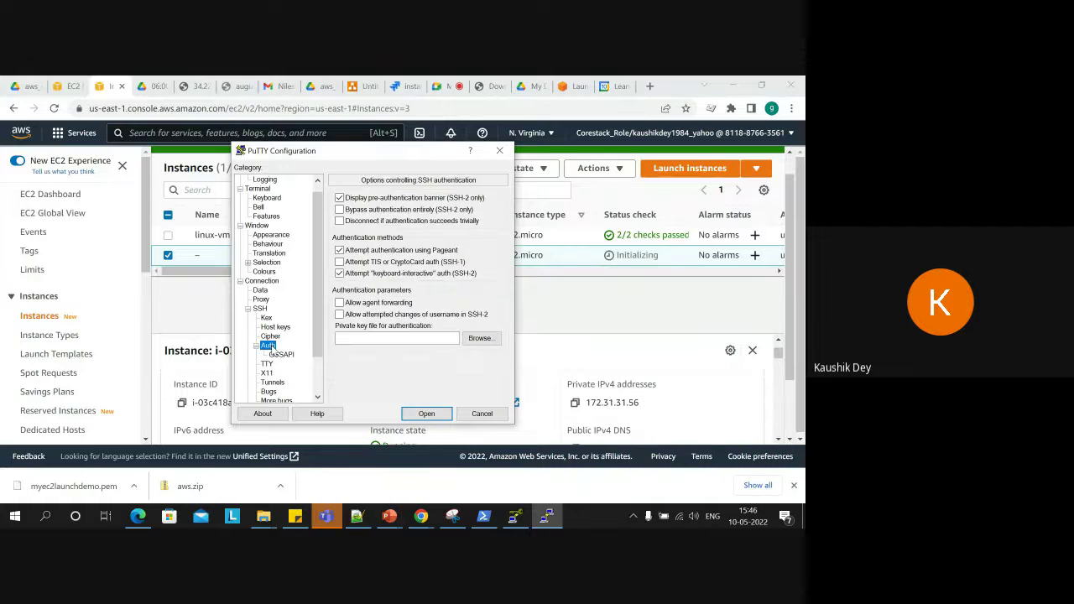
{"action": "left_click", "coordinate": [474, 341]}
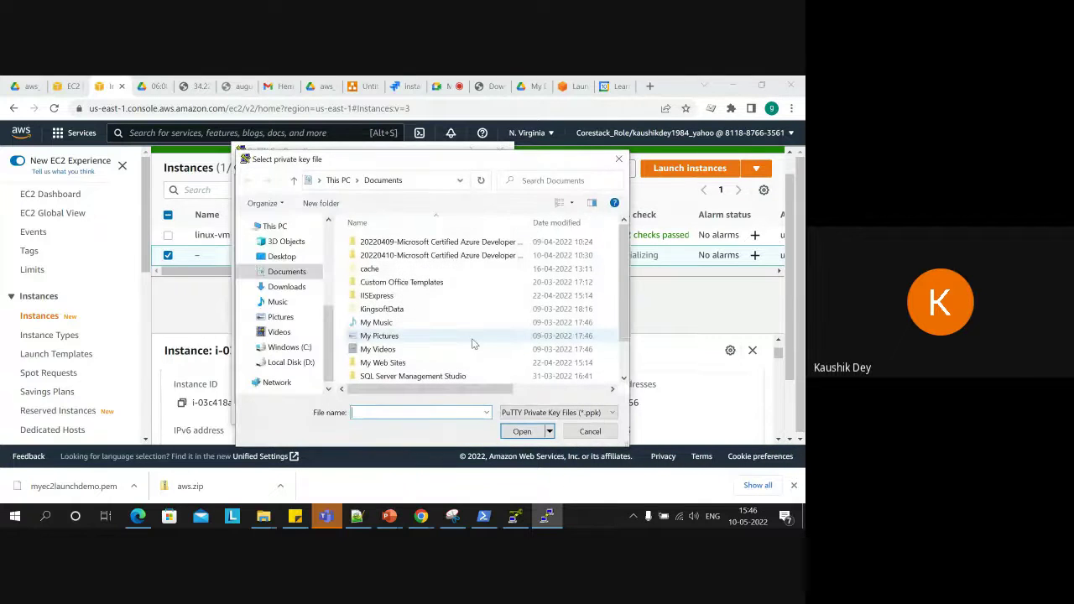
{"action": "left_click", "coordinate": [286, 287]}
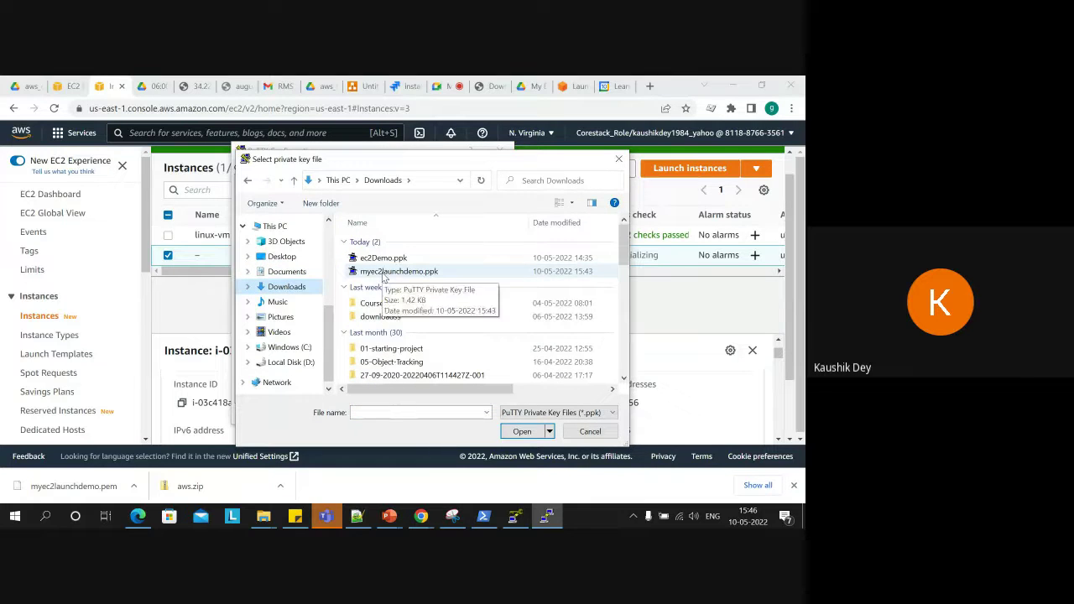
{"action": "left_click", "coordinate": [384, 272]}
{"action": "left_click", "coordinate": [527, 431]}
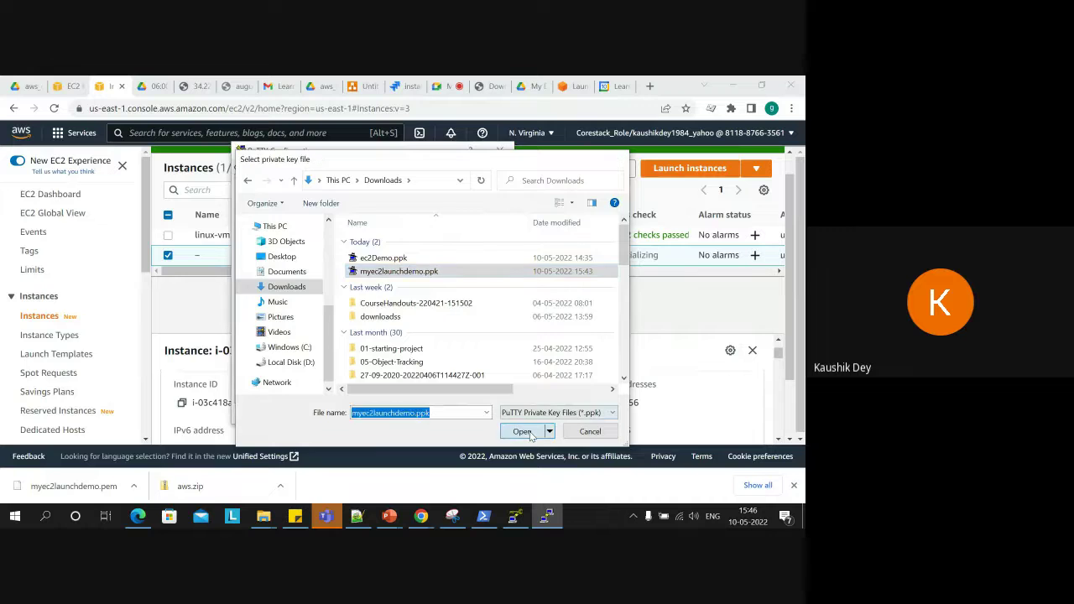
Open the SSH session, accept the server's host key, and move the terminal over the middle of the Instances page.
{"action": "left_click", "coordinate": [427, 414]}
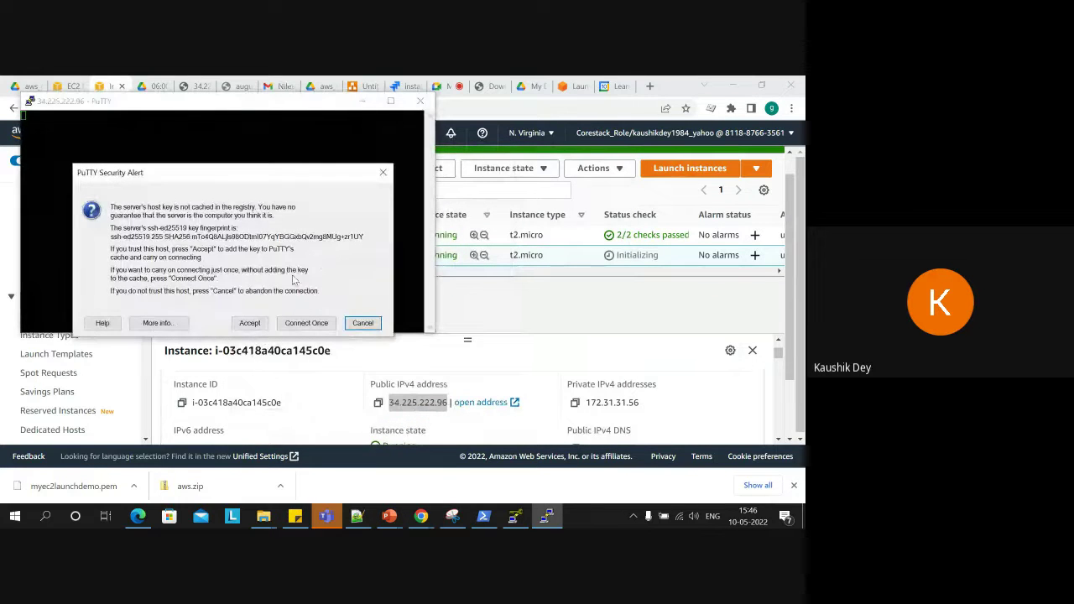
{"action": "left_click", "coordinate": [250, 324]}
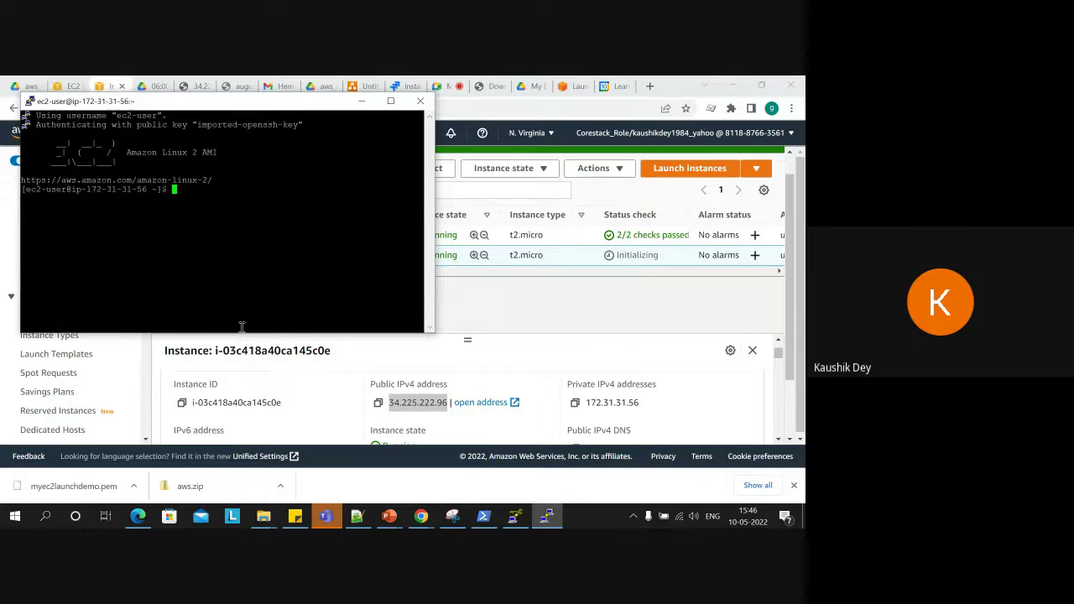
{"action": "left_click_drag", "start_coordinate": [242, 101], "coordinate": [425, 143]}
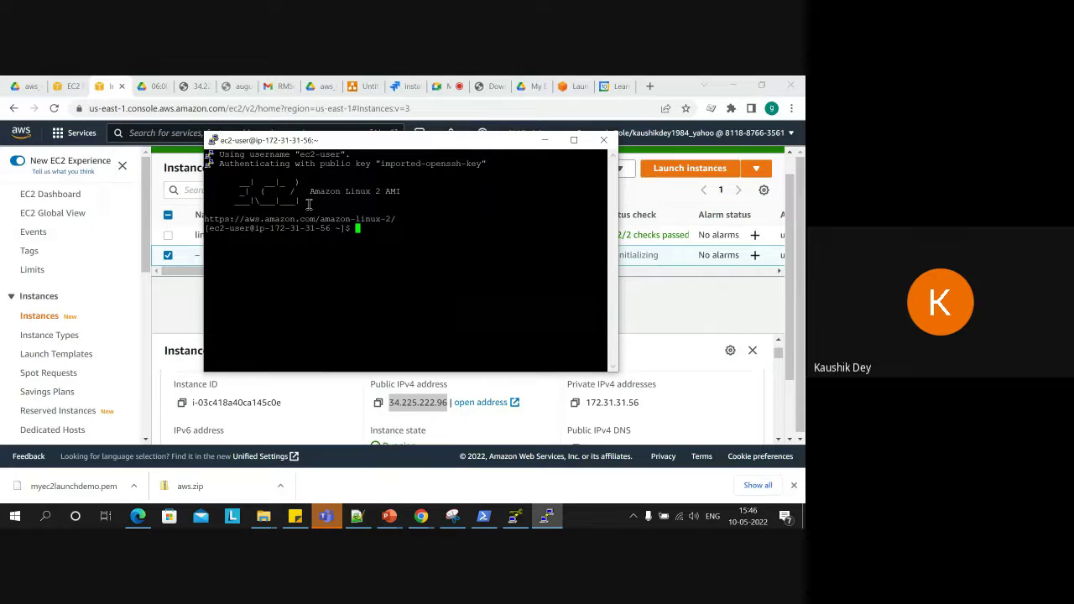
{"action": "left_click_drag", "start_coordinate": [393, 149], "coordinate": [485, 177]}
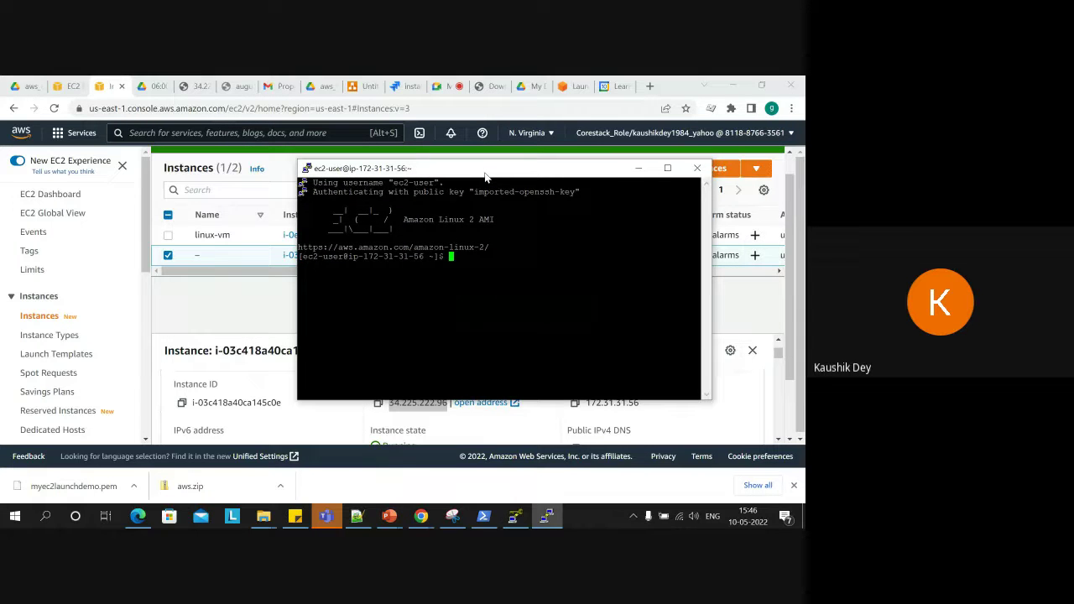
Check the logged-in user, home directory contents and current path with whoami, ls and pwd.
{"action": "type", "text": "whoami"}
{"action": "key", "text": "Return"}
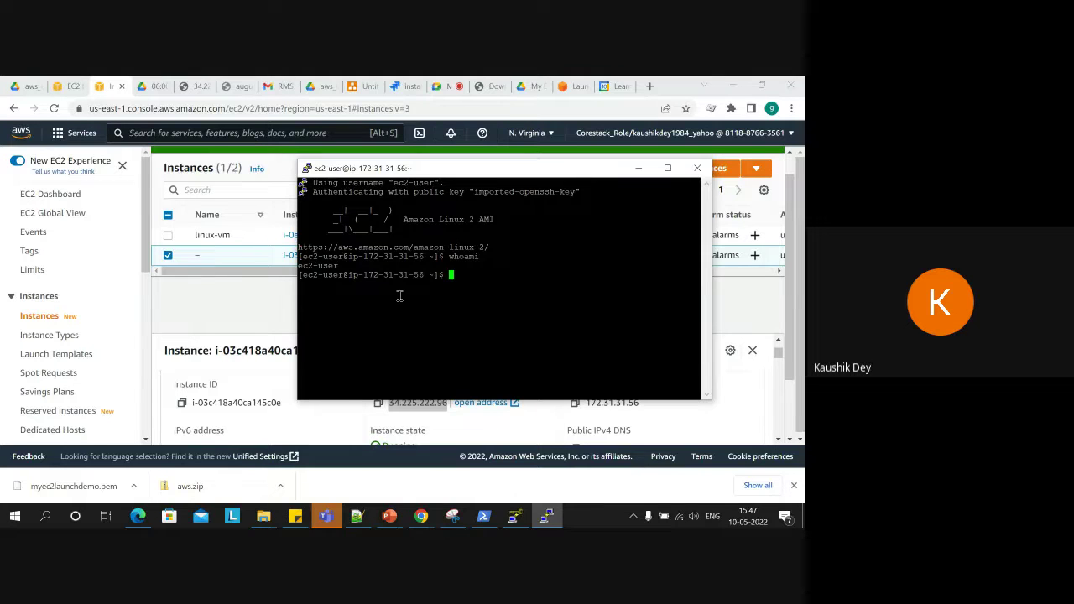
{"action": "type", "text": "ls"}
{"action": "key", "text": "Return"}
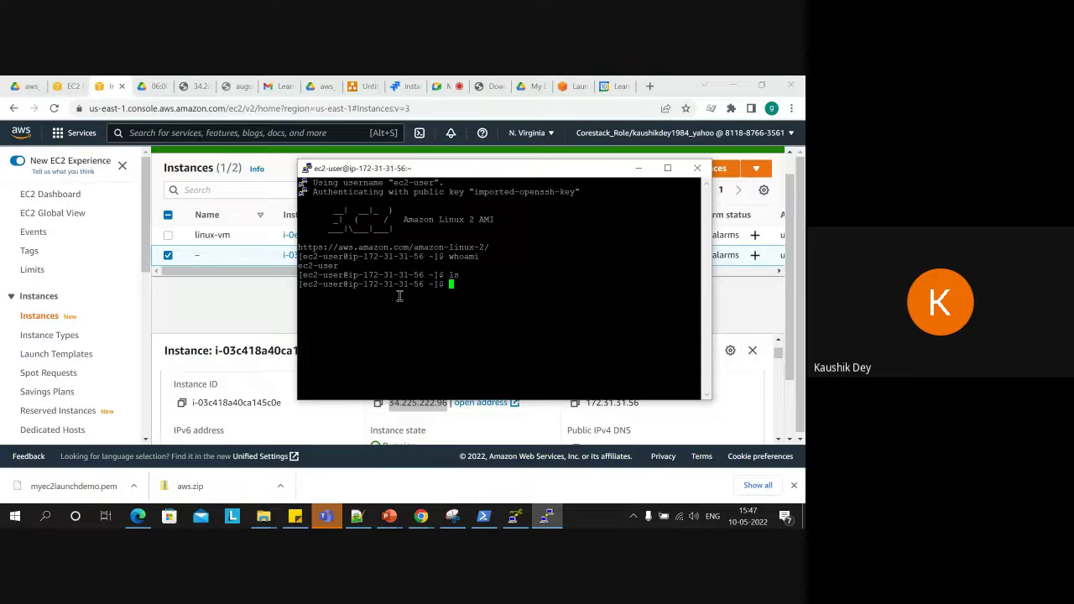
{"action": "type", "text": "pwd"}
{"action": "key", "text": "Return"}
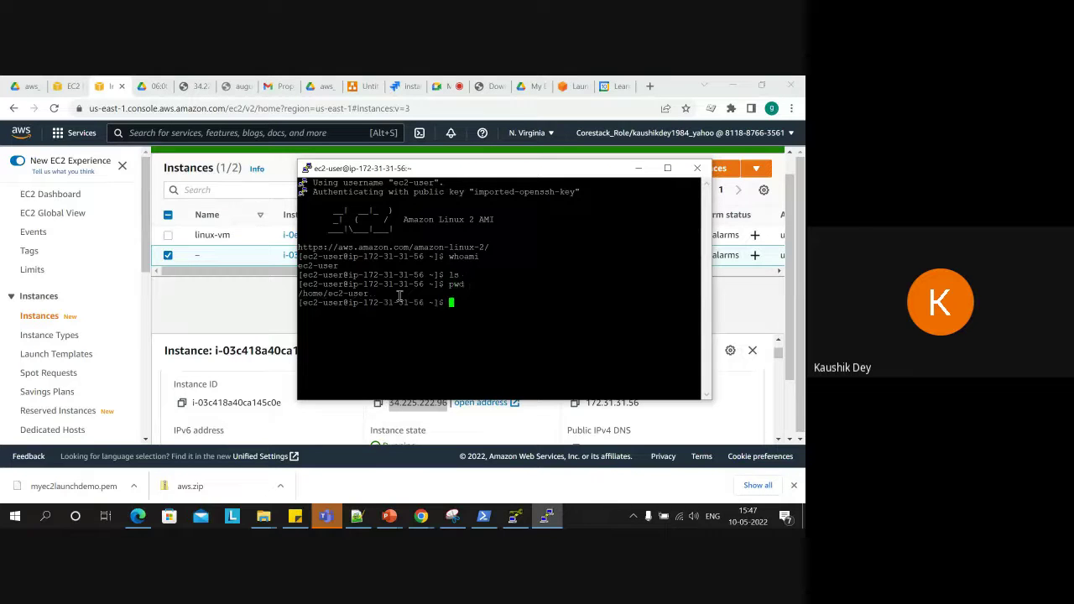
{"action": "left_click_drag", "start_coordinate": [369, 295], "coordinate": [336, 296]}
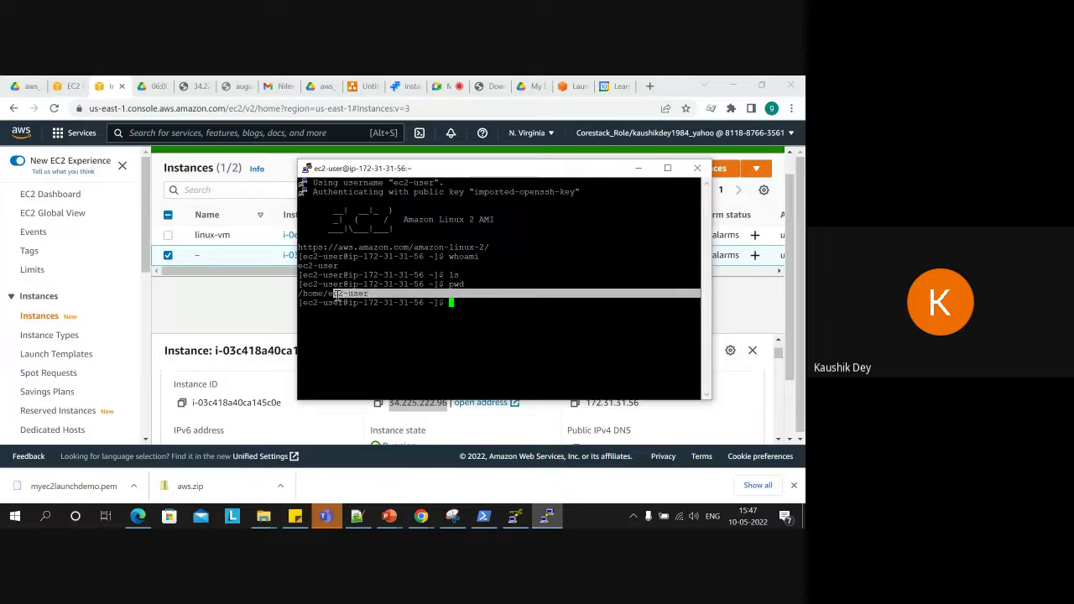
{"action": "left_click", "coordinate": [335, 296]}
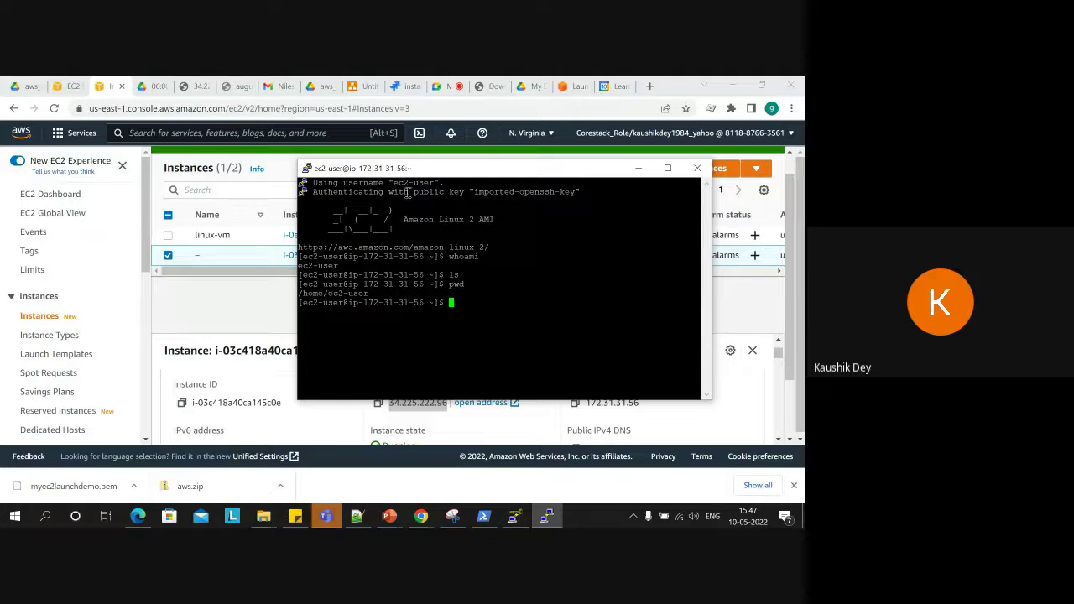
Narrow the terminal window to 70 columns and reposition it over the Instances page, dismissing the browser notification.
{"action": "left_click_drag", "start_coordinate": [428, 171], "coordinate": [487, 167]}
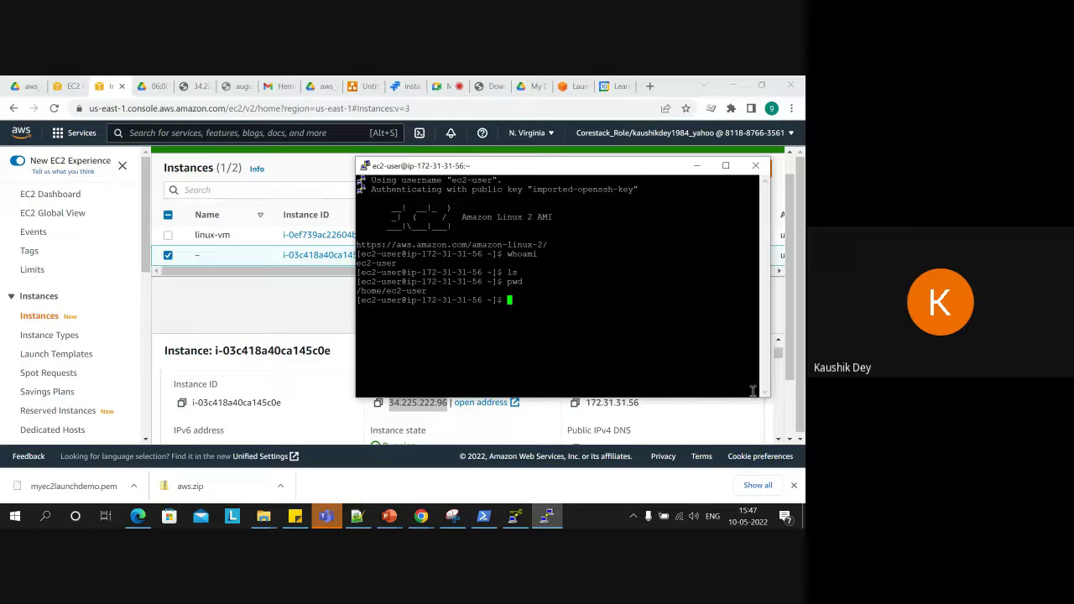
{"action": "left_click_drag", "start_coordinate": [766, 395], "coordinate": [719, 396]}
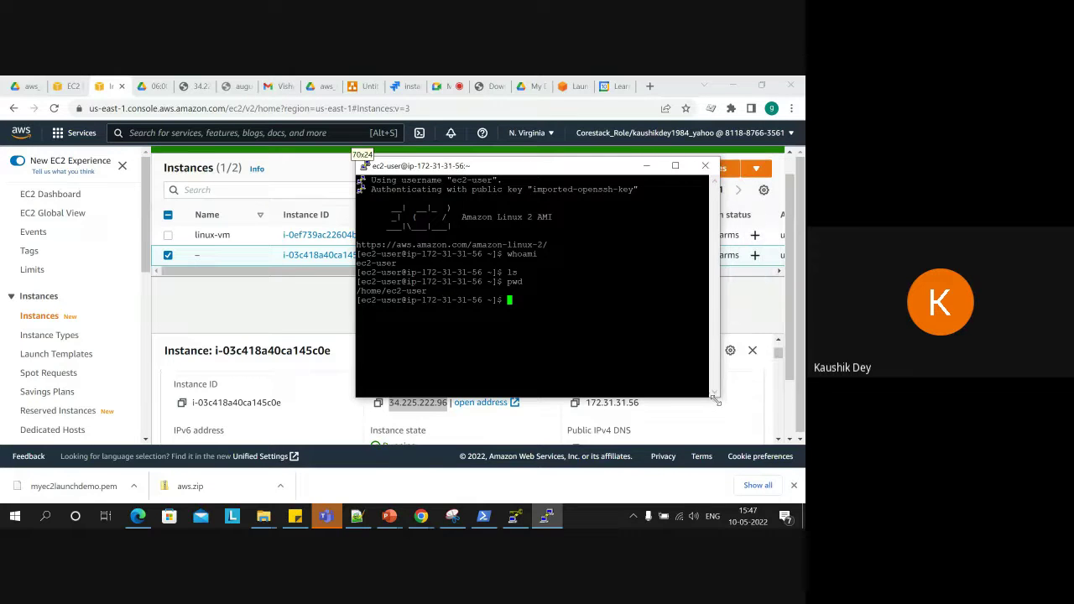
{"action": "left_click_drag", "start_coordinate": [541, 168], "coordinate": [499, 176]}
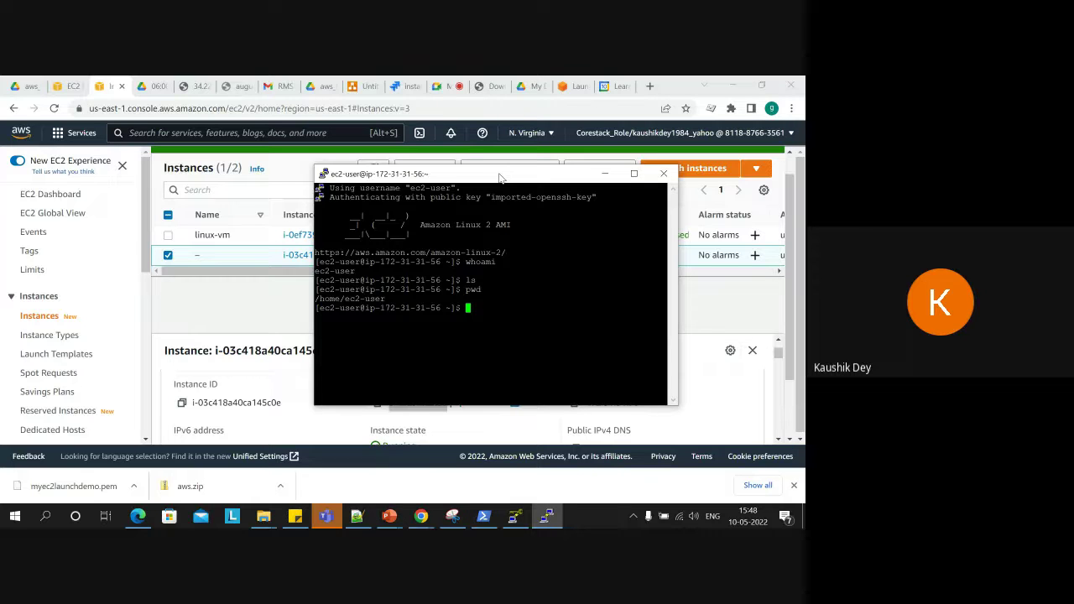
{"action": "left_click_drag", "start_coordinate": [466, 176], "coordinate": [436, 182]}
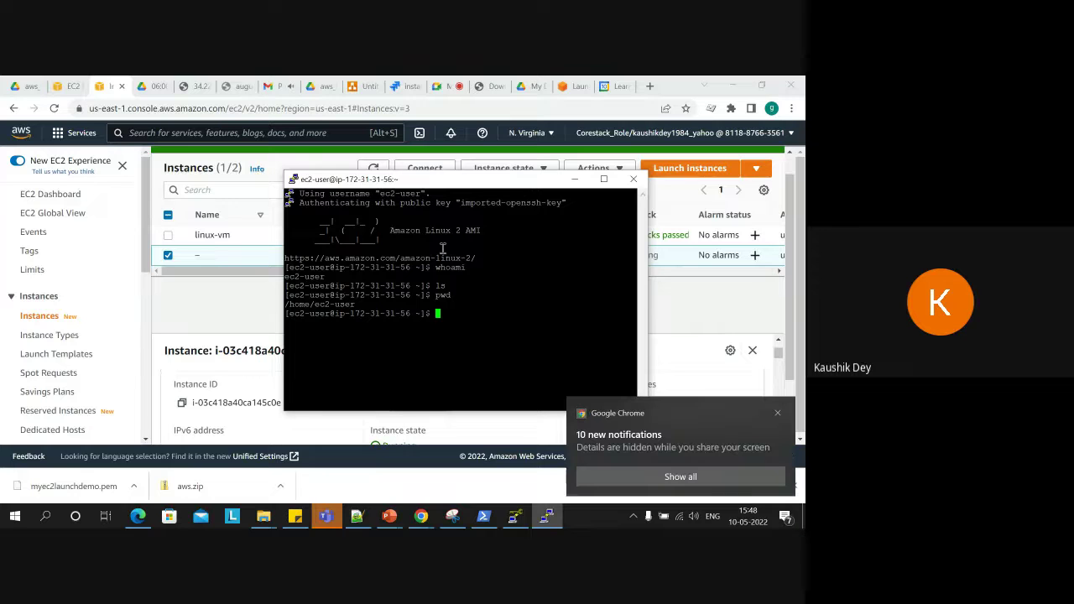
{"action": "left_click", "coordinate": [777, 412]}
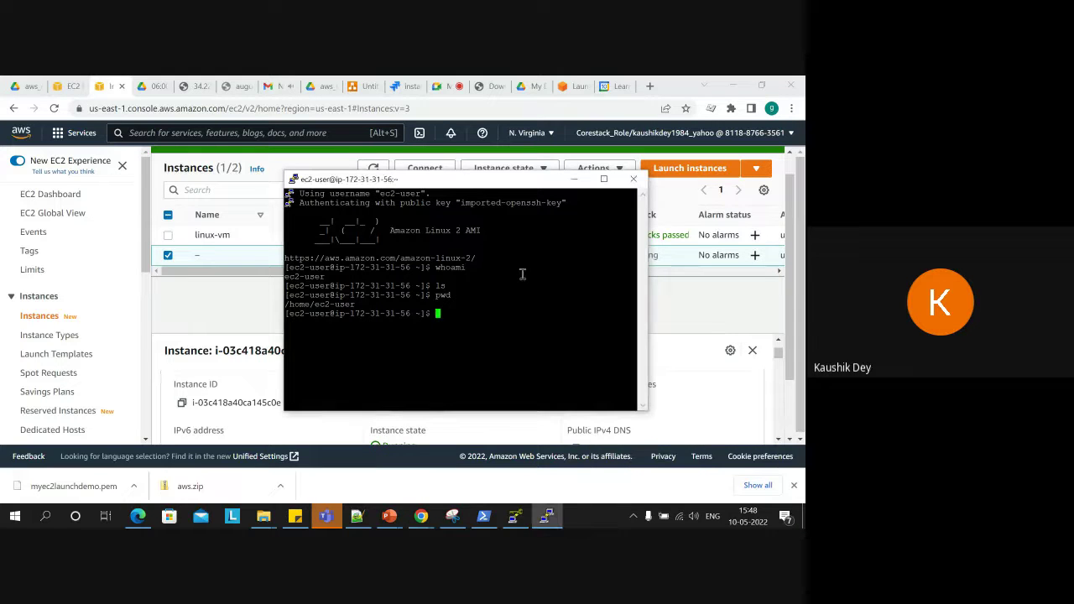
{"action": "left_click_drag", "start_coordinate": [487, 183], "coordinate": [450, 189]}
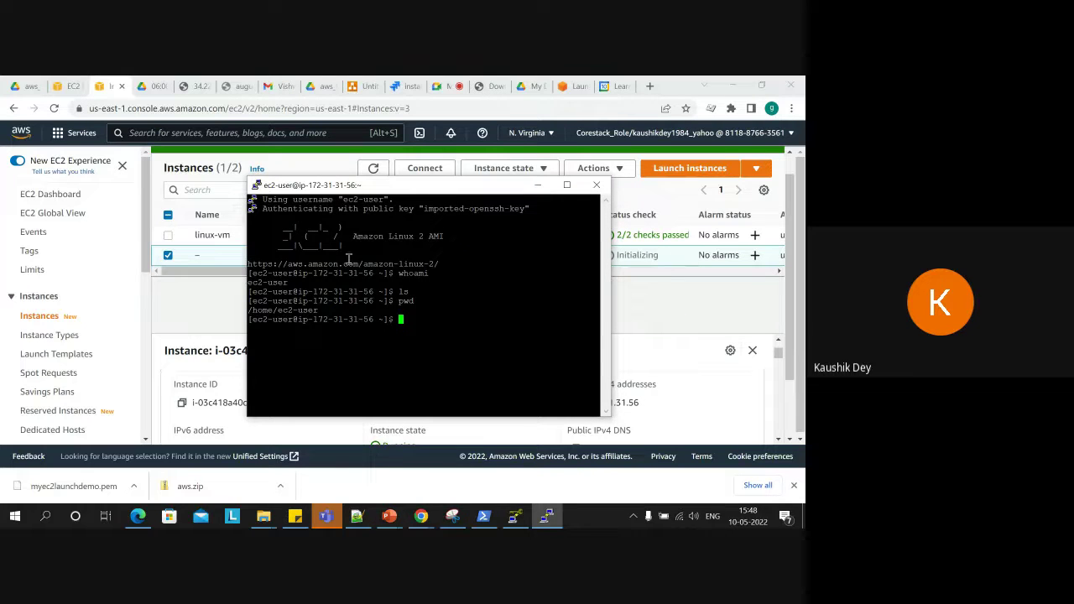
Minimize the terminal, dismiss the notification, and open the EC2 Instance Connect options for the selected unnamed instance.
{"action": "left_click", "coordinate": [537, 185]}
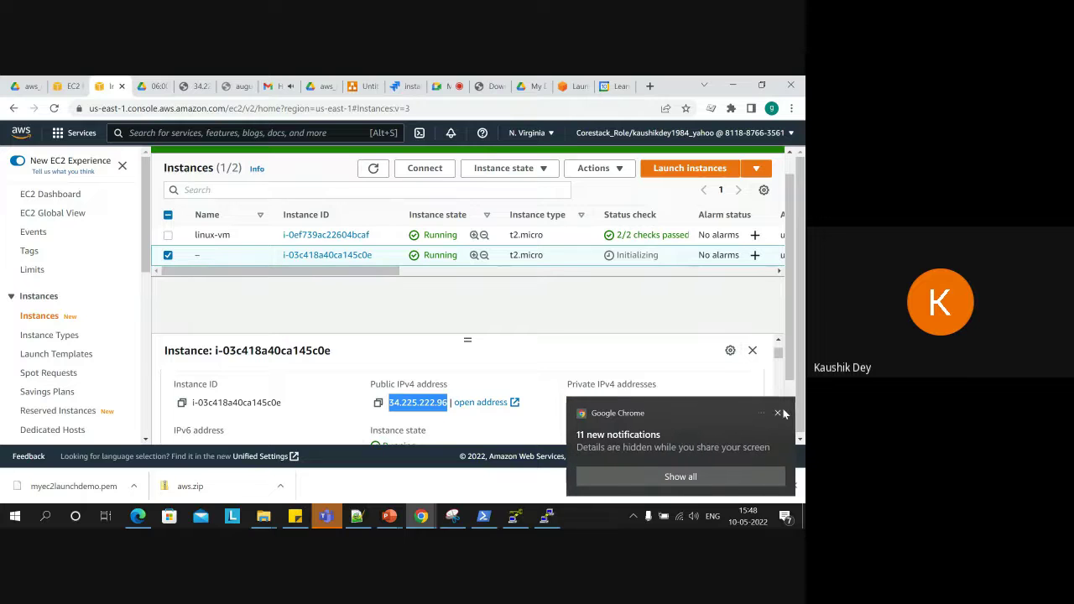
{"action": "left_click", "coordinate": [780, 411]}
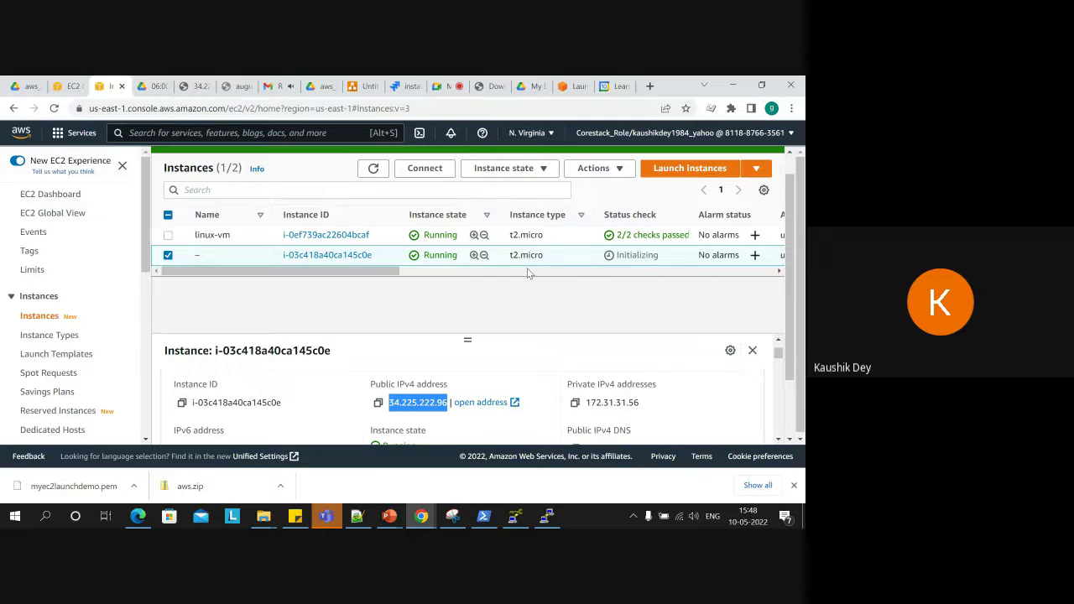
{"action": "left_click", "coordinate": [426, 169]}
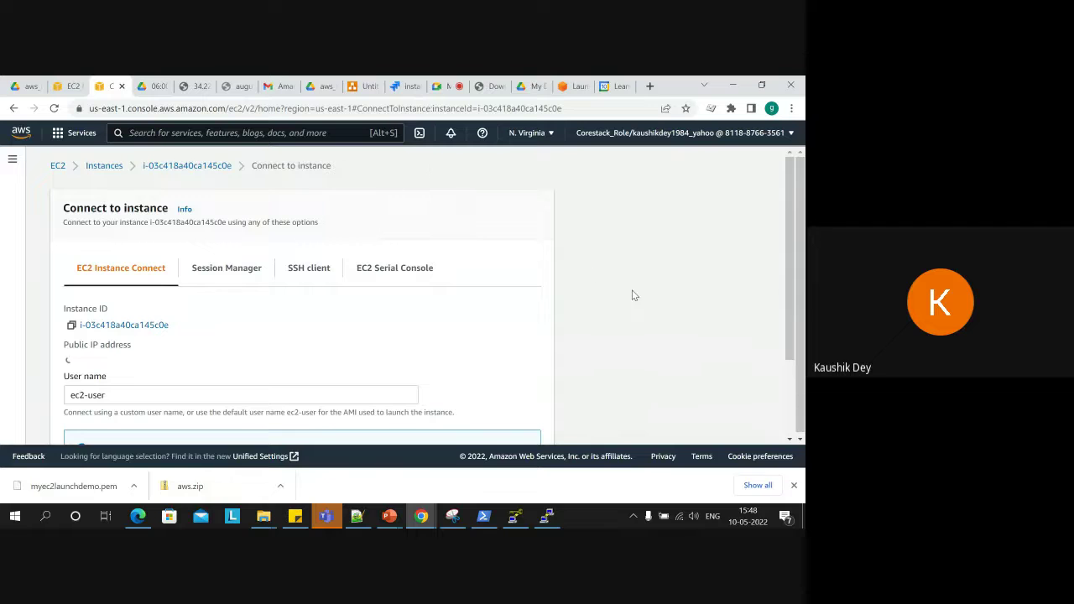
{"action": "left_click_drag", "start_coordinate": [789, 257], "coordinate": [787, 321]}
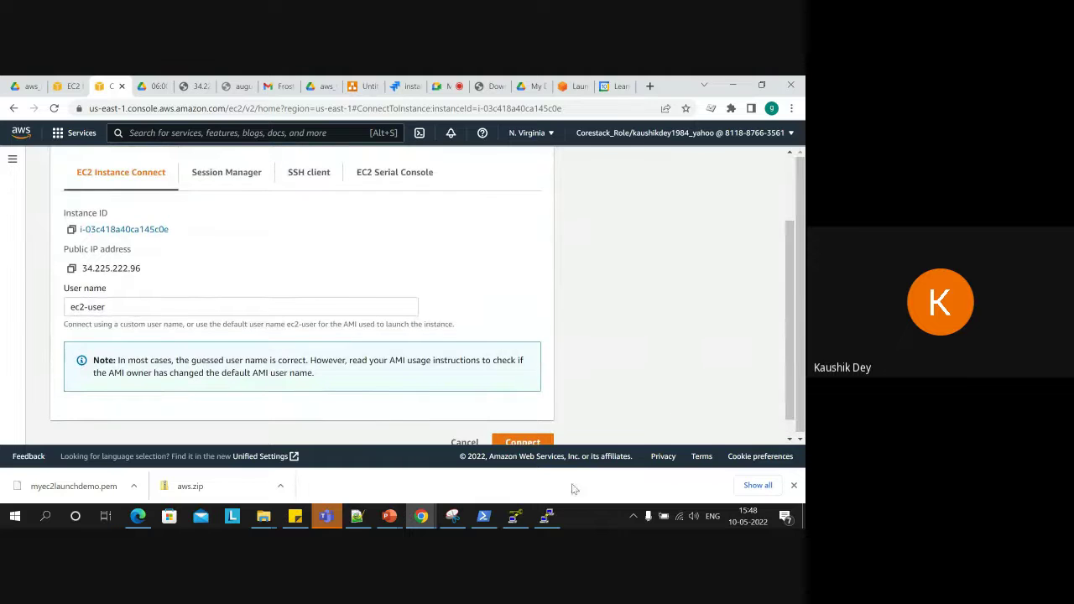
Connect to the instance through EC2 Instance Connect as ec2-user, and bring the PuTTY session back in front of the browser terminal.
{"action": "left_click", "coordinate": [105, 307]}
{"action": "key", "text": "BackSpace"}
{"action": "key", "text": "BackSpace"}
{"action": "key", "text": "BackSpace"}
{"action": "key", "text": "BackSpace"}
{"action": "key", "text": "BackSpace"}
{"action": "key", "text": "BackSpace"}
{"action": "key", "text": "BackSpace"}
{"action": "key", "text": "BackSpace"}
{"action": "left_click", "coordinate": [183, 273]}
{"action": "left_click", "coordinate": [521, 442]}
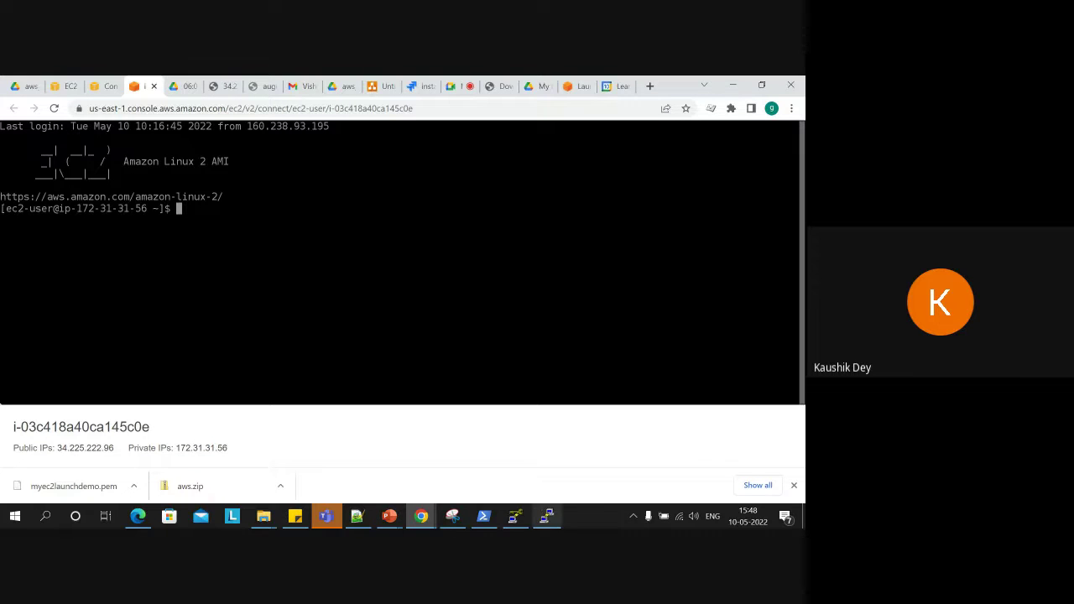
{"action": "left_click", "coordinate": [546, 516]}
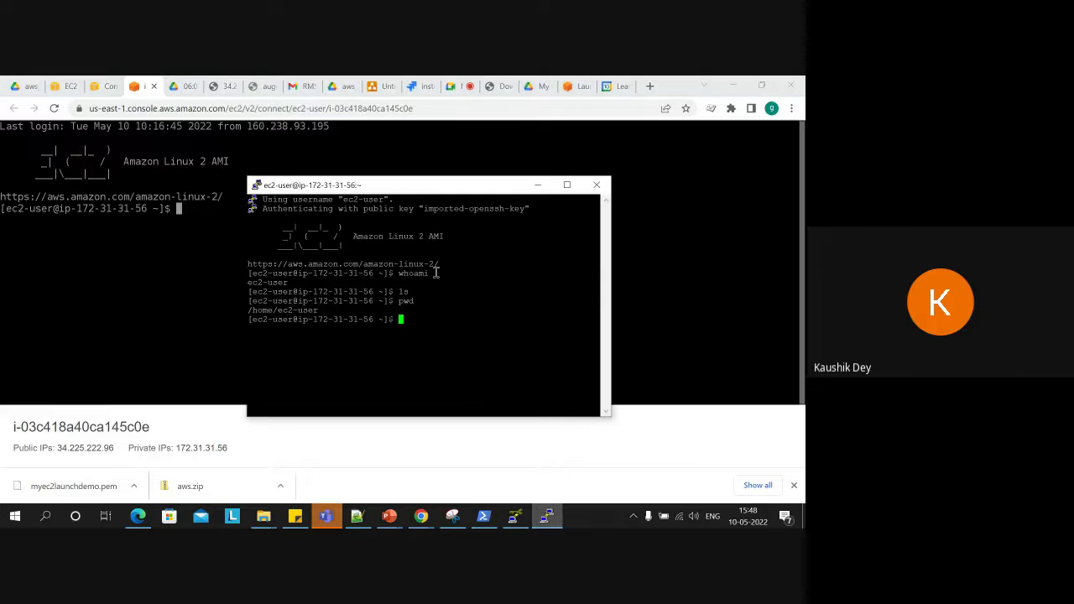
Move the PuTTY window aside and review the Session Manager and EC2 Instance Connect options on the Connect to instance page.
{"action": "left_click_drag", "start_coordinate": [414, 186], "coordinate": [521, 152]}
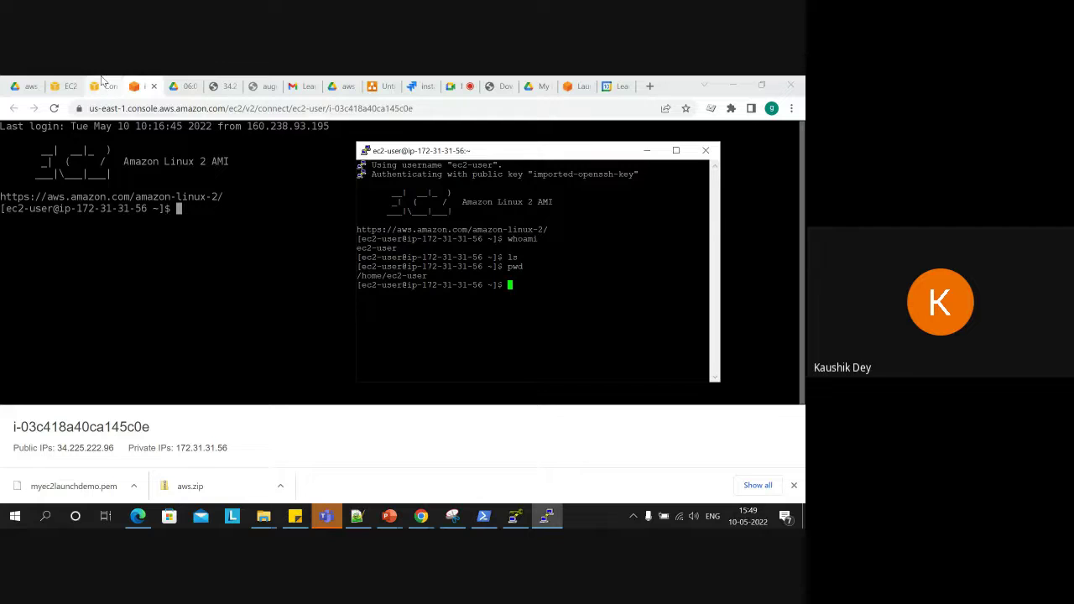
{"action": "left_click", "coordinate": [102, 83]}
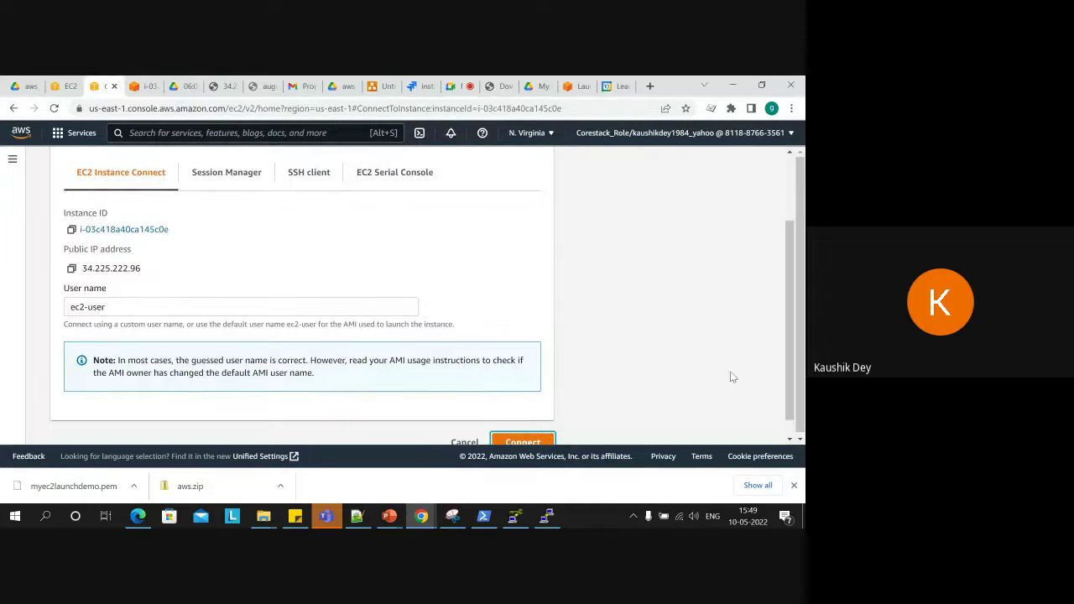
{"action": "left_click", "coordinate": [232, 173]}
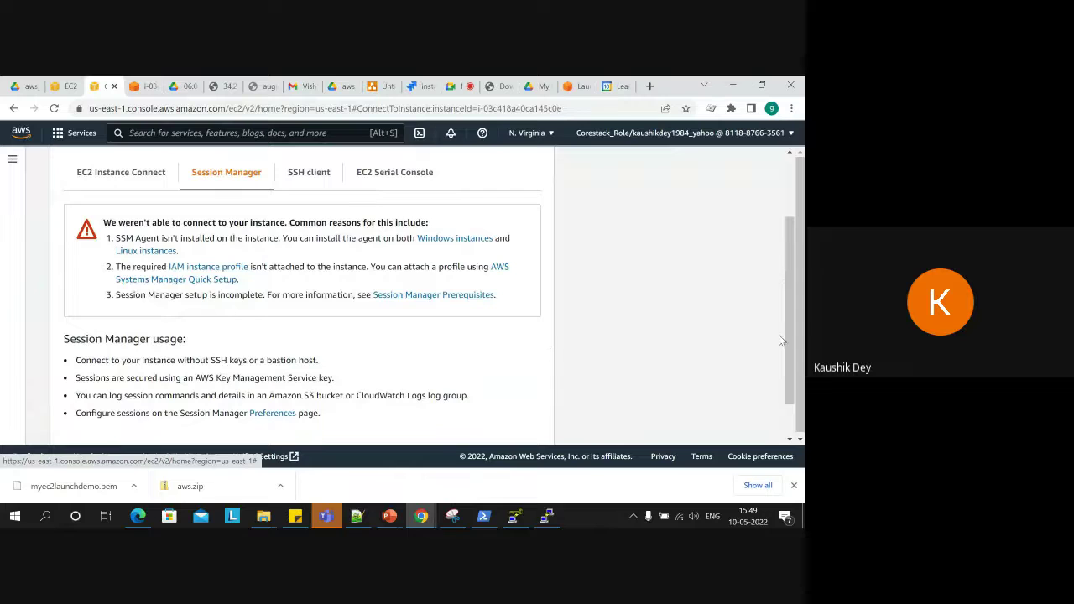
{"action": "left_click_drag", "start_coordinate": [789, 336], "coordinate": [788, 385]}
{"action": "scroll", "coordinate": [787, 385], "scroll_direction": "up", "scroll_amount": 2}
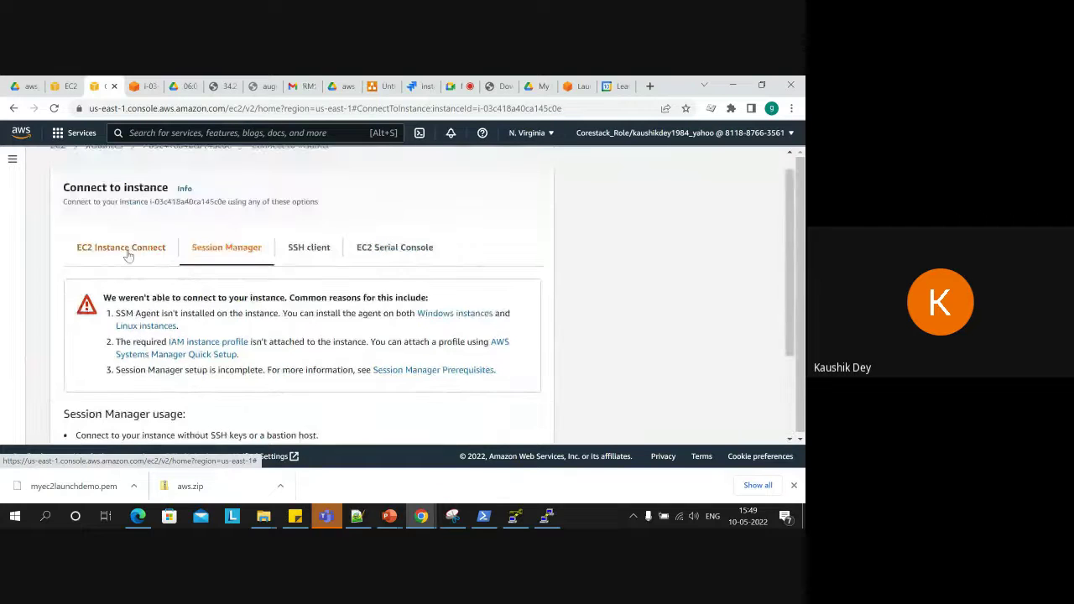
{"action": "left_click", "coordinate": [127, 255]}
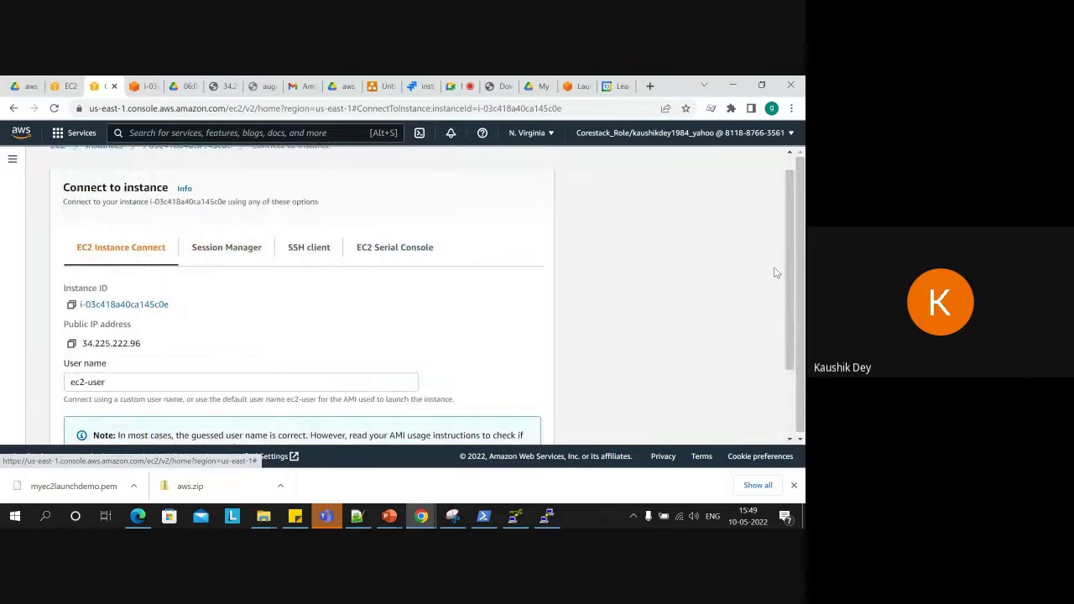
{"action": "left_click_drag", "start_coordinate": [791, 265], "coordinate": [787, 242]}
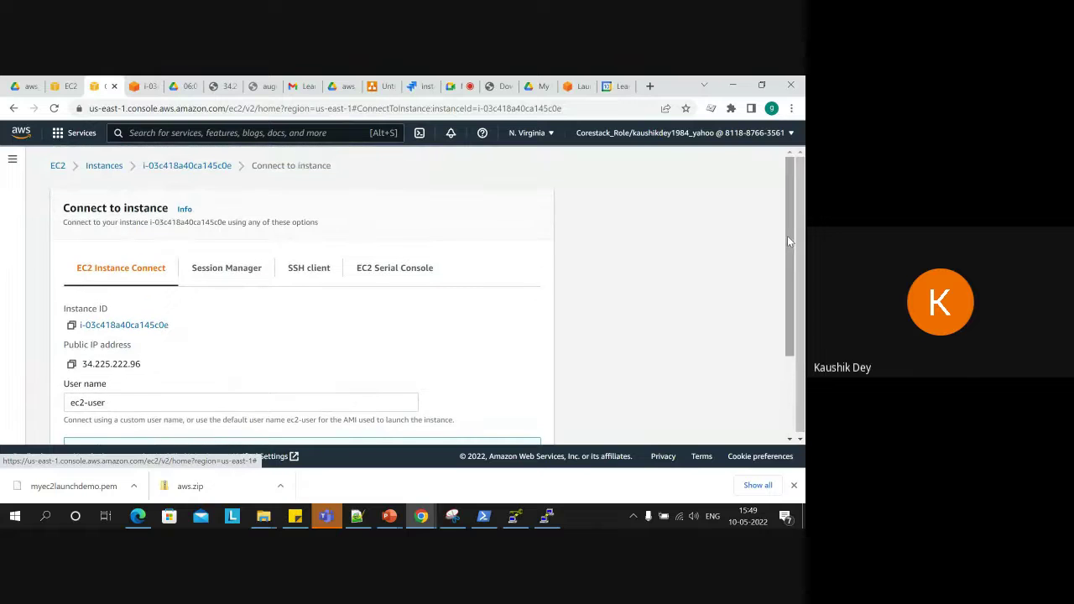
Return to the Instances list and start launching a new instance.
{"action": "left_click", "coordinate": [56, 171]}
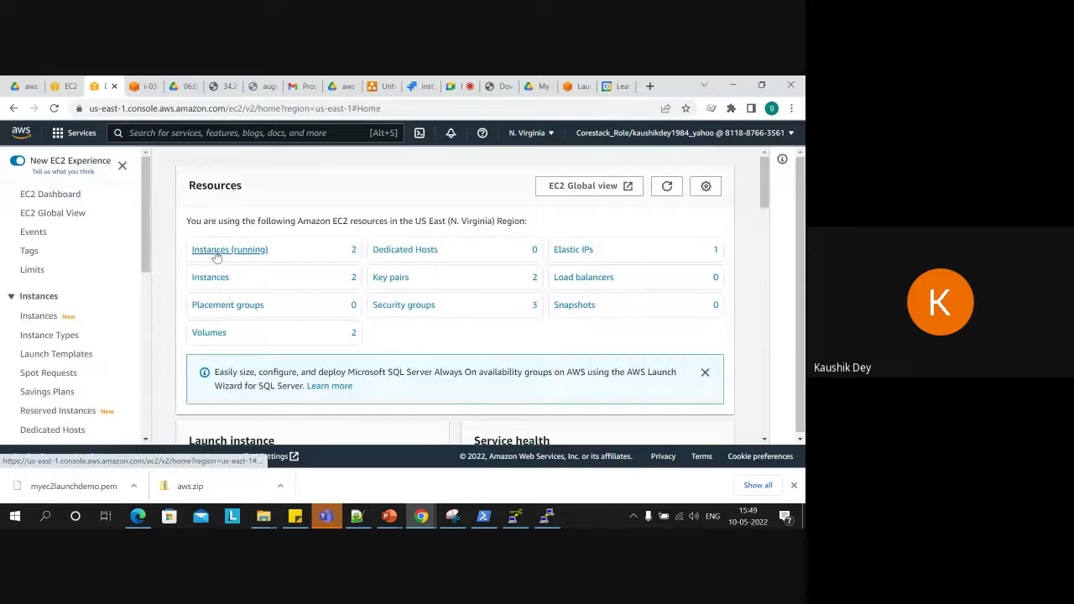
{"action": "left_click", "coordinate": [49, 318]}
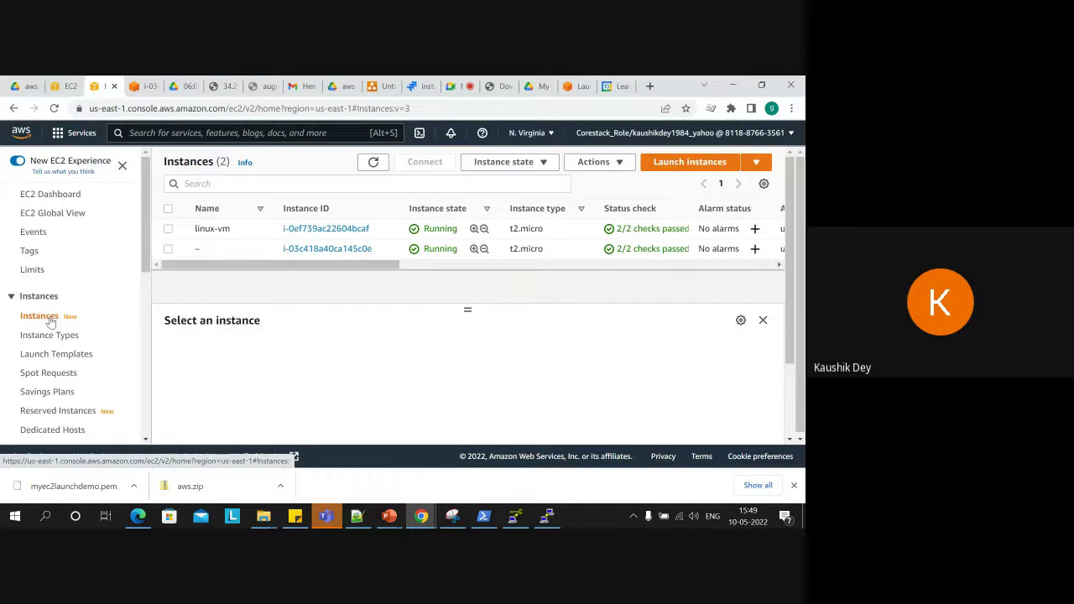
{"action": "left_click", "coordinate": [684, 162]}
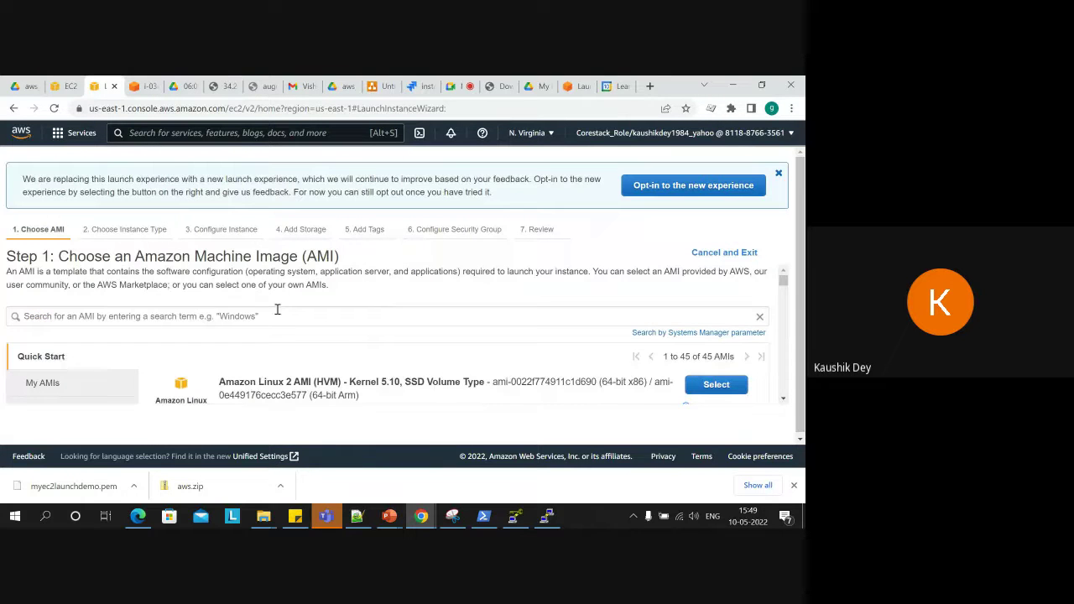
Search the AMIs for windows and select the free tier eligible Microsoft Windows Server 2019 Base image.
{"action": "left_click", "coordinate": [274, 316]}
{"action": "type", "text": "w"}
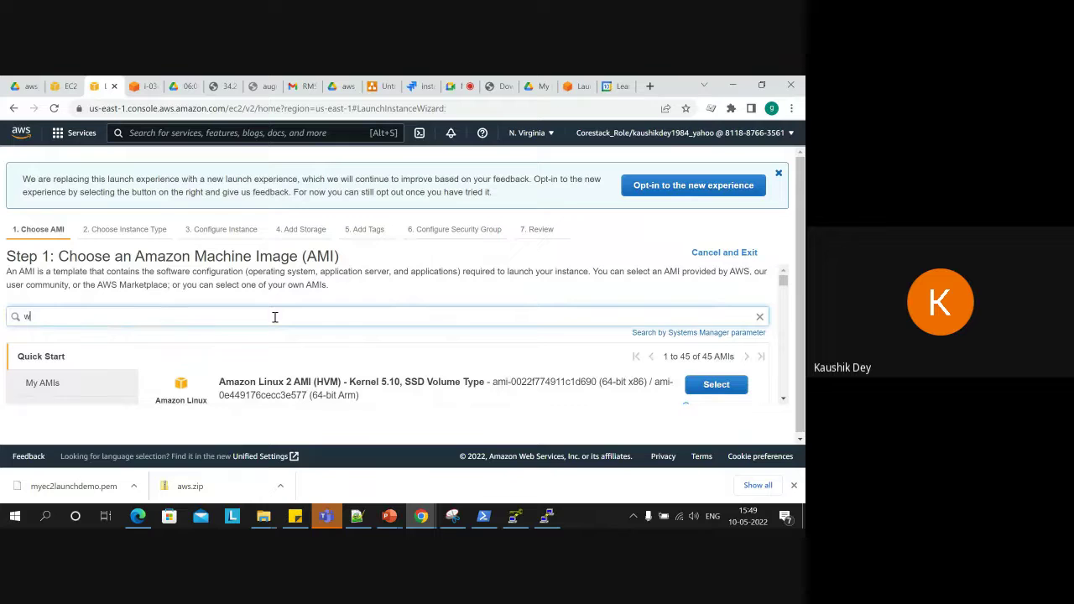
{"action": "type", "text": "indows"}
{"action": "key", "text": "Return"}
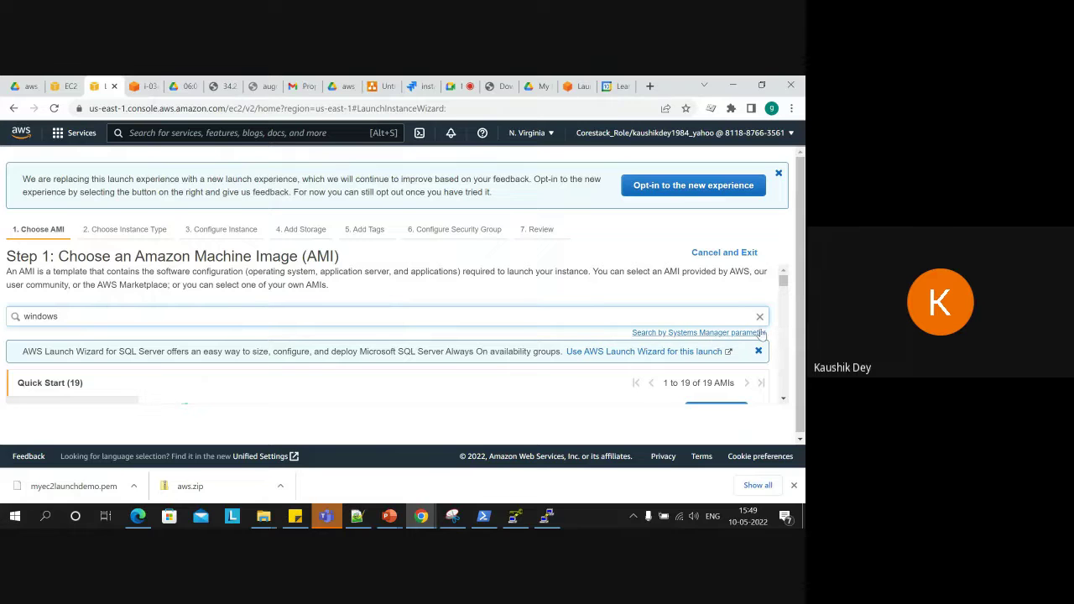
{"action": "left_click", "coordinate": [785, 398]}
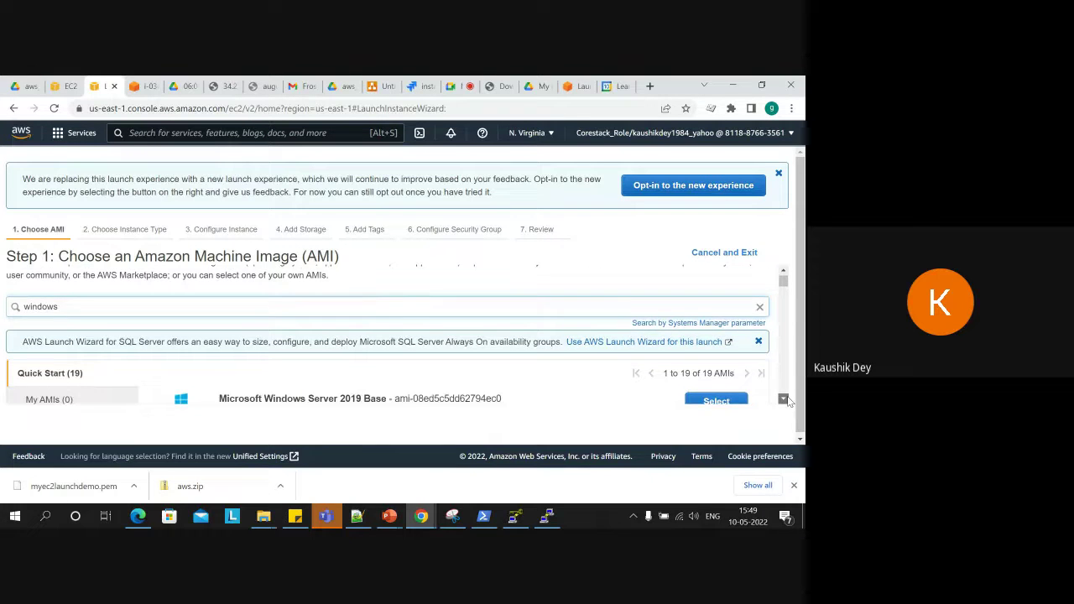
{"action": "left_click", "coordinate": [785, 398]}
{"action": "left_click", "coordinate": [785, 399]}
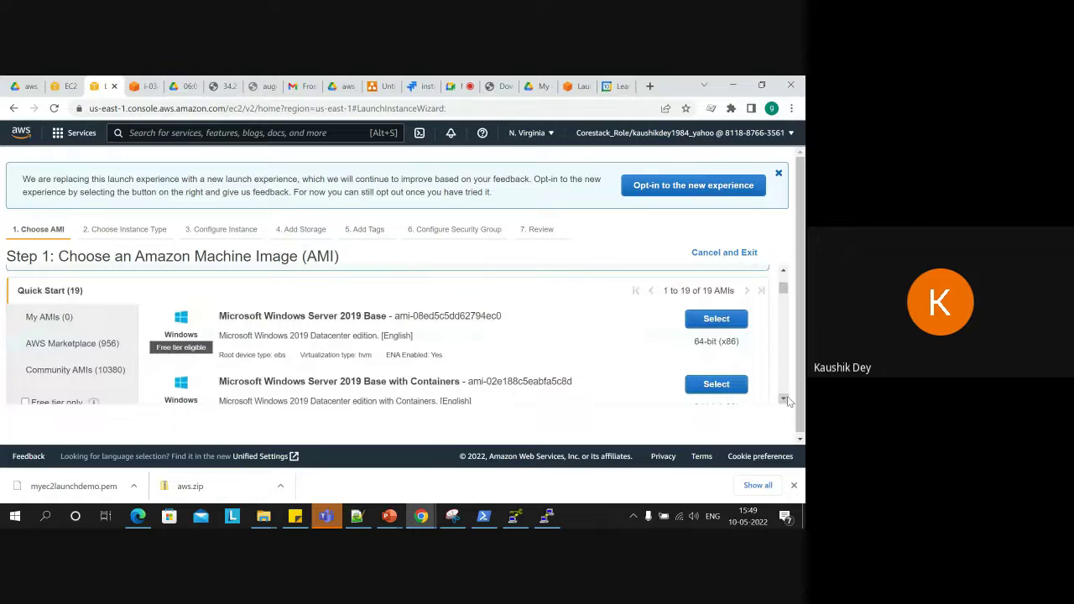
{"action": "left_click", "coordinate": [786, 399]}
{"action": "left_click", "coordinate": [785, 398]}
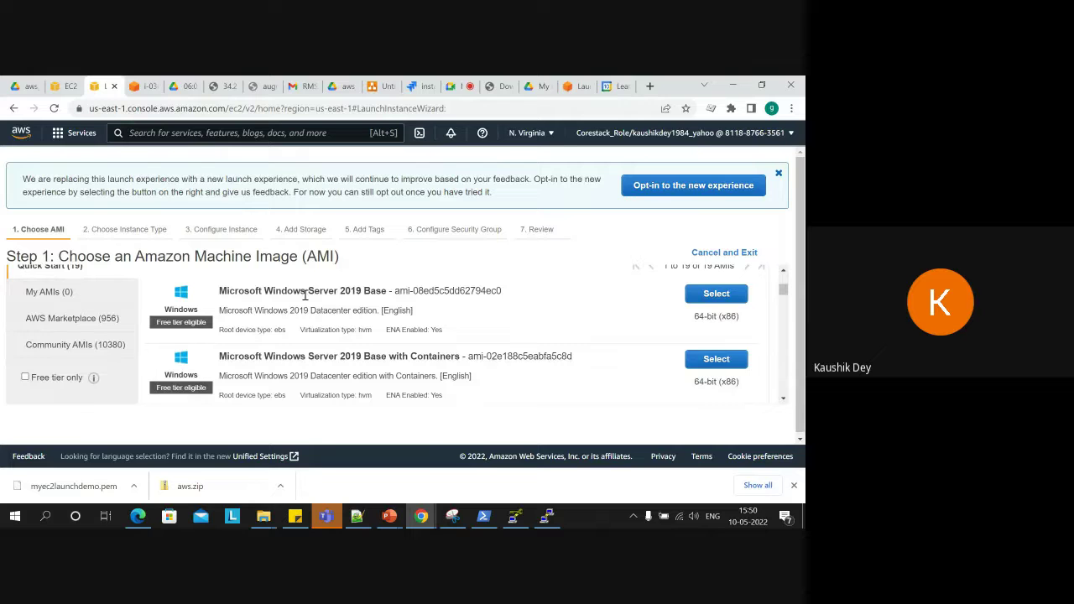
{"action": "left_click_drag", "start_coordinate": [162, 324], "coordinate": [206, 330]}
{"action": "scroll", "coordinate": [192, 395], "scroll_direction": "down", "scroll_amount": 3}
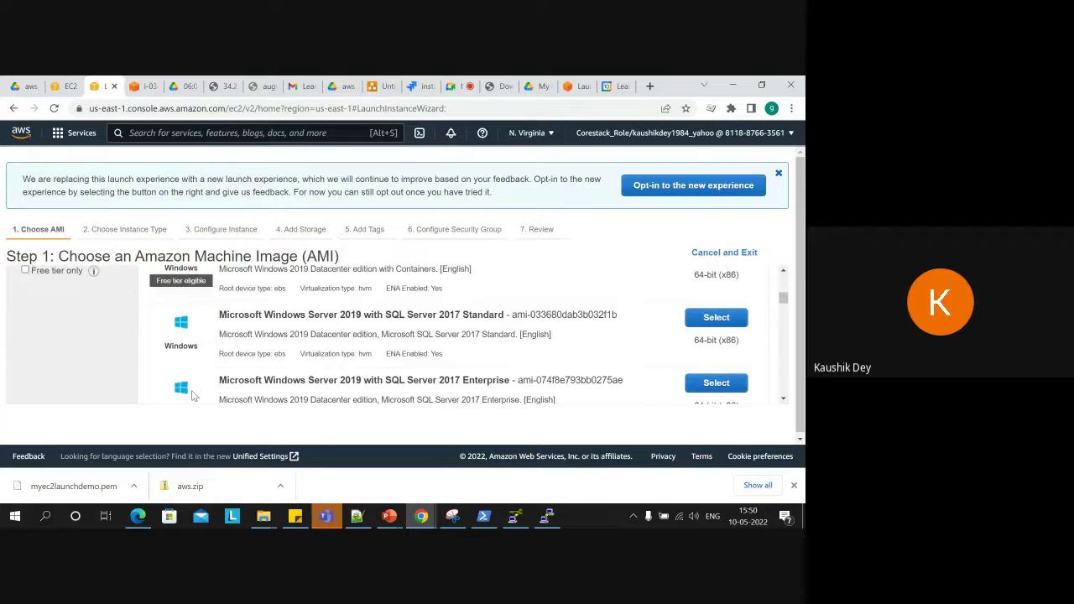
{"action": "scroll", "coordinate": [192, 394], "scroll_direction": "up", "scroll_amount": 1}
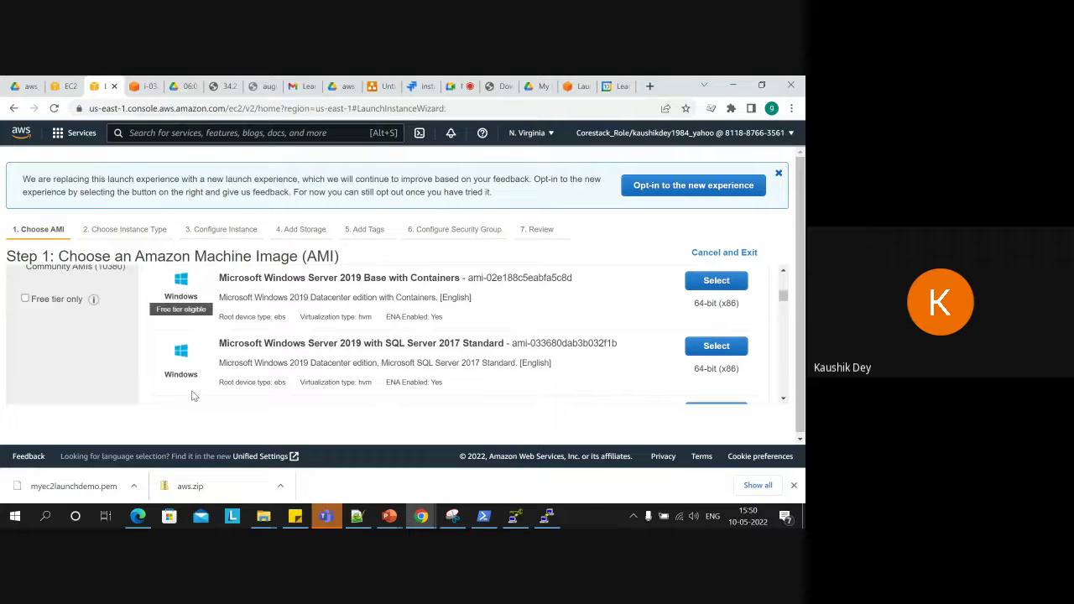
{"action": "scroll", "coordinate": [192, 394], "scroll_direction": "up", "scroll_amount": 2}
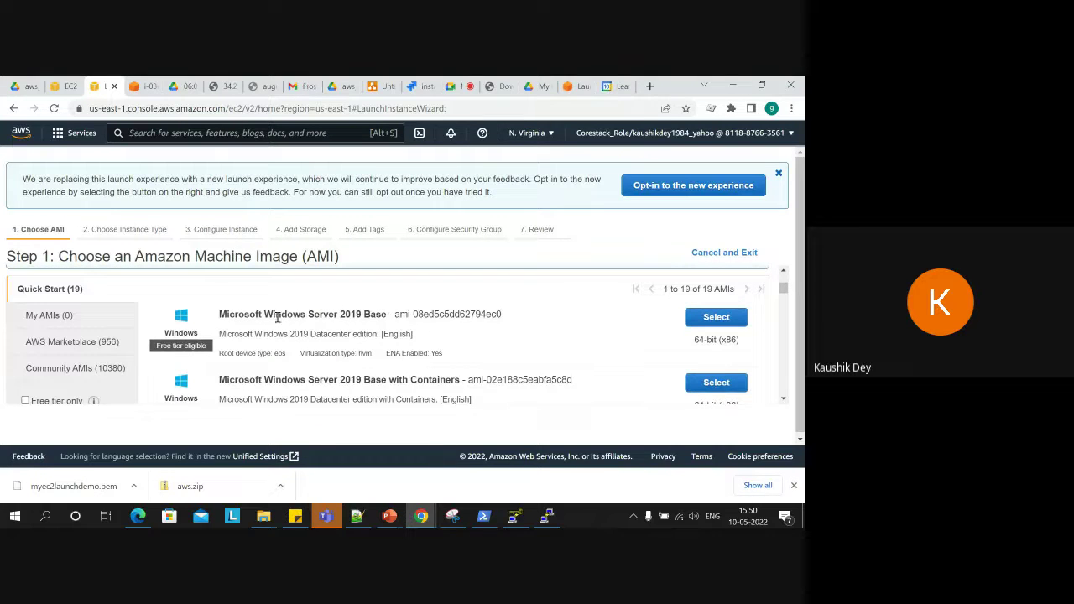
{"action": "left_click", "coordinate": [706, 321]}
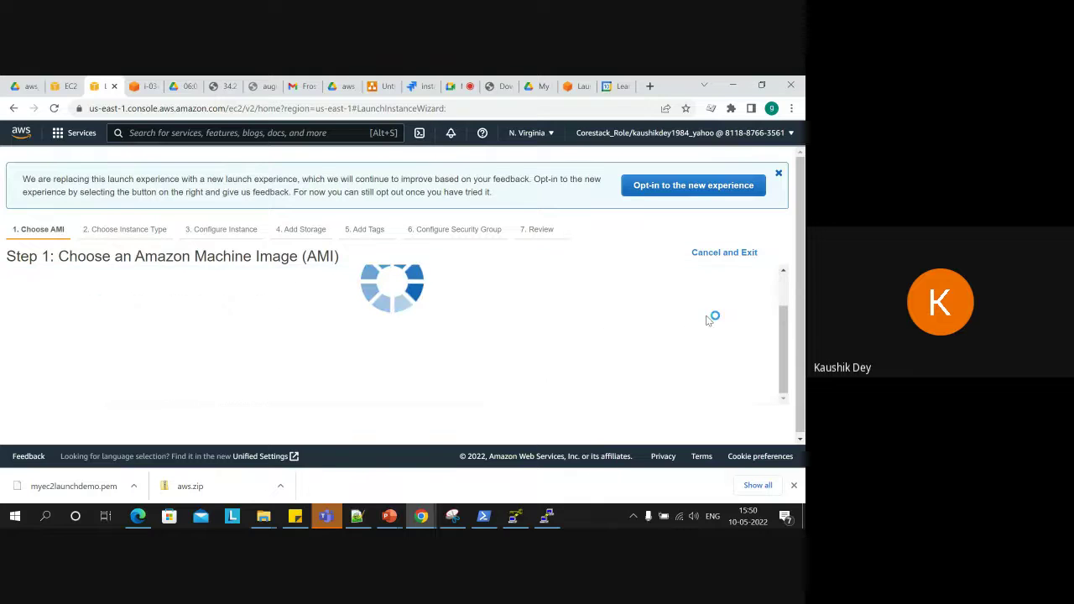
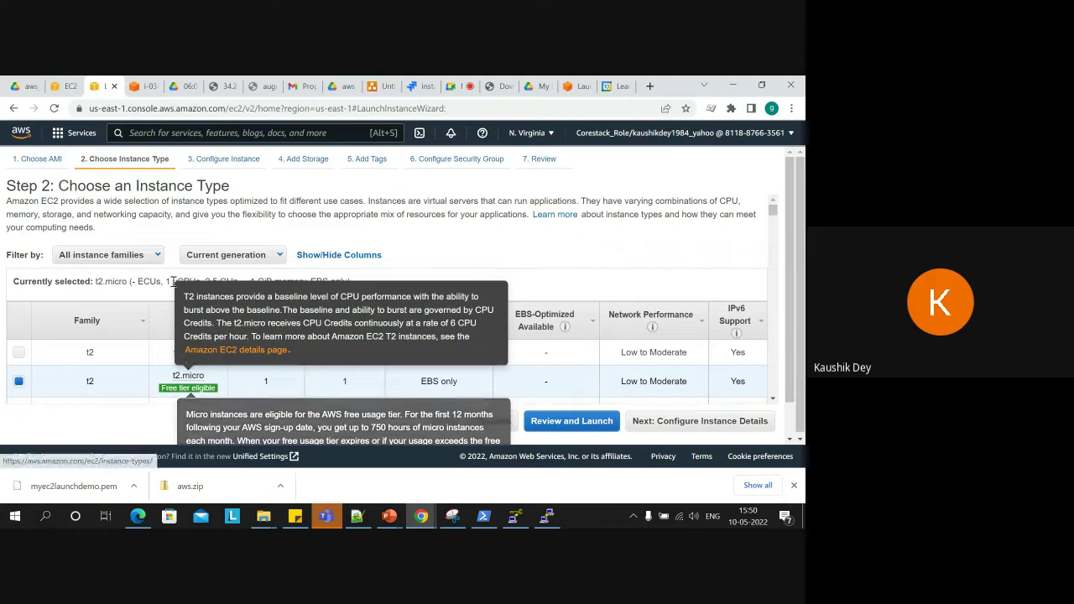
Keep the t2.micro instance type and go to the User data box in the Advanced Details of the instance configuration.
{"action": "left_click", "coordinate": [671, 422]}
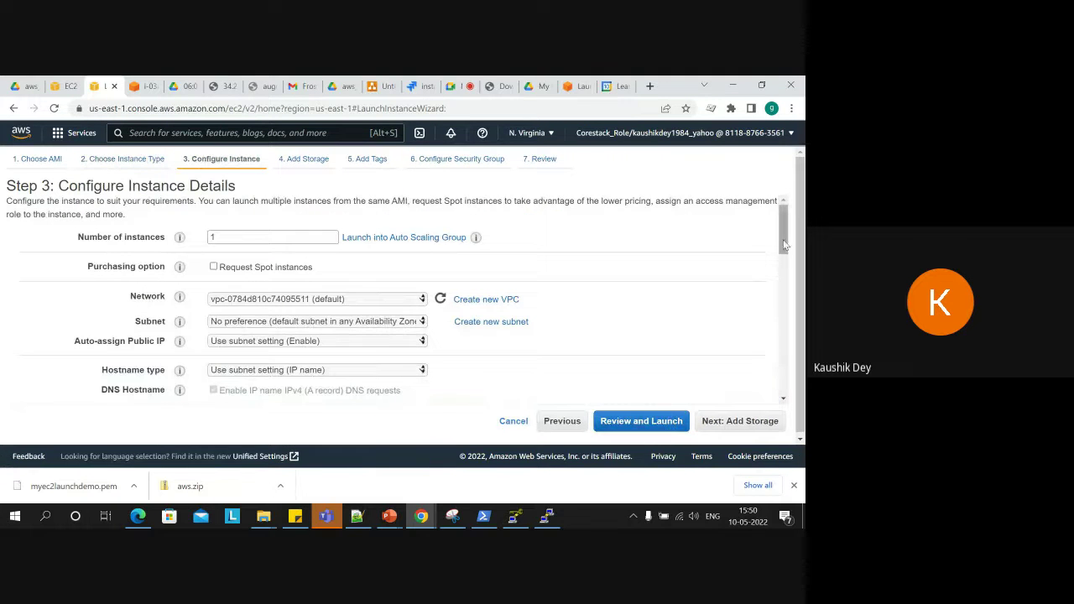
{"action": "left_click_drag", "start_coordinate": [785, 244], "coordinate": [788, 369]}
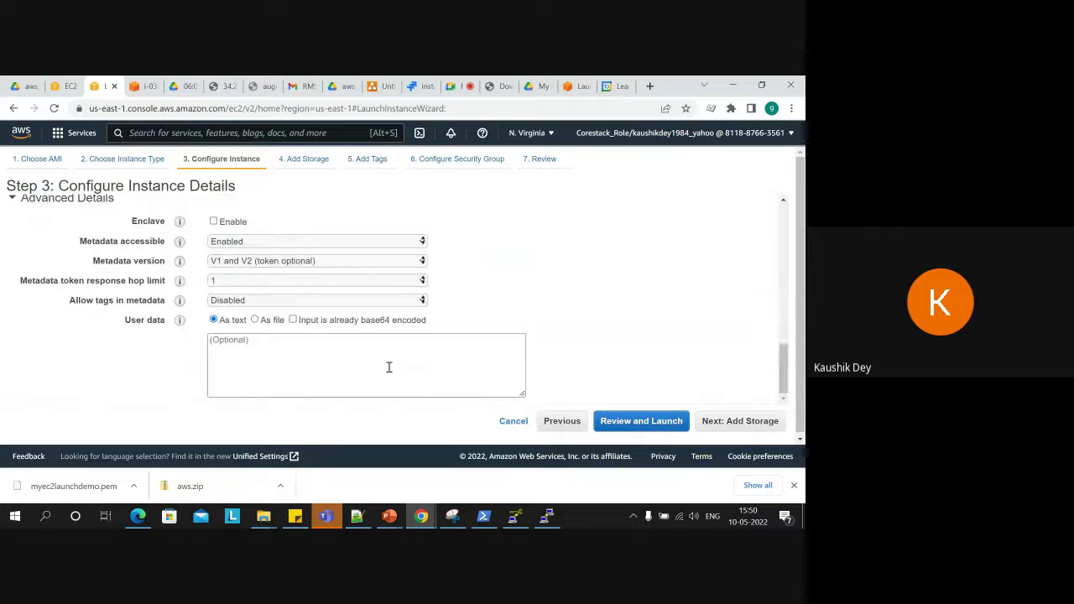
{"action": "left_click", "coordinate": [300, 353]}
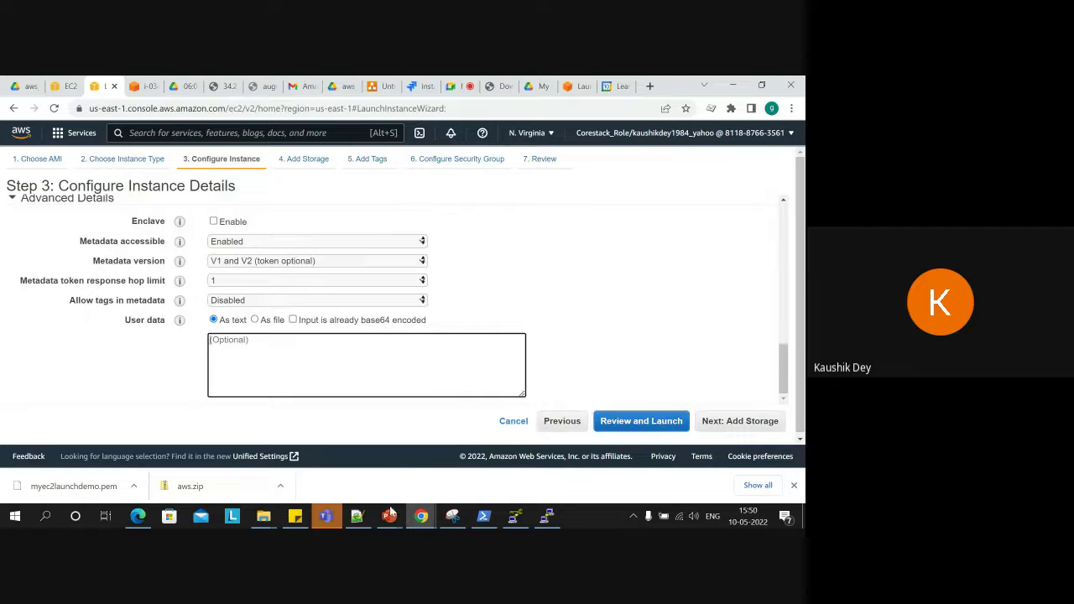
Switch to Notepad++ and copy the whole <powershell> block on lines 22 to 25 of ec2-user-data.sh.
{"action": "left_click", "coordinate": [357, 516]}
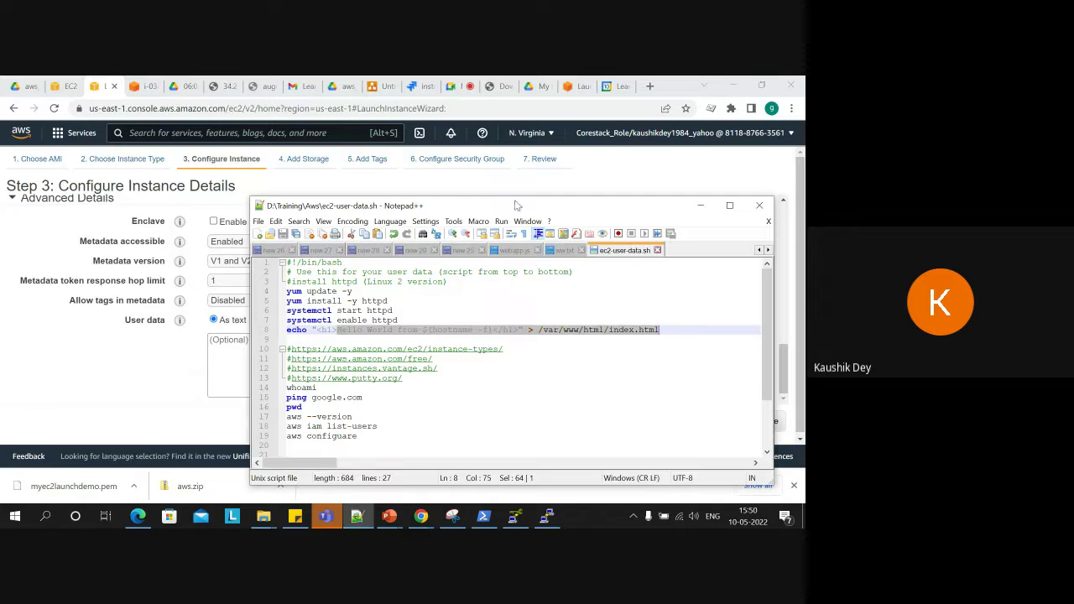
{"action": "left_click_drag", "start_coordinate": [516, 210], "coordinate": [512, 160]}
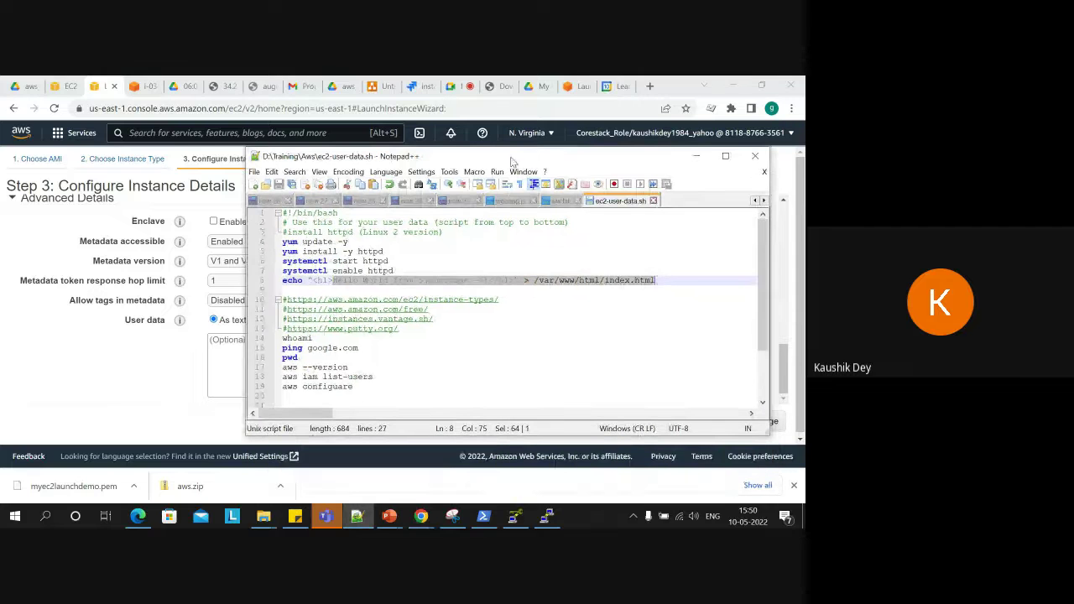
{"action": "left_click", "coordinate": [425, 366]}
{"action": "key", "text": "Down"}
{"action": "key", "text": "Down"}
{"action": "key", "text": "Down"}
{"action": "key", "text": "Down"}
{"action": "key", "text": "Down"}
{"action": "key", "text": "Down"}
{"action": "key", "text": "Down"}
{"action": "key", "text": "Down"}
{"action": "key", "text": "Down"}
{"action": "key", "text": "Down"}
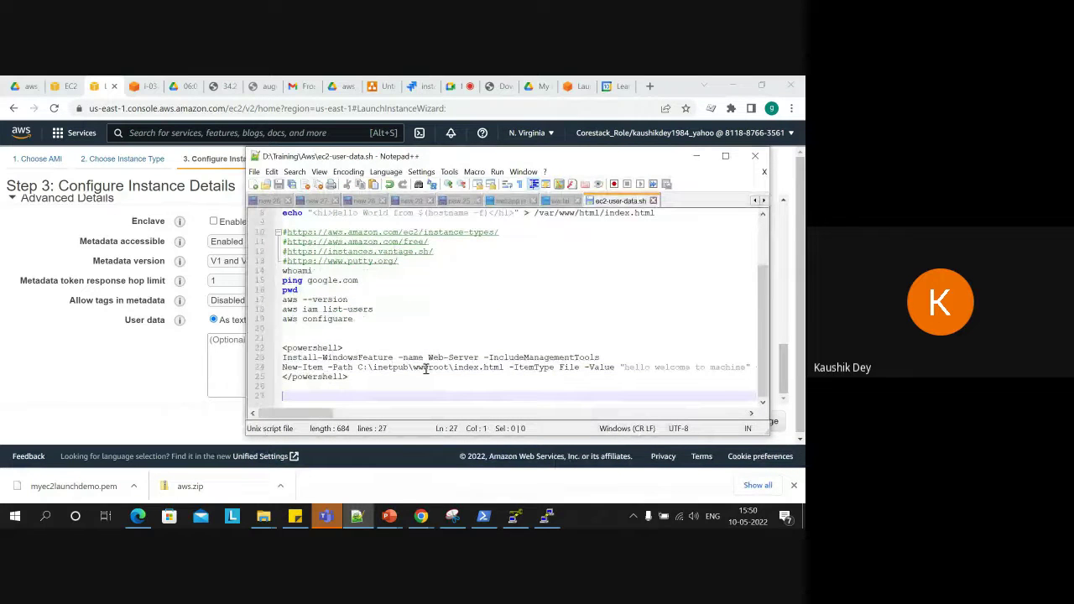
{"action": "left_click", "coordinate": [376, 377]}
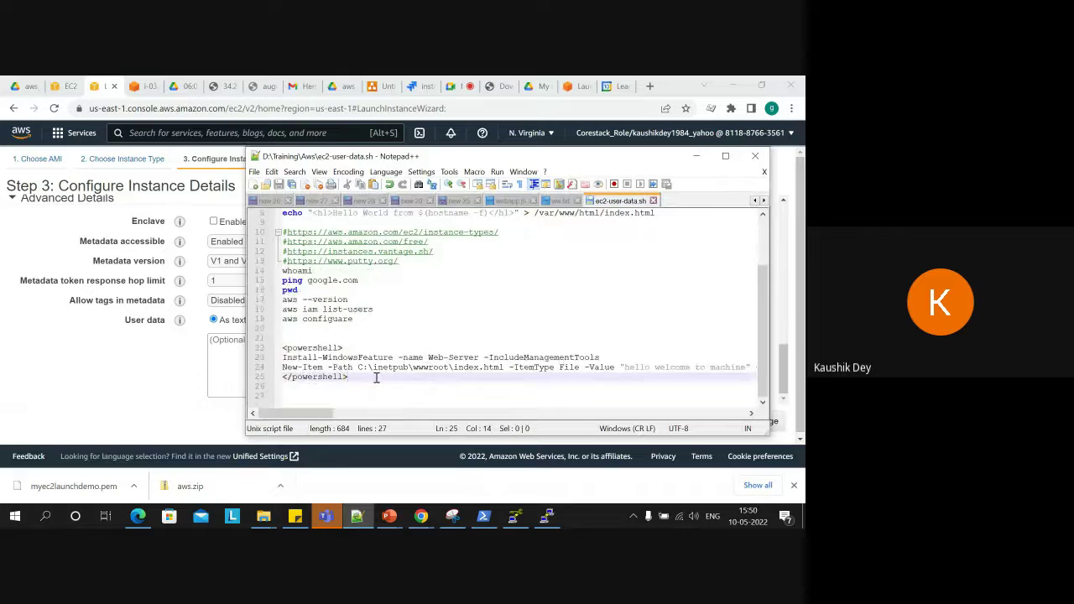
{"action": "key", "text": "shift+Up"}
{"action": "key", "text": "shift+Up"}
{"action": "key", "text": "shift+Up"}
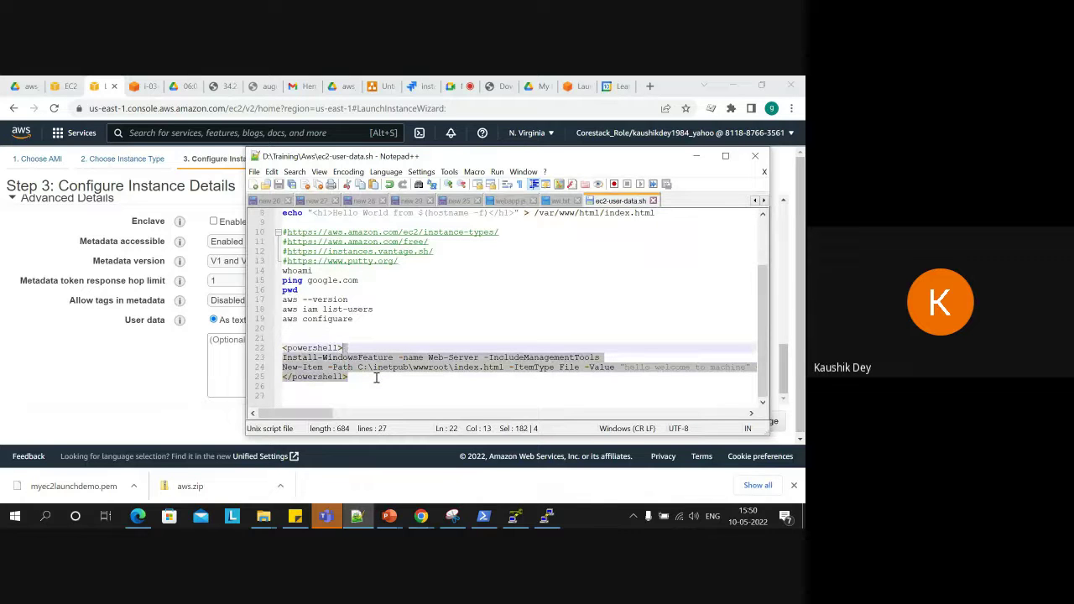
{"action": "key", "text": "shift+Left"}
{"action": "key", "text": "shift+Left"}
{"action": "key", "text": "shift+Left"}
{"action": "key", "text": "shift+Left"}
{"action": "key", "text": "shift+Left"}
{"action": "key", "text": "shift+Left"}
{"action": "key", "text": "shift+Left"}
{"action": "key", "text": "shift+Left"}
{"action": "key", "text": "shift+Left"}
{"action": "key", "text": "shift+Left"}
{"action": "key", "text": "shift+Left"}
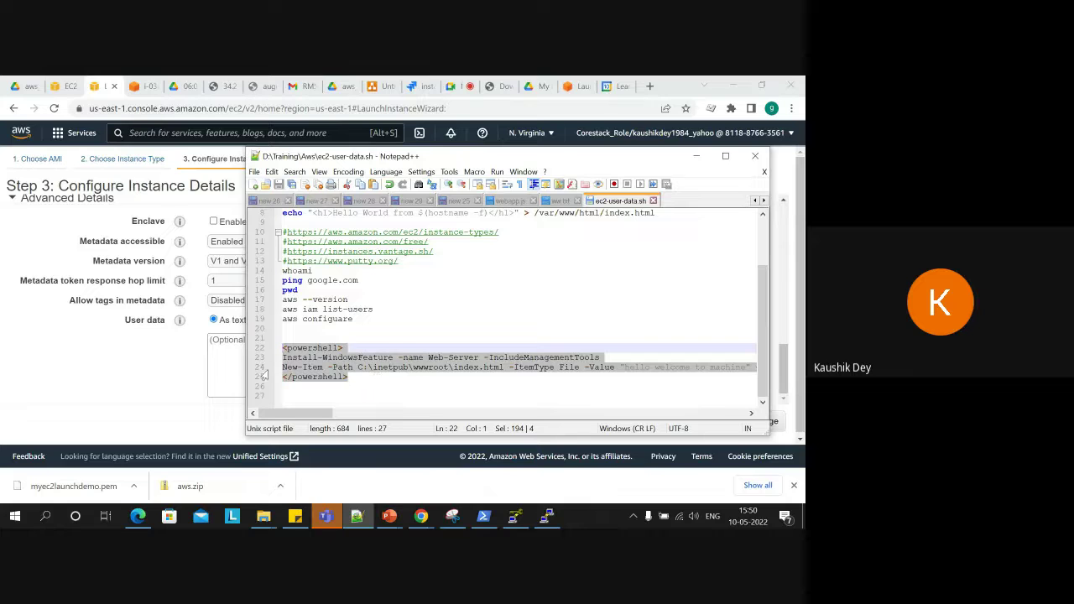
Paste the PowerShell script that installs Web-Server and creates C:\inetpub\wwwroot\index.html into the instance's User data as text.
{"action": "left_click", "coordinate": [225, 347]}
{"action": "type", "text": "<powershell> Install-WindowsFeature -name Web-Server -IncludeManagementTools New-Item -Path C:\\inetpub\\wwwroot\\index.html -ItemType File -Value \"hello welcome to machine\" -Force </powershell>"}
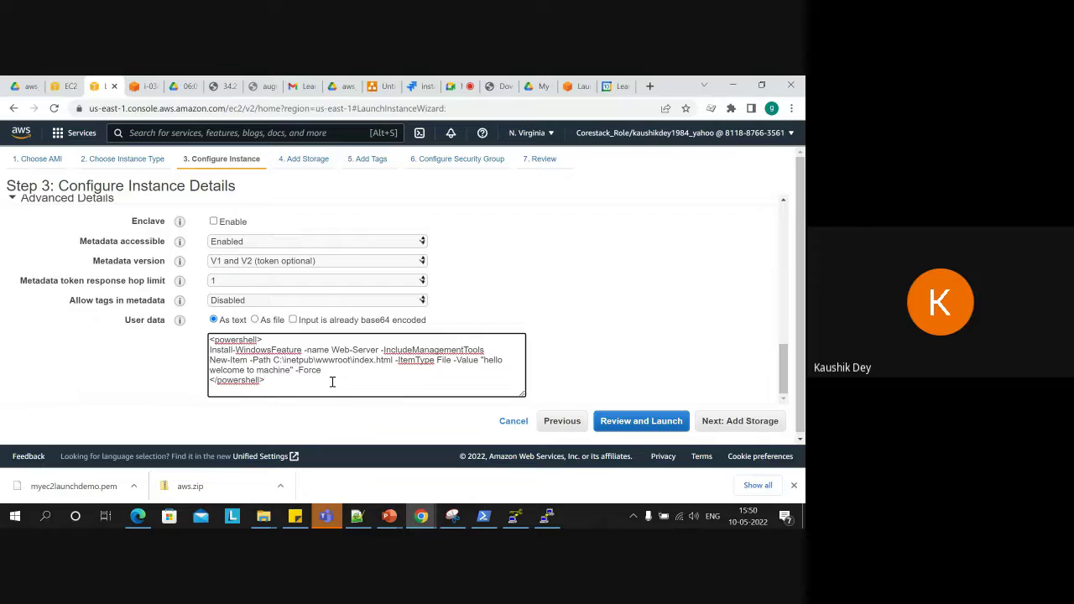
{"action": "left_click", "coordinate": [561, 293]}
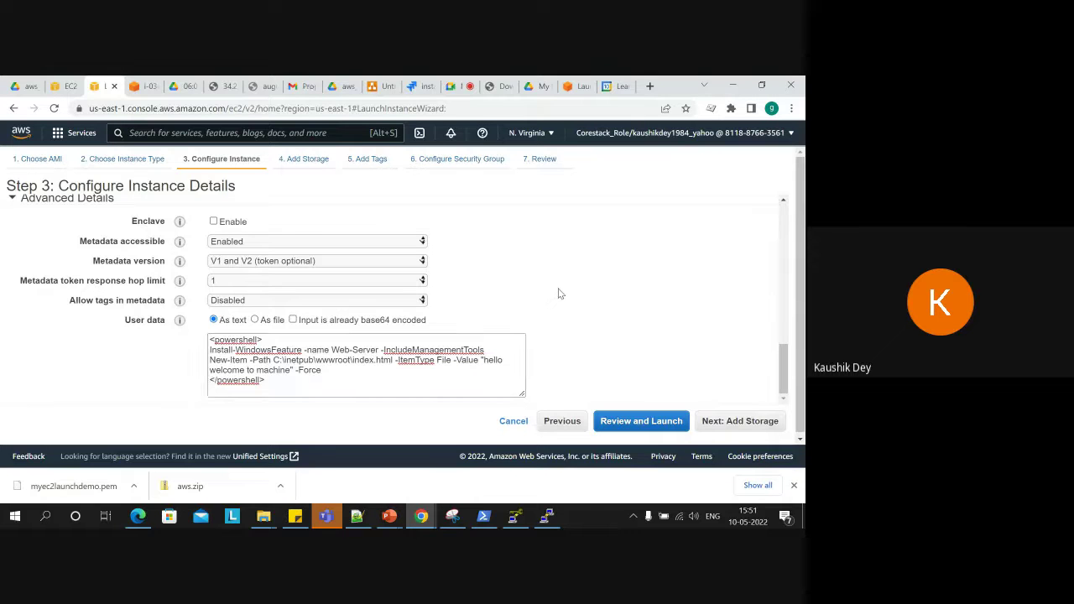
Try editing the root volume's size in the Add Storage settings and continue to Add Tags.
{"action": "left_click", "coordinate": [733, 425]}
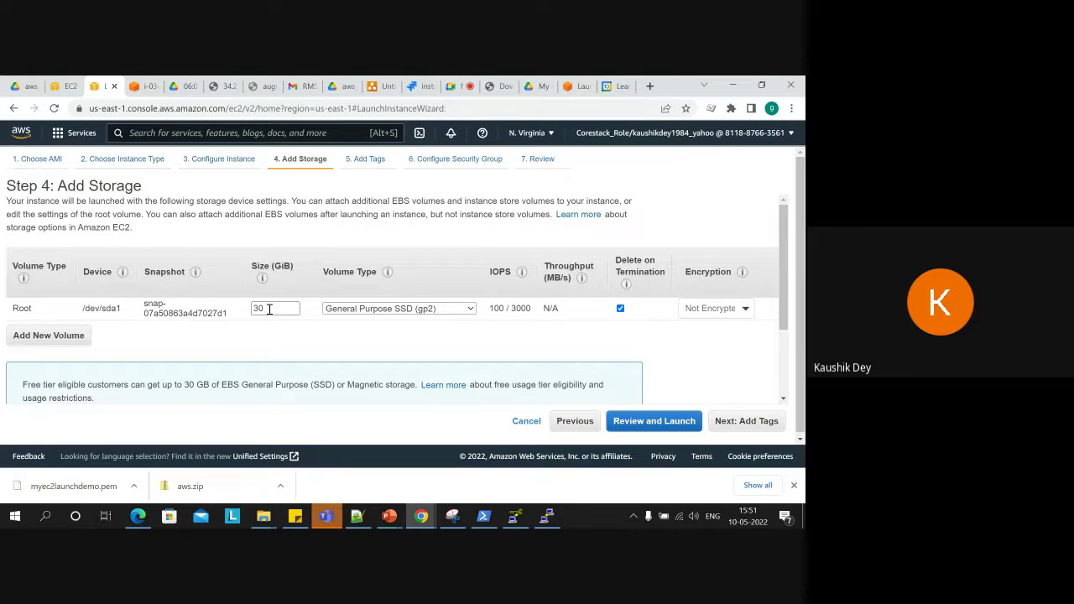
{"action": "double_click", "coordinate": [269, 308]}
{"action": "left_click", "coordinate": [265, 308]}
{"action": "double_click", "coordinate": [262, 308]}
{"action": "key", "text": "BackSpace"}
{"action": "left_click", "coordinate": [270, 308]}
{"action": "double_click", "coordinate": [270, 307]}
{"action": "left_click", "coordinate": [293, 371]}
{"action": "left_click", "coordinate": [267, 308]}
{"action": "left_click", "coordinate": [734, 425]}
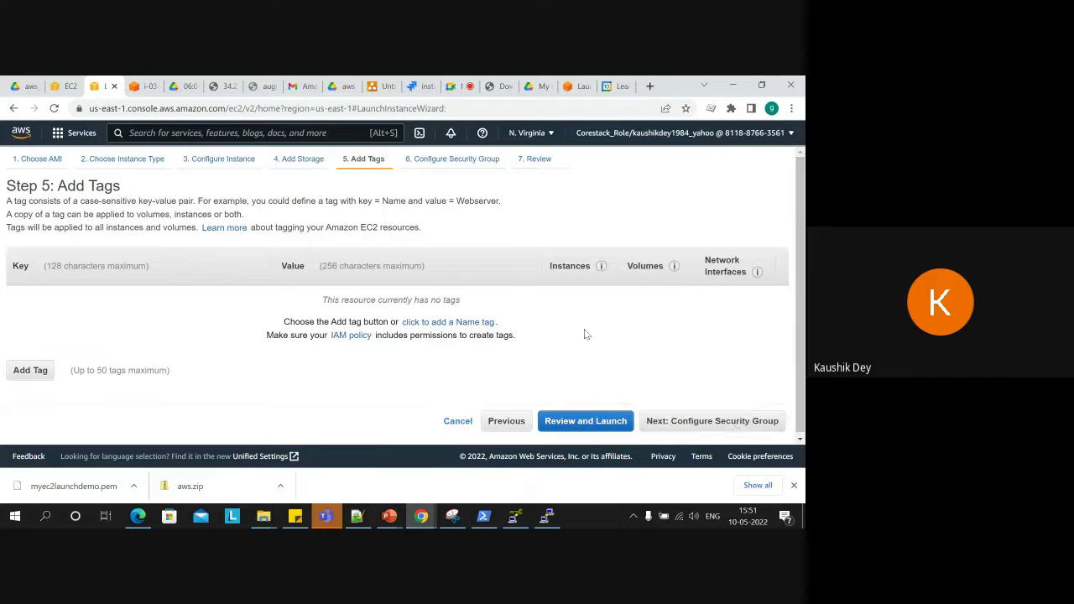
Add a tag with key name1 and value windowsvm for the instance, volumes and network interfaces.
{"action": "left_click", "coordinate": [40, 374]}
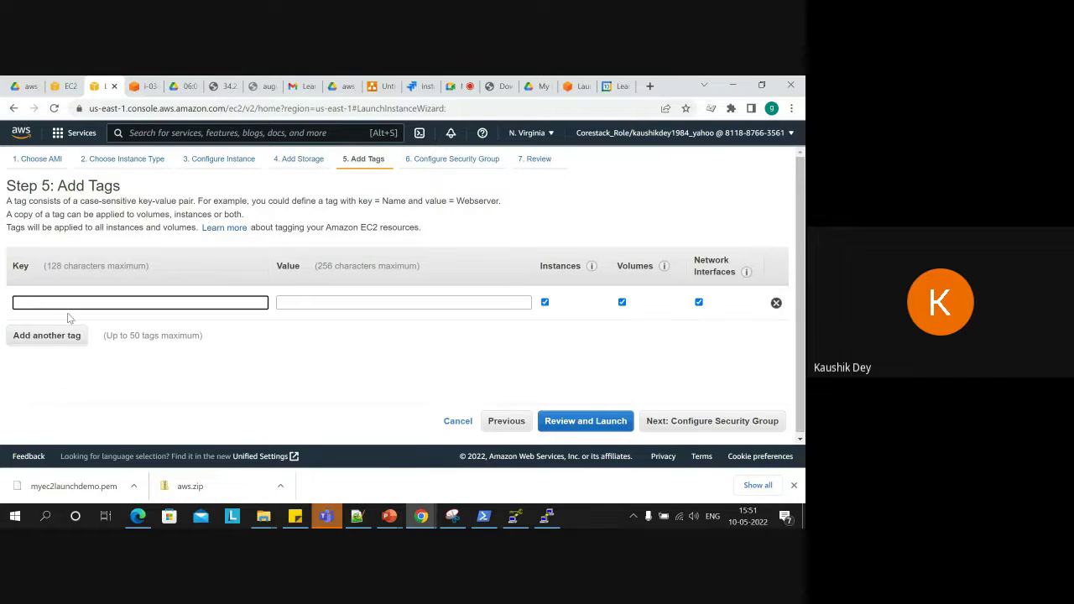
{"action": "type", "text": "name1"}
{"action": "left_click", "coordinate": [335, 304]}
{"action": "type", "text": "wi"}
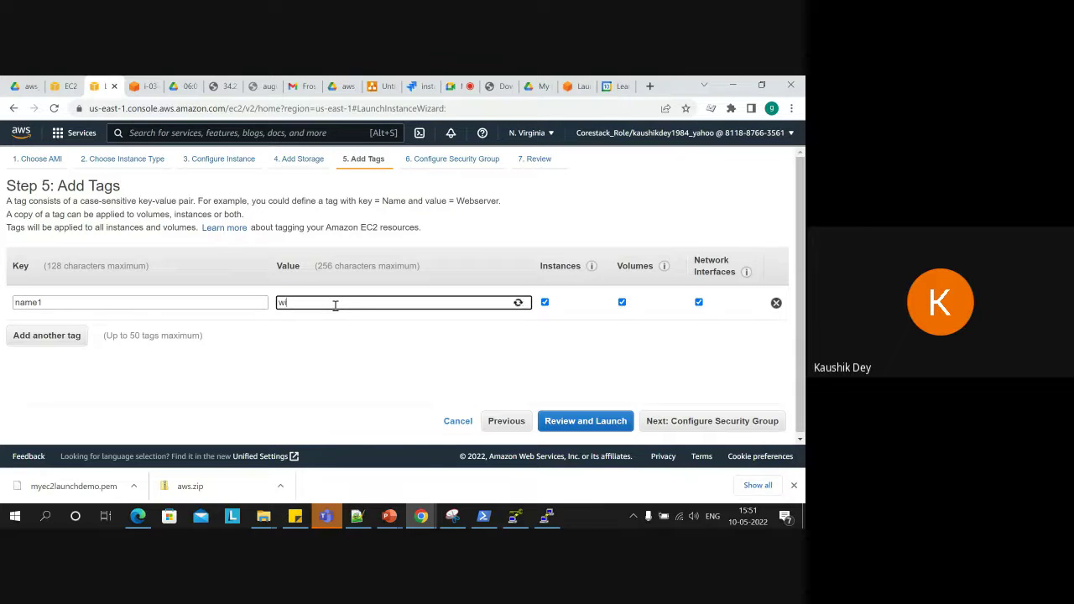
{"action": "type", "text": "ndowsvm"}
{"action": "left_click", "coordinate": [391, 369]}
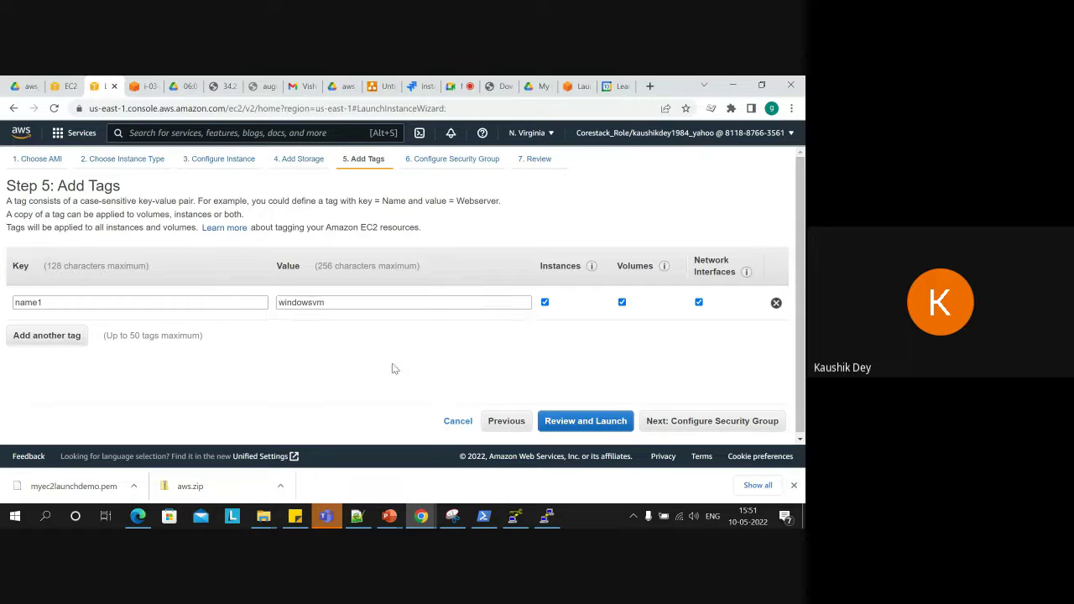
Accept the new launch-wizard-2 security group with its RDP rule on port 3389 and continue to the launch review.
{"action": "left_click", "coordinate": [681, 423]}
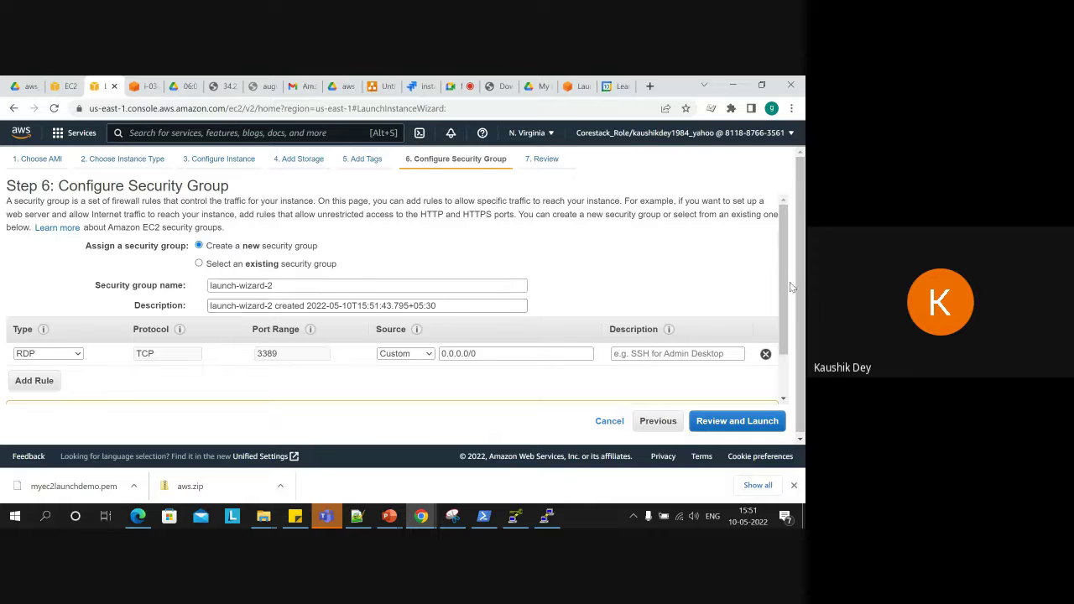
{"action": "scroll", "coordinate": [785, 283], "scroll_direction": "down", "scroll_amount": 1}
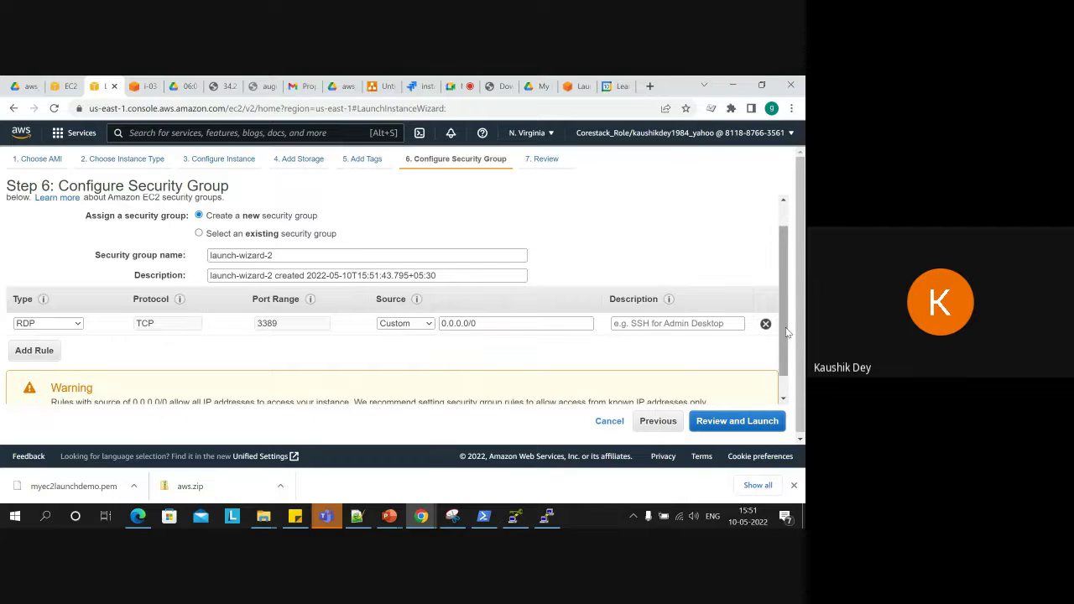
{"action": "scroll", "coordinate": [787, 333], "scroll_direction": "up", "scroll_amount": 1}
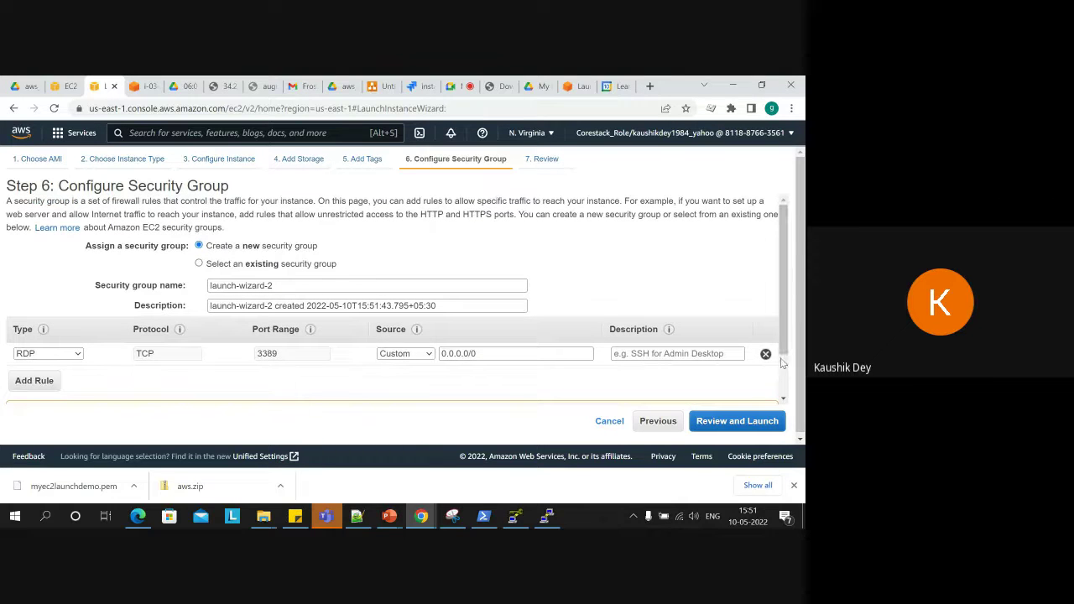
{"action": "left_click", "coordinate": [745, 422]}
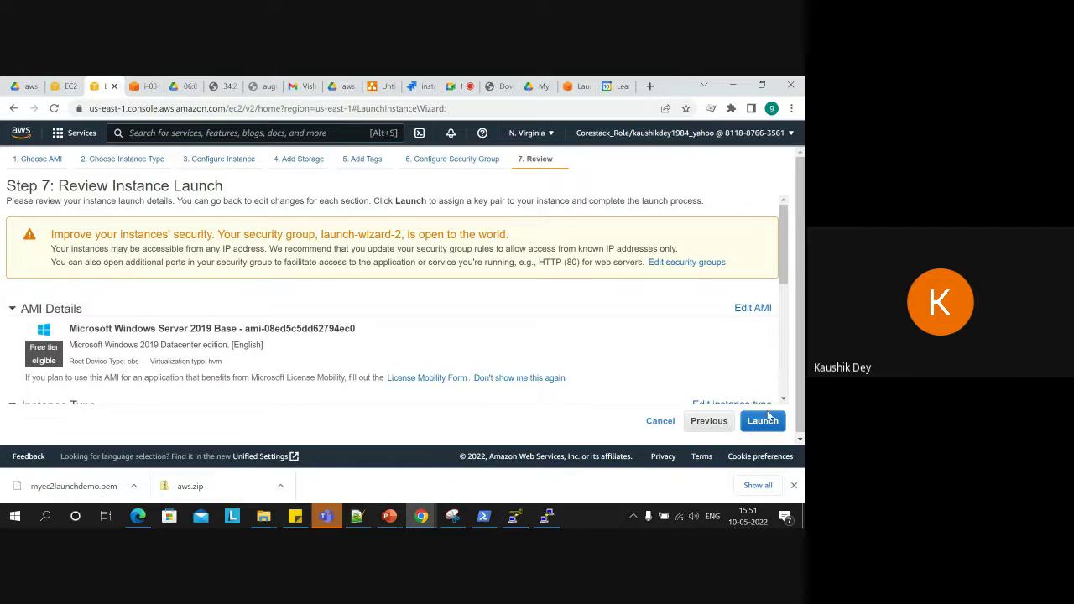
Begin launching the instance, create a new RSA key pair named windowsVM and download its private key file.
{"action": "left_click", "coordinate": [768, 417]}
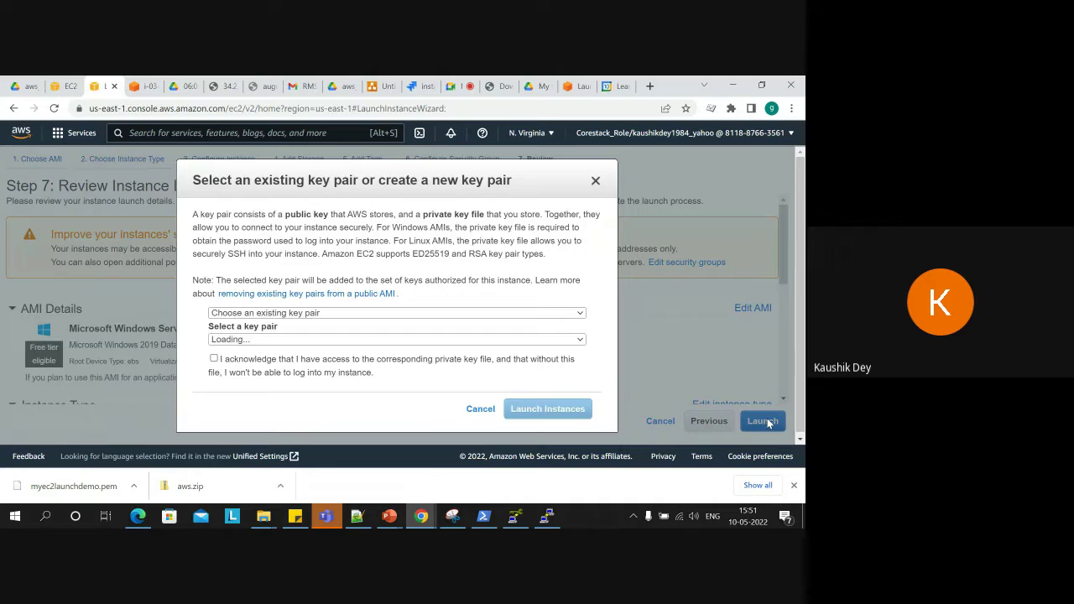
{"action": "left_click", "coordinate": [350, 313]}
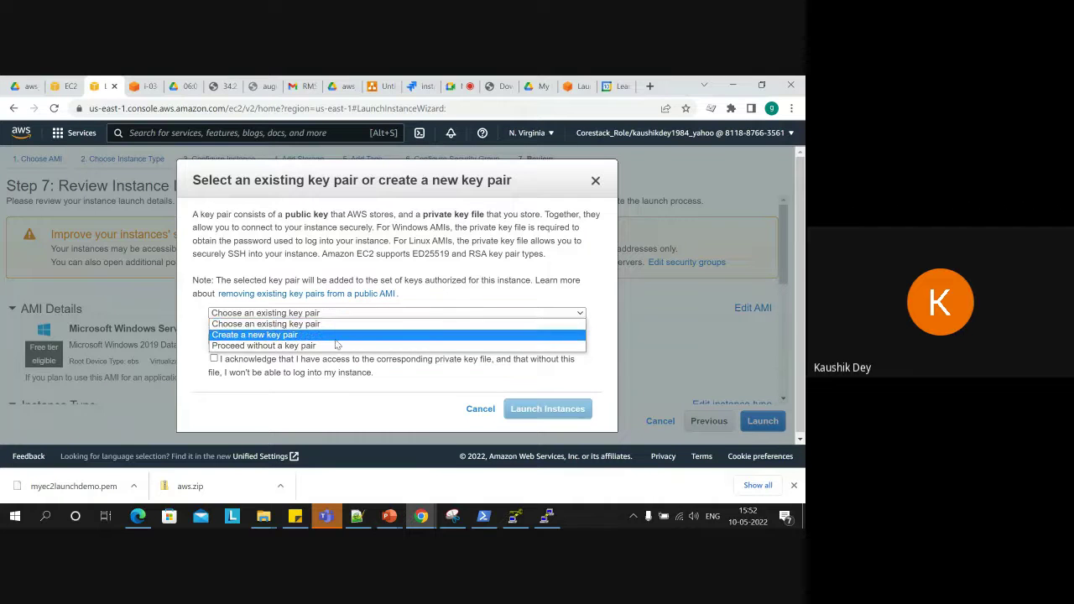
{"action": "left_click", "coordinate": [335, 339]}
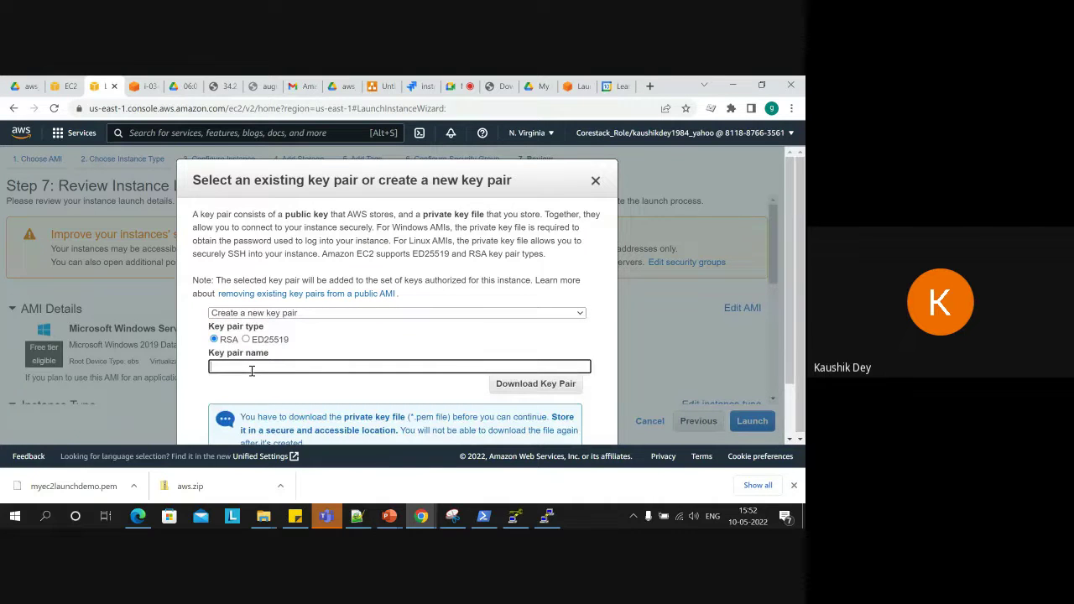
{"action": "type", "text": "windowsVM"}
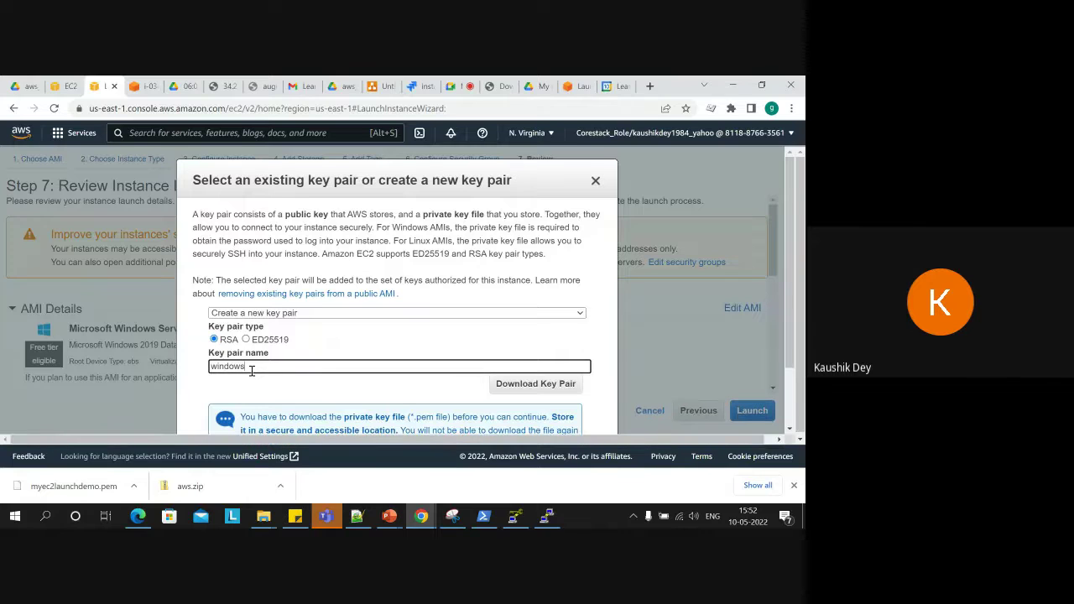
{"action": "left_click", "coordinate": [384, 344]}
{"action": "left_click", "coordinate": [514, 388]}
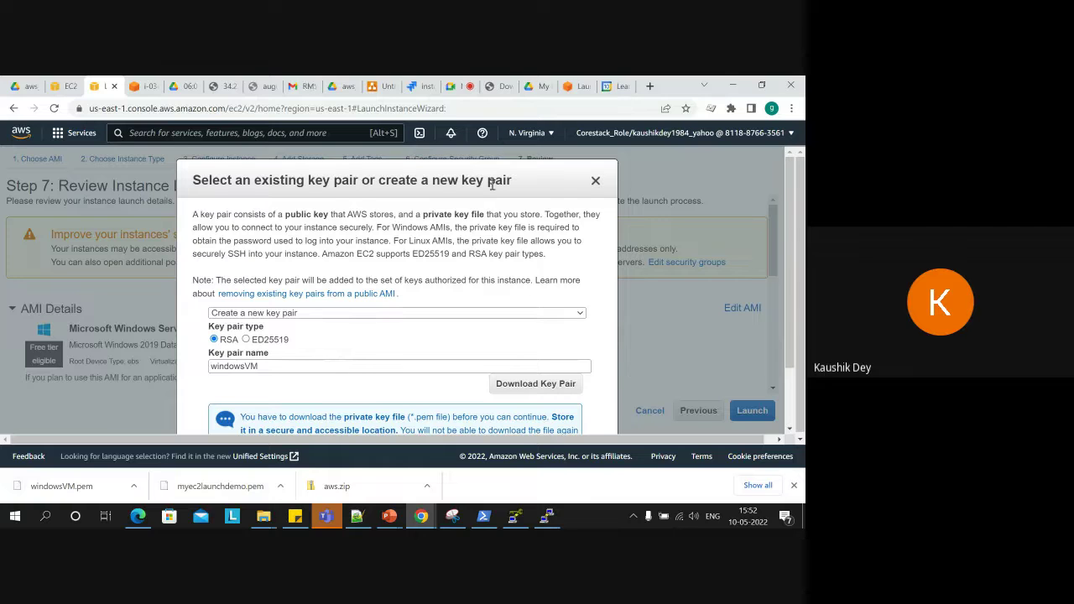
Dismiss the browser's downloads bar, reposition the key pair dialog and close it without launching the instance.
{"action": "scroll", "coordinate": [537, 192], "scroll_direction": "down", "scroll_amount": 2}
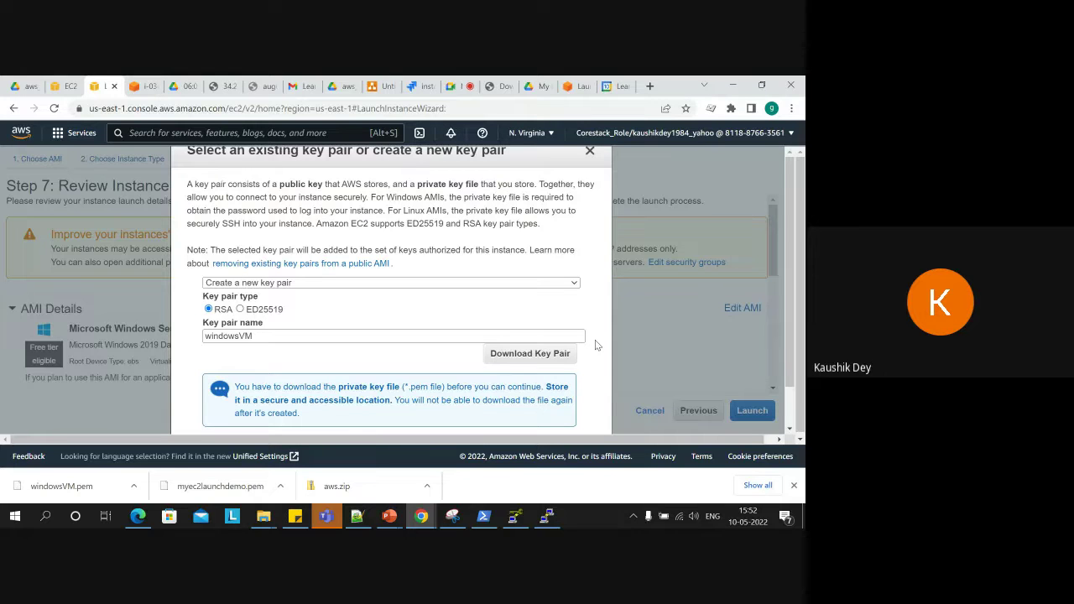
{"action": "left_click", "coordinate": [794, 485]}
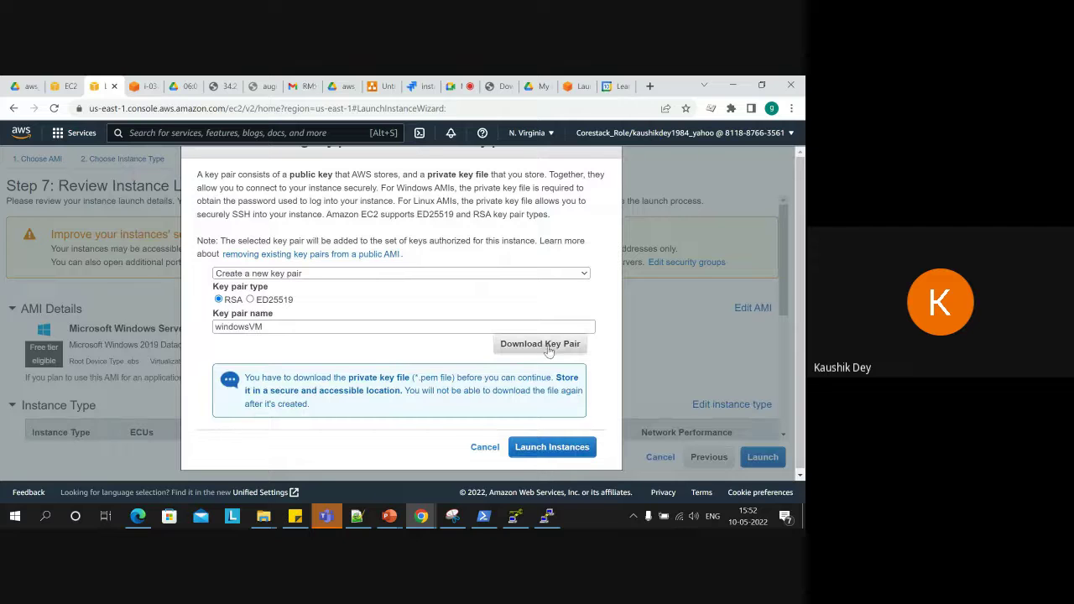
{"action": "scroll", "coordinate": [542, 162], "scroll_direction": "up", "scroll_amount": 1}
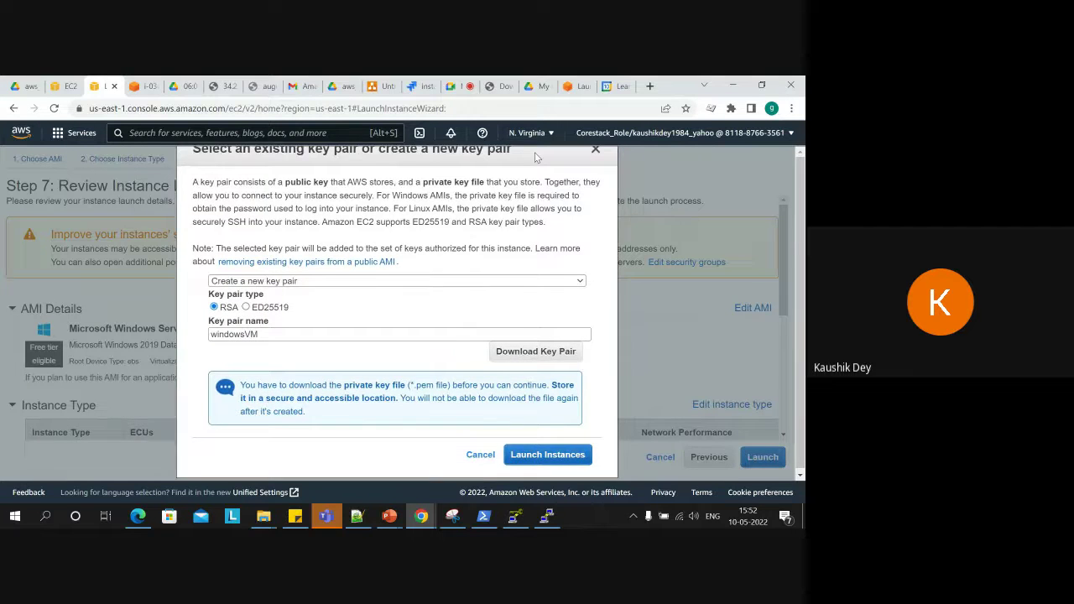
{"action": "left_click_drag", "start_coordinate": [543, 168], "coordinate": [588, 173]}
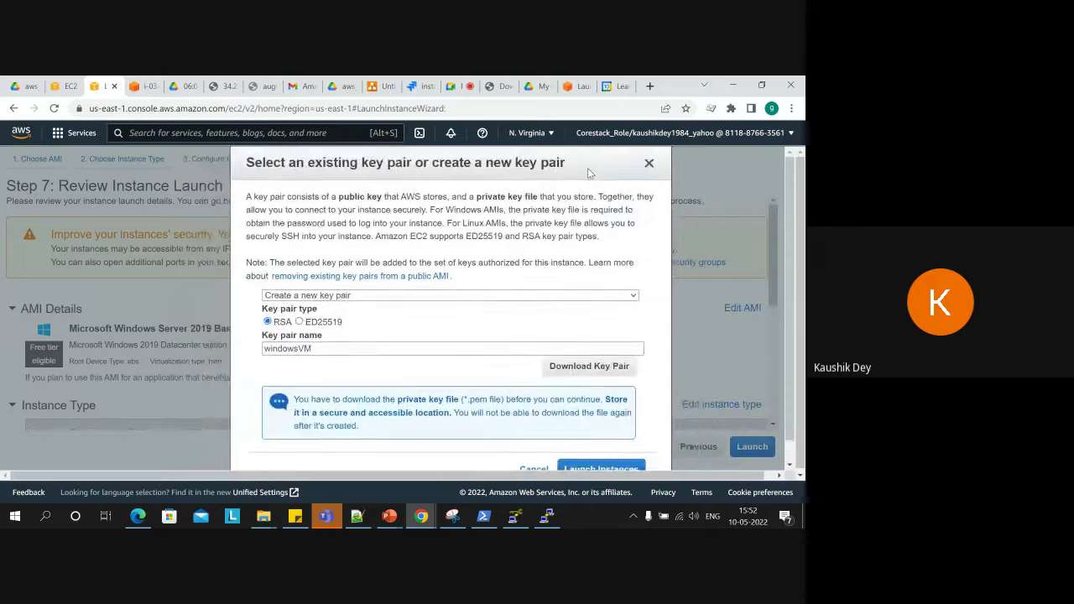
{"action": "left_click", "coordinate": [651, 163]}
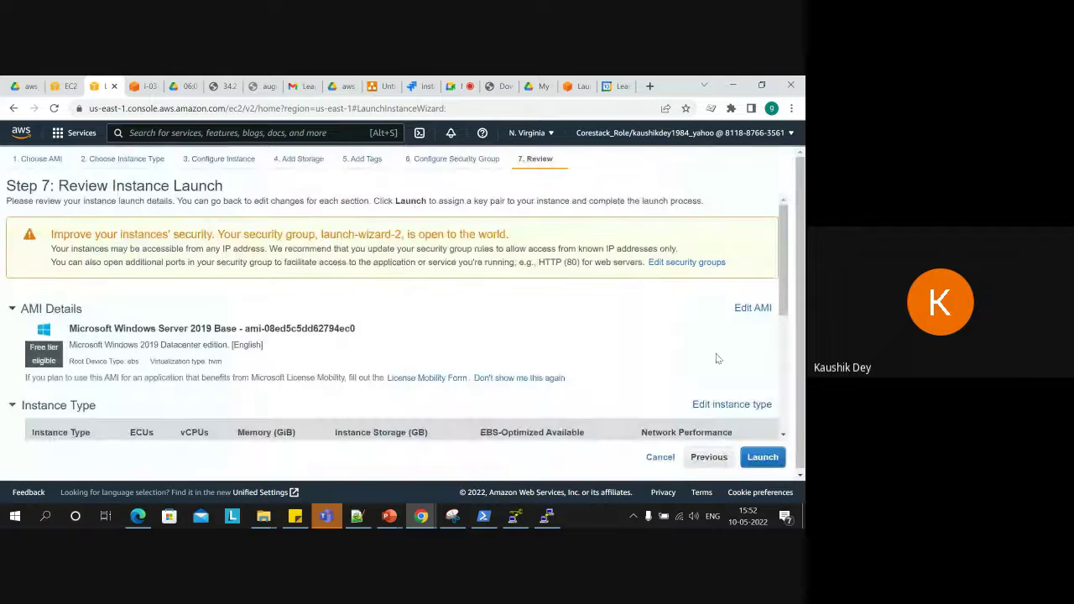
Reopen the key pair dialog and try to create the windowsVM key pair again and launch the instance with it.
{"action": "left_click", "coordinate": [753, 453]}
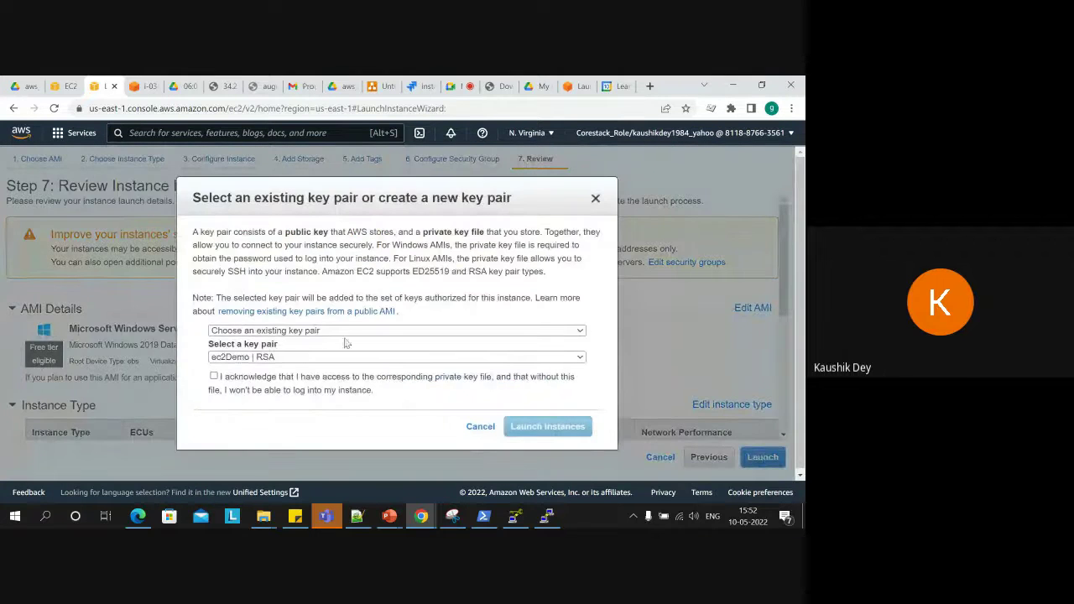
{"action": "left_click", "coordinate": [341, 335]}
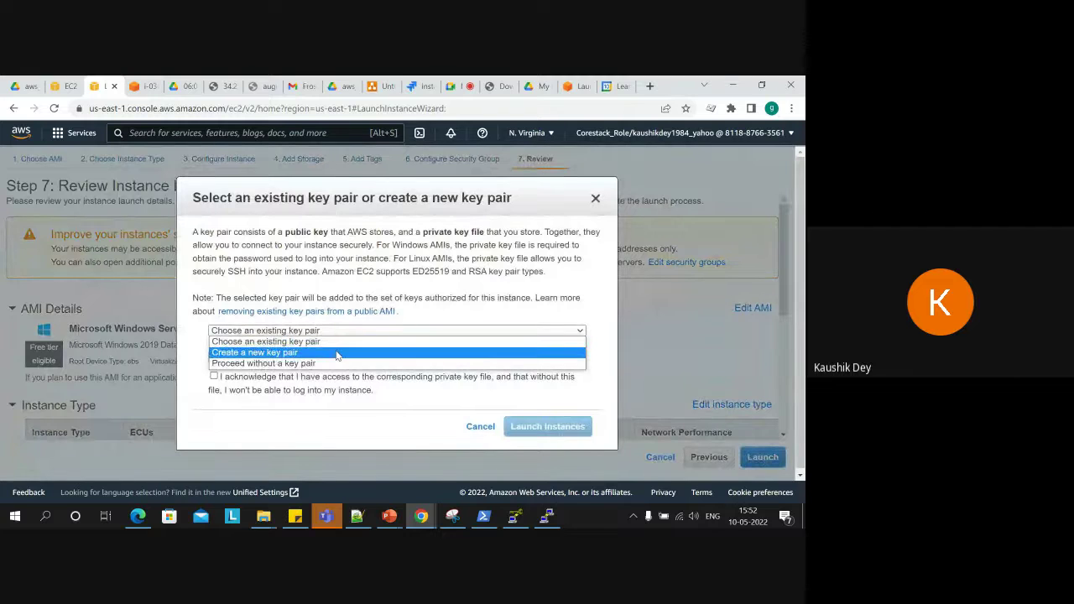
{"action": "left_click", "coordinate": [338, 358]}
{"action": "left_click", "coordinate": [525, 405]}
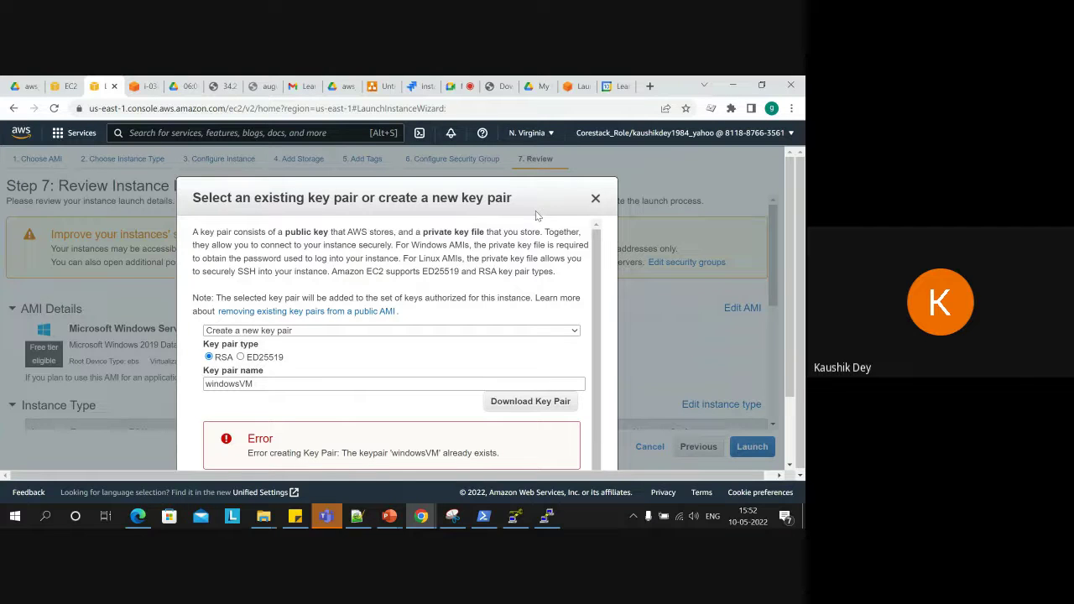
{"action": "left_click_drag", "start_coordinate": [535, 196], "coordinate": [554, 146]}
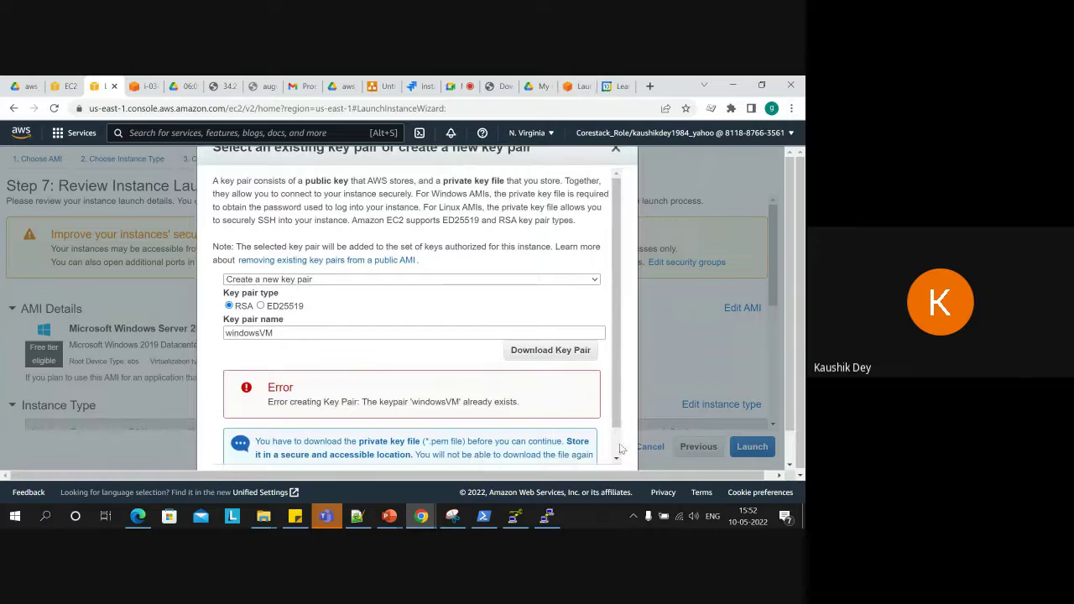
{"action": "left_click_drag", "start_coordinate": [621, 457], "coordinate": [617, 470]}
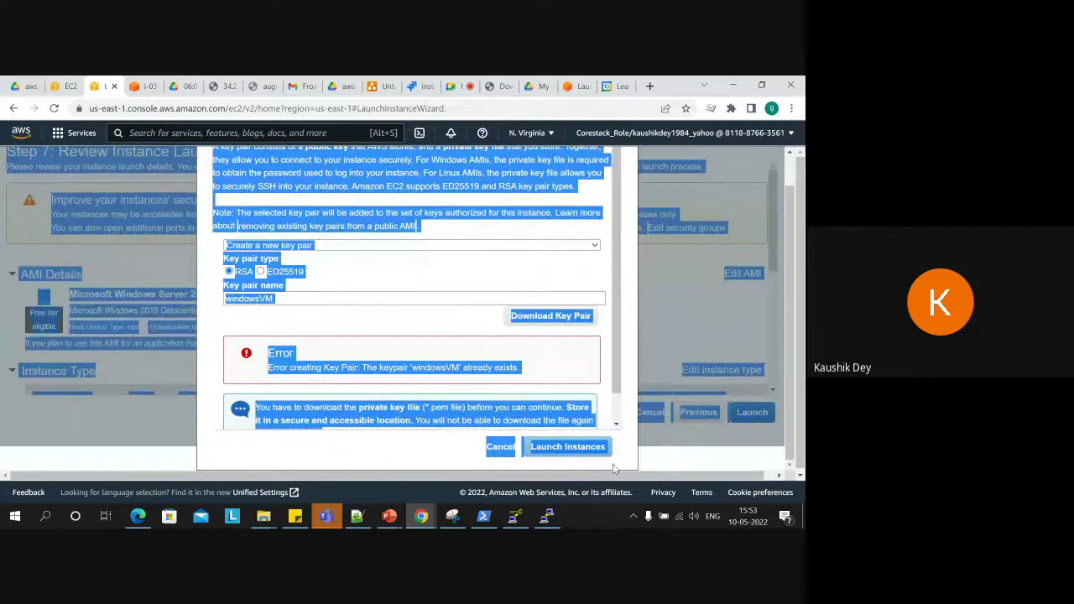
{"action": "left_click", "coordinate": [614, 467]}
{"action": "left_click", "coordinate": [553, 449]}
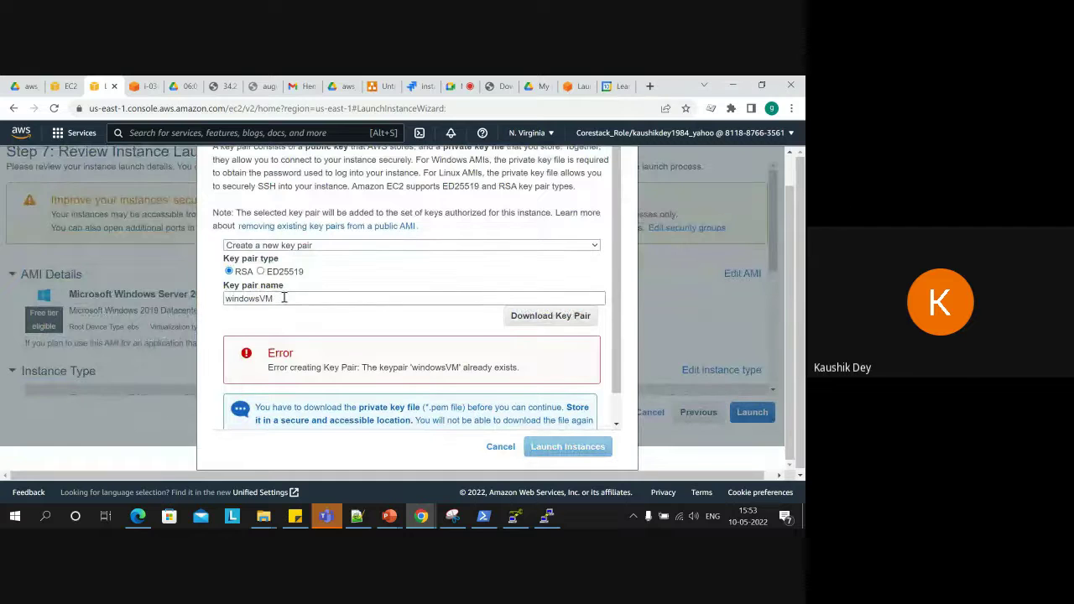
Try to create a new key pair named windowsVM1, and close the key pair dialog.
{"action": "left_click", "coordinate": [280, 245]}
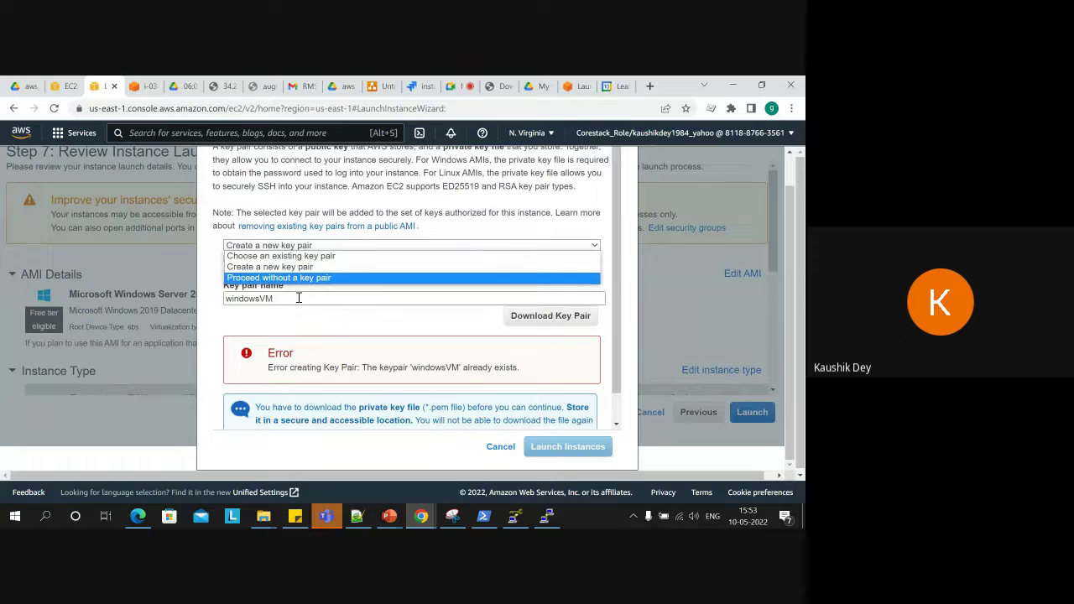
{"action": "left_click", "coordinate": [277, 267]}
{"action": "left_click", "coordinate": [299, 299]}
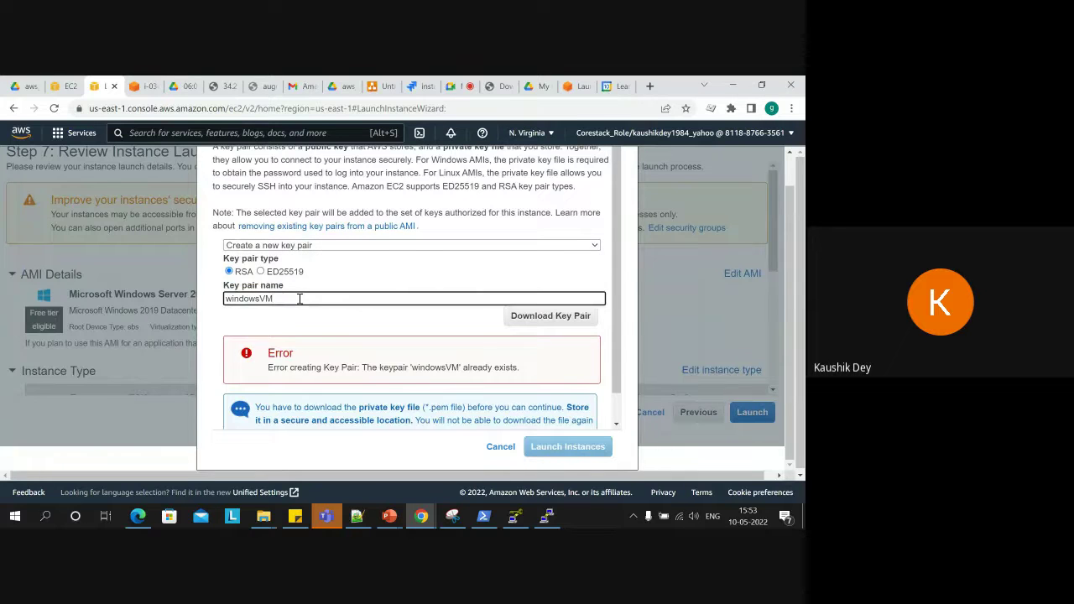
{"action": "type", "text": "1"}
{"action": "left_click", "coordinate": [535, 355]}
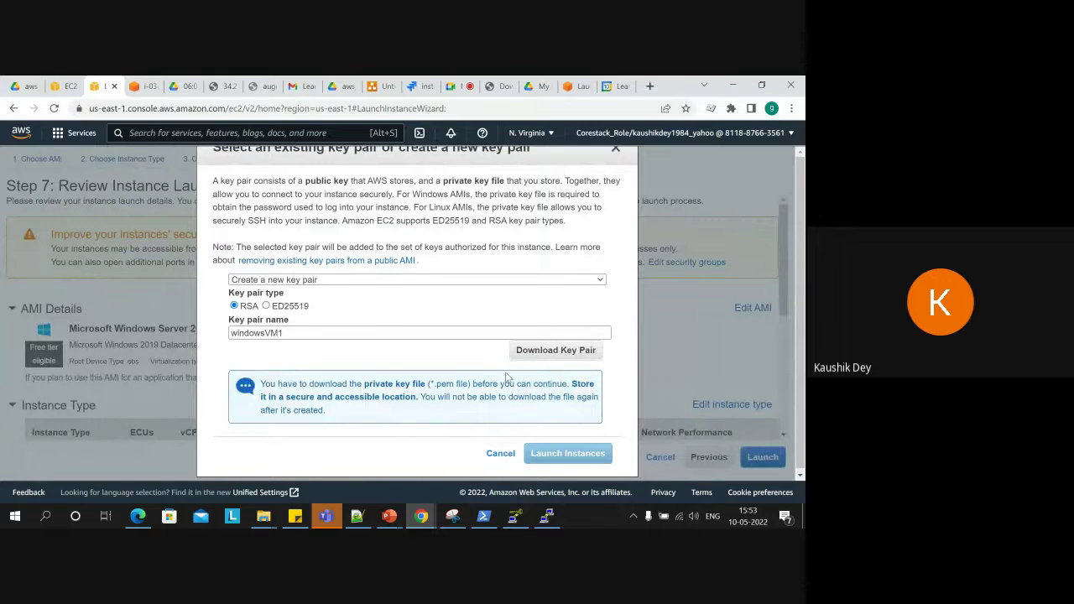
{"action": "left_click_drag", "start_coordinate": [554, 150], "coordinate": [629, 180]}
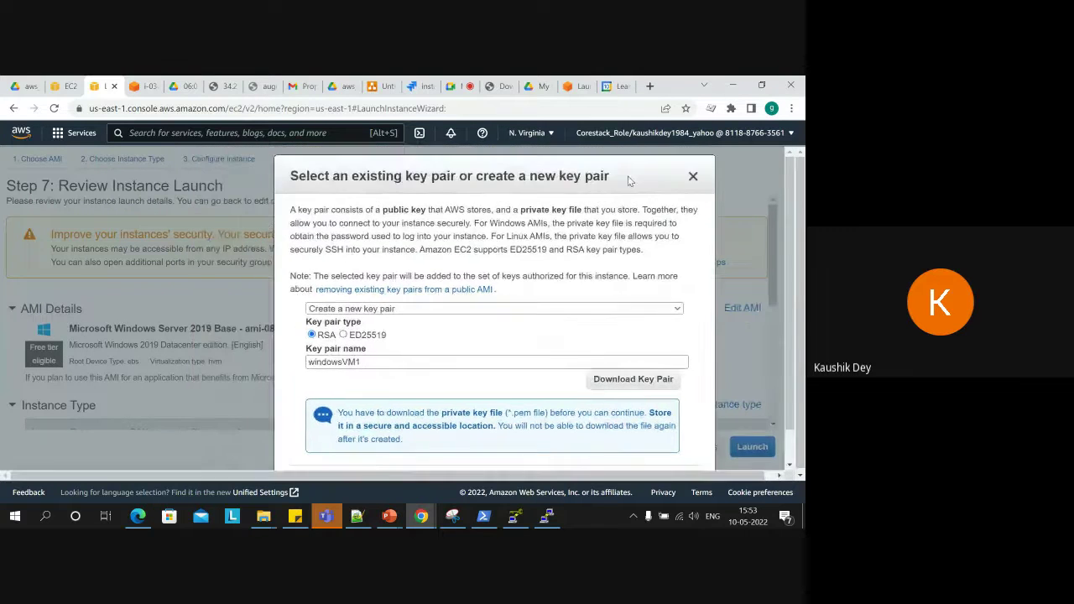
{"action": "left_click", "coordinate": [693, 176]}
Launch the instance with the existing windowsVM key pair, acknowledging access to its private key, and open the instances list.
{"action": "left_click", "coordinate": [764, 460]}
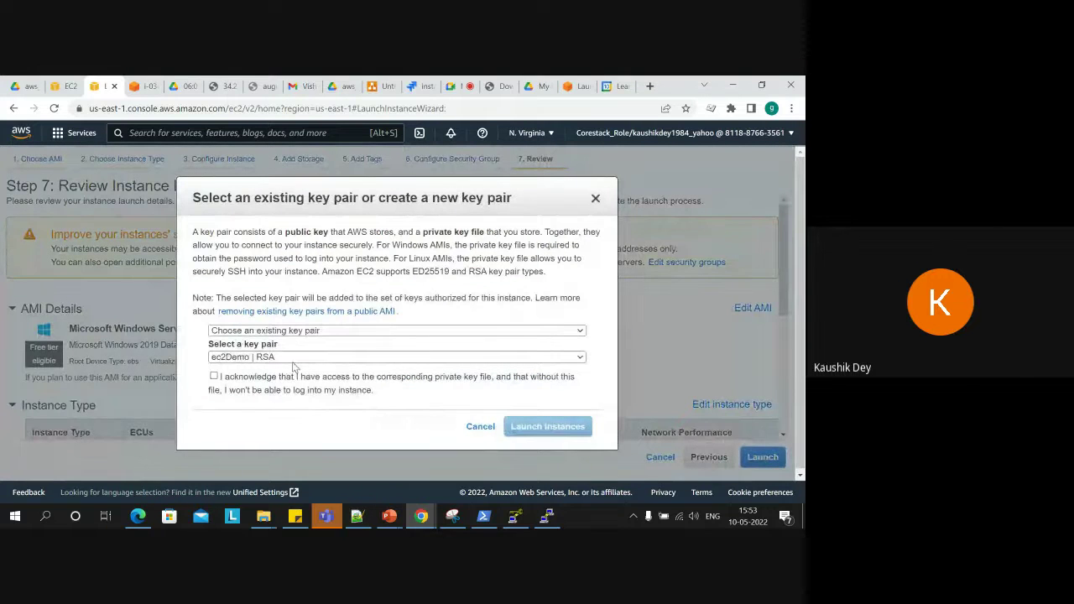
{"action": "left_click", "coordinate": [293, 359]}
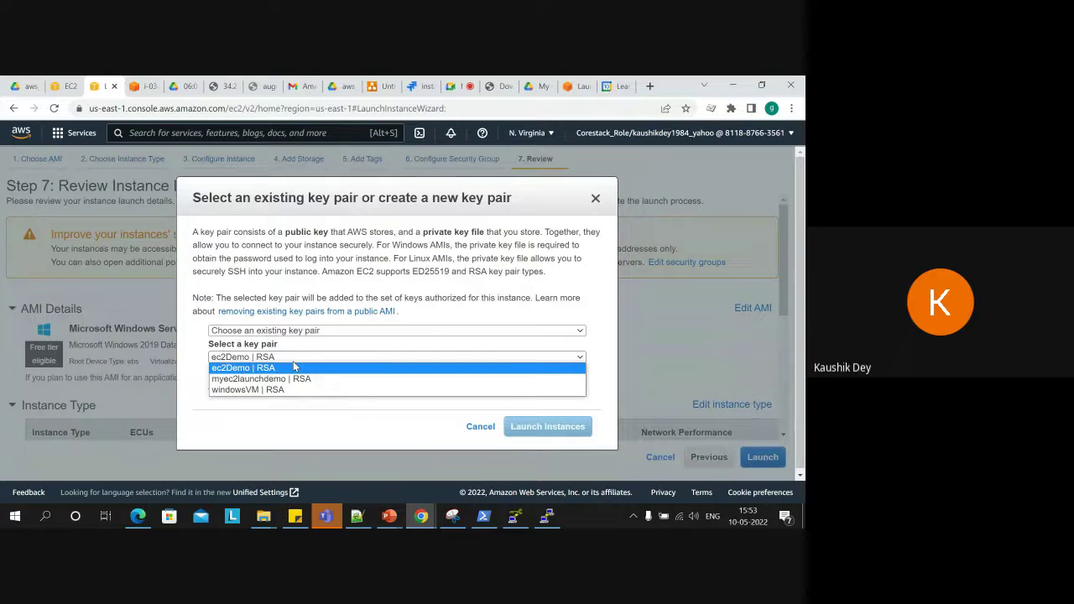
{"action": "left_click", "coordinate": [296, 389]}
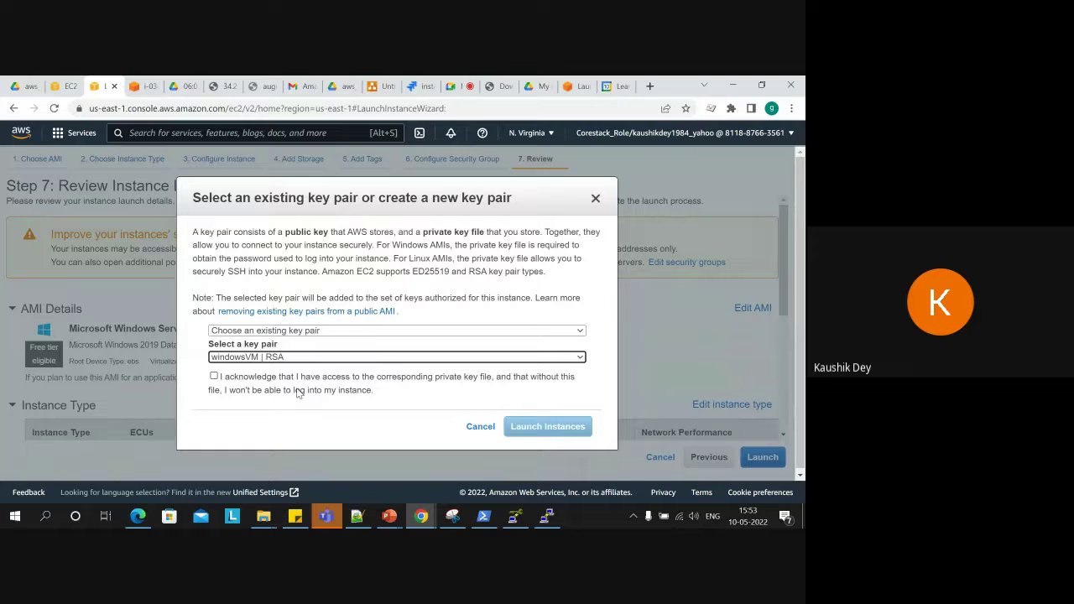
{"action": "left_click", "coordinate": [214, 378]}
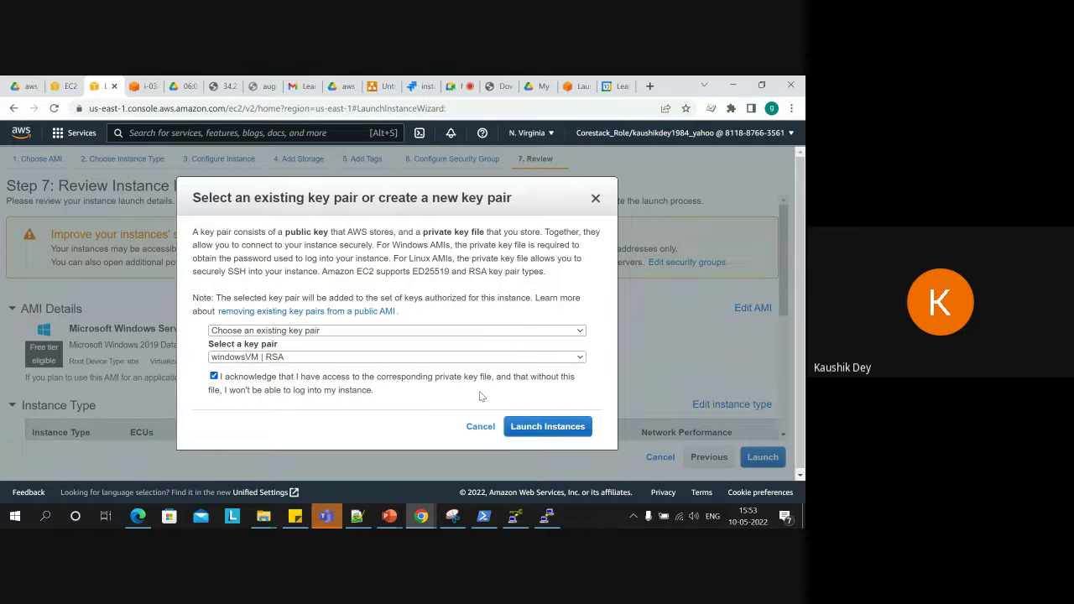
{"action": "left_click", "coordinate": [522, 427]}
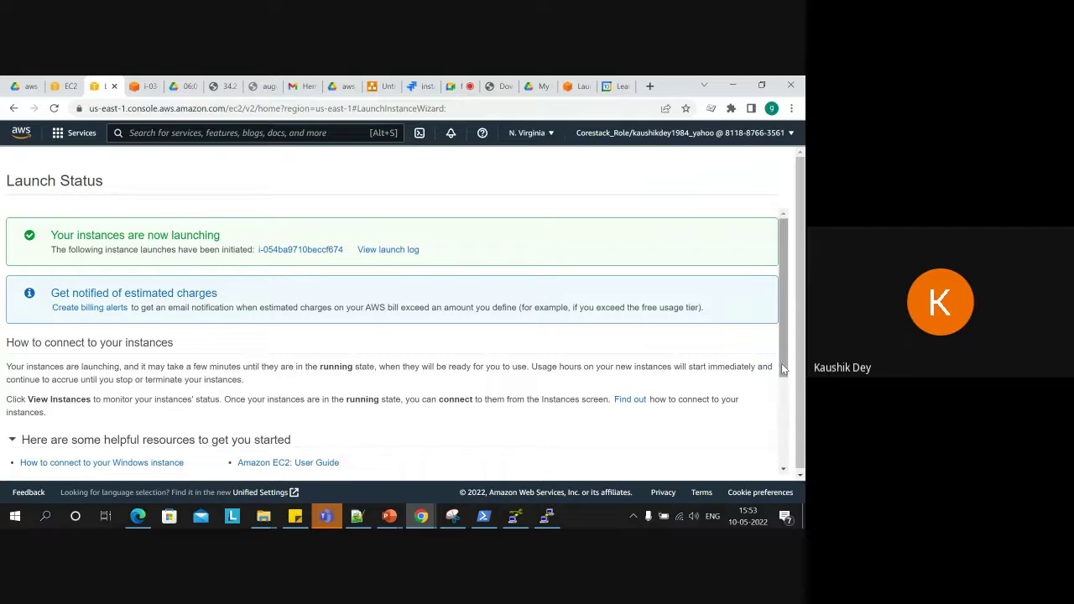
{"action": "left_click_drag", "start_coordinate": [783, 369], "coordinate": [791, 474]}
{"action": "left_click", "coordinate": [735, 464]}
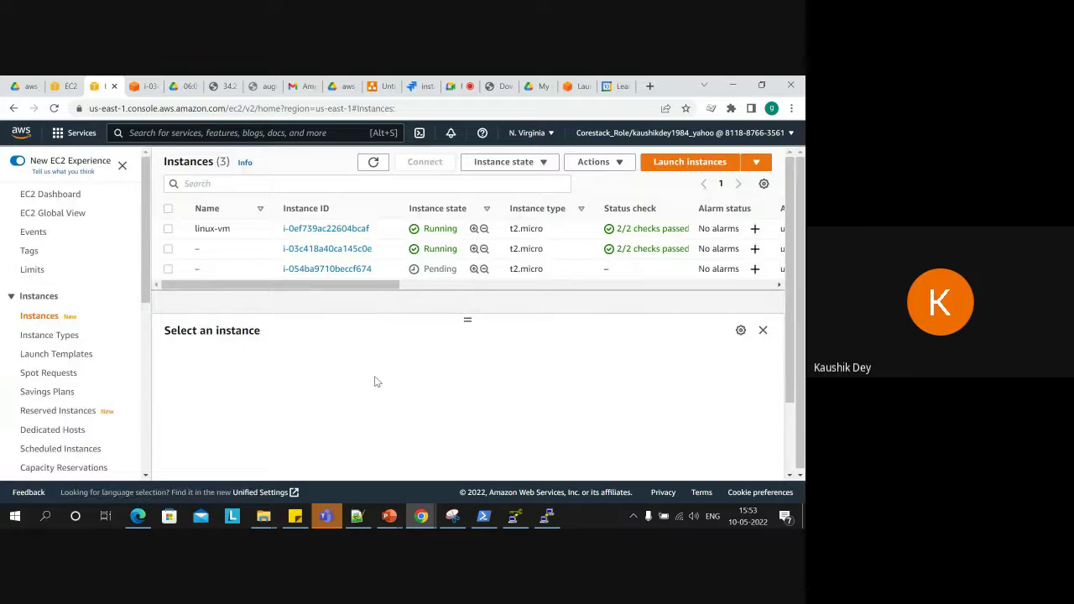
Try to name the newly launched instance win and refresh the instances list.
{"action": "left_click", "coordinate": [168, 268]}
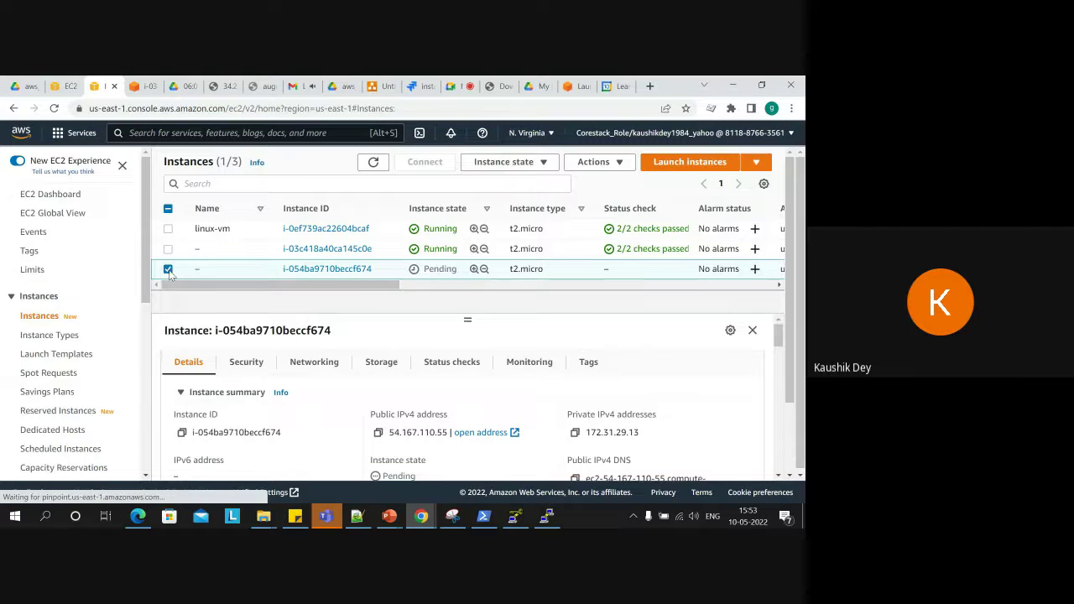
{"action": "left_click", "coordinate": [208, 269]}
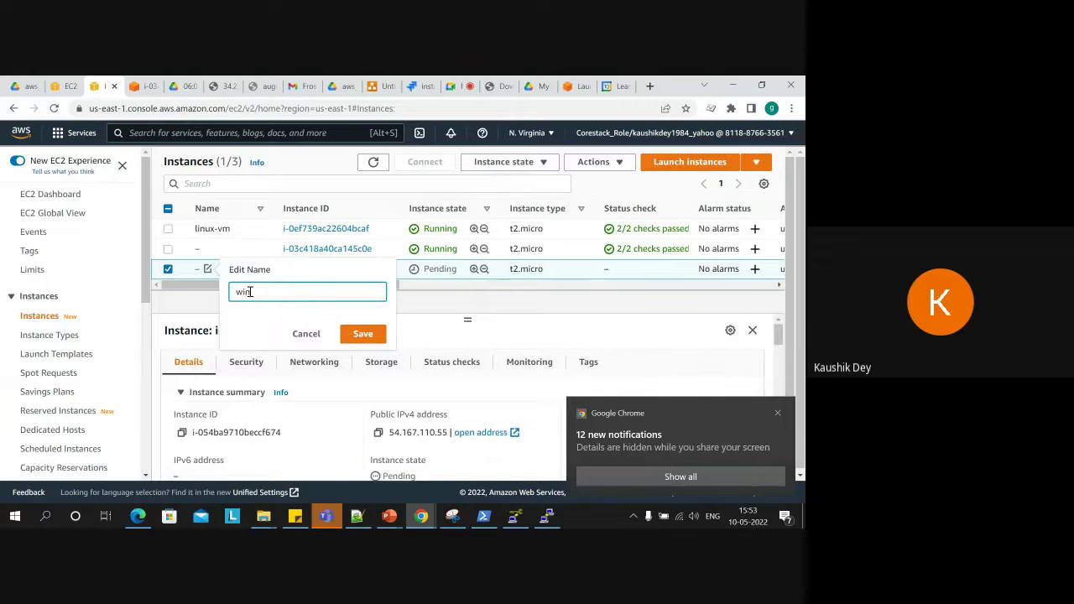
{"action": "type", "text": "win"}
{"action": "left_click", "coordinate": [355, 334]}
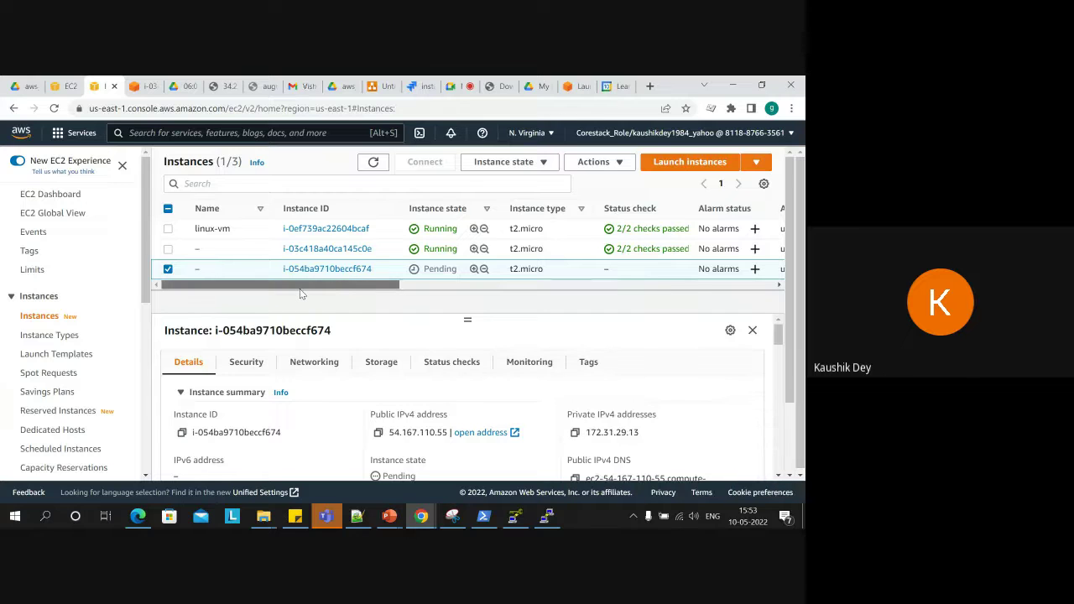
{"action": "left_click", "coordinate": [372, 162]}
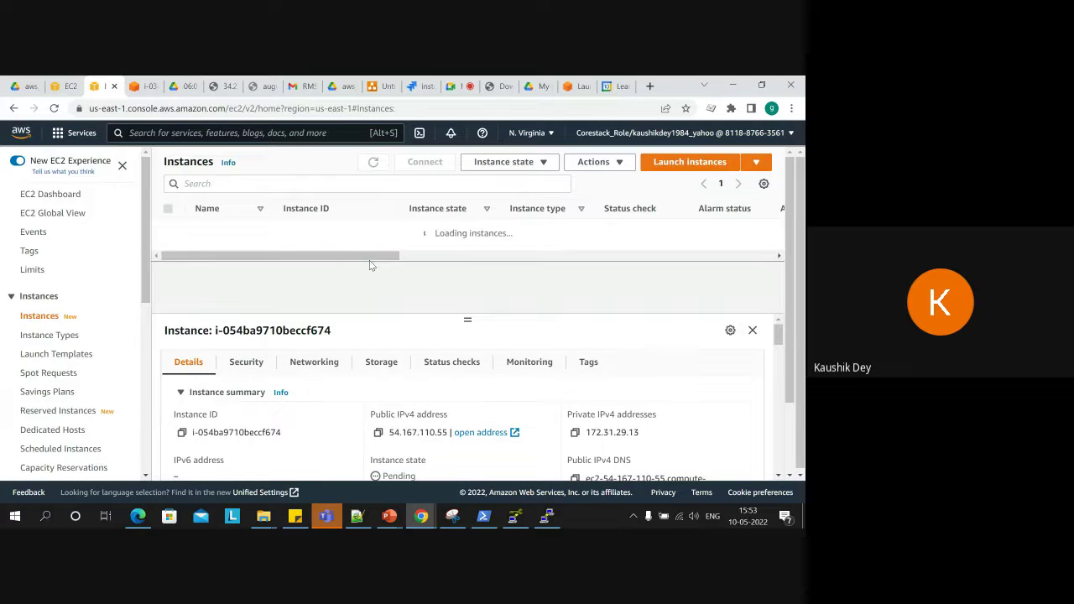
{"action": "left_click", "coordinate": [375, 170]}
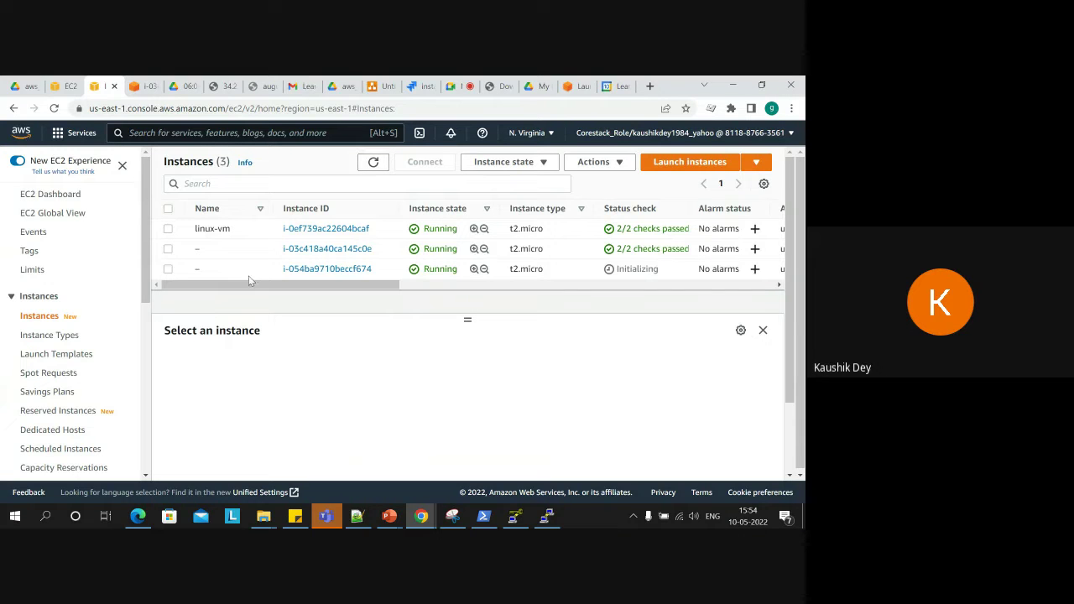
Check the status check of the newly launched instance, selecting it and refreshing the instances list repeatedly.
{"action": "left_click", "coordinate": [168, 269]}
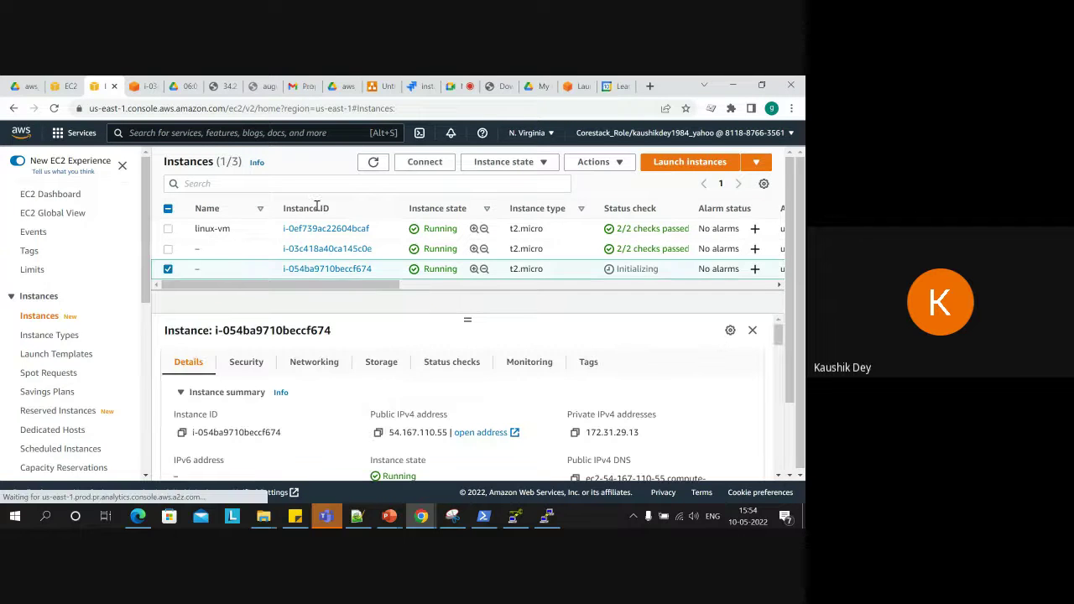
{"action": "left_click", "coordinate": [370, 171]}
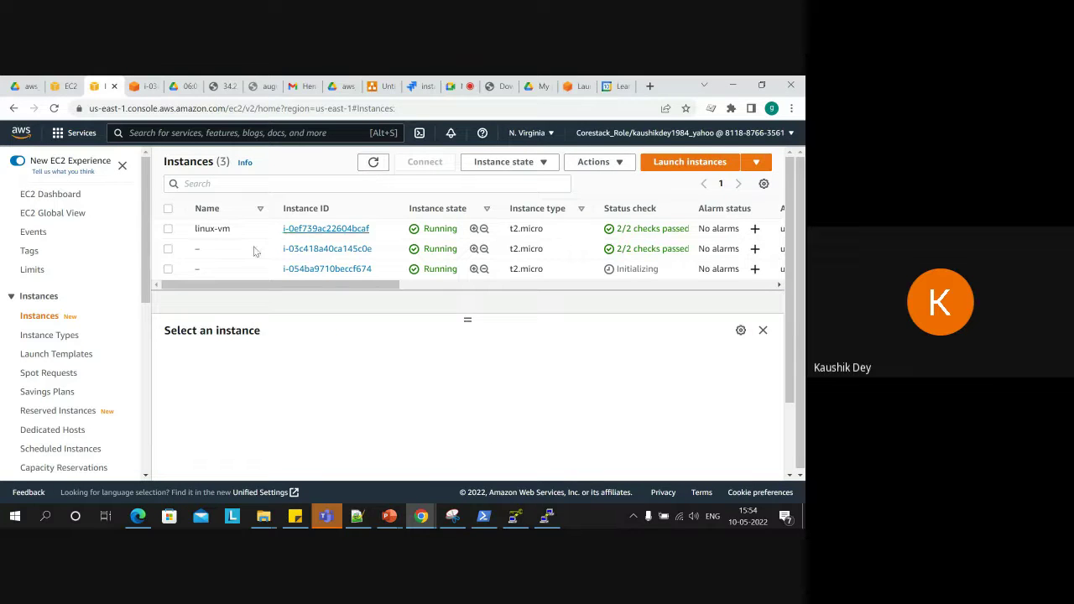
{"action": "left_click", "coordinate": [168, 270]}
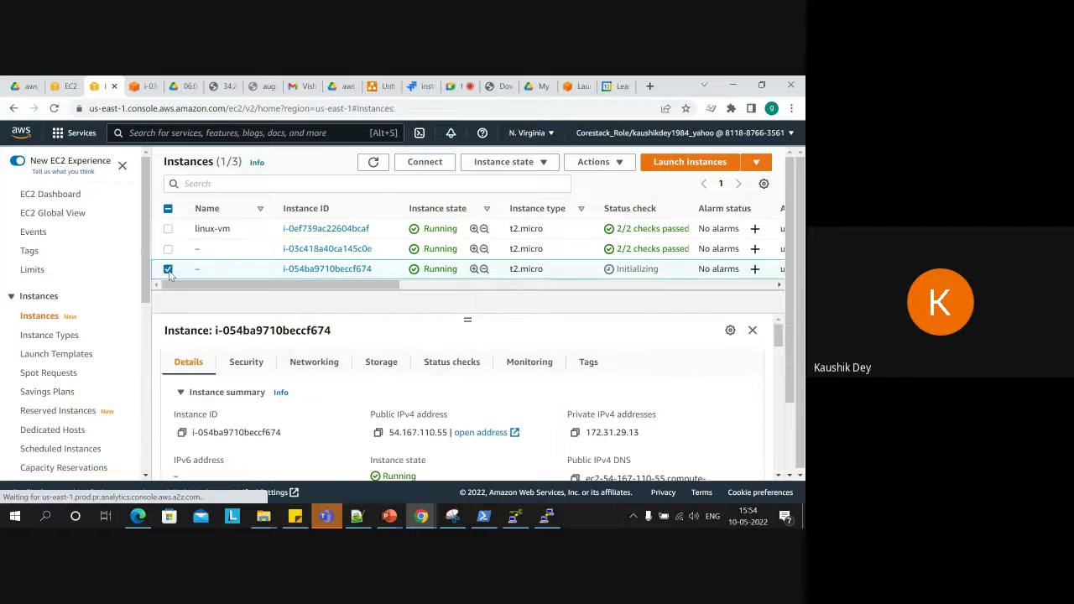
{"action": "left_click", "coordinate": [374, 164]}
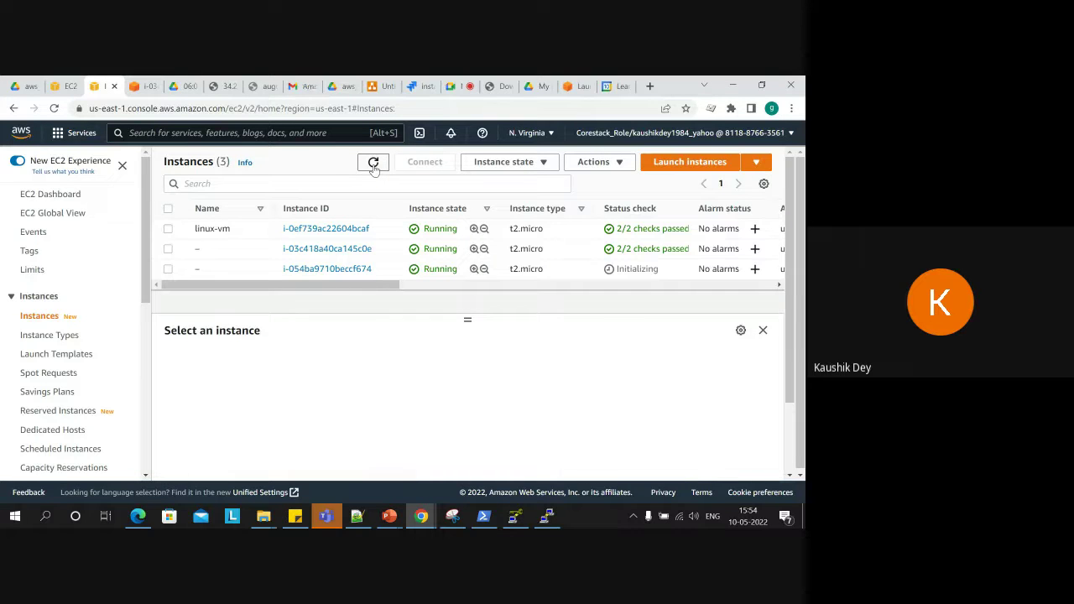
{"action": "left_click", "coordinate": [374, 165]}
{"action": "left_click", "coordinate": [168, 269]}
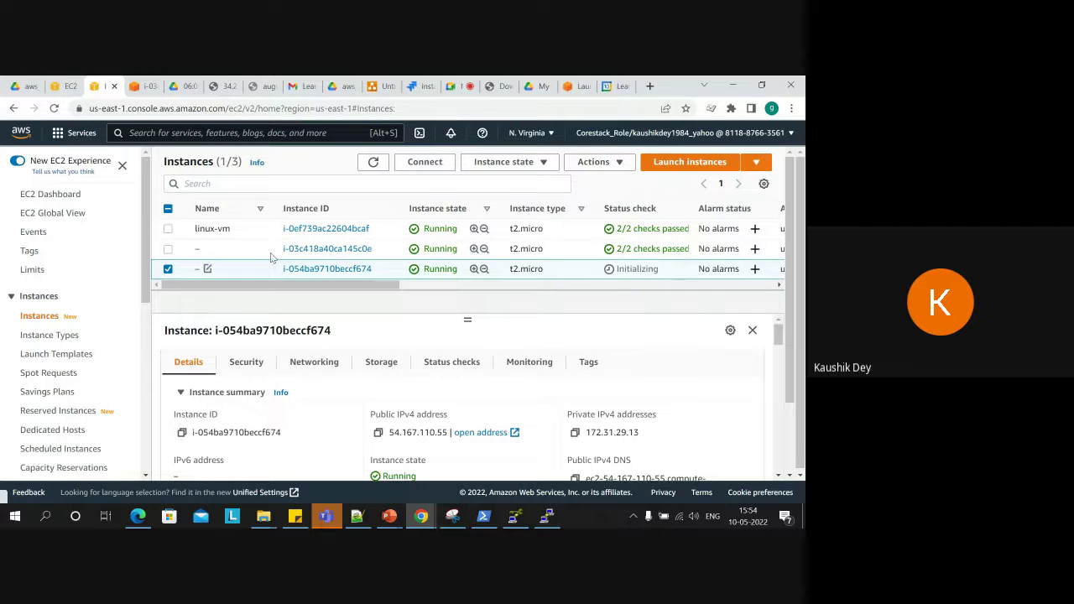
{"action": "left_click", "coordinate": [373, 164]}
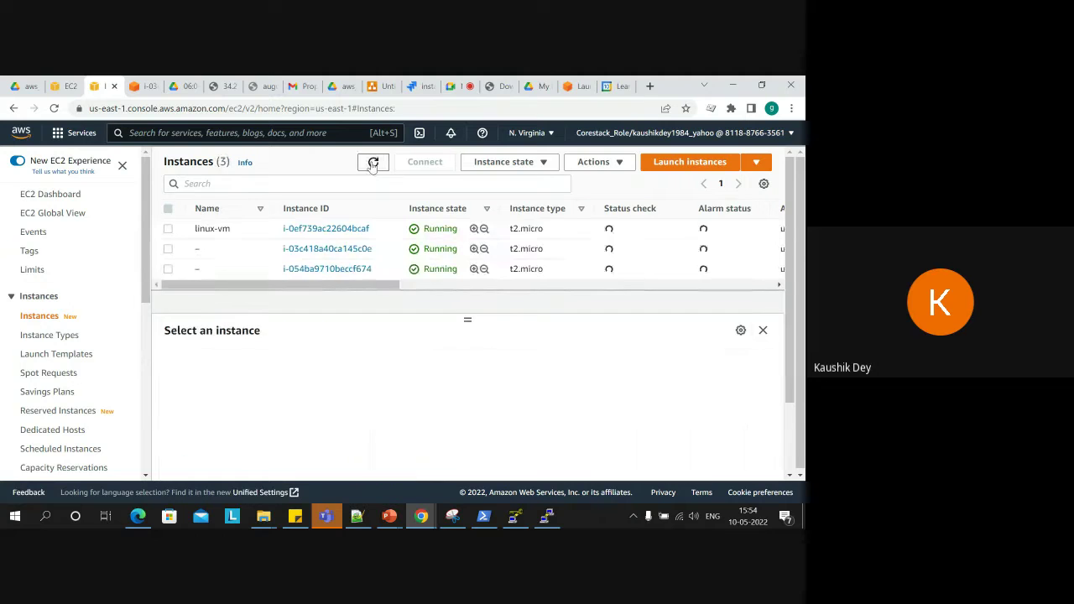
{"action": "left_click", "coordinate": [168, 270]}
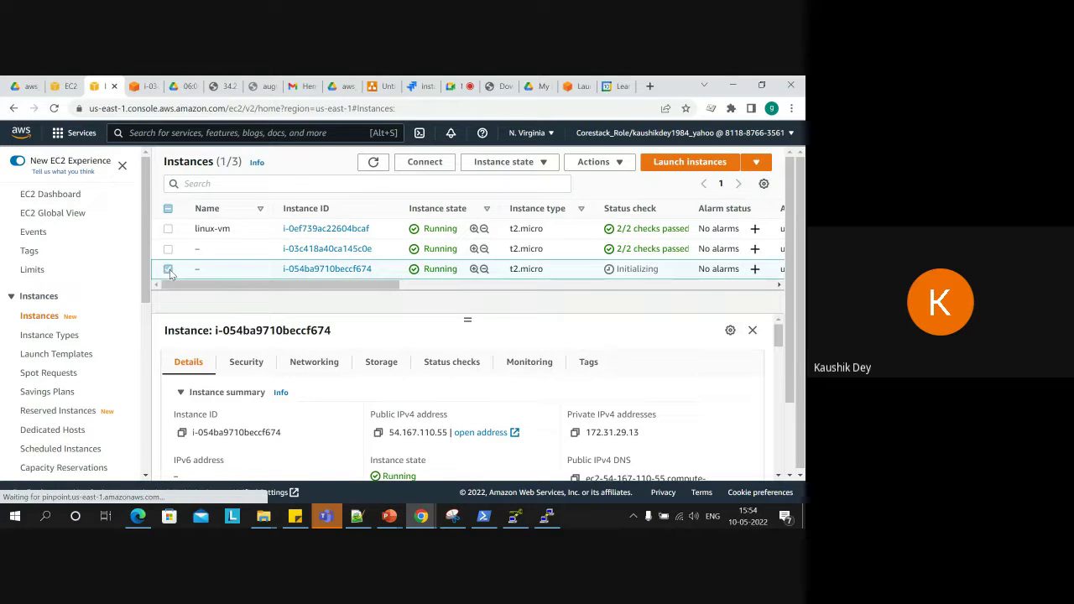
{"action": "left_click", "coordinate": [373, 164]}
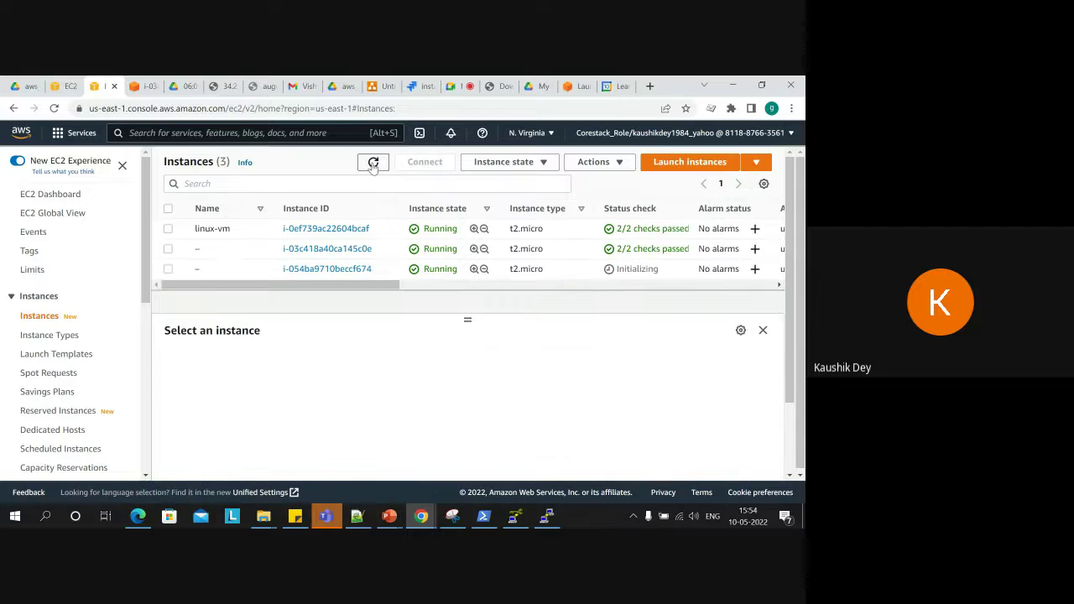
{"action": "left_click", "coordinate": [168, 269]}
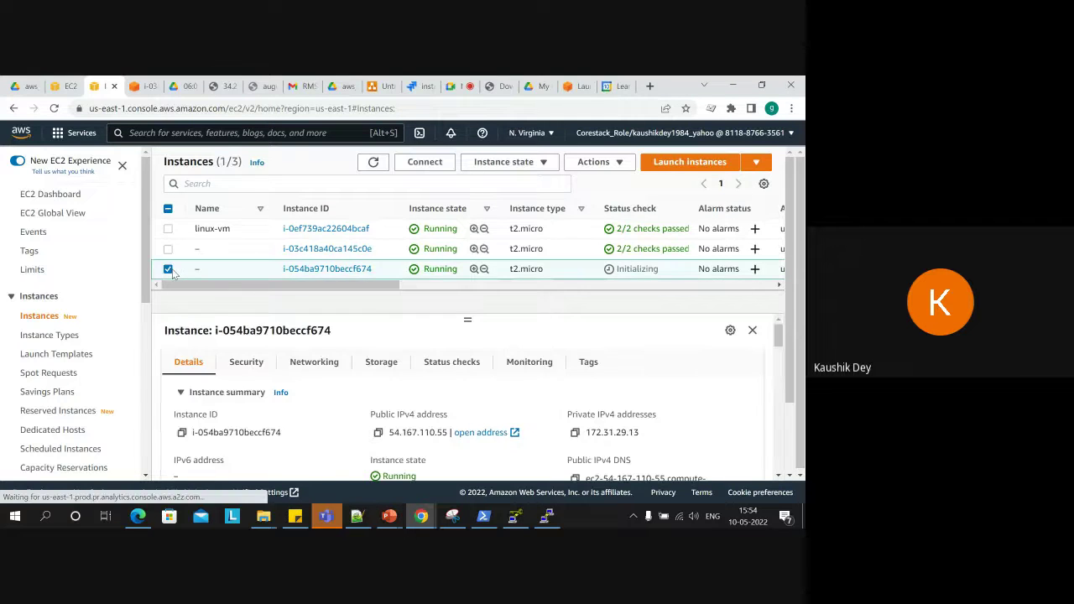
{"action": "left_click", "coordinate": [373, 162]}
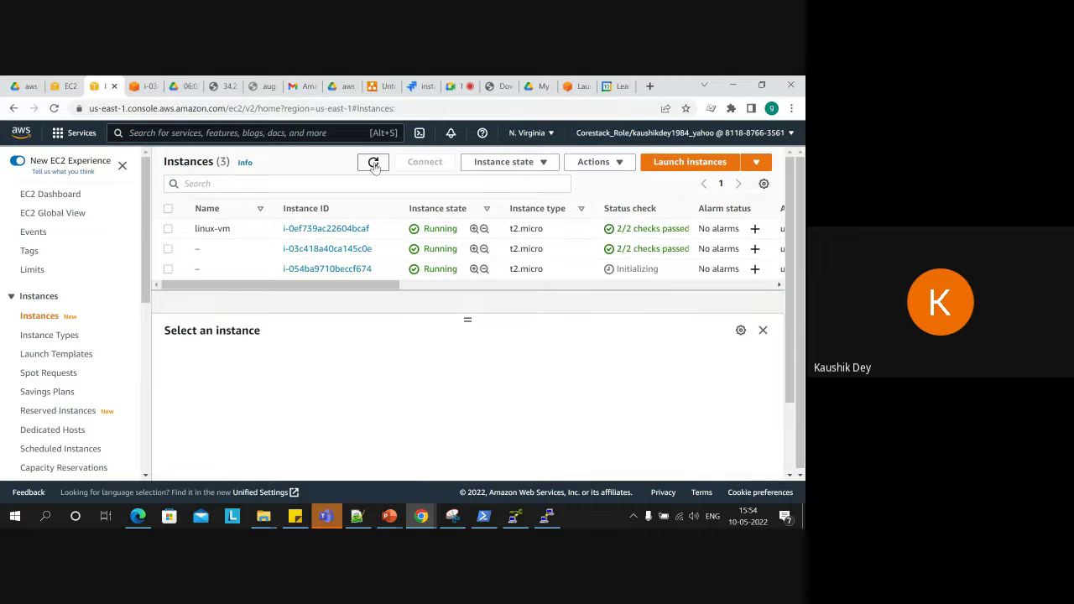
{"action": "left_click", "coordinate": [373, 163]}
{"action": "left_click", "coordinate": [373, 163]}
{"action": "left_click", "coordinate": [197, 270]}
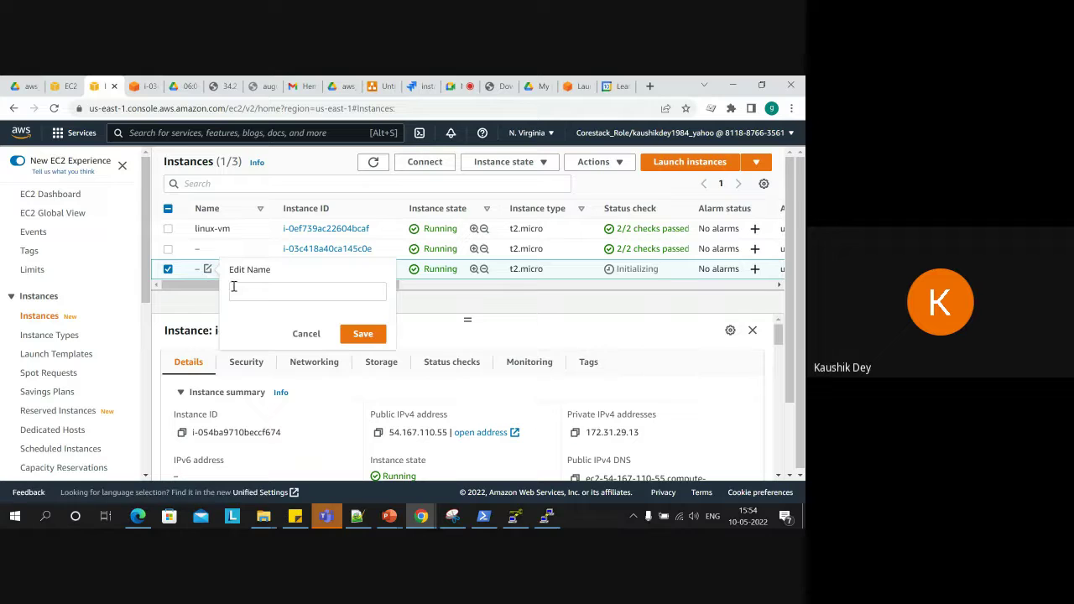
{"action": "left_click", "coordinate": [244, 291]}
{"action": "key", "text": "Escape"}
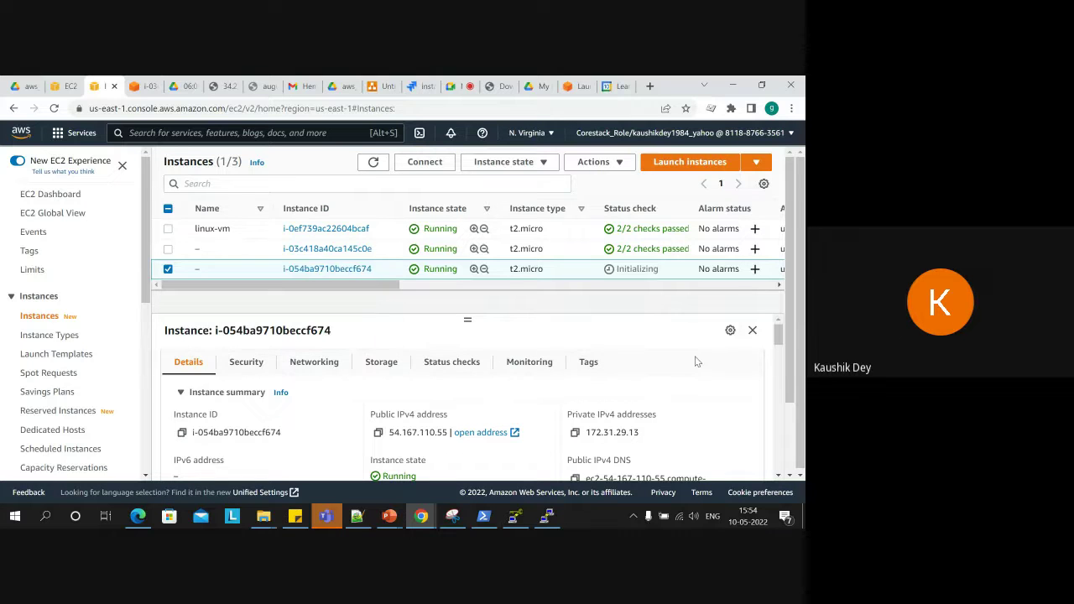
{"action": "left_click_drag", "start_coordinate": [781, 338], "coordinate": [789, 453]}
{"action": "scroll", "coordinate": [789, 453], "scroll_direction": "up", "scroll_amount": 10}
Try to name the newly launched instance vm1.
{"action": "left_click", "coordinate": [208, 269]}
{"action": "left_click", "coordinate": [246, 292]}
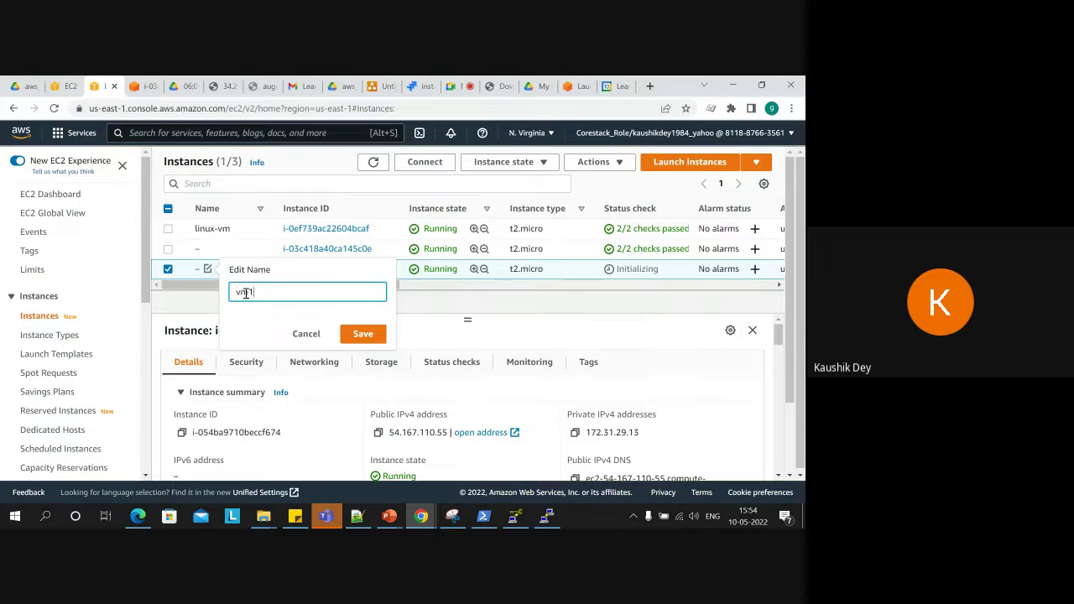
{"action": "type", "text": "vm1"}
{"action": "left_click", "coordinate": [361, 333]}
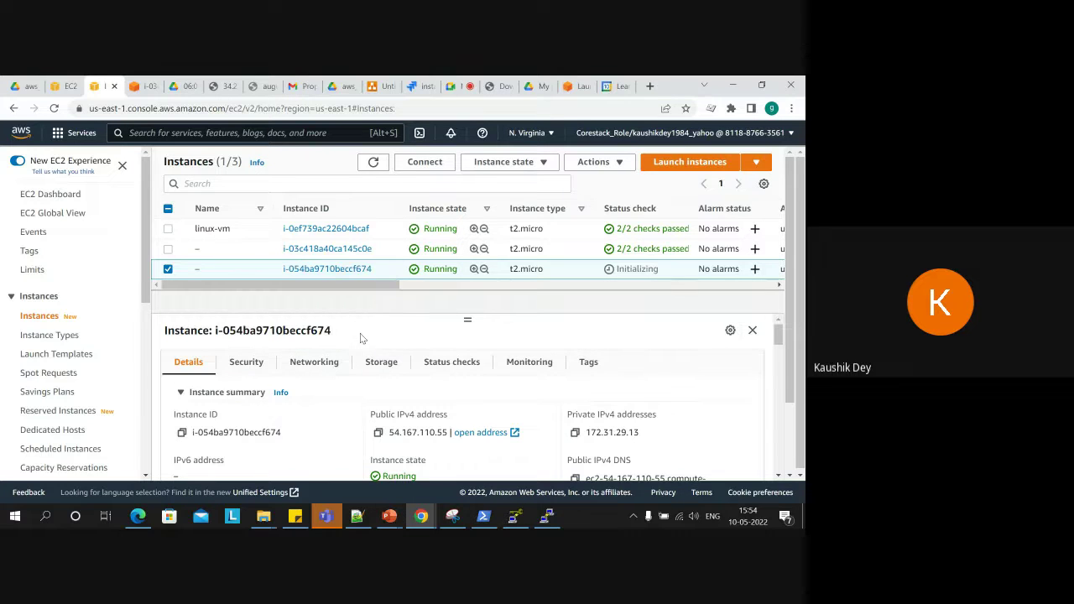
Open the connection options for the new instance and download its remote desktop file for the RDP client.
{"action": "left_click", "coordinate": [437, 168]}
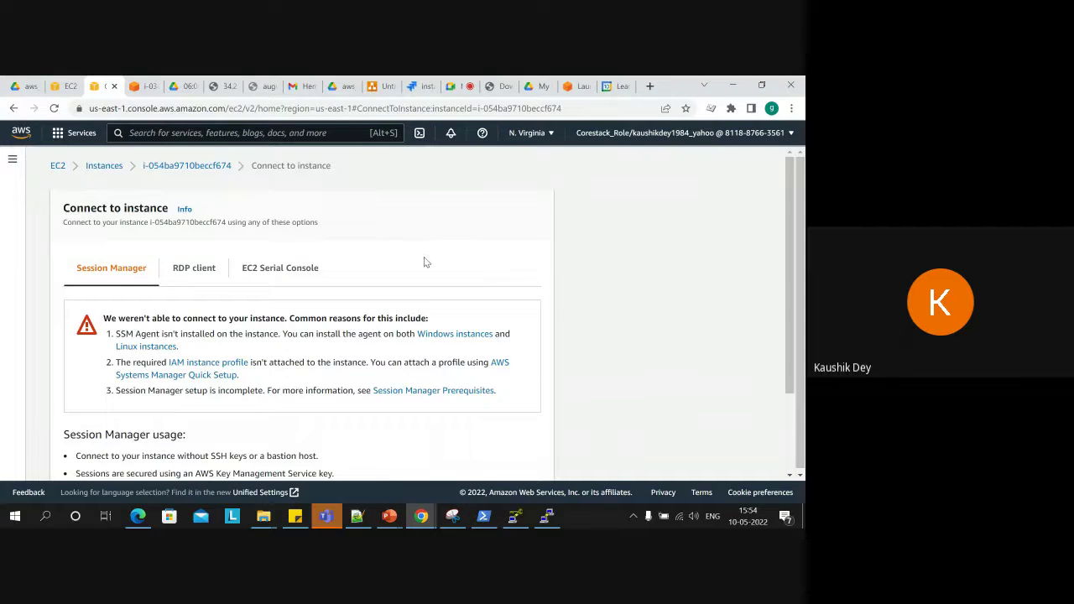
{"action": "left_click", "coordinate": [202, 271]}
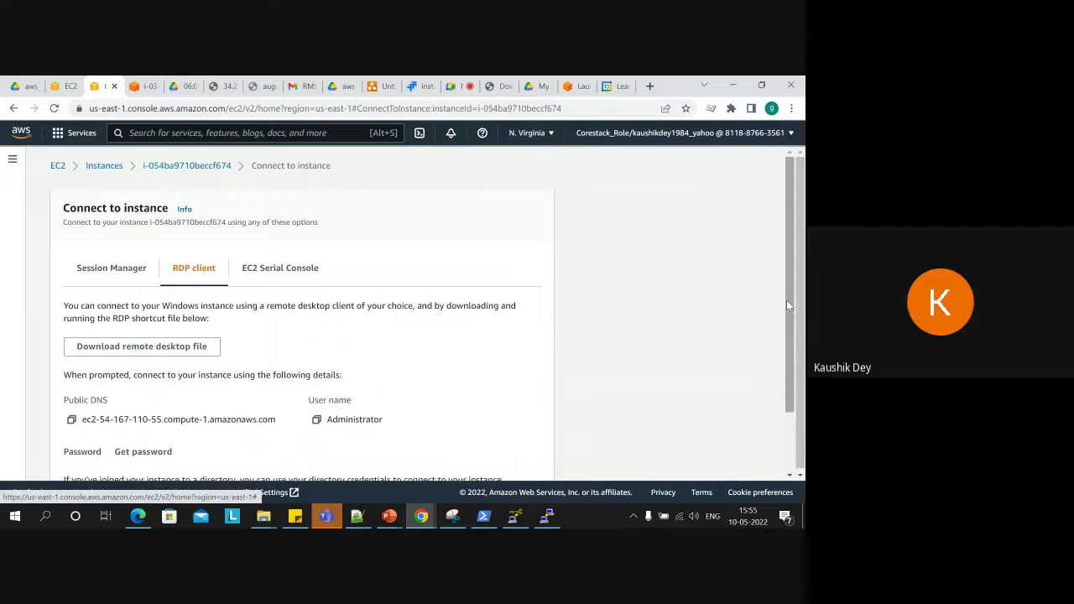
{"action": "left_click_drag", "start_coordinate": [786, 300], "coordinate": [792, 376]}
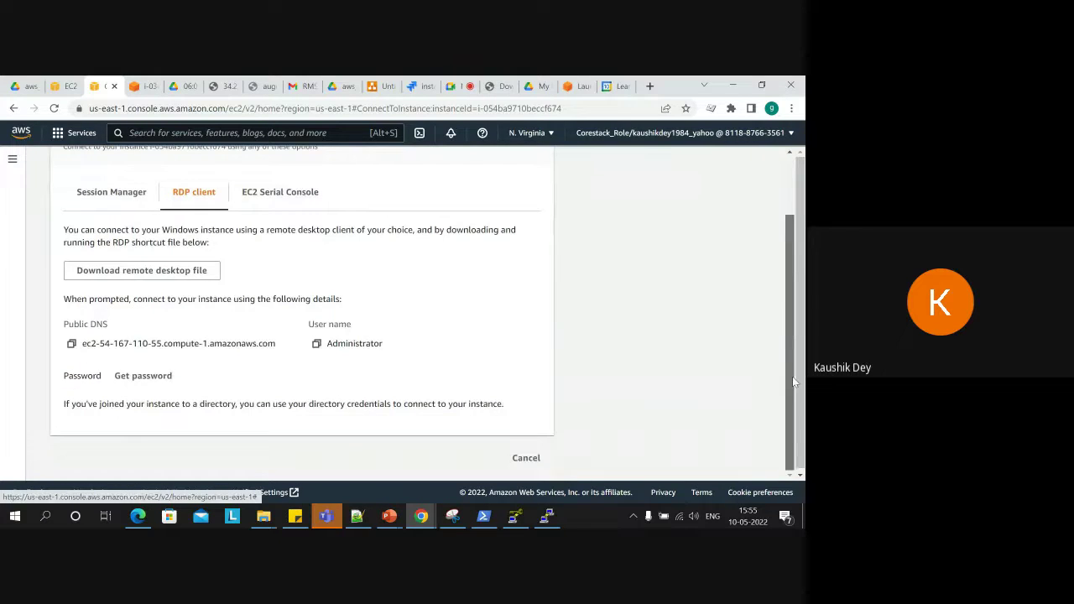
{"action": "left_click", "coordinate": [113, 277]}
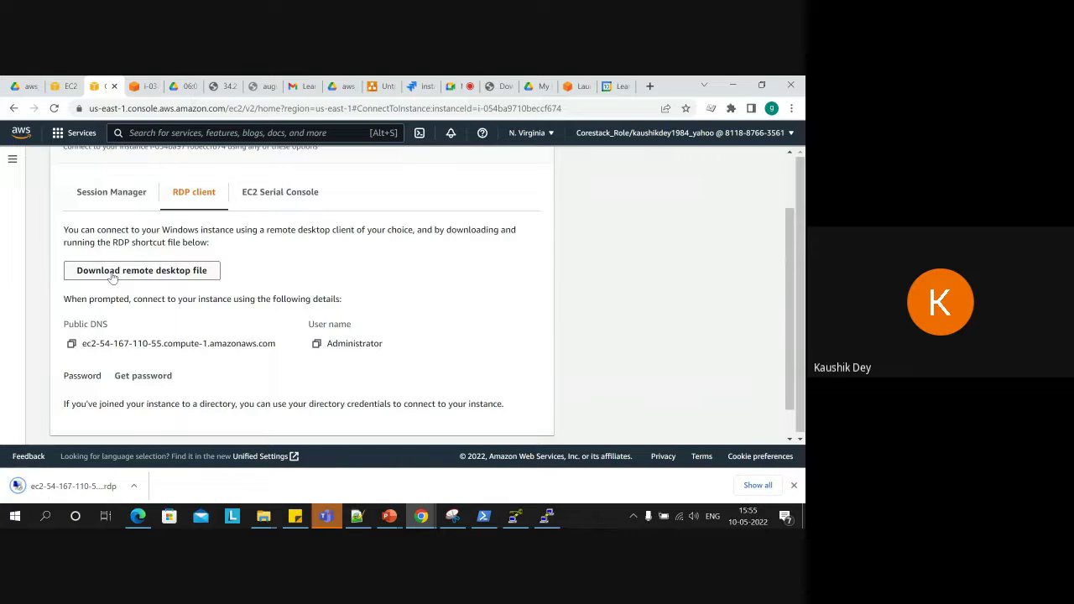
Check the RDP user name, try to retrieve the instance's Windows password, and return to the instances list.
{"action": "double_click", "coordinate": [341, 345]}
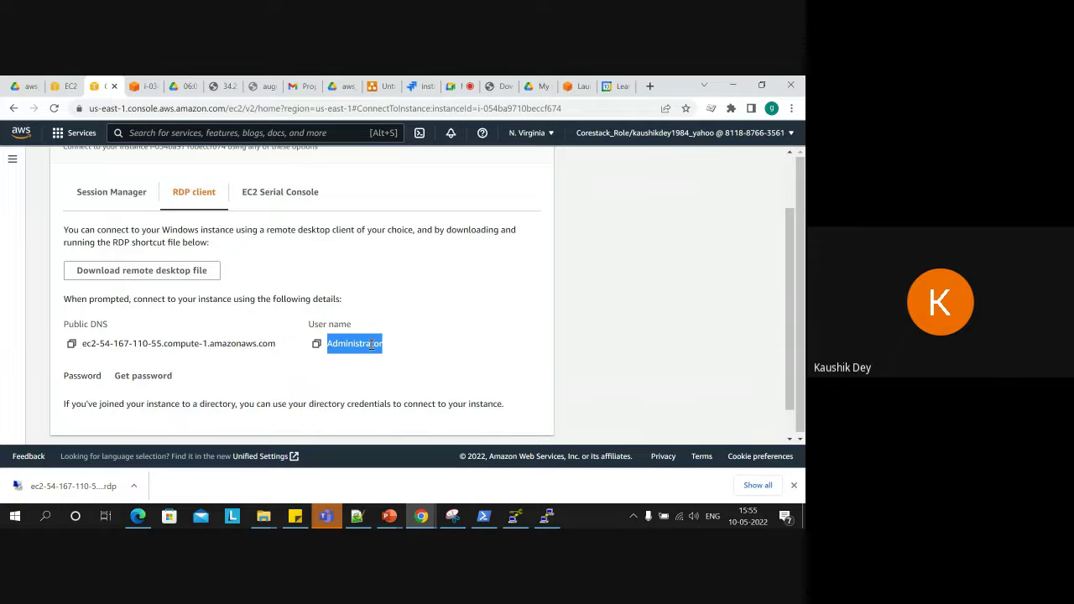
{"action": "left_click", "coordinate": [166, 380]}
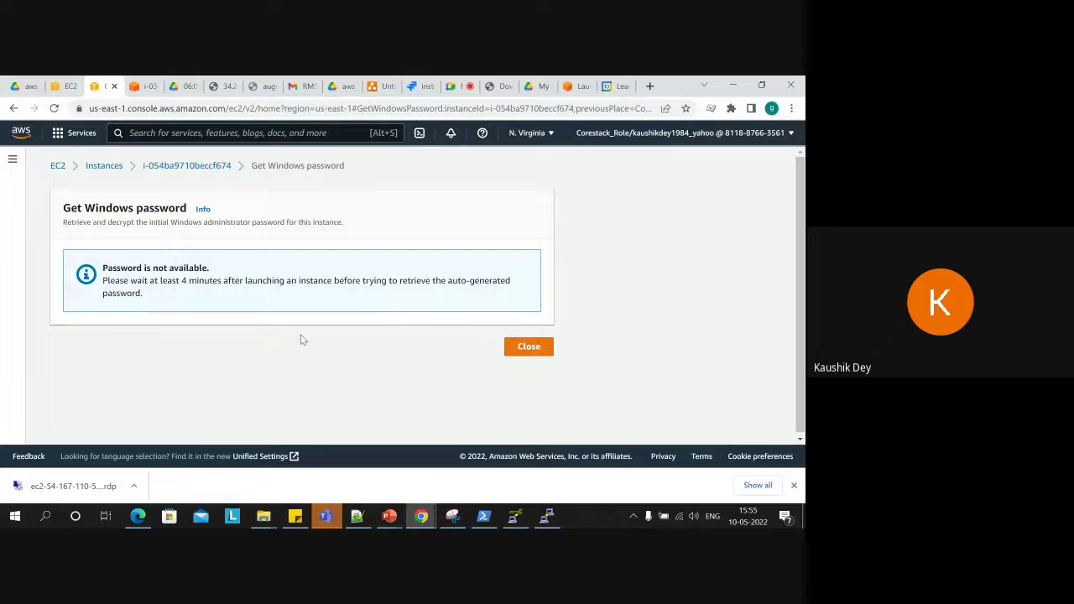
{"action": "left_click", "coordinate": [506, 348]}
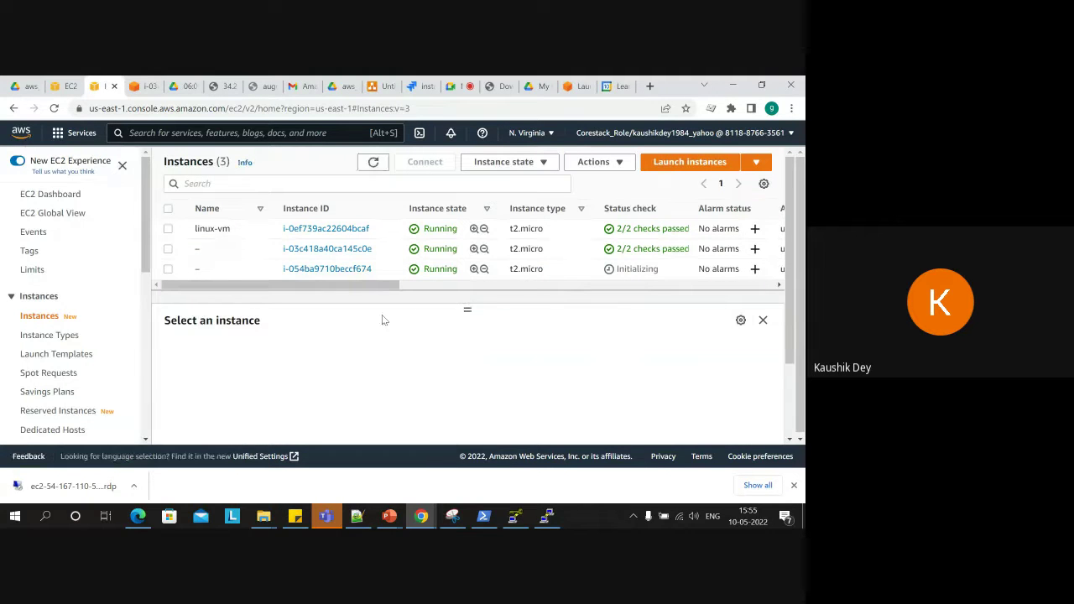
Recheck whether the new Windows instance has finished initializing by refreshing the instances list several times.
{"action": "left_click", "coordinate": [168, 269]}
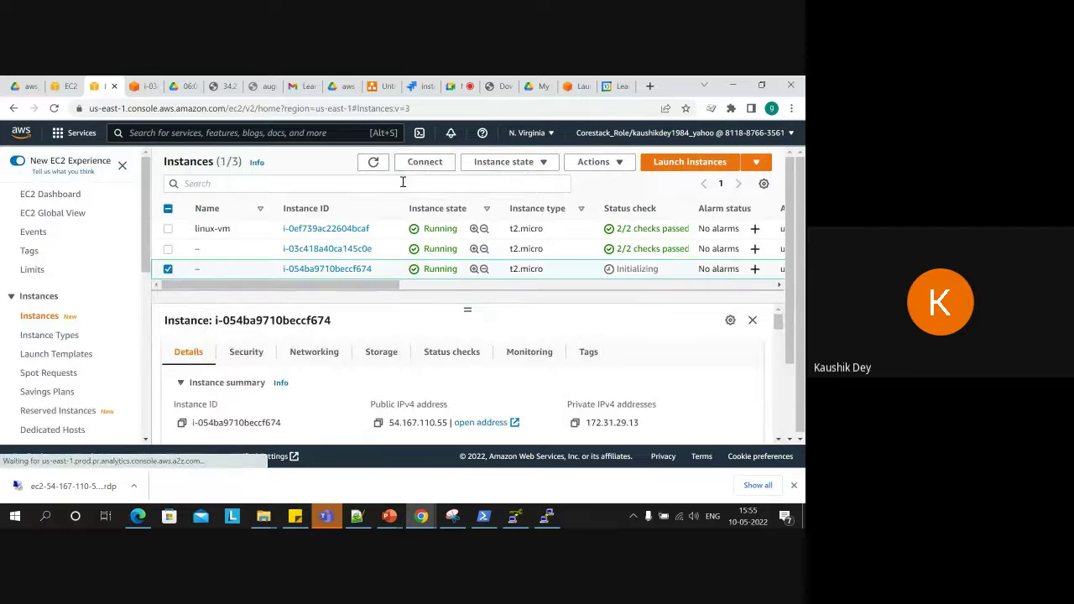
{"action": "left_click", "coordinate": [374, 162]}
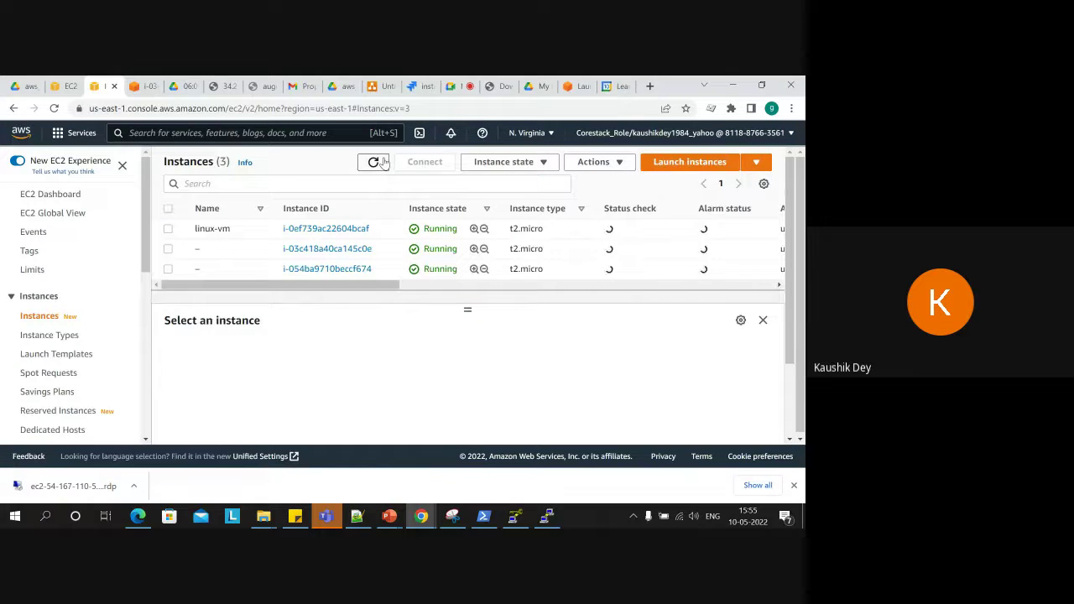
{"action": "left_click", "coordinate": [167, 268]}
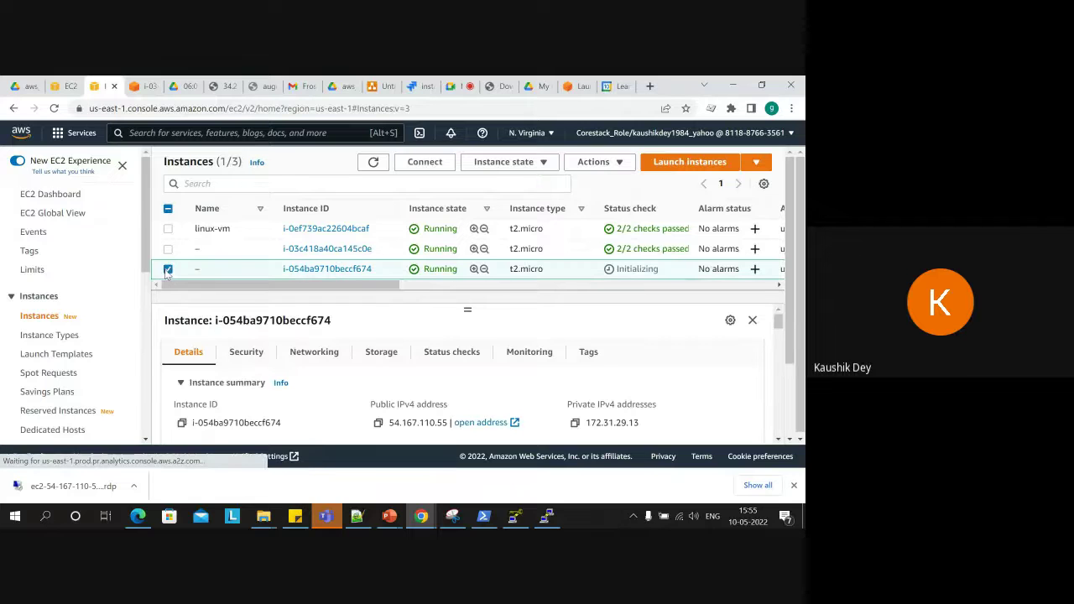
{"action": "left_click", "coordinate": [373, 163]}
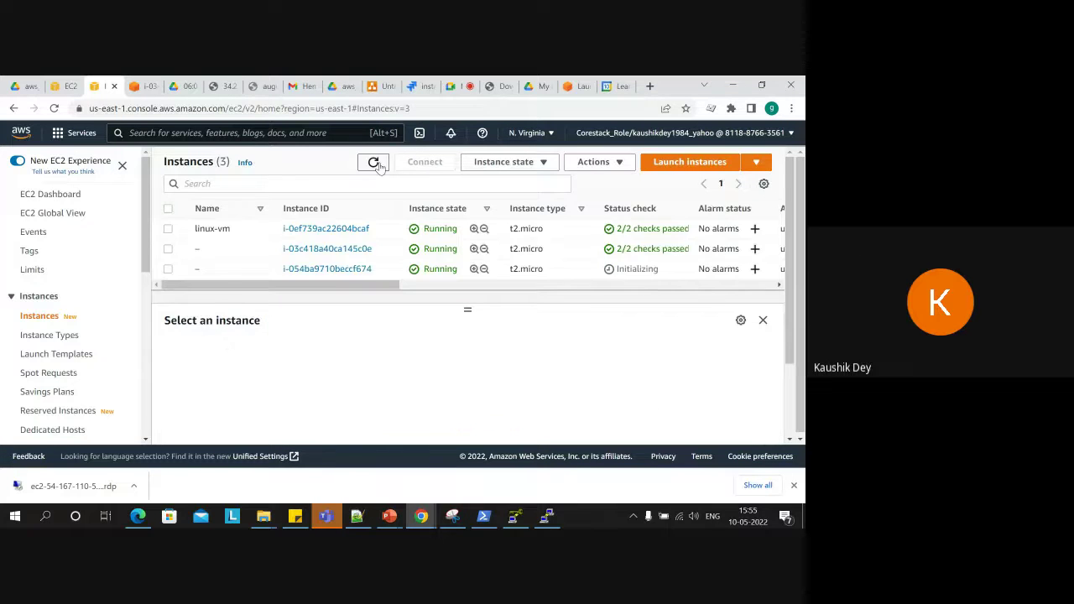
{"action": "left_click", "coordinate": [169, 269]}
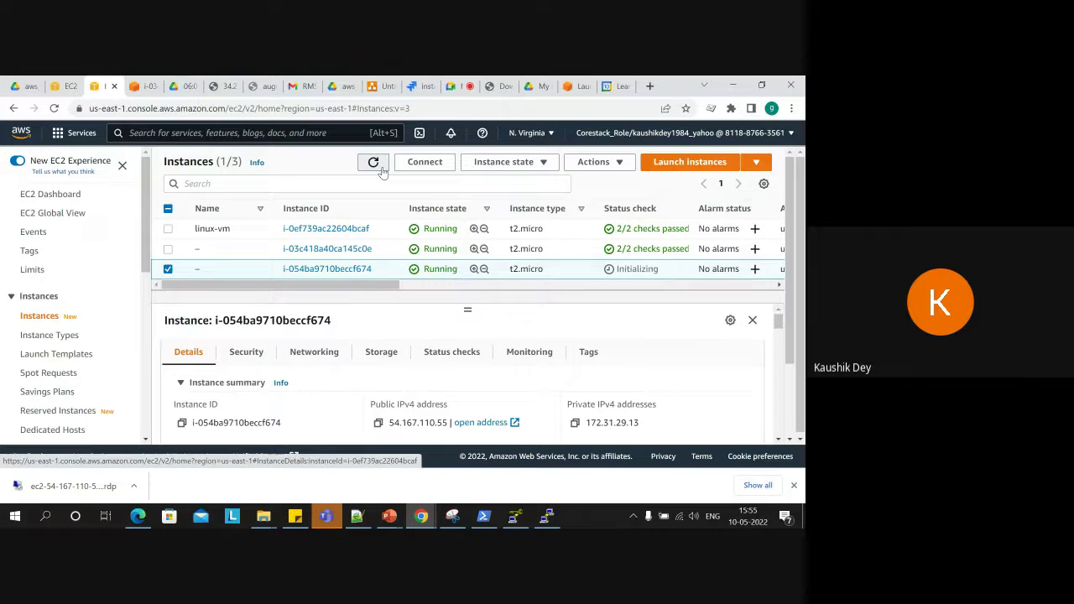
{"action": "left_click", "coordinate": [374, 162]}
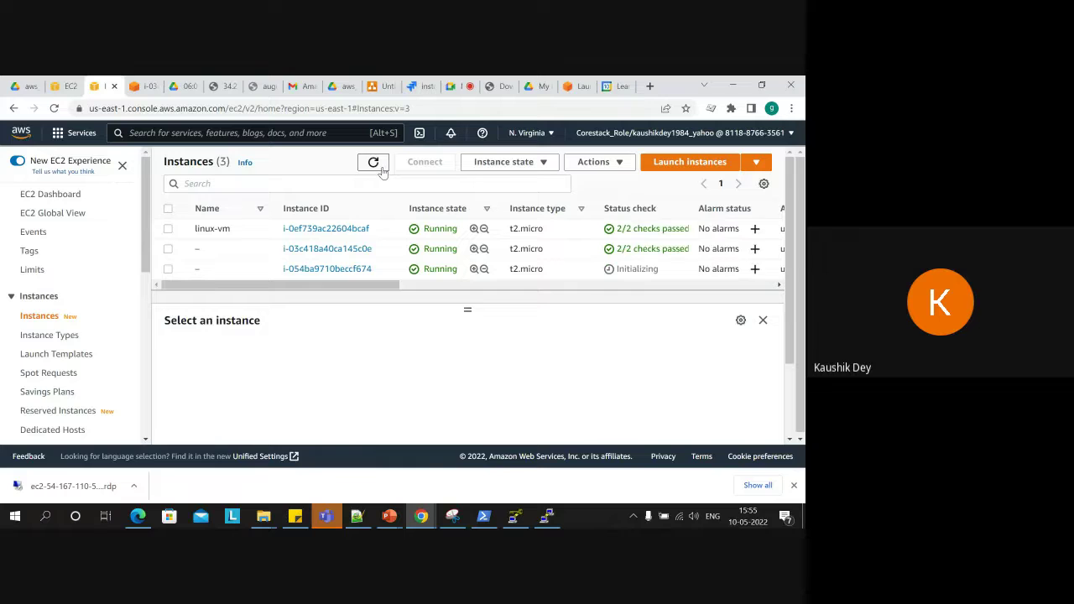
Review the new instance's user data script, return to the instances list without editing it, and reselect the instance.
{"action": "left_click", "coordinate": [168, 270]}
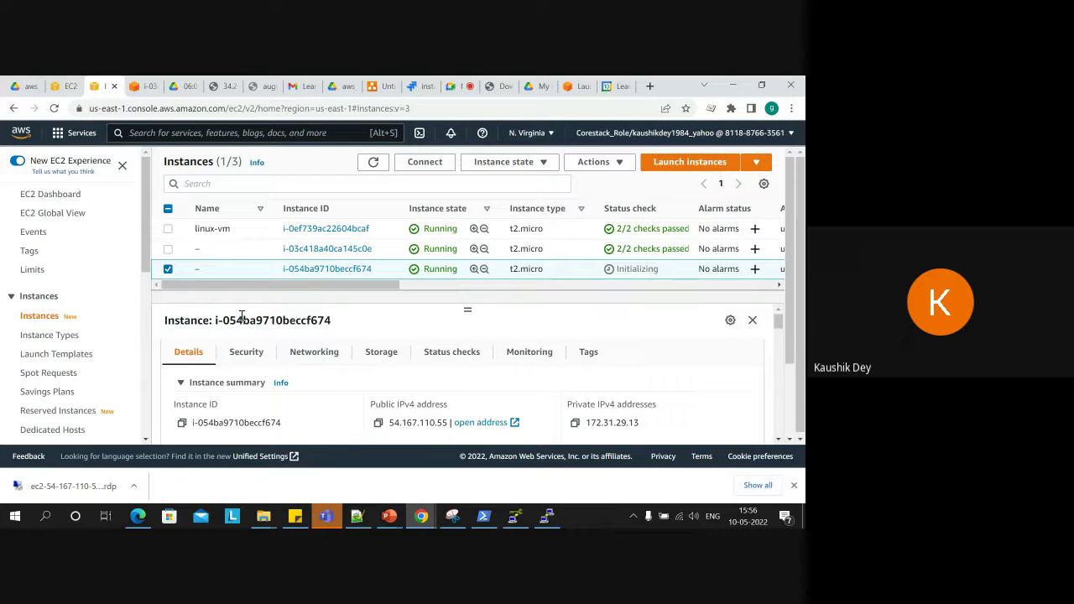
{"action": "left_click", "coordinate": [601, 164]}
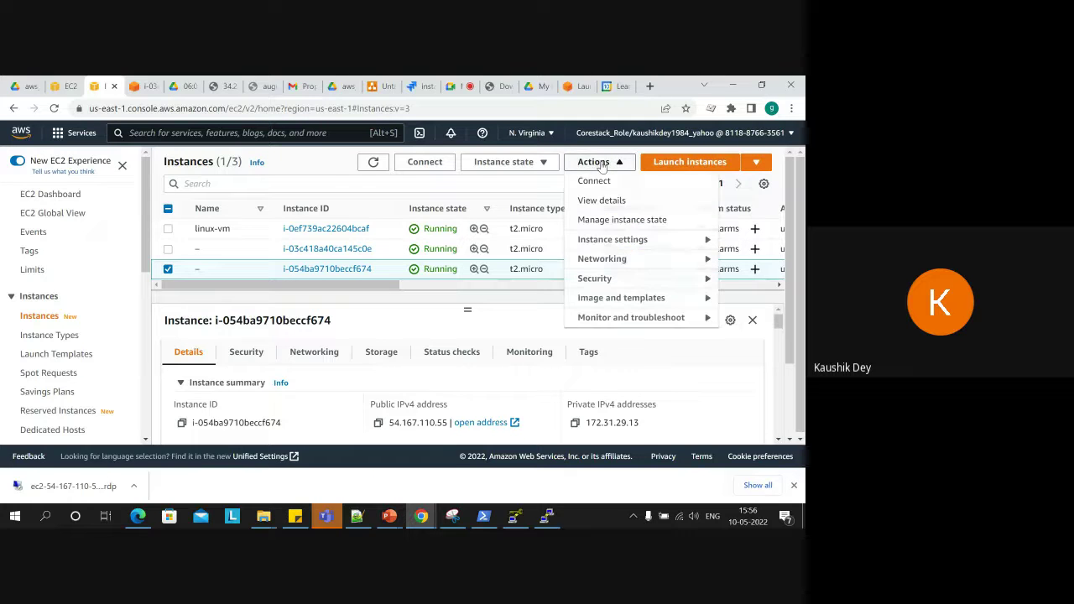
{"action": "left_click", "coordinate": [595, 244]}
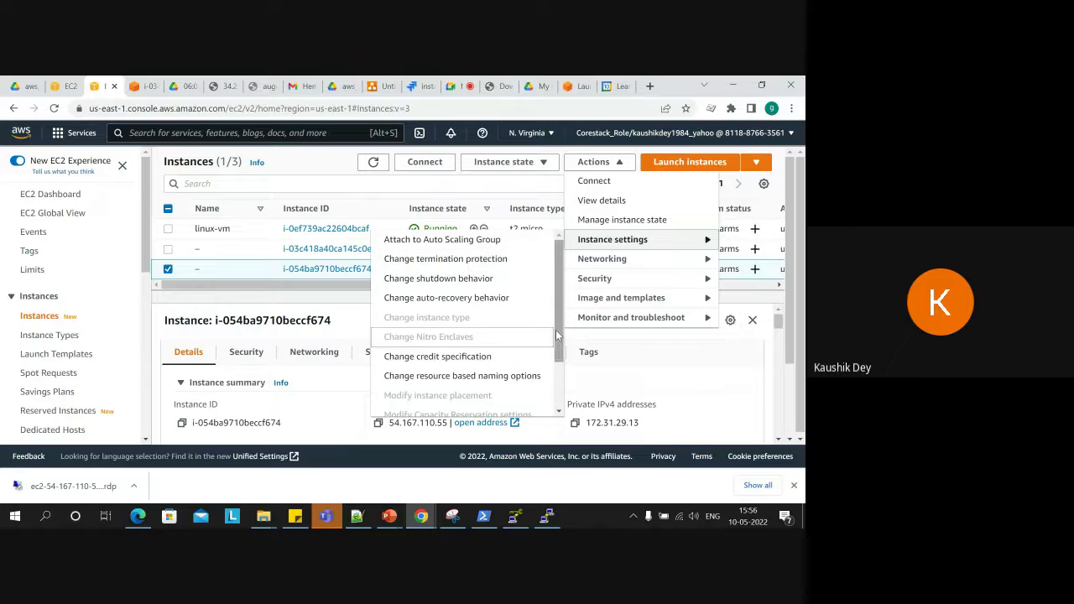
{"action": "scroll", "coordinate": [556, 334], "scroll_direction": "down", "scroll_amount": 1}
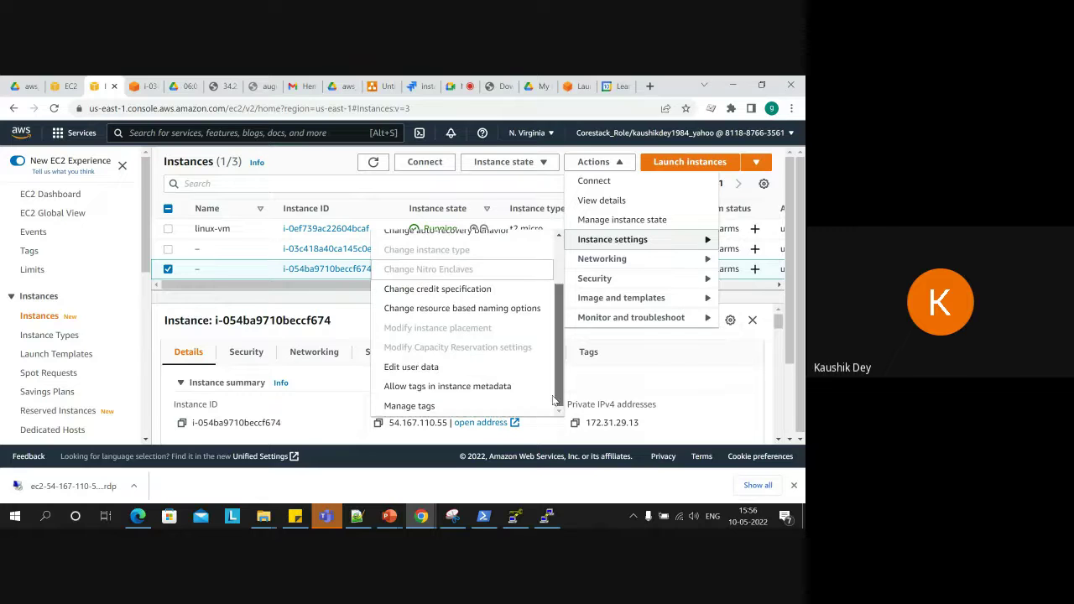
{"action": "left_click", "coordinate": [449, 367]}
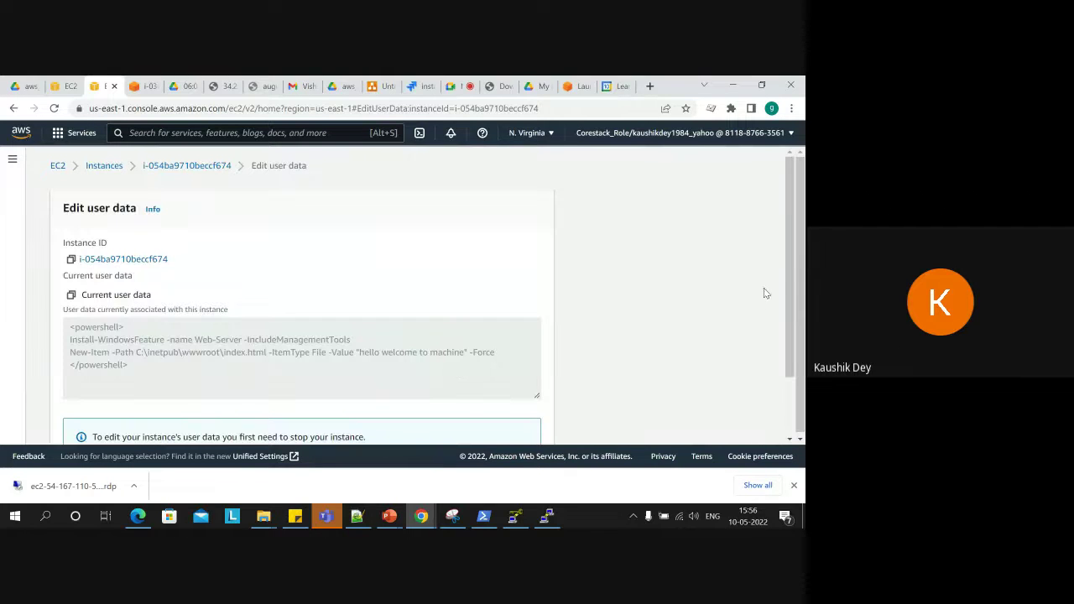
{"action": "left_click_drag", "start_coordinate": [786, 268], "coordinate": [789, 356]}
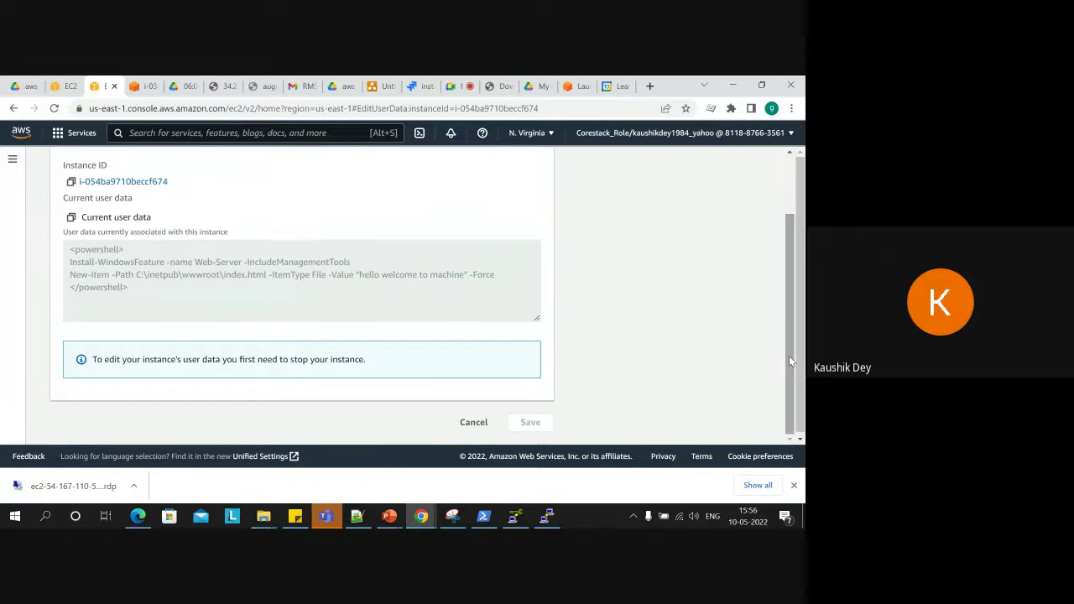
{"action": "left_click", "coordinate": [475, 423]}
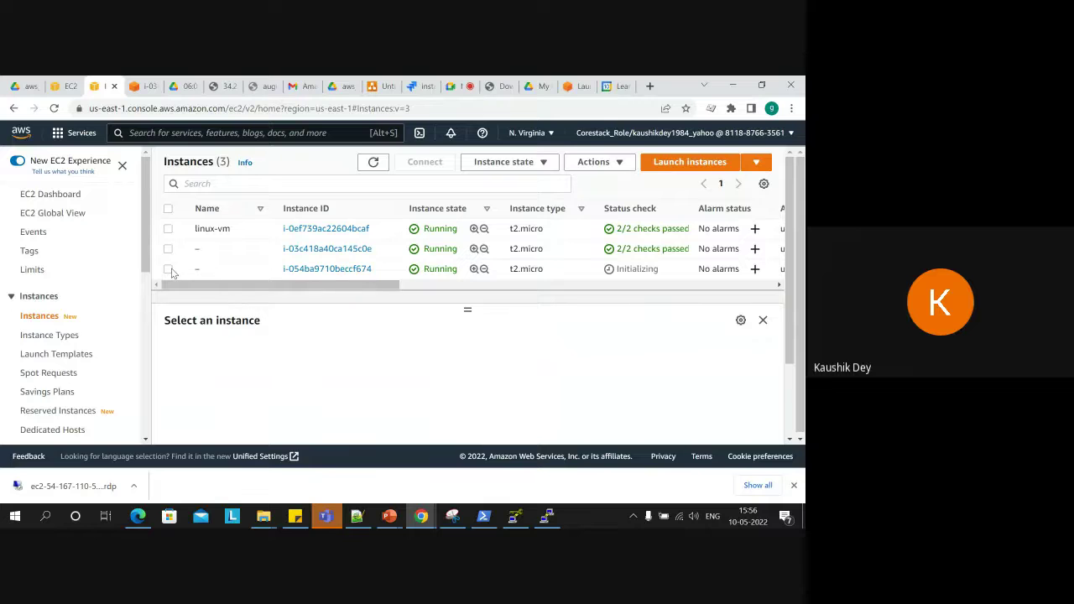
{"action": "left_click", "coordinate": [168, 269]}
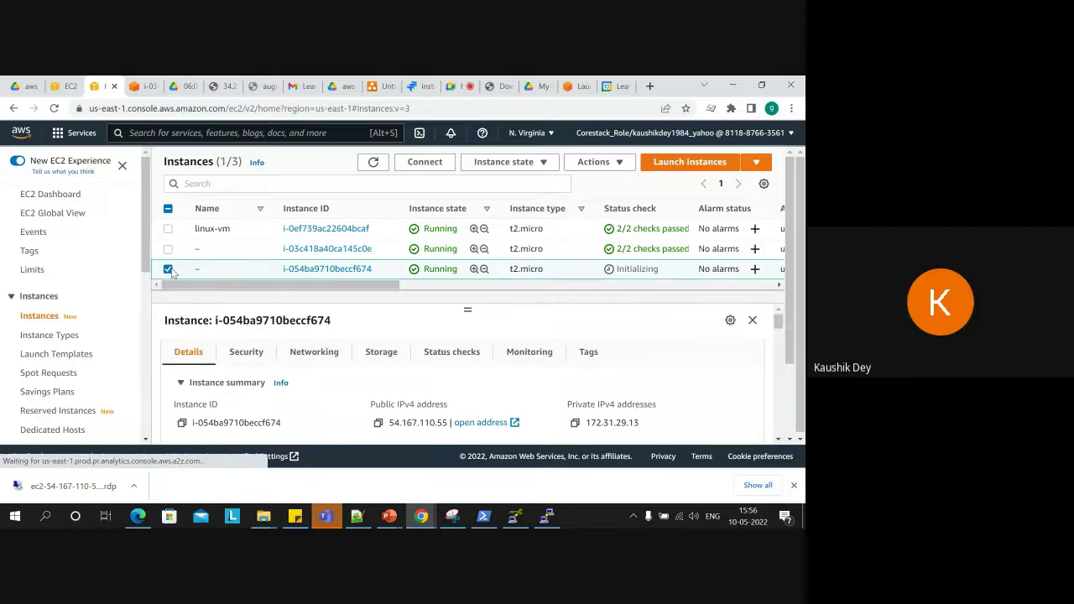
Refresh the instances list and request the new Windows instance's password from its RDP client connection options.
{"action": "left_click", "coordinate": [373, 162]}
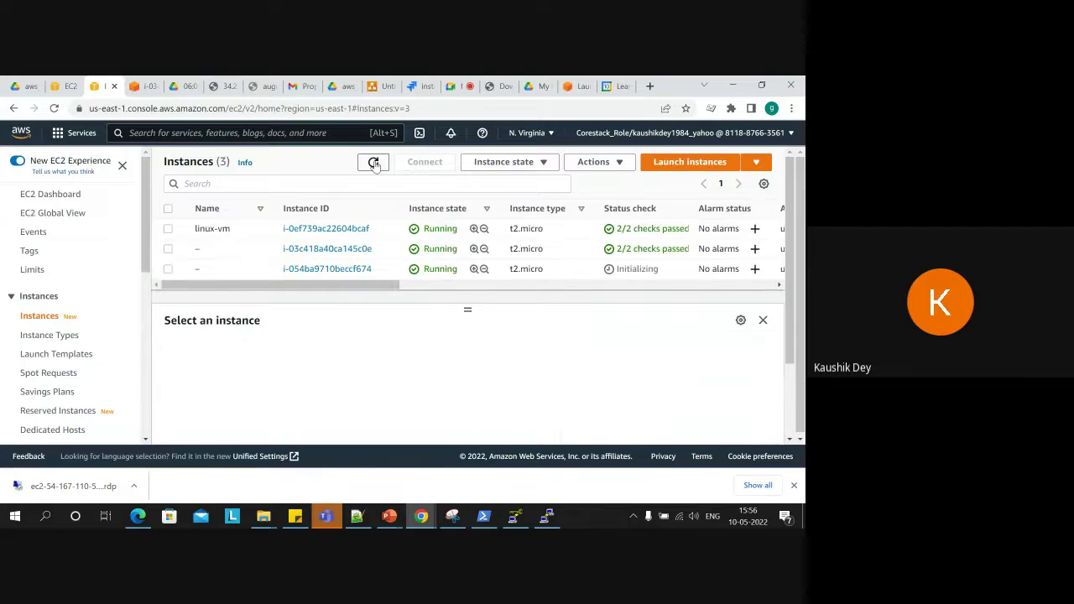
{"action": "left_click", "coordinate": [168, 269]}
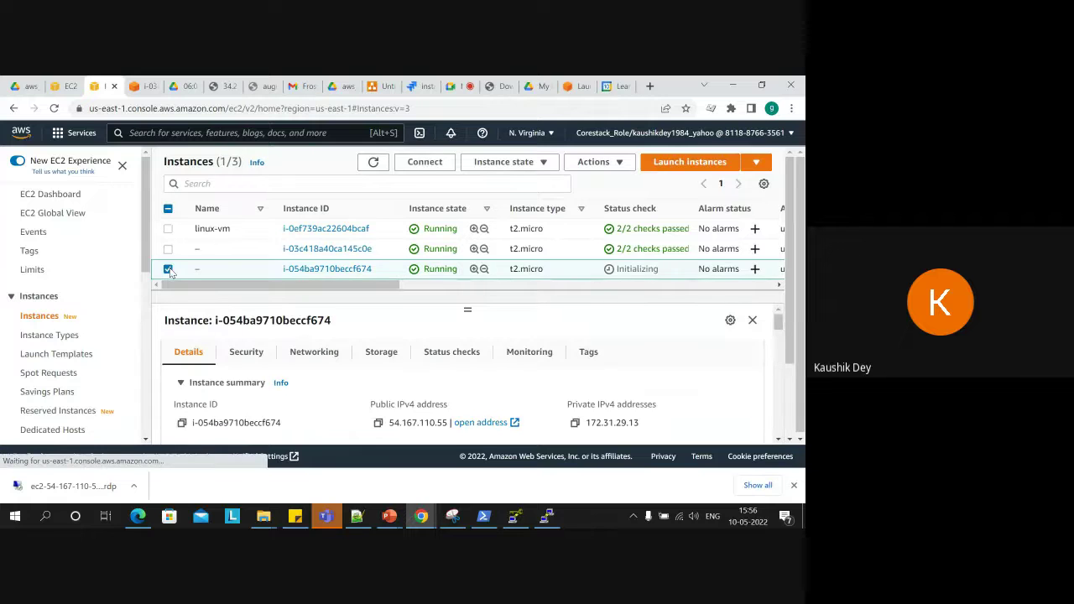
{"action": "left_click", "coordinate": [438, 165]}
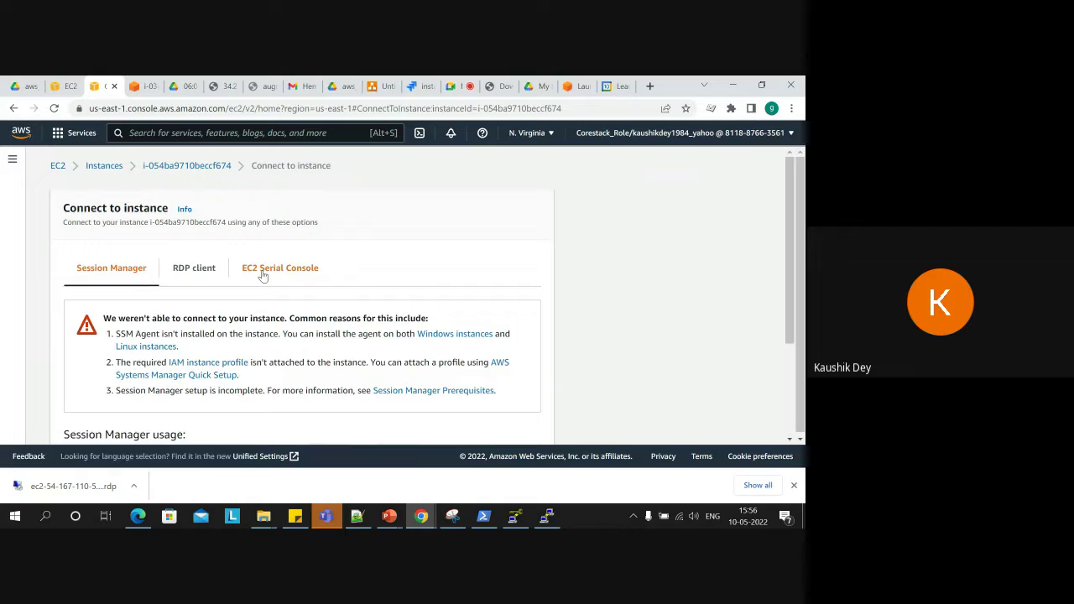
{"action": "left_click", "coordinate": [194, 270]}
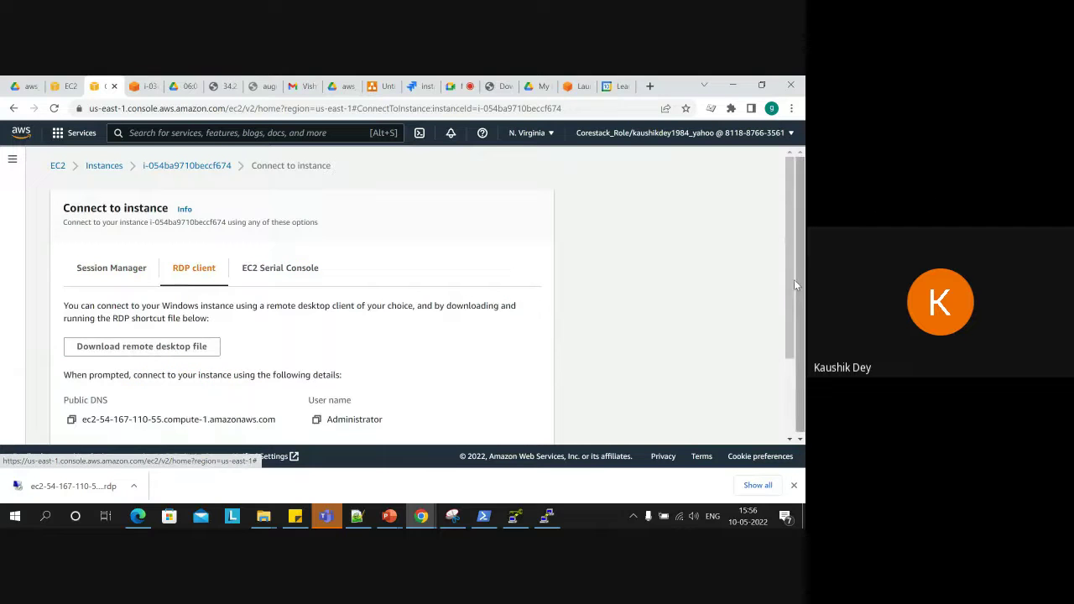
{"action": "left_click_drag", "start_coordinate": [794, 280], "coordinate": [791, 391]}
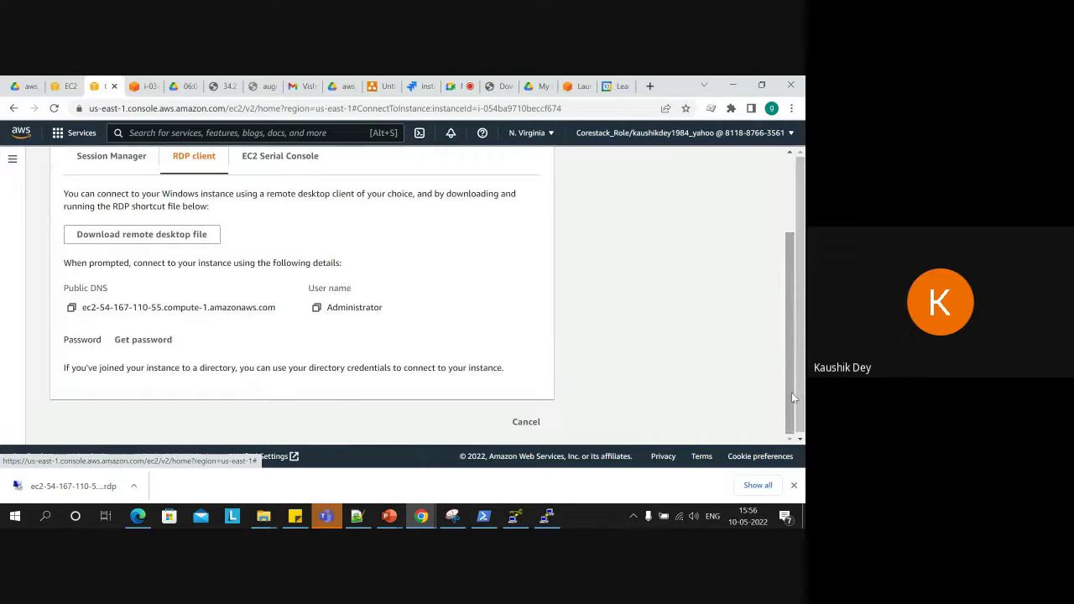
{"action": "left_click", "coordinate": [150, 346]}
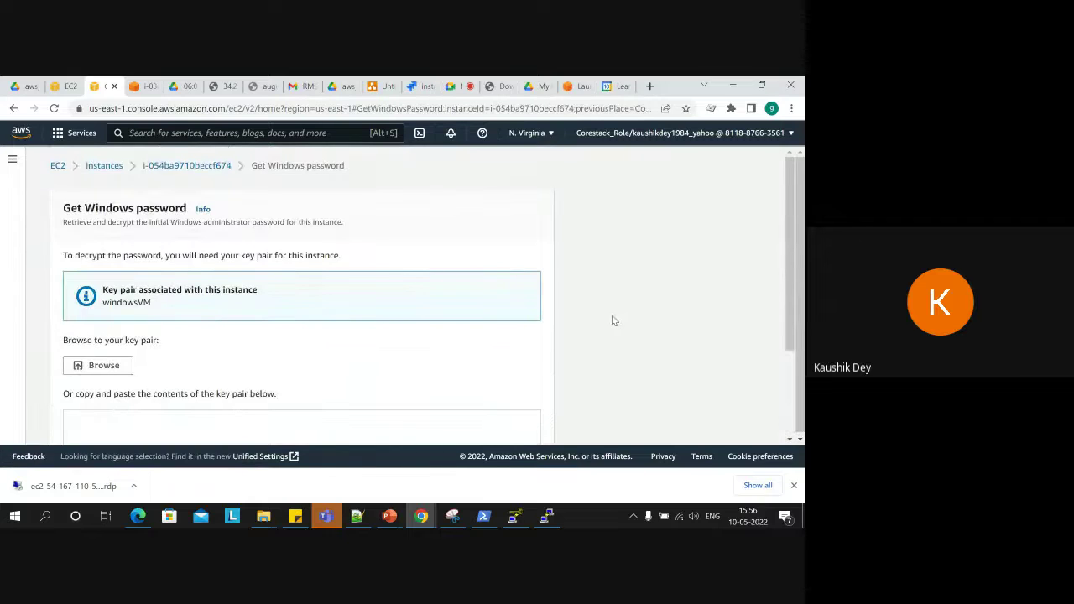
Load the key pair file windowsVM.pem from the Downloads folder and decrypt the instance's Windows password.
{"action": "left_click_drag", "start_coordinate": [790, 306], "coordinate": [795, 383]}
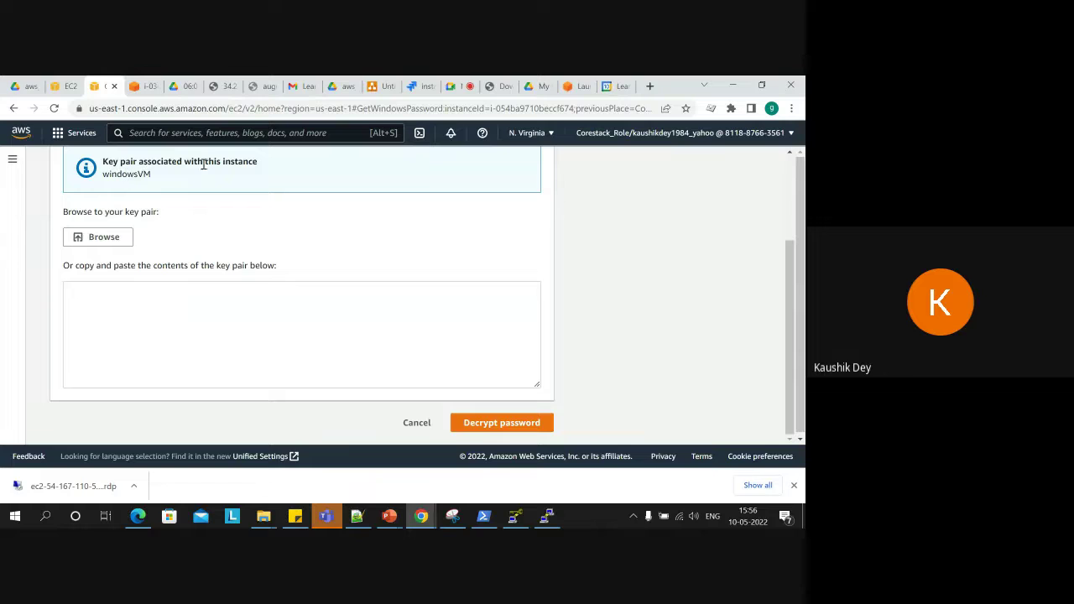
{"action": "left_click", "coordinate": [121, 238]}
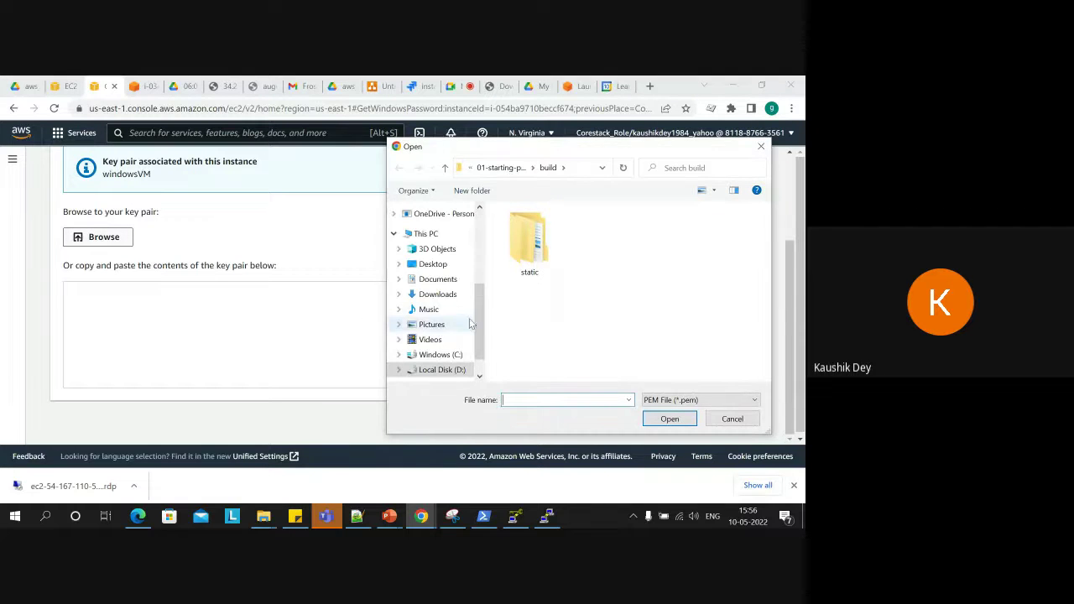
{"action": "left_click_drag", "start_coordinate": [478, 318], "coordinate": [477, 239]}
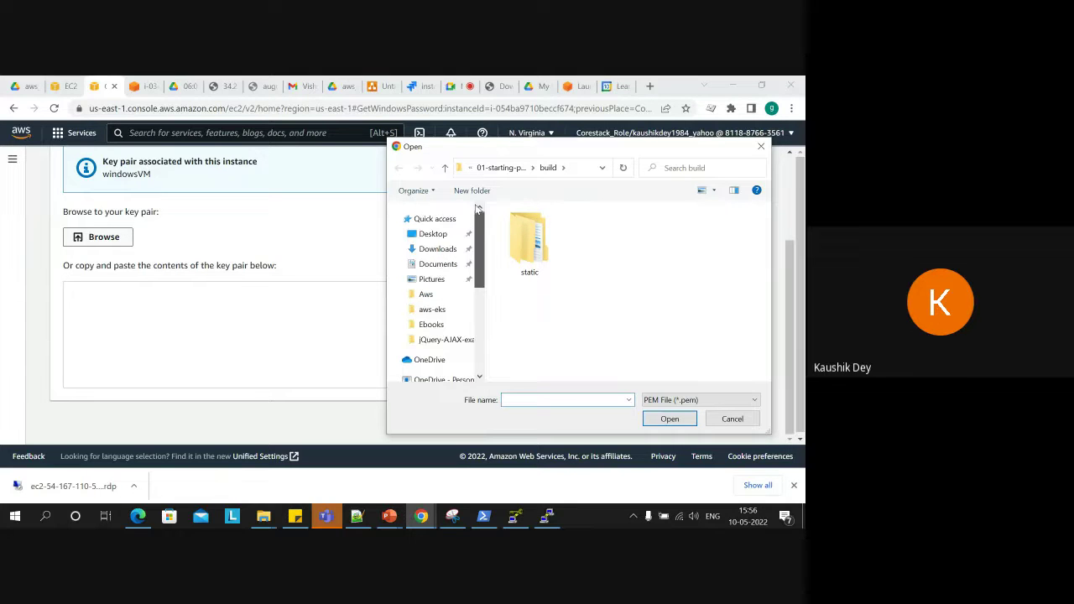
{"action": "left_click", "coordinate": [438, 249]}
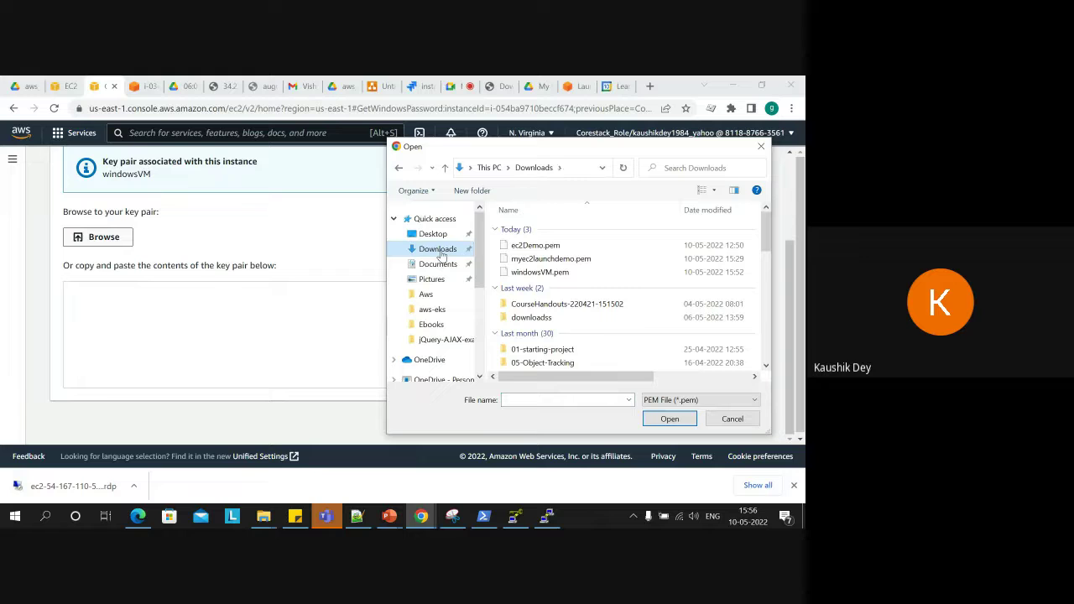
{"action": "left_click", "coordinate": [546, 273]}
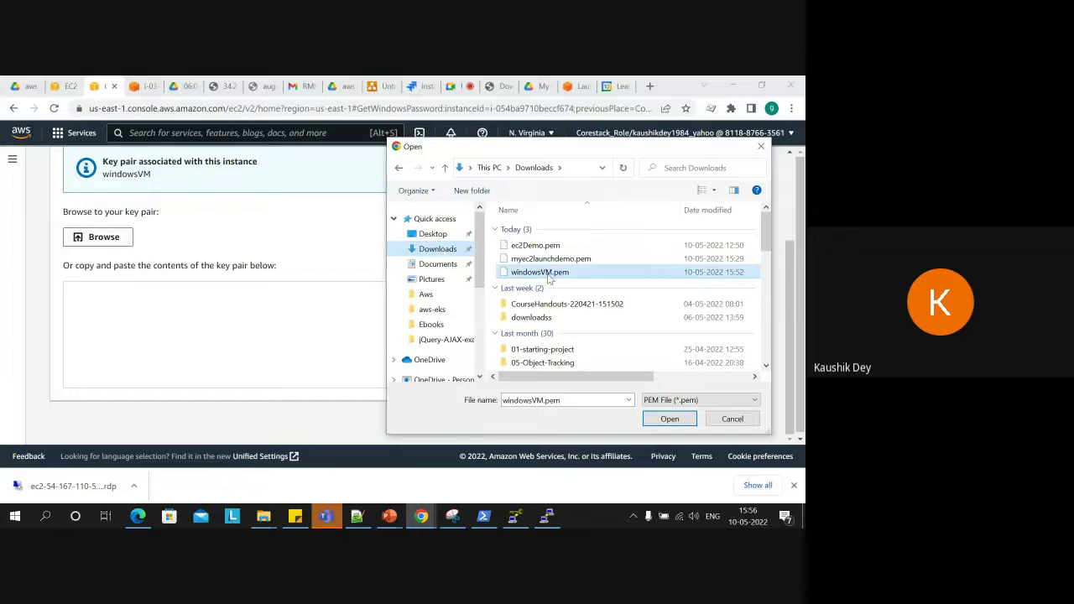
{"action": "left_click", "coordinate": [669, 418]}
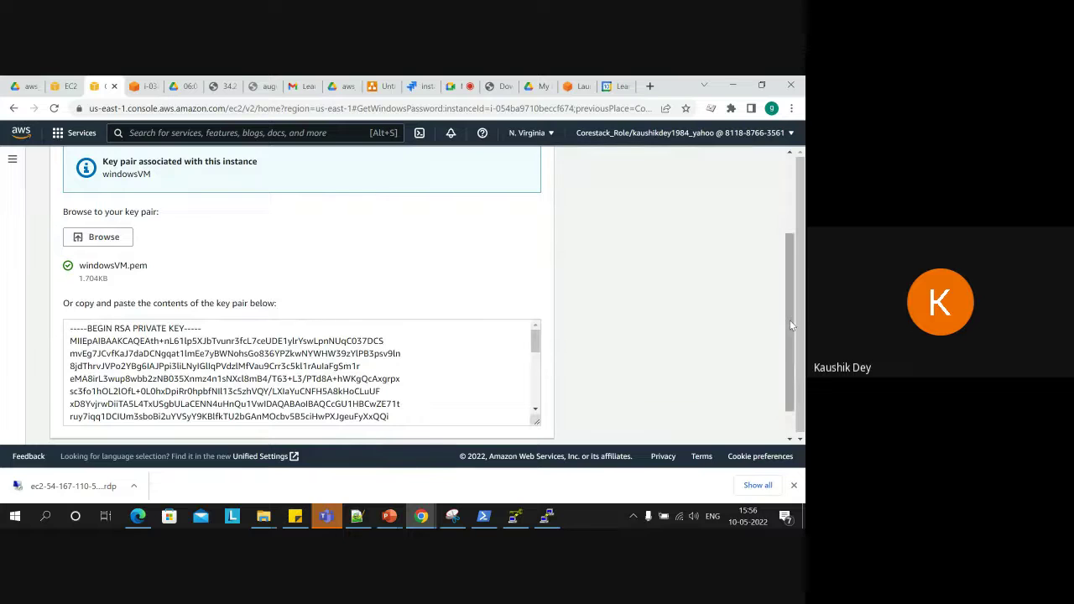
{"action": "scroll", "coordinate": [790, 319], "scroll_direction": "down", "scroll_amount": 2}
{"action": "left_click", "coordinate": [544, 423]}
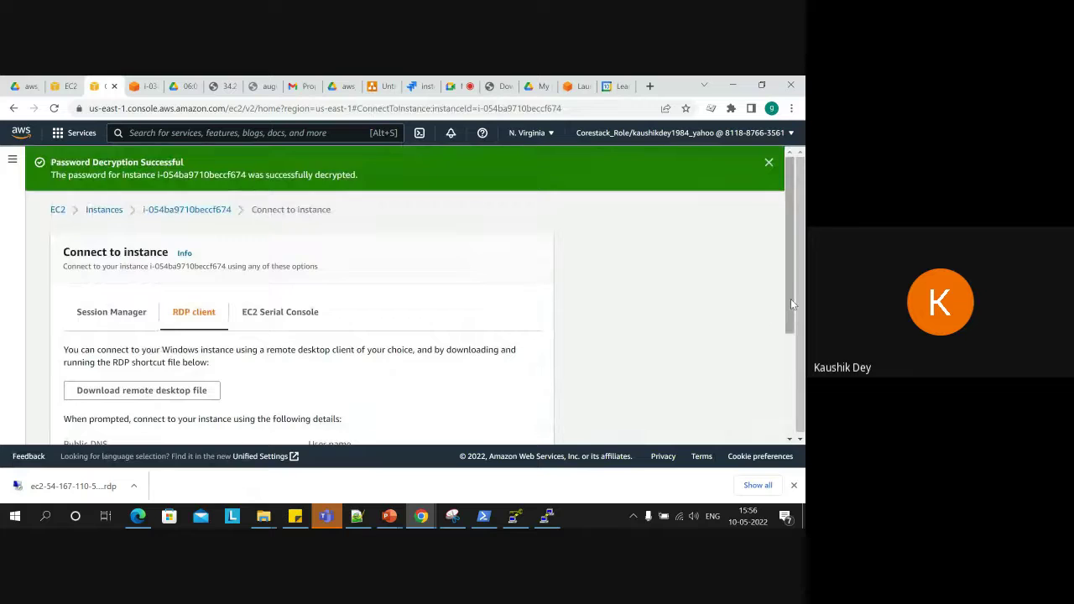
Copy the decrypted administrator password and paste it on a new line below the PowerShell script in Notepad++'s ec2-user-data.sh.
{"action": "left_click_drag", "start_coordinate": [790, 298], "coordinate": [795, 407]}
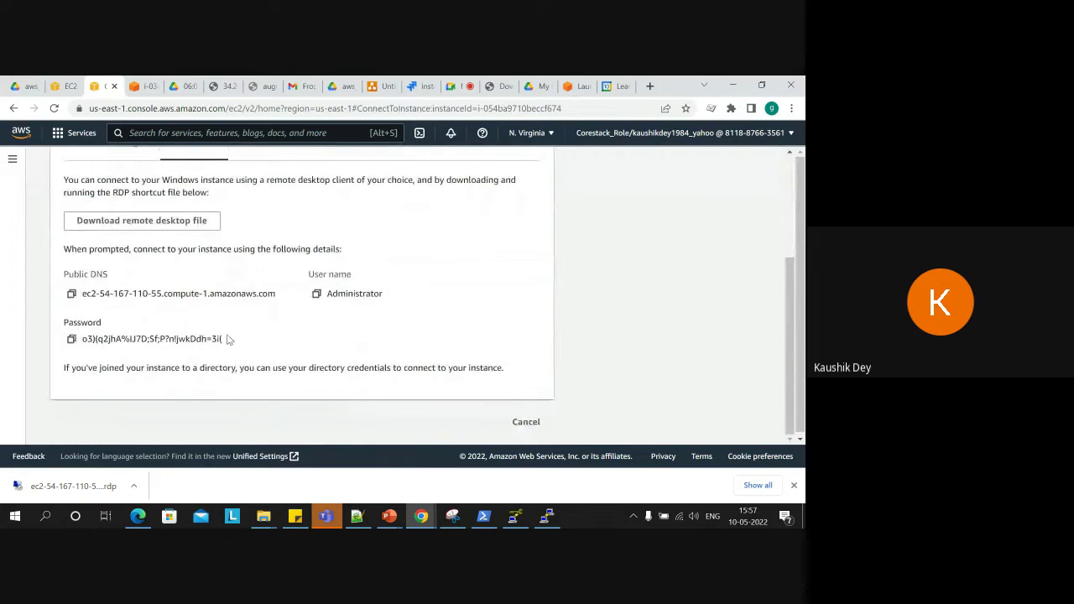
{"action": "left_click_drag", "start_coordinate": [225, 339], "coordinate": [84, 337]}
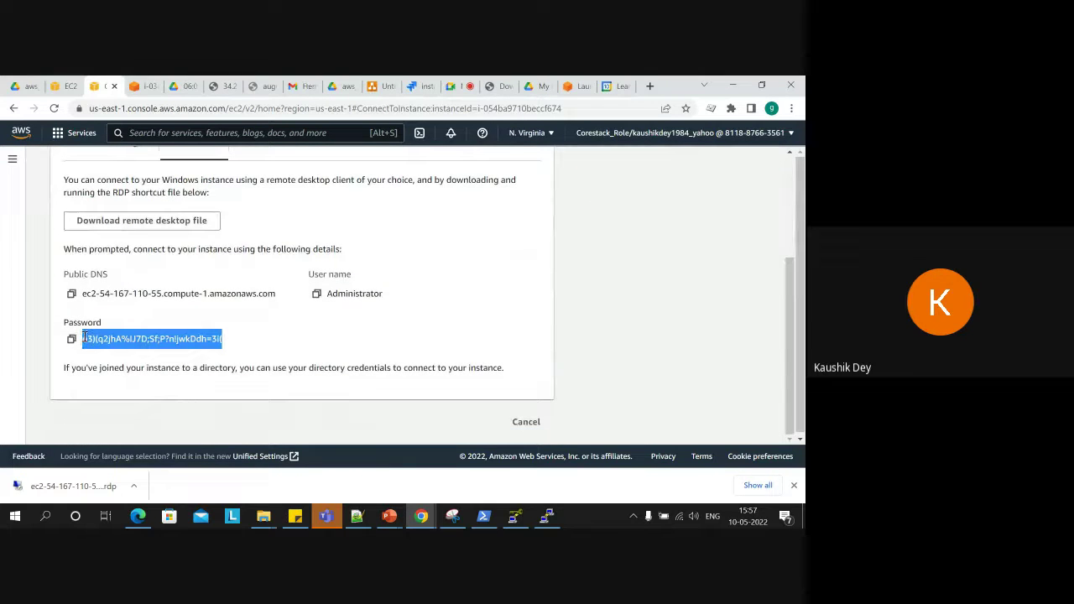
{"action": "left_click", "coordinate": [72, 340]}
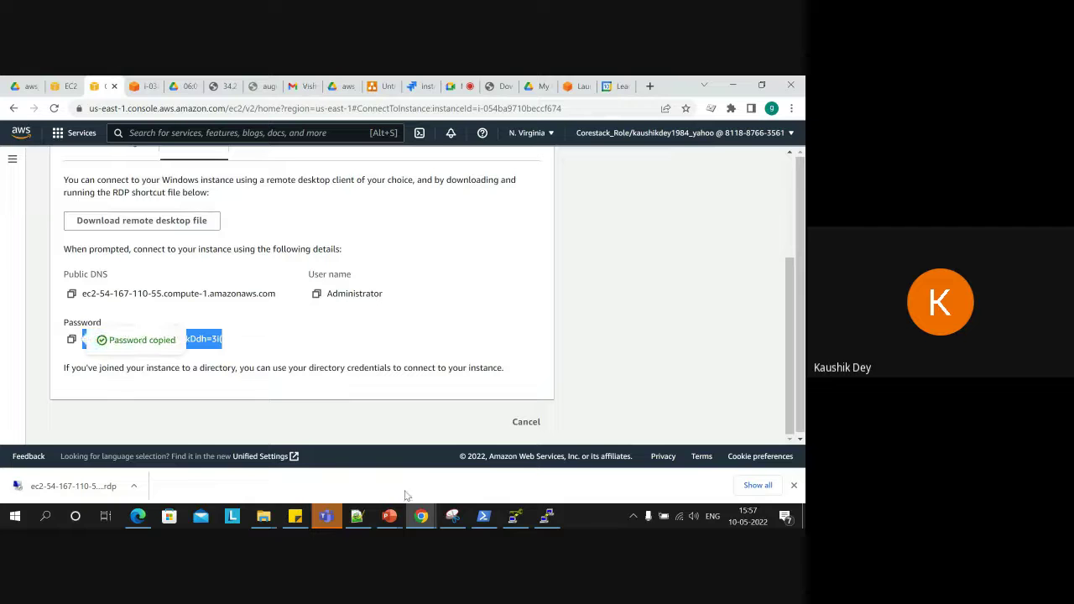
{"action": "left_click", "coordinate": [358, 515]}
{"action": "left_click", "coordinate": [366, 378]}
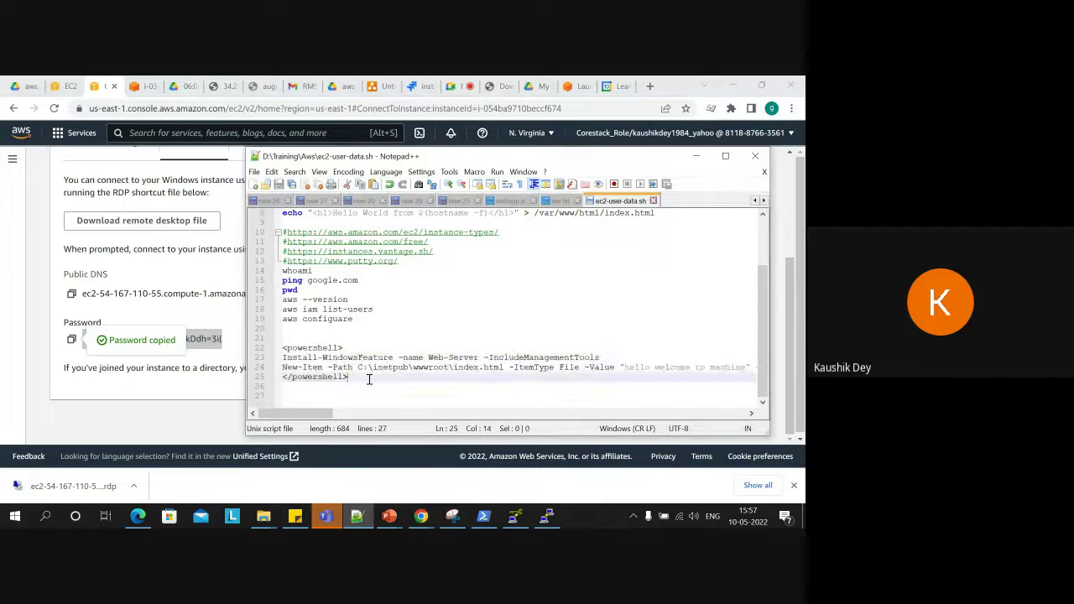
{"action": "key", "text": "Return"}
{"action": "key", "text": "ctrl+v"}
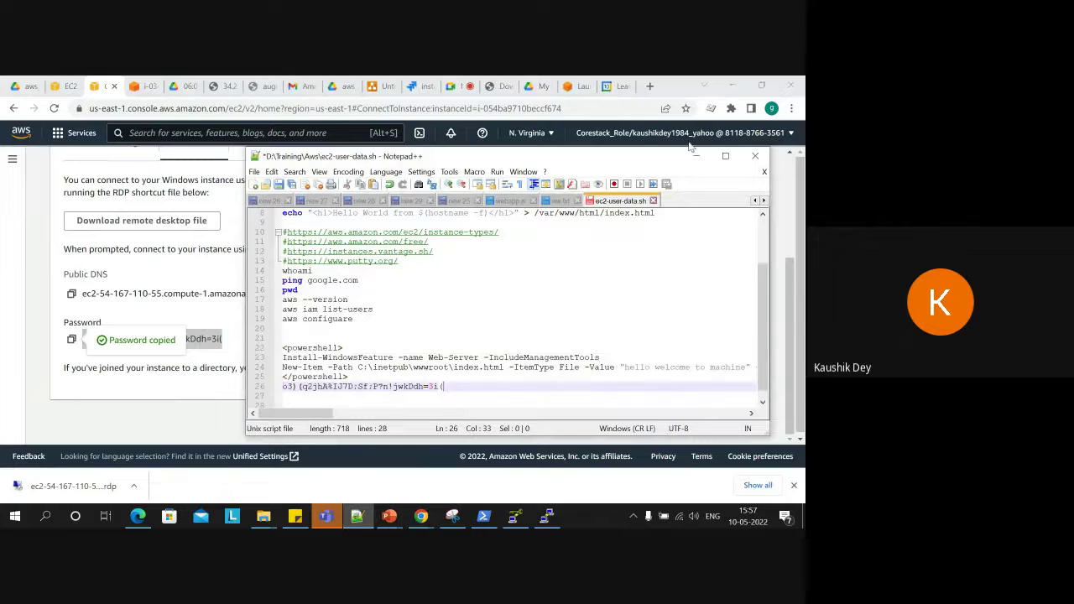
{"action": "left_click", "coordinate": [695, 156]}
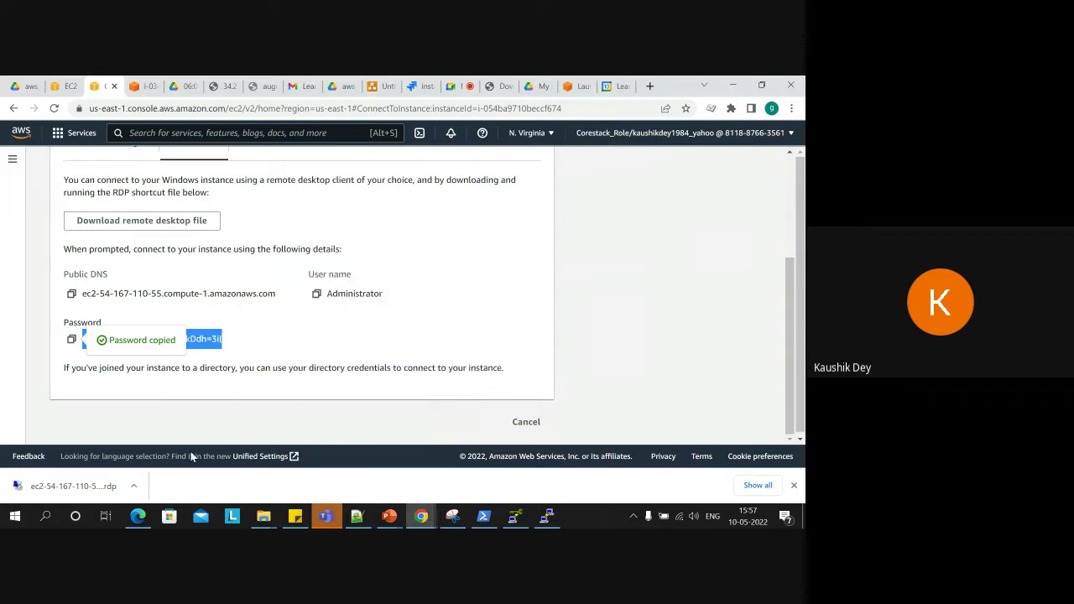
Open the downloaded RDP file from the Downloads folder, start the connection, and choose to use a different account for the credentials.
{"action": "left_click", "coordinate": [133, 486]}
{"action": "left_click", "coordinate": [152, 443]}
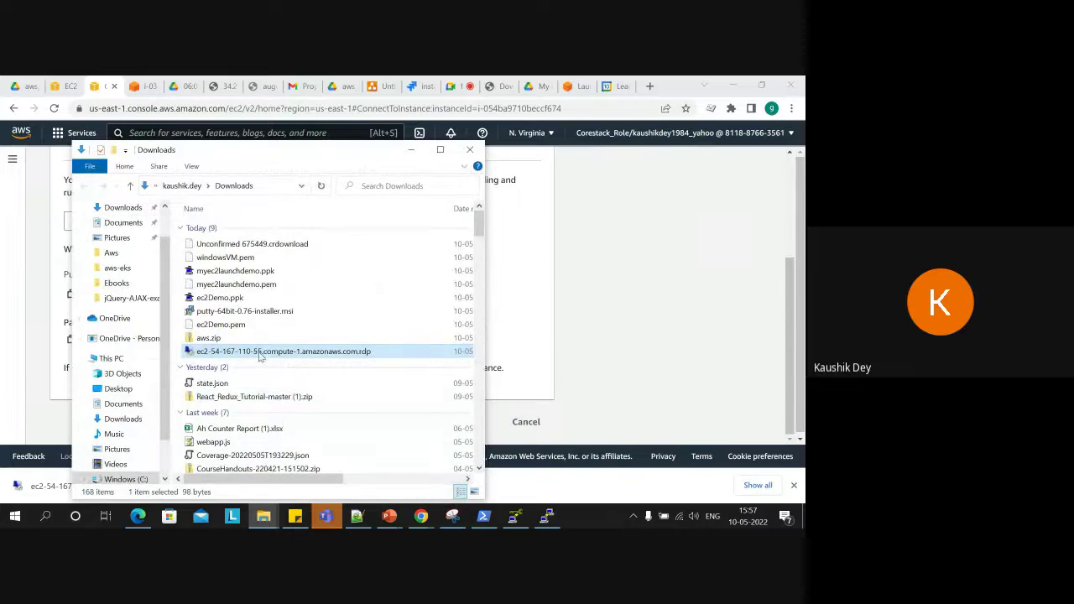
{"action": "double_click", "coordinate": [260, 352]}
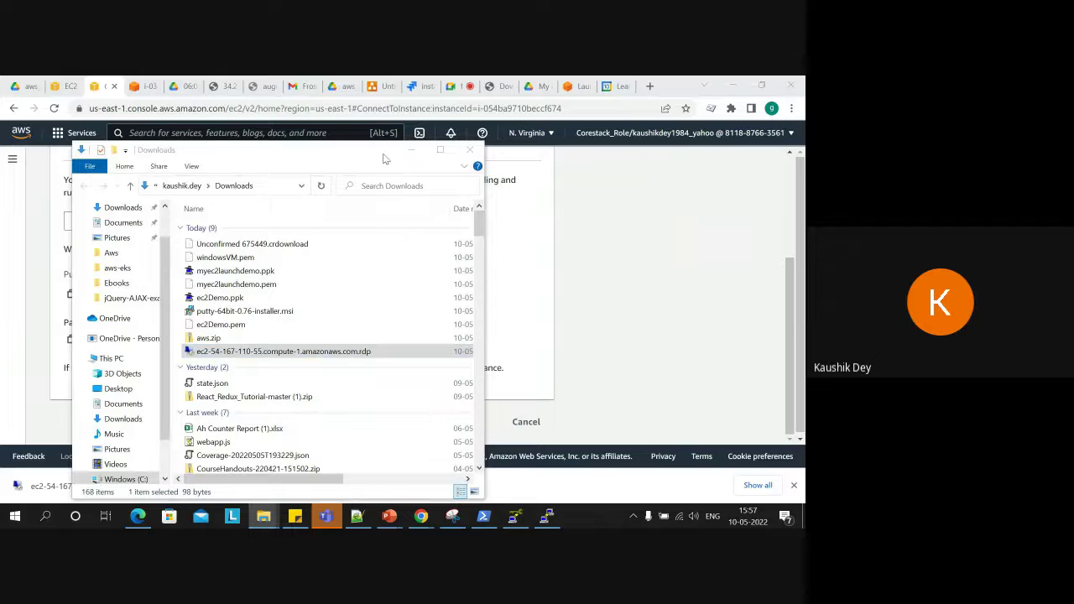
{"action": "left_click", "coordinate": [493, 364]}
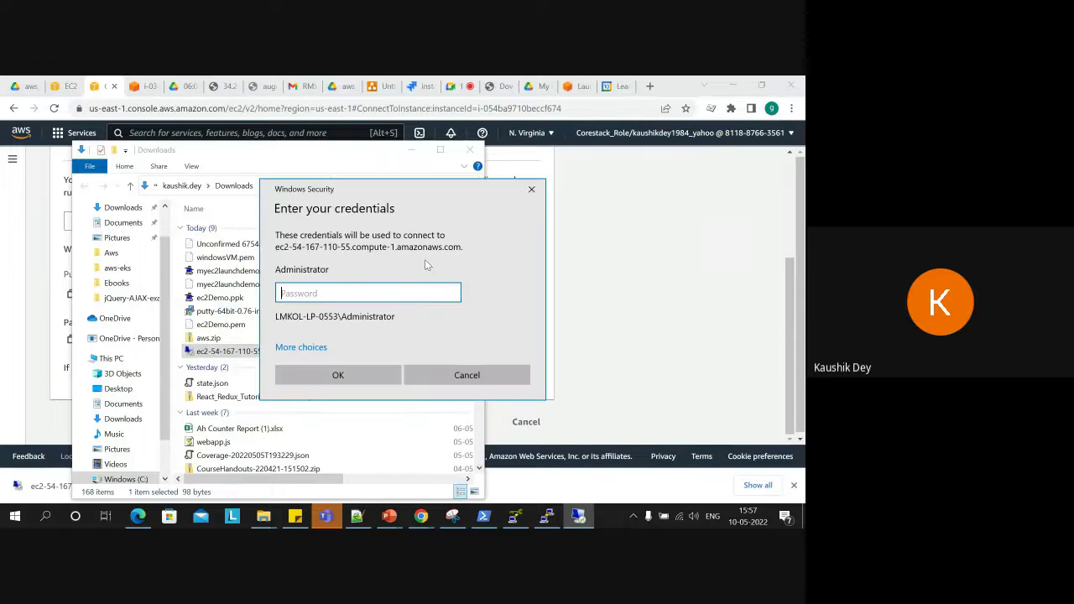
{"action": "left_click", "coordinate": [312, 348]}
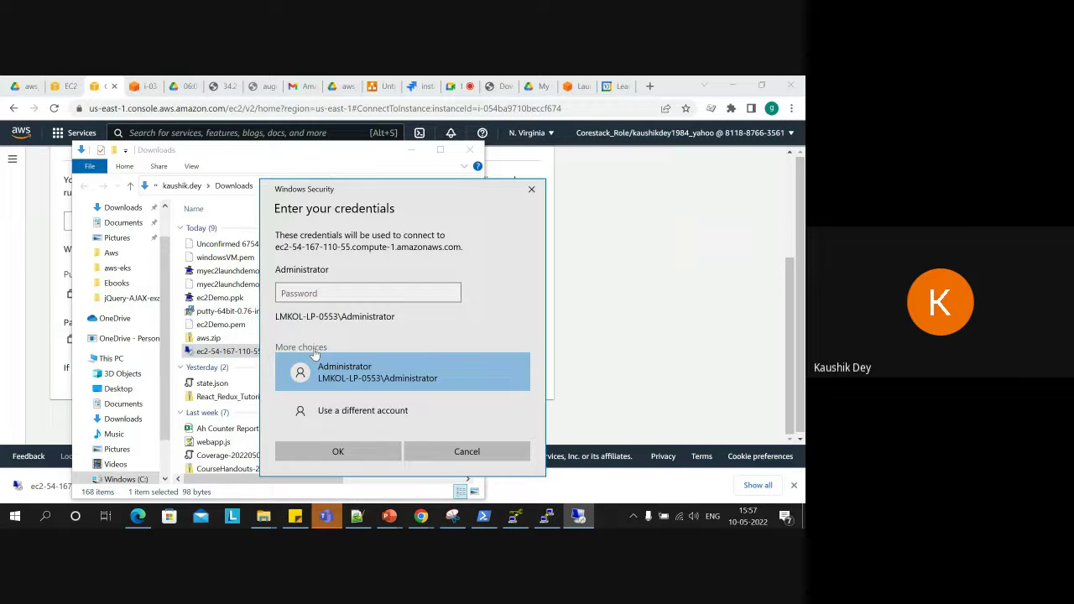
{"action": "left_click", "coordinate": [346, 417]}
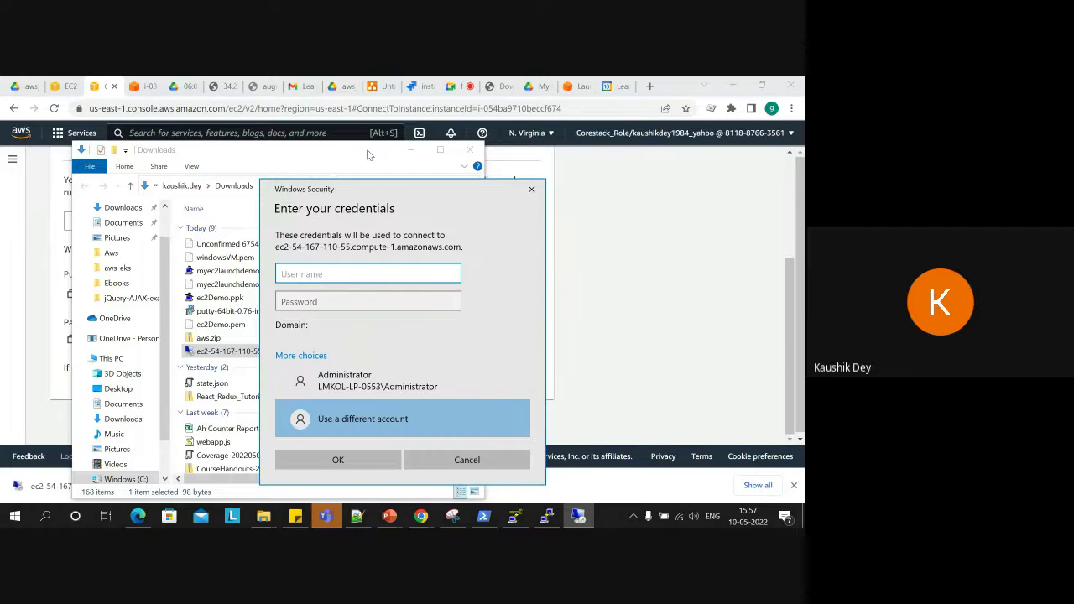
Copy the user name Administrator from the instance's connection details and paste it as the remote desktop login's user name.
{"action": "left_click_drag", "start_coordinate": [367, 155], "coordinate": [804, 342]}
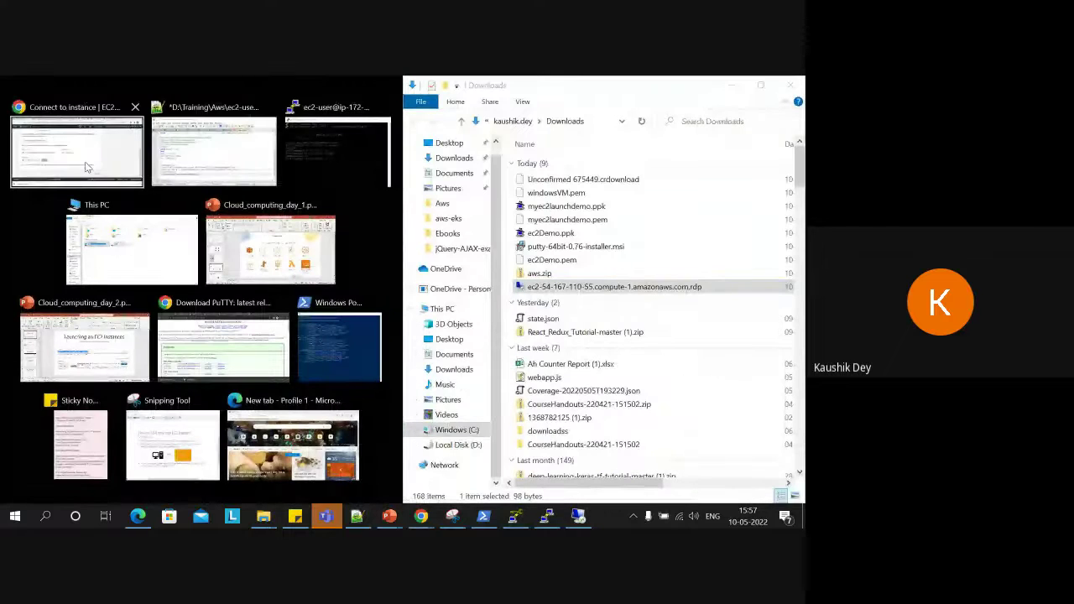
{"action": "left_click", "coordinate": [85, 166]}
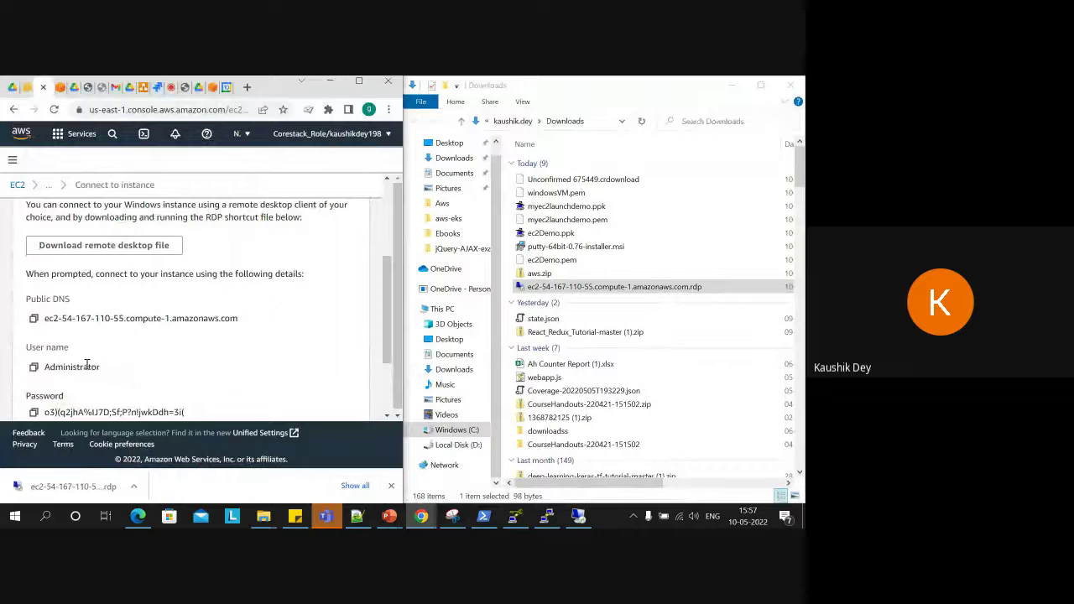
{"action": "double_click", "coordinate": [87, 366]}
{"action": "right_click", "coordinate": [88, 365]}
{"action": "left_click", "coordinate": [110, 374]}
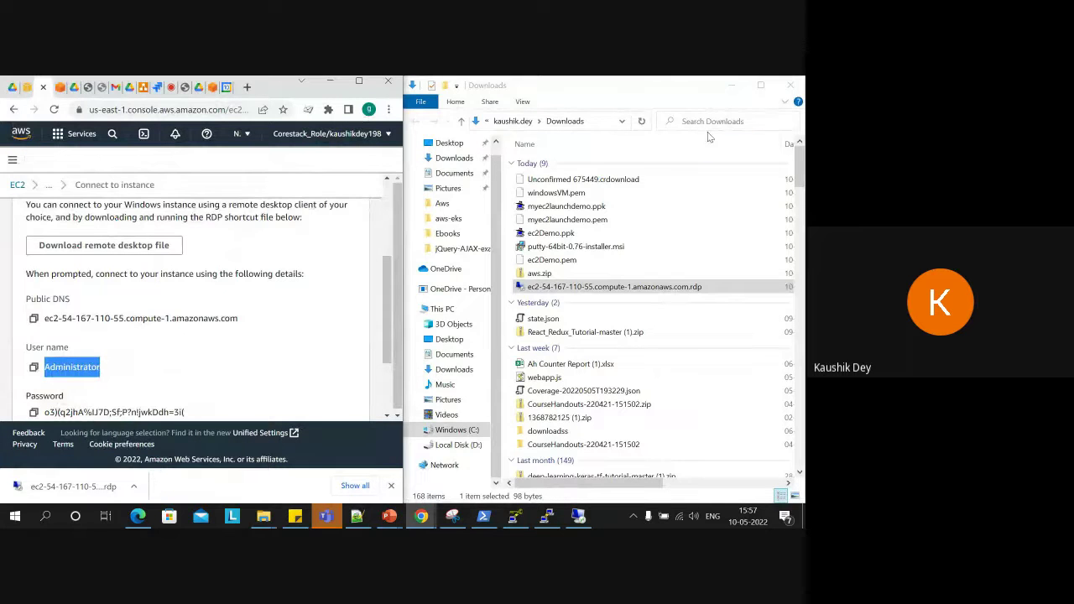
{"action": "left_click", "coordinate": [730, 87]}
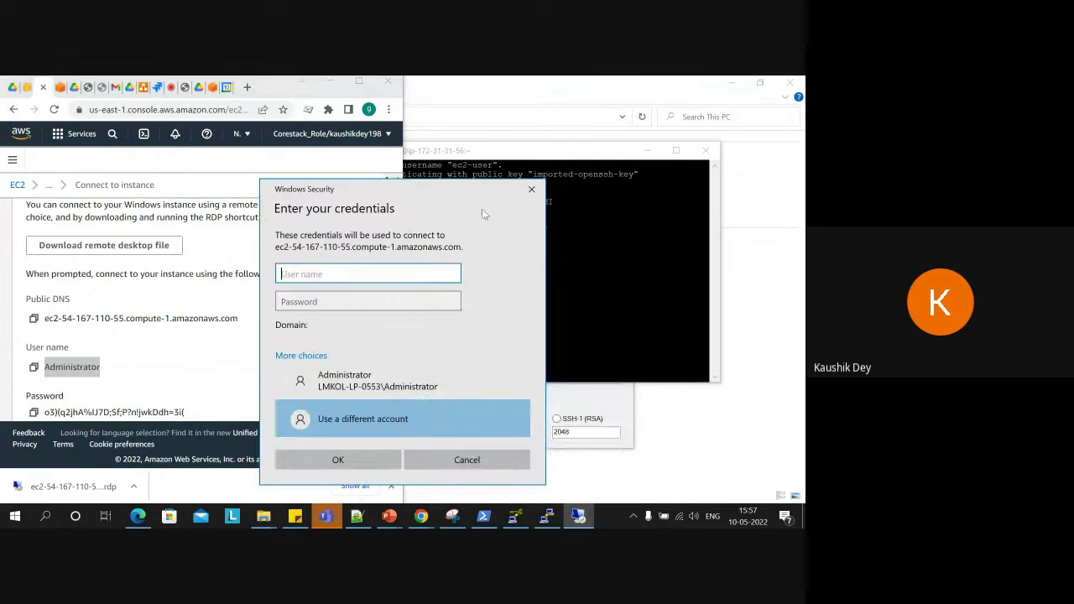
{"action": "key", "text": "ctrl+v"}
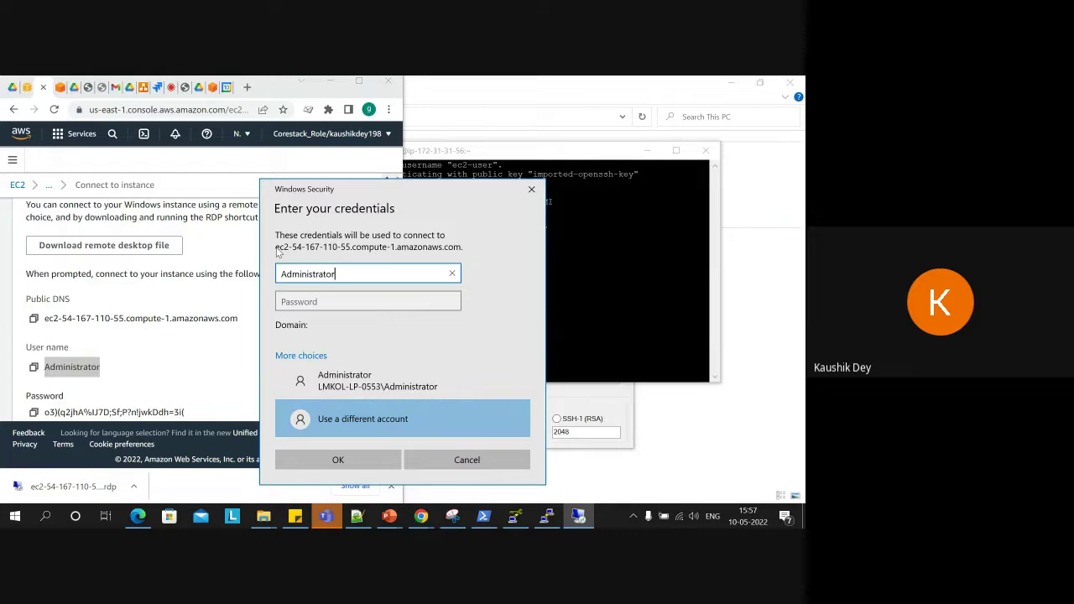
Write the instance's public DNS name ec2-54-167-110-55.compute-1.amazonaws.com on a new line below the password in Notepad++'s ec2-user-data.sh.
{"action": "left_click", "coordinate": [358, 516]}
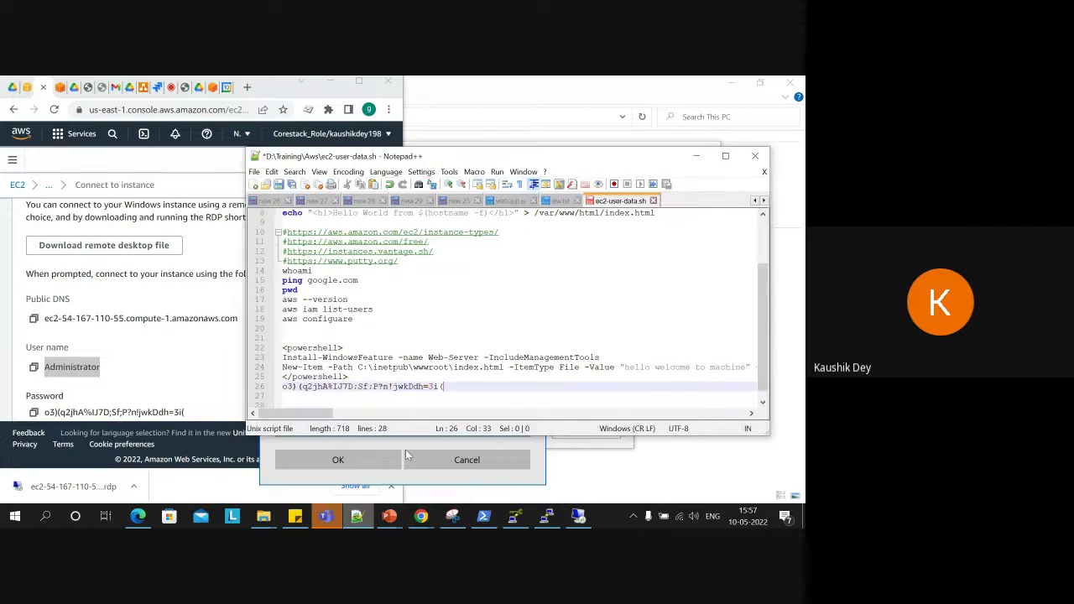
{"action": "left_click", "coordinate": [481, 393]}
{"action": "key", "text": "Return"}
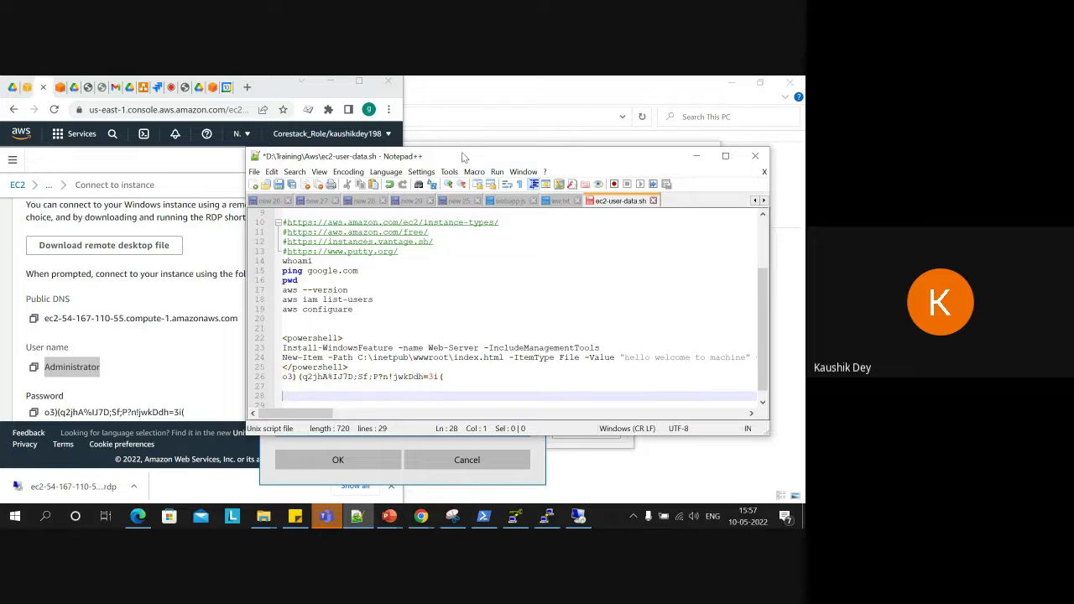
{"action": "left_click_drag", "start_coordinate": [463, 159], "coordinate": [659, 188]}
{"action": "type", "text": "ec"}
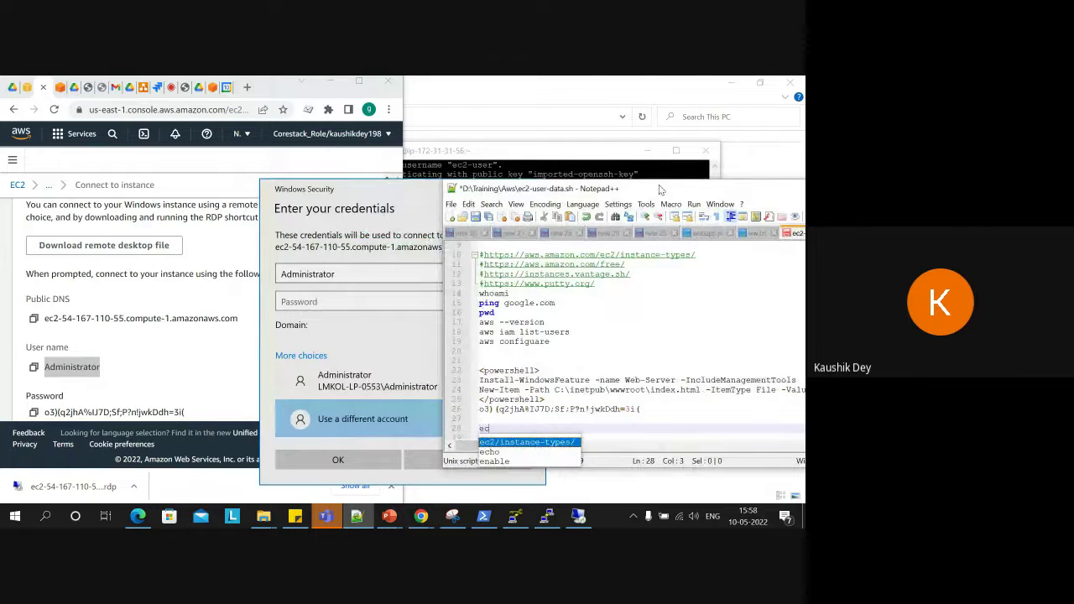
{"action": "type", "text": "2-"}
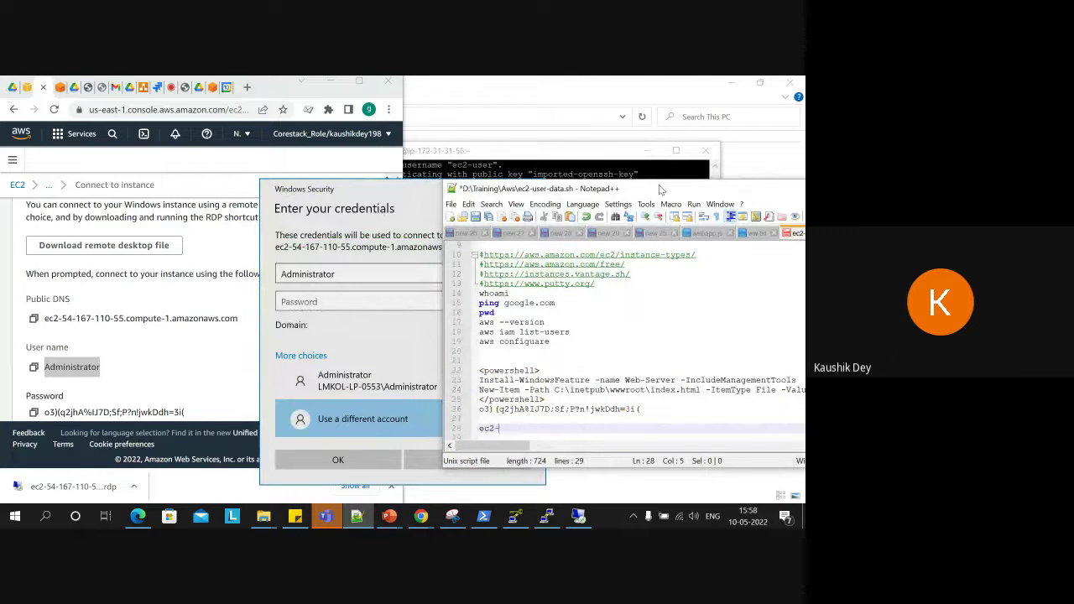
{"action": "type", "text": "54-167-110-55.compute"}
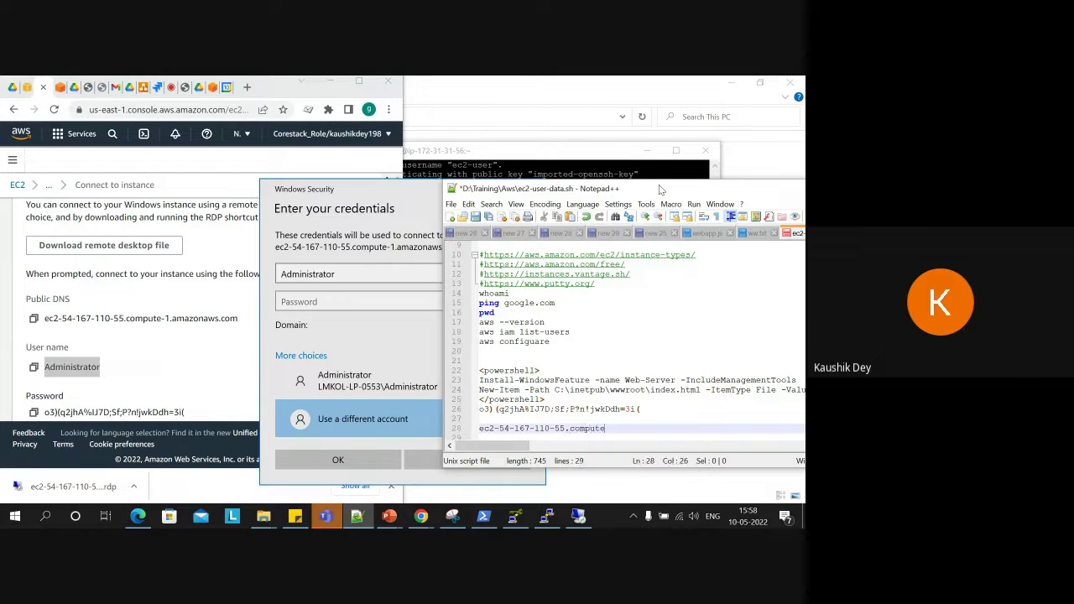
{"action": "type", "text": "-1.ama"}
{"action": "key", "text": "Return"}
{"action": "left_click_drag", "start_coordinate": [654, 193], "coordinate": [714, 208]}
{"action": "type", "text": "aws"}
{"action": "type", "text": ".com"}
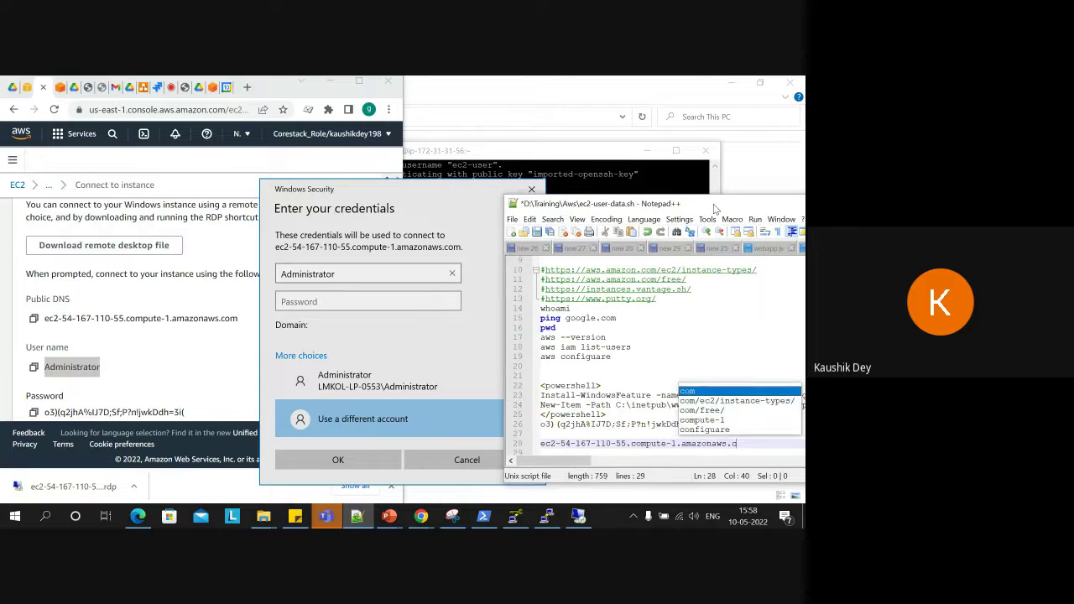
Append a slash and the user name Administrator, copied from the login dialog, to the DNS name line in Notepad++'s ec2-user-data.sh.
{"action": "type", "text": "/"}
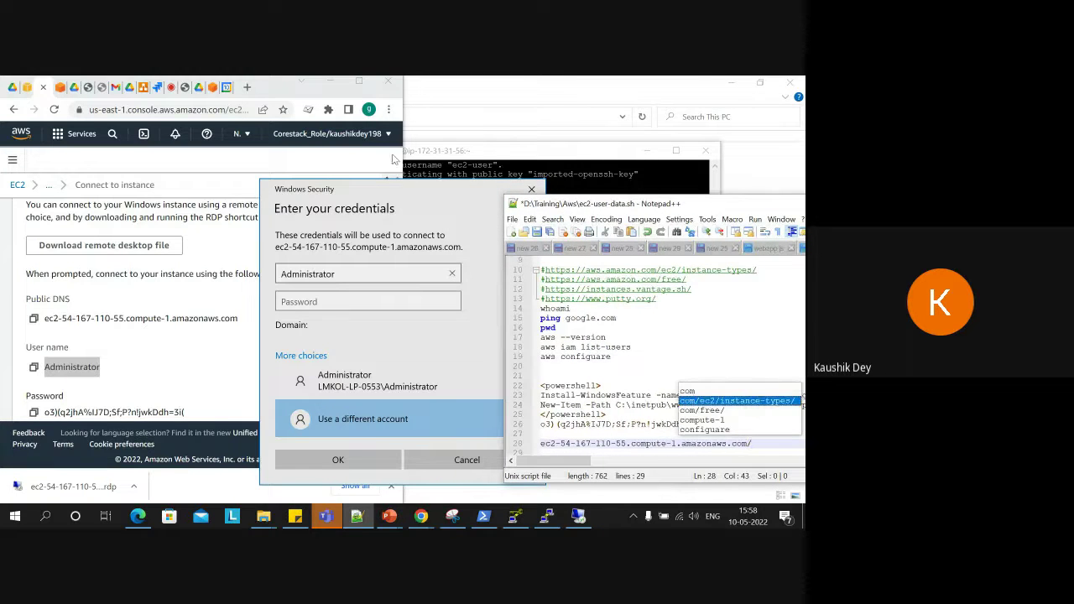
{"action": "left_click", "coordinate": [329, 275]}
{"action": "left_click_drag", "start_coordinate": [334, 275], "coordinate": [279, 275]}
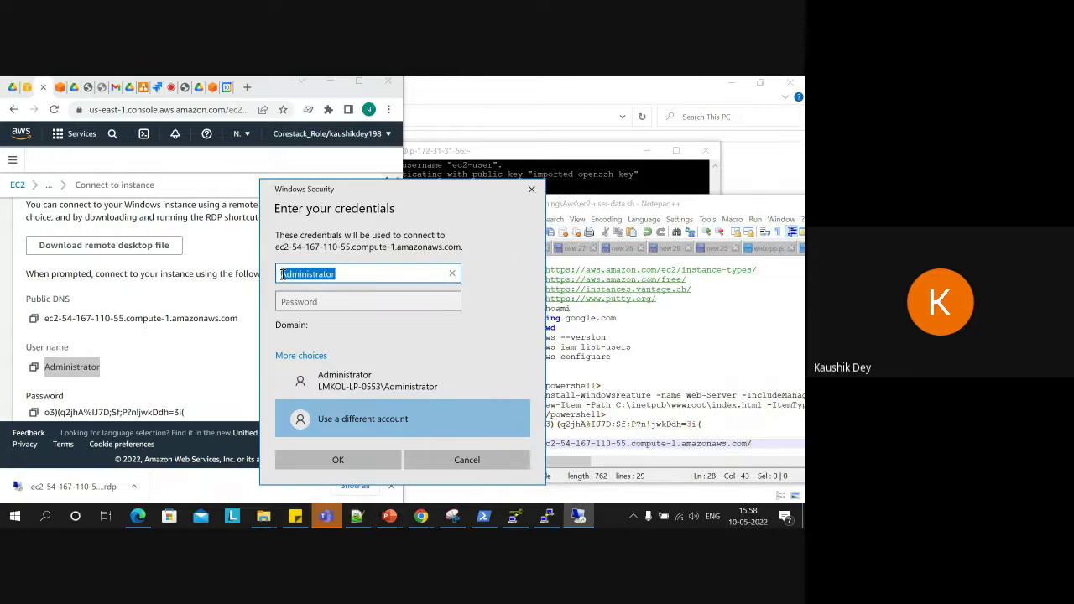
{"action": "left_click", "coordinate": [763, 447]}
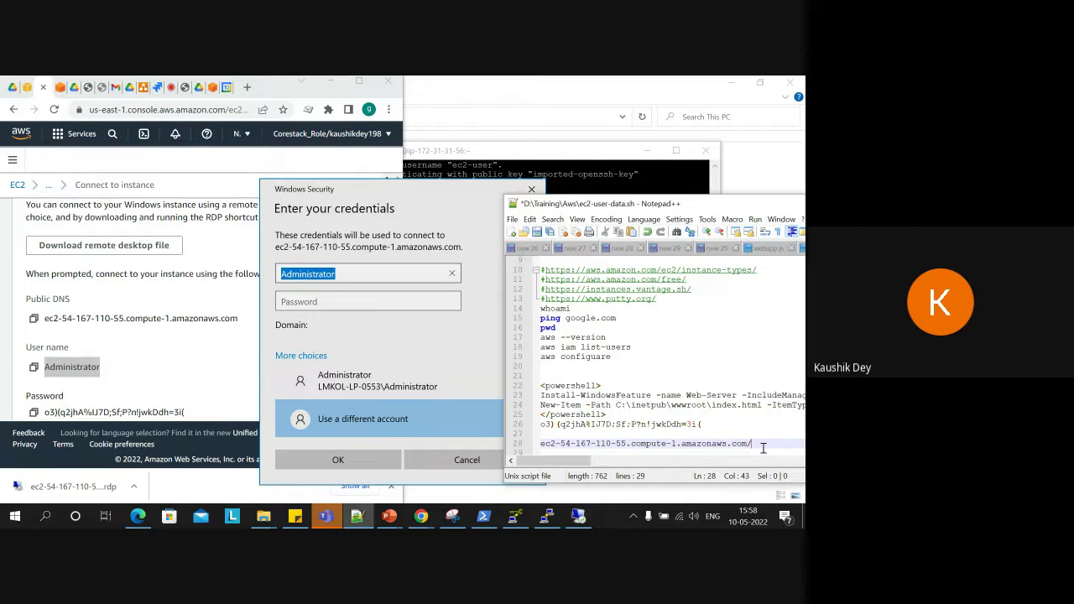
{"action": "key", "text": "ctrl+v"}
Replace the remote desktop login's user name with ec2-54-167-110-55.compute-1.amazonaws.com/Administrator, copied from ec2-user-data.sh.
{"action": "key", "text": "shift+Left"}
{"action": "key", "text": "shift+Left"}
{"action": "key", "text": "shift+Left"}
{"action": "key", "text": "shift+Left"}
{"action": "key", "text": "shift+Left"}
{"action": "key", "text": "shift+Left"}
{"action": "key", "text": "shift+Left"}
{"action": "key", "text": "shift+Left"}
{"action": "key", "text": "shift+Left"}
{"action": "key", "text": "shift+Left"}
{"action": "key", "text": "shift+Left"}
{"action": "key", "text": "shift+Left"}
{"action": "key", "text": "shift+Left"}
{"action": "key", "text": "shift+Left"}
{"action": "key", "text": "shift+Left"}
{"action": "key", "text": "shift+Left"}
{"action": "key", "text": "shift+Left"}
{"action": "key", "text": "shift+Left"}
{"action": "key", "text": "shift+Left"}
{"action": "key", "text": "shift+Left"}
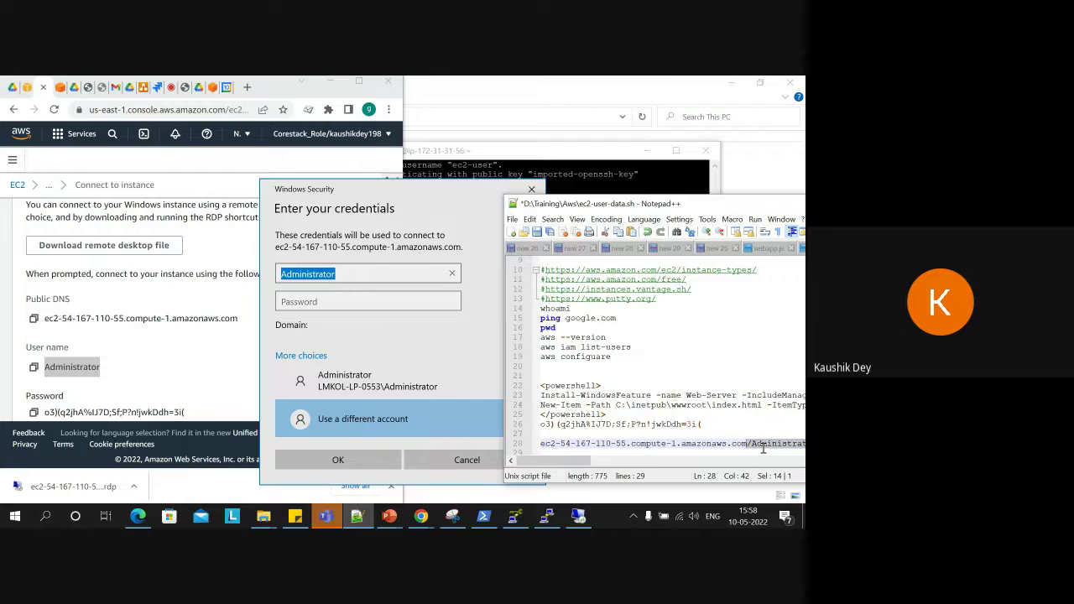
{"action": "key", "text": "shift+Left"}
{"action": "key", "text": "shift+Left"}
{"action": "key", "text": "shift+Left"}
{"action": "key", "text": "shift+Left"}
{"action": "key", "text": "shift+Left"}
{"action": "key", "text": "shift+Left"}
{"action": "key", "text": "shift+Left"}
{"action": "key", "text": "shift+Left"}
{"action": "key", "text": "shift+Left"}
{"action": "key", "text": "shift+Left"}
{"action": "key", "text": "shift+Left"}
{"action": "key", "text": "shift+Left"}
{"action": "key", "text": "shift+Left"}
{"action": "key", "text": "shift+Left"}
{"action": "key", "text": "shift+Left"}
{"action": "key", "text": "shift+Left"}
{"action": "key", "text": "shift+Left"}
{"action": "key", "text": "shift+Left"}
{"action": "key", "text": "shift+Left"}
{"action": "key", "text": "shift+Left"}
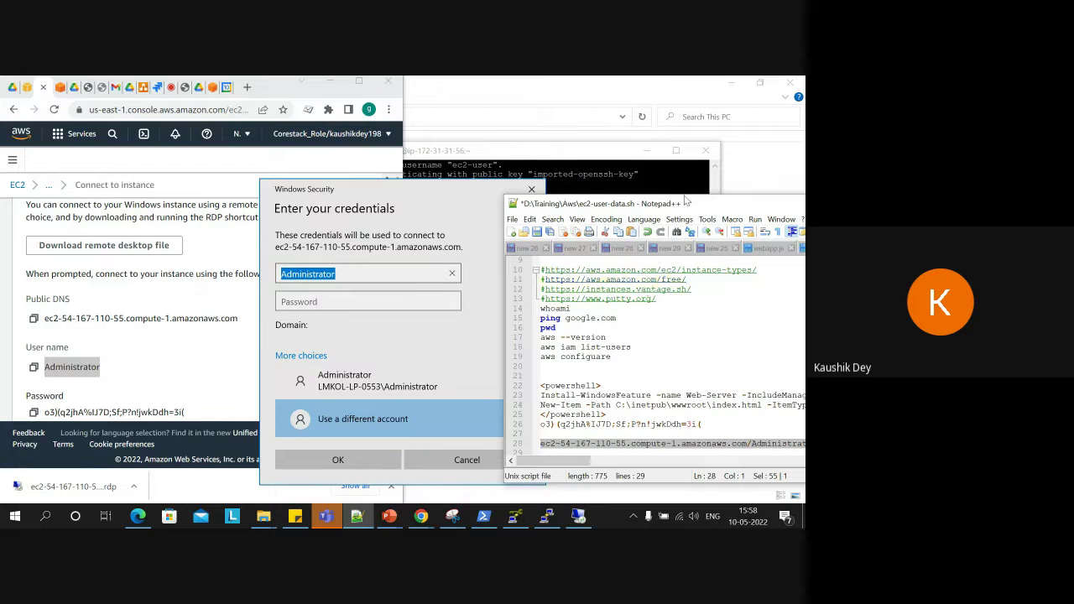
{"action": "right_click", "coordinate": [710, 208]}
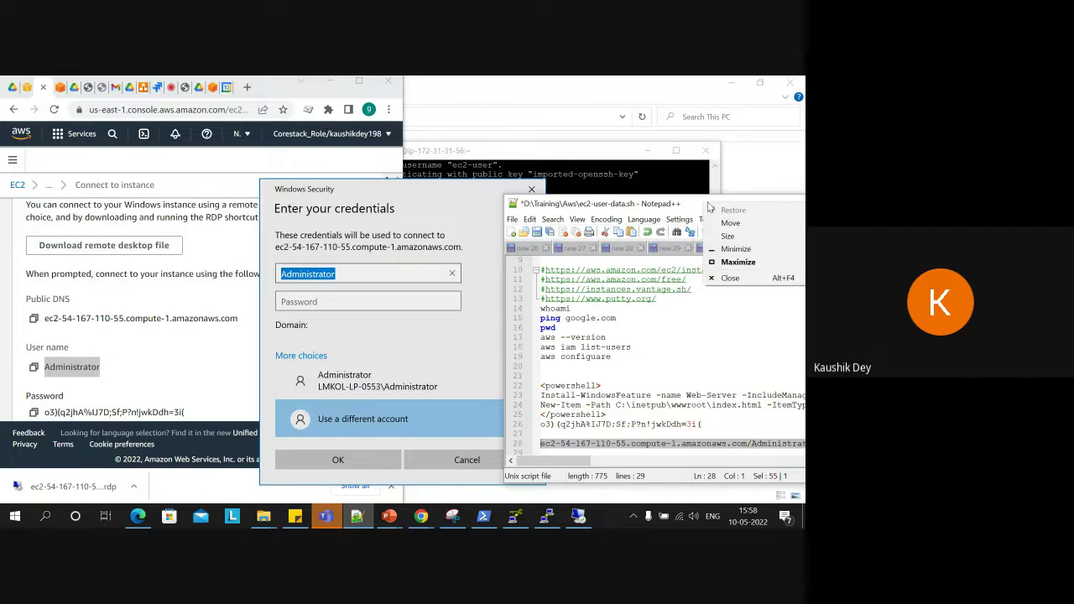
{"action": "left_click", "coordinate": [695, 205]}
{"action": "left_click_drag", "start_coordinate": [694, 205], "coordinate": [617, 138]}
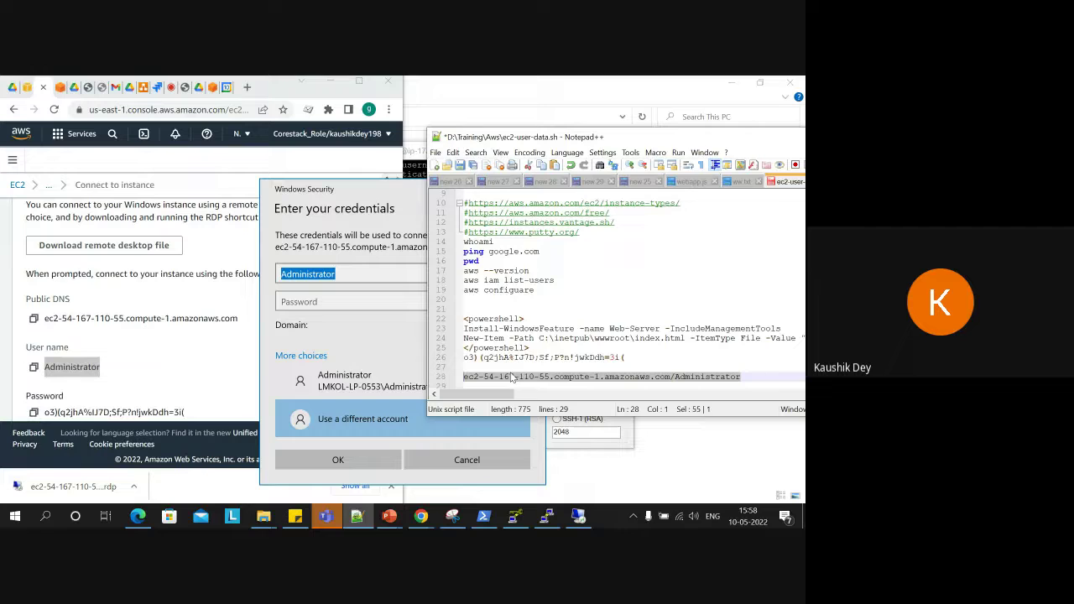
{"action": "left_click", "coordinate": [312, 300]}
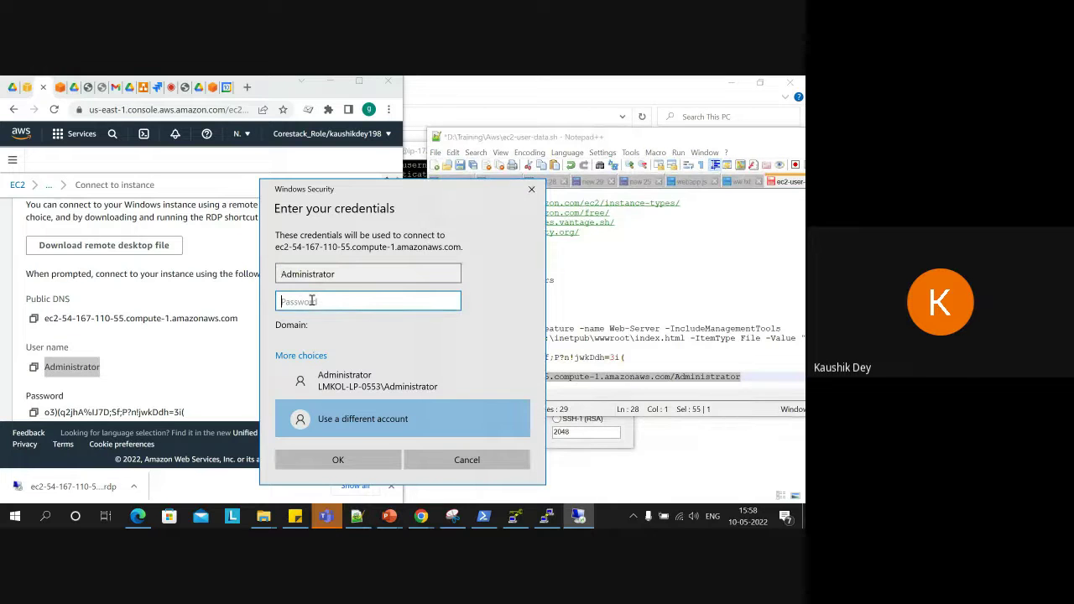
{"action": "left_click_drag", "start_coordinate": [342, 274], "coordinate": [265, 271]}
{"action": "key", "text": "ctrl+v"}
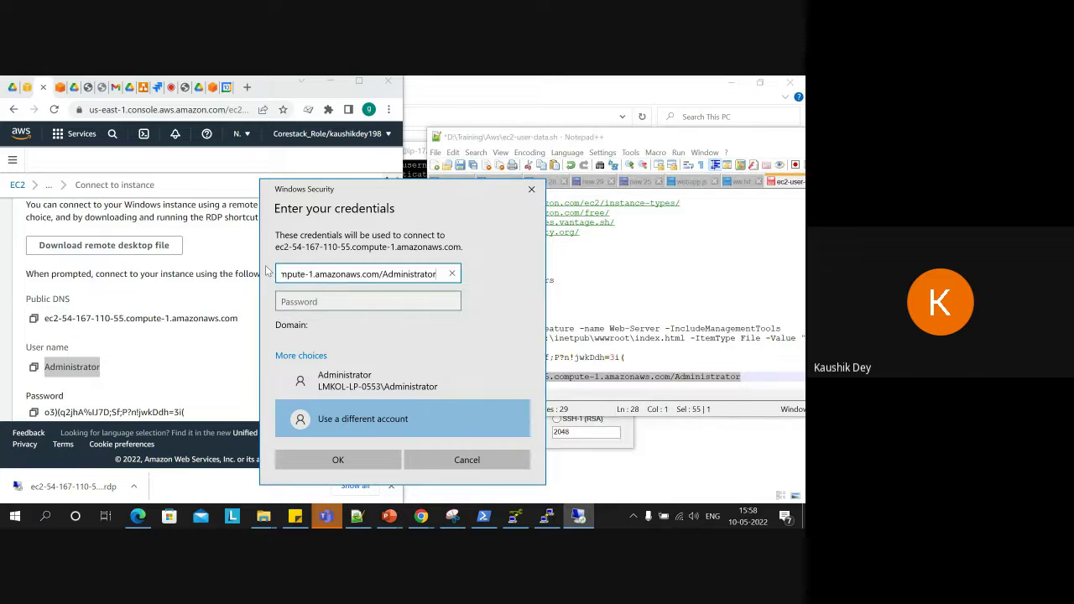
Try to log in to the remote desktop with the administrator password copied from Notepad++'s ec2-user-data.sh.
{"action": "left_click", "coordinate": [360, 519]}
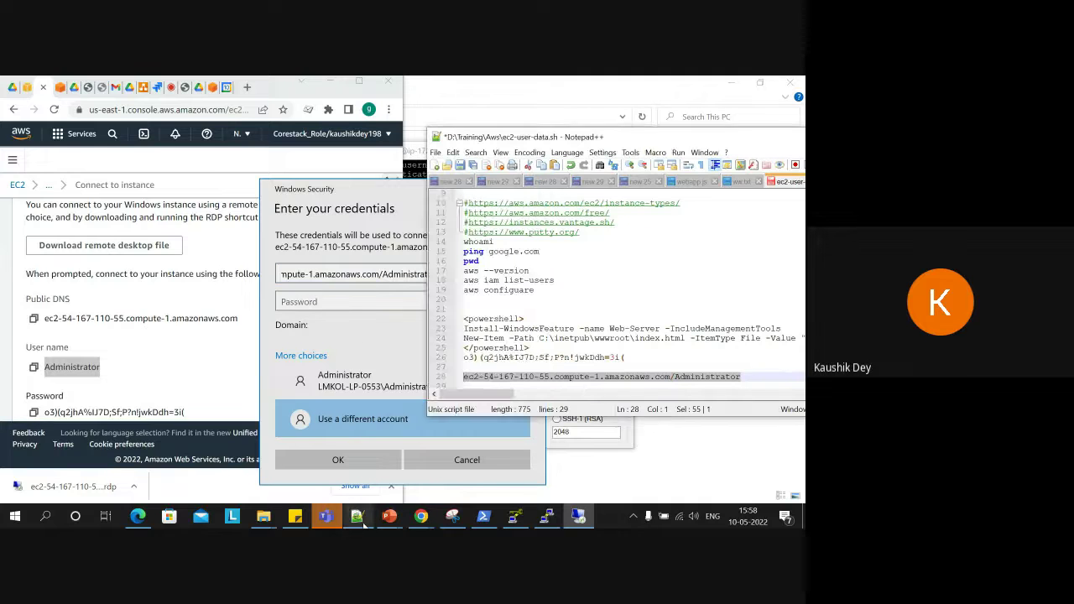
{"action": "left_click", "coordinate": [635, 358]}
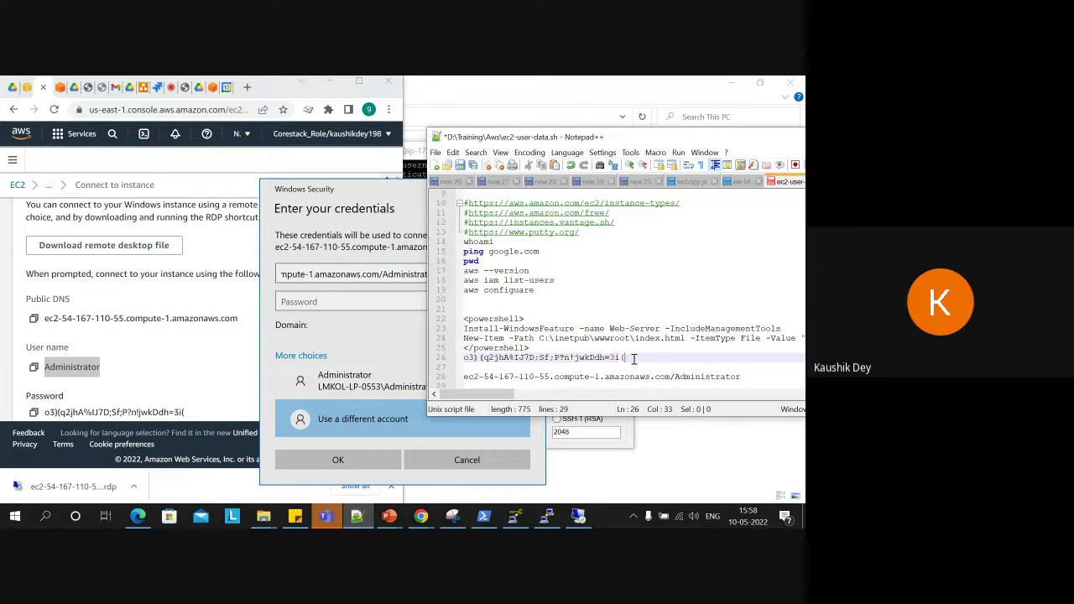
{"action": "key", "text": "shift+Left"}
{"action": "key", "text": "shift+Left"}
{"action": "key", "text": "shift+Left"}
{"action": "key", "text": "shift+Left"}
{"action": "key", "text": "shift+Left"}
{"action": "key", "text": "shift+Left"}
{"action": "key", "text": "shift+Left"}
{"action": "key", "text": "shift+Left"}
{"action": "key", "text": "shift+Left"}
{"action": "key", "text": "shift+Left"}
{"action": "key", "text": "shift+Left"}
{"action": "key", "text": "shift+Left"}
{"action": "key", "text": "shift+Left"}
{"action": "key", "text": "shift+Left"}
{"action": "key", "text": "shift+Left"}
{"action": "key", "text": "shift+Left"}
{"action": "key", "text": "shift+Left"}
{"action": "key", "text": "shift+Left"}
{"action": "key", "text": "shift+Left"}
{"action": "key", "text": "shift+Left"}
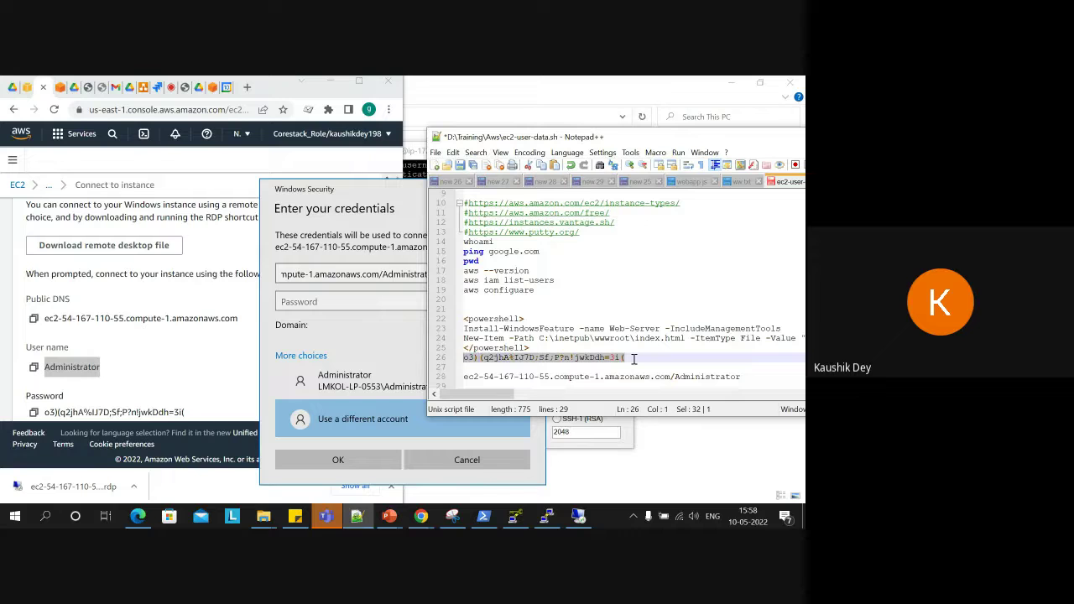
{"action": "key", "text": "shift+Left"}
{"action": "key", "text": "shift+Left"}
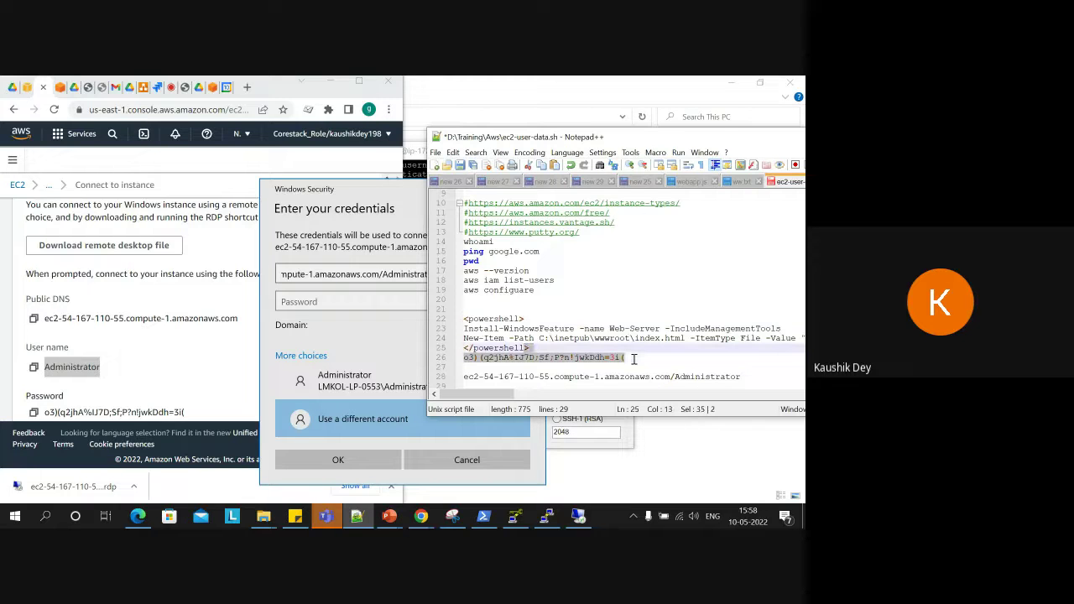
{"action": "key", "text": "shift+Right"}
{"action": "key", "text": "shift+Right"}
{"action": "key", "text": "shift+Right"}
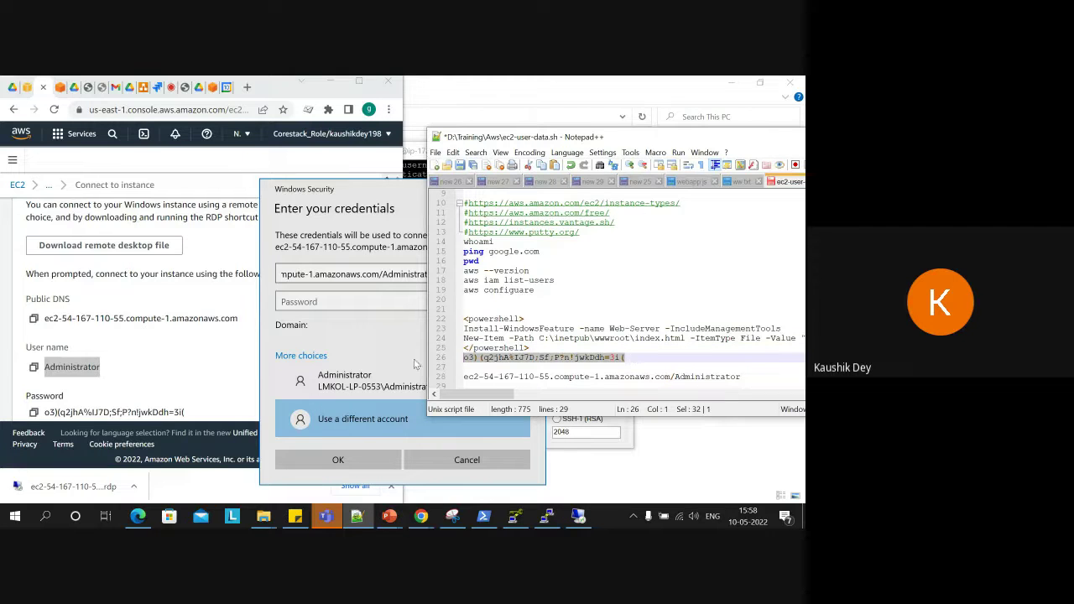
{"action": "left_click", "coordinate": [323, 303]}
{"action": "key", "text": "ctrl+v"}
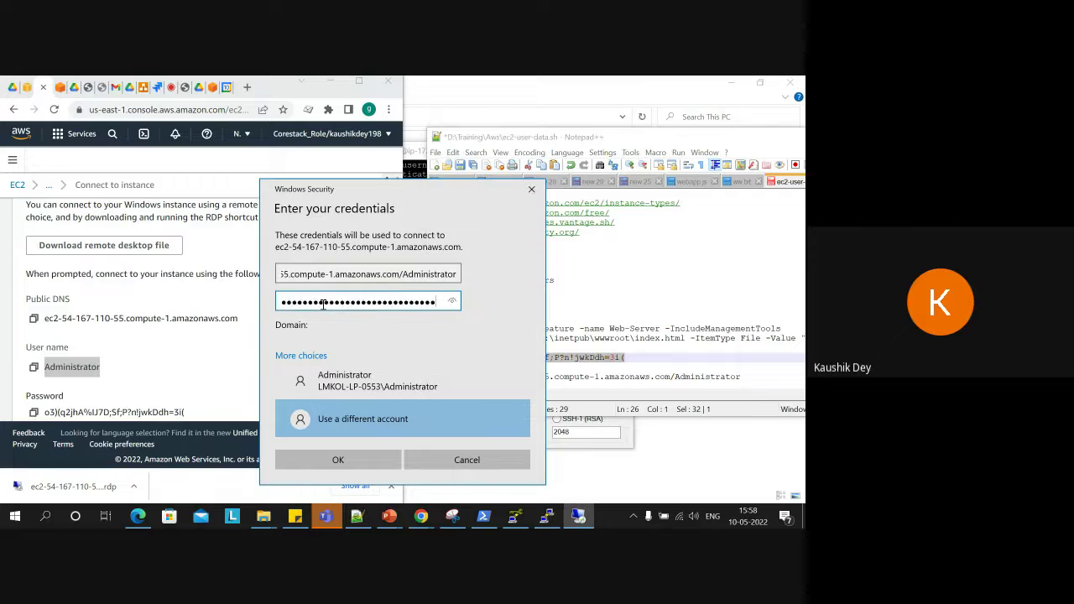
{"action": "left_click", "coordinate": [366, 461]}
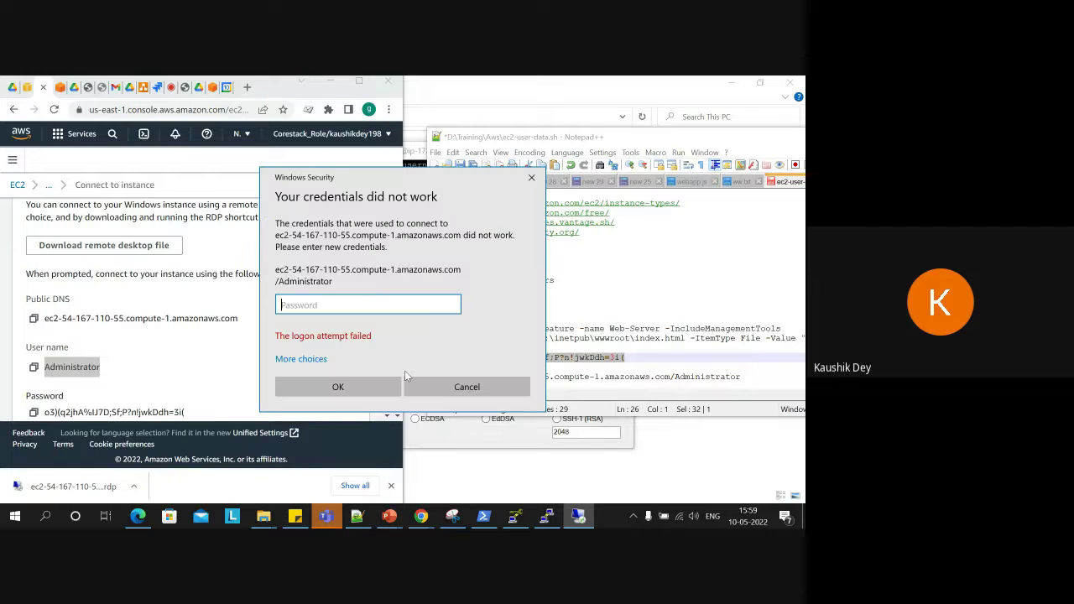
Choose to use a different account for the remote login, and copy the public DNS name from the instance's connection page in Chrome.
{"action": "left_click", "coordinate": [318, 362]}
{"action": "left_click", "coordinate": [350, 424]}
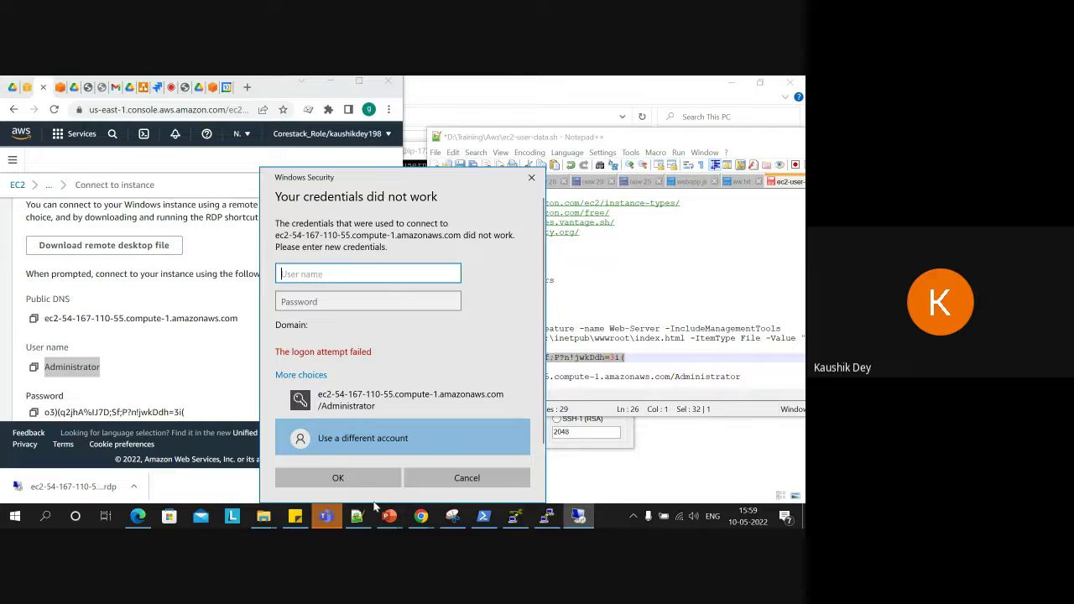
{"action": "mouse_move", "coordinate": [425, 519]}
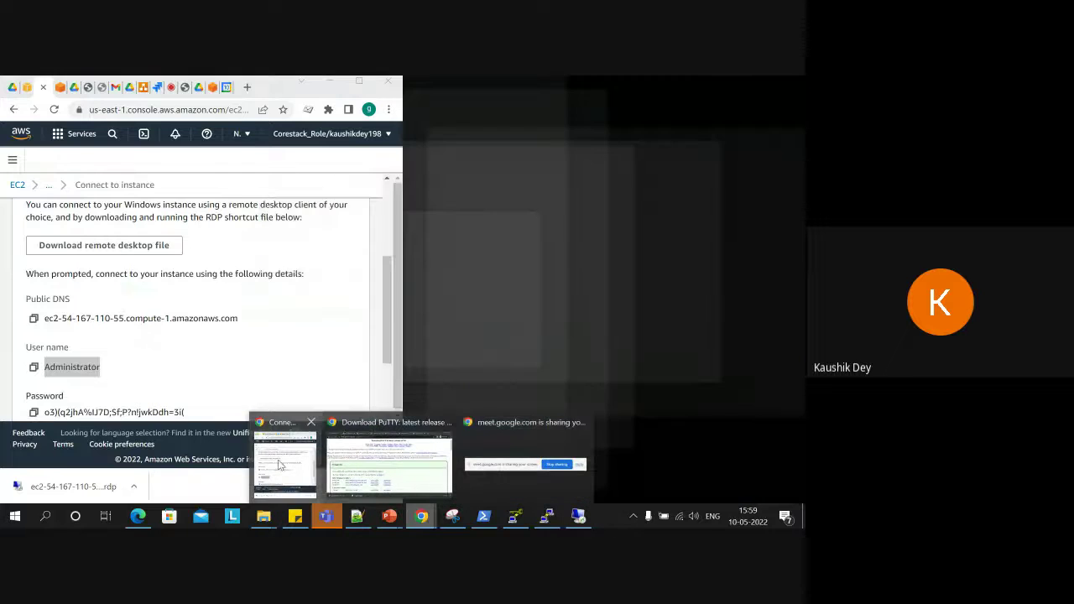
{"action": "left_click", "coordinate": [279, 464]}
{"action": "left_click", "coordinate": [359, 82]}
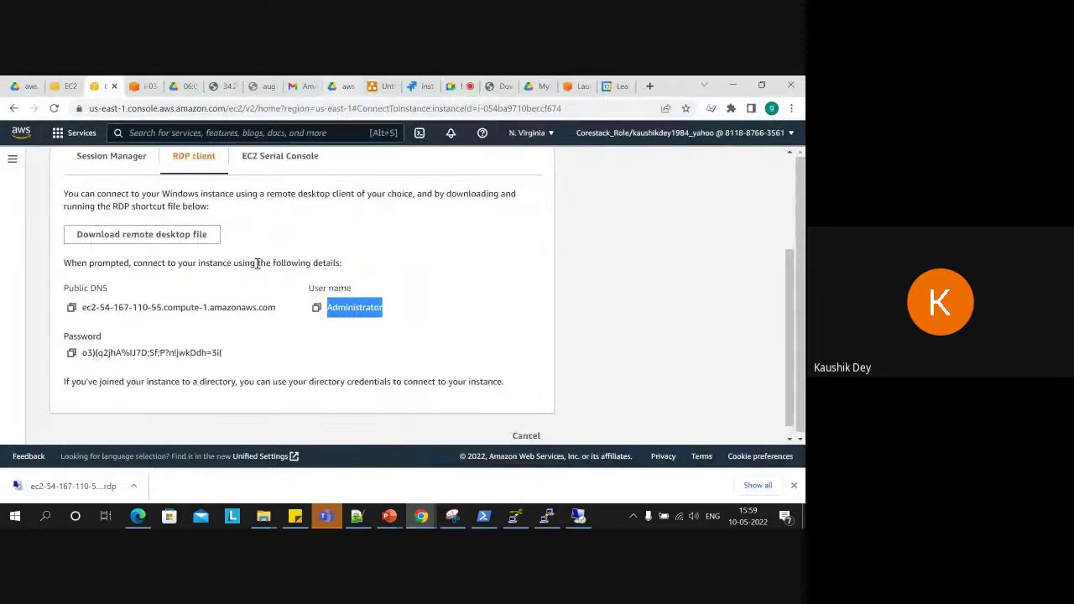
{"action": "left_click", "coordinate": [71, 308]}
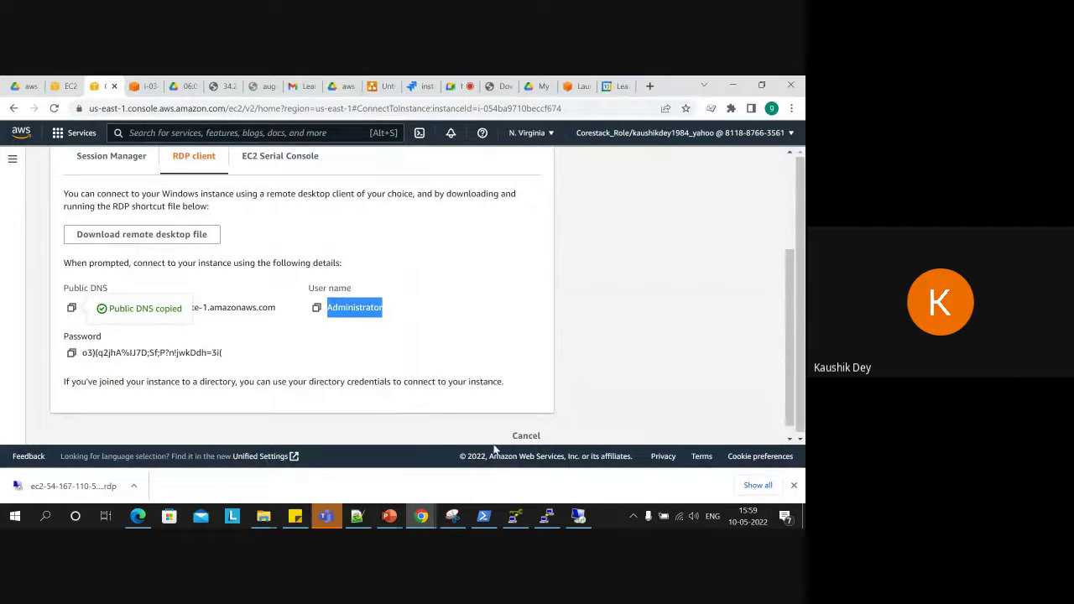
Paste the public DNS name on the empty line below the password in Notepad++'s ec2-user-data.sh and append a slash.
{"action": "mouse_move", "coordinate": [455, 517]}
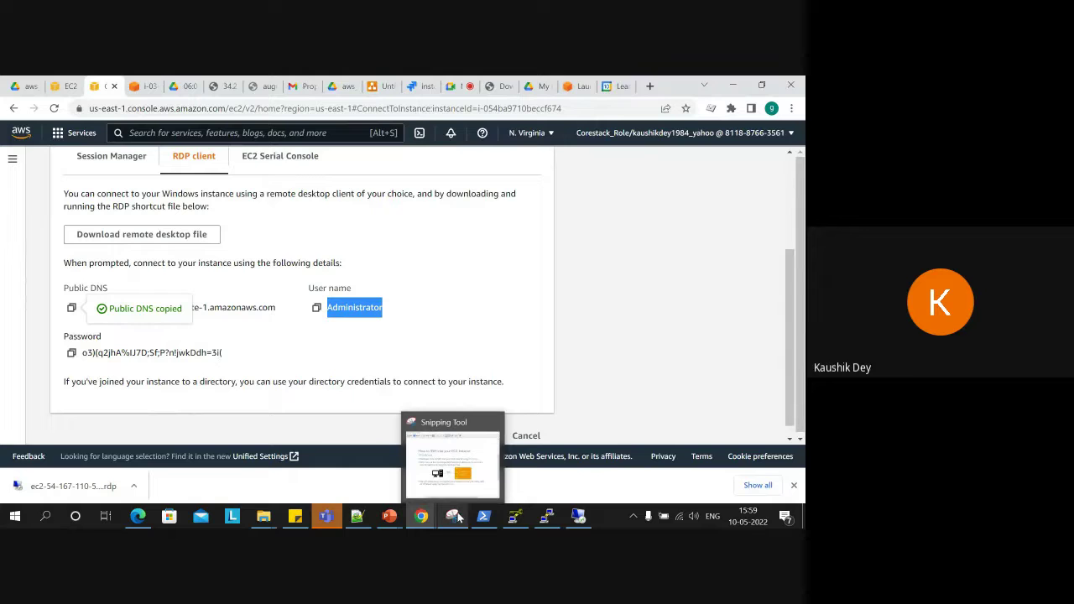
{"action": "left_click", "coordinate": [357, 515]}
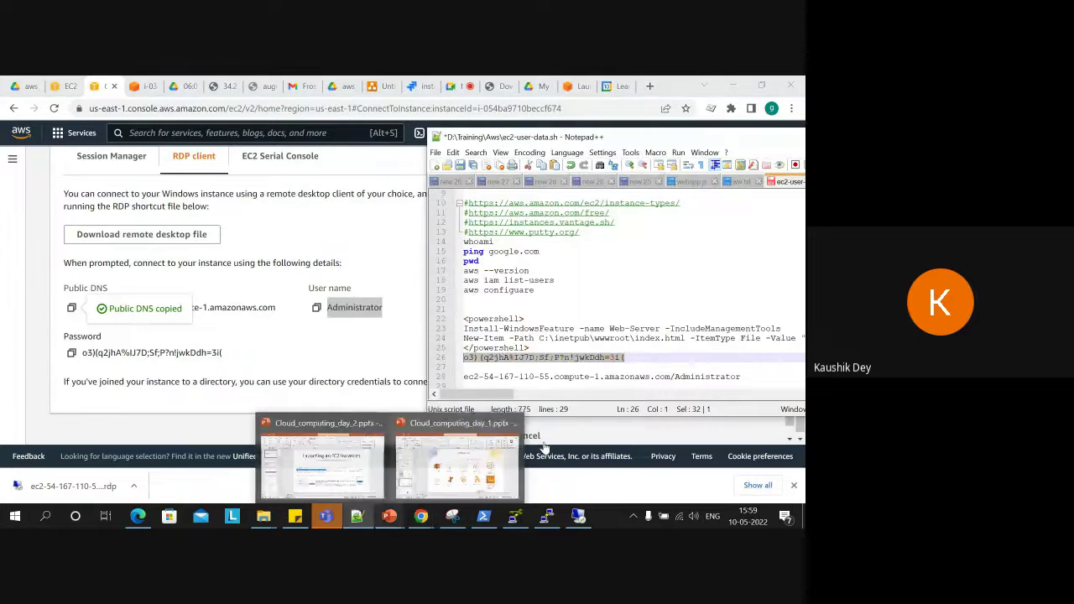
{"action": "left_click", "coordinate": [567, 367]}
{"action": "key", "text": "ctrl+v"}
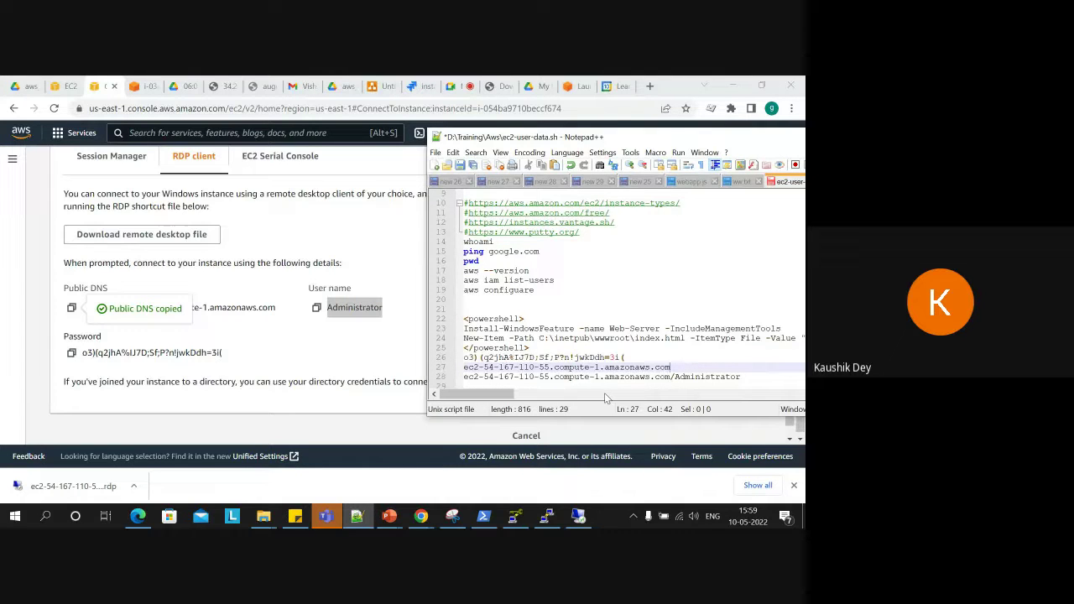
{"action": "type", "text": "/"}
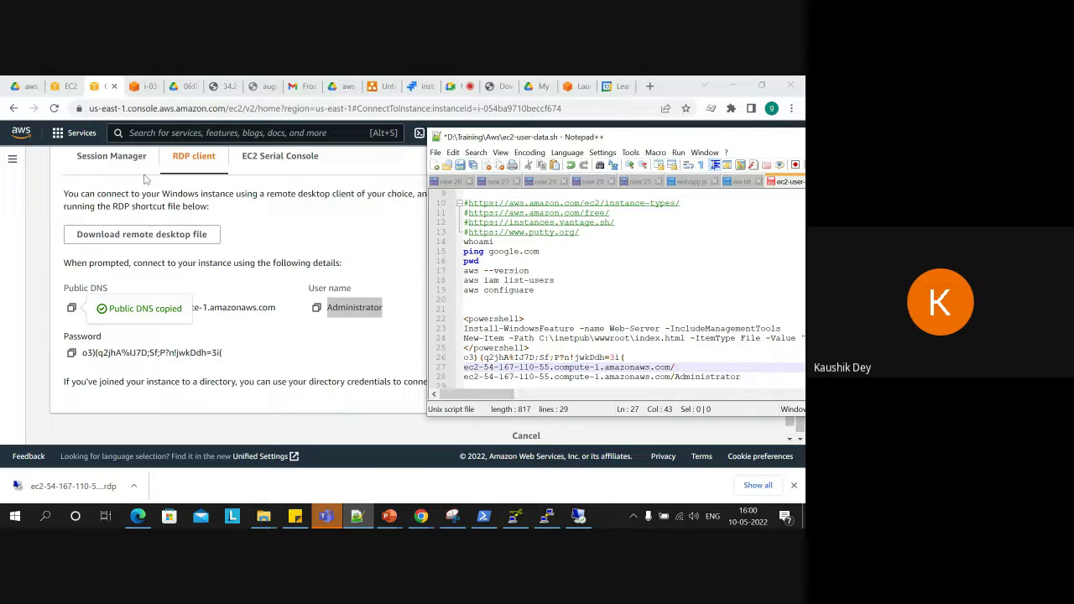
{"action": "left_click_drag", "start_coordinate": [784, 141], "coordinate": [713, 152]}
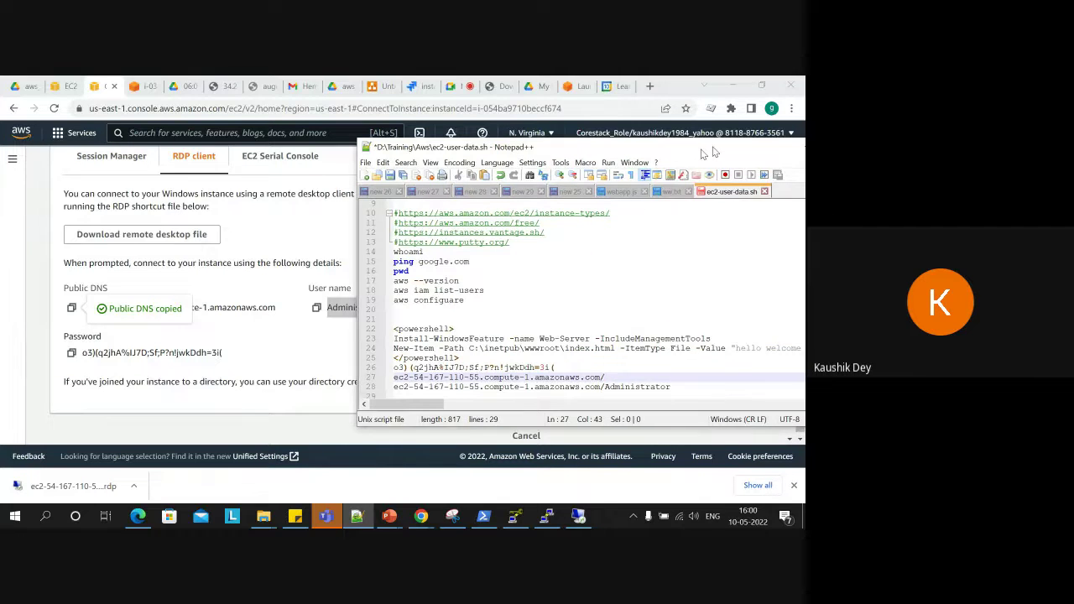
Return to Chrome, open the refreshed EC2 instances list, and select instance i-054ba9710beccf674.
{"action": "key", "text": "alt+Tab"}
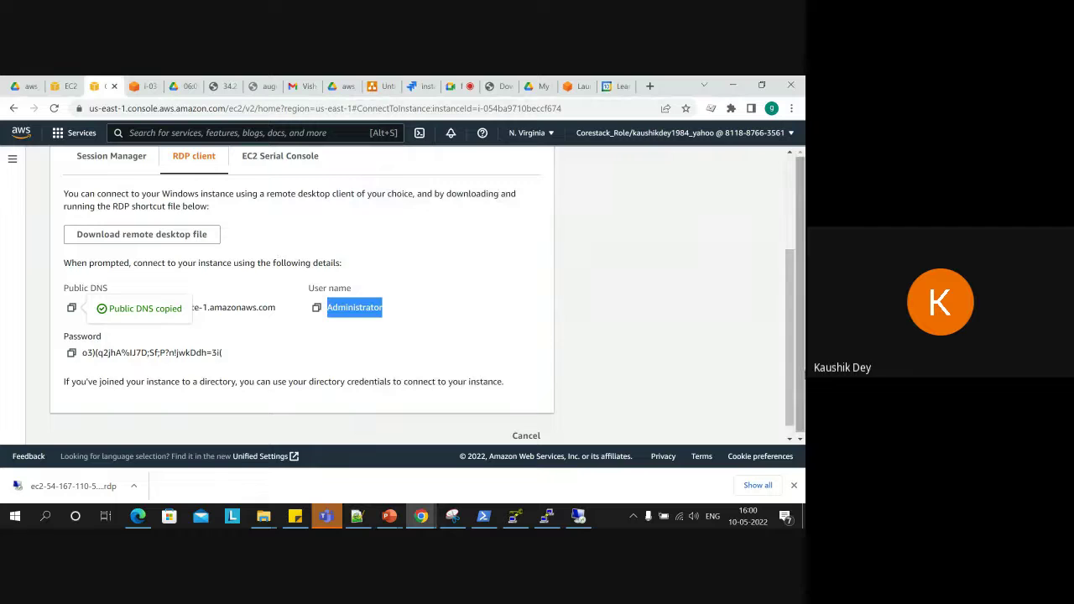
{"action": "left_click_drag", "start_coordinate": [791, 355], "coordinate": [796, 215]}
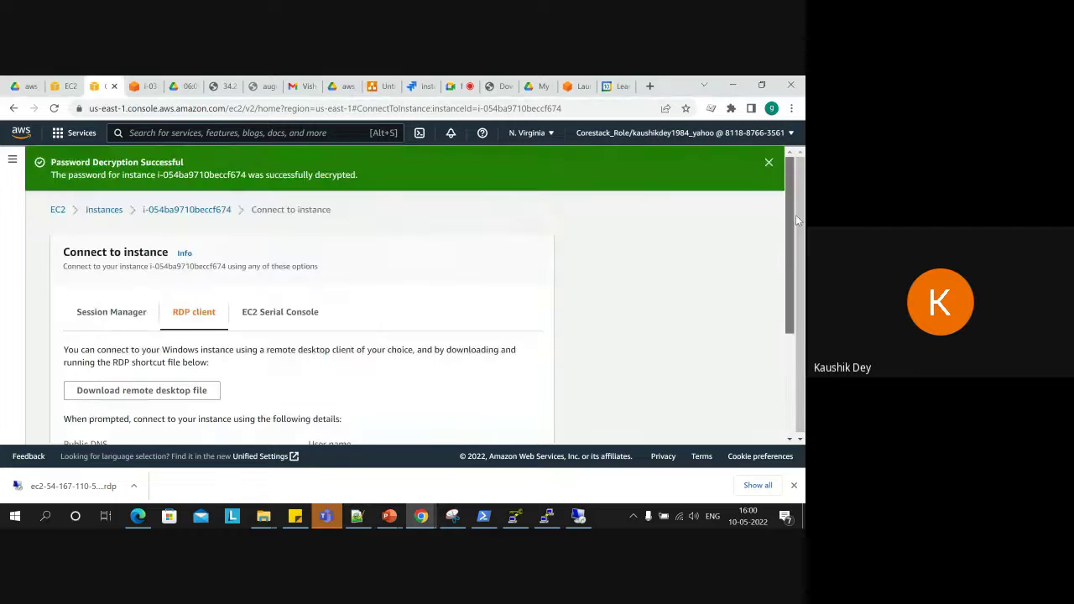
{"action": "left_click", "coordinate": [75, 86]}
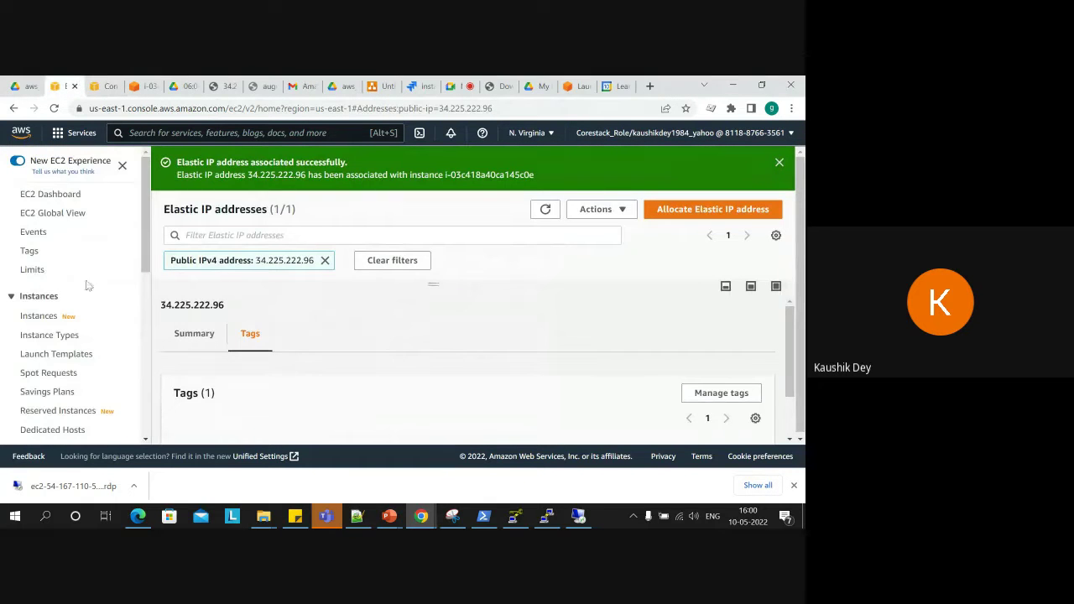
{"action": "left_click", "coordinate": [37, 315]}
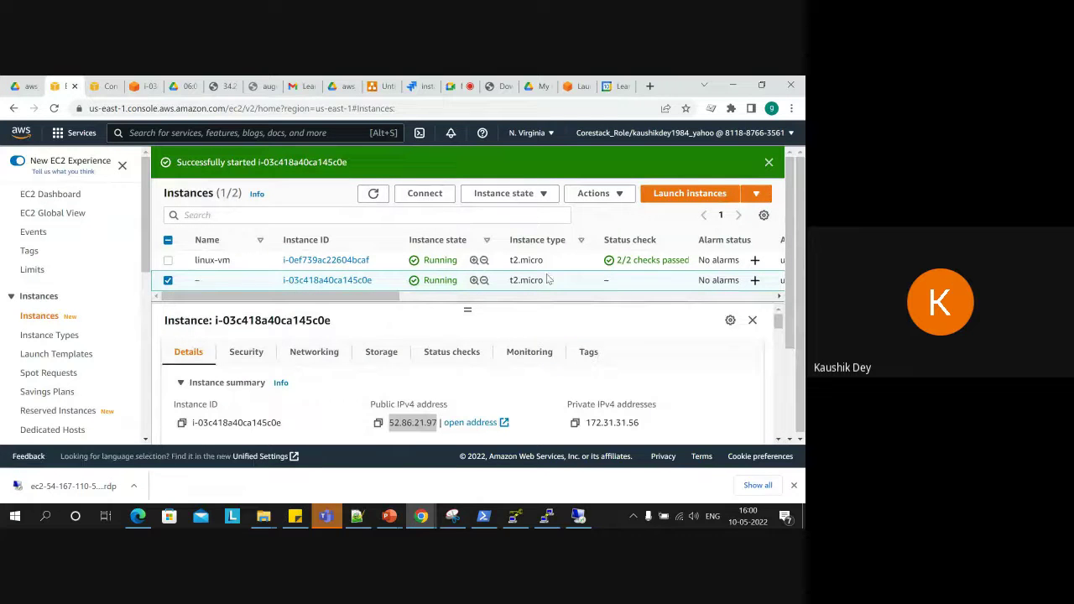
{"action": "left_click", "coordinate": [371, 193]}
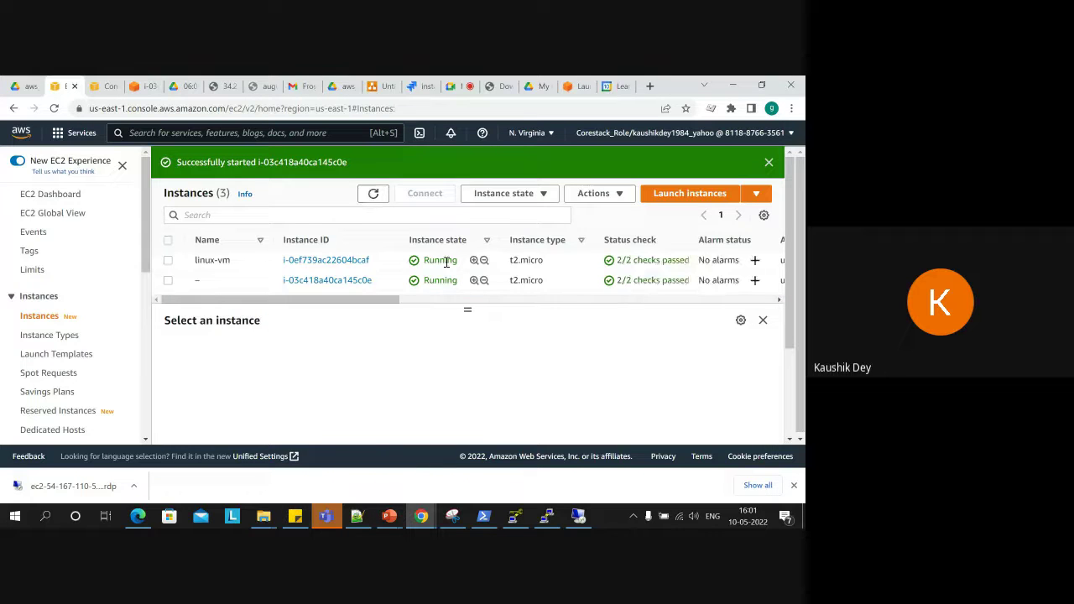
{"action": "left_click_drag", "start_coordinate": [467, 310], "coordinate": [468, 351]}
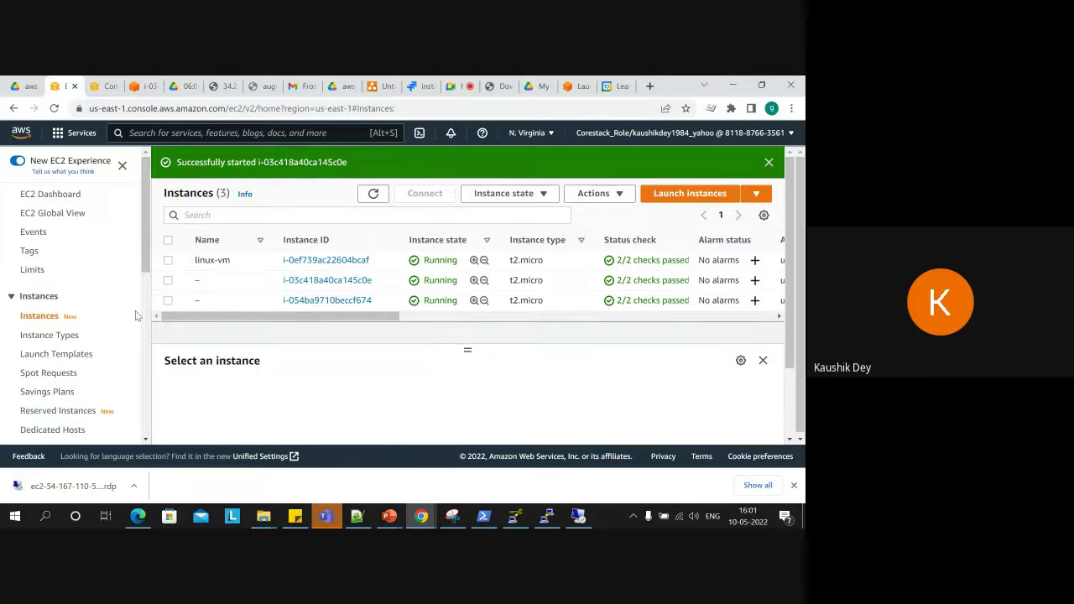
{"action": "left_click", "coordinate": [168, 300]}
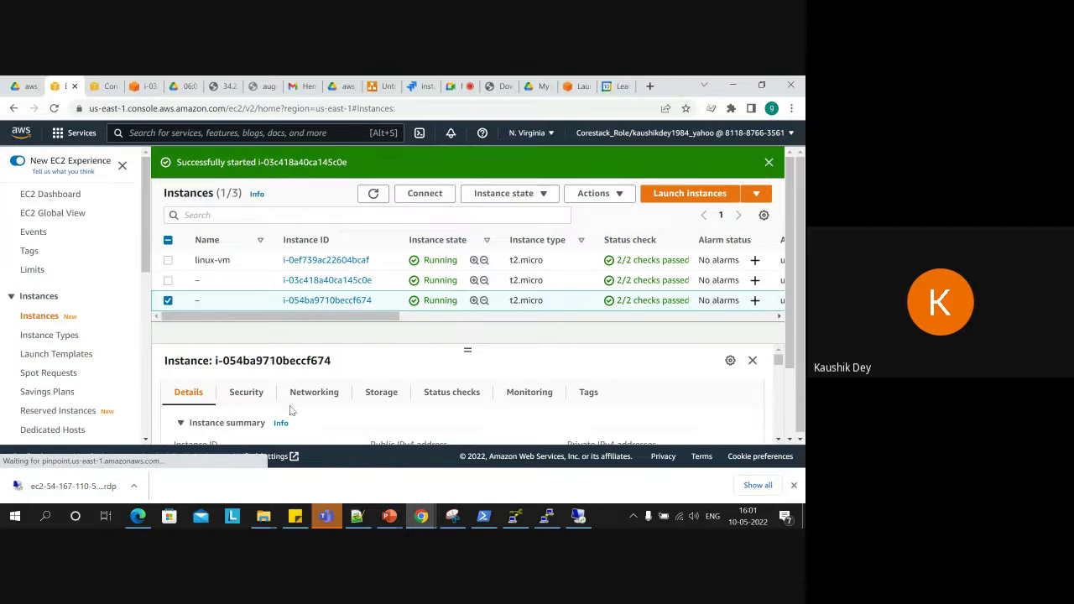
Copy the ID of the selected EC2 instance and replace the public DNS name on line 27 of Notepad++'s ec2-user-data.sh with it.
{"action": "scroll", "coordinate": [778, 442], "scroll_direction": "down", "scroll_amount": 2}
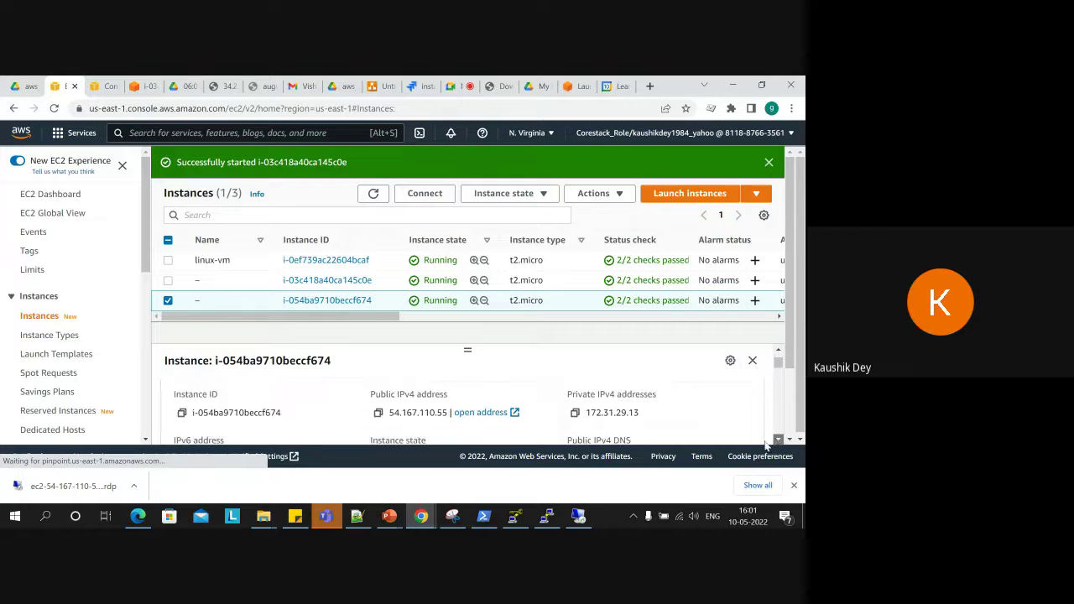
{"action": "left_click", "coordinate": [181, 413]}
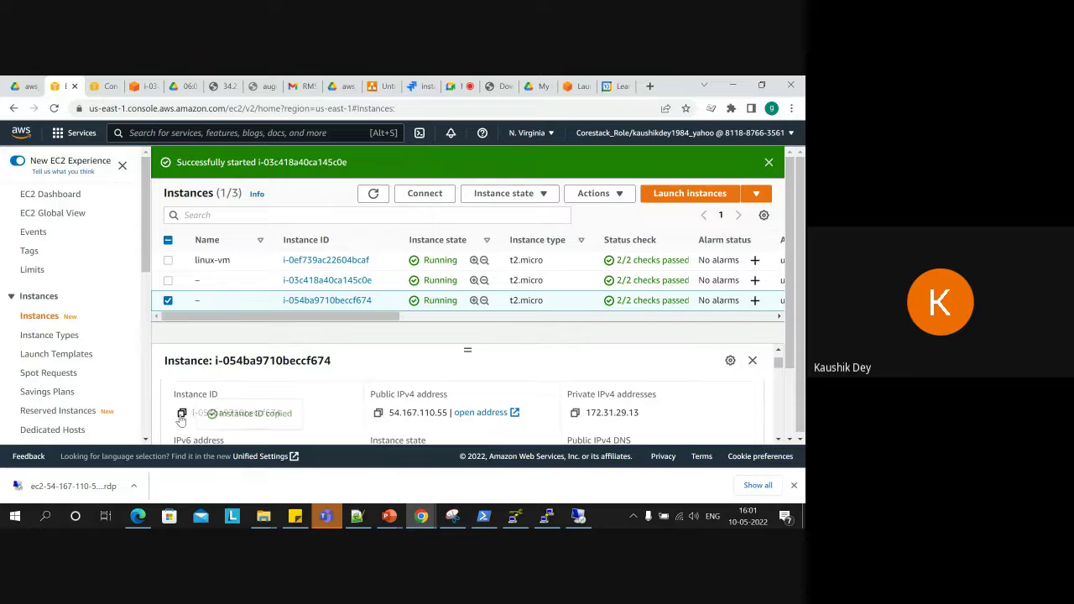
{"action": "left_click", "coordinate": [357, 515]}
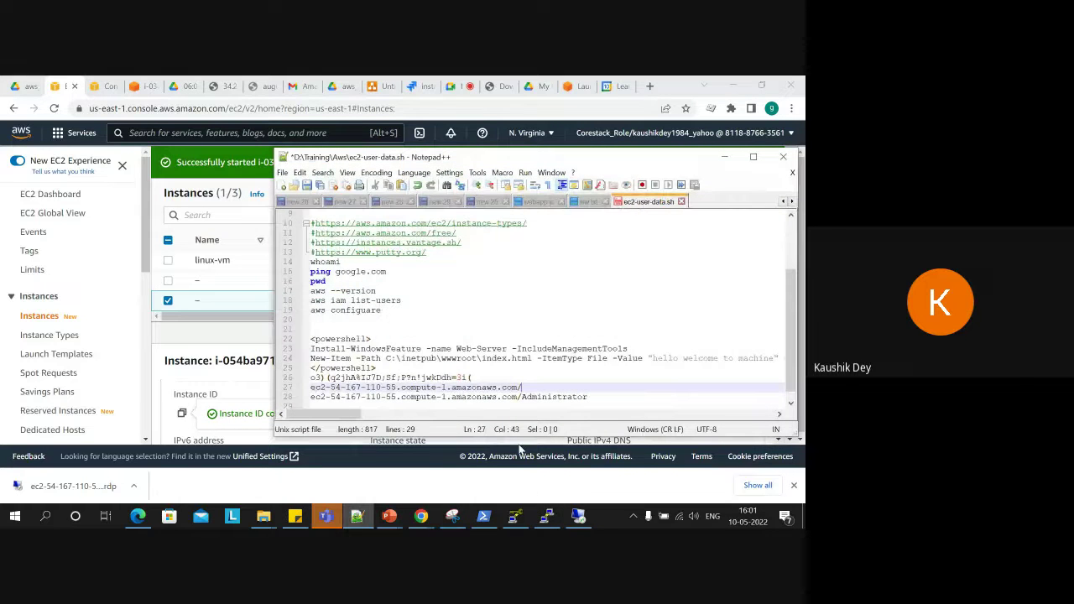
{"action": "left_click", "coordinate": [518, 387]}
{"action": "key", "text": "shift+Left"}
{"action": "key", "text": "shift+Left"}
{"action": "key", "text": "shift+Left"}
{"action": "key", "text": "shift+Left"}
{"action": "key", "text": "shift+Left"}
{"action": "key", "text": "shift+Left"}
{"action": "key", "text": "shift+Left"}
{"action": "key", "text": "shift+Left"}
{"action": "key", "text": "shift+Left"}
{"action": "key", "text": "shift+Left"}
{"action": "key", "text": "shift+Left"}
{"action": "key", "text": "shift+Left"}
{"action": "key", "text": "shift+Left"}
{"action": "key", "text": "shift+Left"}
{"action": "key", "text": "shift+Left"}
{"action": "key", "text": "shift+Left"}
{"action": "key", "text": "shift+Left"}
{"action": "key", "text": "shift+Left"}
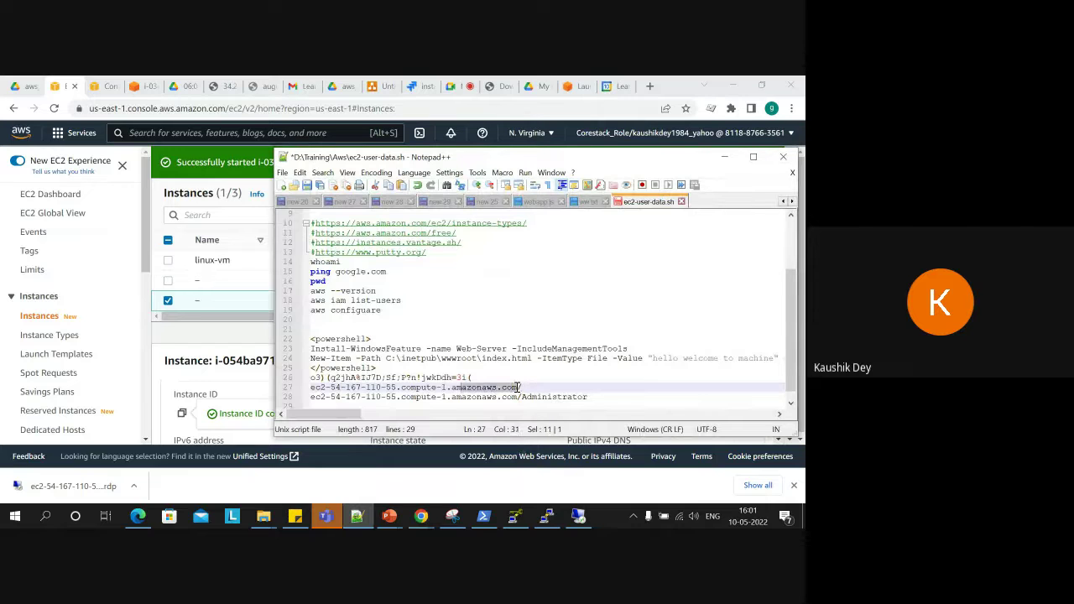
{"action": "key", "text": "shift+Left"}
{"action": "key", "text": "shift+Left"}
{"action": "key", "text": "shift+Left"}
{"action": "key", "text": "shift+Left"}
{"action": "key", "text": "shift+Left"}
{"action": "key", "text": "shift+Left"}
{"action": "key", "text": "shift+Left"}
{"action": "key", "text": "shift+Left"}
{"action": "key", "text": "shift+Left"}
{"action": "key", "text": "shift+Left"}
{"action": "key", "text": "shift+Left"}
{"action": "key", "text": "shift+Left"}
{"action": "key", "text": "shift+Left"}
{"action": "key", "text": "shift+Left"}
{"action": "key", "text": "shift+Left"}
{"action": "key", "text": "shift+Left"}
{"action": "key", "text": "shift+Left"}
{"action": "key", "text": "shift+Left"}
{"action": "key", "text": "shift+Left"}
{"action": "key", "text": "shift+Left"}
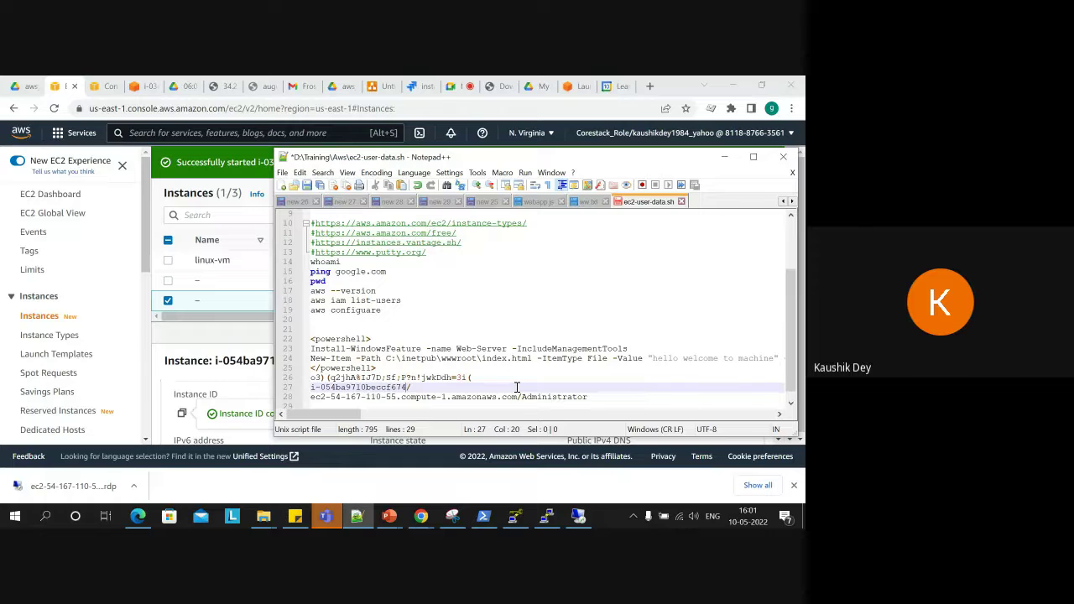
Change the slash after the instance ID to a backslash and append Administrator, copied from the line below.
{"action": "key", "text": "shift+Left"}
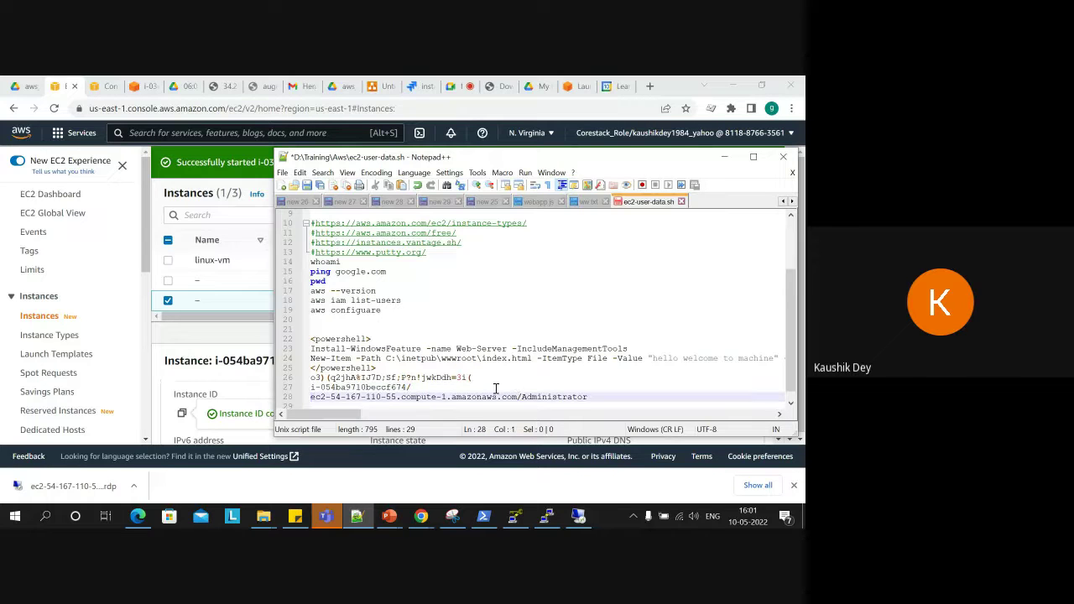
{"action": "key", "text": "BackSpace"}
{"action": "type", "text": "\\"}
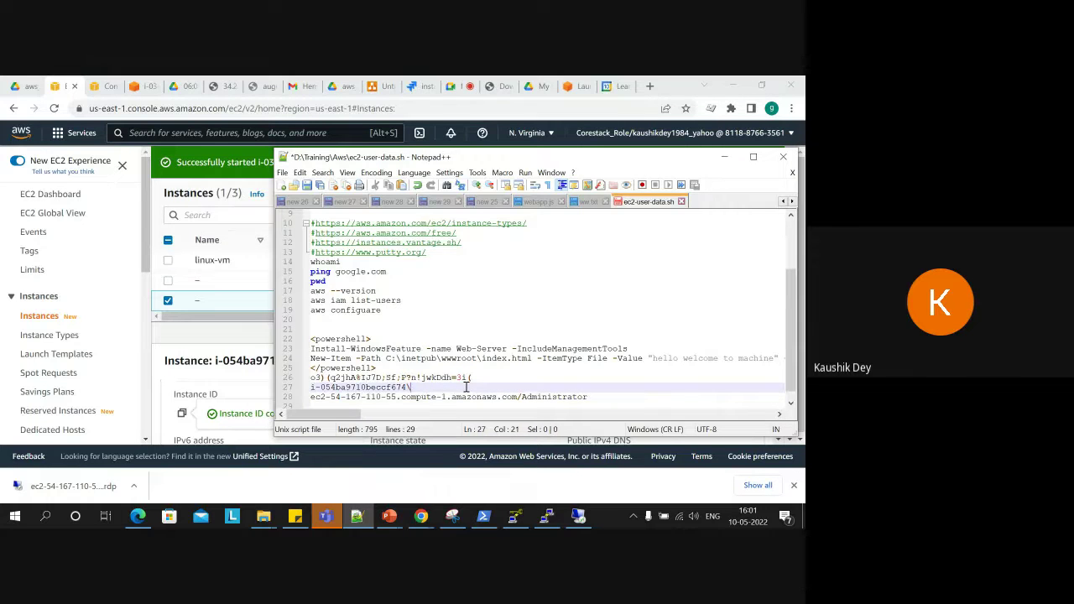
{"action": "left_click", "coordinate": [614, 395]}
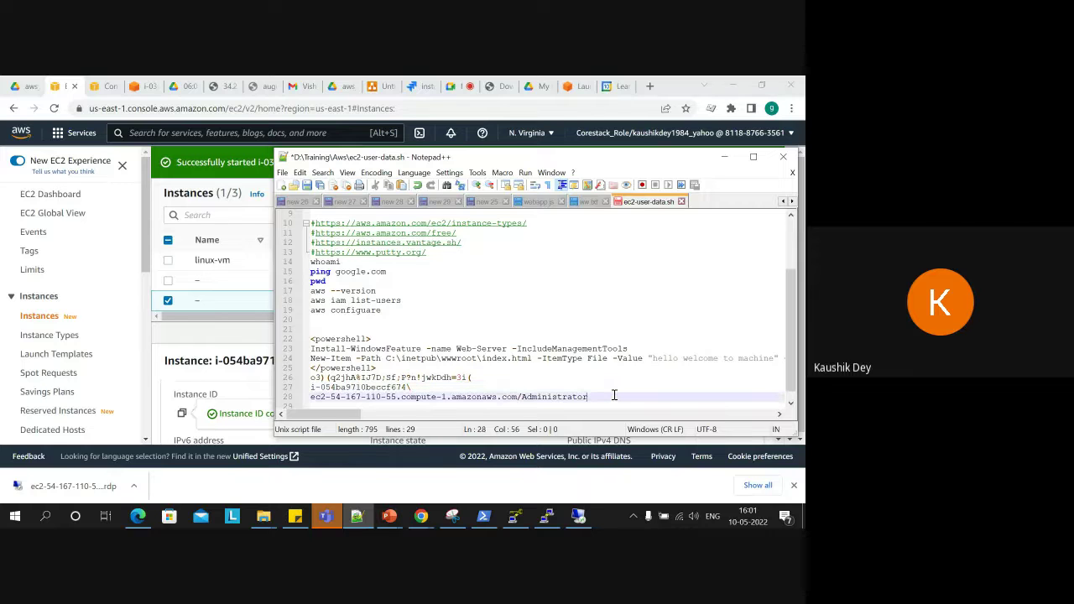
{"action": "key", "text": "shift+Left"}
{"action": "key", "text": "shift+Left"}
{"action": "key", "text": "shift+Left"}
{"action": "key", "text": "shift+Left"}
{"action": "key", "text": "shift+Left"}
{"action": "key", "text": "shift+Left"}
{"action": "key", "text": "shift+Left"}
{"action": "key", "text": "shift+Left"}
{"action": "key", "text": "shift+Left"}
{"action": "key", "text": "shift+Left"}
{"action": "key", "text": "shift+Left"}
{"action": "key", "text": "shift+Left"}
{"action": "key", "text": "shift+Left"}
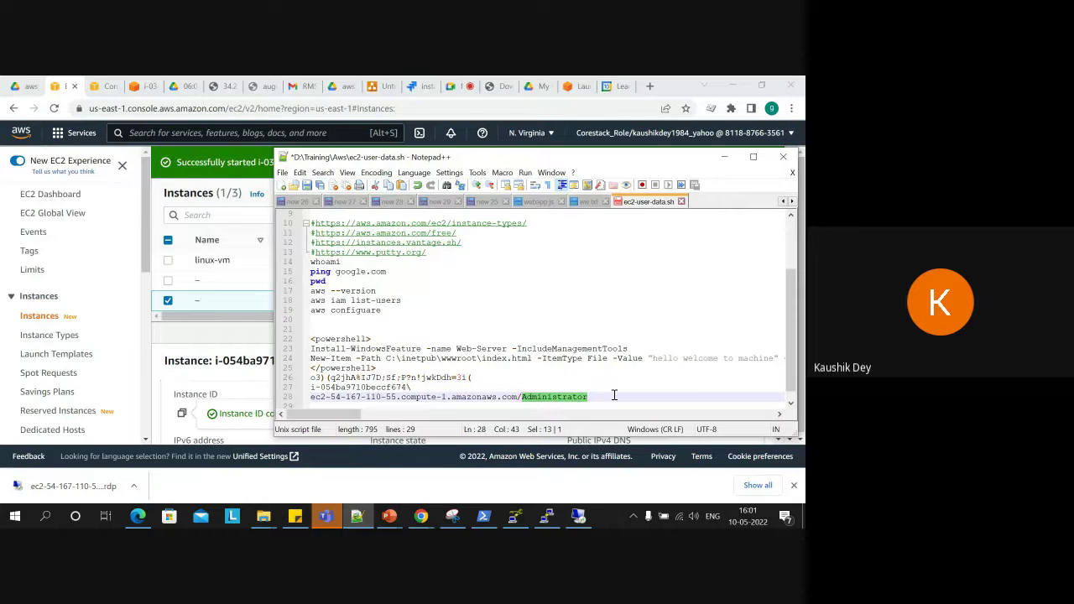
{"action": "key", "text": "ctrl+c"}
{"action": "left_click", "coordinate": [426, 388]}
{"action": "key", "text": "ctrl+v"}
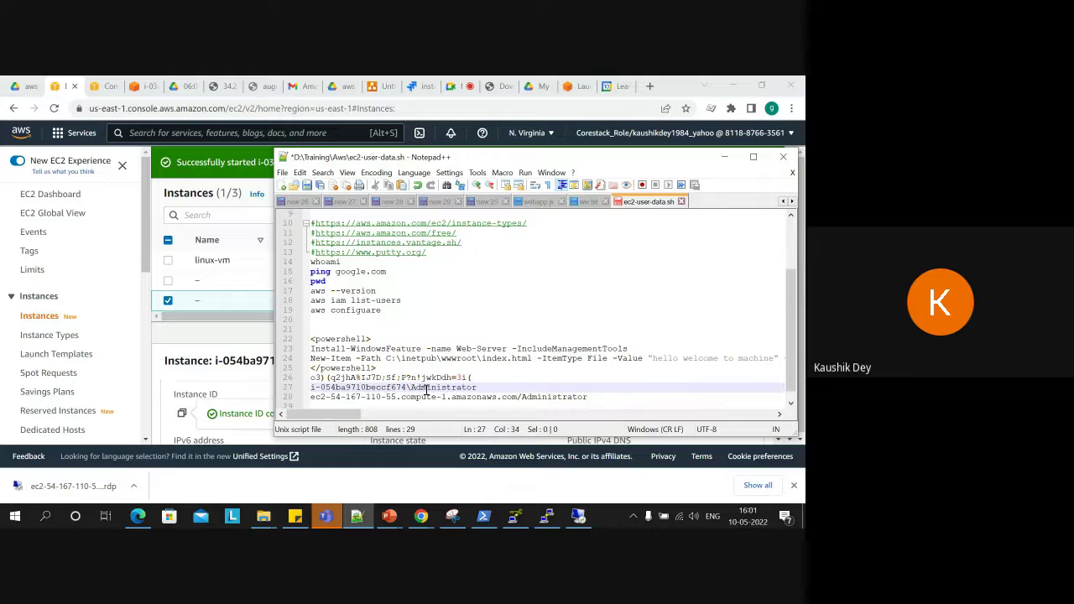
Copy i-054ba9710beccf674\Administrator from line 27 and enter it as the user name in the remote login's Windows Security prompt.
{"action": "key", "text": "shift+Left"}
{"action": "key", "text": "shift+Left"}
{"action": "key", "text": "shift+Left"}
{"action": "key", "text": "shift+Left"}
{"action": "key", "text": "shift+Left"}
{"action": "key", "text": "shift+Left"}
{"action": "key", "text": "shift+Left"}
{"action": "key", "text": "shift+Left"}
{"action": "key", "text": "shift+Left"}
{"action": "key", "text": "shift+Left"}
{"action": "key", "text": "shift+Left"}
{"action": "key", "text": "shift+Left"}
{"action": "key", "text": "shift+Left"}
{"action": "key", "text": "shift+Left"}
{"action": "key", "text": "shift+Left"}
{"action": "key", "text": "shift+Left"}
{"action": "key", "text": "shift+Left"}
{"action": "key", "text": "shift+Left"}
{"action": "key", "text": "shift+Left"}
{"action": "key", "text": "shift+Left"}
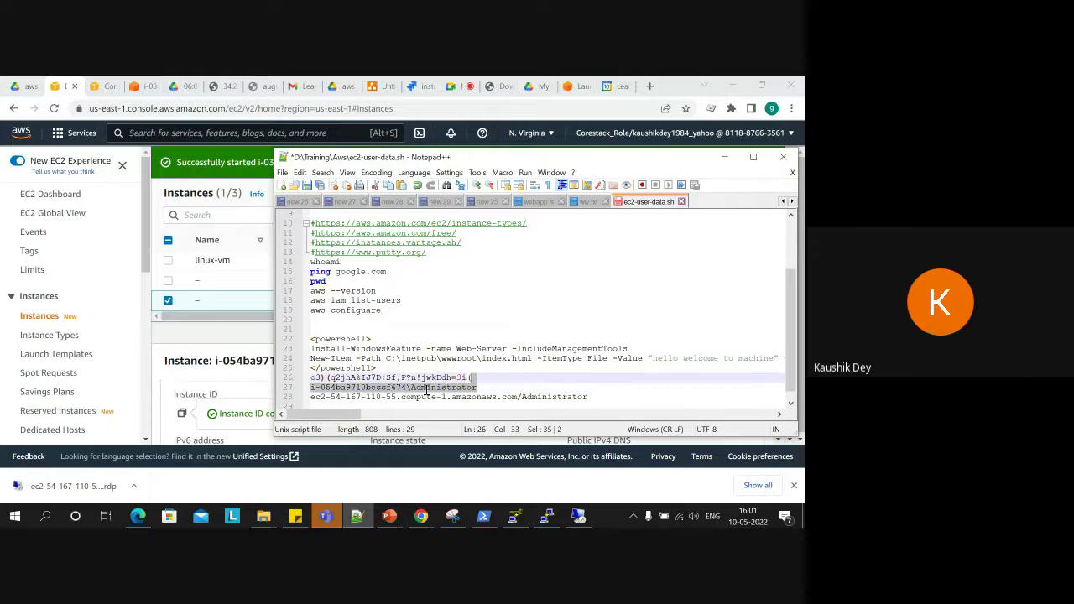
{"action": "left_click", "coordinate": [578, 515]}
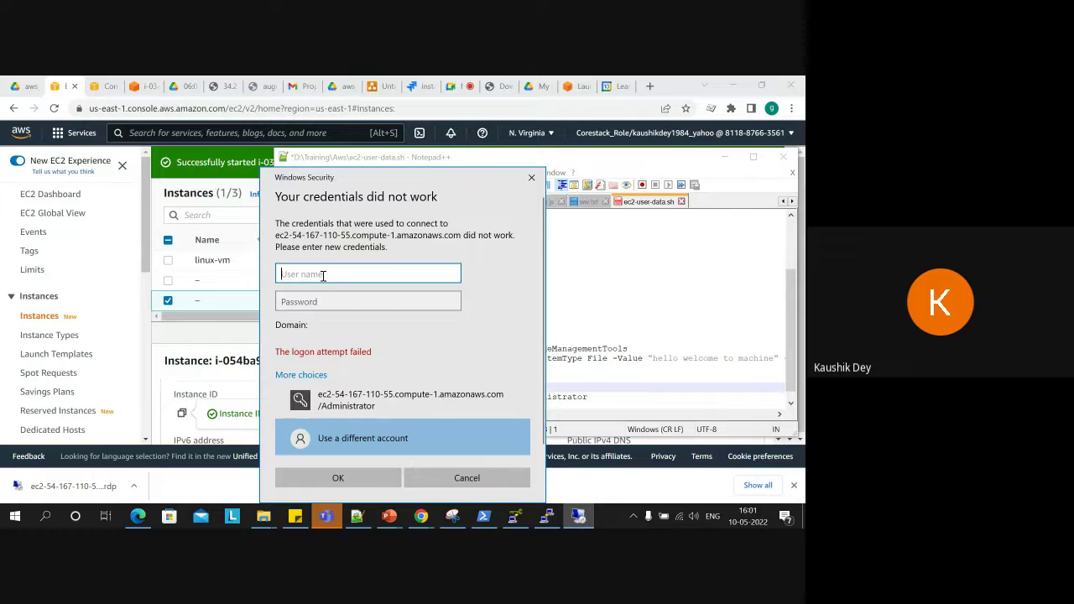
{"action": "key", "text": "ctrl+v"}
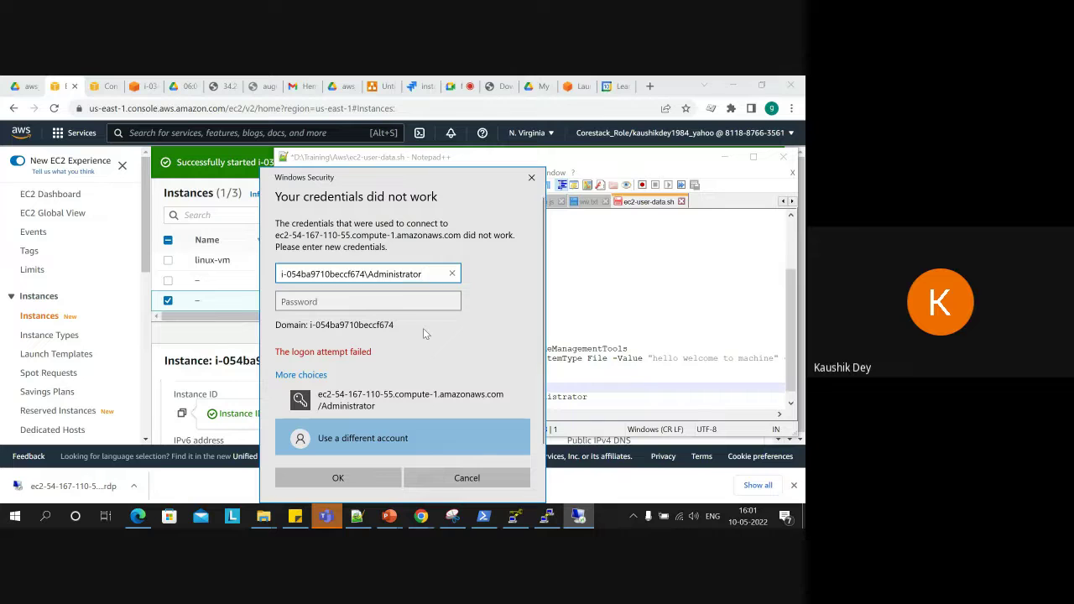
Copy the administrator password from line 26 of ec2-user-data.sh, enter it in the remote login's password field, and connect despite the certificate warning.
{"action": "left_click", "coordinate": [366, 300]}
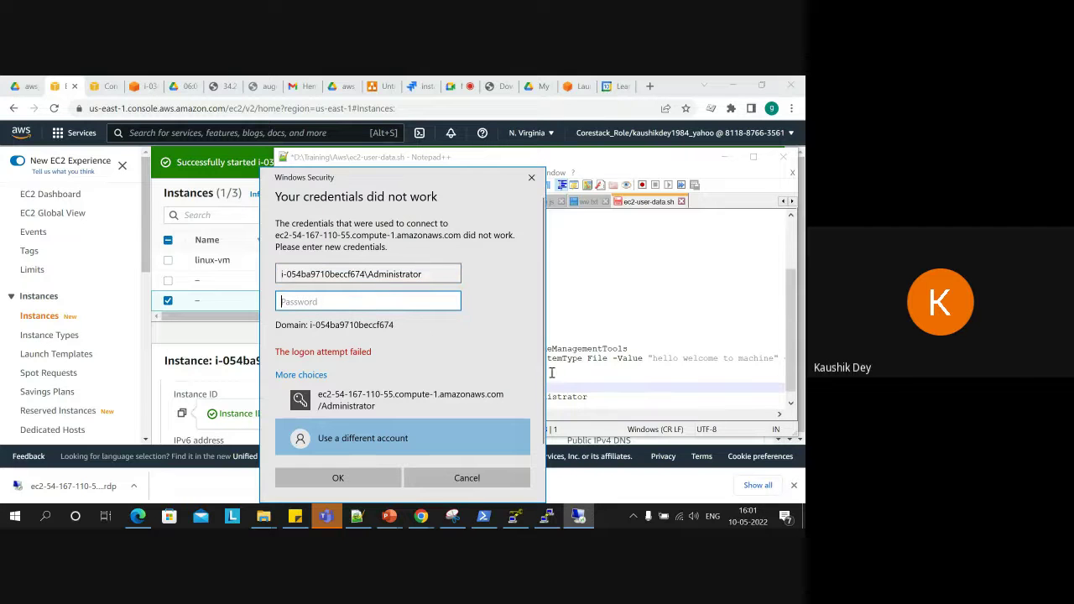
{"action": "left_click", "coordinate": [577, 385]}
{"action": "left_click", "coordinate": [482, 378]}
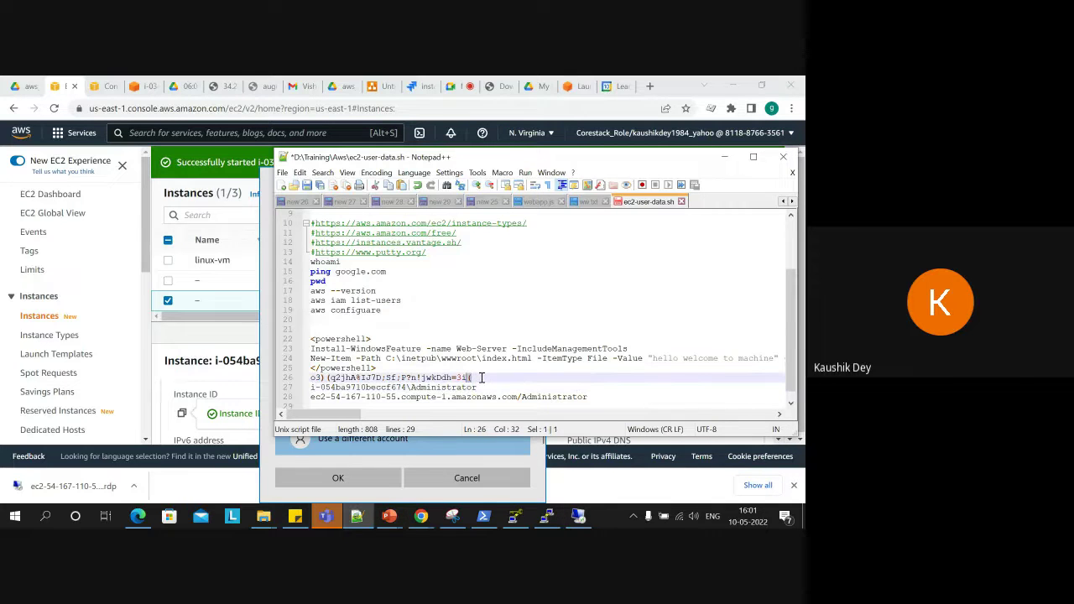
{"action": "key", "text": "shift+Left"}
{"action": "key", "text": "shift+Left"}
{"action": "key", "text": "shift+Left"}
{"action": "key", "text": "shift+Left"}
{"action": "key", "text": "shift+Left"}
{"action": "key", "text": "shift+Left"}
{"action": "key", "text": "shift+Left"}
{"action": "key", "text": "shift+Left"}
{"action": "key", "text": "shift+Left"}
{"action": "key", "text": "shift+Left"}
{"action": "key", "text": "shift+Left"}
{"action": "key", "text": "shift+Left"}
{"action": "key", "text": "shift+Left"}
{"action": "key", "text": "shift+Left"}
{"action": "key", "text": "shift+Left"}
{"action": "key", "text": "shift+Left"}
{"action": "key", "text": "shift+Left"}
{"action": "key", "text": "shift+Left"}
{"action": "key", "text": "shift+Left"}
{"action": "key", "text": "shift+Left"}
{"action": "key", "text": "shift+Left"}
{"action": "key", "text": "shift+Left"}
{"action": "key", "text": "shift+Left"}
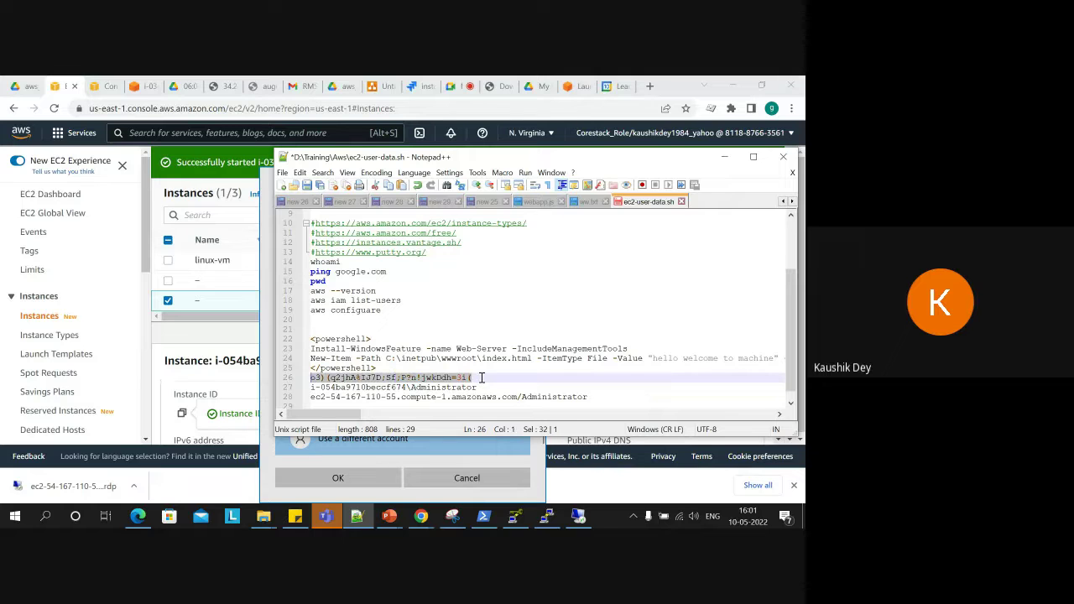
{"action": "left_click", "coordinate": [579, 516]}
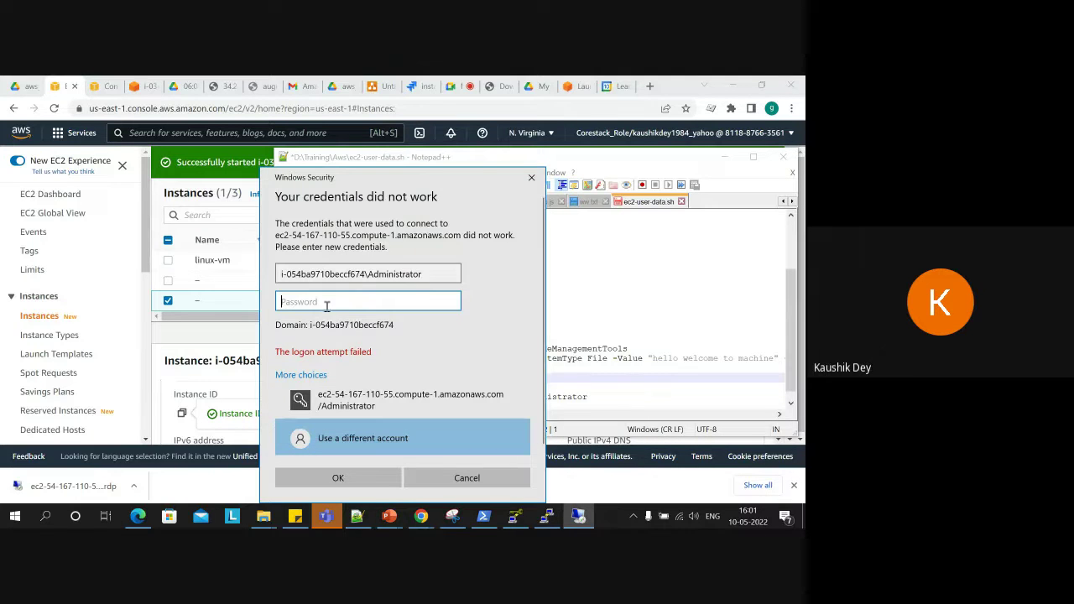
{"action": "key", "text": "ctrl+v"}
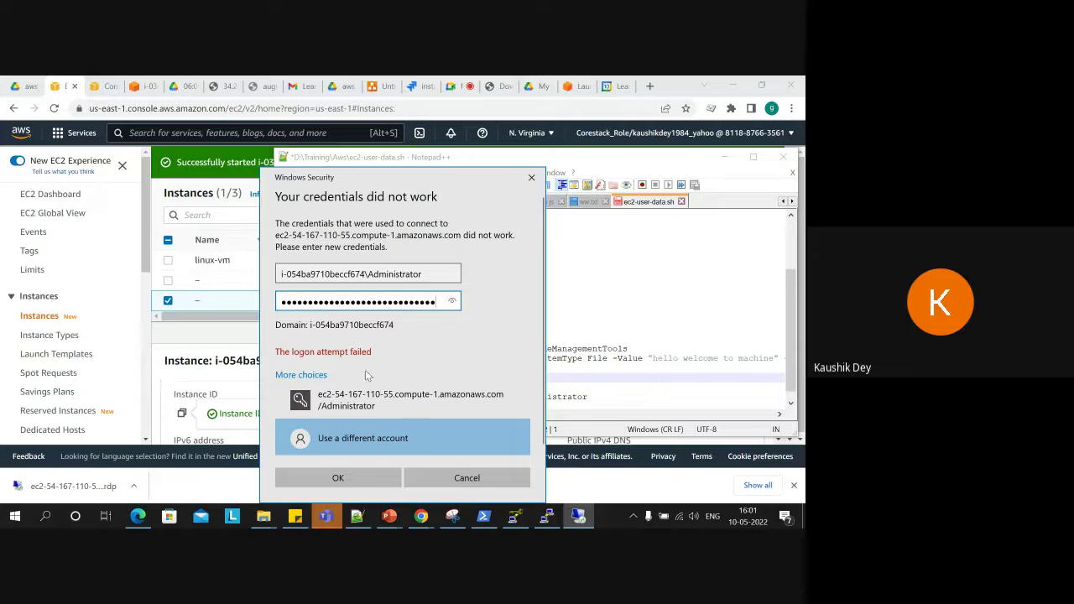
{"action": "left_click", "coordinate": [378, 477]}
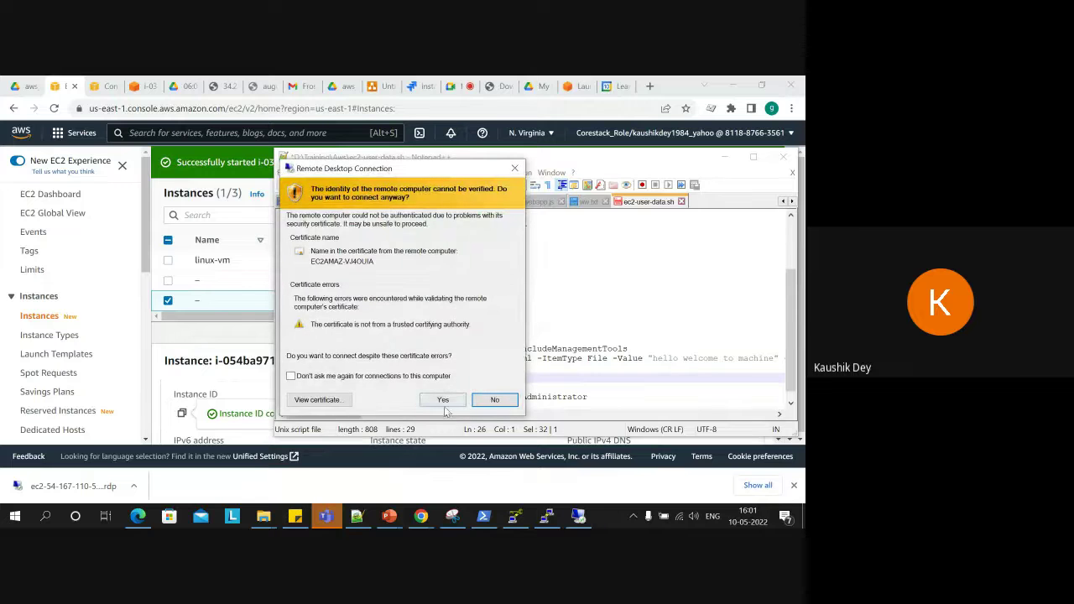
{"action": "left_click", "coordinate": [443, 400]}
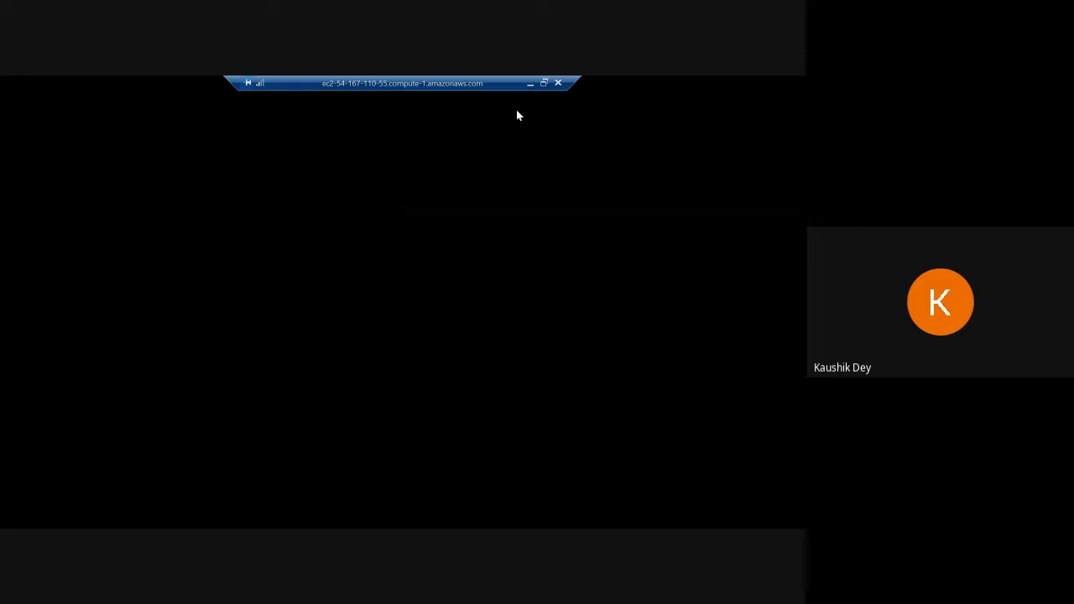
{"action": "left_click", "coordinate": [530, 85]}
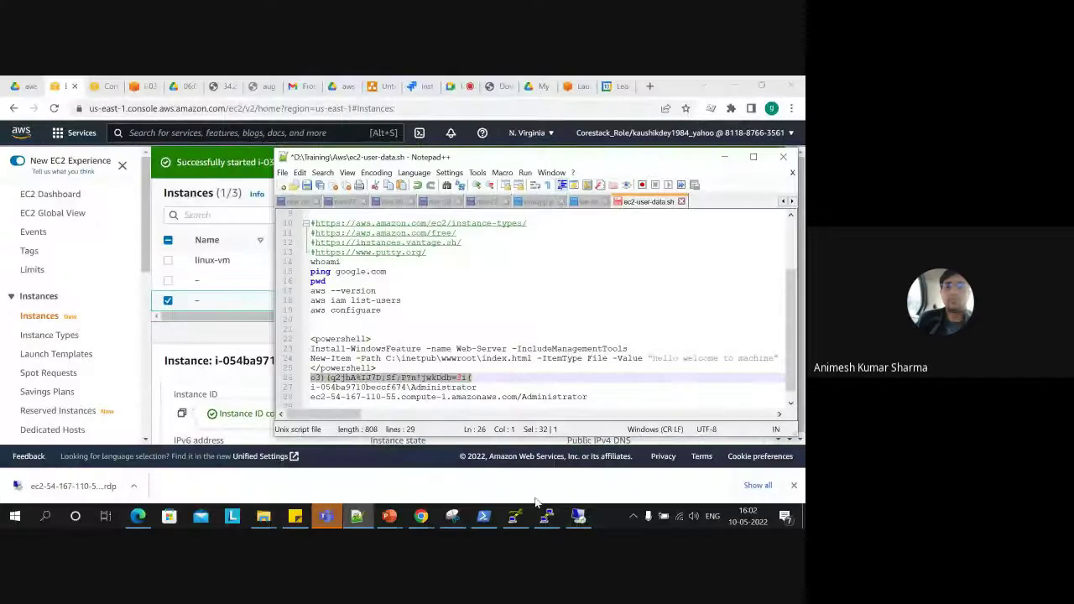
{"action": "left_click", "coordinate": [576, 511]}
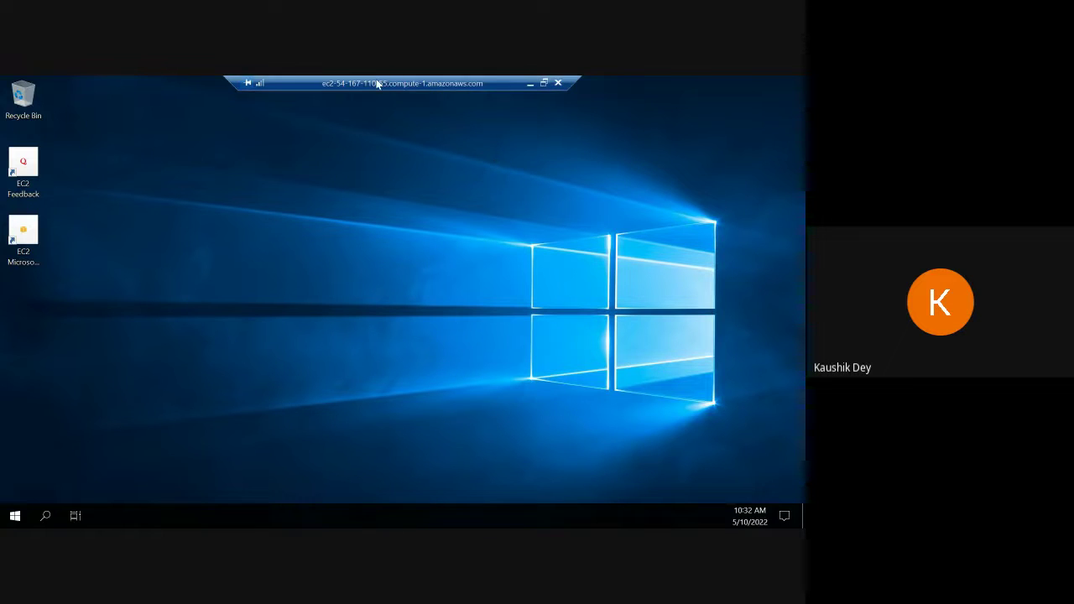
Switch to Chrome, copy the instance's public IPv4 address 54.167.110.55, and open it in a new browser tab.
{"action": "left_click", "coordinate": [529, 84]}
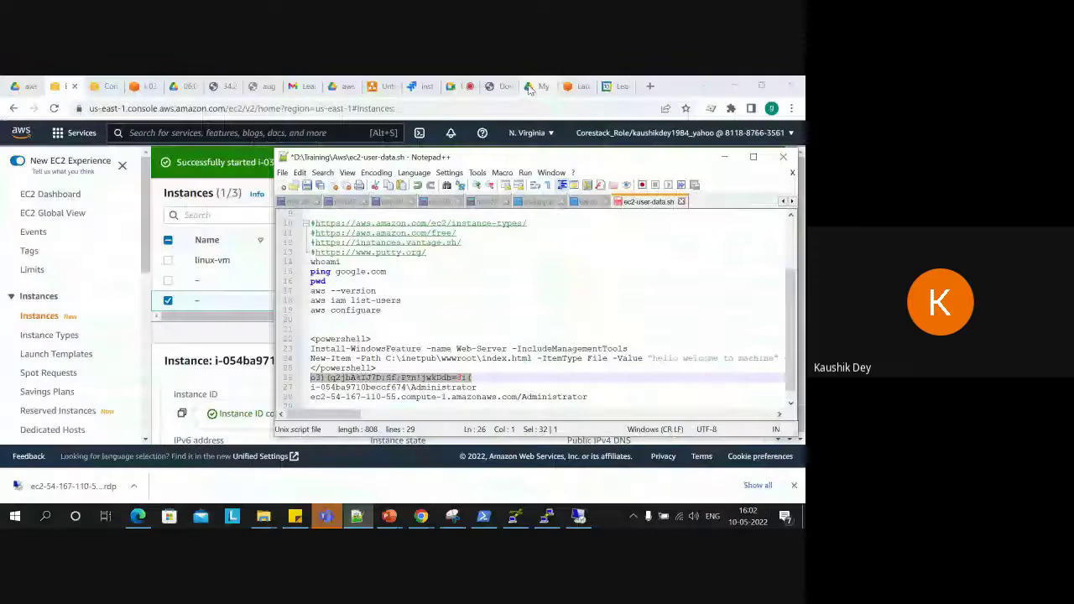
{"action": "left_click", "coordinate": [243, 338]}
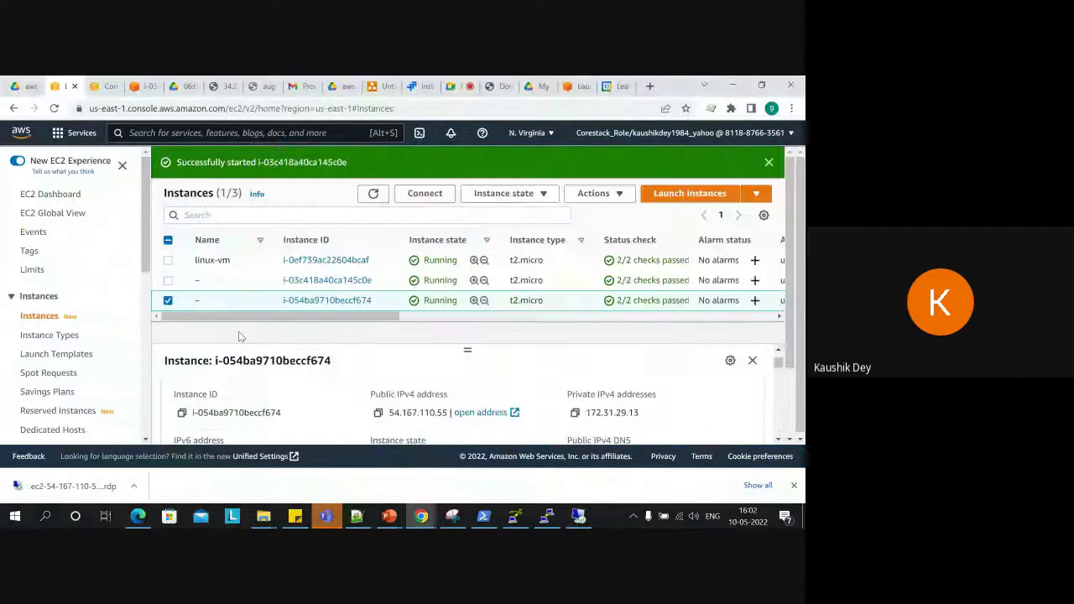
{"action": "scroll", "coordinate": [788, 333], "scroll_direction": "down", "scroll_amount": 1}
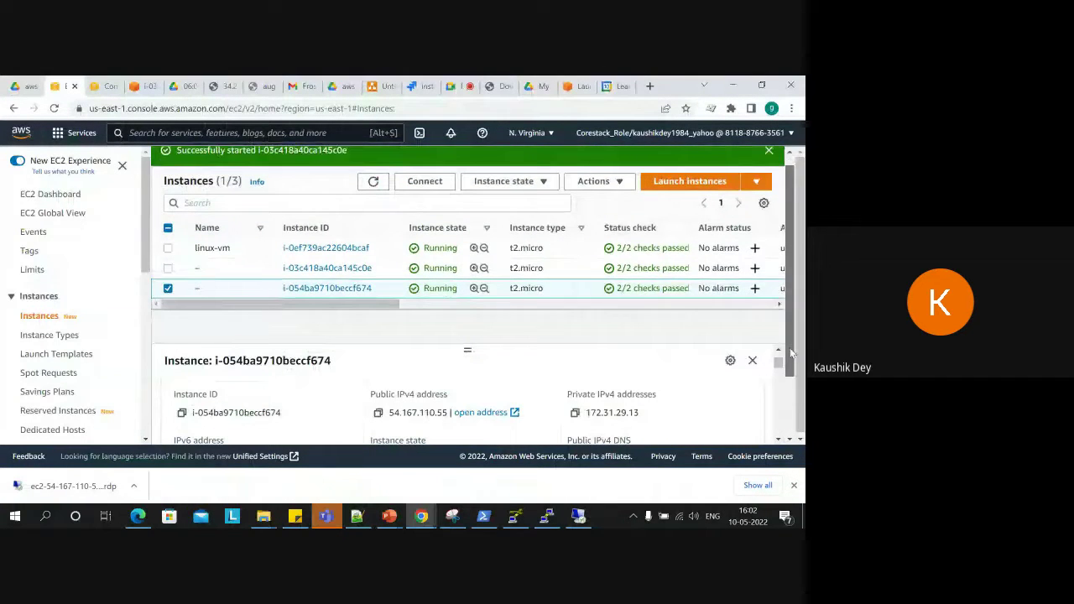
{"action": "double_click", "coordinate": [428, 412]}
{"action": "right_click", "coordinate": [431, 415]}
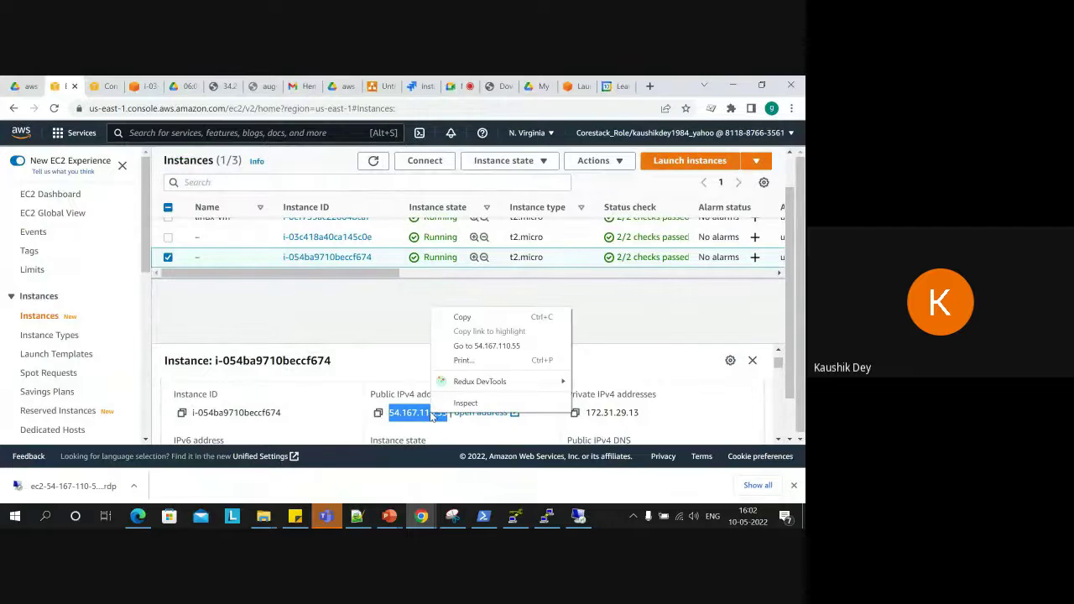
{"action": "left_click", "coordinate": [459, 317]}
{"action": "left_click", "coordinate": [650, 85]}
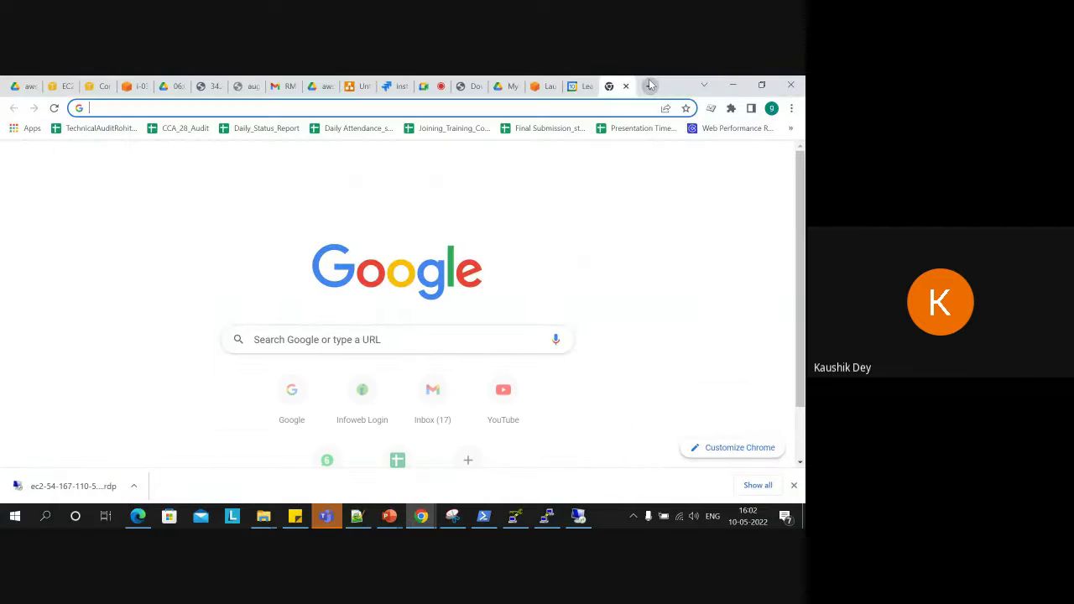
{"action": "key", "text": "ctrl+v"}
{"action": "key", "text": "Return"}
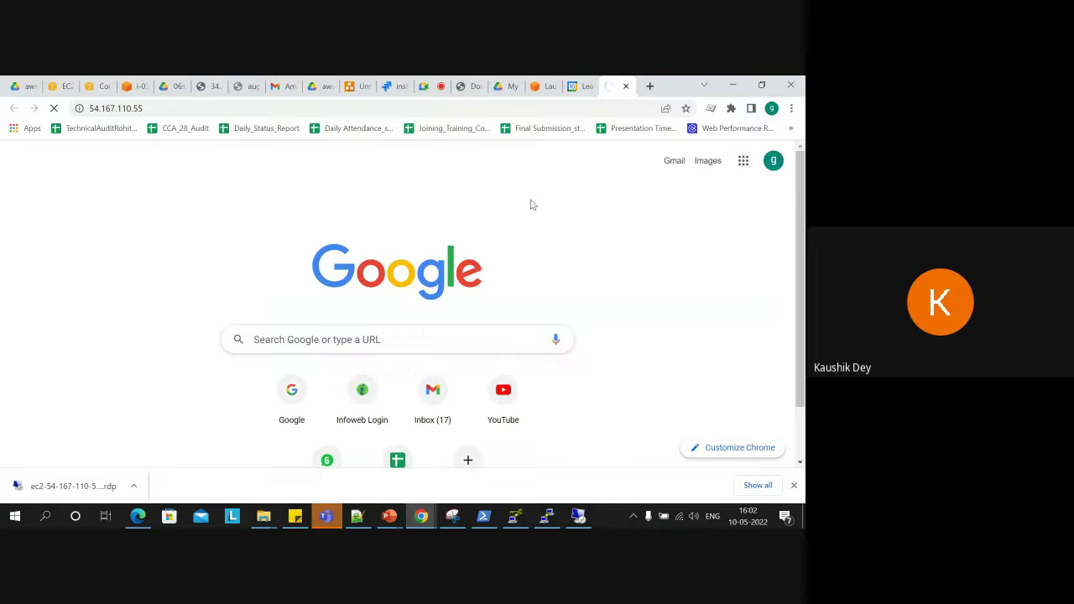
{"action": "left_click", "coordinate": [531, 108]}
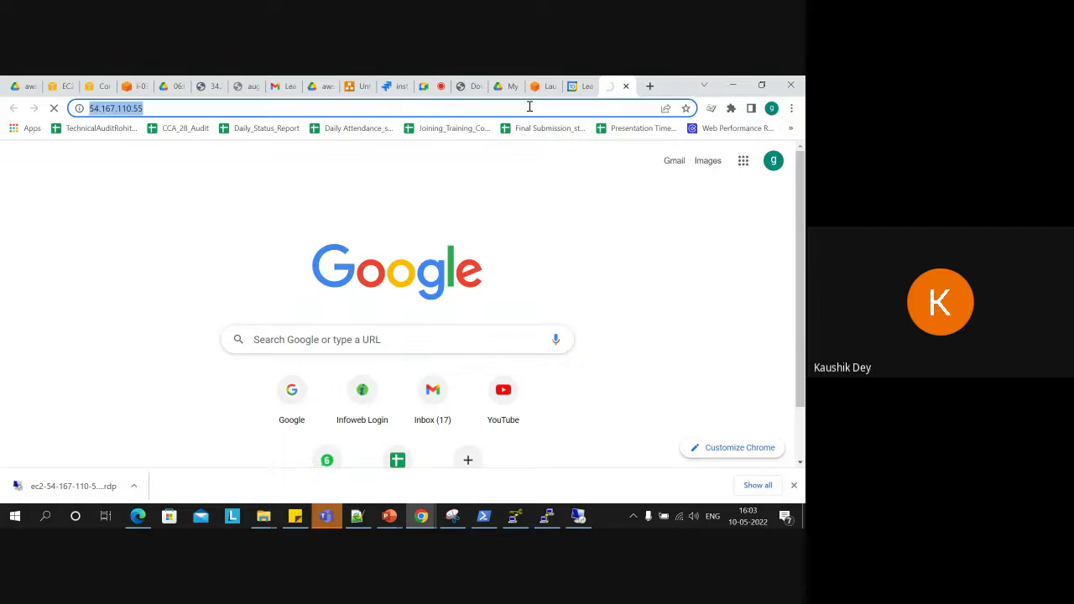
{"action": "left_click", "coordinate": [548, 179]}
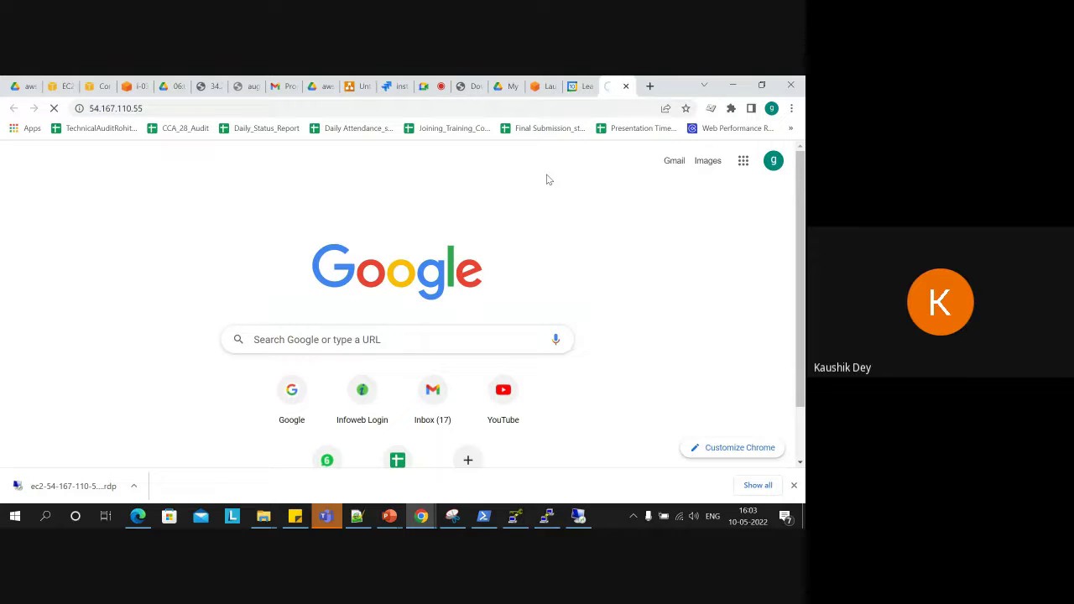
{"action": "left_click", "coordinate": [572, 91]}
{"action": "key", "text": "ctrl+Tab"}
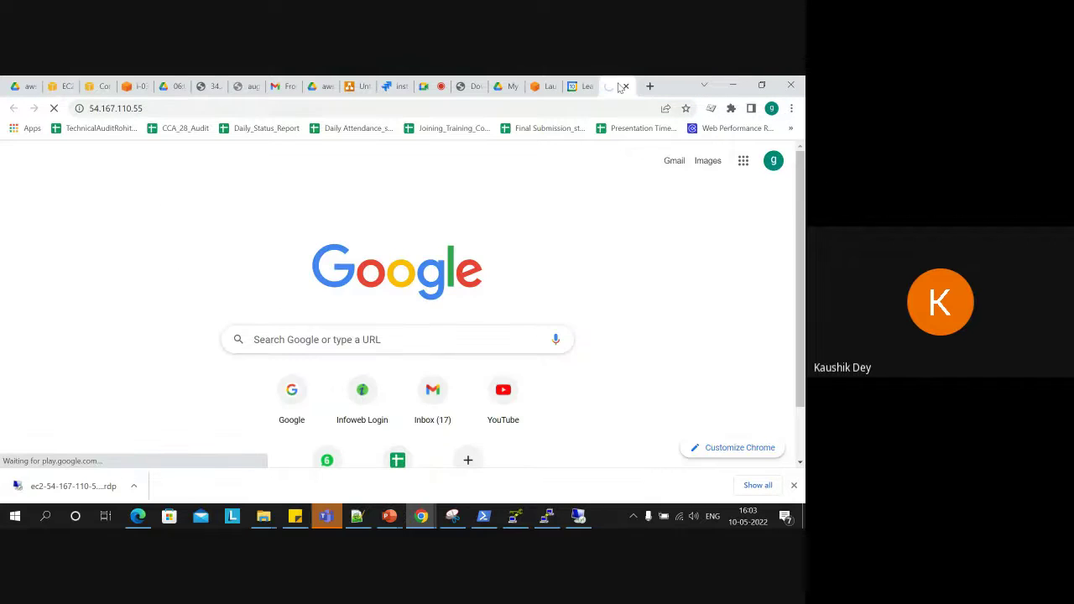
{"action": "left_click", "coordinate": [571, 111]}
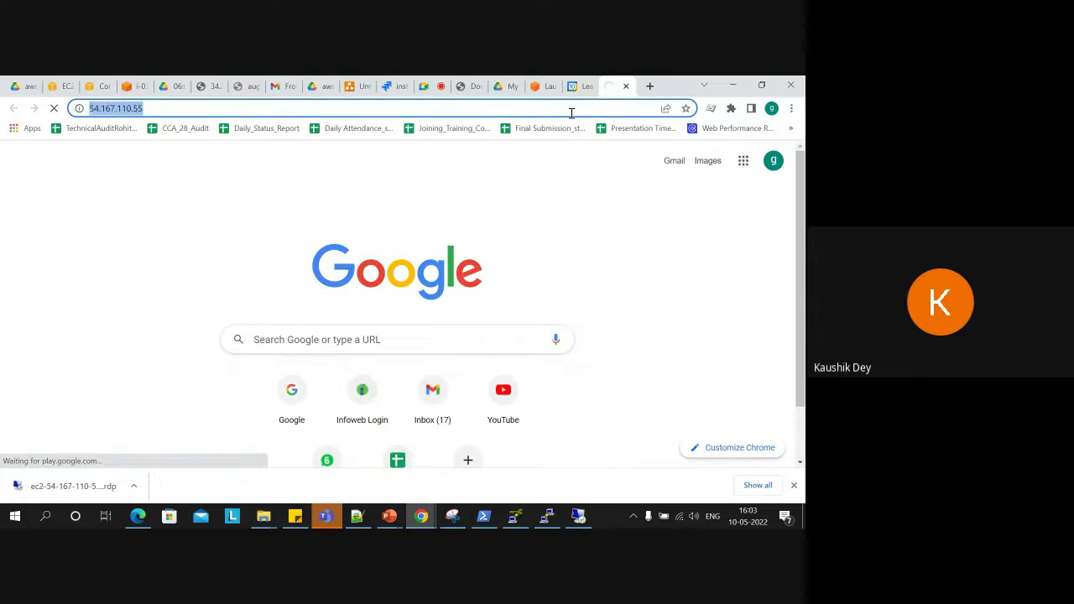
{"action": "left_click", "coordinate": [571, 112]}
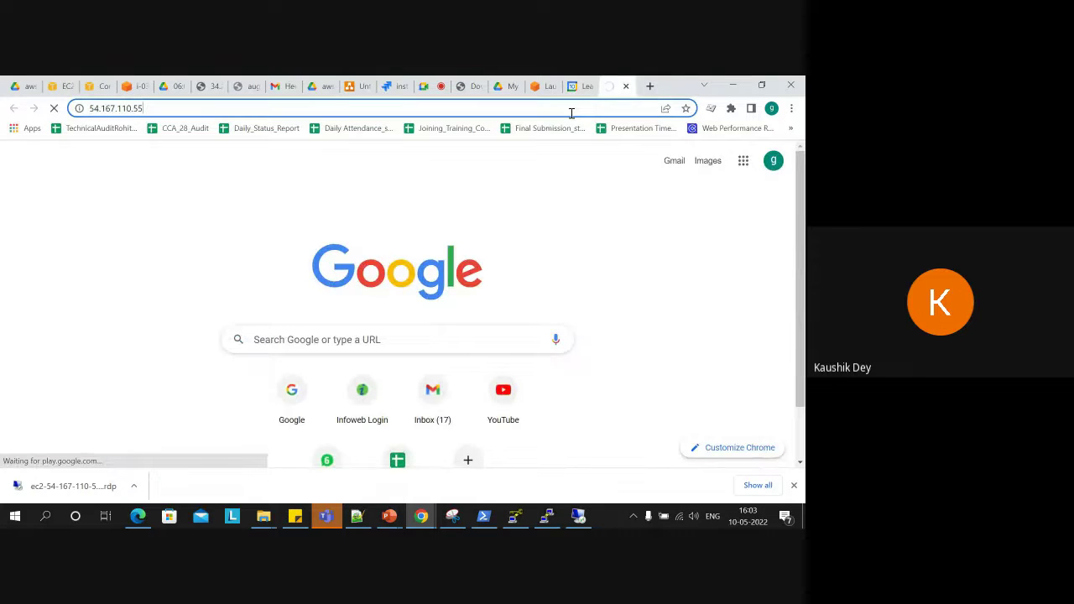
Return to the remote desktop session of the Windows instance and open File Explorer there.
{"action": "left_click", "coordinate": [578, 517]}
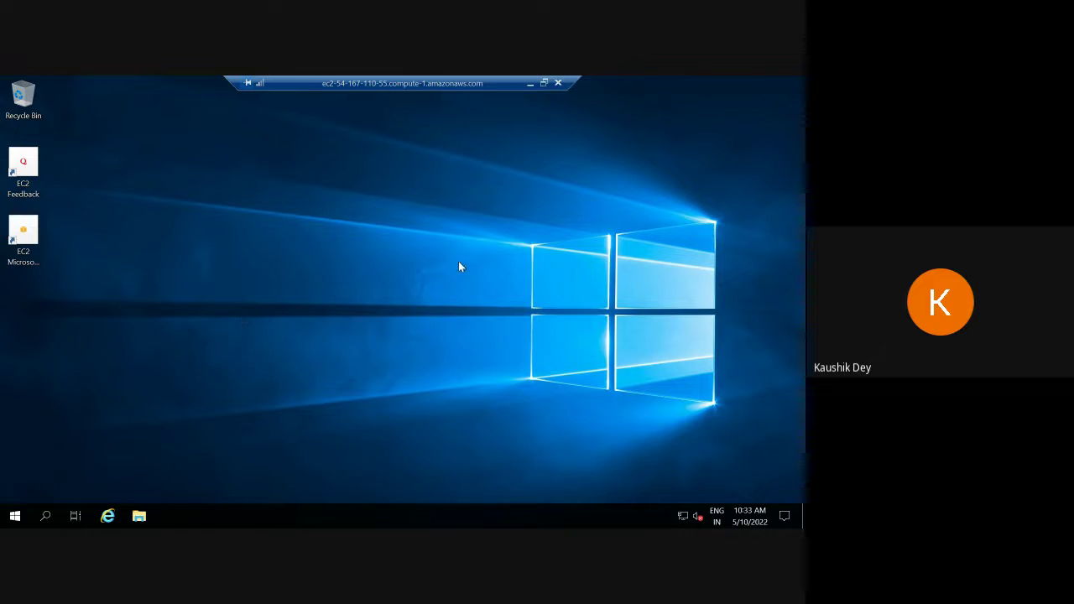
{"action": "left_click", "coordinate": [15, 516]}
{"action": "left_click", "coordinate": [15, 516]}
{"action": "left_click", "coordinate": [139, 516]}
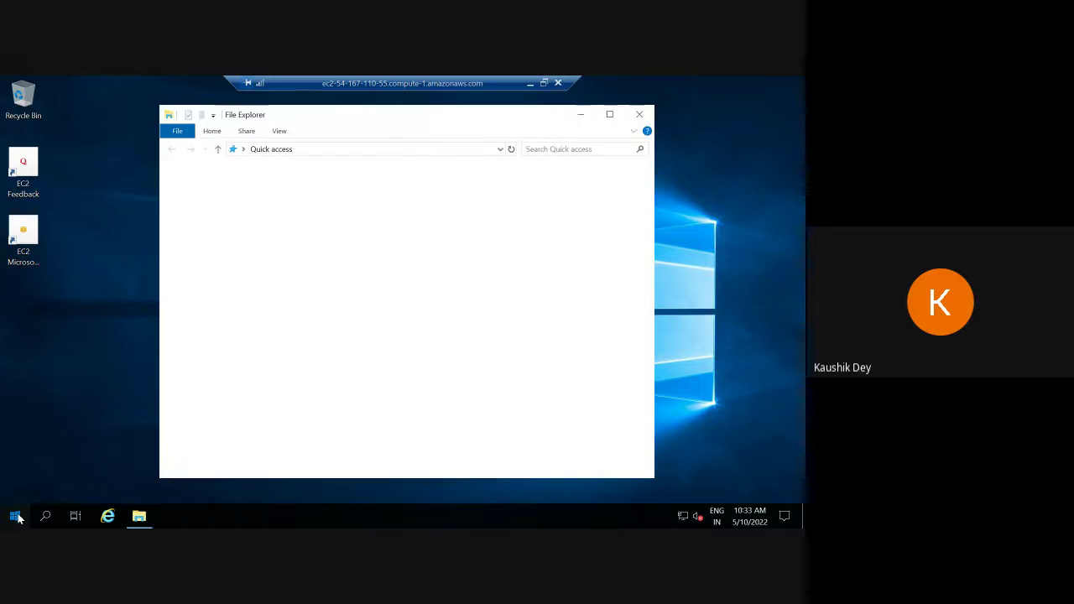
Show This PC in the instance's File Explorer, select the Local Disk (C:) drive to inspect it, and minimize the window.
{"action": "left_click", "coordinate": [16, 516]}
{"action": "left_click", "coordinate": [511, 164]}
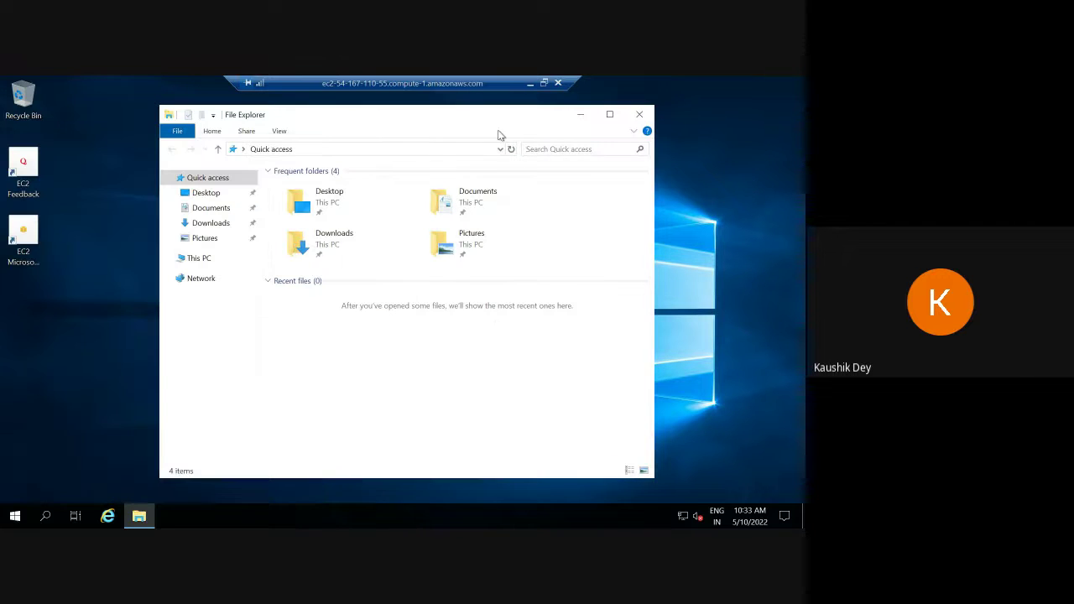
{"action": "left_click_drag", "start_coordinate": [563, 124], "coordinate": [628, 120]}
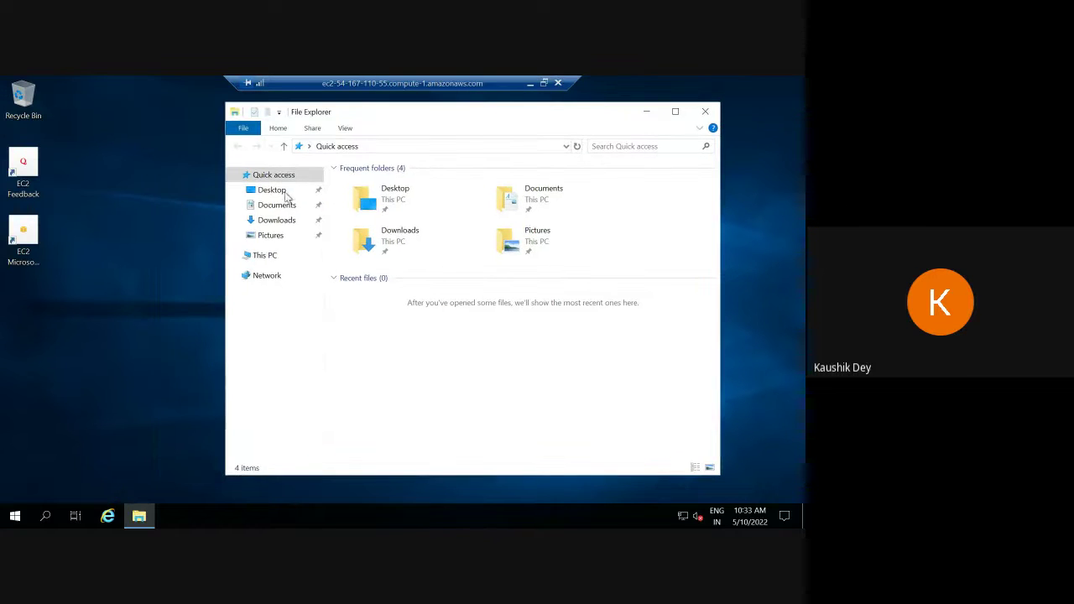
{"action": "left_click", "coordinate": [267, 258]}
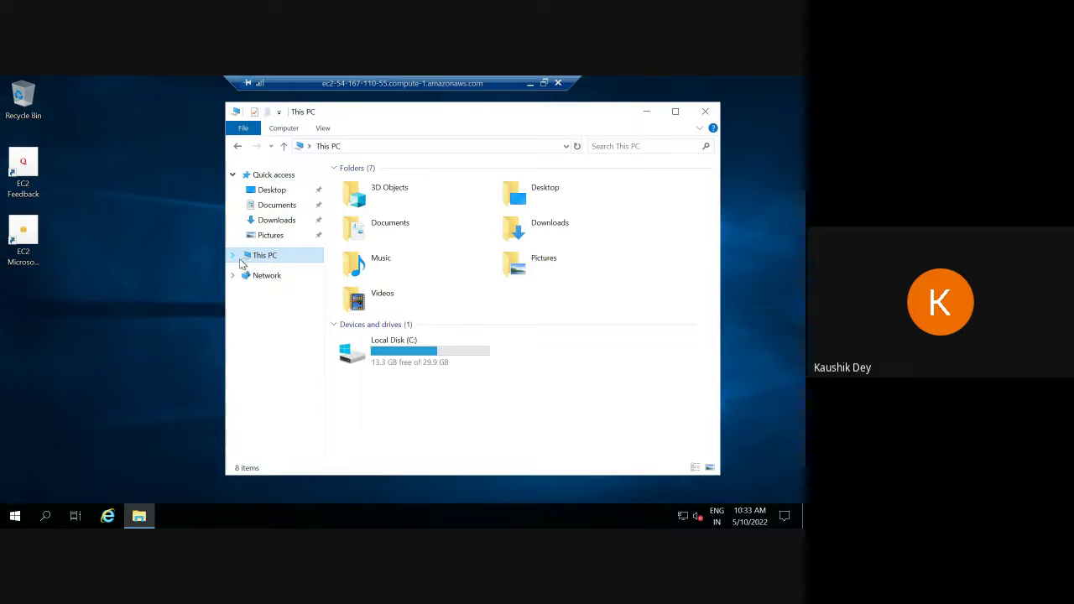
{"action": "left_click", "coordinate": [398, 344]}
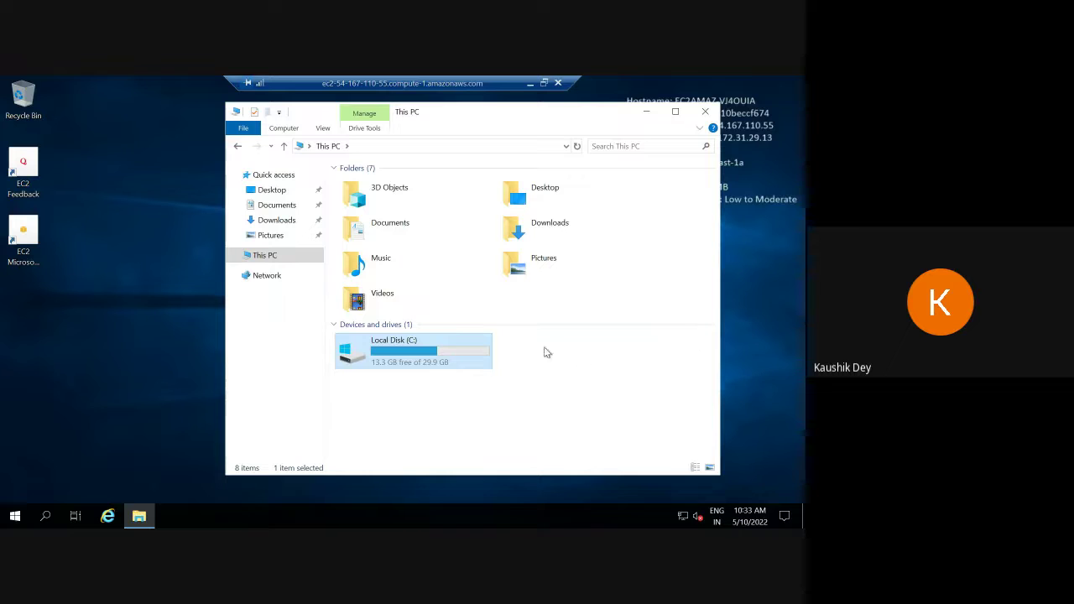
{"action": "left_click", "coordinate": [646, 111]}
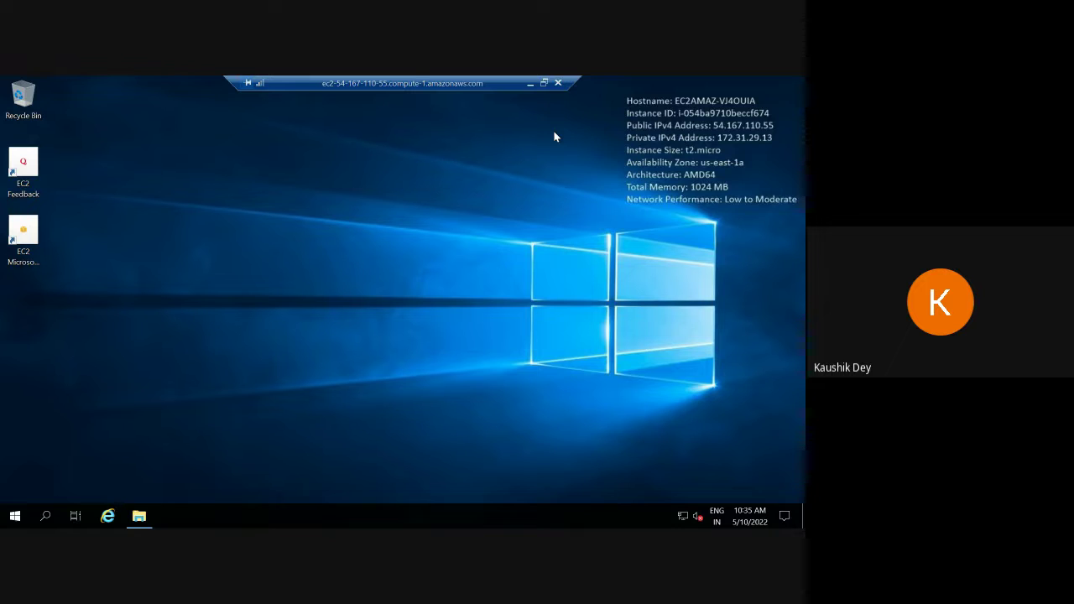
Minimize the remote desktop session, switch to the Google Meet call in Chrome, and stop presenting the screen.
{"action": "left_click", "coordinate": [530, 84]}
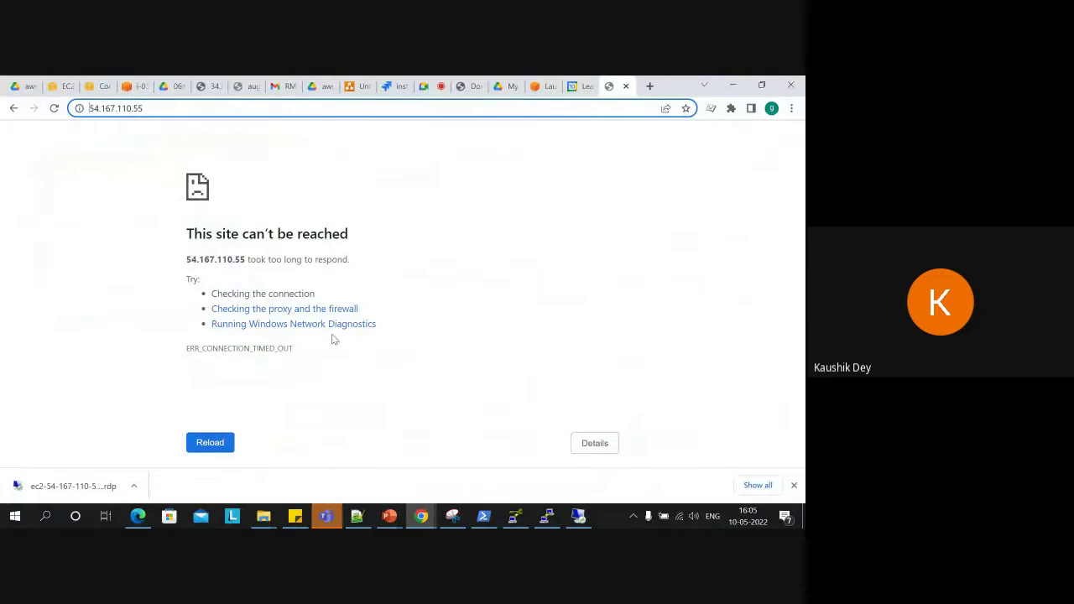
{"action": "left_click", "coordinate": [422, 519]}
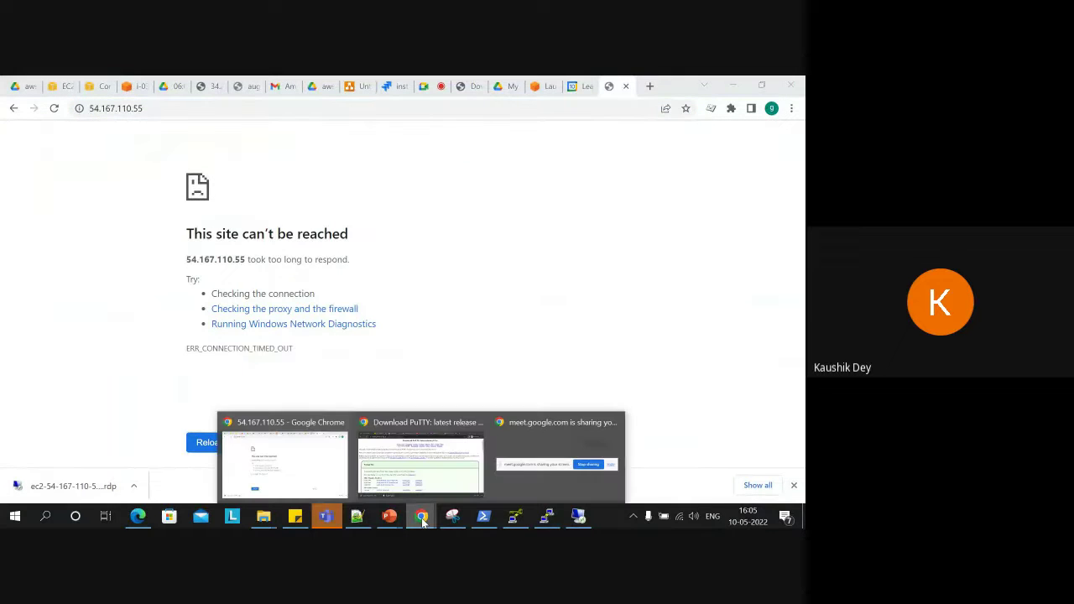
{"action": "left_click", "coordinate": [302, 460]}
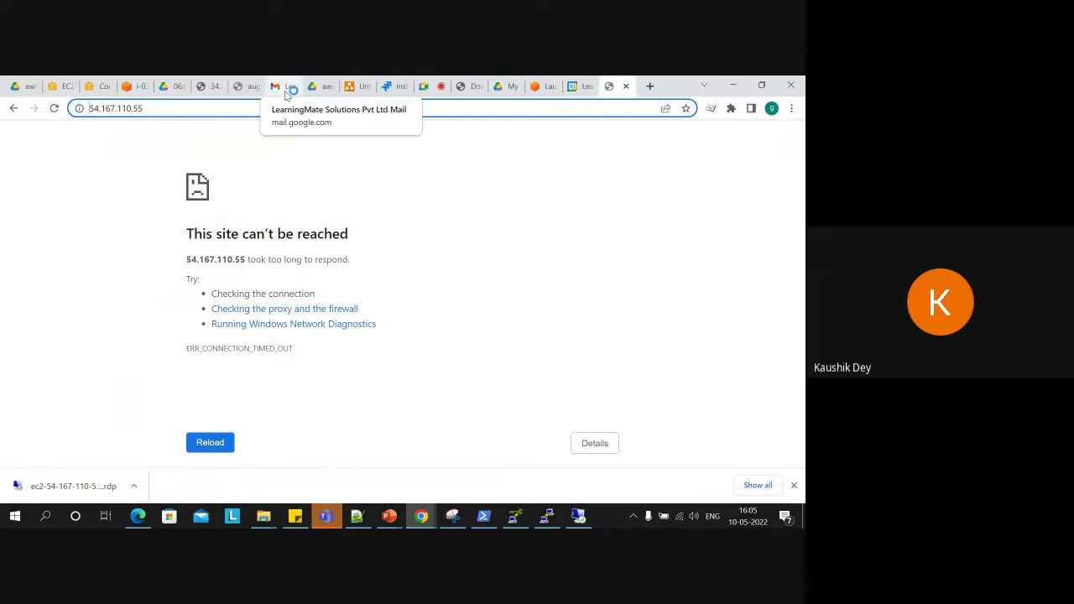
{"action": "left_click", "coordinate": [433, 86]}
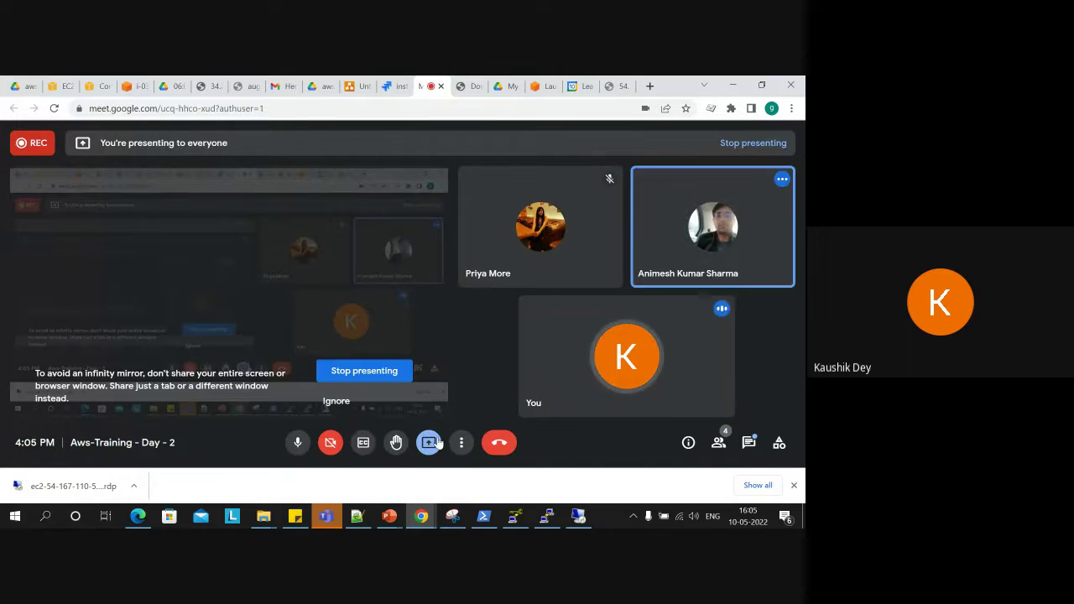
{"action": "left_click", "coordinate": [395, 378]}
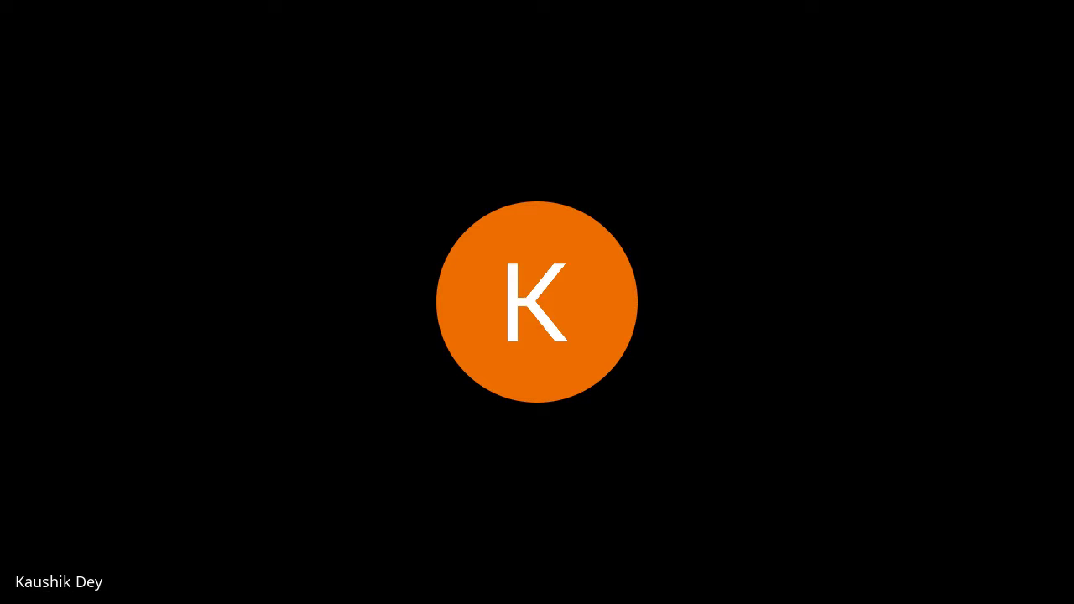